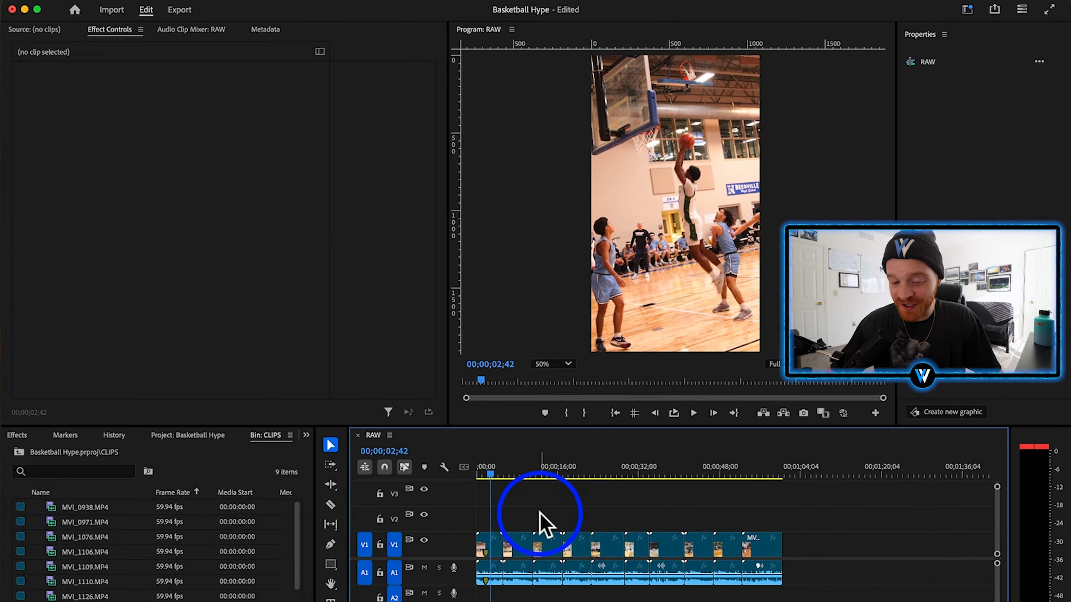
Review the frame rate, frame size and preview settings of the RAW sequence.
click(540, 512)
click(208, 2)
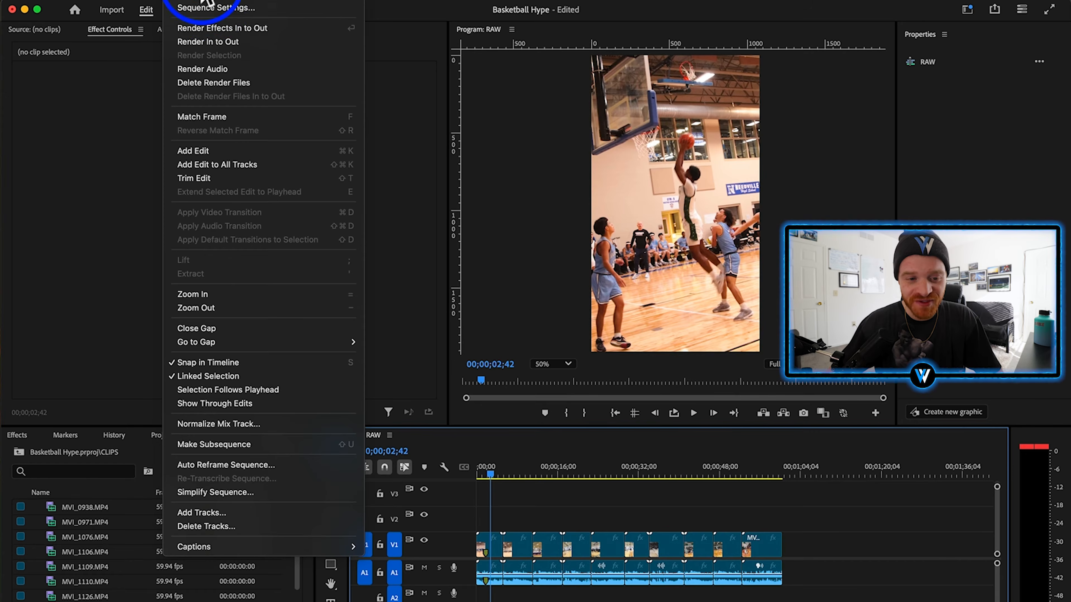
click(223, 9)
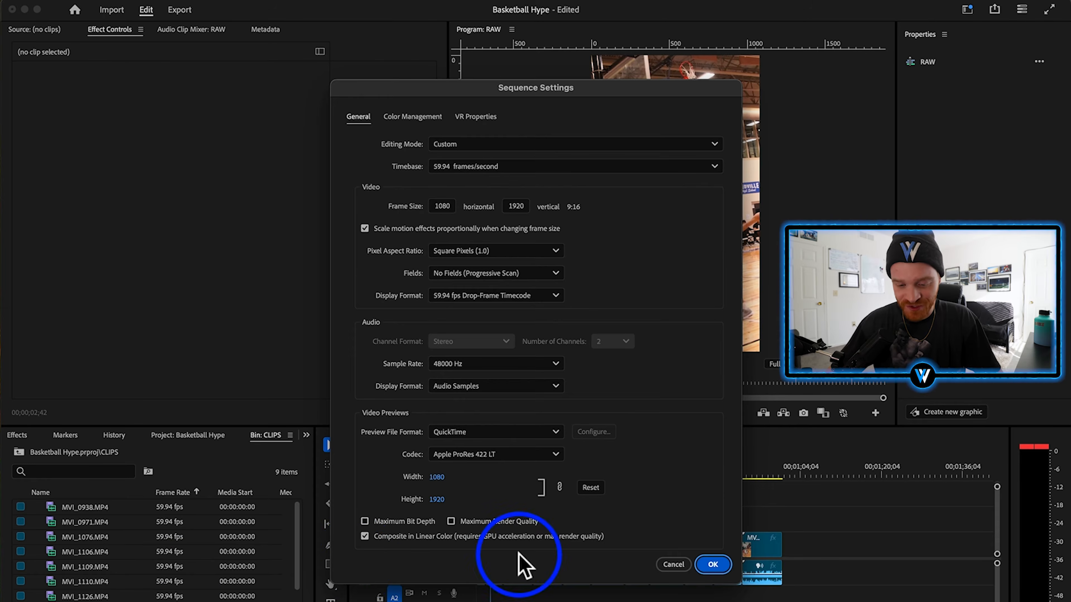
click(715, 565)
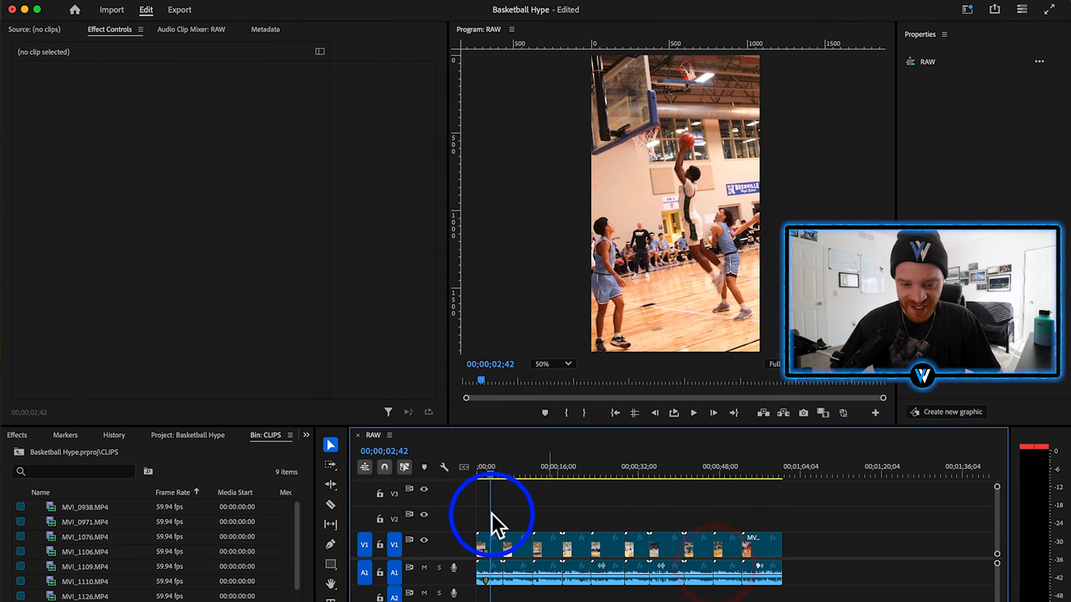
Apply Lumetri Color to the first timeline clip and set its Basic Correction contrast to 10.
click(17, 435)
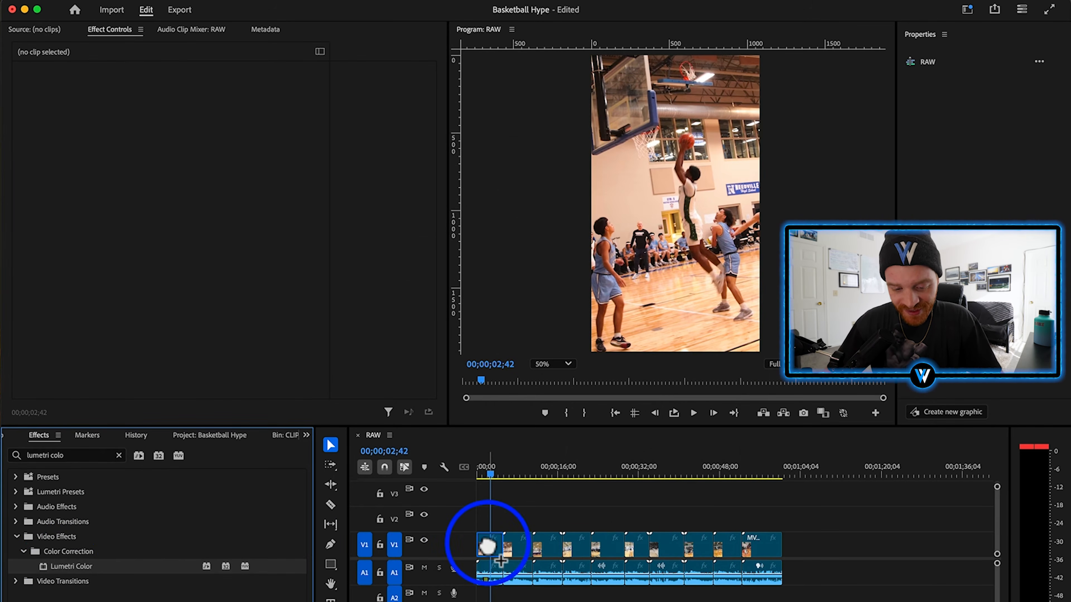
drag(499, 561, 490, 550)
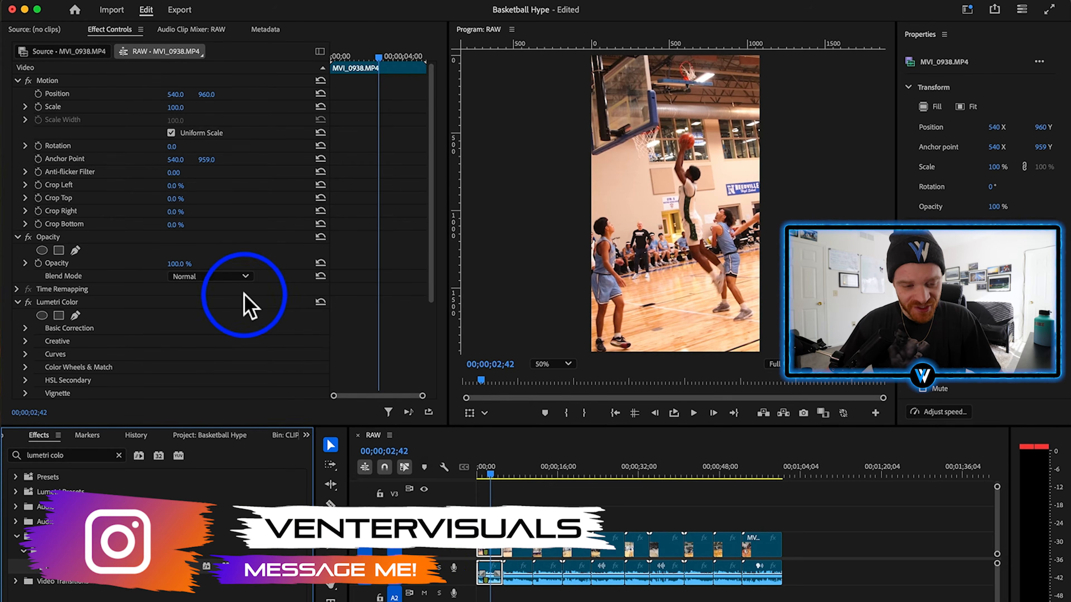
scroll(160, 316, down, 3)
click(26, 266)
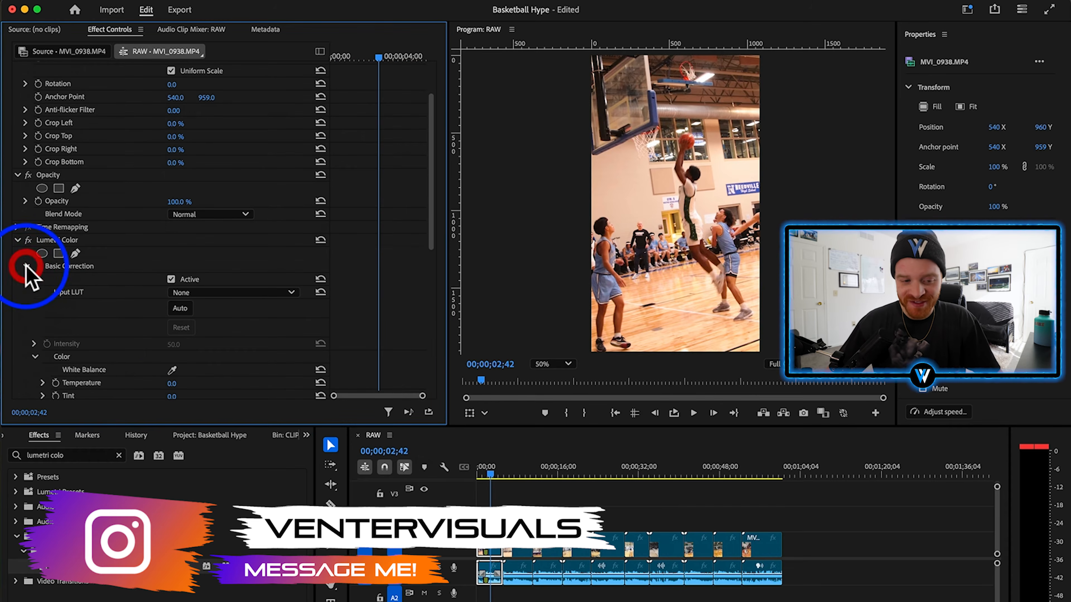
scroll(148, 328, down, 5)
click(184, 337)
text(10)
key(Return)
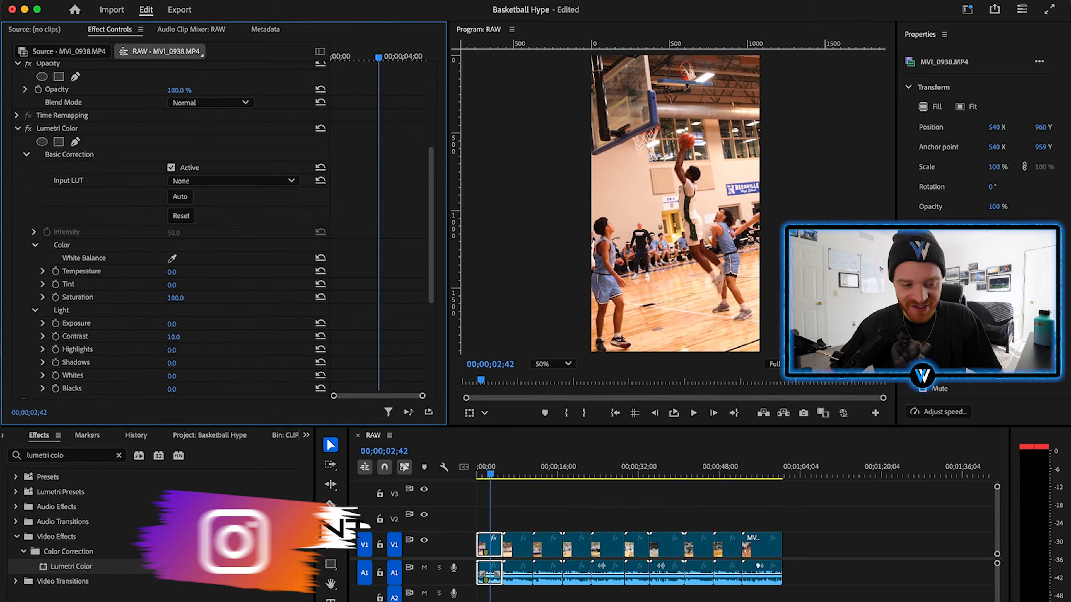
White-balance the first clip by sampling the shooting player's white jersey, and collapse its Lumetri Color settings.
click(173, 259)
click(687, 227)
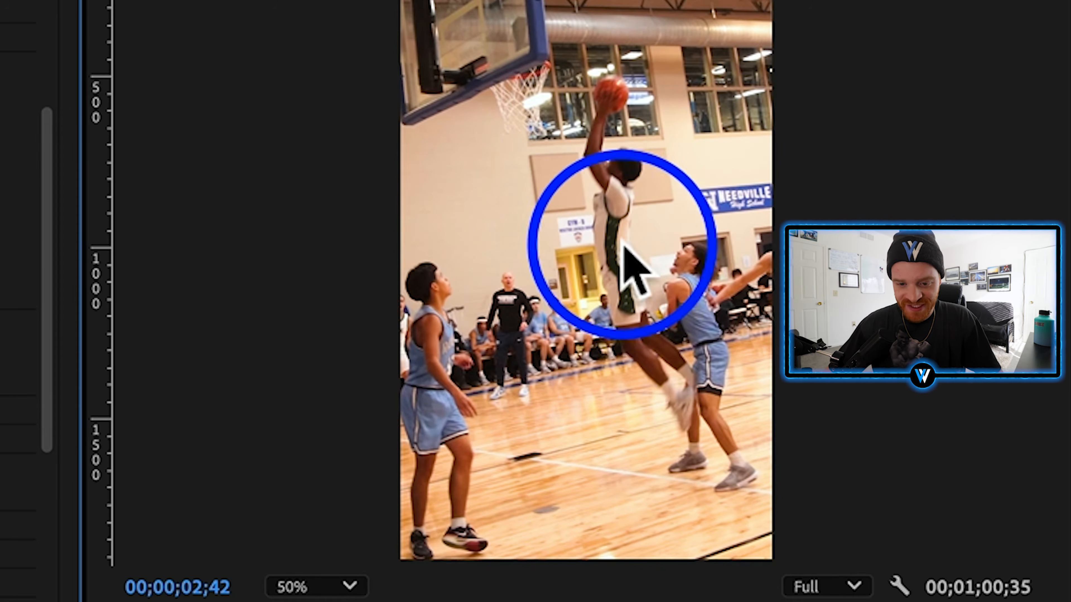
click(14, 129)
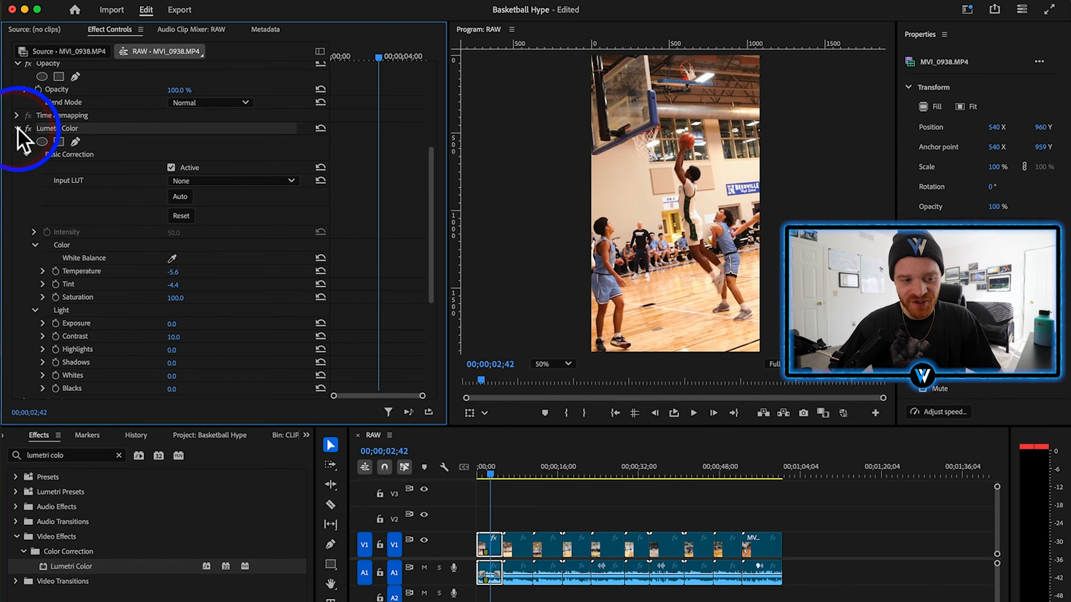
click(18, 129)
Apply Lumetri Color to the second clip, MVI_0971.MP4, and expand its Basic Correction settings.
click(61, 566)
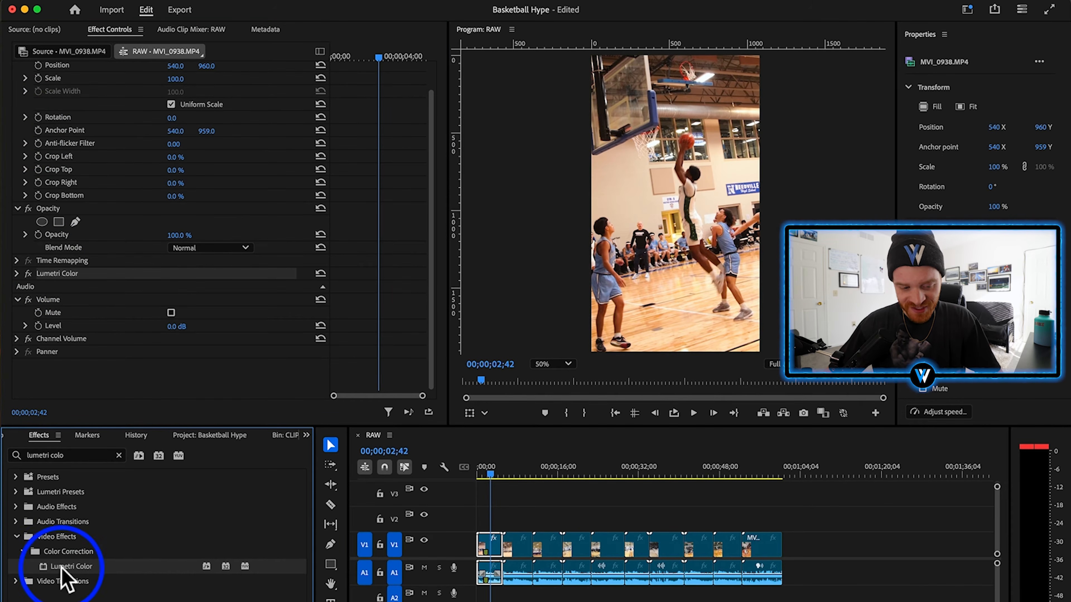
drag(215, 563, 518, 549)
click(510, 464)
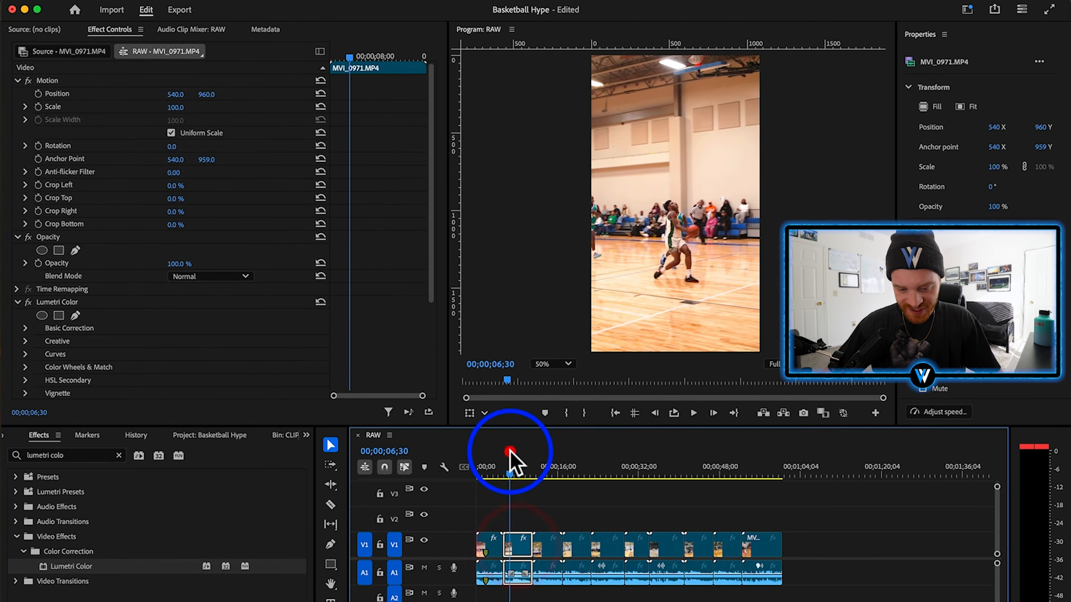
click(25, 328)
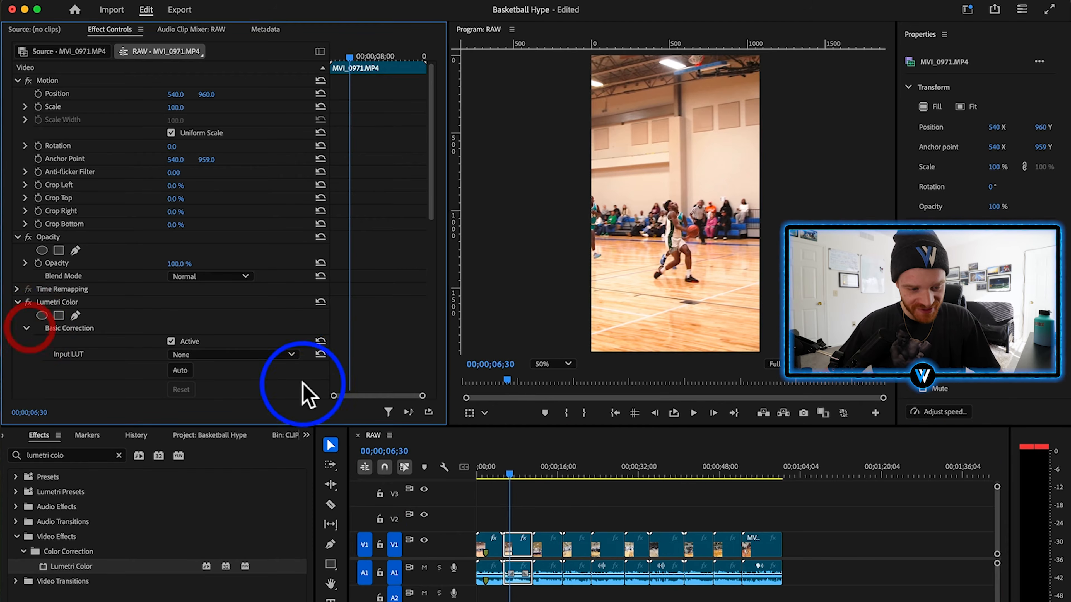
scroll(307, 375, down, 5)
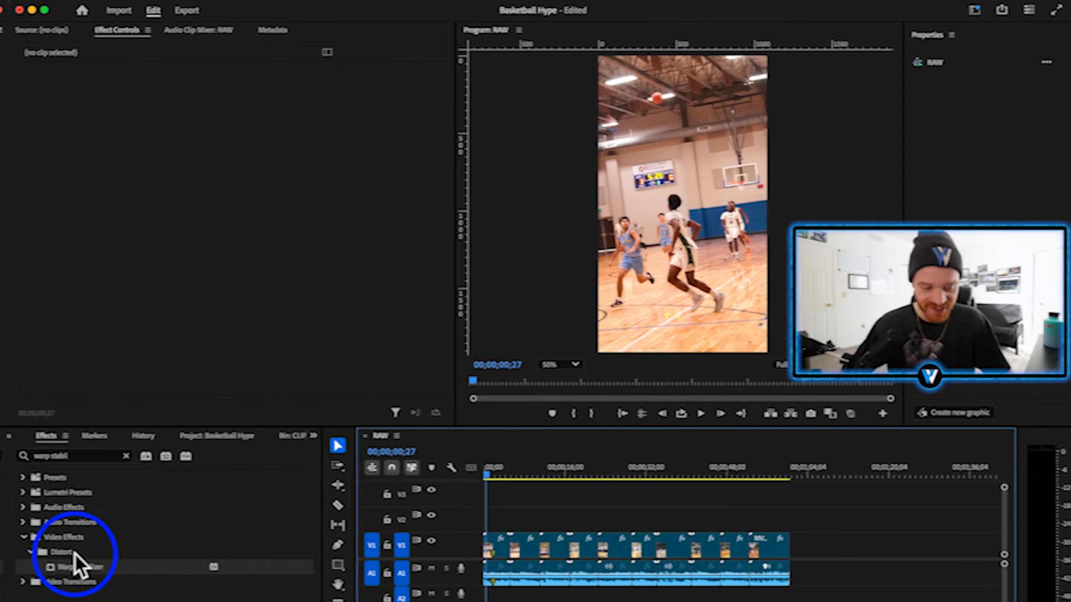
Stabilize the first clip with Warp Stabilizer, using 2% smoothness and Detailed Analysis.
drag(59, 567, 489, 548)
click(488, 543)
click(179, 197)
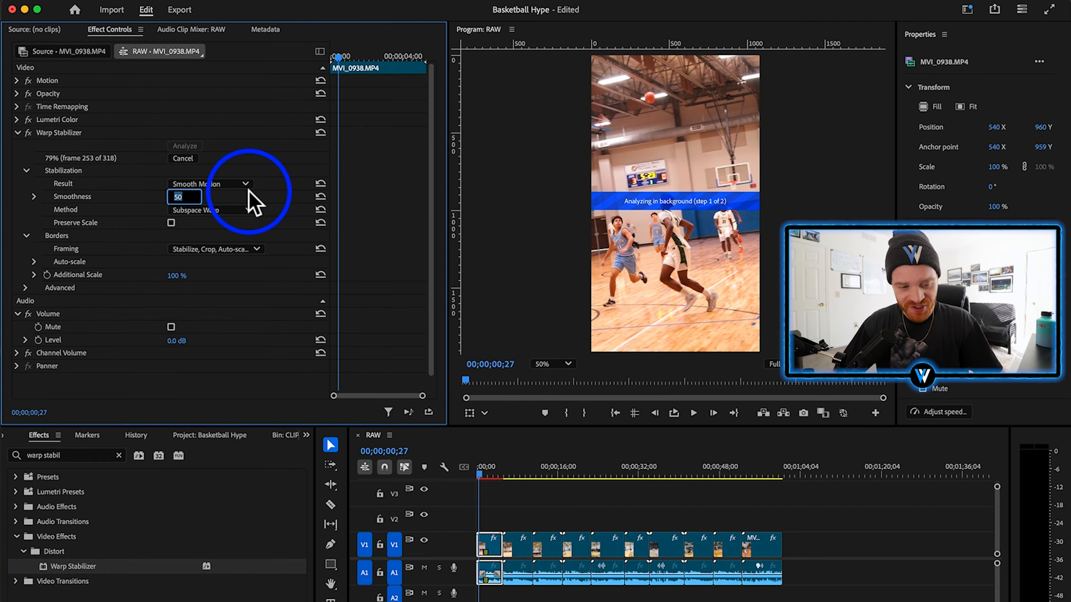
text(2)
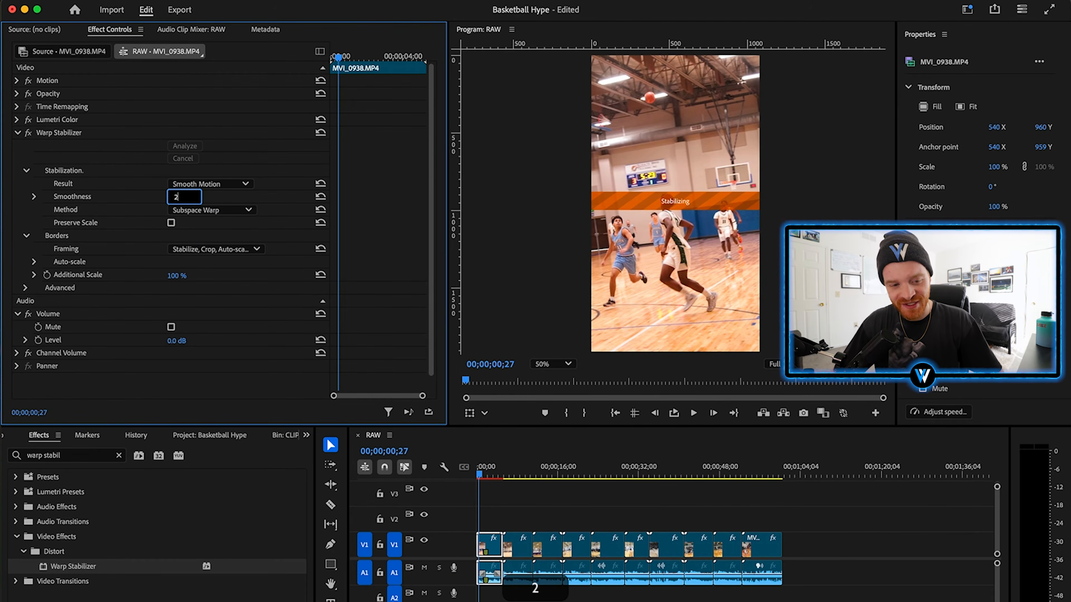
click(26, 288)
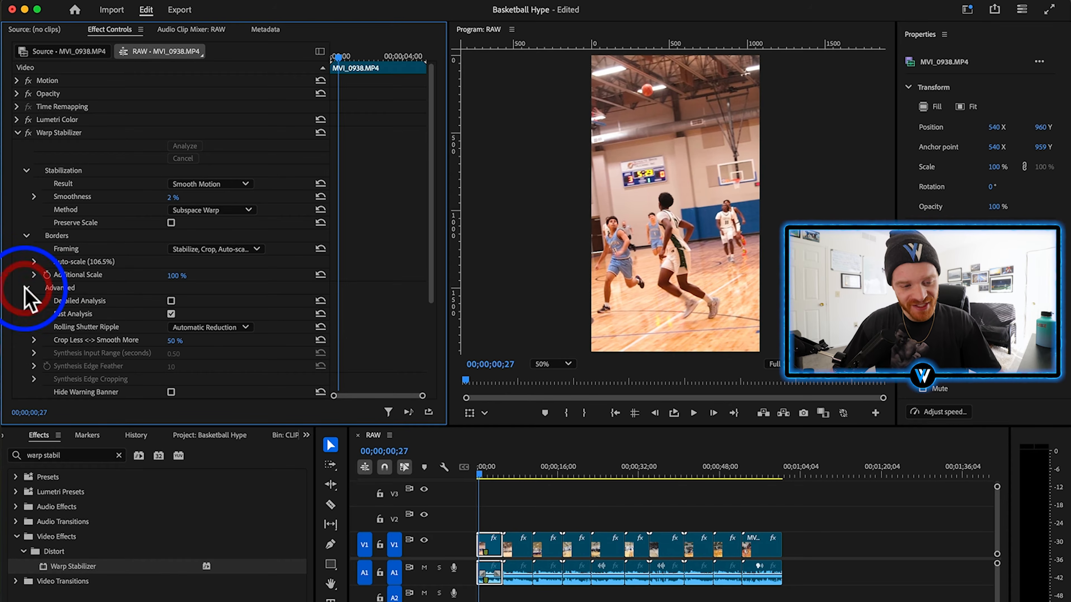
click(171, 300)
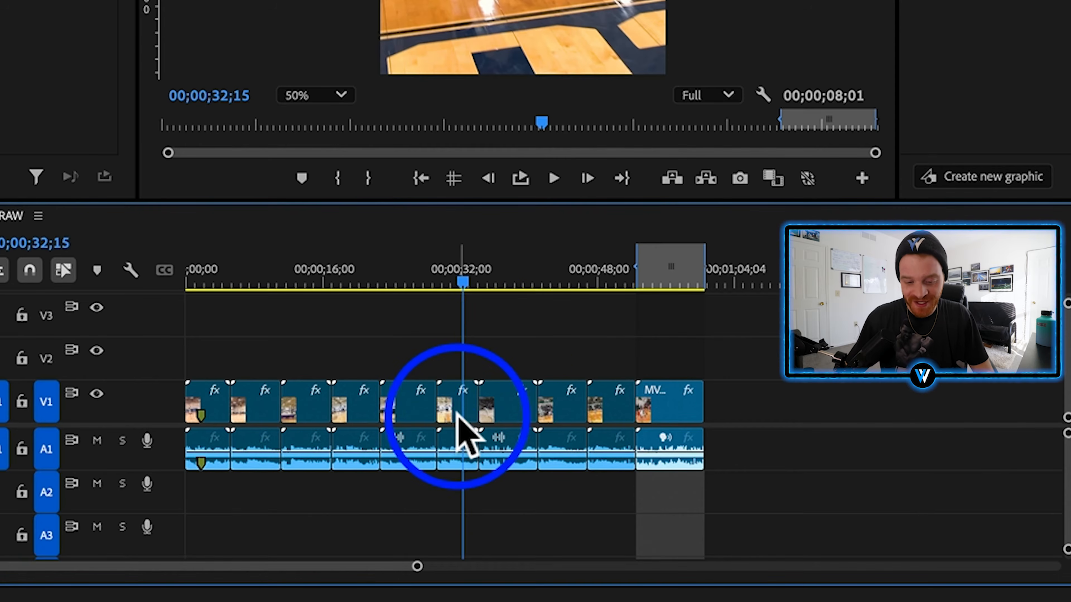
Try replacing the sixth timeline clip, MVI_1110.MP4, with an After Effects composition, and undo the replacement.
click(635, 544)
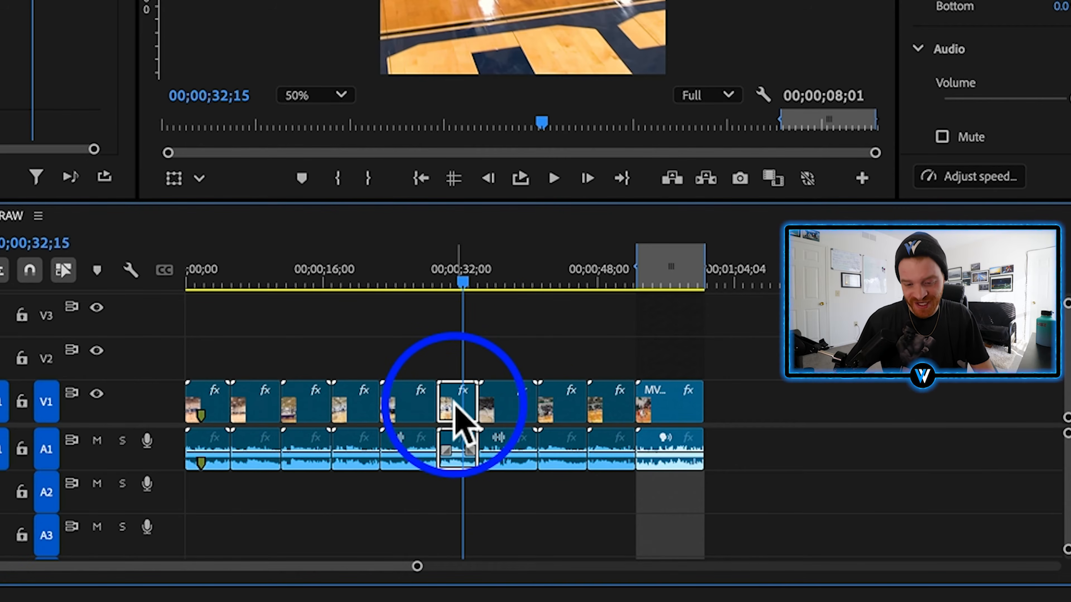
right_click(455, 407)
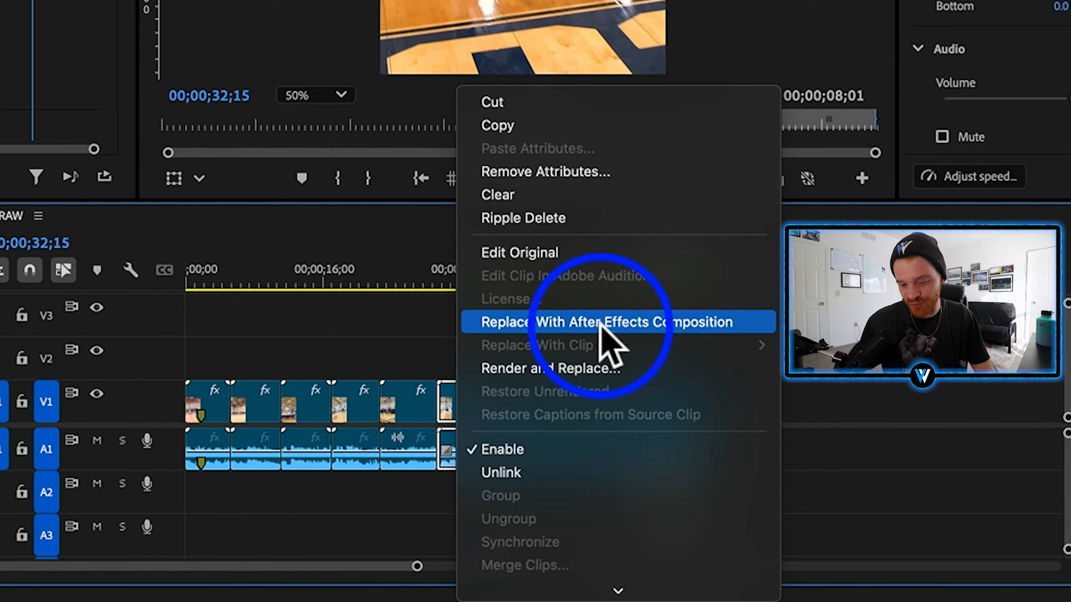
click(602, 324)
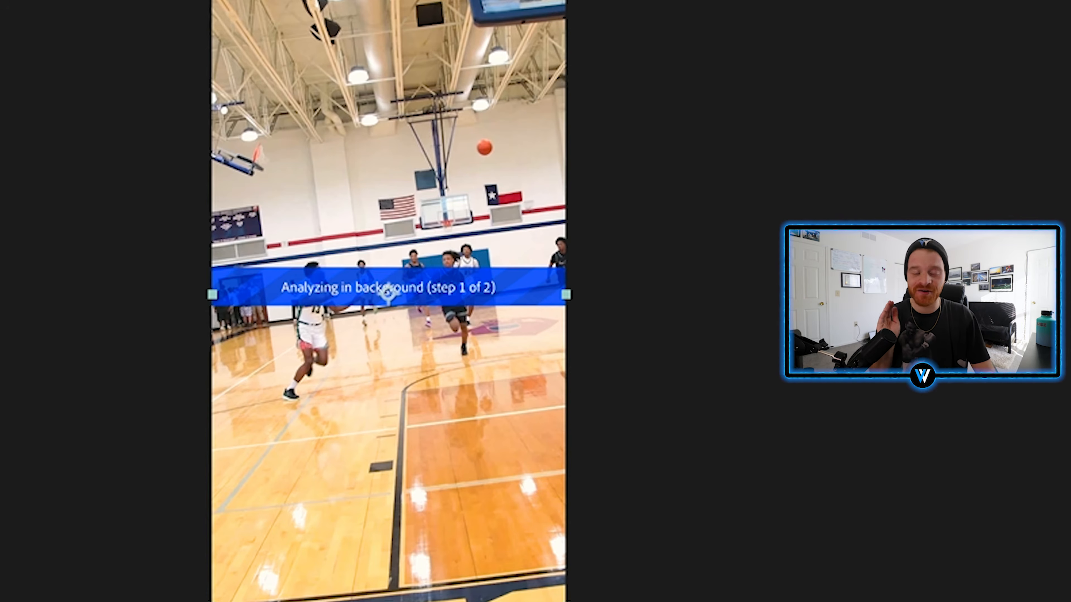
click(48, 143)
key(BackSpace)
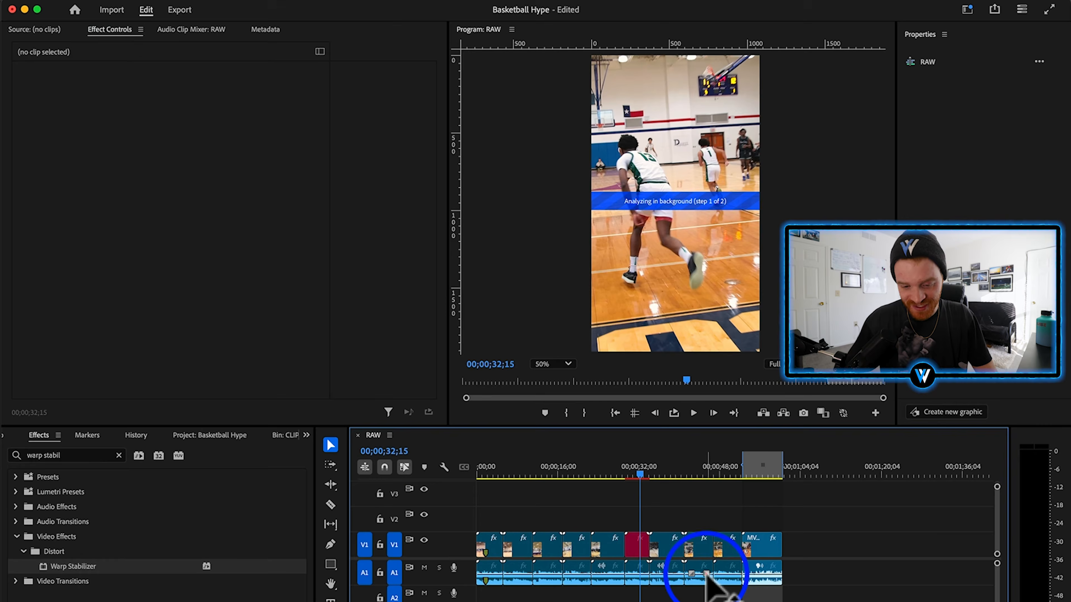
key(super+z)
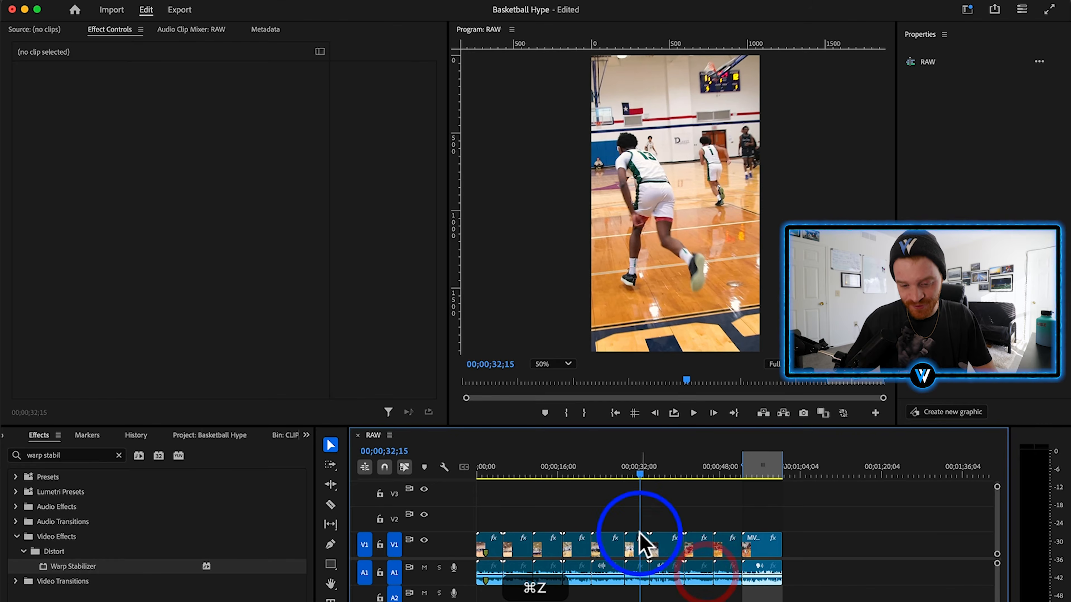
Inspect the Warp Stabilizer settings on the sixth clip, MVI_1110.MP4, and collapse the effect.
click(639, 544)
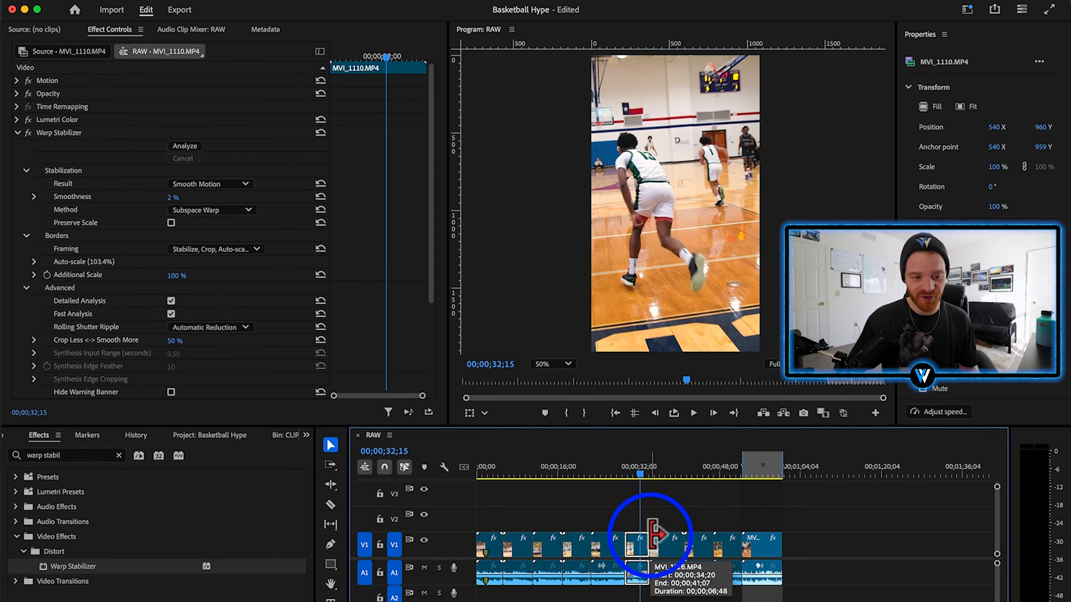
click(105, 133)
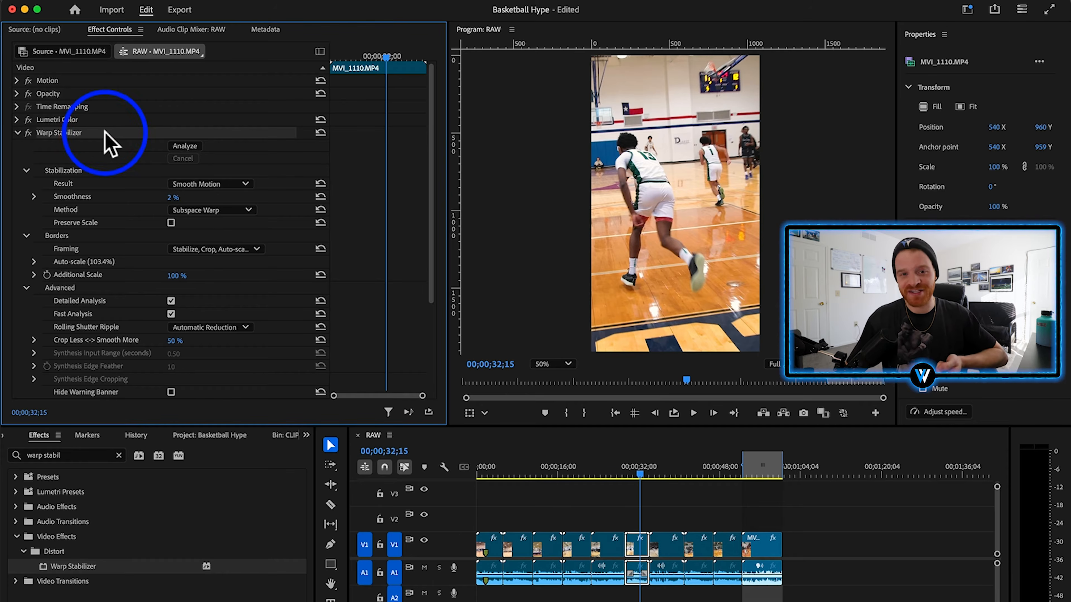
click(17, 133)
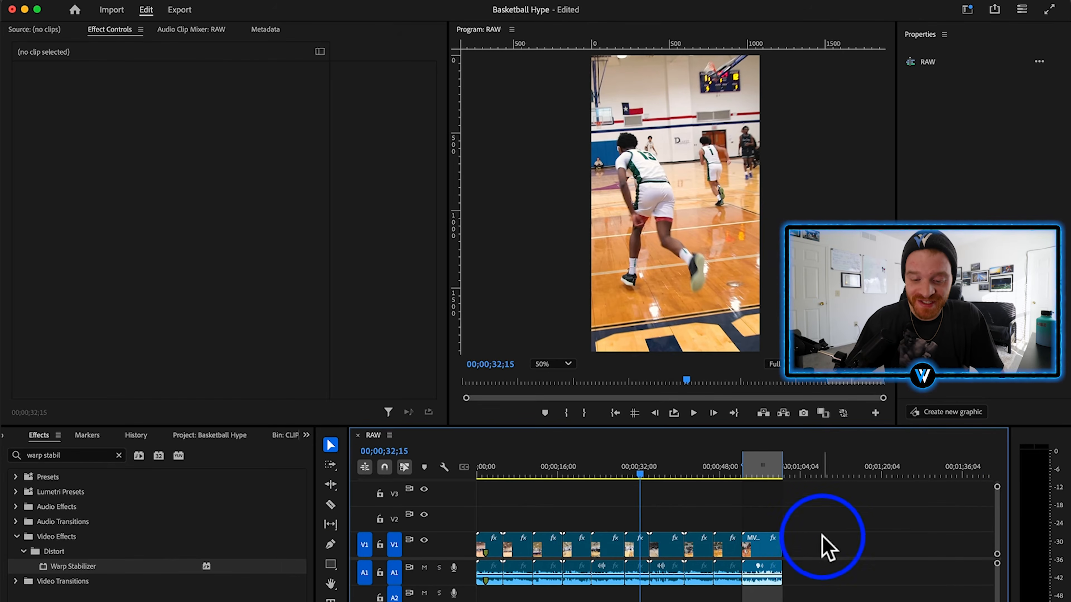
Export all clips of the active sequence individually with the Clips Exporter extension, using the Vertical preset and the file name Basketball Clip.
drag(852, 535, 476, 553)
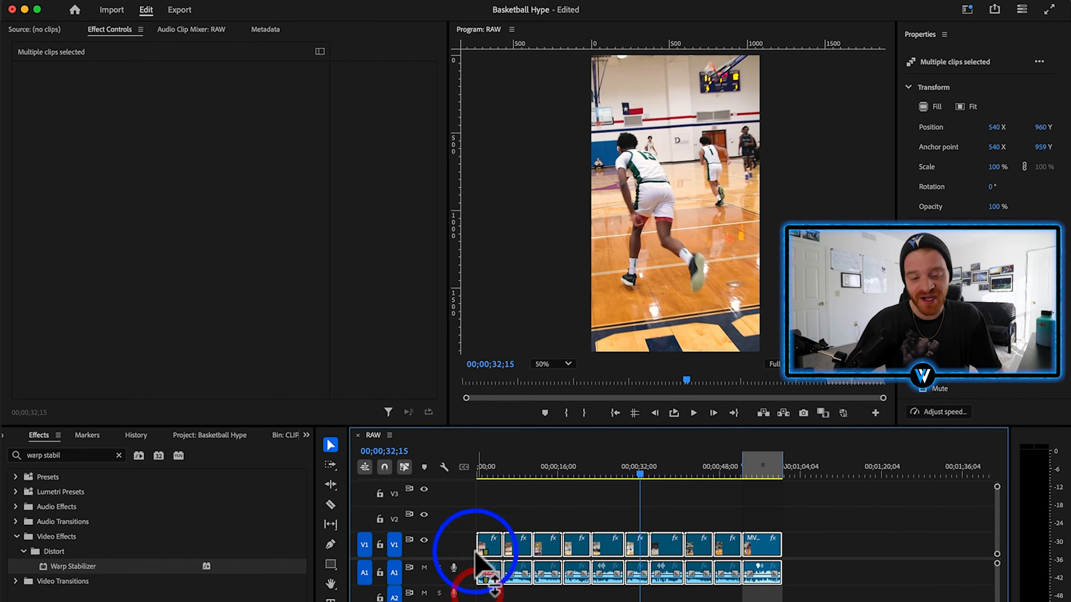
click(413, 4)
mouse_move(426, 42)
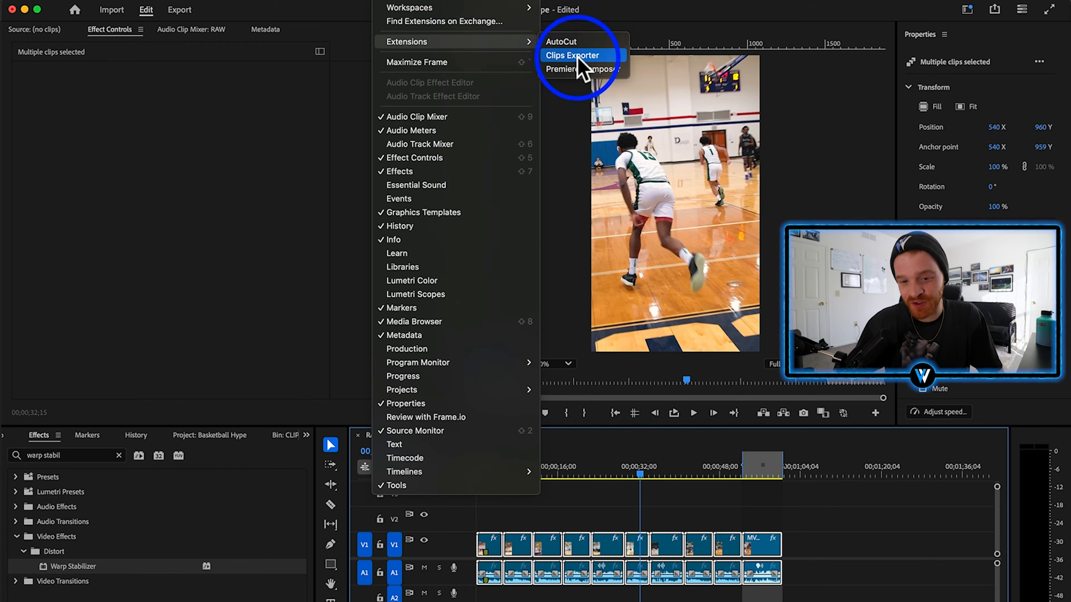
click(557, 58)
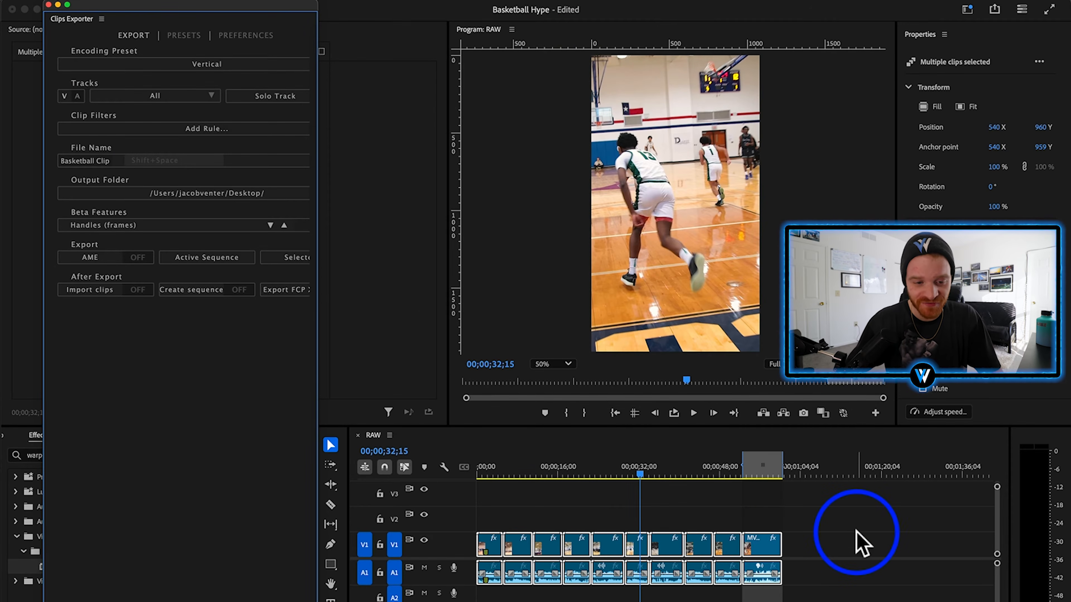
drag(318, 171, 445, 170)
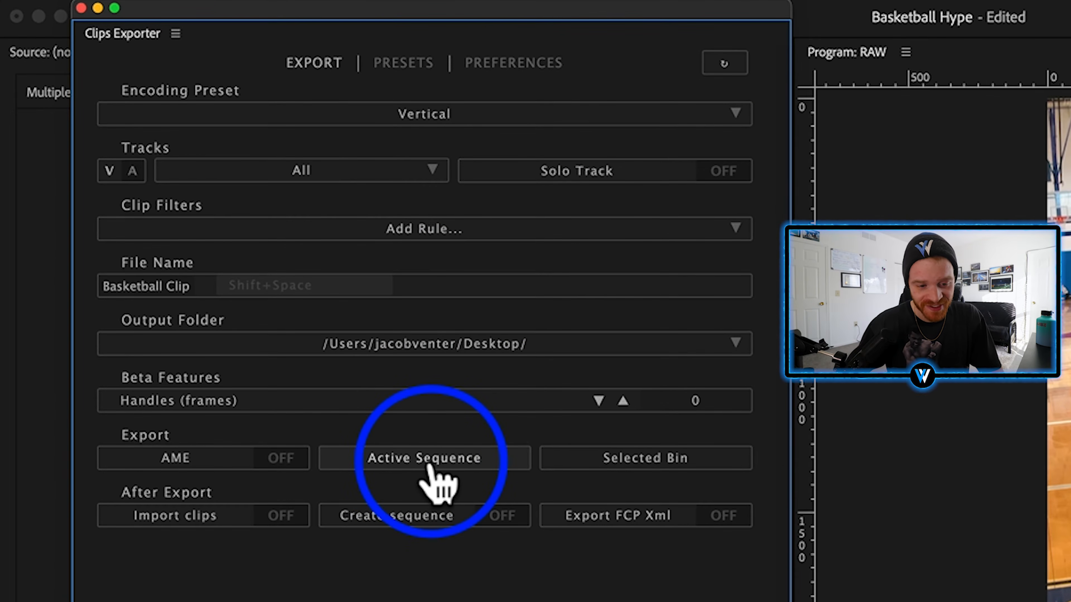
click(430, 459)
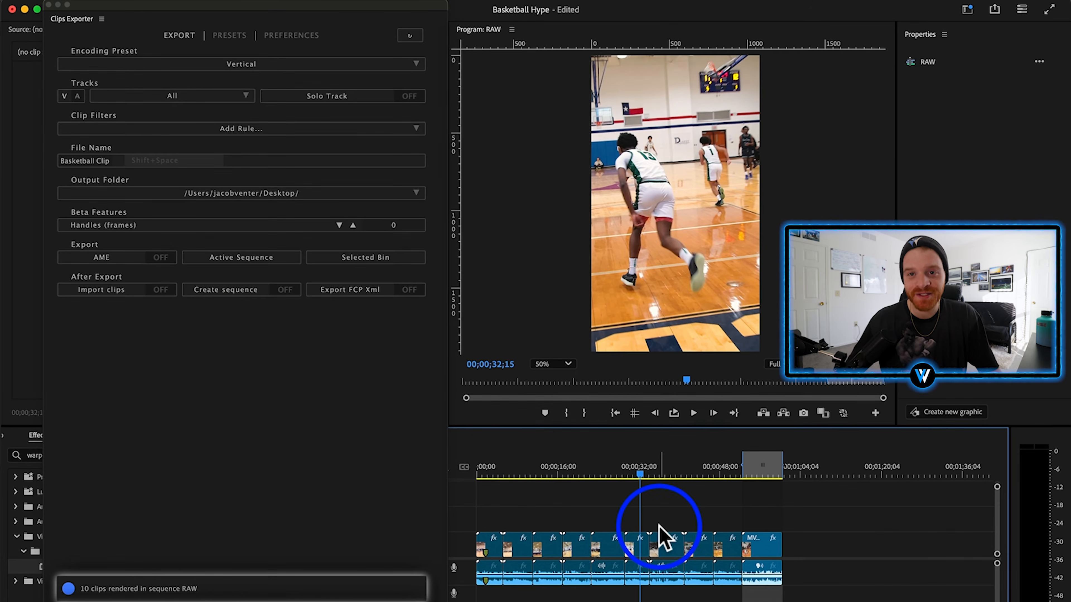
click(49, 5)
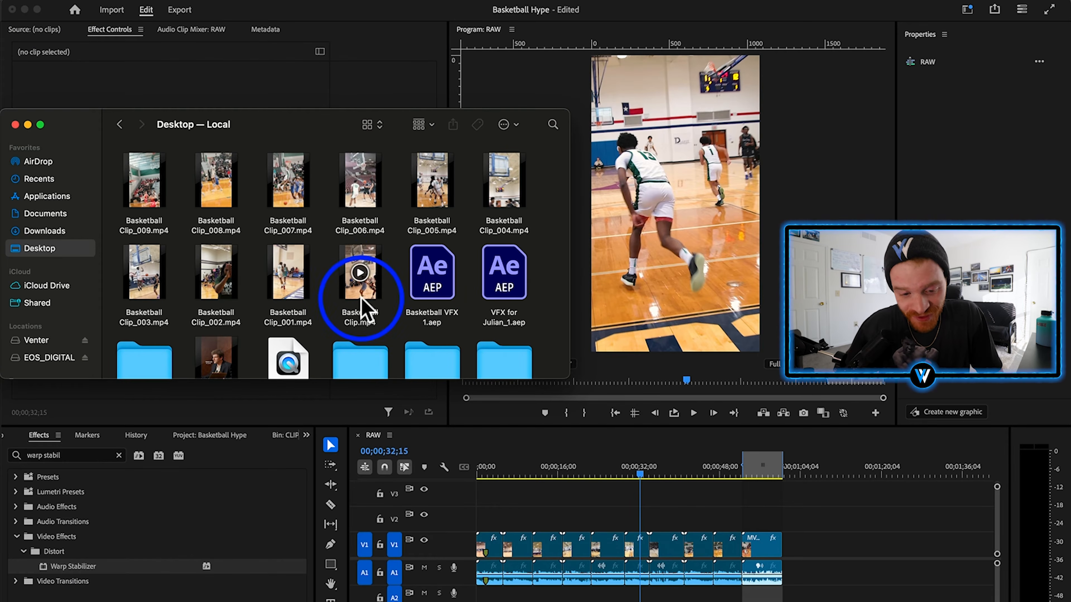
Place the exported Basketball Clip files in order on track V2 above the originals, and check Basketball Clip_003.mp4 during playback.
drag(373, 296, 461, 527)
drag(324, 273, 146, 280)
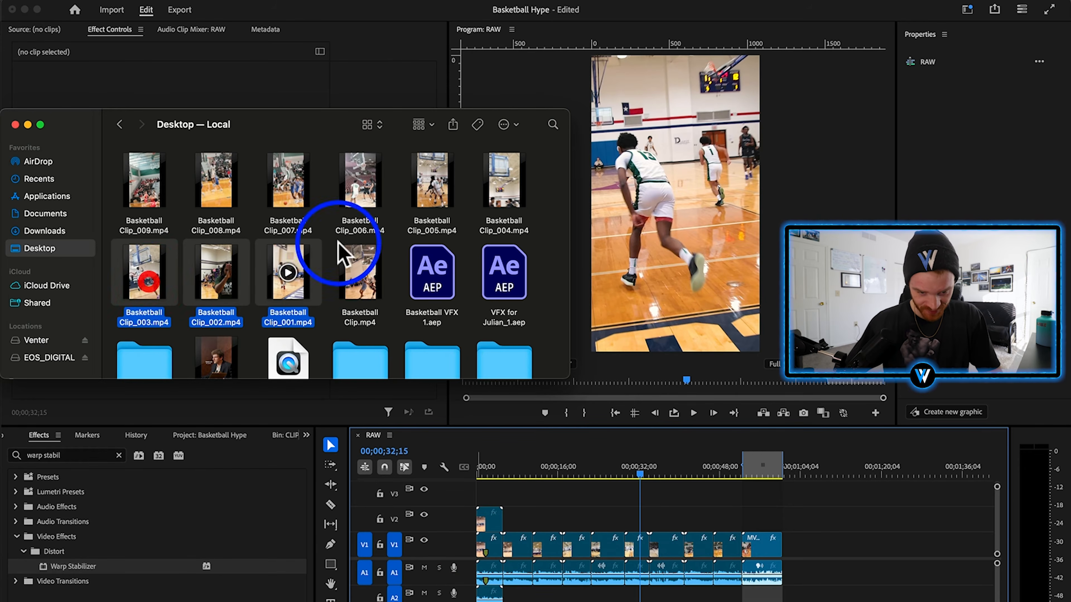
drag(541, 196, 110, 188)
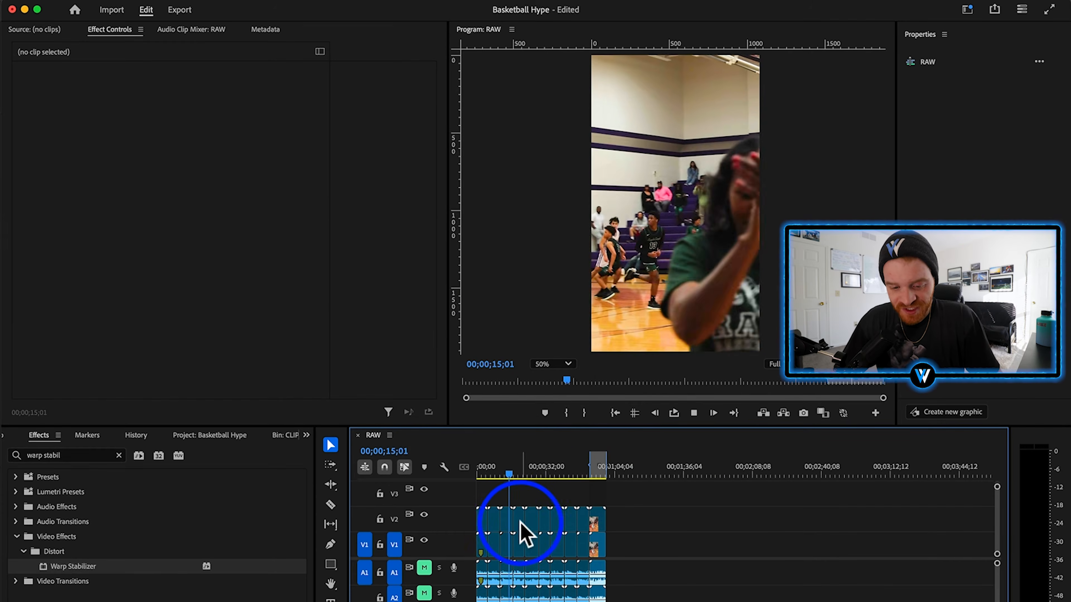
click(518, 523)
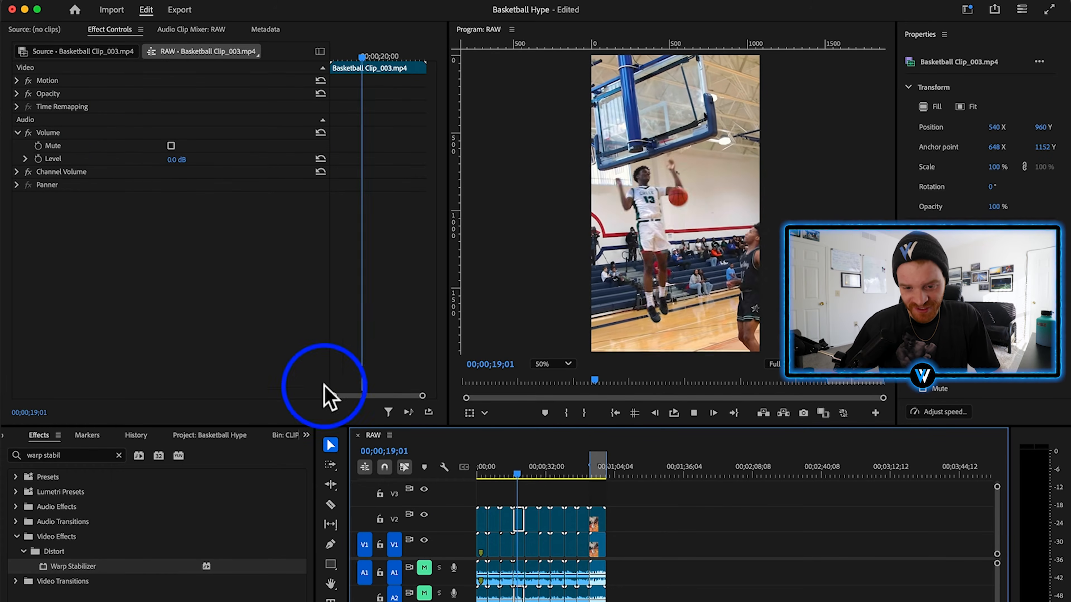
key(space)
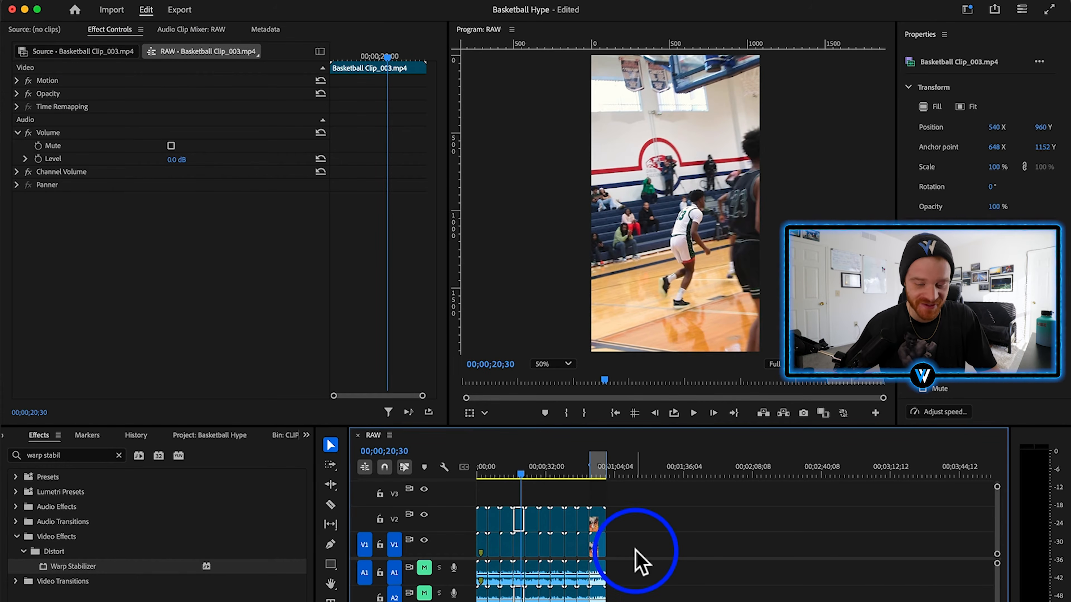
Move the original clips down the timeline to about 00:03:40 and lower the exported Basketball Clip files onto track V1.
drag(641, 561, 966, 570)
drag(434, 512, 483, 568)
click(575, 520)
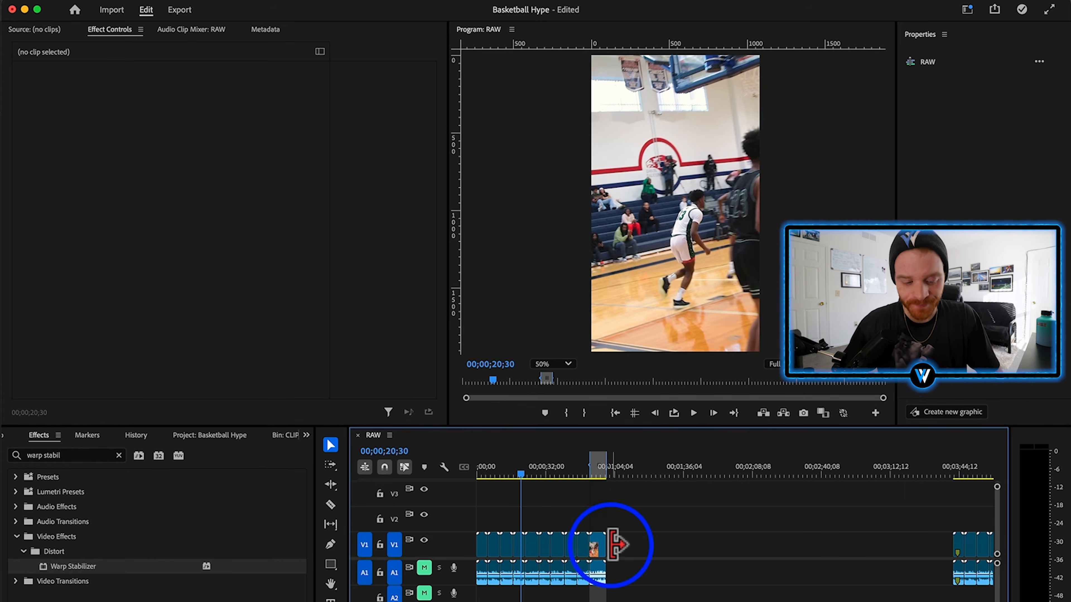
Set the RAW sequence's timebase to 24.00 frames/second in the sequence settings.
click(198, 1)
click(213, 8)
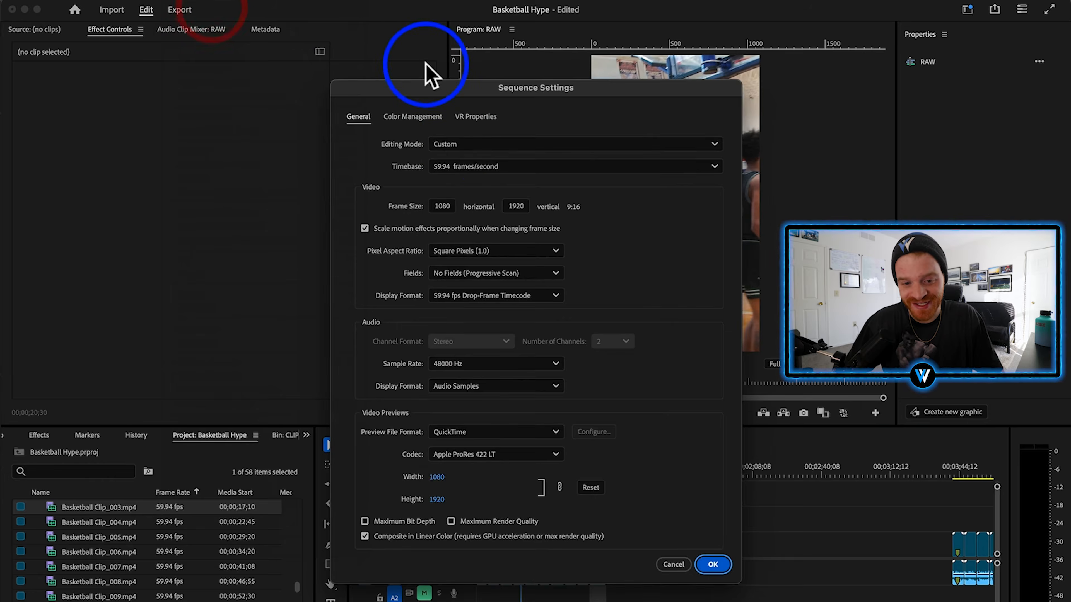
click(464, 166)
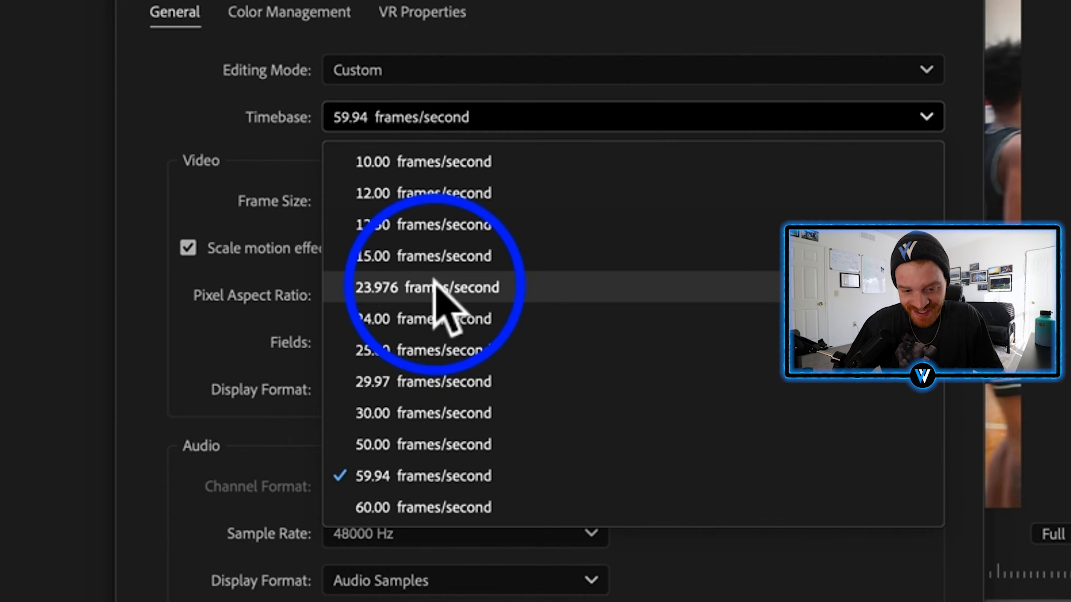
click(429, 320)
click(742, 527)
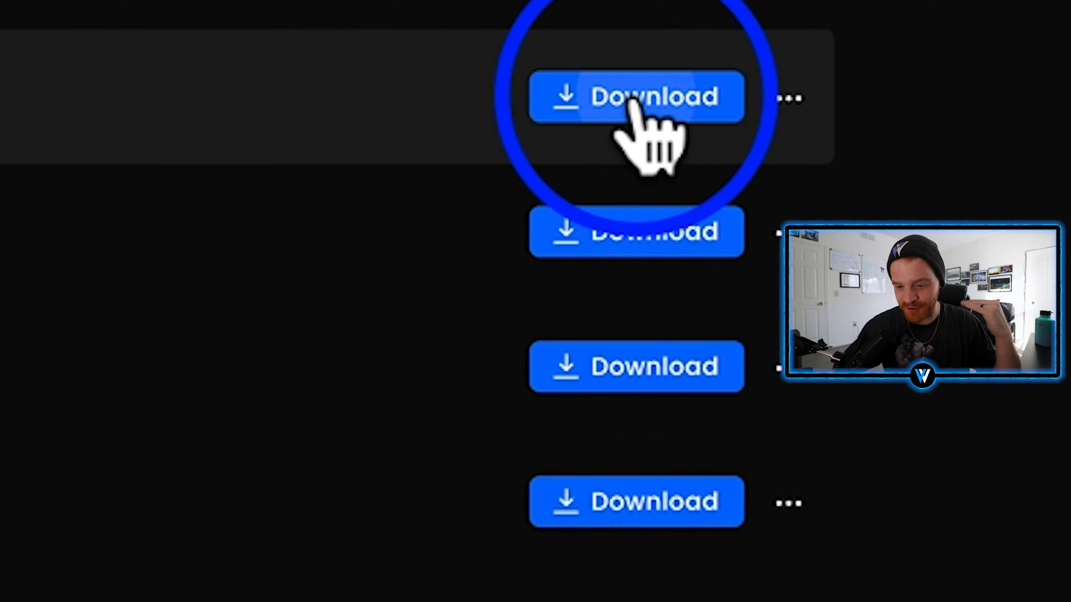
Download the purchased hard trap beat pack and preview several of its tracks, including 100 Racks and Box 145bpm.
click(636, 96)
click(579, 284)
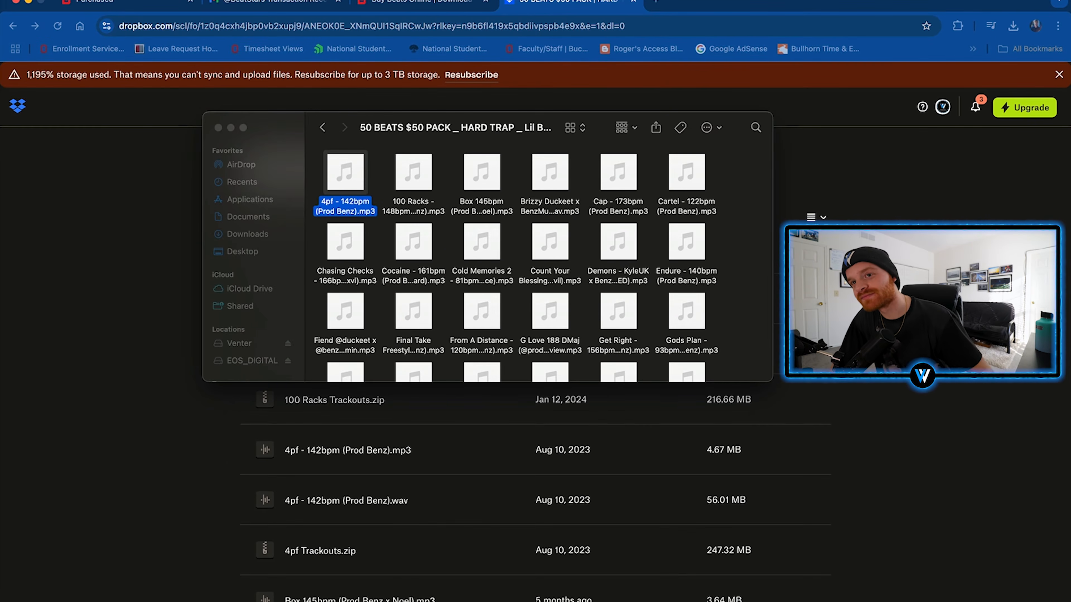
click(412, 197)
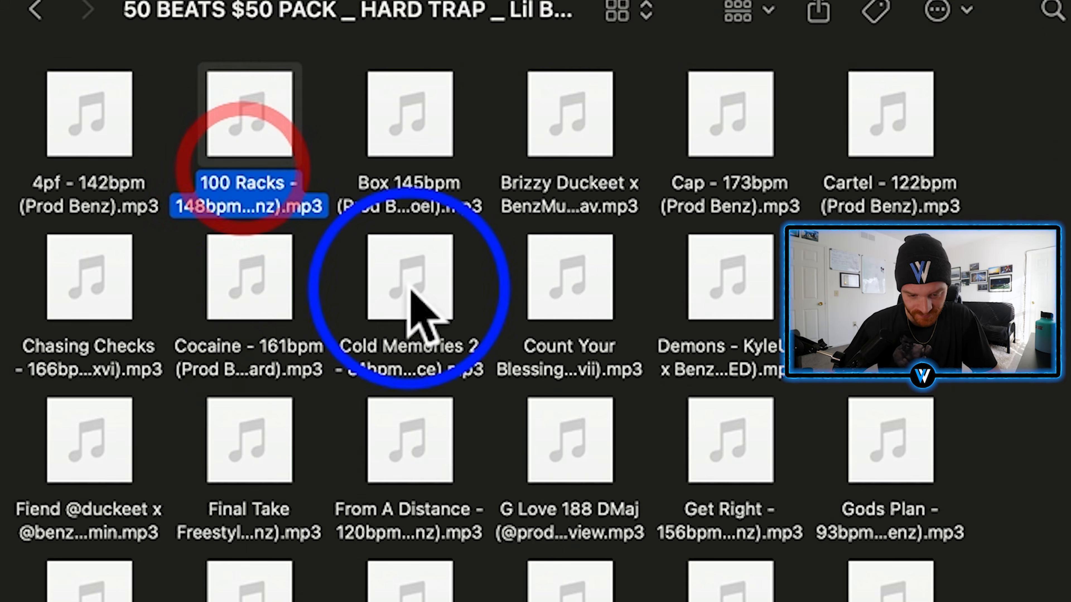
click(411, 200)
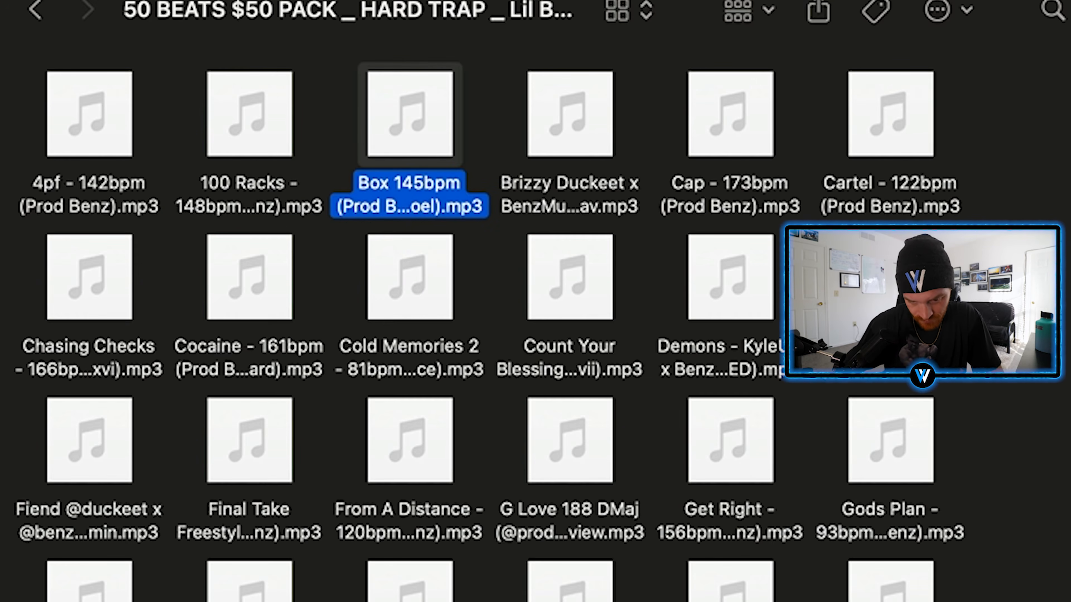
key(Right)
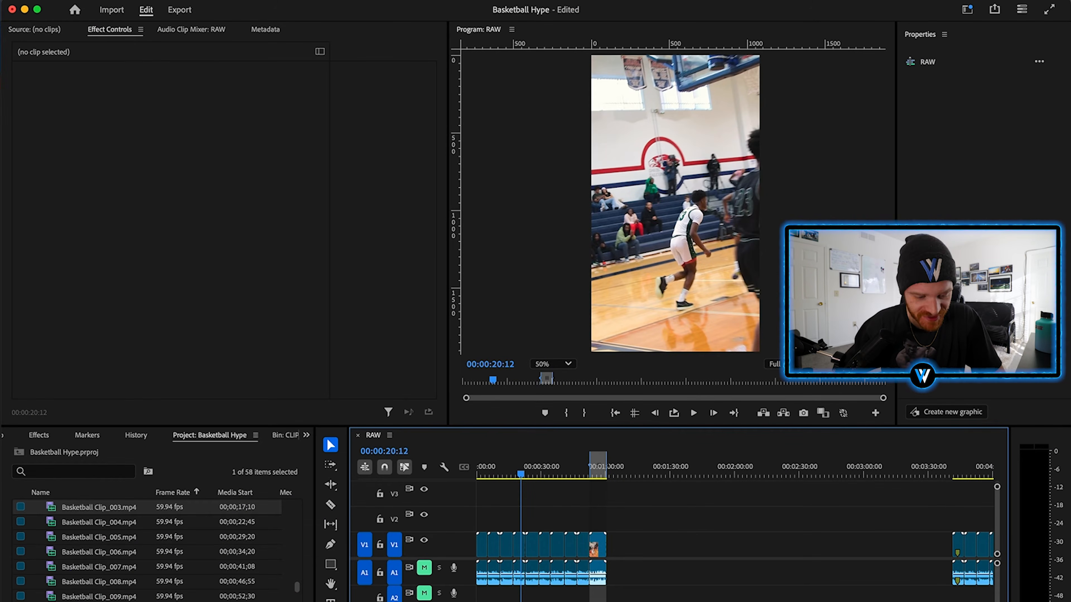
Add the Brizzy Duckeet x BenzMuzik beat from the pack's folder to track A2, starting just after the exported clips.
key(super+Tab)
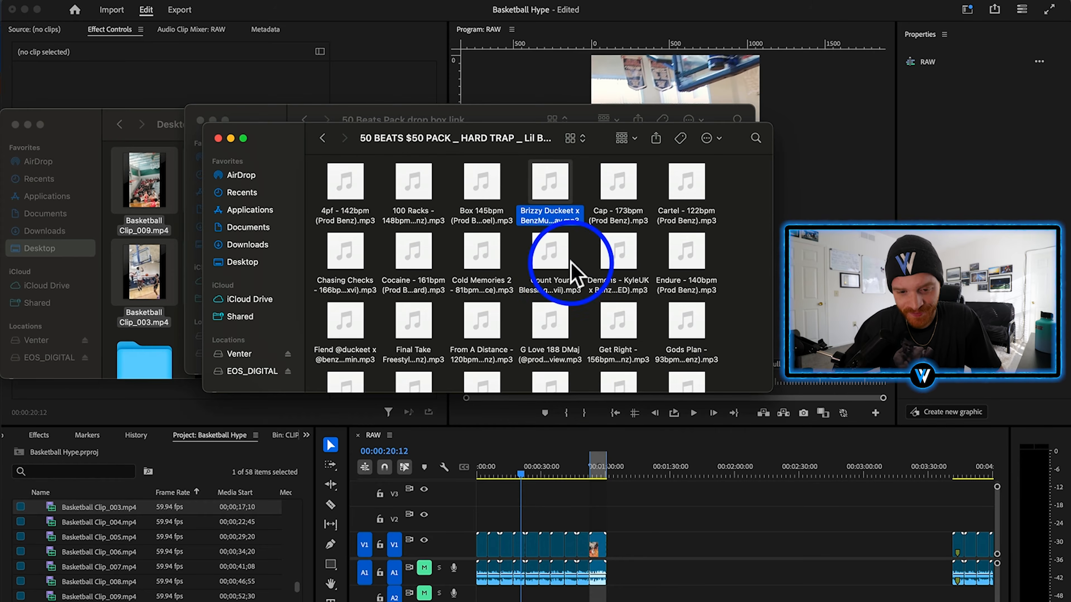
drag(469, 597, 483, 593)
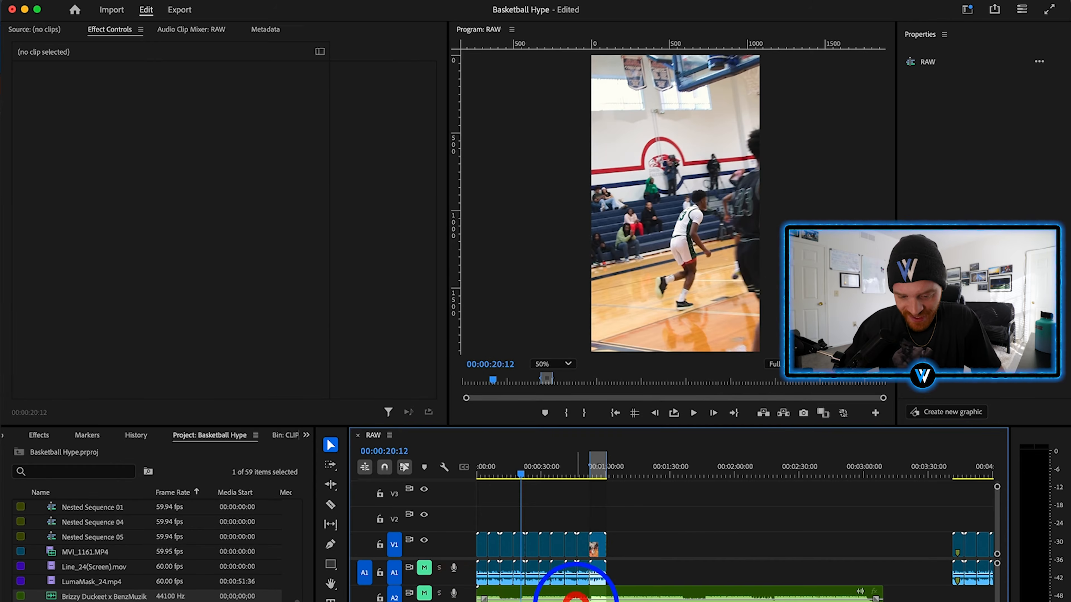
drag(660, 593, 796, 587)
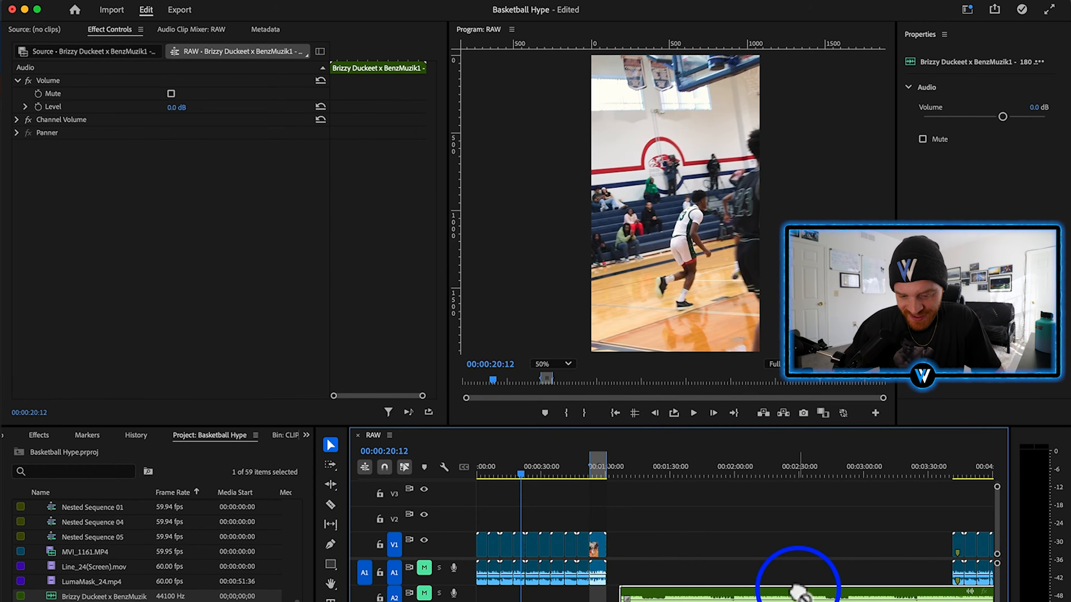
Unmute track A2, check the opening of the beat, and trim its start to about 00:01:22.
click(657, 474)
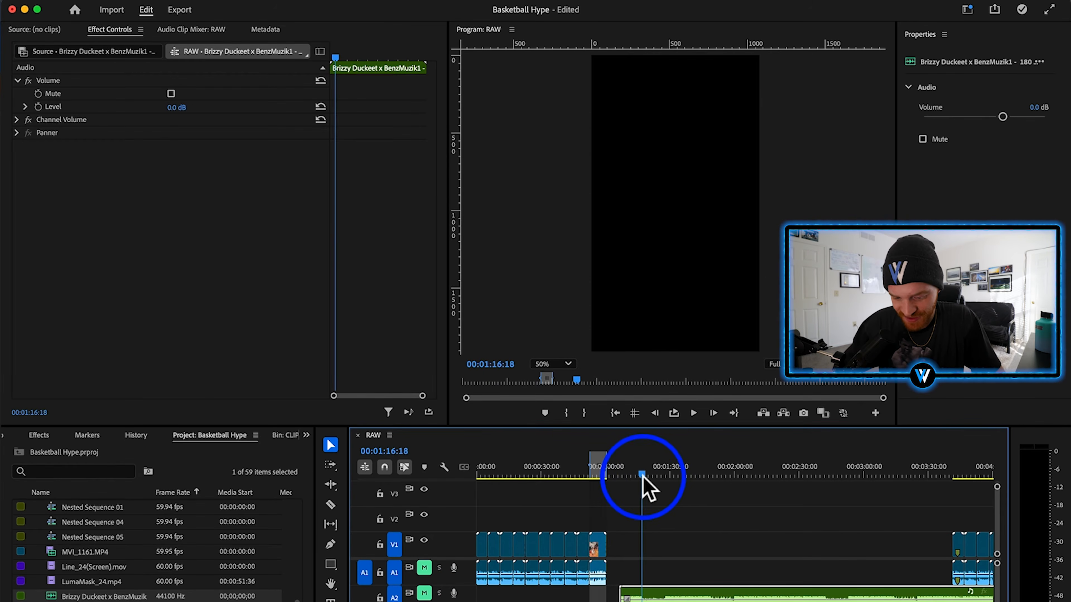
click(425, 593)
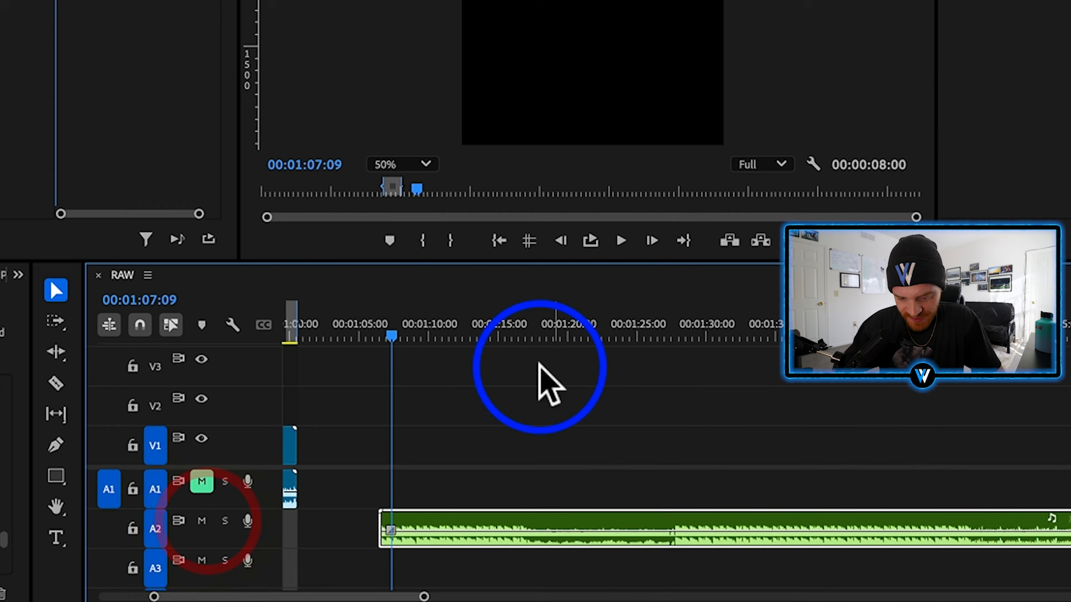
drag(618, 471, 631, 471)
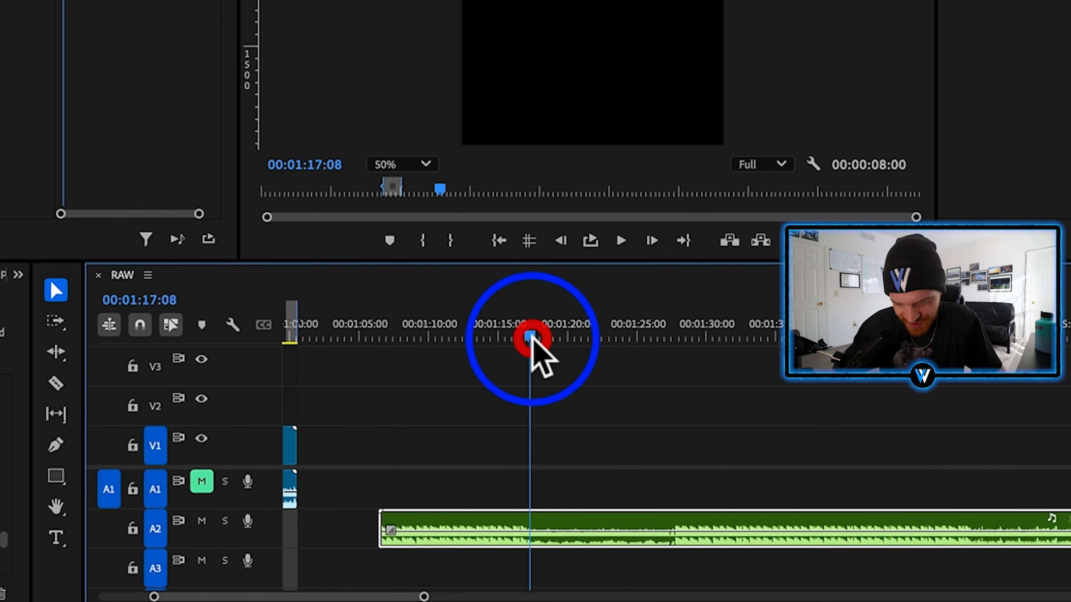
key(equal)
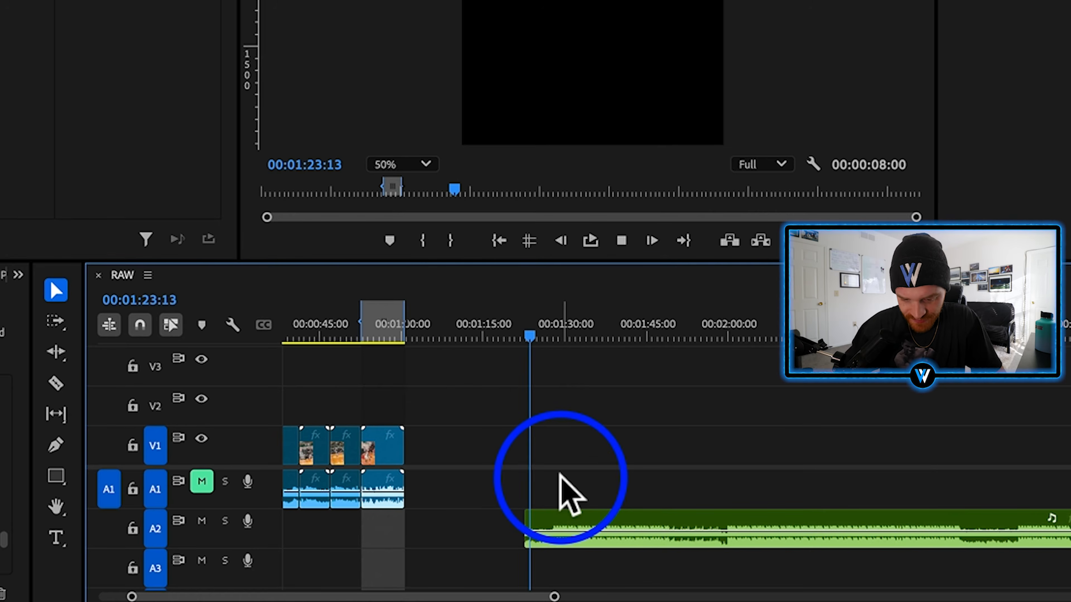
Play the beat and cut it with the Razor tool to a section of about 41 seconds, ending near 00:02:04:23.
click(584, 515)
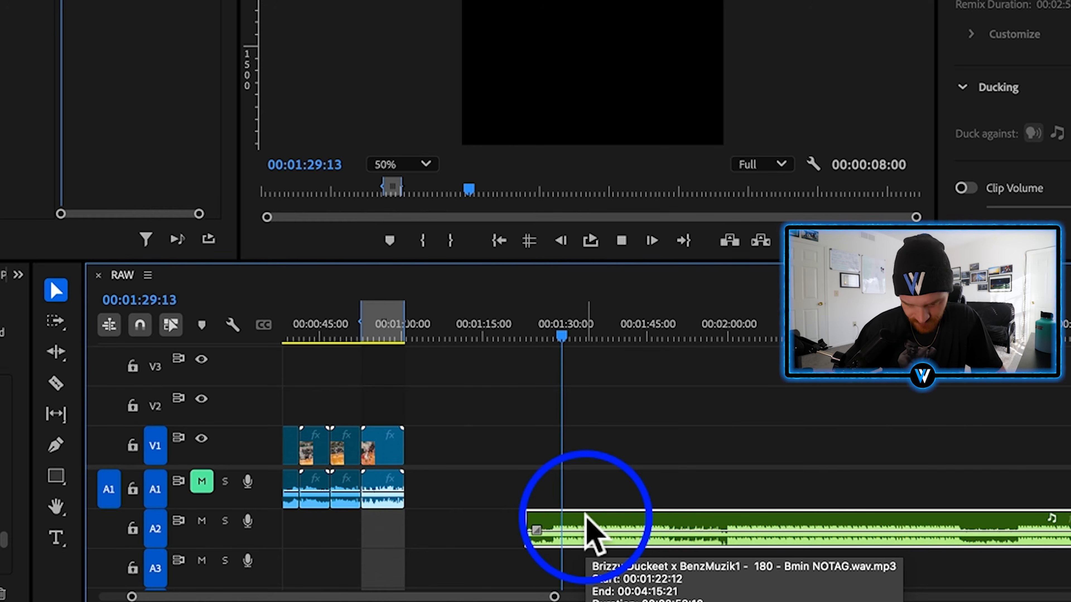
key(c)
click(672, 530)
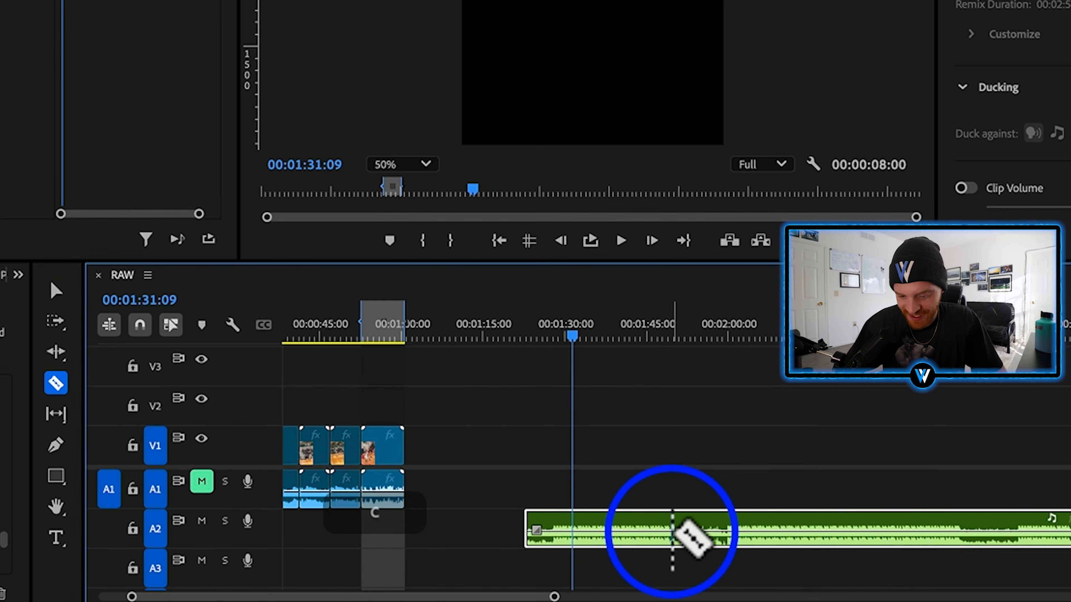
key(v)
click(718, 522)
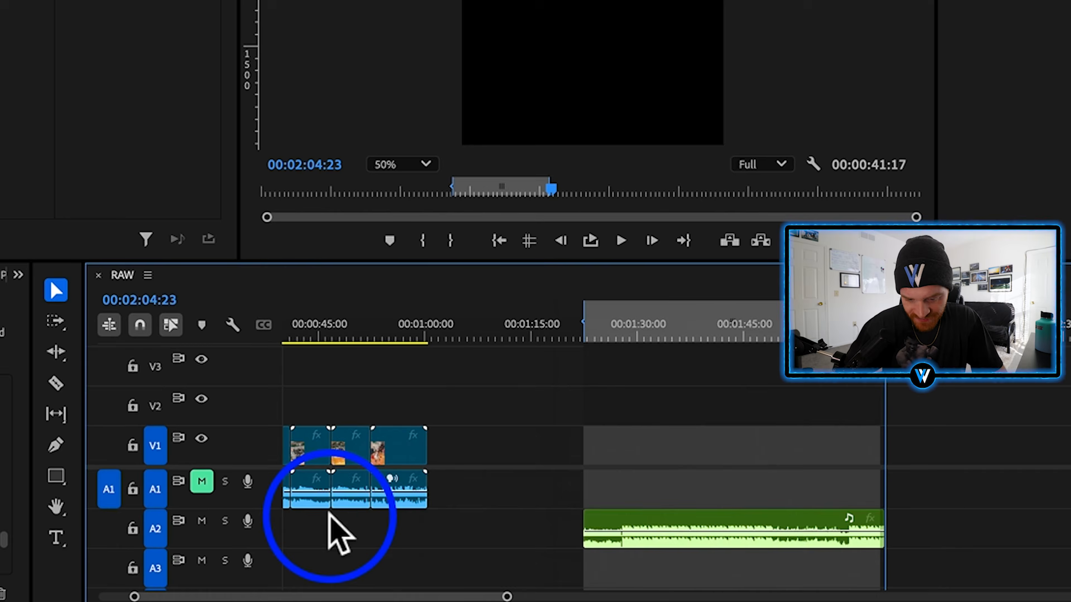
Move the shortened beat to the timeline's beginning and the exported clips behind it, starting at about 00:00:50.
drag(790, 511, 305, 528)
click(538, 439)
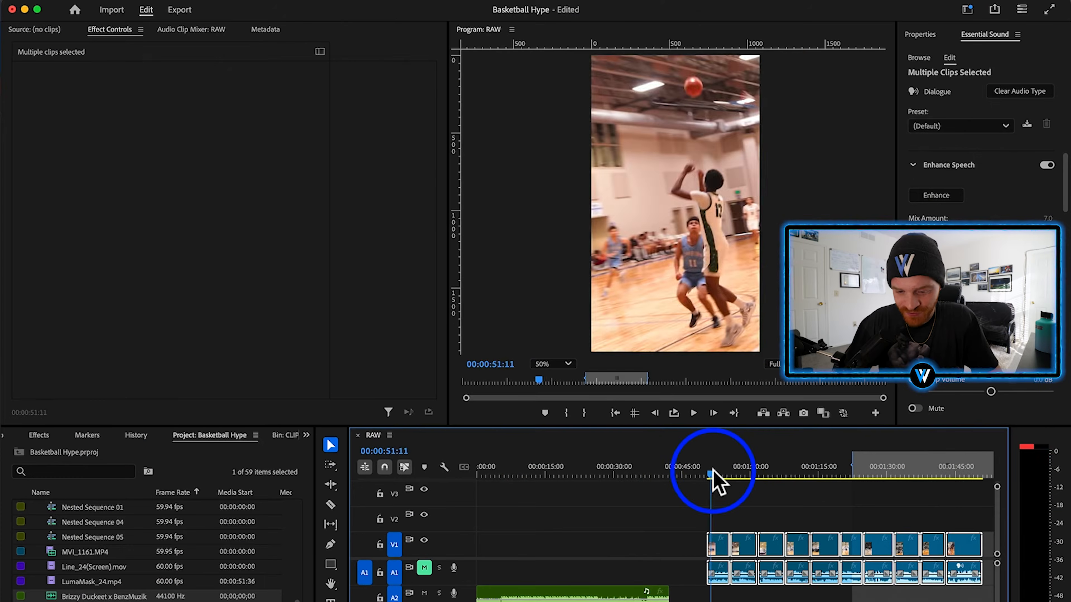
Review the exported clips and move Basketball Clip_001.mp4 to the beginning of track V1, above the beat.
drag(713, 472, 890, 514)
scroll(889, 518, right, 3)
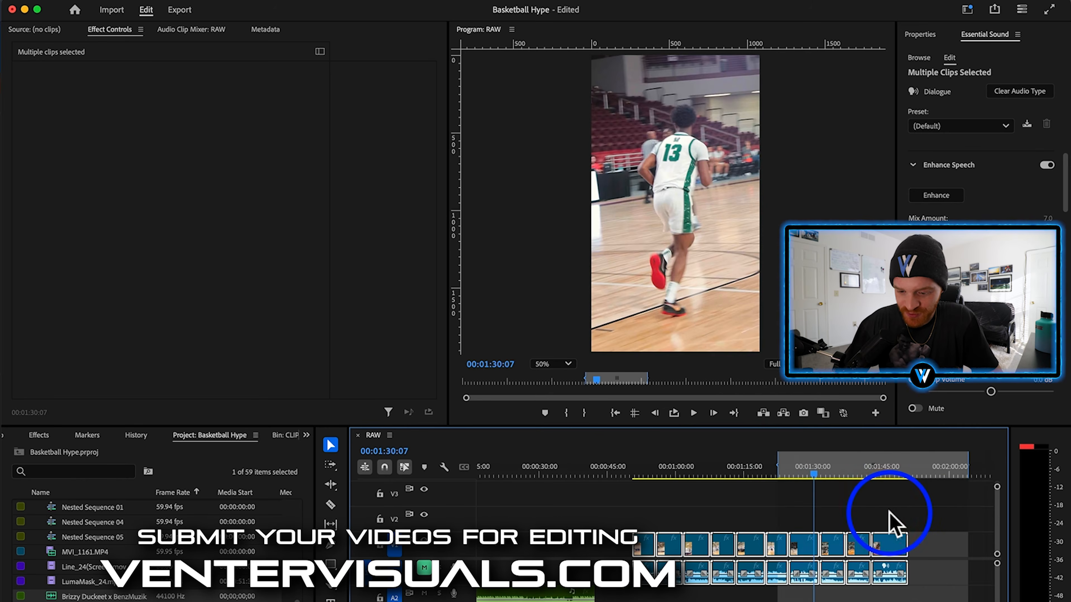
click(676, 523)
click(661, 460)
drag(661, 472, 663, 473)
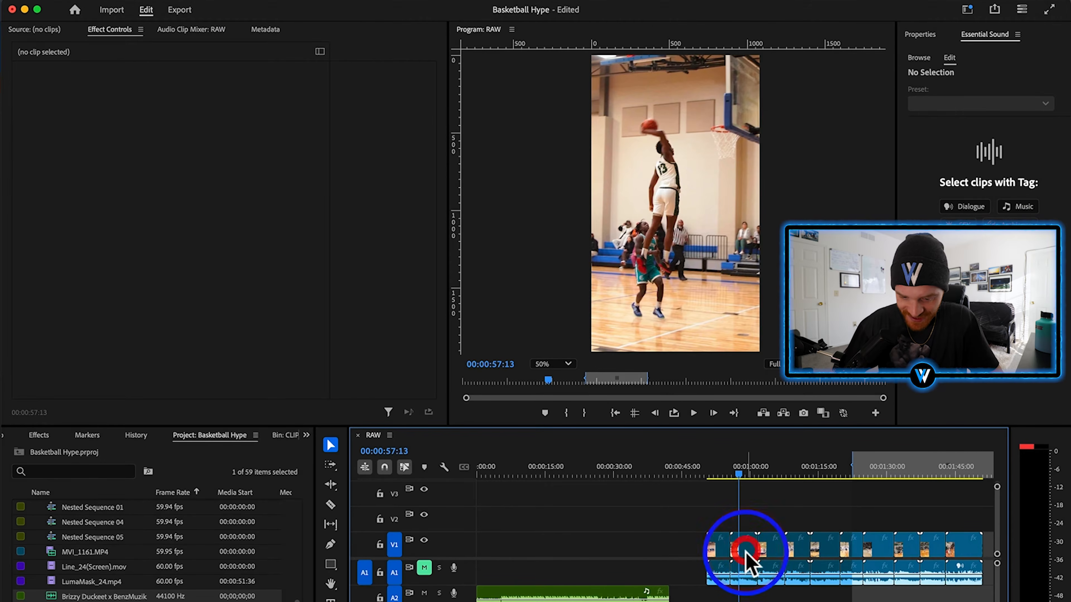
drag(742, 549, 598, 553)
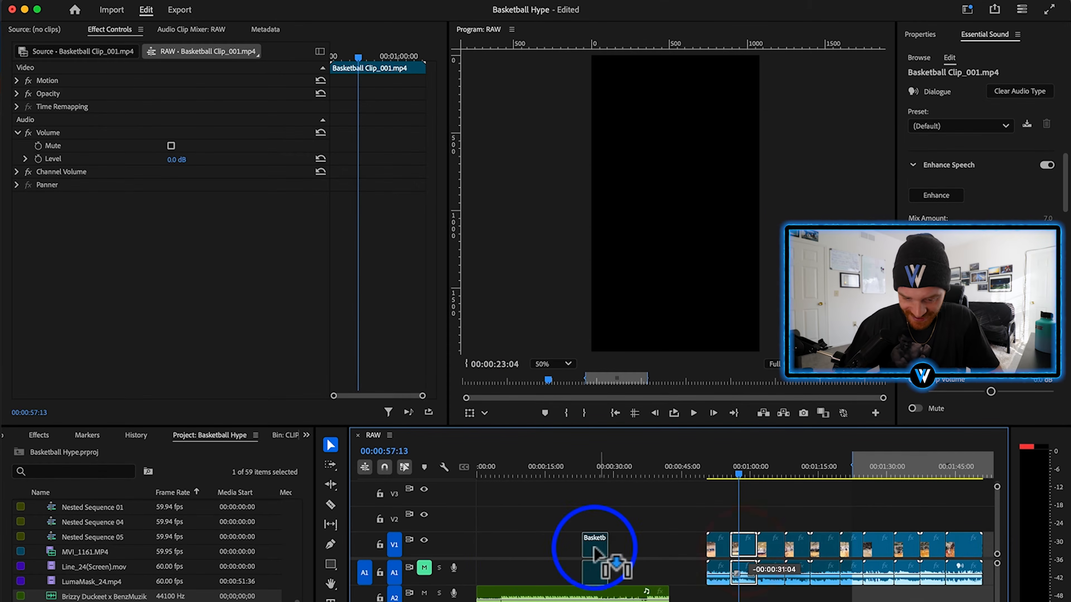
drag(508, 550, 501, 562)
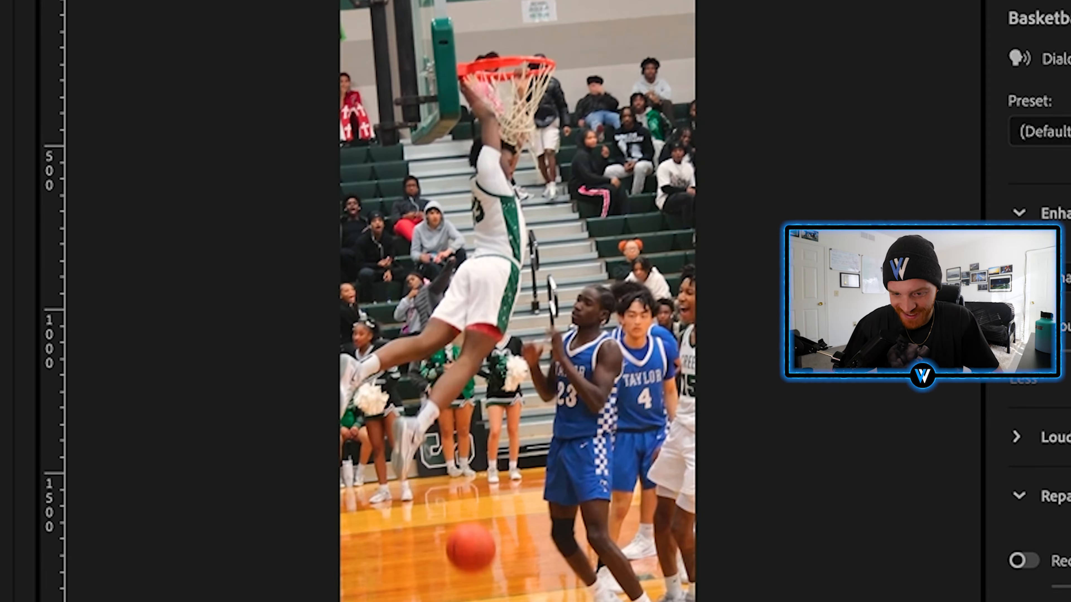
Check the remaining clips and place Basketball Clip_006.mp4 directly after the opening clip on V1.
click(796, 470)
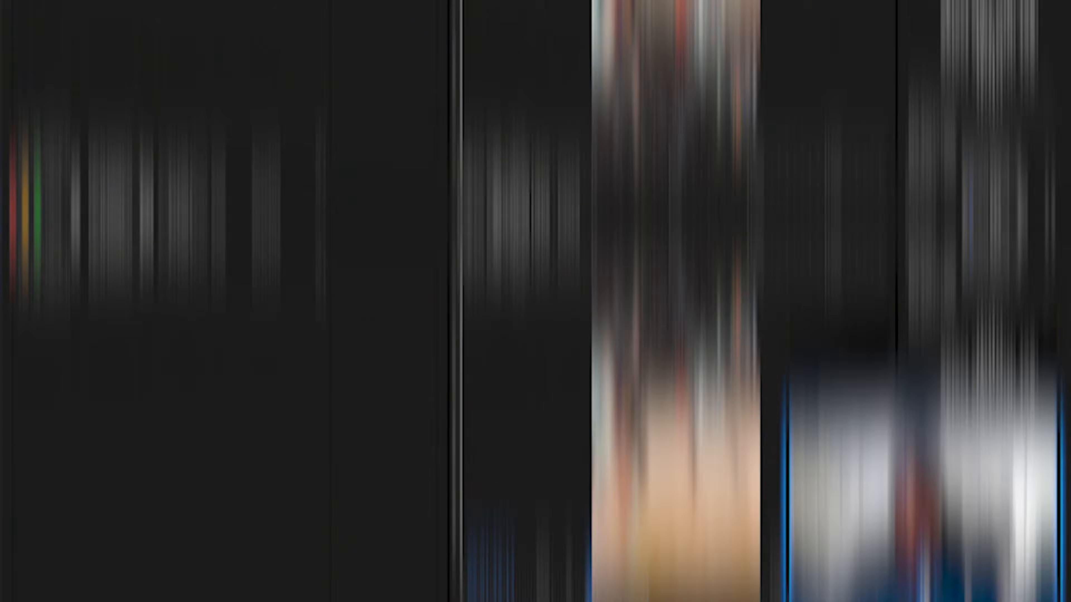
click(707, 474)
drag(707, 474, 711, 473)
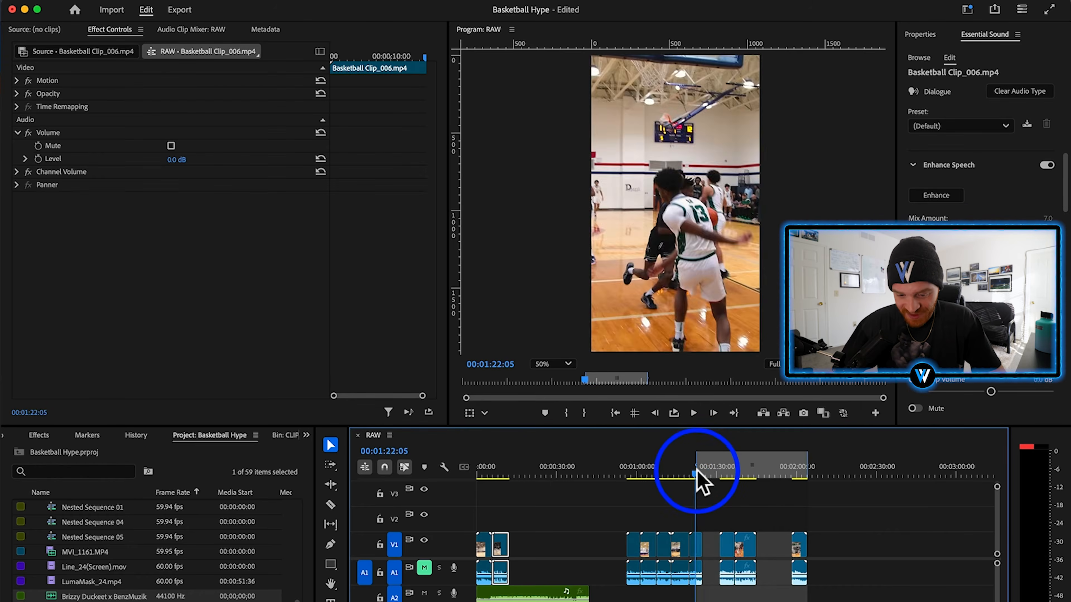
Examine the remaining clips frame by frame and line them up over the beat after Basketball Clip_006.mp4, beginning with Clip_004 and Clip_003.
drag(696, 474, 676, 484)
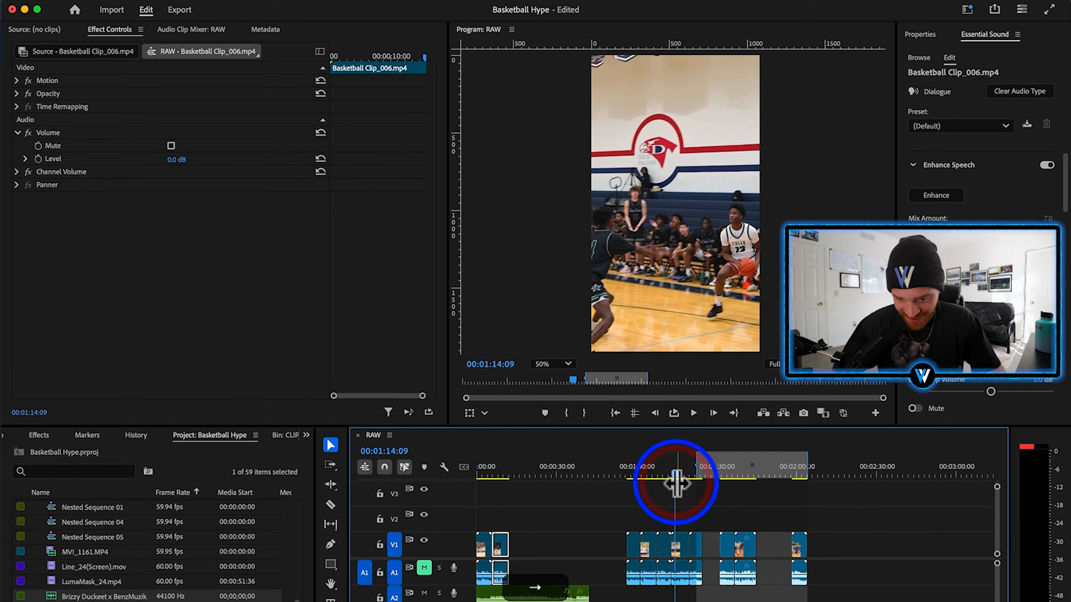
key(Right)
key(Right)
key(Right)
key(Right)
key(Right)
key(Right)
key(Right)
key(Right)
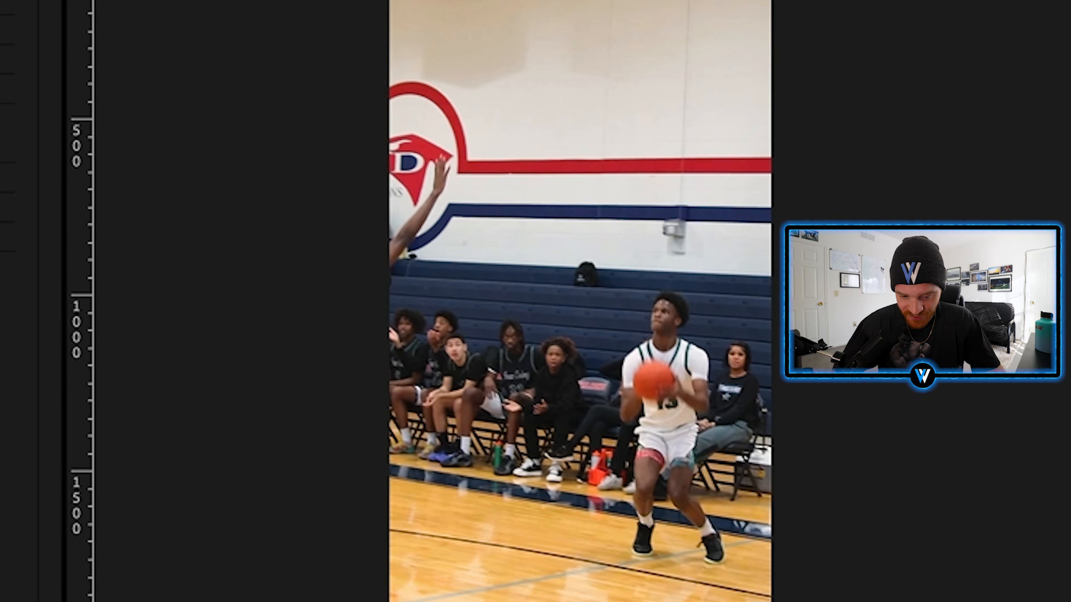
drag(726, 472, 740, 473)
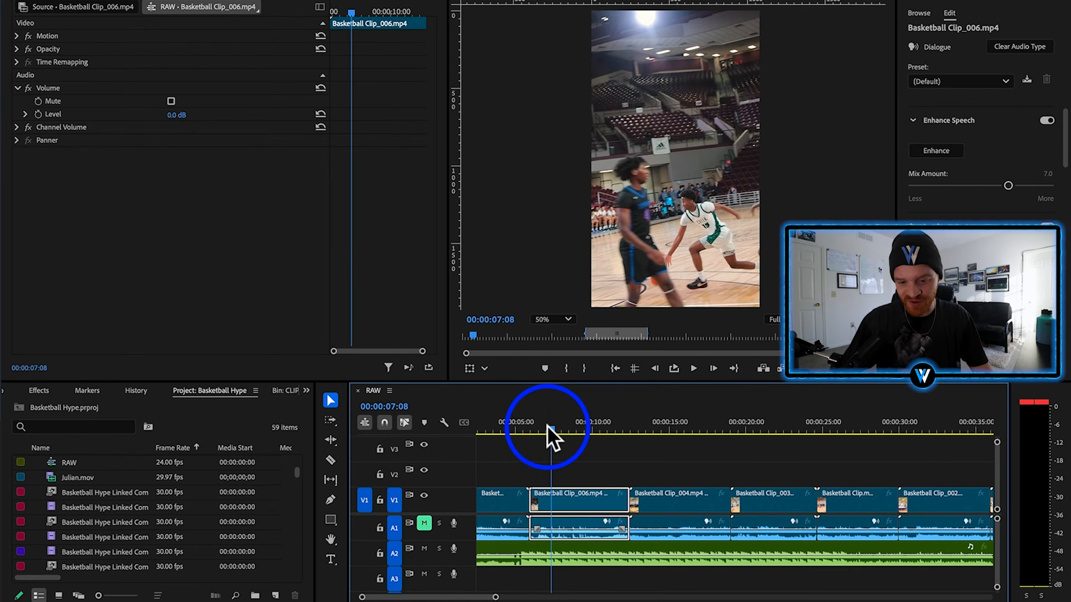
Duplicate Basketball Clip_006.mp4 onto track V2 and replace the copy with an After Effects composition.
mouse_move(586, 449)
mouse_down()
mouse_move(604, 450)
mouse_move(566, 431)
mouse_move(588, 431)
mouse_up()
drag(567, 512, 574, 480)
right_click(588, 490)
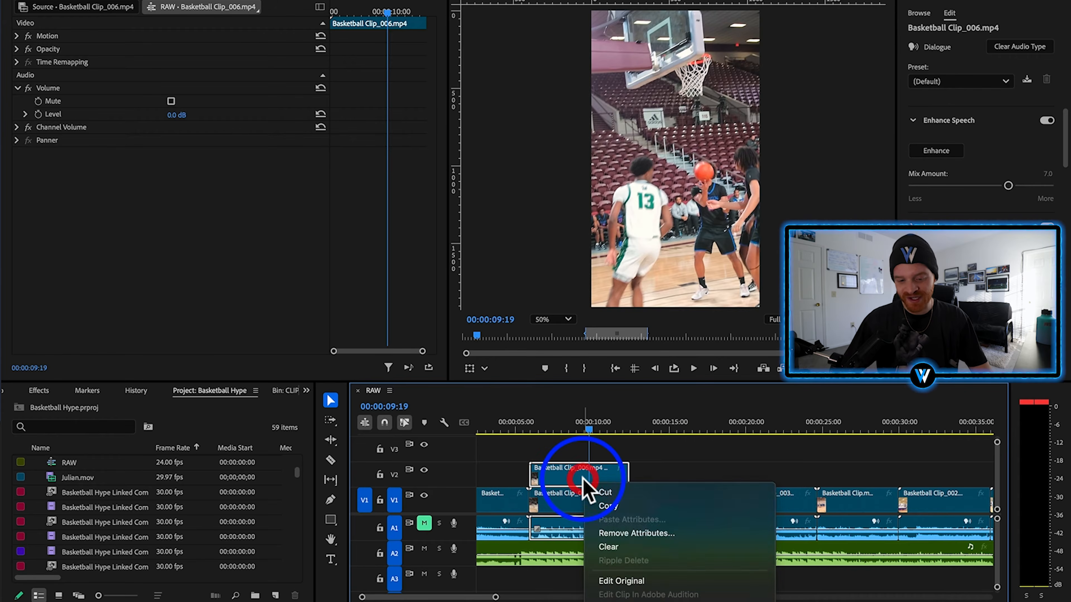
scroll(626, 564, down, 10)
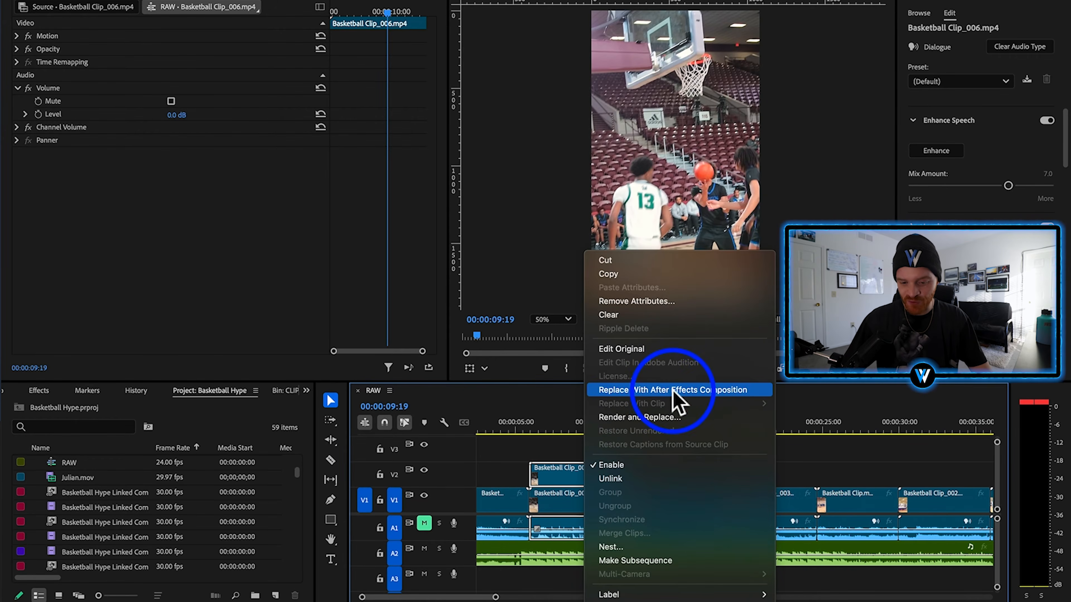
click(675, 390)
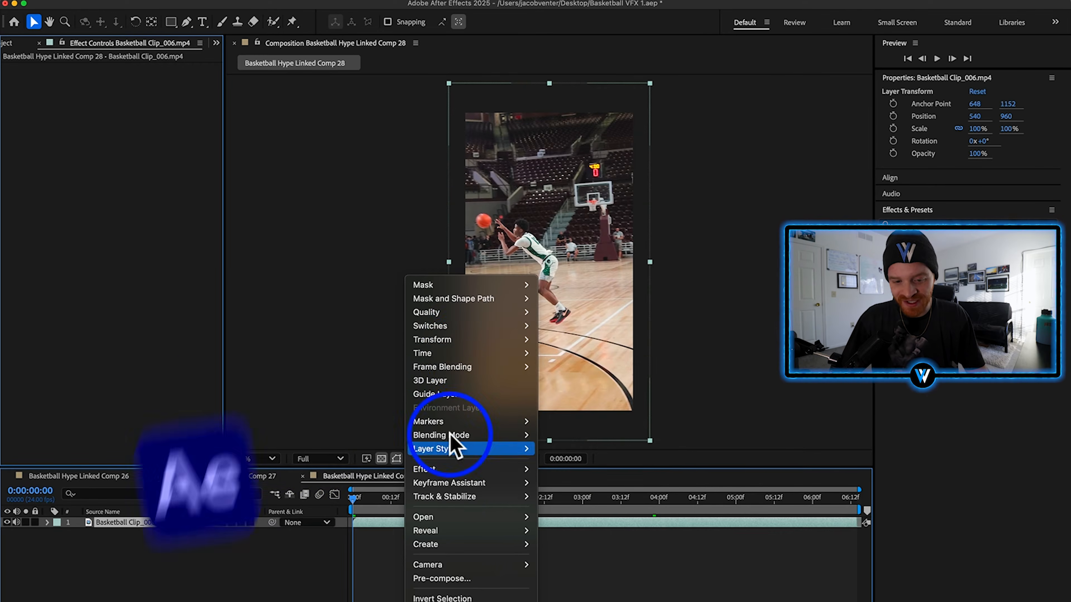
Enable time remapping on Basketball Clip_006.mp4 and add a keyframe at 0:00:02:23, with keyframes at about 2:14 and 3:22 around it.
mouse_move(464, 356)
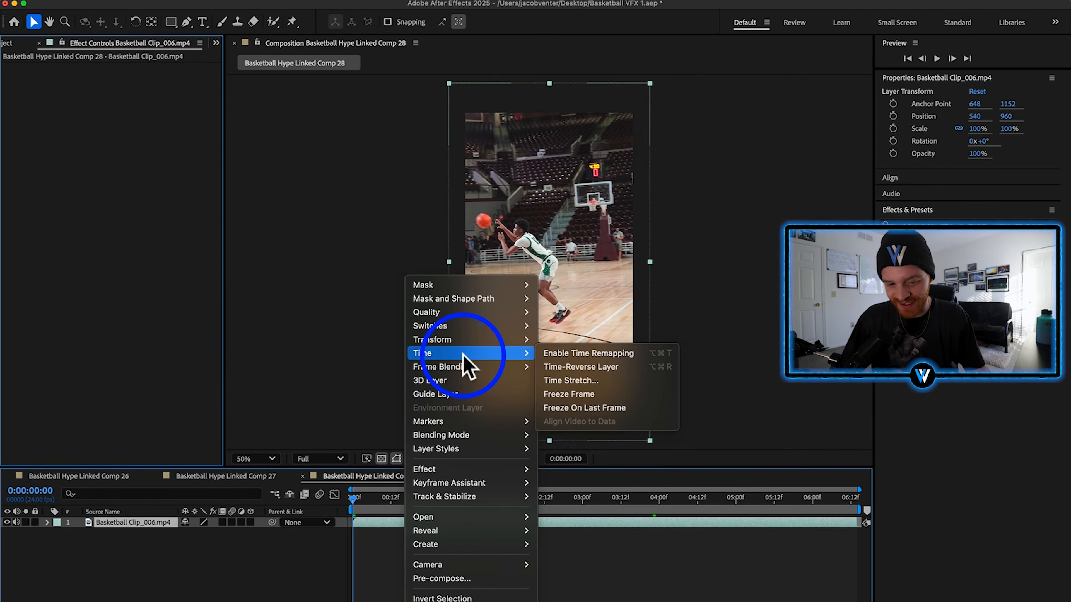
click(579, 356)
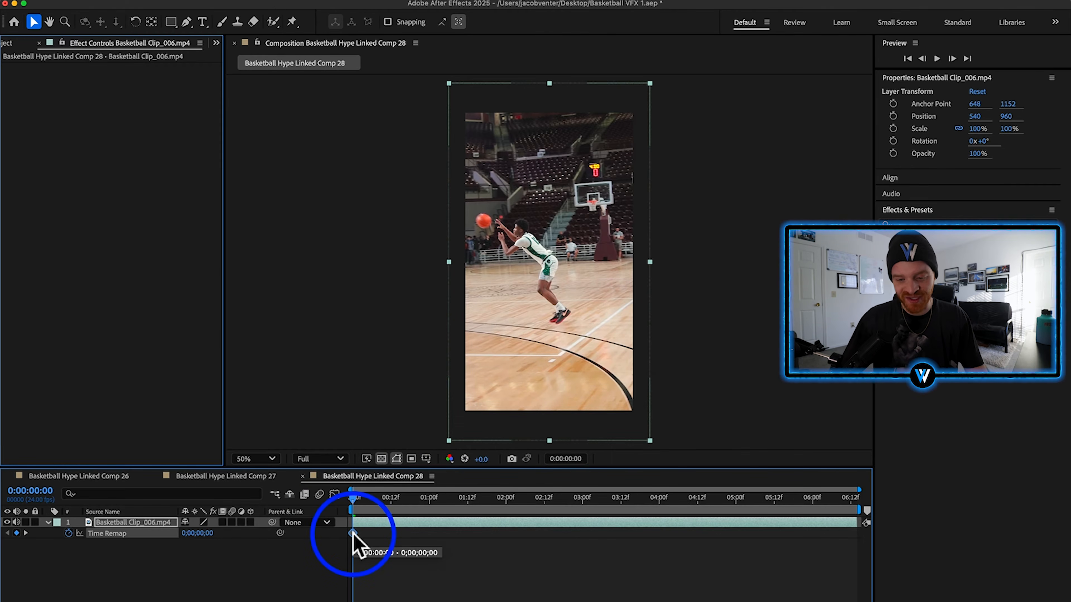
drag(355, 510, 580, 510)
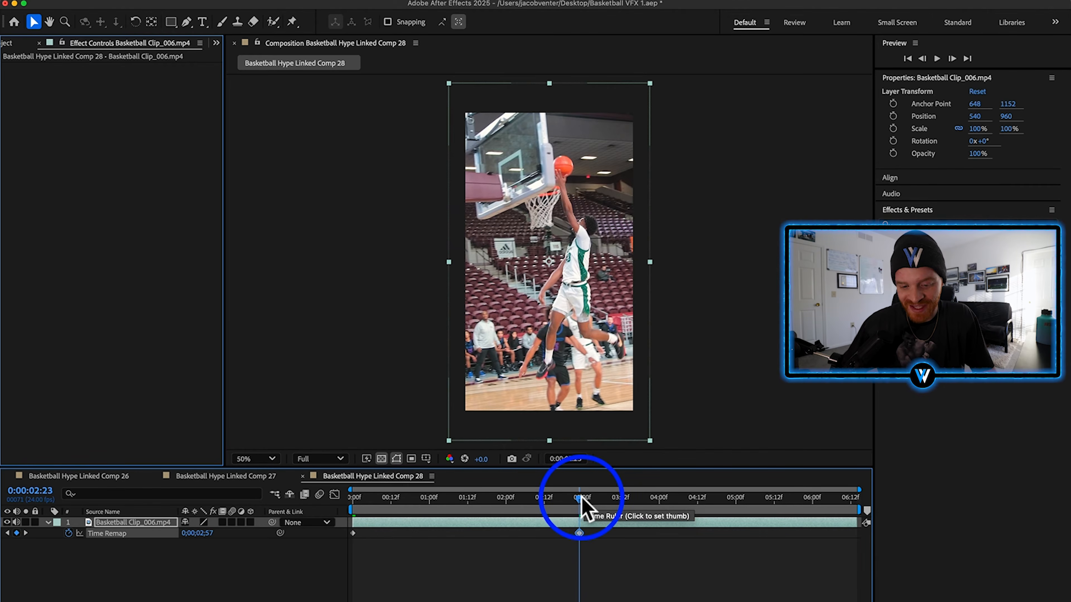
mouse_move(579, 500)
mouse_down()
mouse_move(552, 499)
mouse_move(643, 506)
mouse_move(657, 520)
mouse_move(579, 501)
mouse_up()
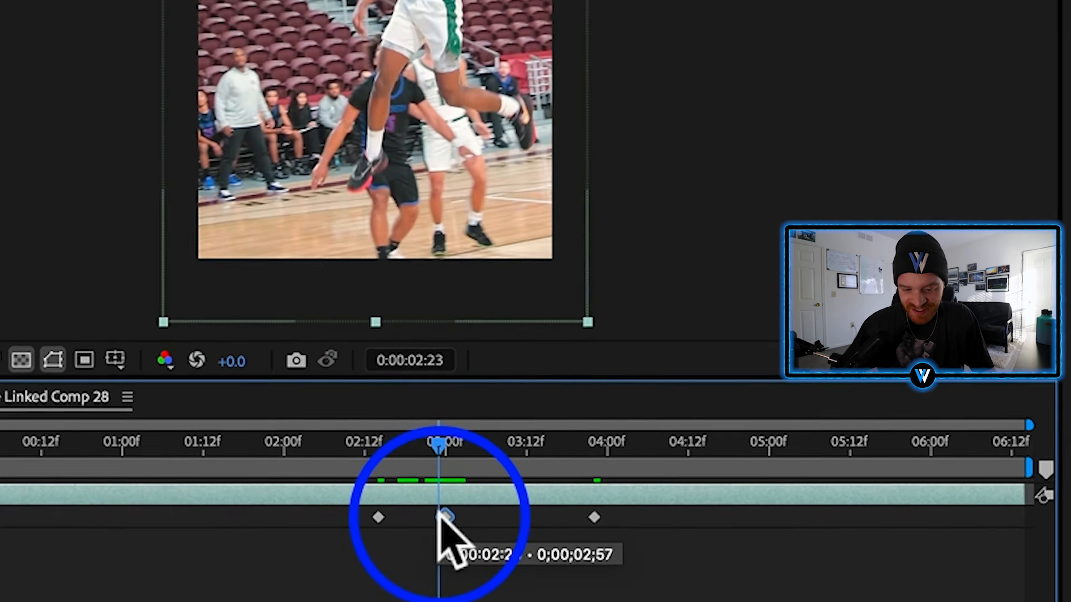
Slow the player's jump by moving the middle of the three time remap keyframes to about 3:10.
drag(581, 535, 594, 534)
drag(471, 517, 512, 519)
drag(419, 451, 585, 454)
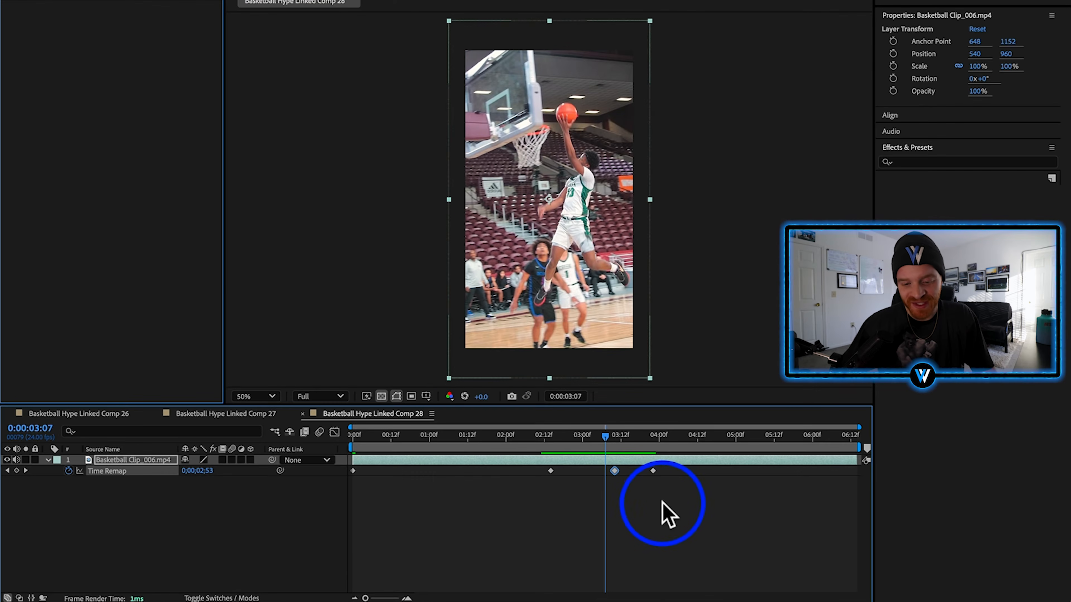
Apply Easy Ease to the three time remap keyframes around the jump at the basket.
drag(673, 505, 537, 467)
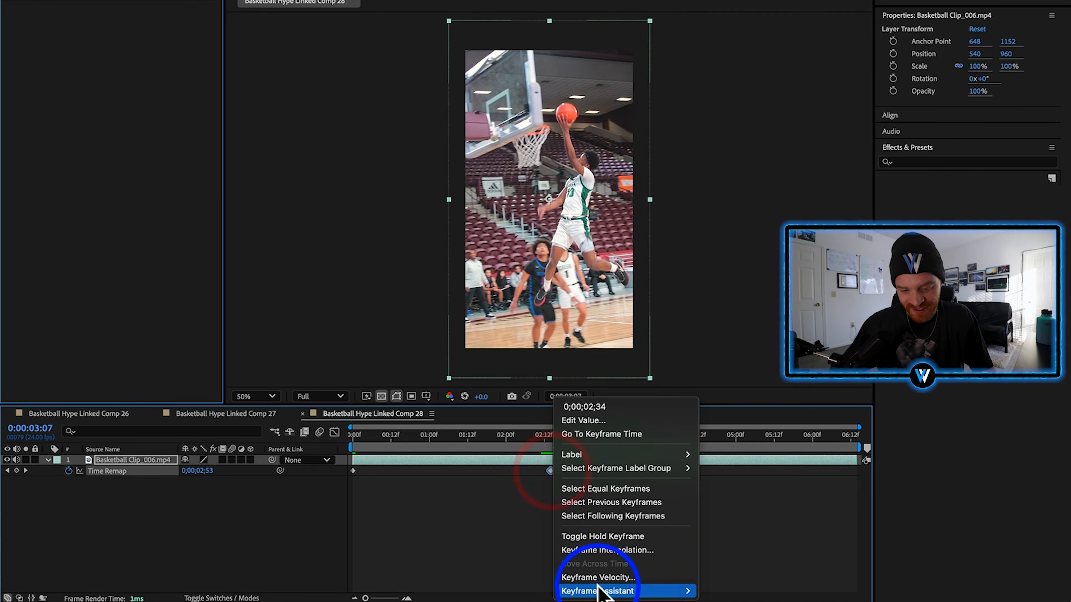
mouse_move(611, 591)
click(750, 508)
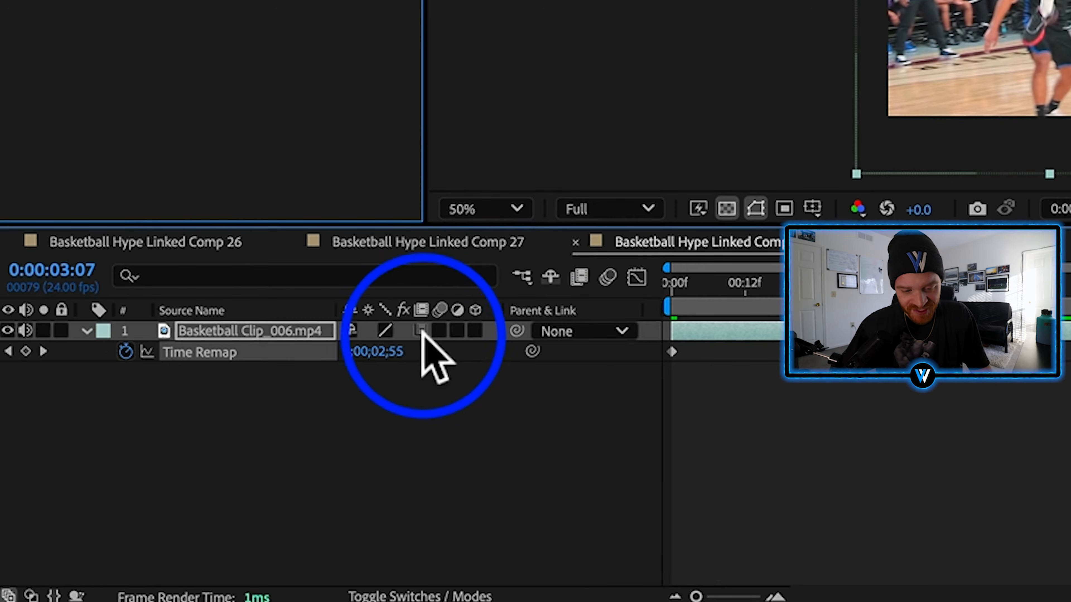
Turn on the frame blending switch for the Basketball Clip_006.mp4 layer and check the slowed section.
click(9, 595)
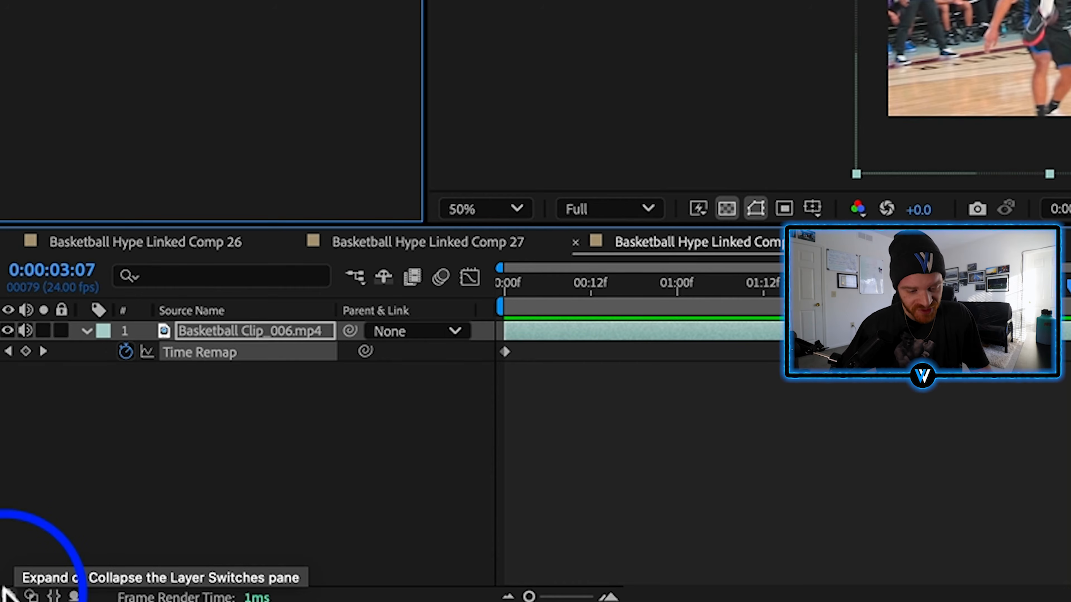
click(7, 594)
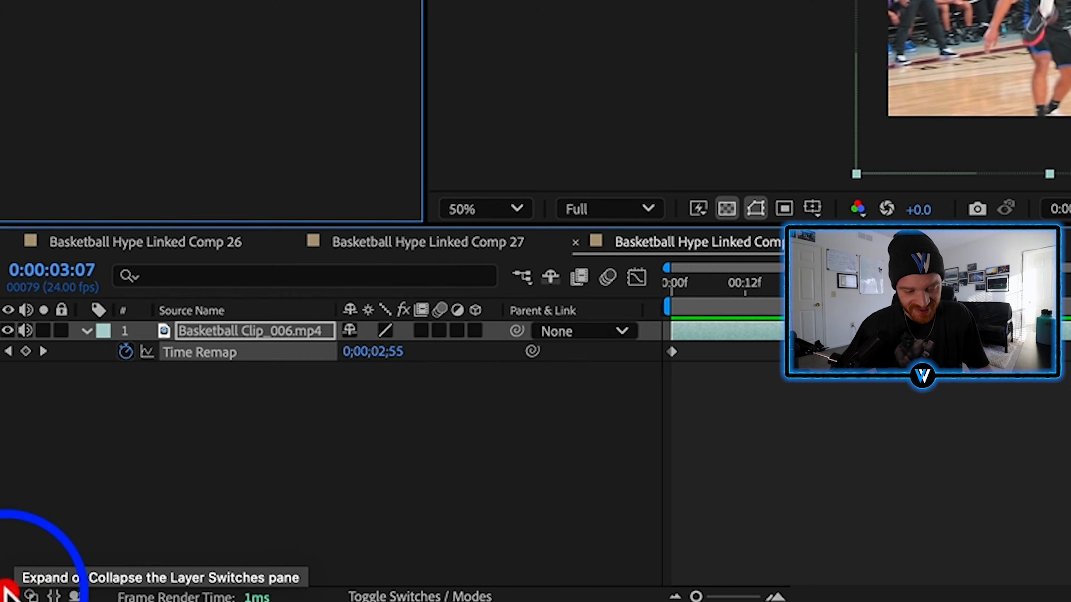
click(421, 331)
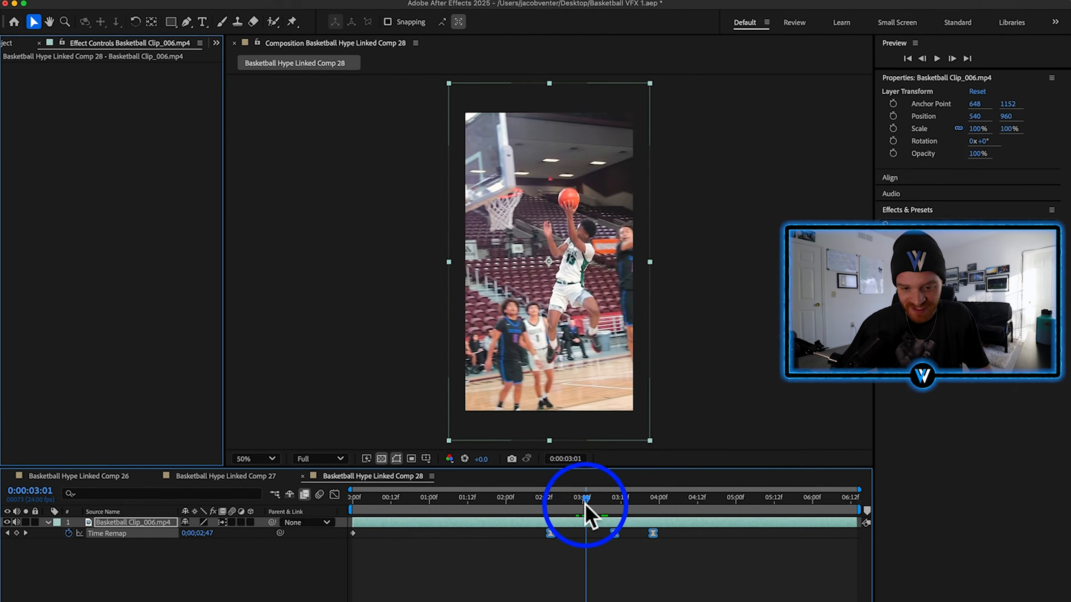
drag(585, 509, 617, 512)
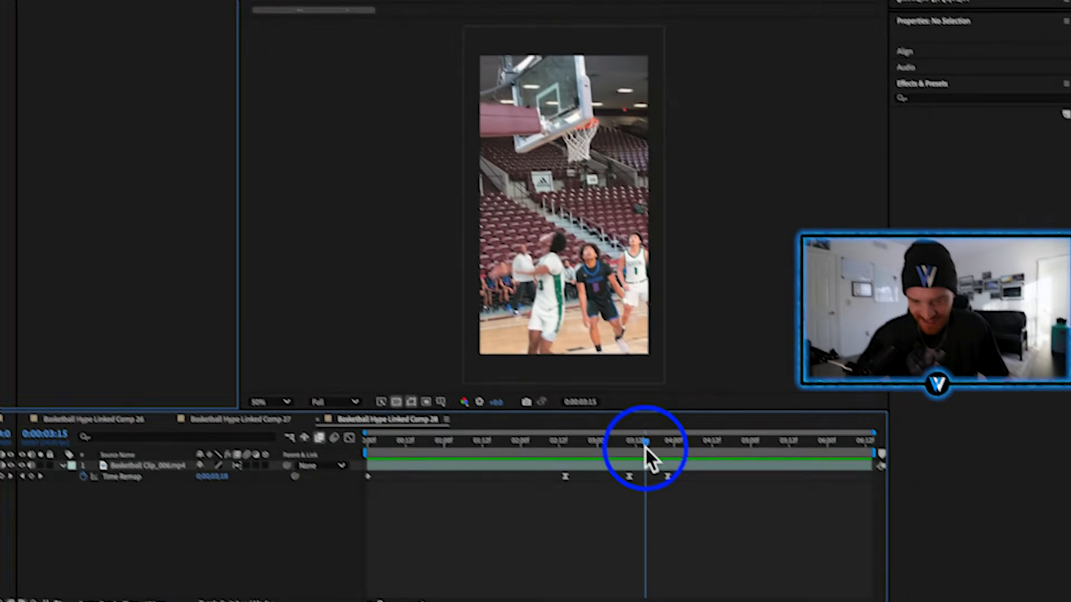
Set the temporal interpolation of the last time remap keyframe, at about 3:22, to Linear.
drag(646, 454, 700, 466)
click(652, 468)
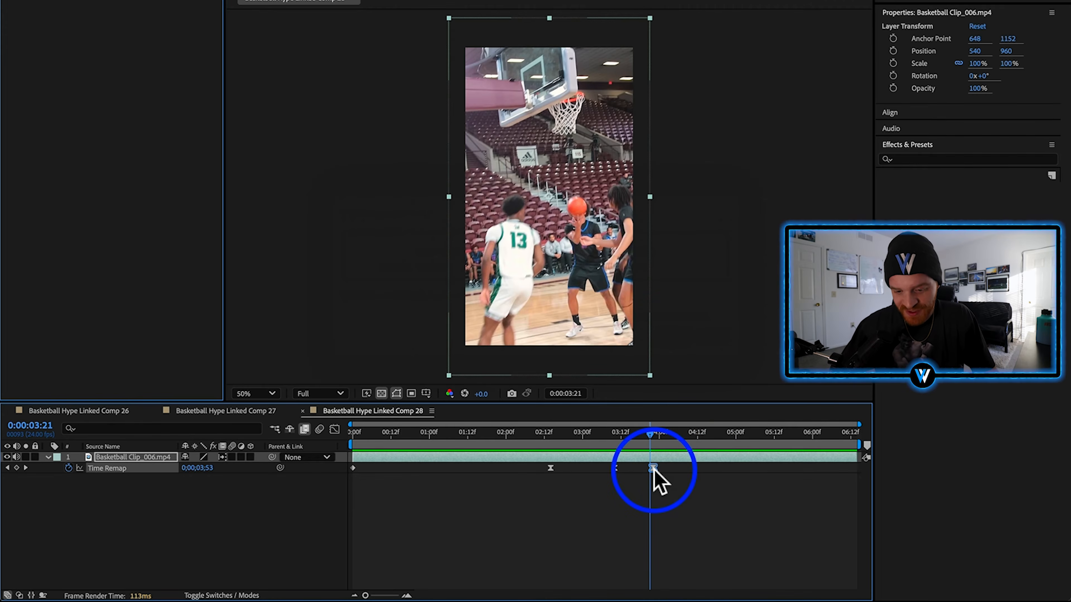
right_click(652, 467)
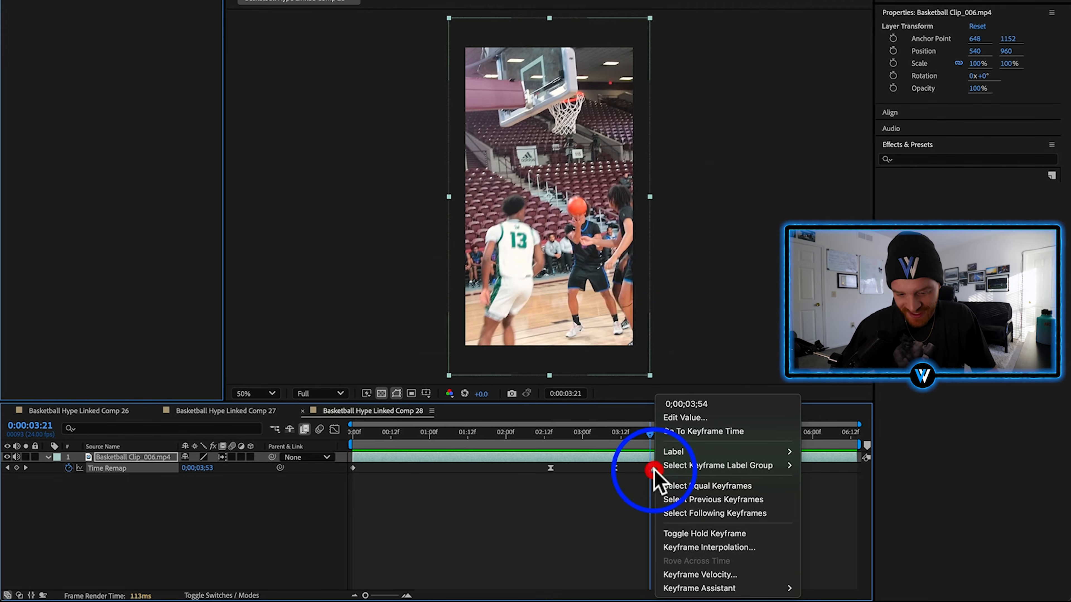
click(697, 547)
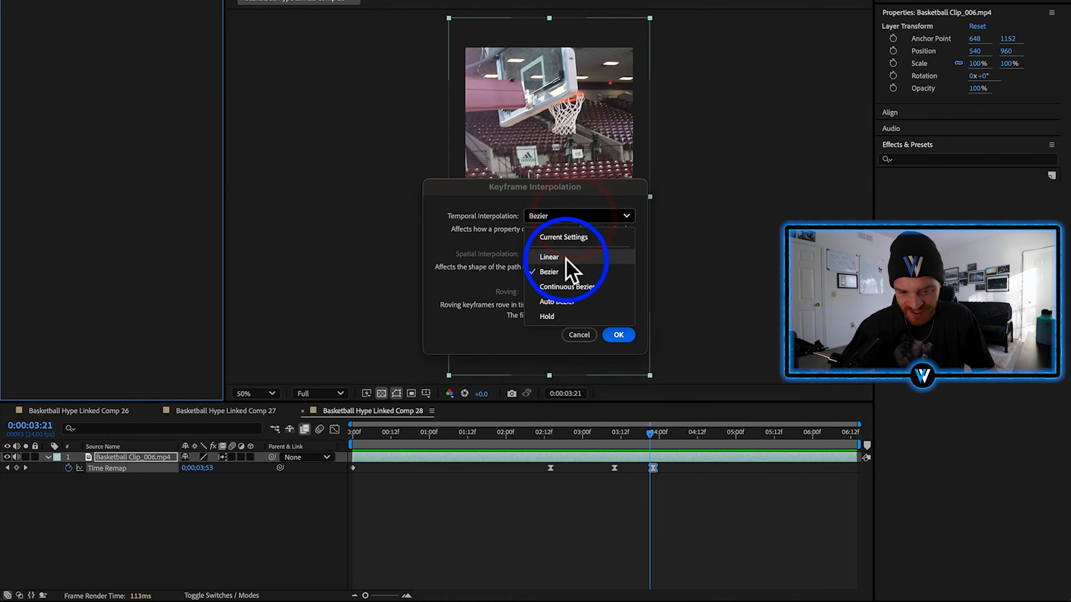
click(617, 336)
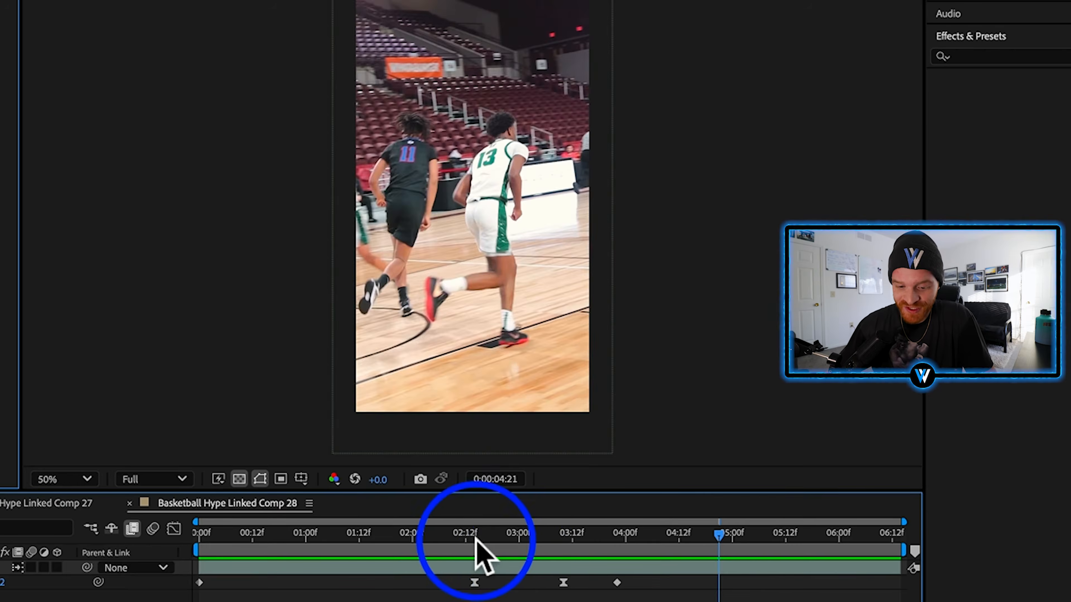
Play back the lead-in to the time remap keyframe at 0:00:02:14 to judge its easing.
click(548, 491)
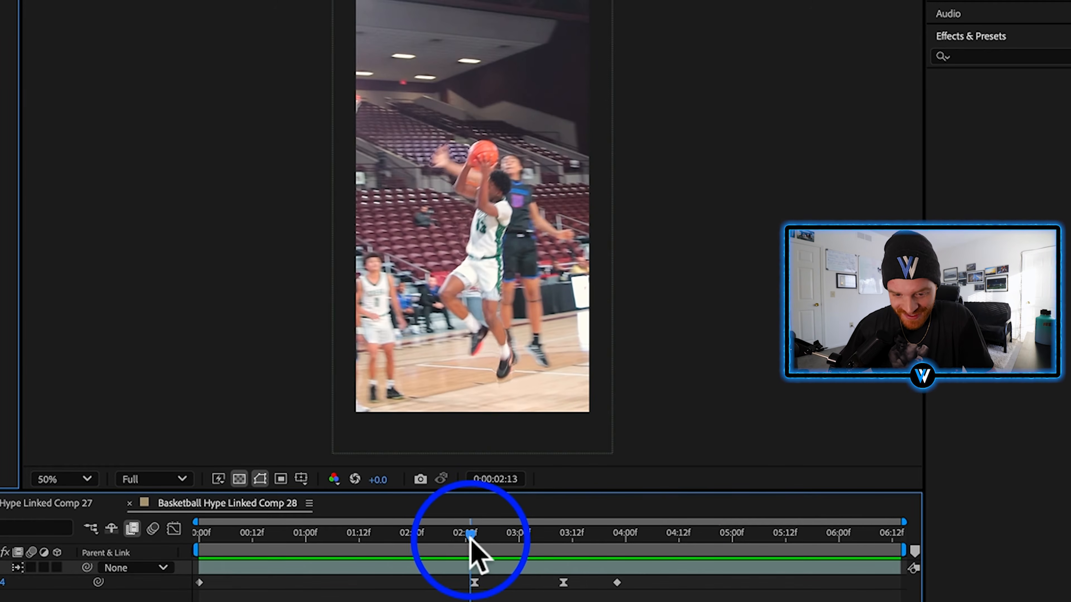
mouse_move(471, 541)
mouse_down()
mouse_move(460, 544)
mouse_move(473, 545)
mouse_up()
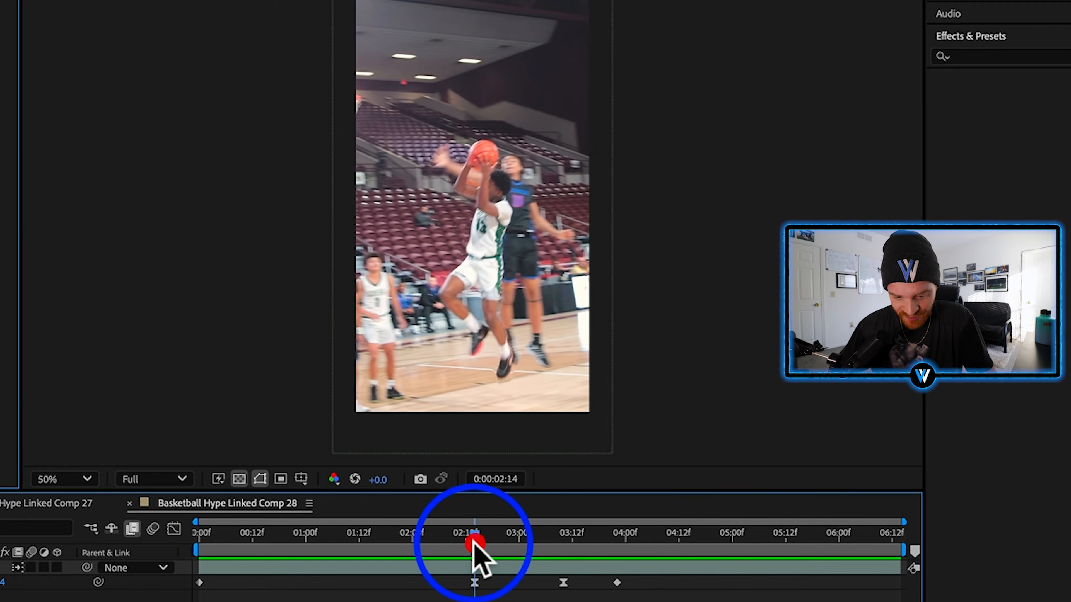
drag(474, 582, 463, 583)
drag(457, 538, 372, 539)
drag(462, 583, 494, 601)
click(381, 541)
key(space)
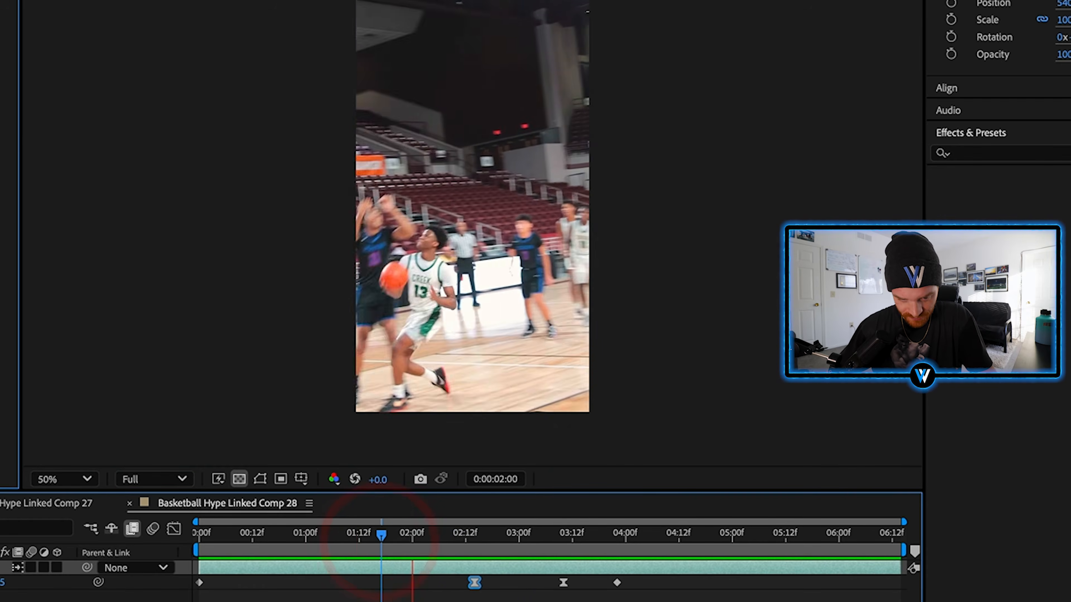
key(space)
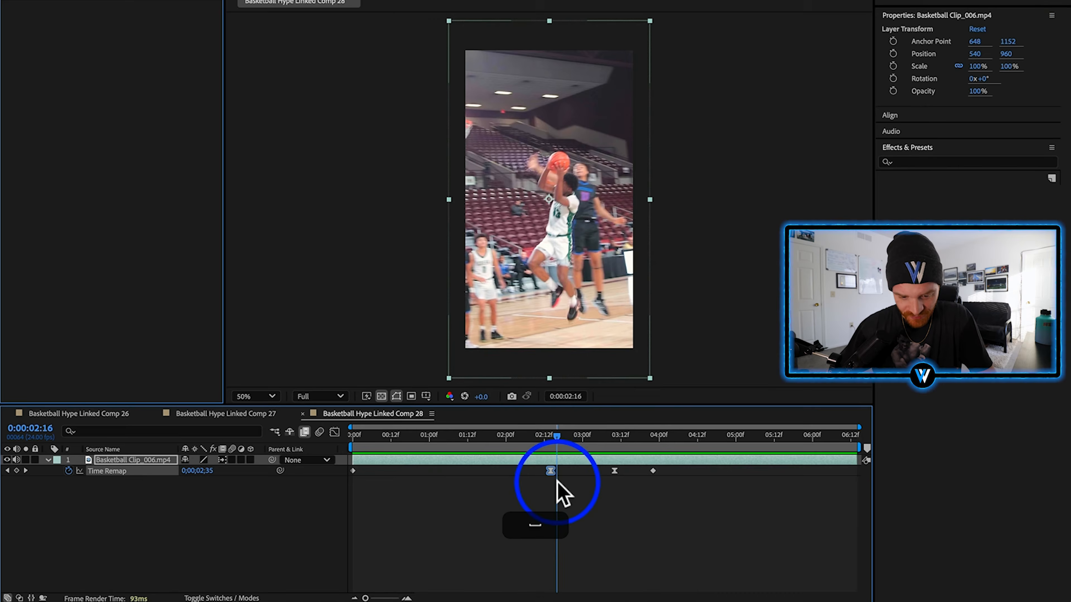
Set the temporal interpolation of the time remap keyframe at 0:00:02:14 to Linear.
right_click(550, 470)
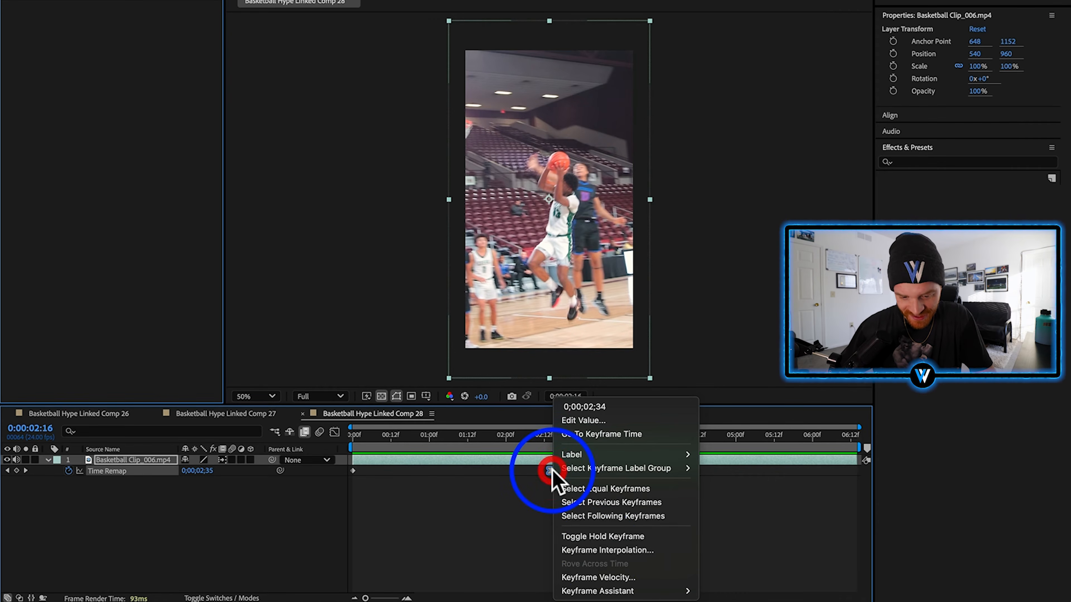
click(602, 551)
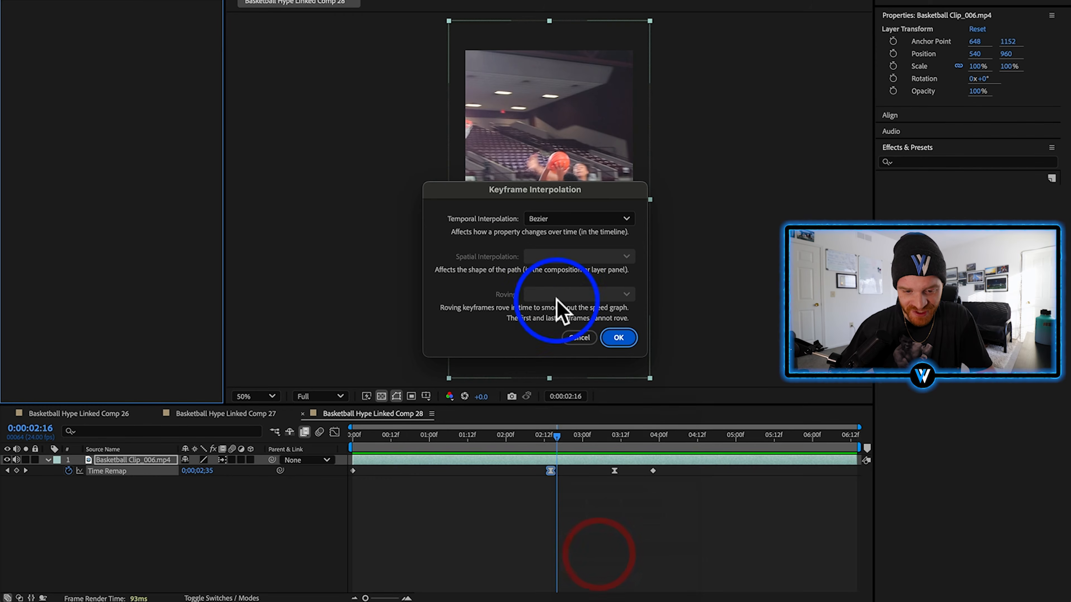
click(618, 339)
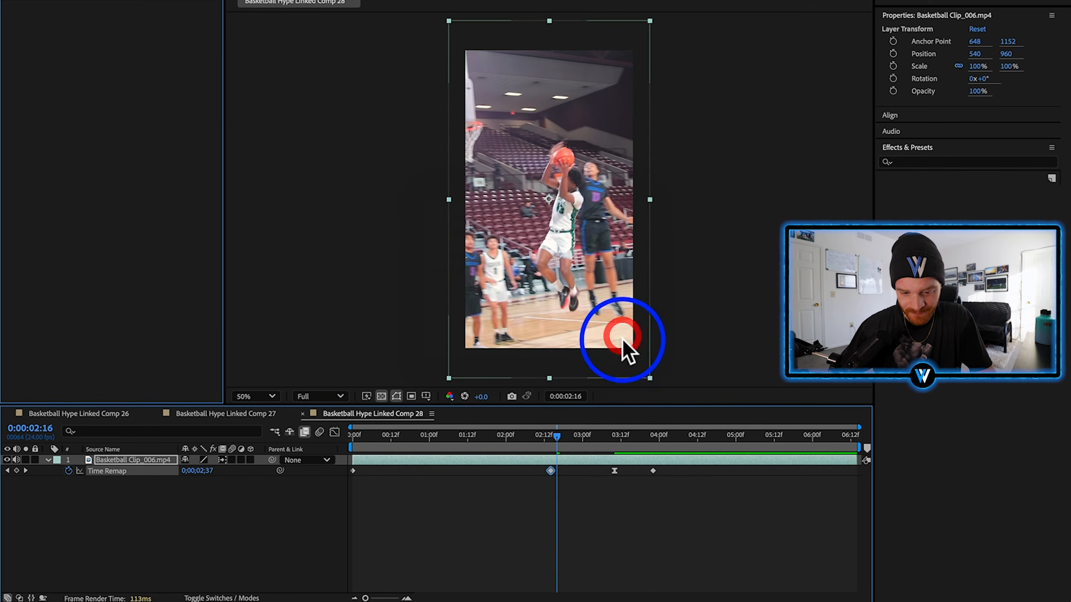
Shift the keyframes on either side of the eased keyframe to about 2:13 and 4:03 and preview the speed ramp.
drag(558, 437, 458, 437)
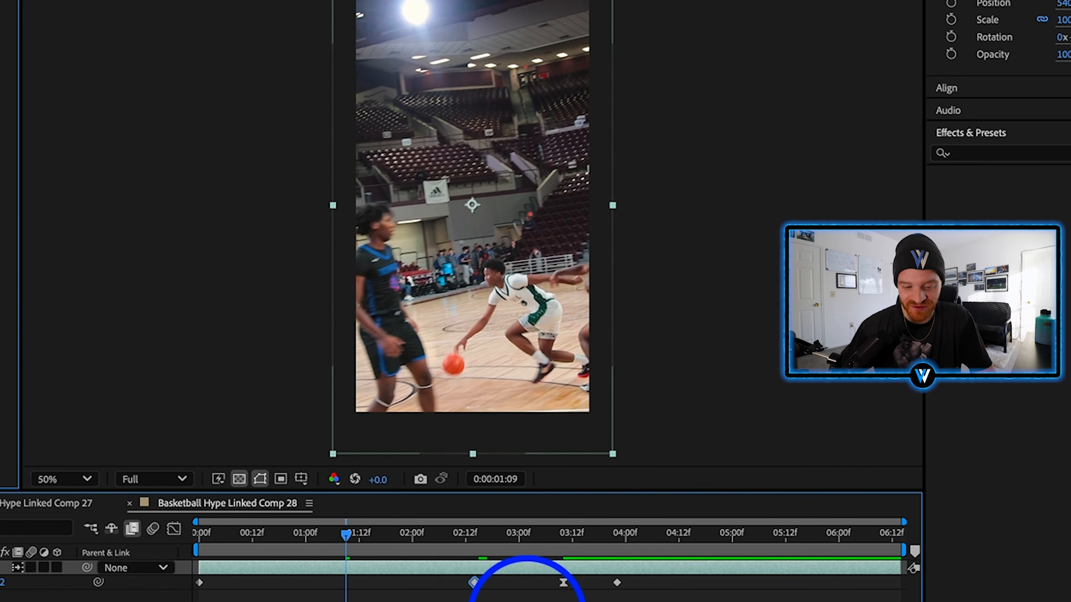
click(528, 601)
key(space)
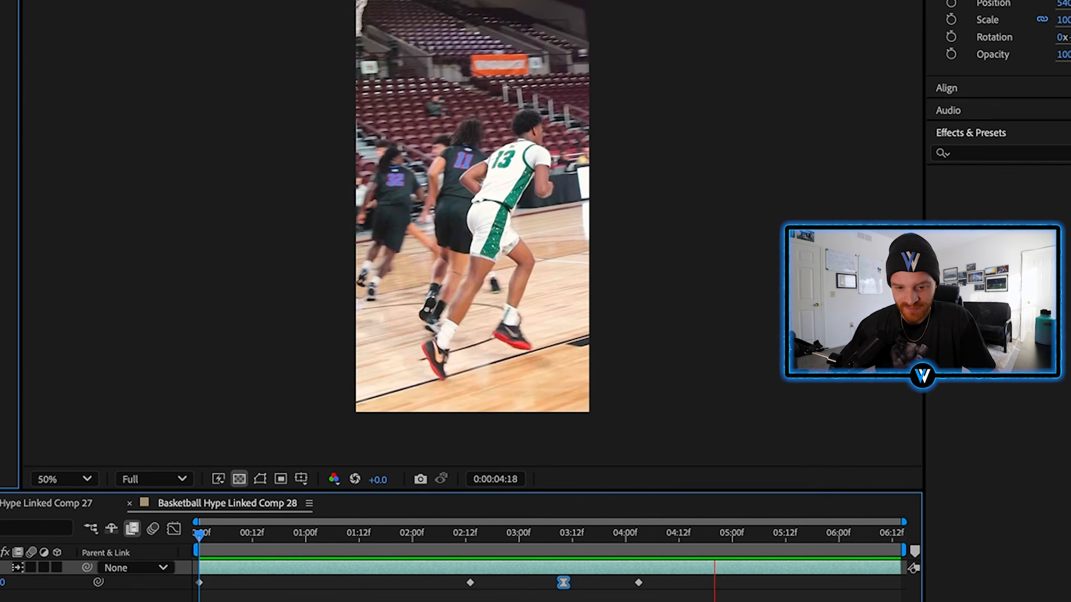
Add time remap keyframes at 0:00:00:16, about 0:08 and about 1:09, and move the middle one to about 0:20.
drag(417, 548, 266, 555)
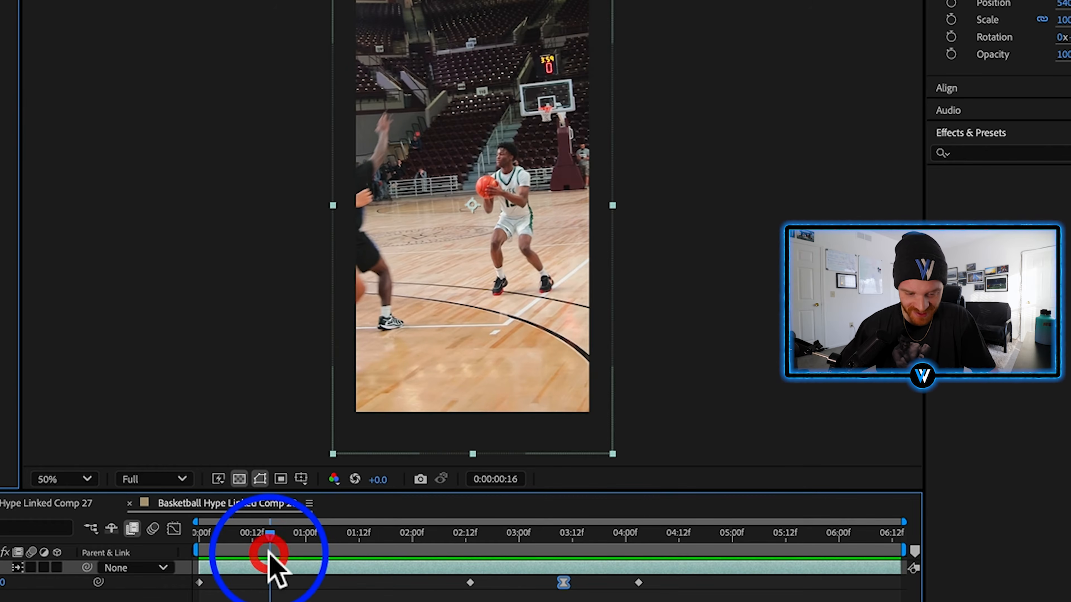
click(267, 538)
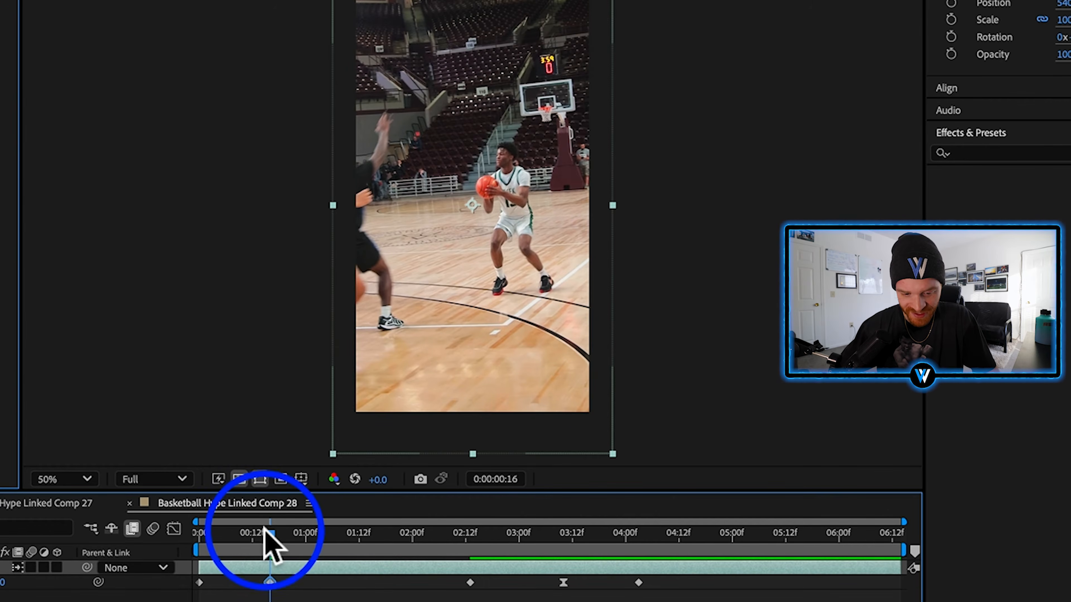
mouse_move(268, 541)
mouse_down()
mouse_move(232, 543)
mouse_move(233, 560)
mouse_move(250, 548)
mouse_move(346, 551)
mouse_move(381, 521)
mouse_move(259, 548)
mouse_move(270, 544)
mouse_up()
click(269, 583)
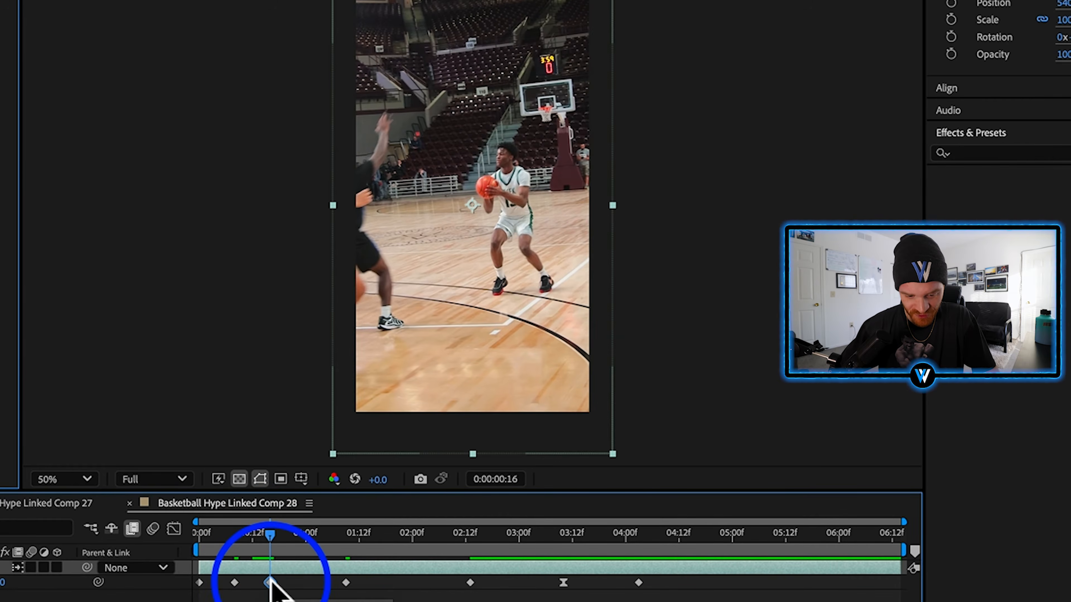
Apply Easy Ease to the time remap keyframe at about 0:20 and play the composition from its start.
right_click(270, 582)
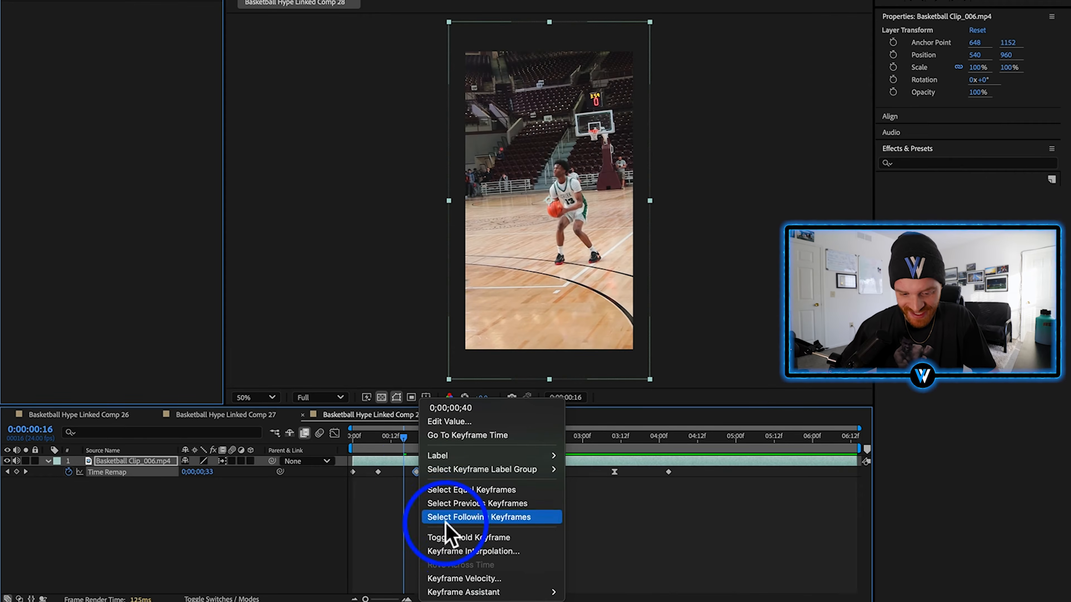
mouse_move(490, 592)
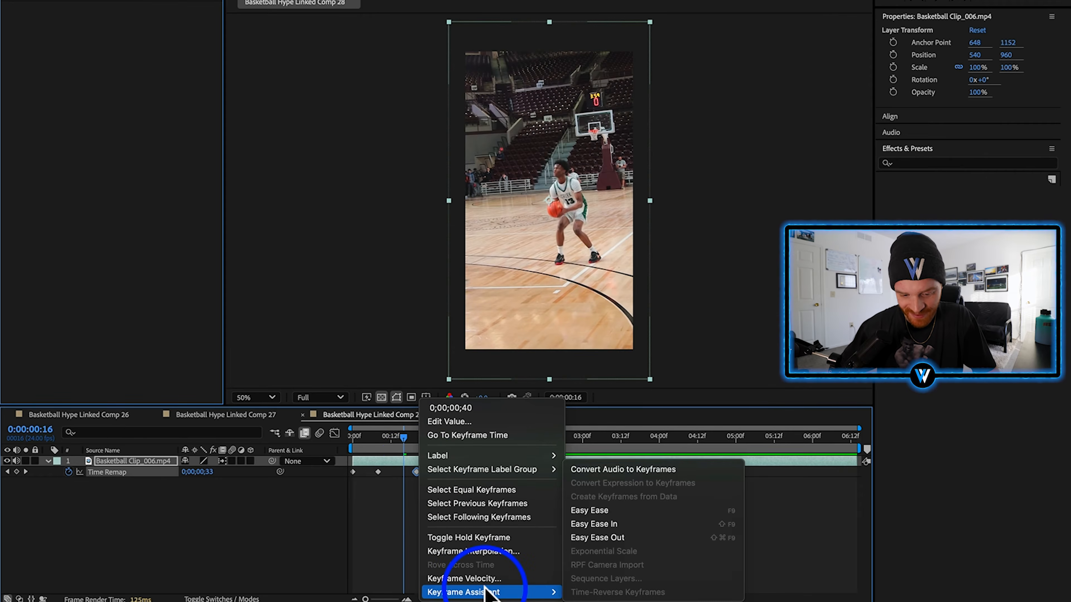
click(617, 510)
drag(407, 435, 477, 447)
key(Home)
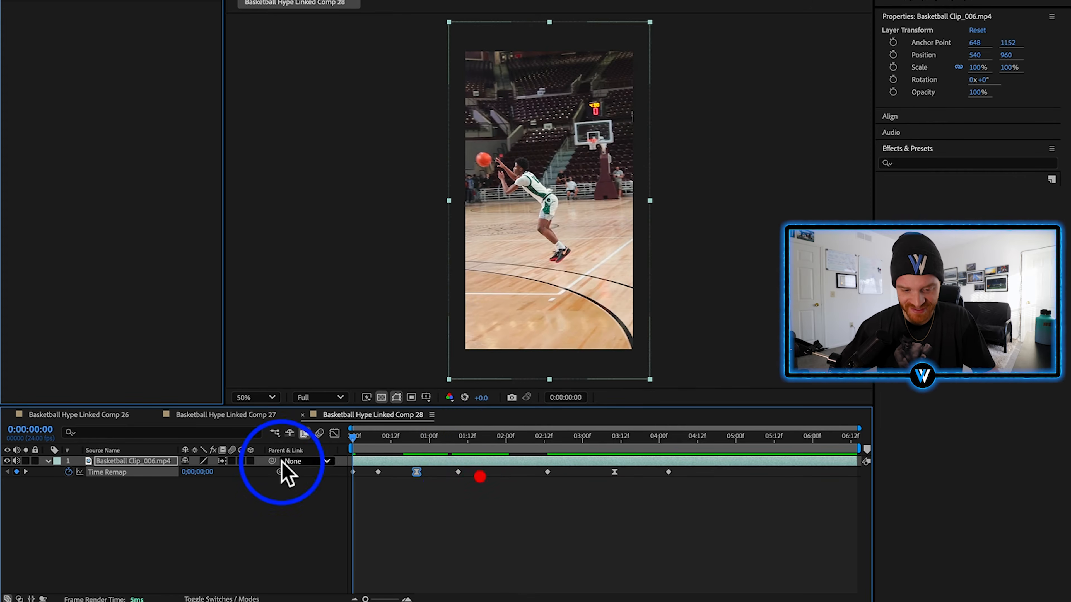
key(space)
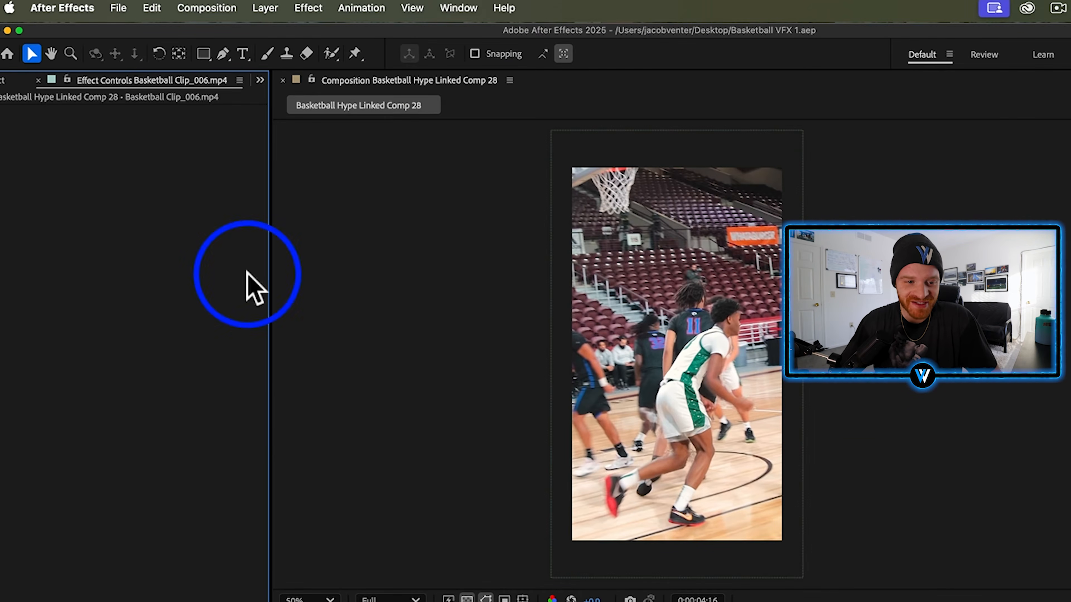
Add Basketball Hype Linked Comp 28 to the Render Queue and choose the Lossless output module.
click(219, 9)
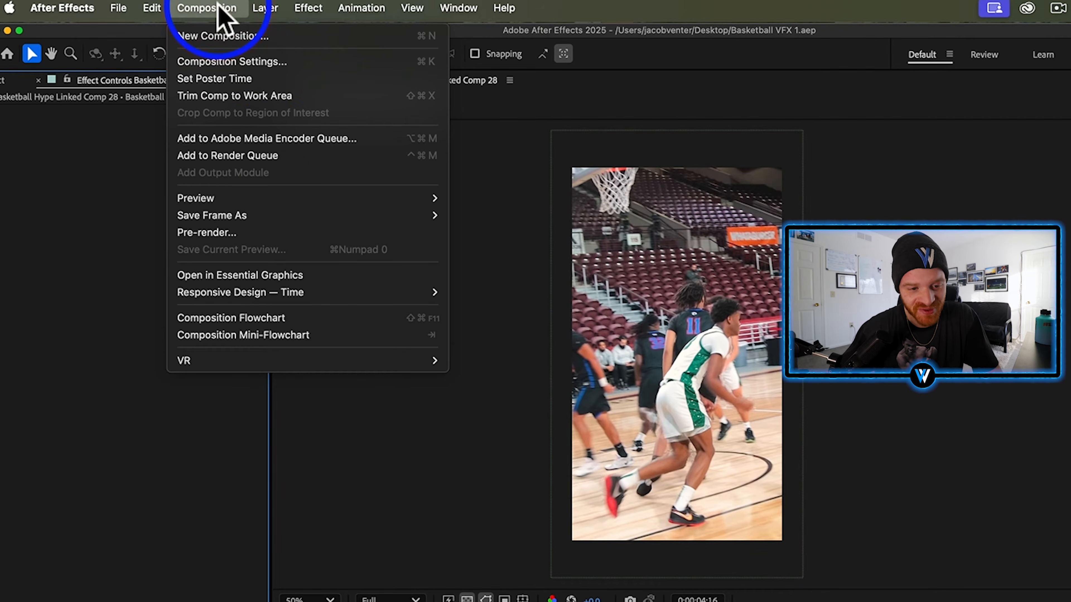
click(272, 157)
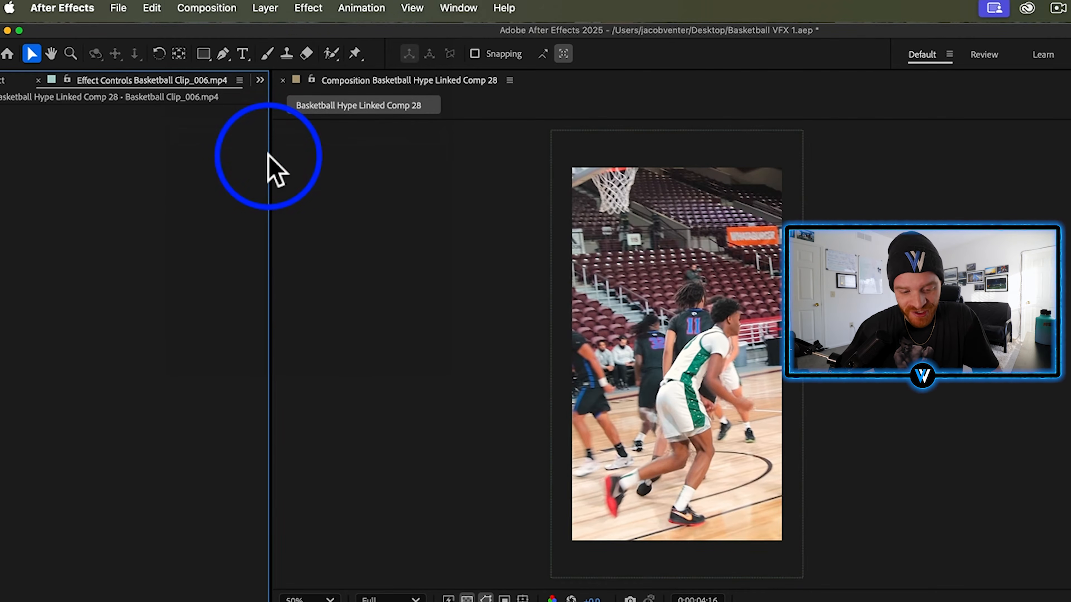
click(77, 541)
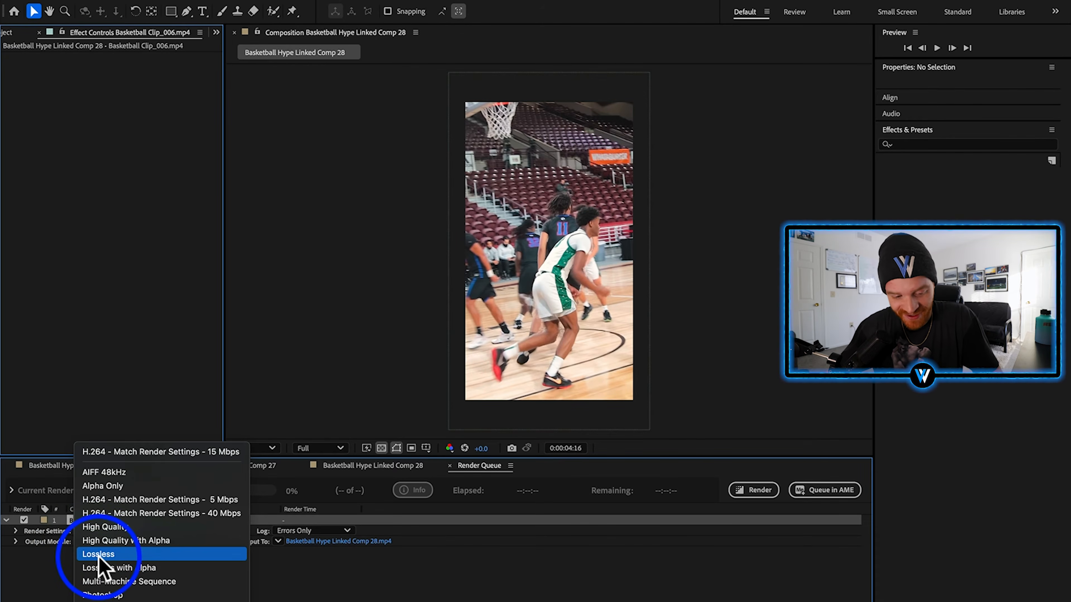
click(108, 555)
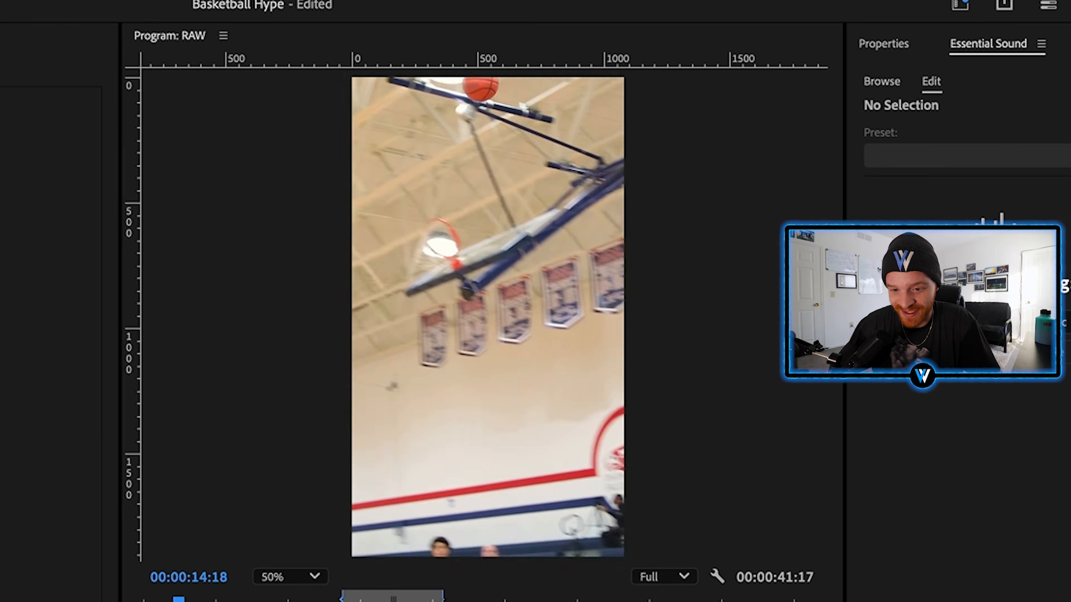
Duplicate Basketball Clip_004.mp4 onto V2 and replace the copy with an After Effects composition.
click(664, 521)
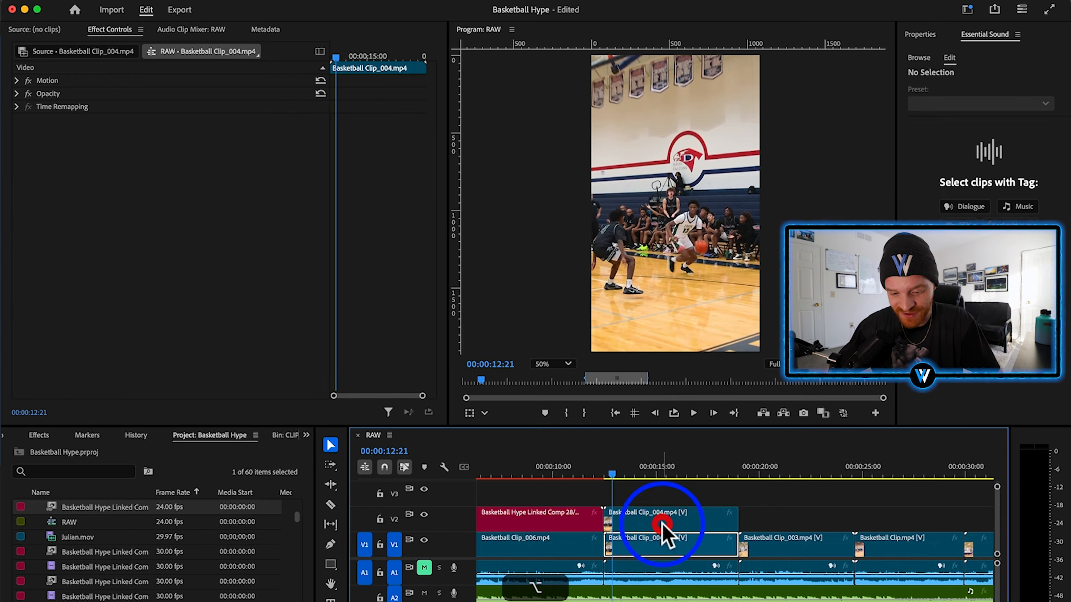
right_click(632, 523)
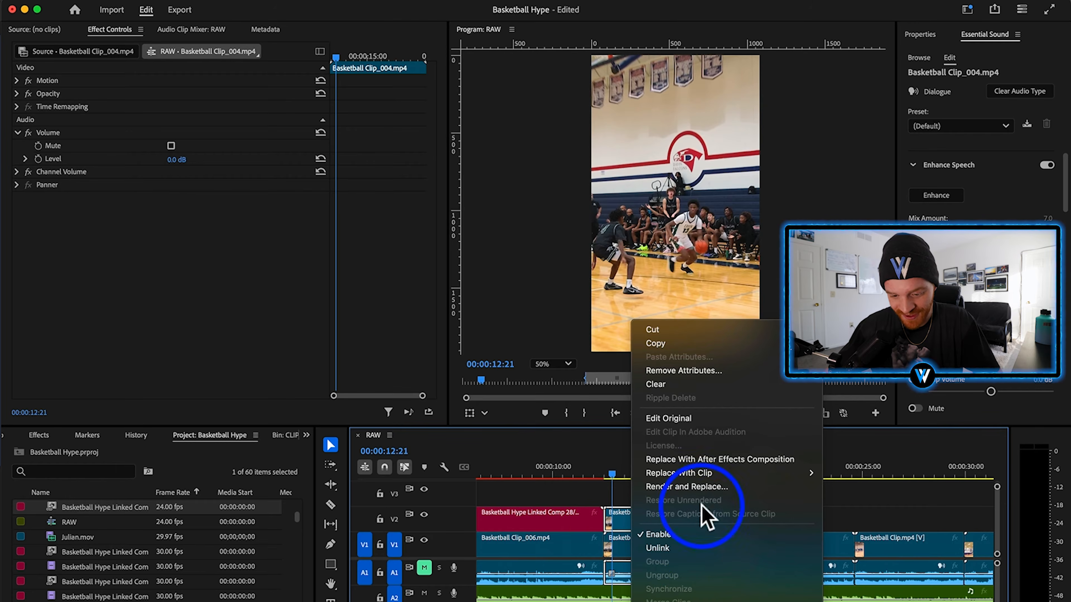
click(700, 460)
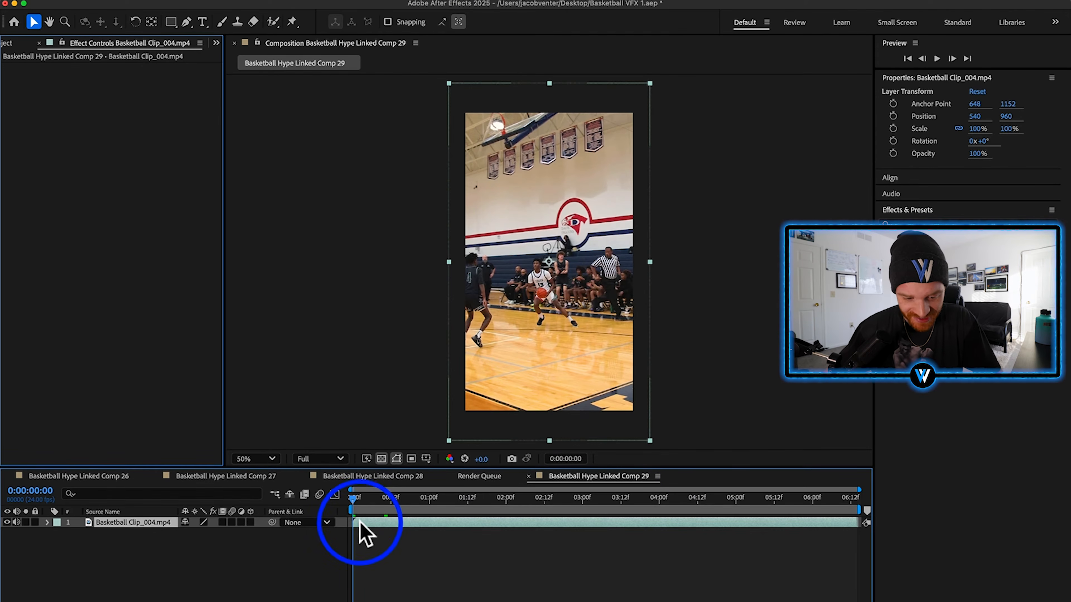
Enable time remapping on Basketball Clip_004.mp4 and add keyframes at 0:00:00:12, 0:00:00:19 and 0:00:01:07.
right_click(407, 522)
mouse_move(455, 356)
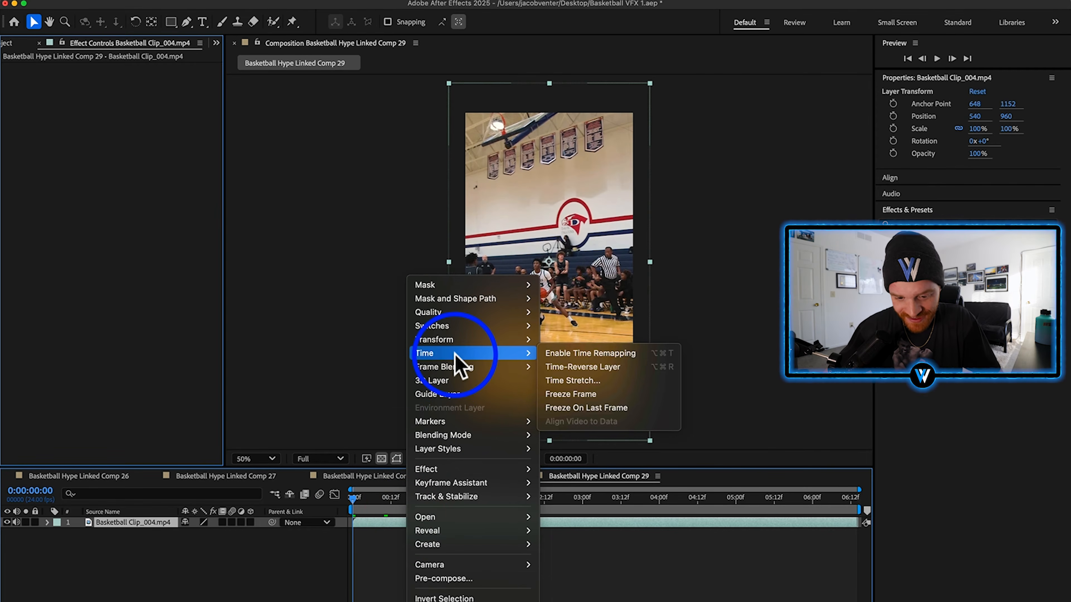
click(586, 353)
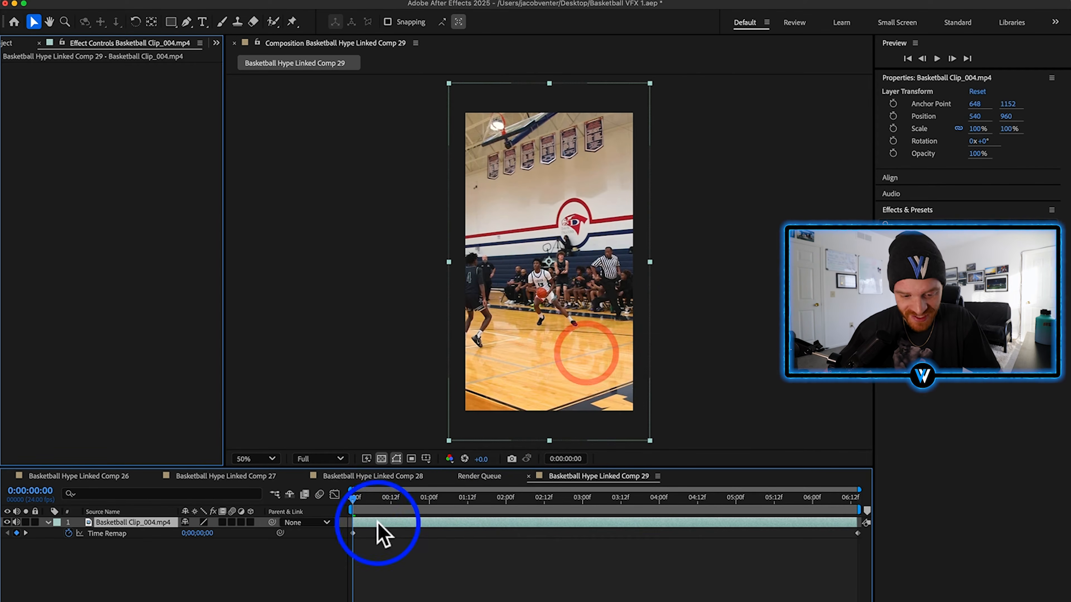
drag(353, 502, 392, 504)
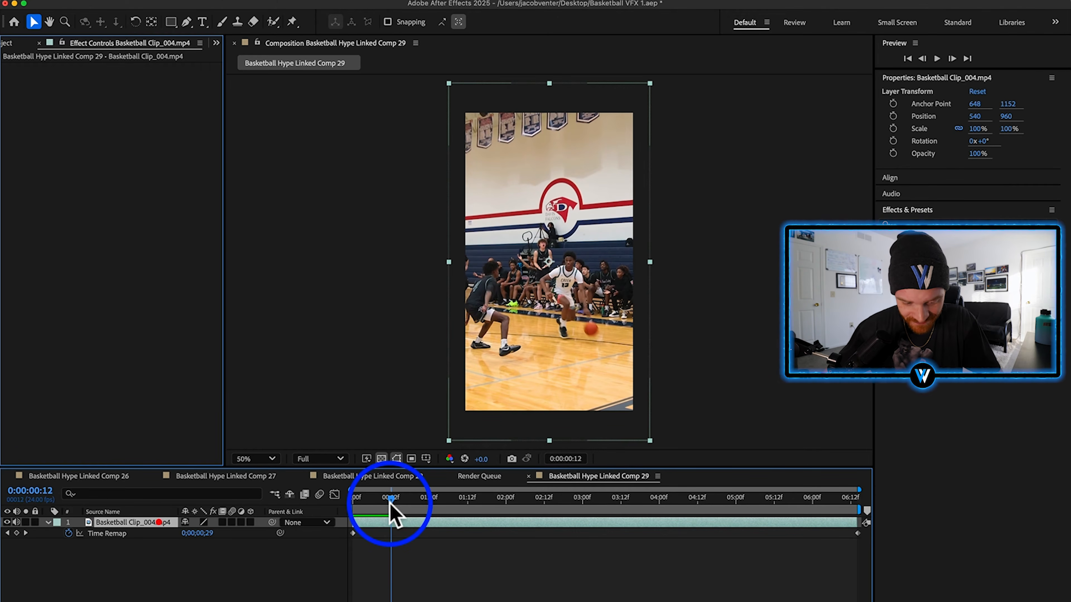
click(159, 522)
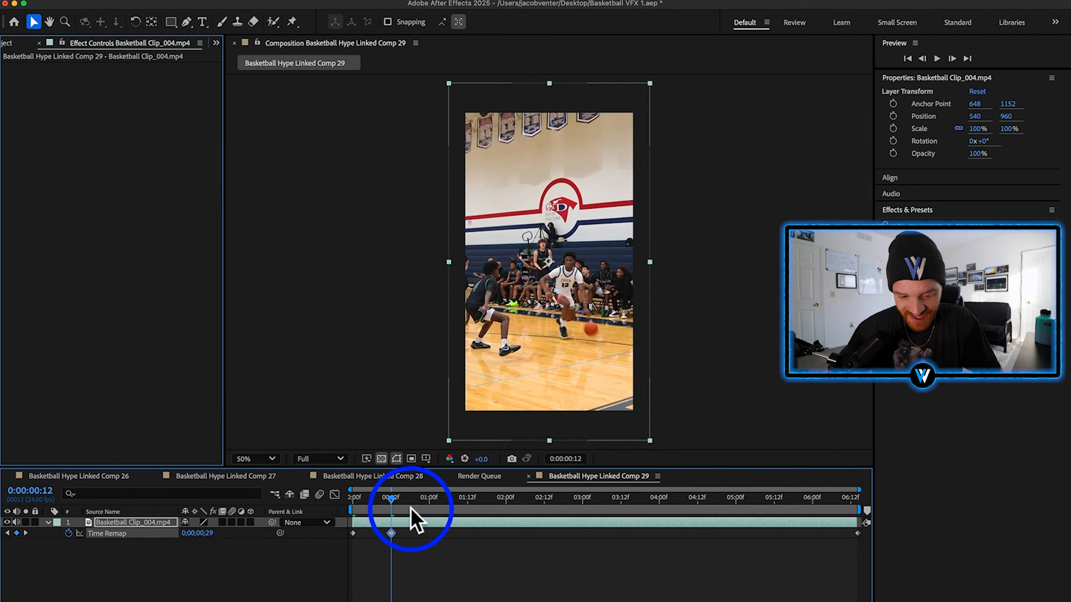
drag(394, 499, 414, 499)
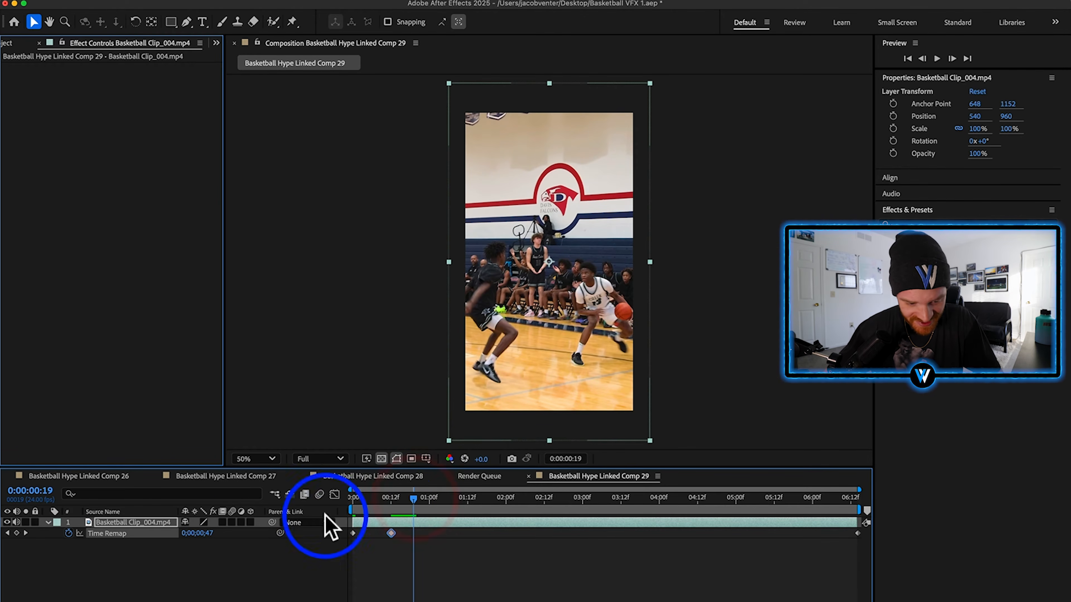
drag(415, 499, 452, 498)
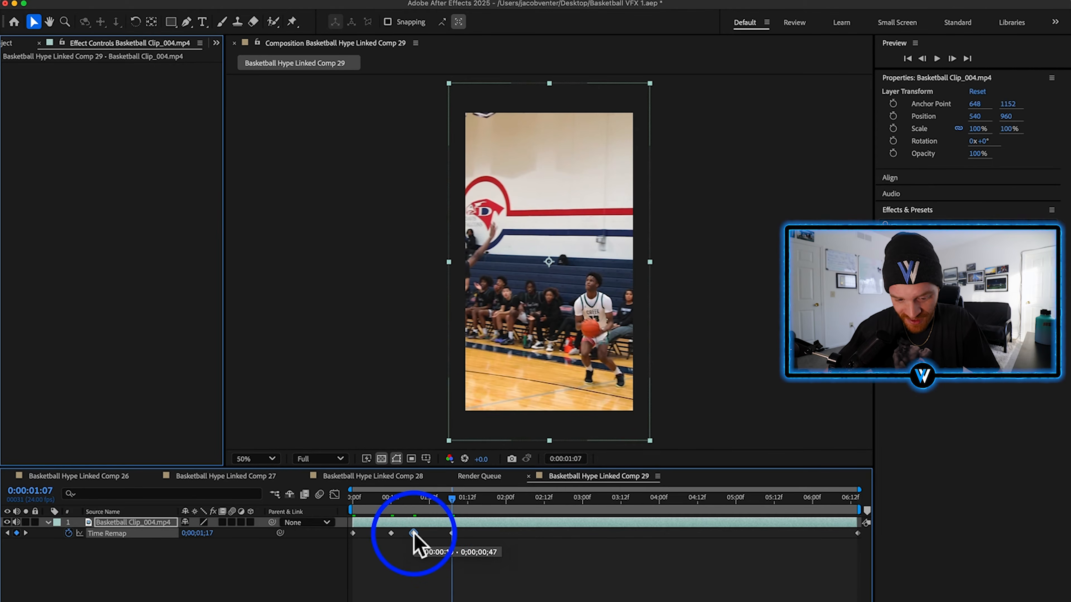
Shift the middle of the three added time remap keyframes to about 0:00:00:23 and apply Easy Ease.
right_click(425, 533)
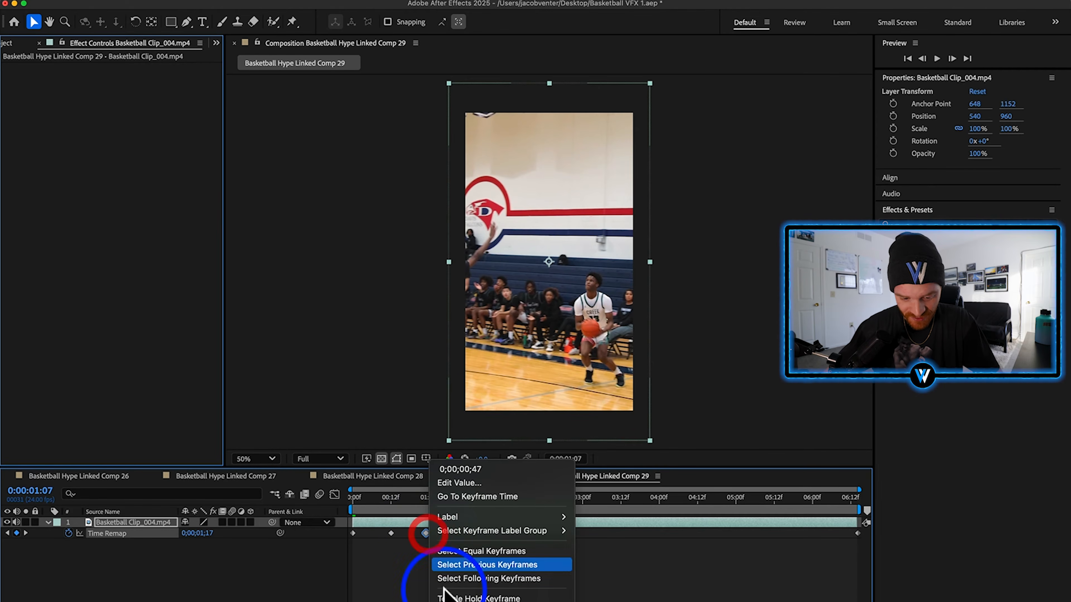
click(665, 585)
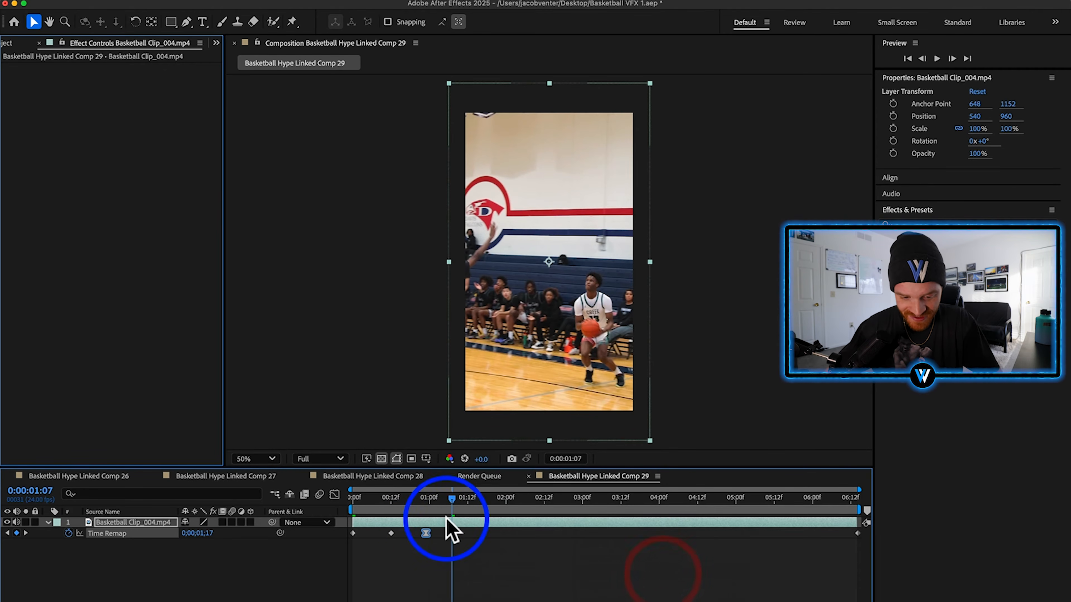
shift+click(425, 503)
Enable Pixel Motion frame blending for the clip layer and preview the first speed ramp.
click(222, 523)
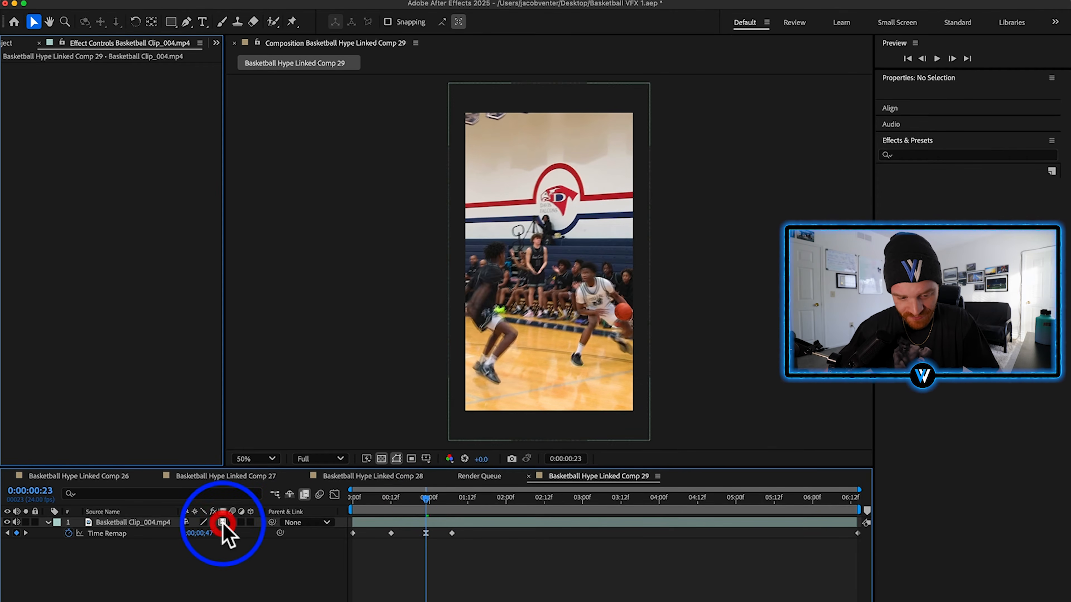
click(222, 523)
drag(397, 498, 249, 501)
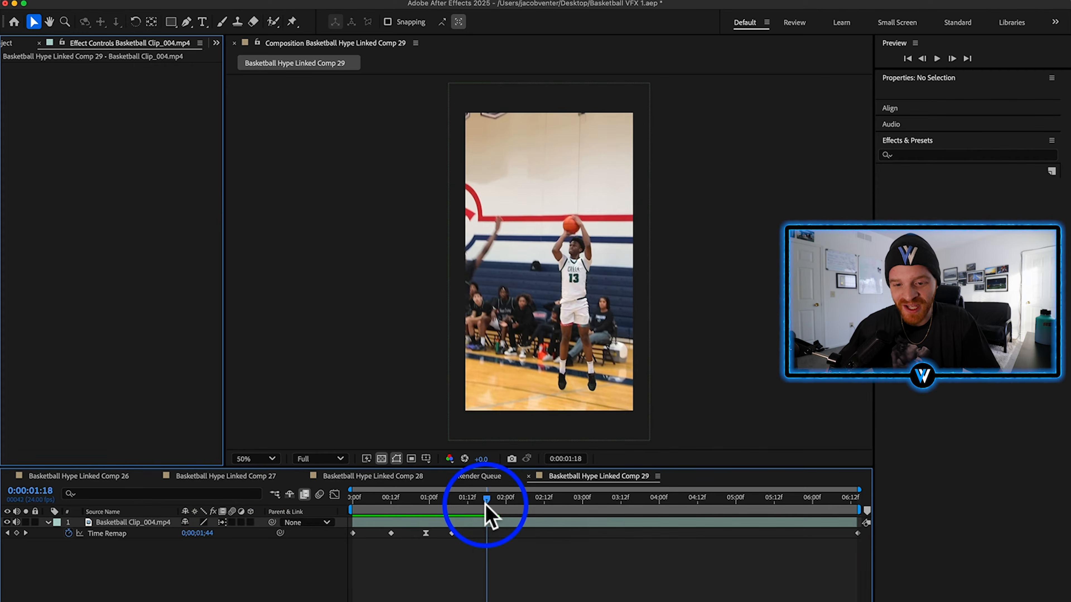
Add time remap keyframes around the ball reaching the hoop at 0:00:02:22, 0:00:03:05 and 0:00:03:13.
drag(486, 515, 582, 521)
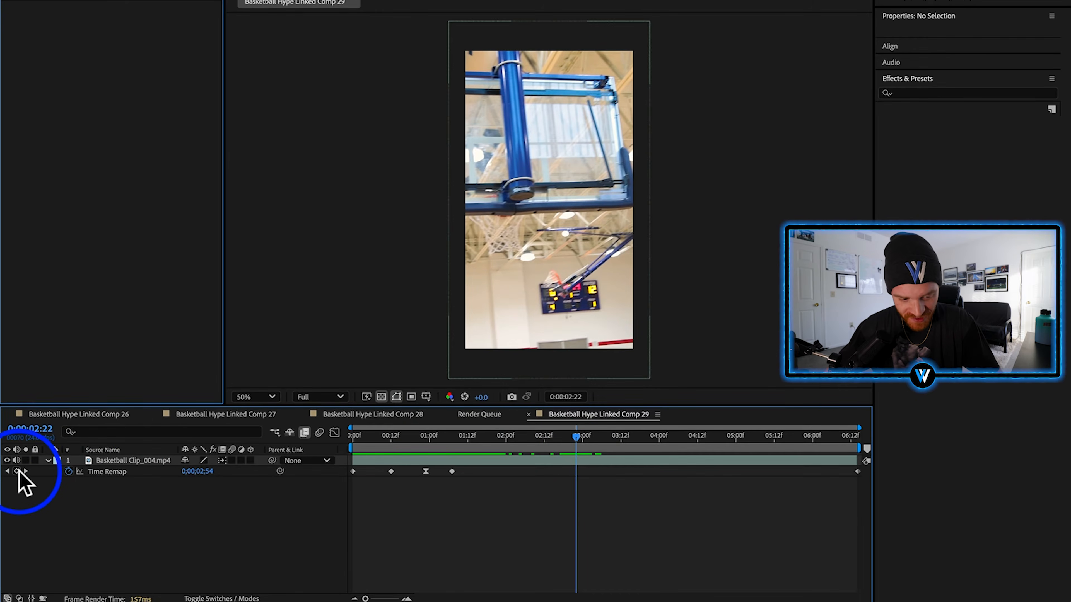
click(17, 471)
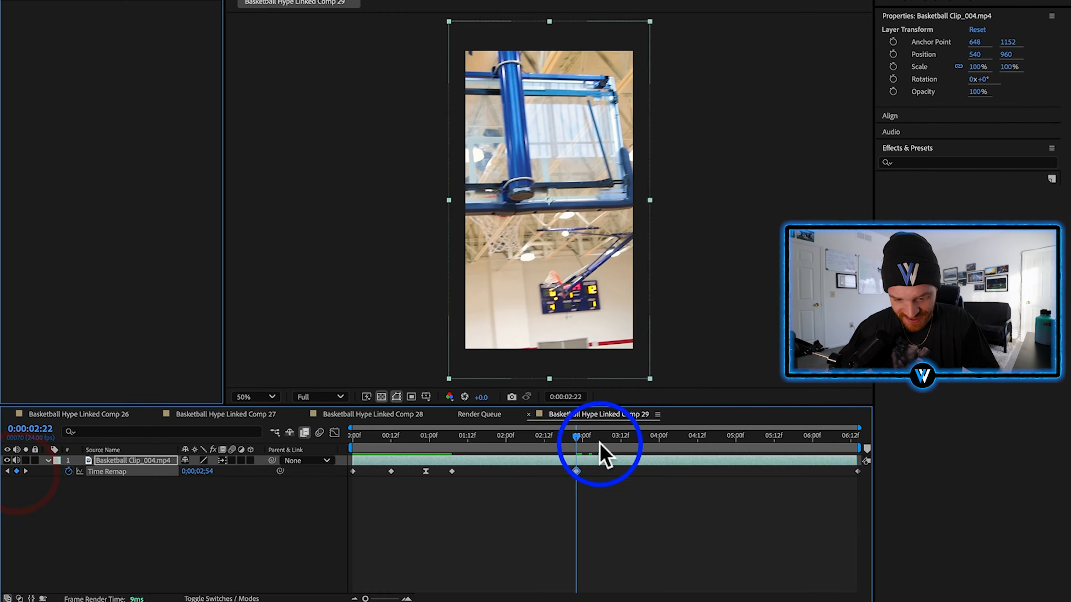
drag(577, 441, 598, 443)
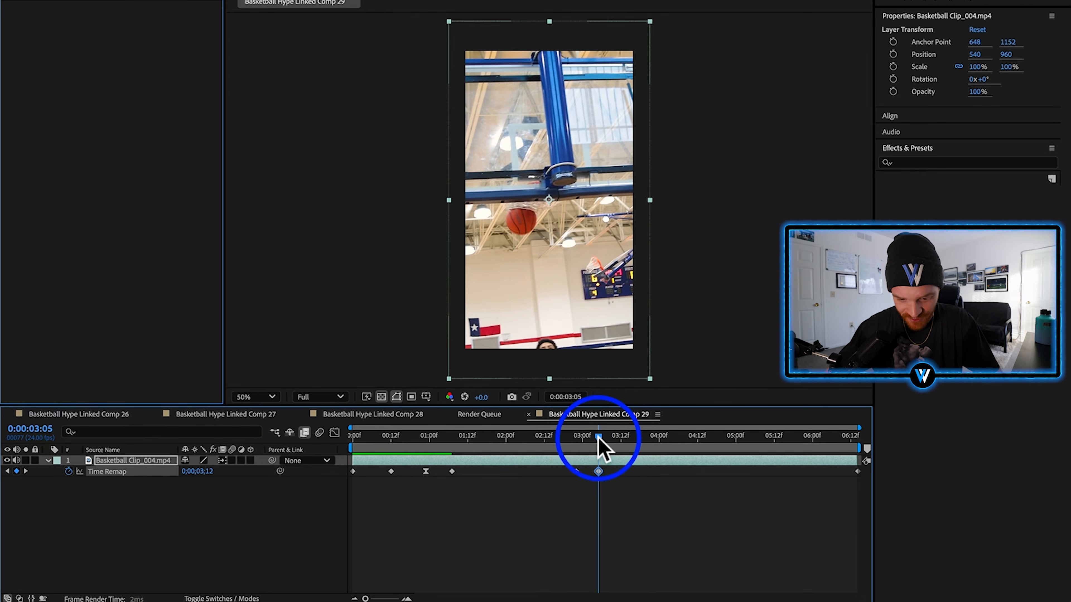
drag(598, 439, 621, 441)
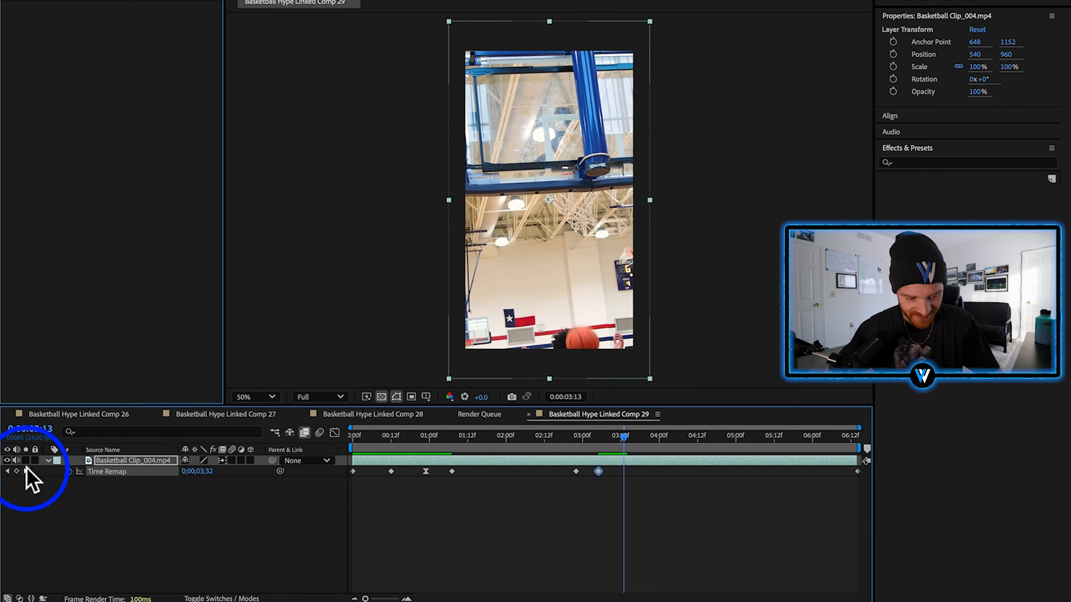
Apply Easy Ease to the keyframe at 0:00:03:05, move it to about 0:00:03:08 and preview the second ramp.
right_click(597, 472)
mouse_move(643, 591)
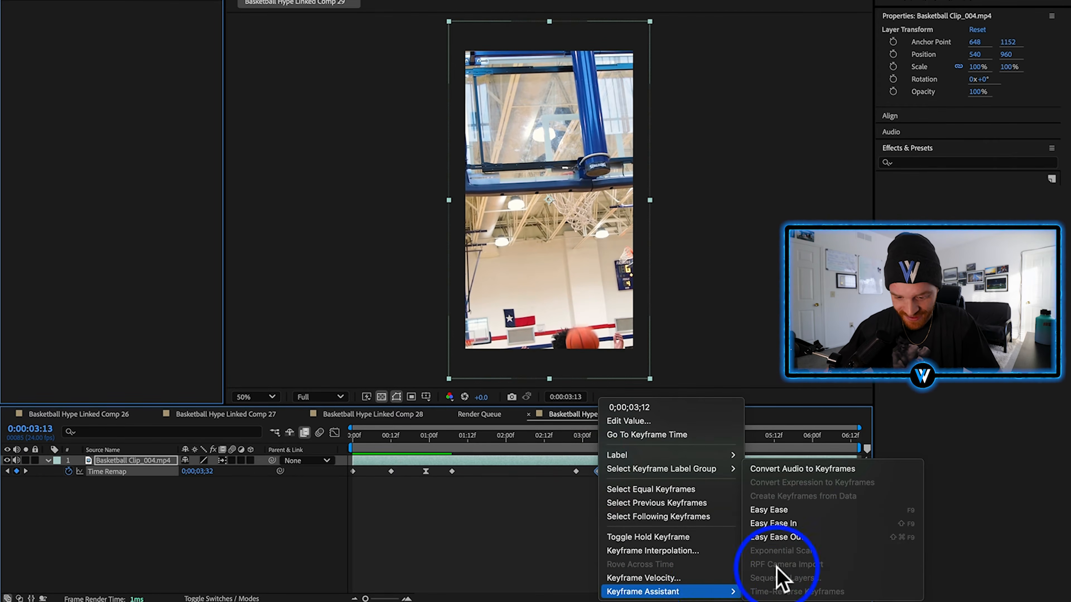
click(811, 512)
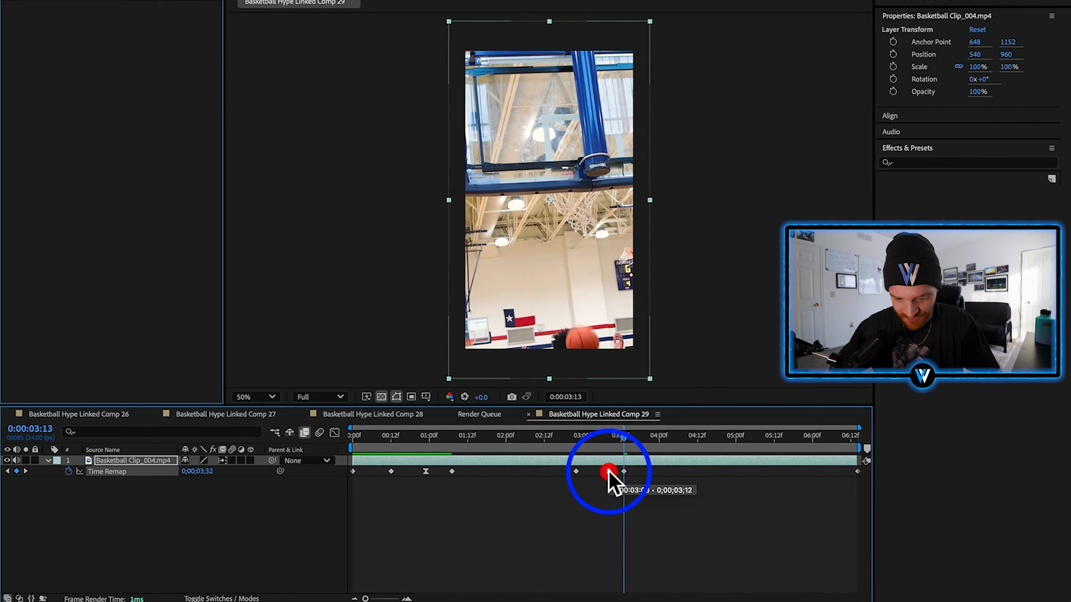
drag(602, 434, 545, 455)
Review the queued linked compositions with their Lossless output modules and output files in the Render Queue.
click(662, 545)
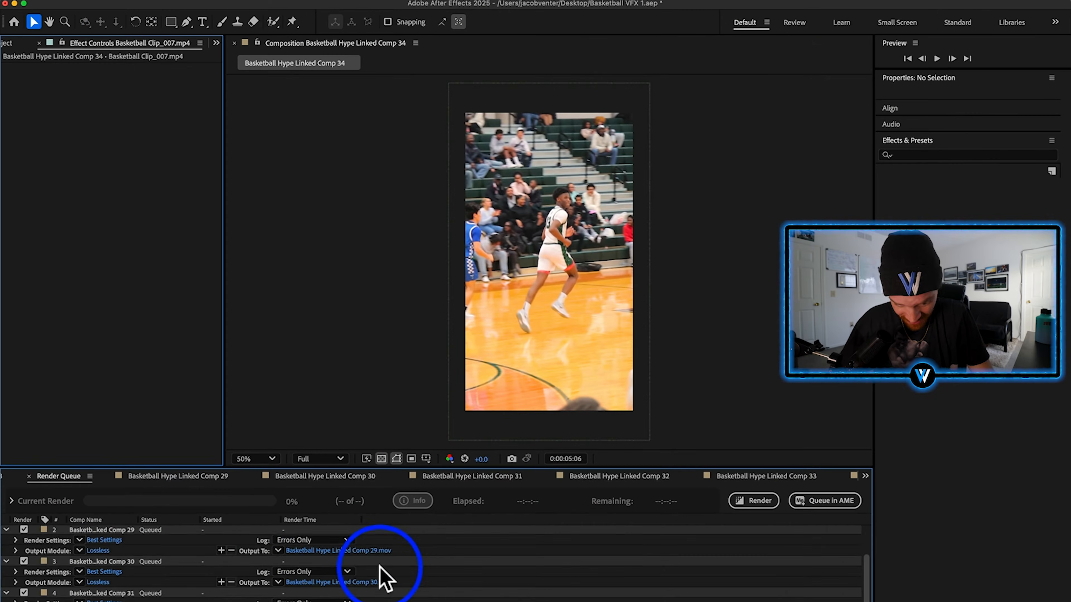
scroll(382, 578, up, 3)
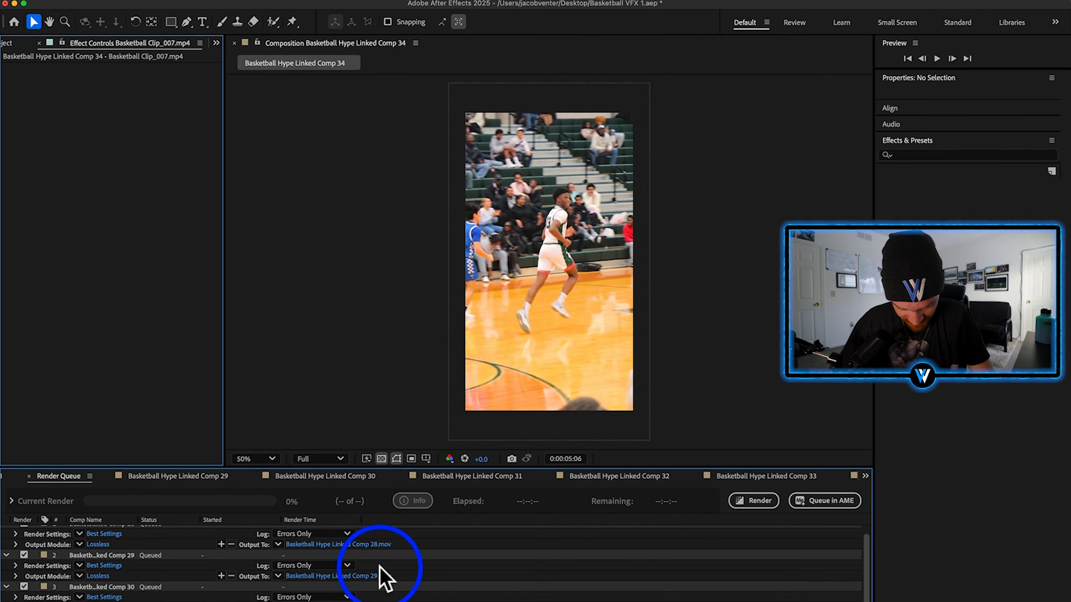
scroll(378, 598, down, 3)
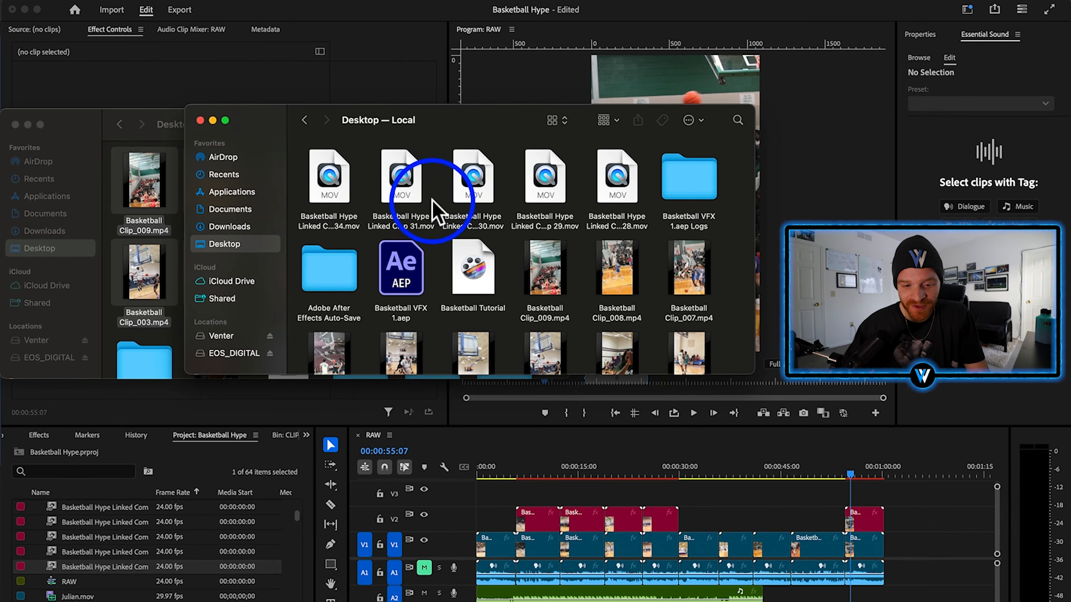
Place the rendered Linked Comp 34, 31, 30, 29 and 28 MOV files from the Desktop on V3 above their matching linked comps.
click(337, 182)
drag(329, 186, 850, 504)
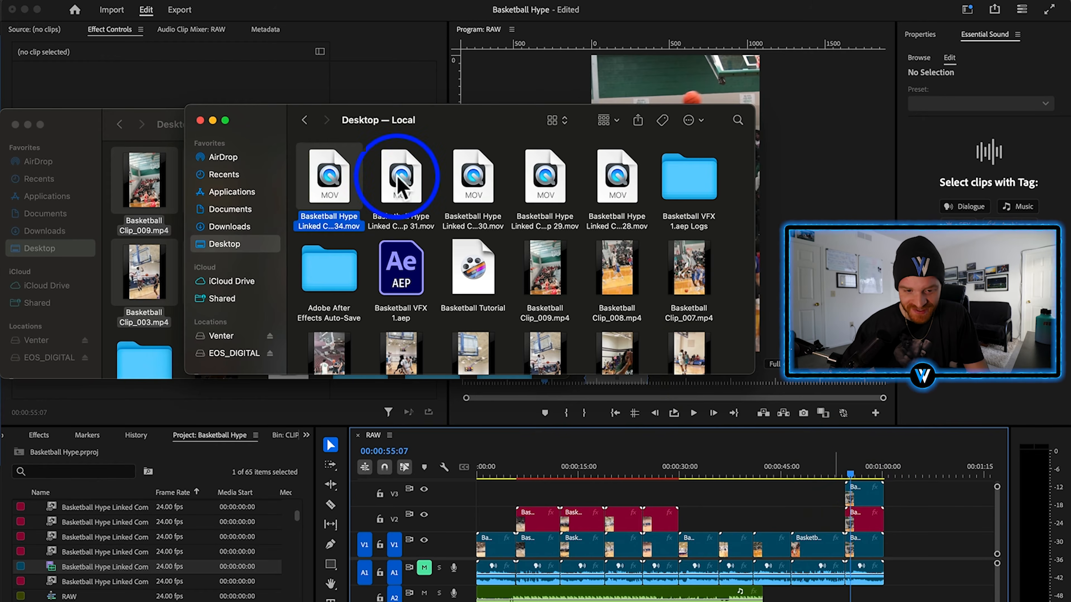
drag(401, 181, 632, 491)
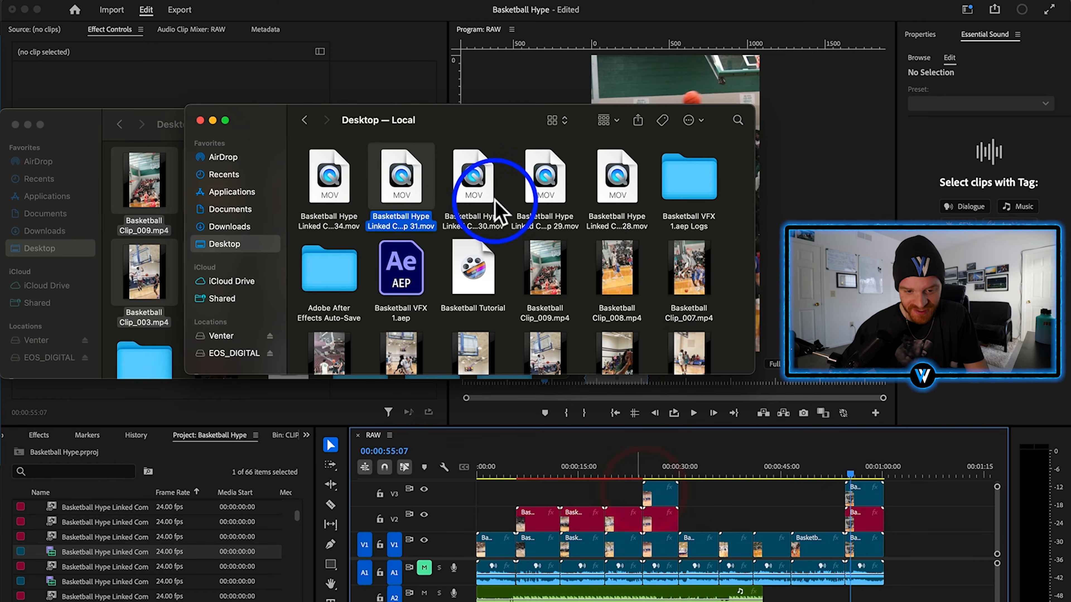
drag(473, 181, 610, 515)
click(545, 180)
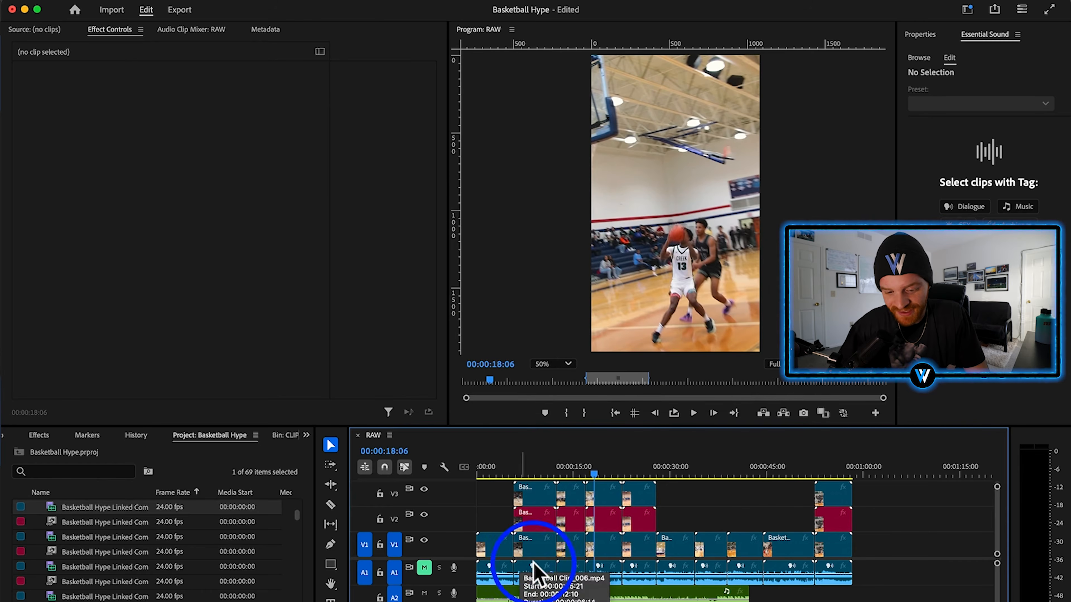
click(537, 578)
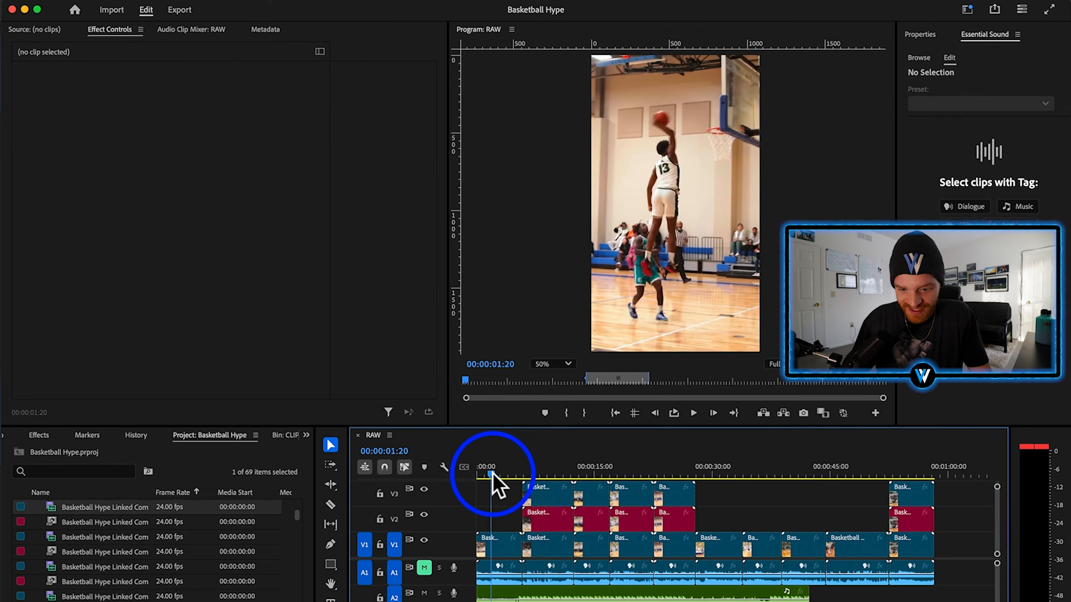
Duplicate Basketball Clip_001.mp4 onto V2 and nest the copy as Nested Sequence 46.
drag(492, 473, 489, 474)
click(498, 556)
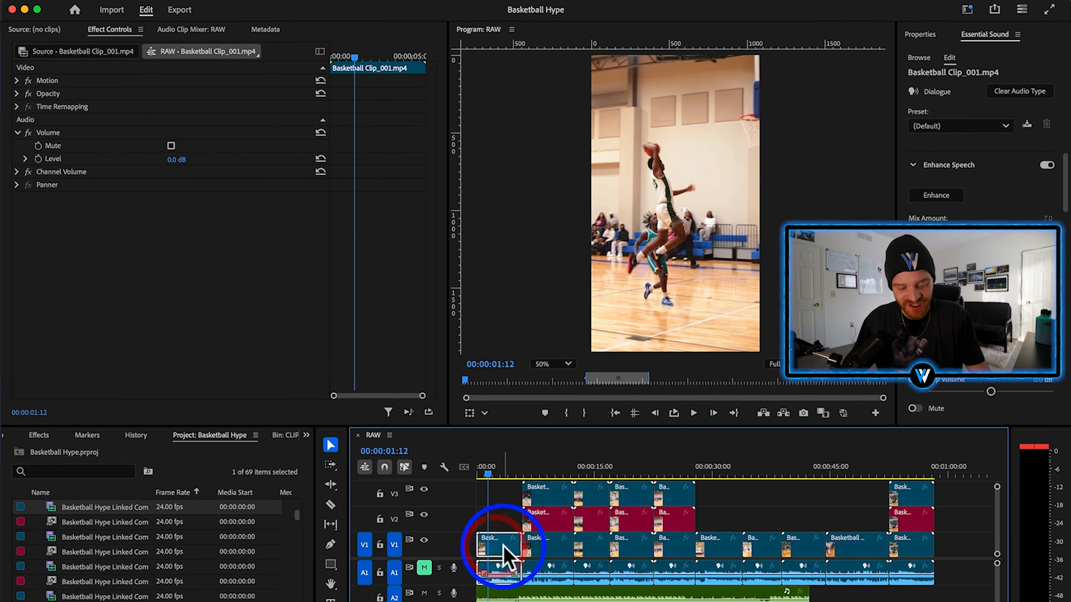
drag(508, 555, 512, 533)
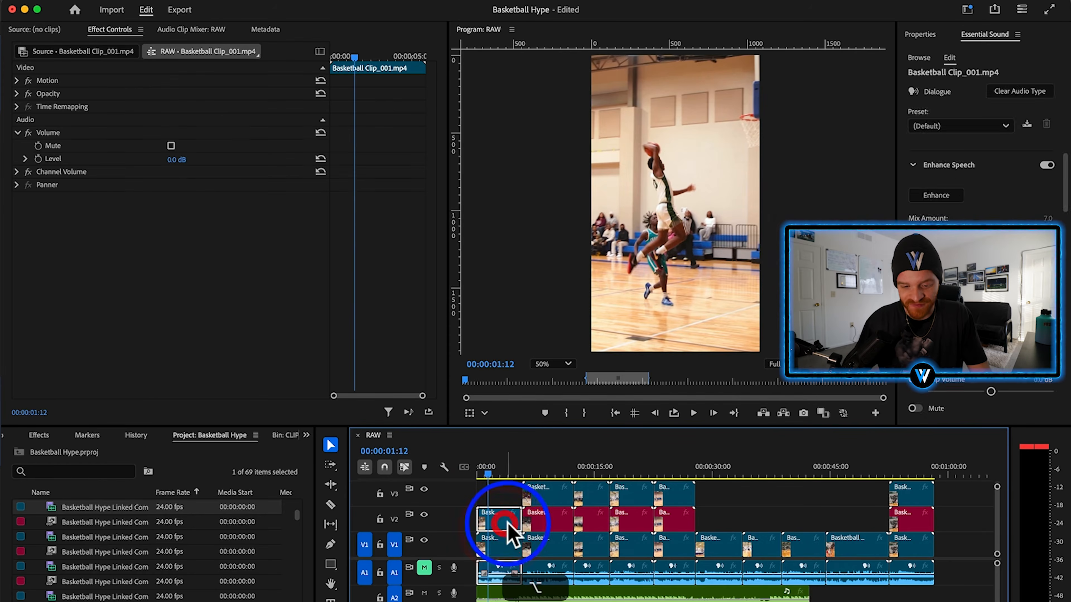
right_click(504, 533)
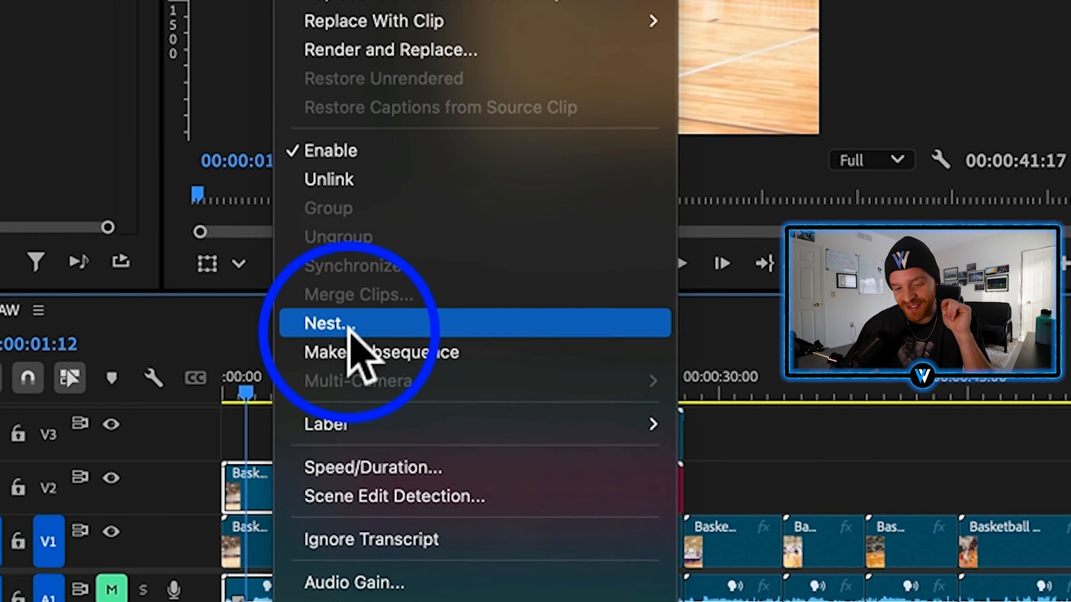
click(347, 325)
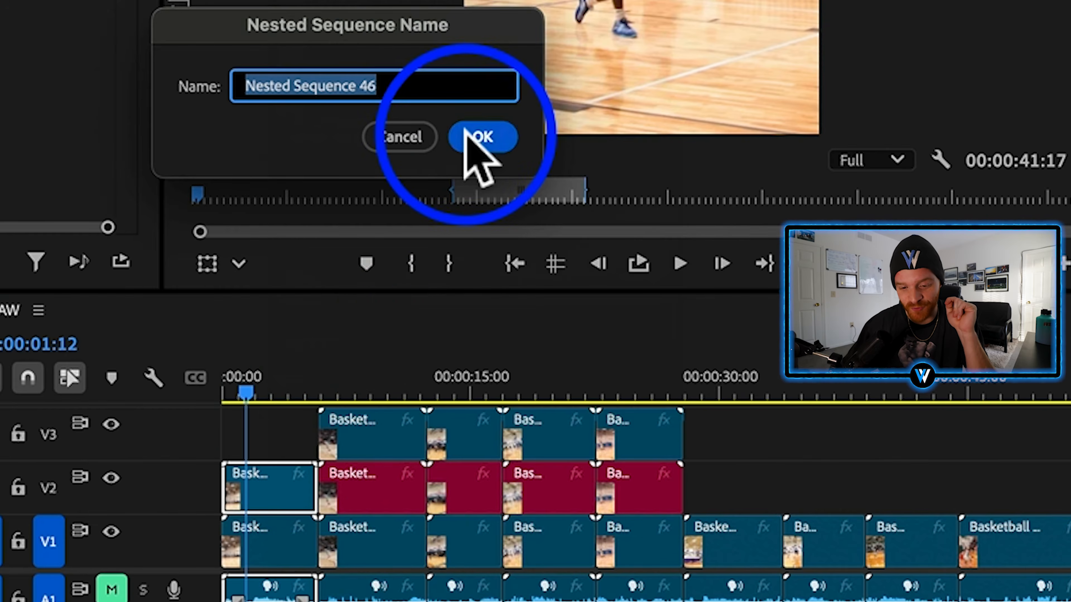
click(468, 135)
Check the timebase of Nested Sequence 46 in its sequence settings and accept the settings.
click(286, 485)
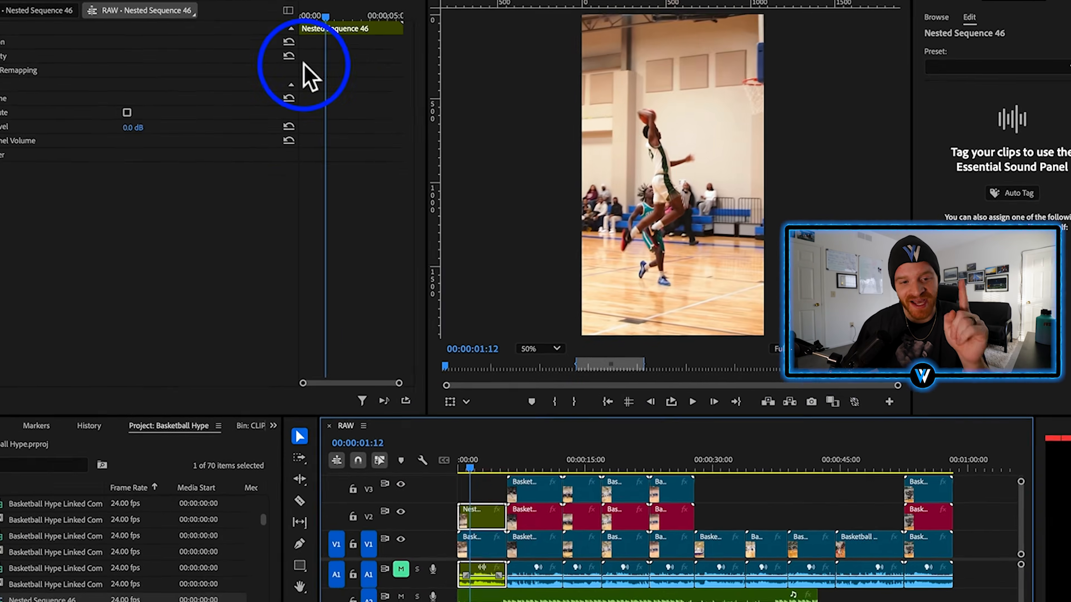
click(203, 4)
click(209, 15)
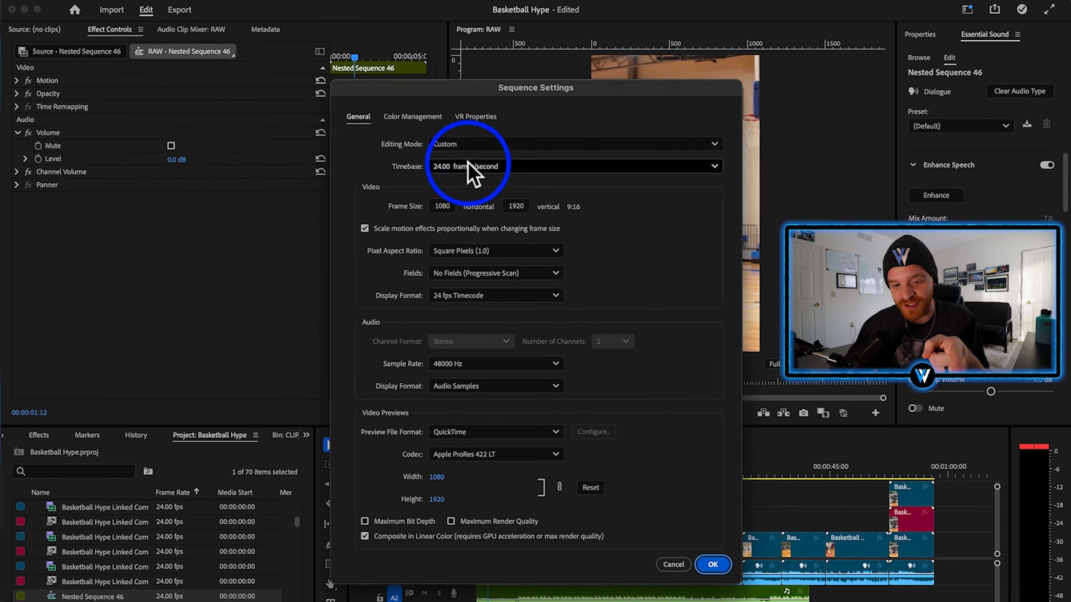
click(712, 565)
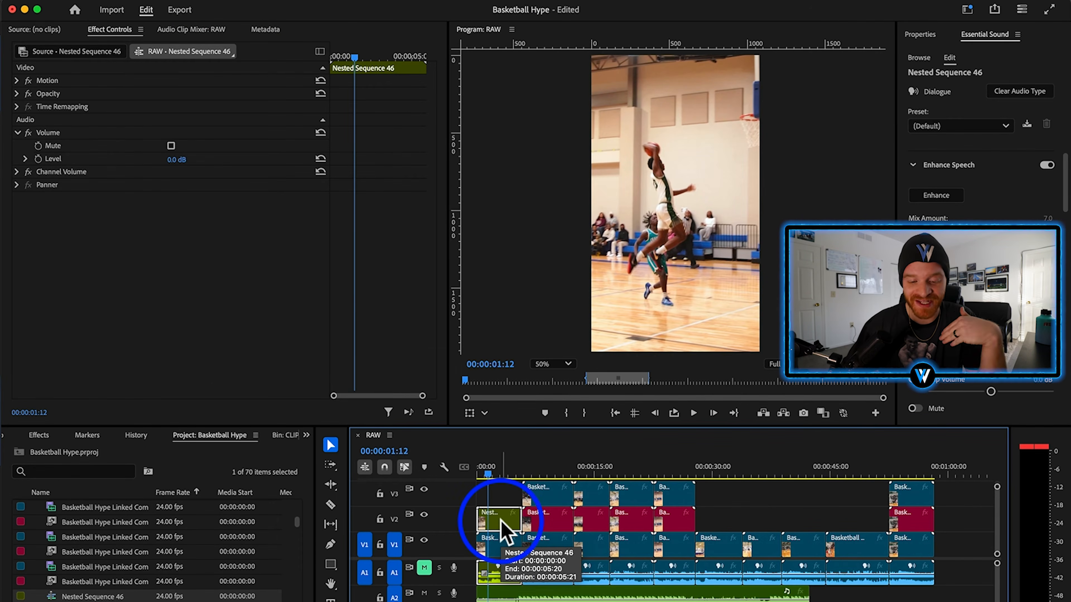
Replace the nested clip on V2 with an After Effects composition and duplicate its Nested Sequence 46 layer.
right_click(505, 533)
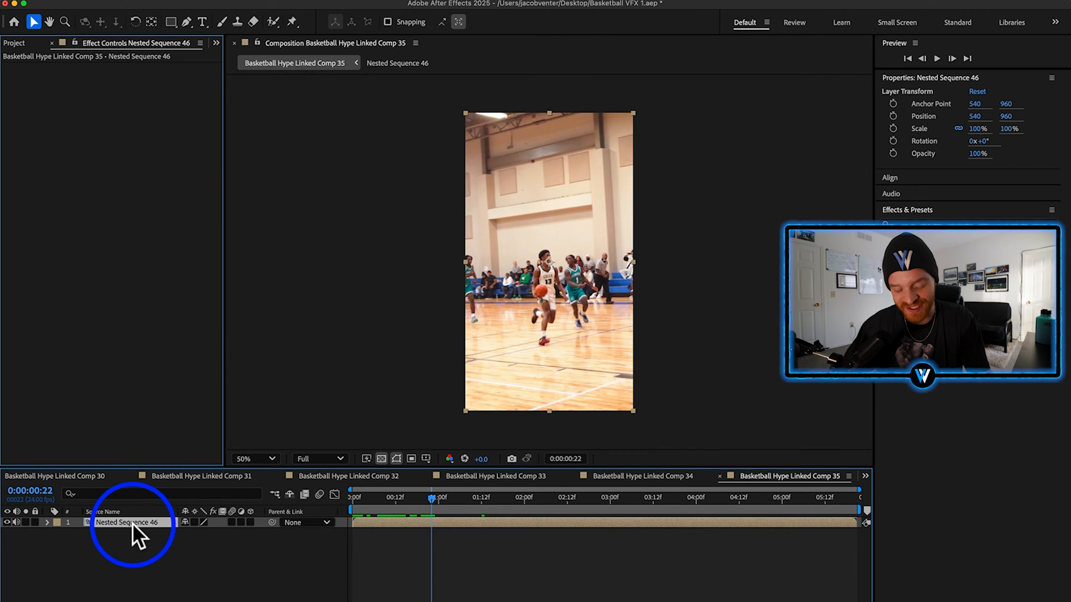
key(Home)
key(super+d)
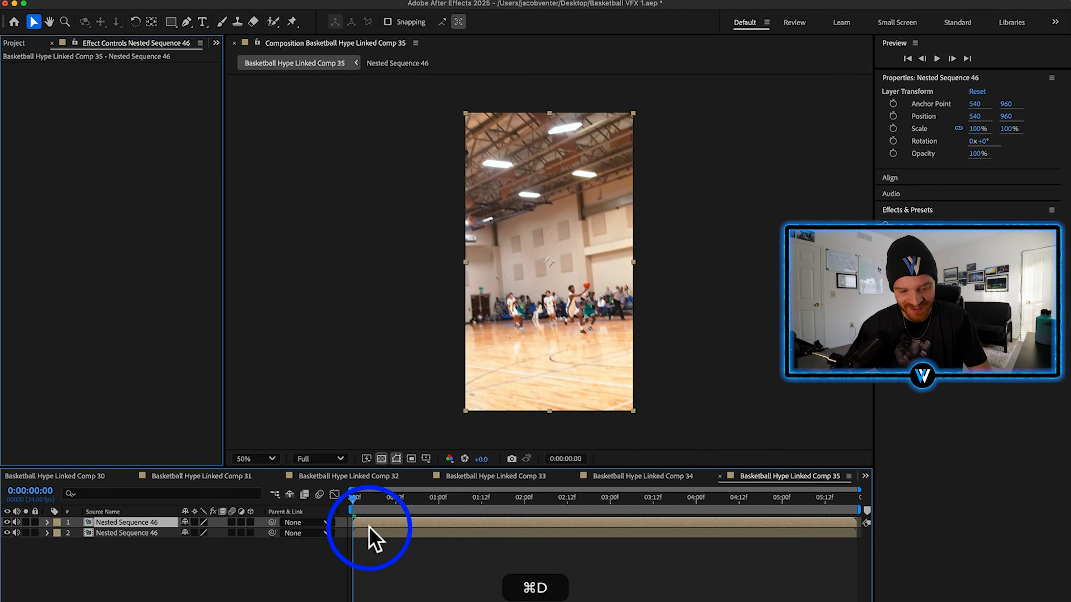
Open the top Nested Sequence 46 layer and outline the player with the ball using the Roto Brush.
click(371, 523)
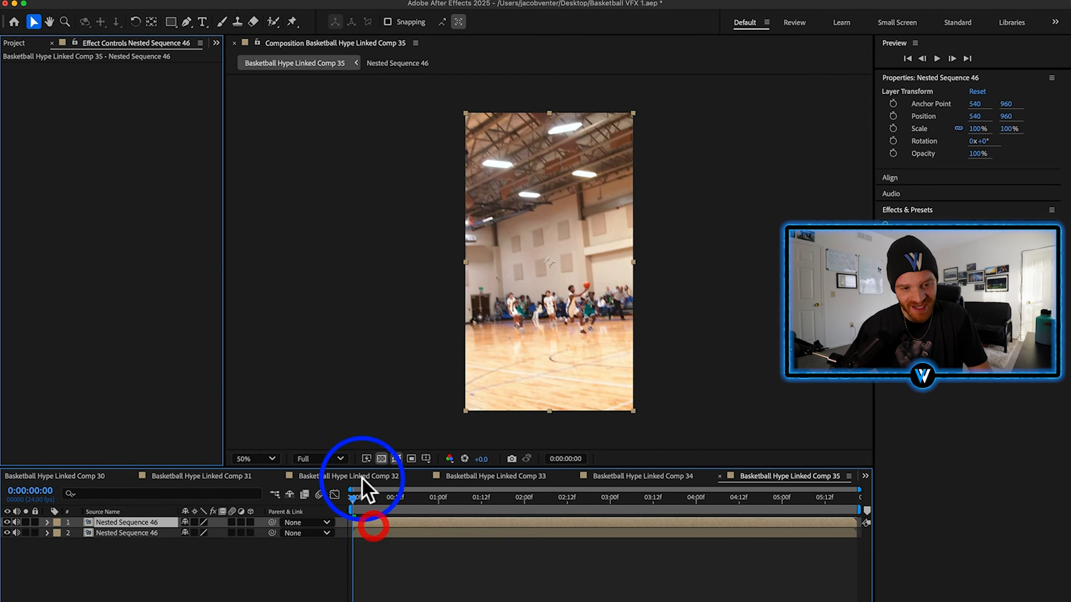
click(273, 22)
double_click(576, 299)
mouse_move(726, 329)
mouse_down()
mouse_move(662, 246)
mouse_move(682, 157)
mouse_move(687, 184)
mouse_move(709, 180)
mouse_move(690, 218)
mouse_move(712, 232)
mouse_move(733, 278)
mouse_move(693, 310)
mouse_up()
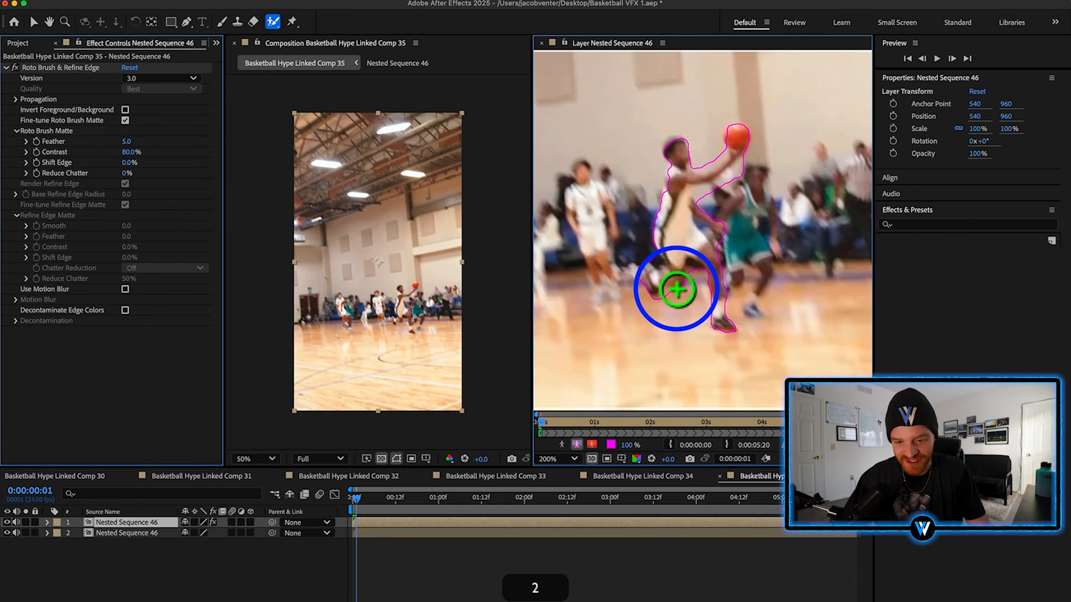
Propagate the Roto Brush selection frame by frame through the clip and correct the outline around the player.
key(Page_Down)
key(Page_Down)
key(Page_Down)
key(Page_Down)
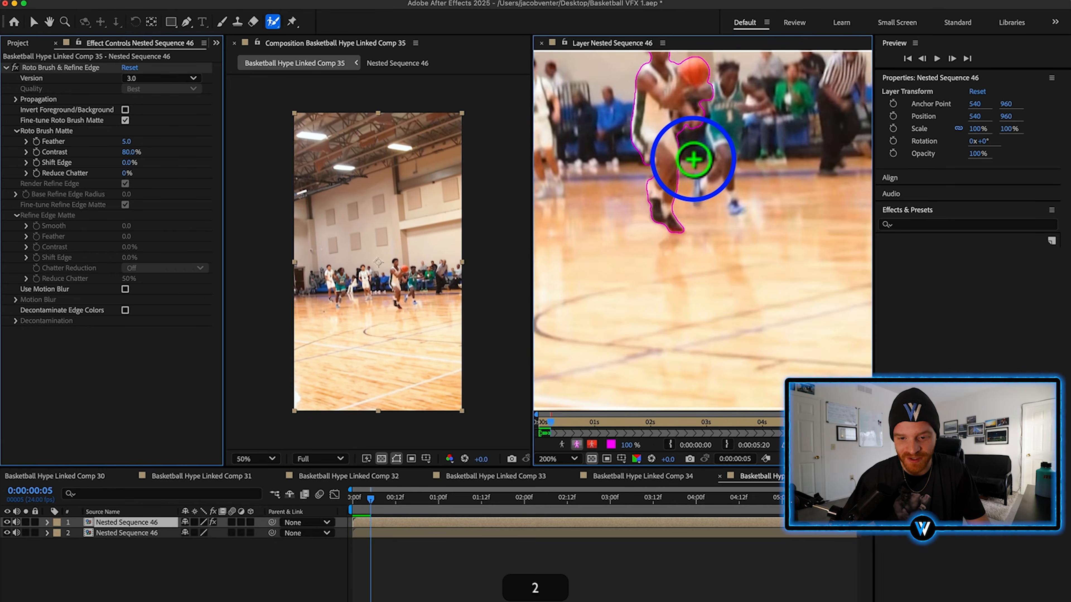
key(space)
drag(696, 163, 685, 302)
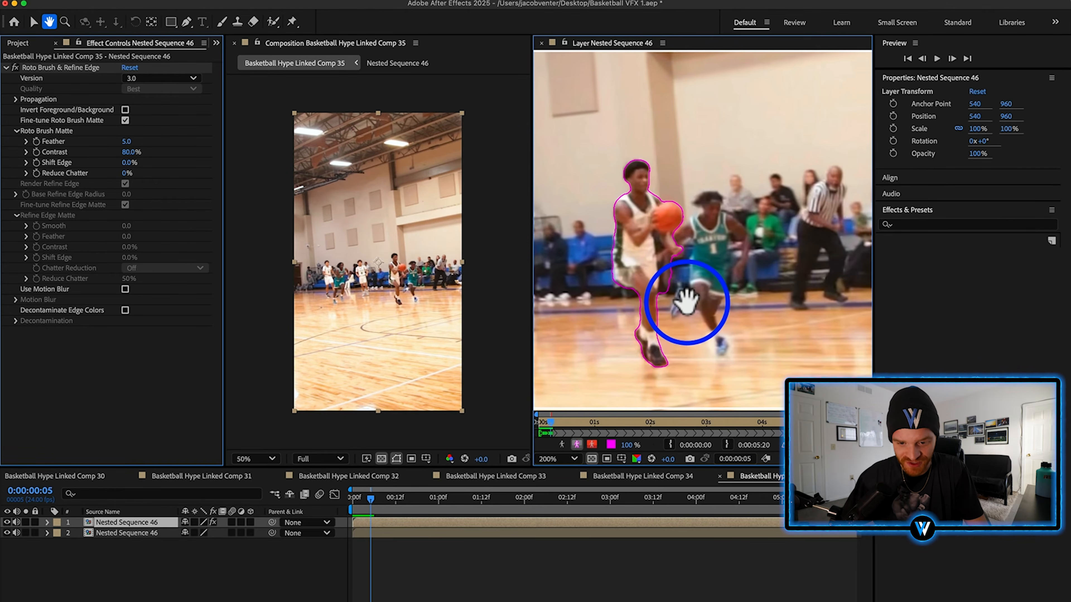
click(272, 22)
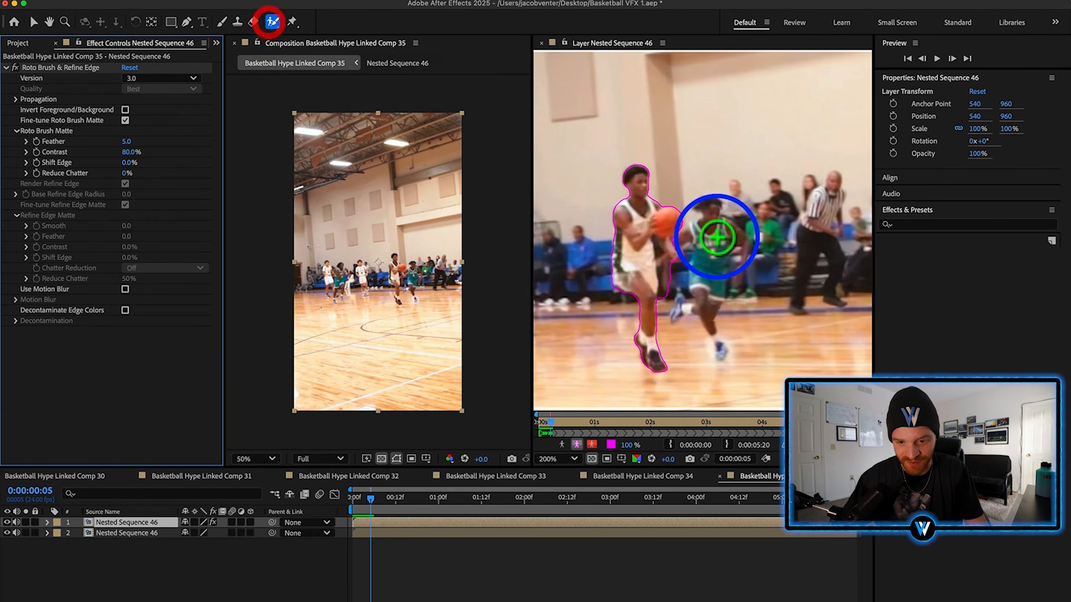
key(2)
key(2)
key(2)
key(2)
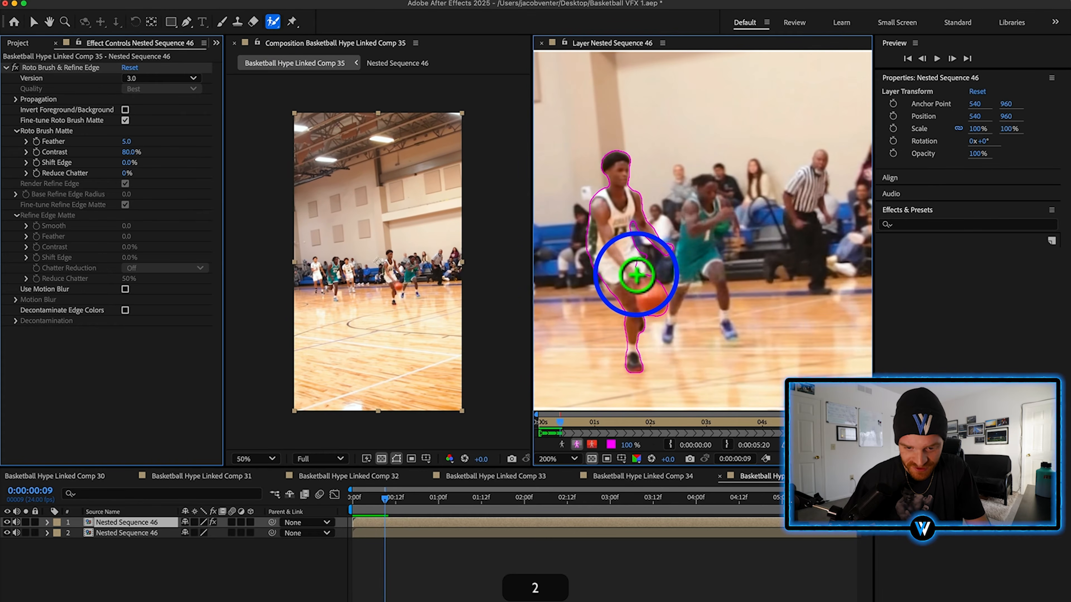
key(2)
key(1)
drag(638, 265, 671, 283)
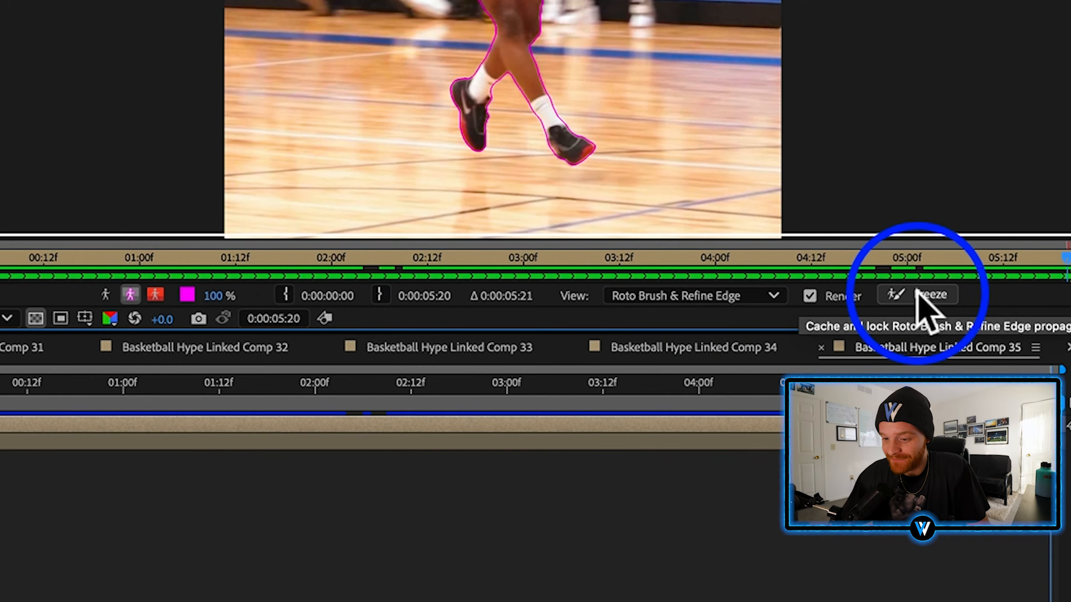
Freeze the Roto Brush propagation and reset the Default workspace to its saved layout.
click(770, 447)
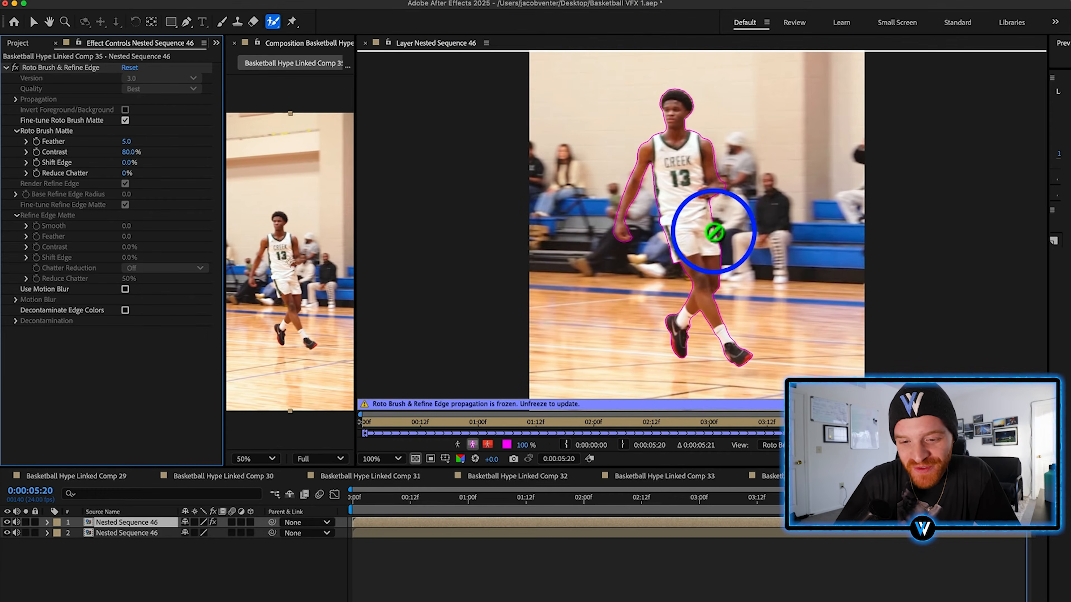
click(768, 22)
click(782, 35)
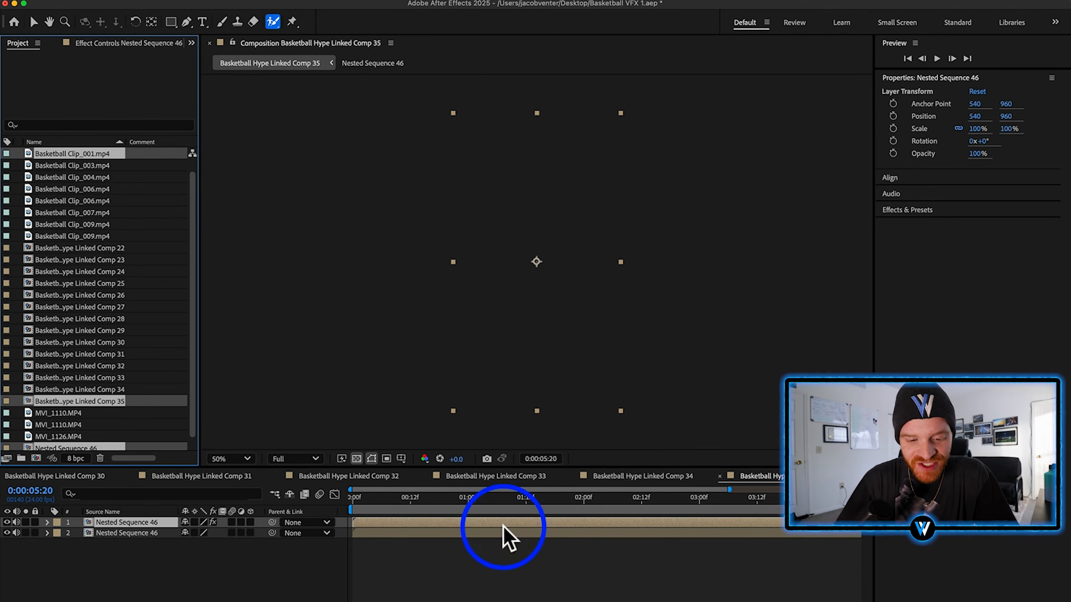
Check the player cutout at 0:00:01:06 by hiding the background layer, and show that layer again.
click(497, 505)
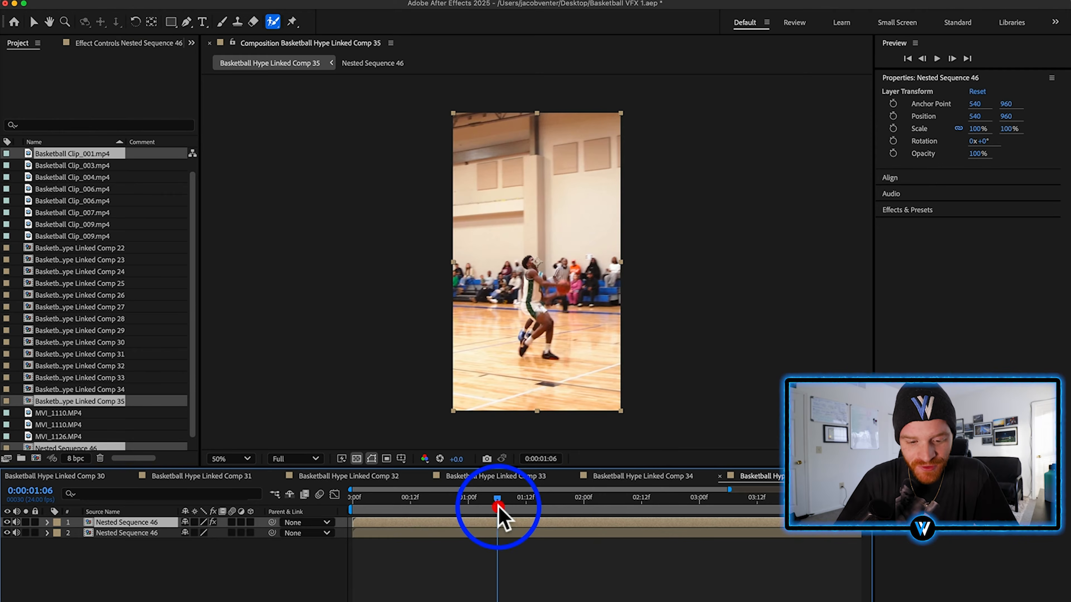
click(6, 532)
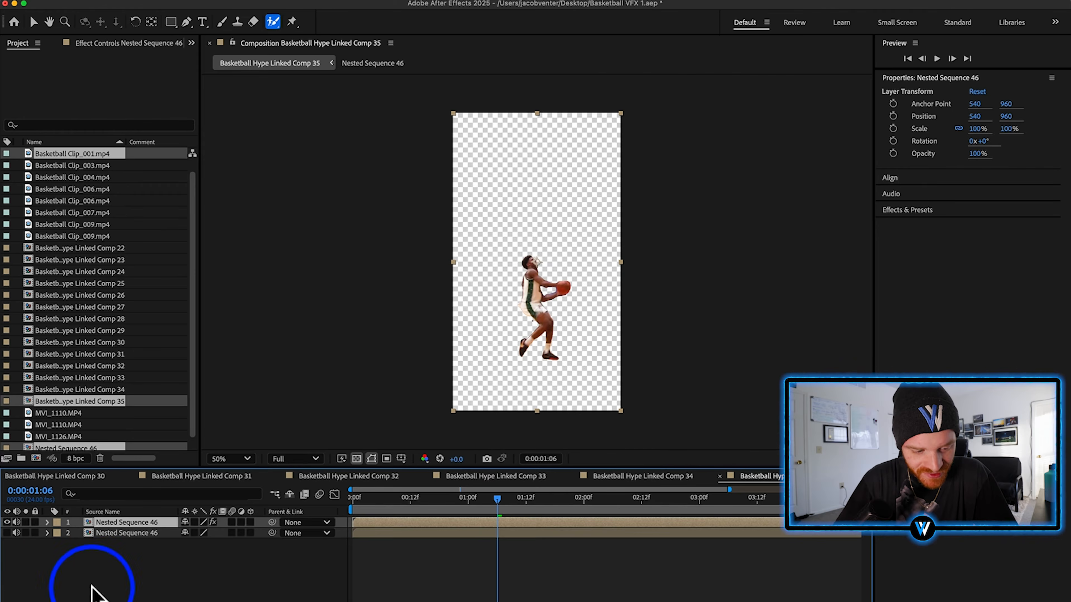
click(7, 532)
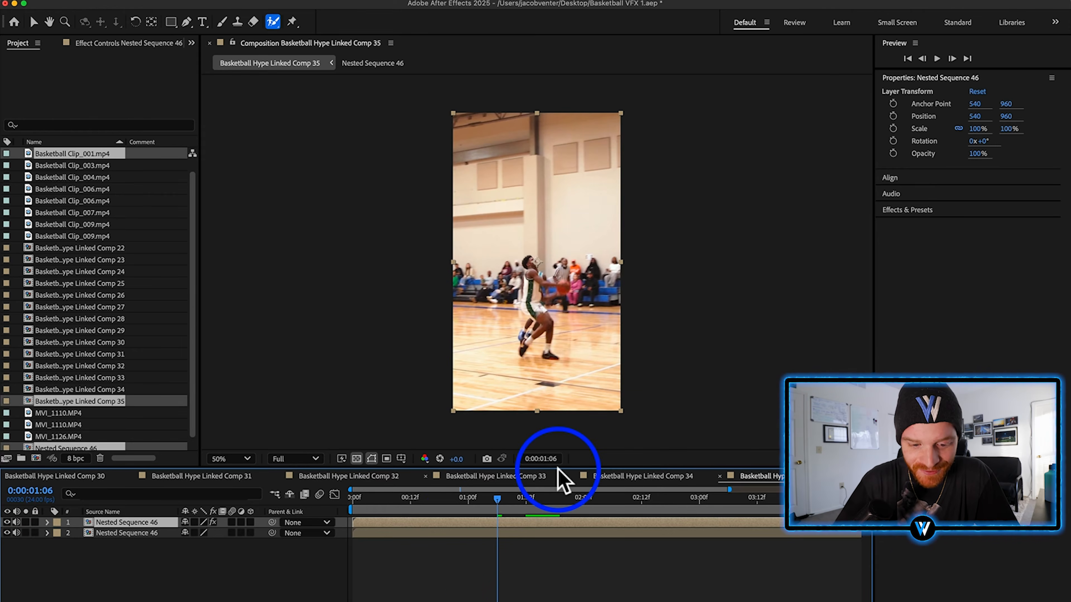
Duplicate the rotoscoped top Nested Sequence 46 layer.
click(463, 552)
click(456, 523)
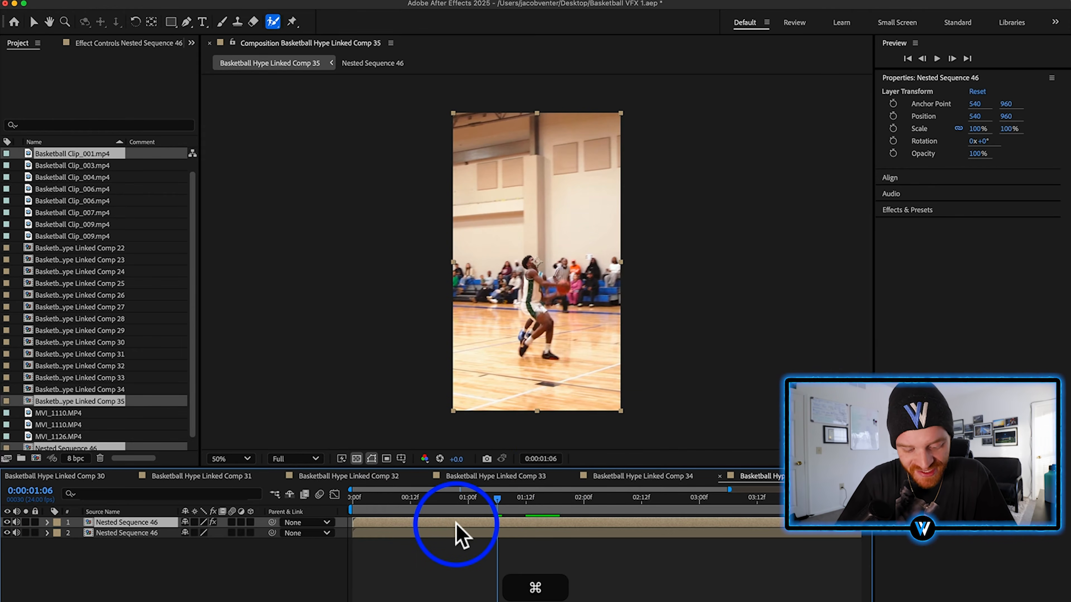
key(super+d)
Find the Echo effect and apply it to the lower of the two rotoscoped layers.
click(910, 210)
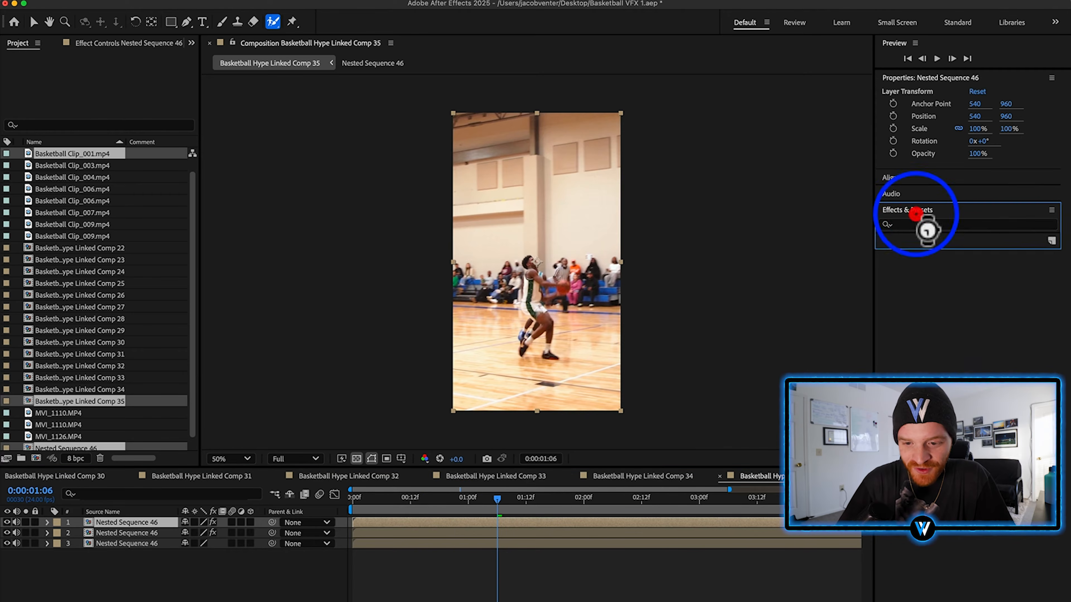
click(918, 225)
text(echo)
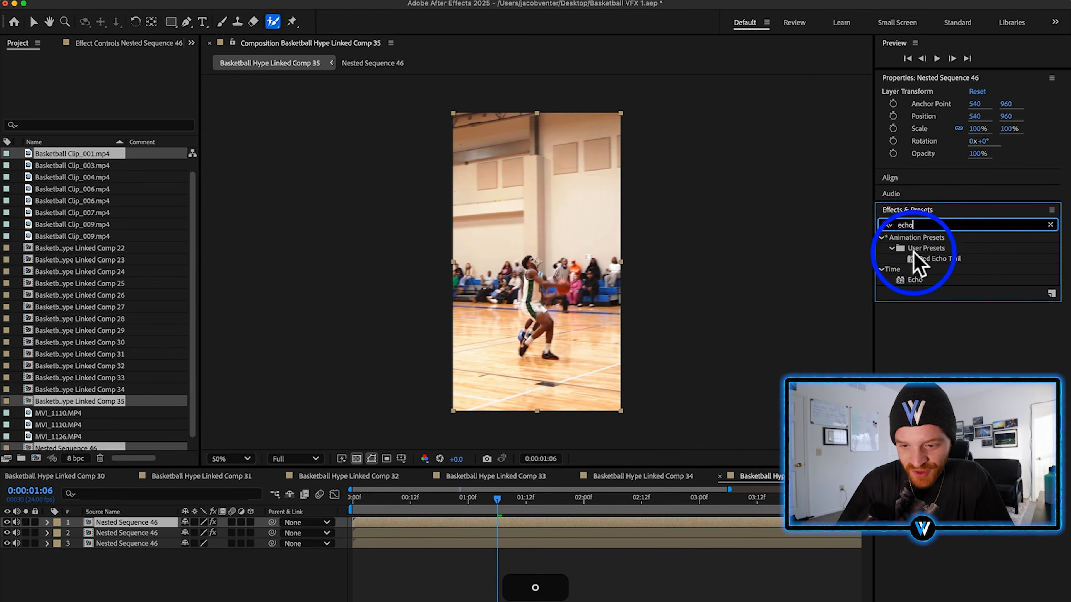
click(914, 279)
drag(922, 283, 496, 533)
key(v)
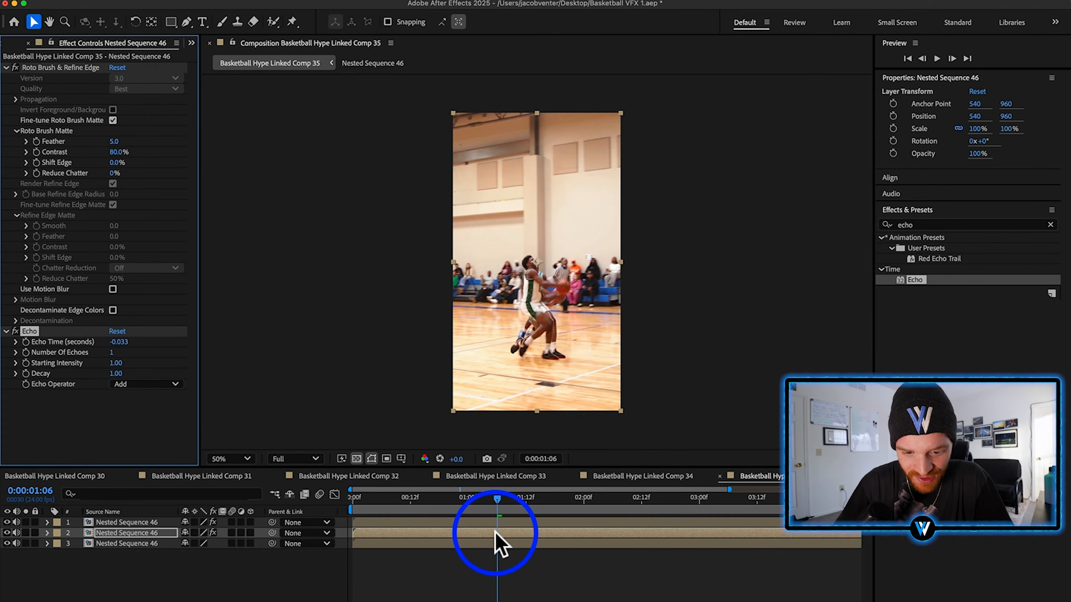
Set Echo to 8 echoes with a Starting Intensity of 0.90 and a Decay of 0.60.
click(112, 353)
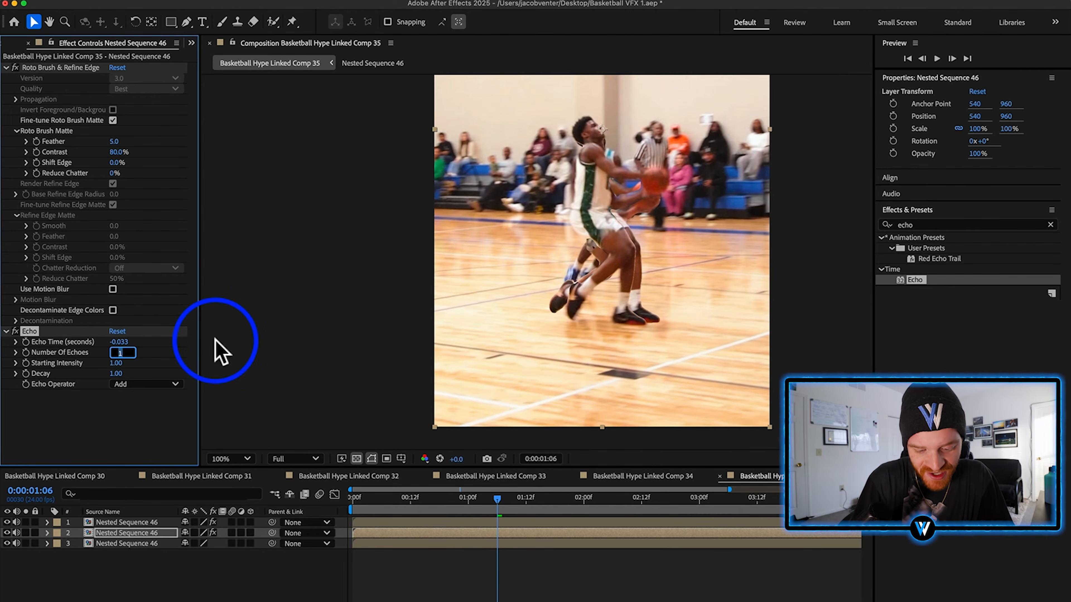
text(8)
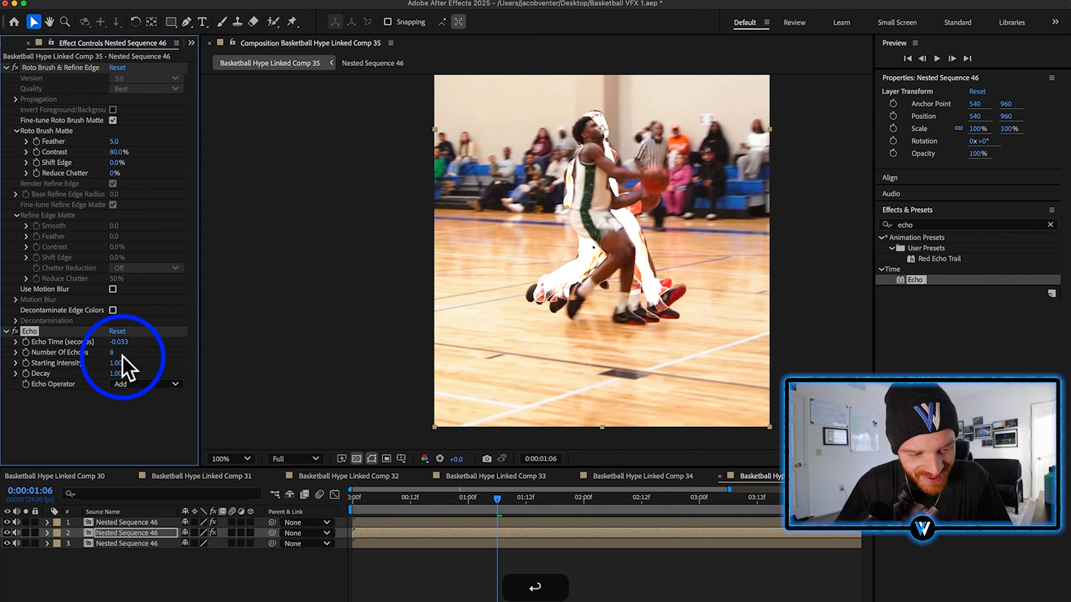
click(116, 363)
text(.)
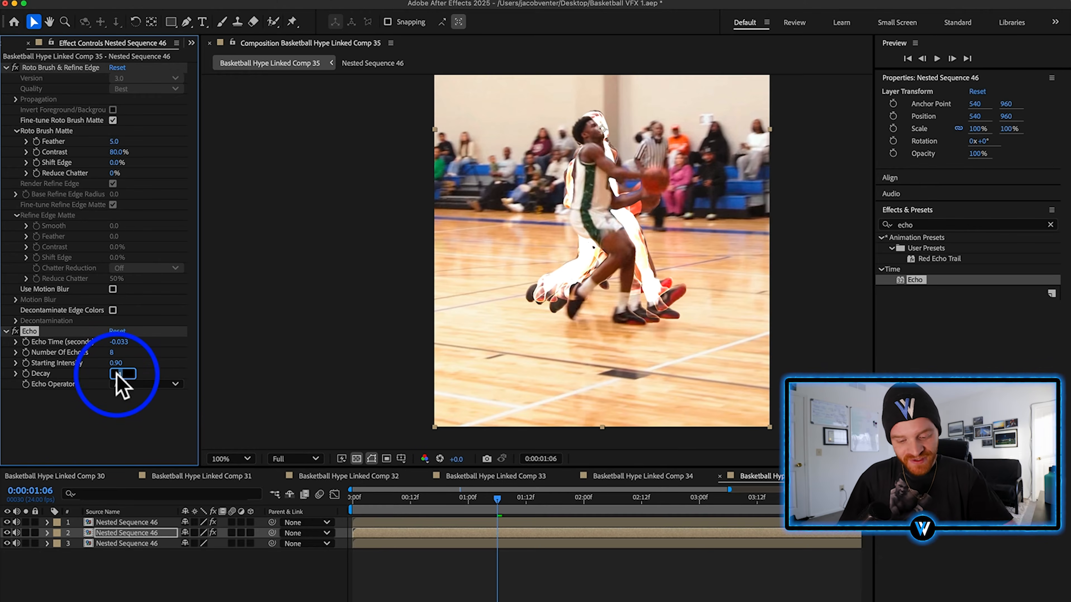
text(.)
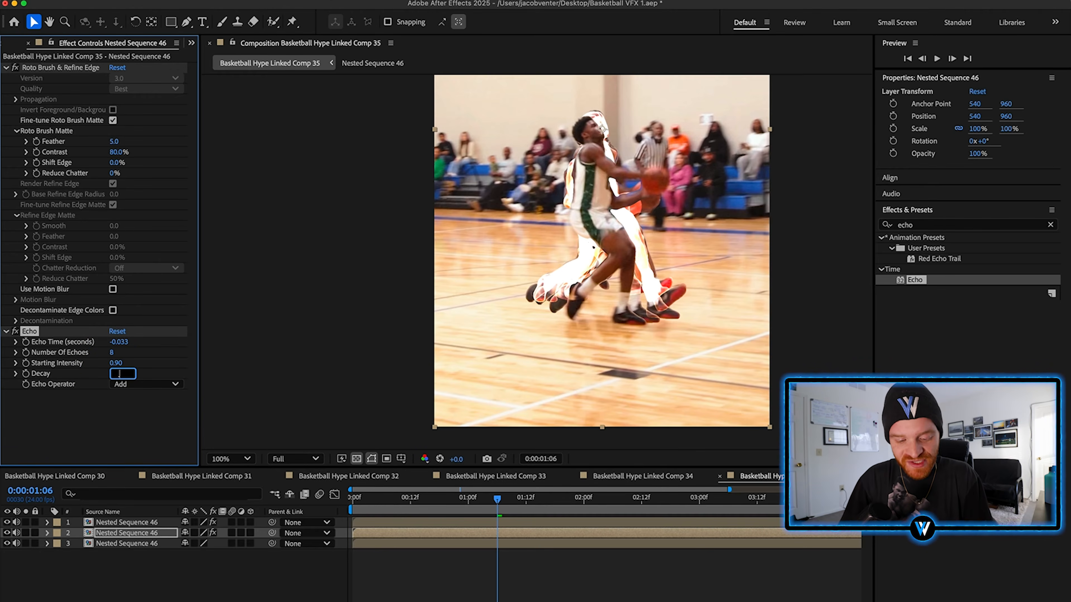
key(Return)
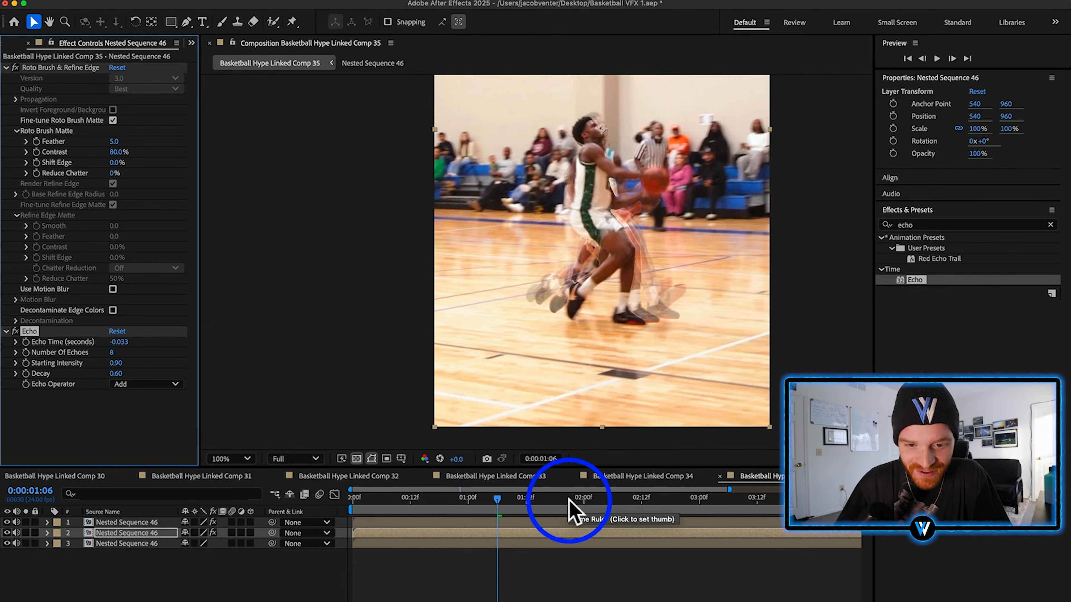
Try the Maximum Echo Operator and set the operator to Screen.
click(141, 410)
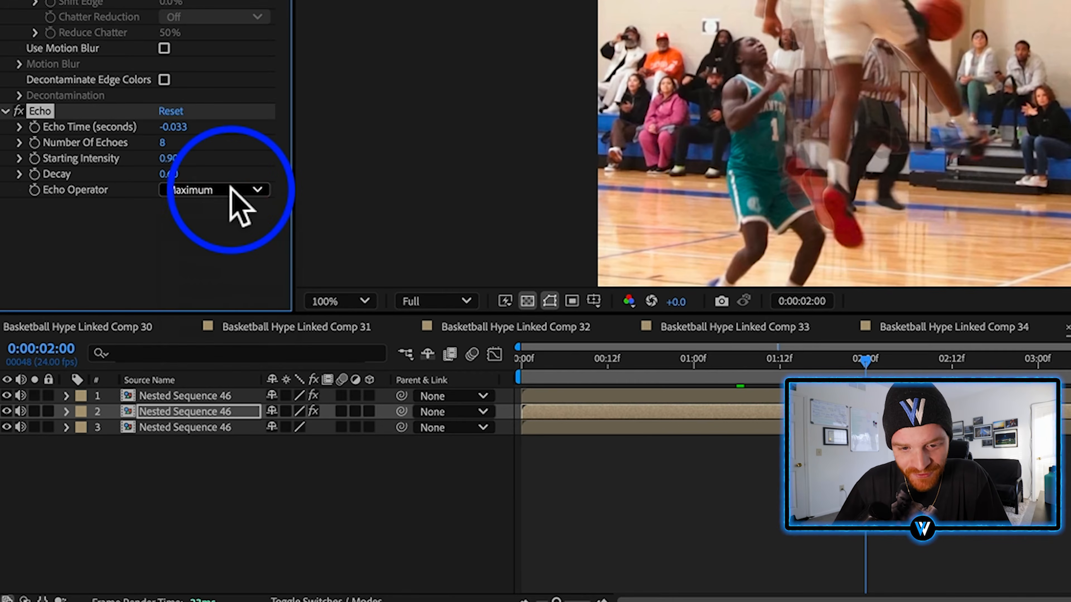
click(160, 384)
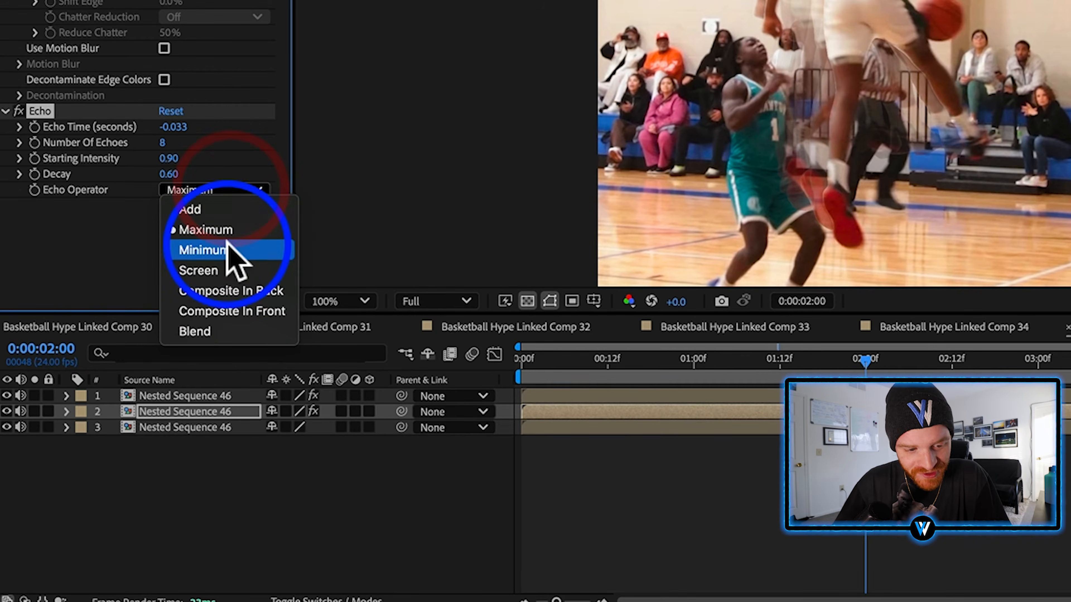
click(199, 271)
Apply Gaussian Blur to the Echo layer and set its Blurriness to 13.5.
click(1016, 225)
text(gaus)
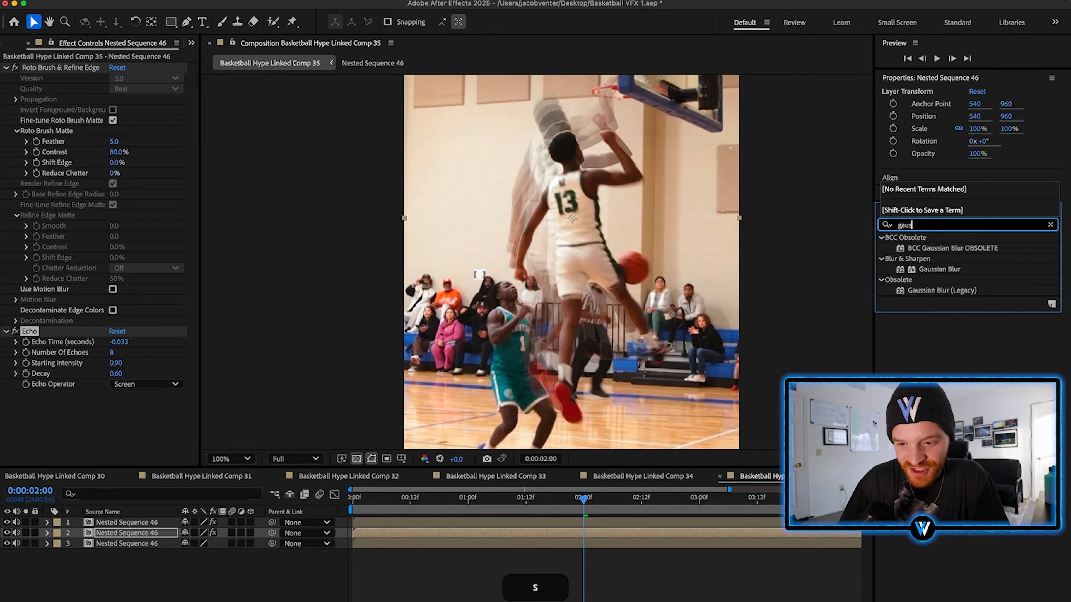
drag(934, 270, 516, 532)
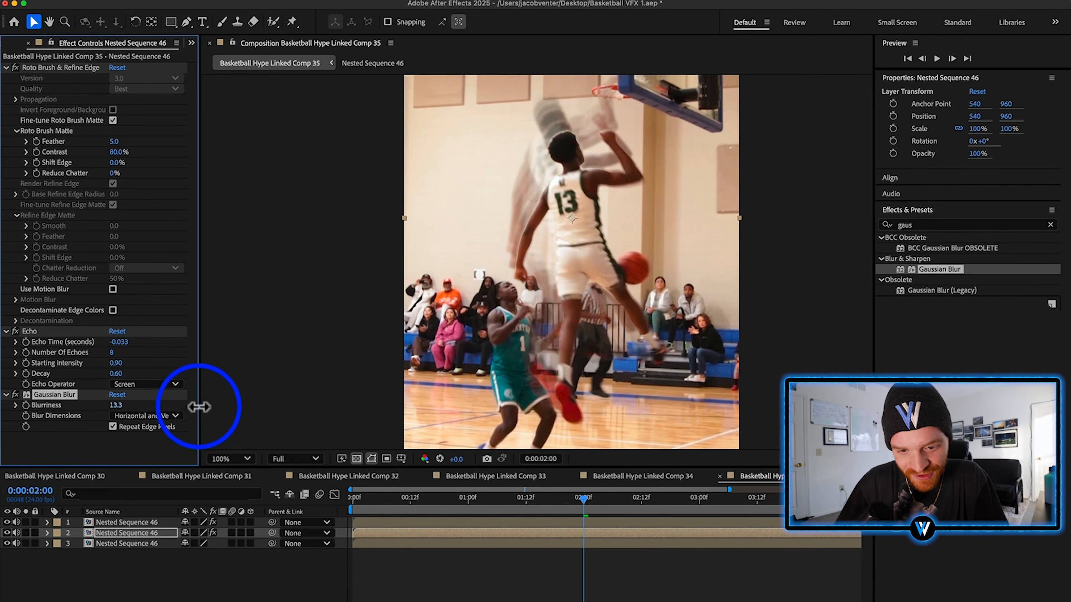
drag(200, 407, 200, 408)
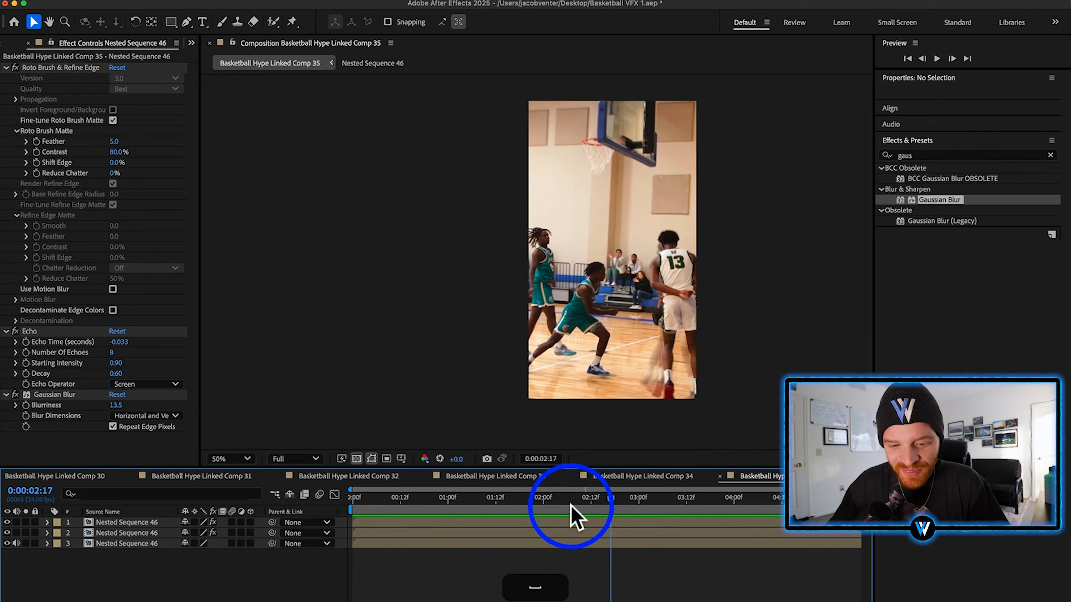
Split the Echo layer and the top cutout layer at 0:00:01:20, deleting the Echo layer's earlier part.
drag(576, 519, 526, 514)
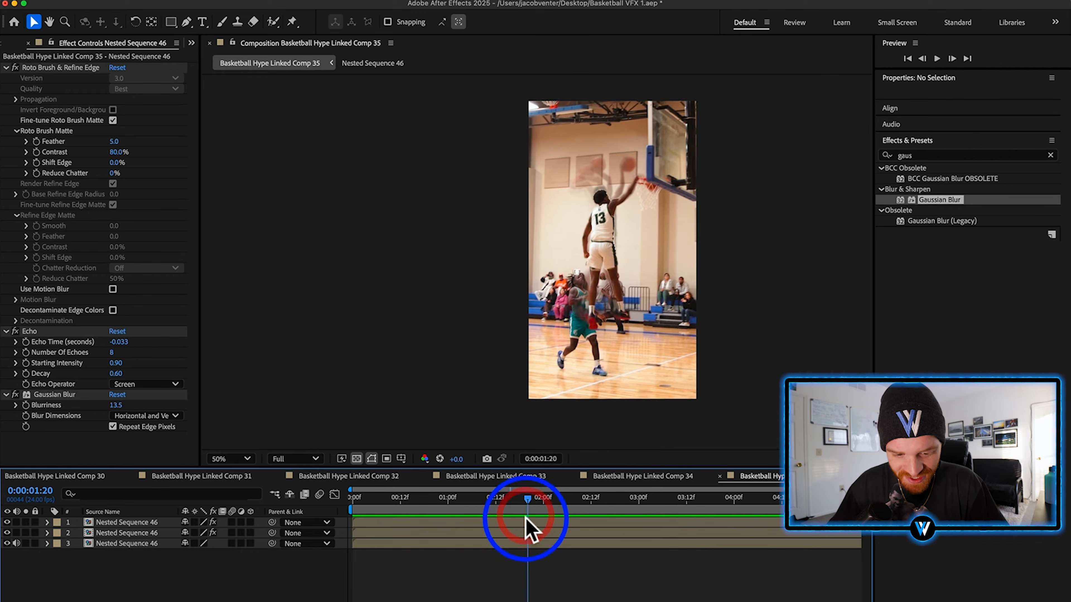
click(528, 532)
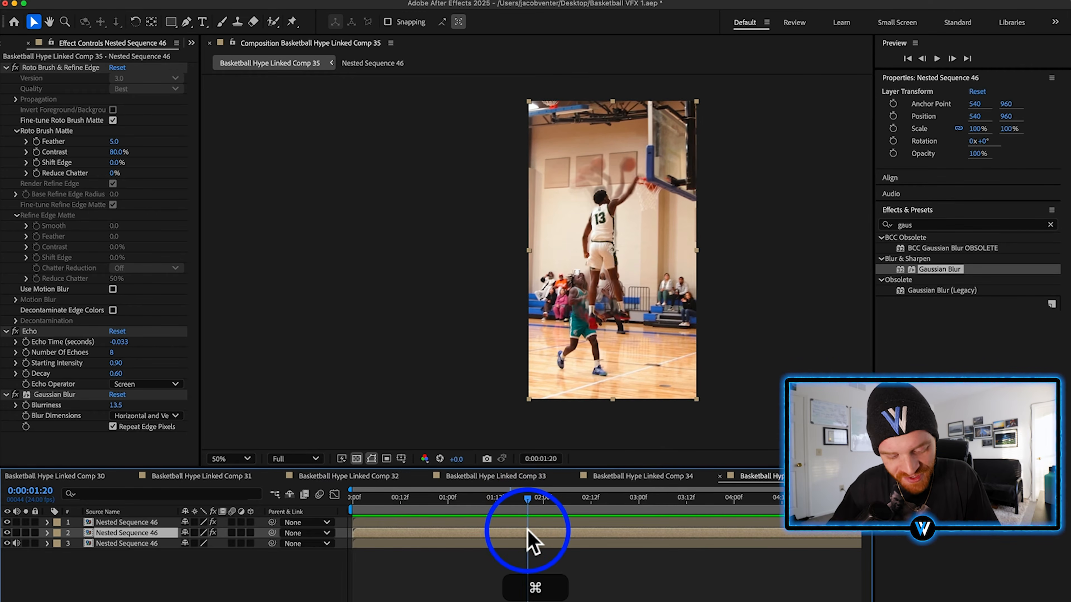
click(506, 544)
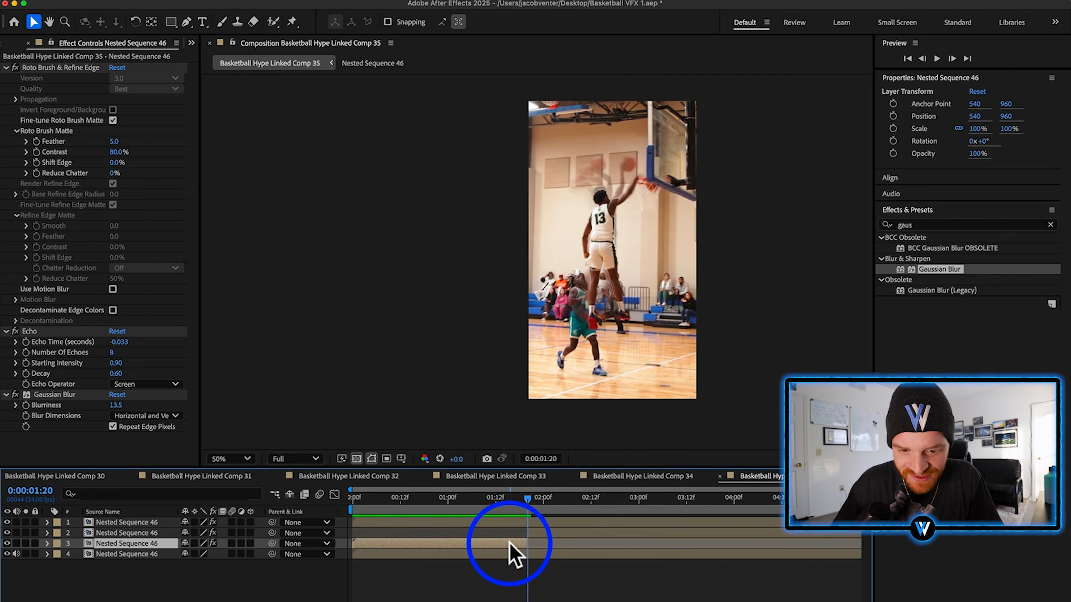
key(BackSpace)
click(526, 521)
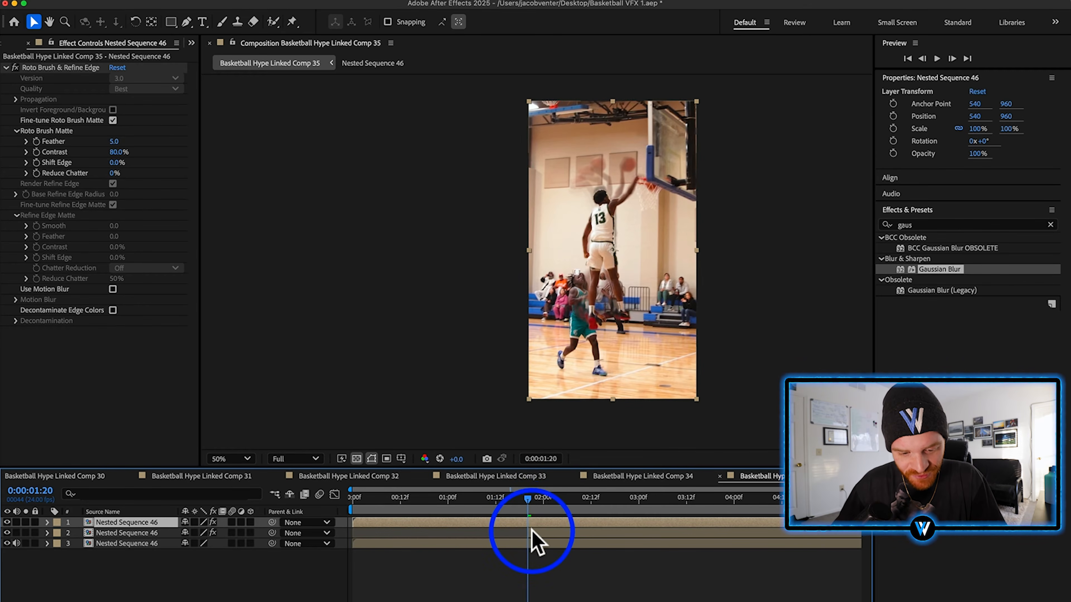
key(shift+super+d)
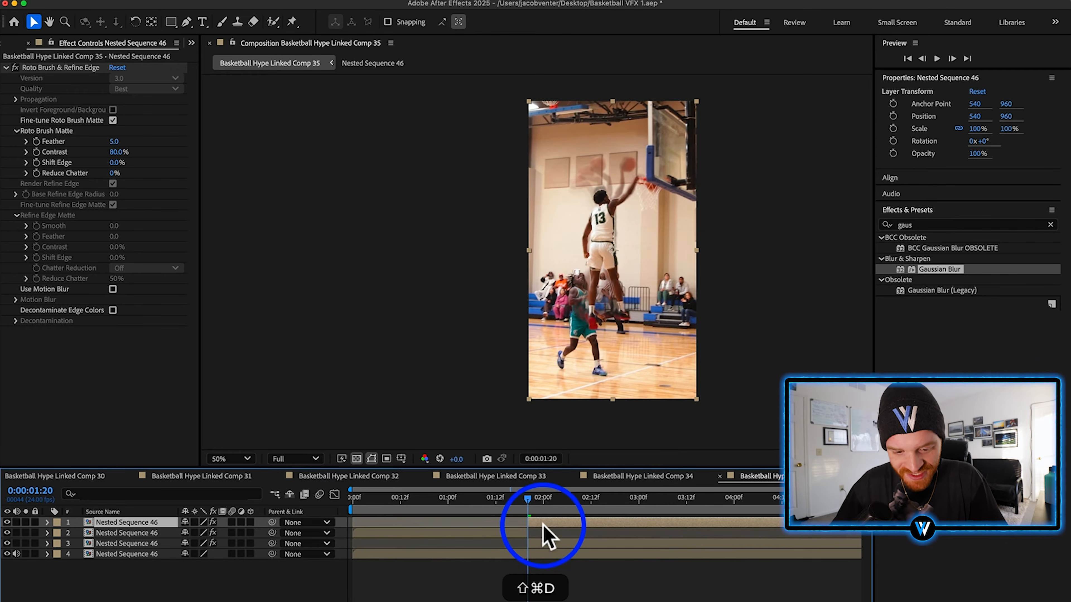
Apply Deep Glow to the top cutout's later part, keyframing Radius 531 and Exposure 1.64 at 0:00:01:20.
click(1050, 225)
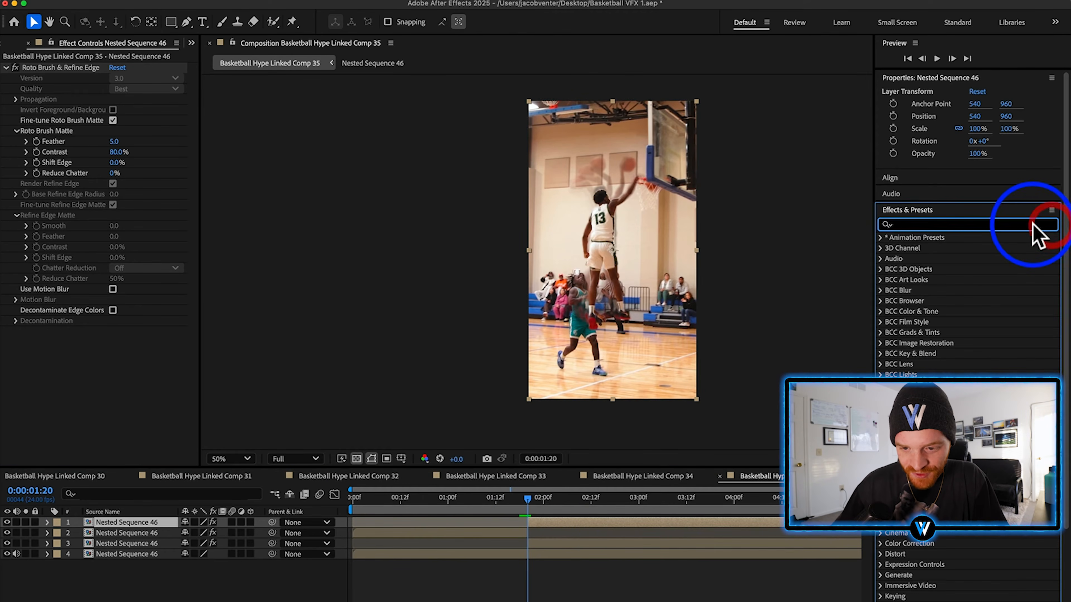
text(deep)
drag(900, 292, 515, 523)
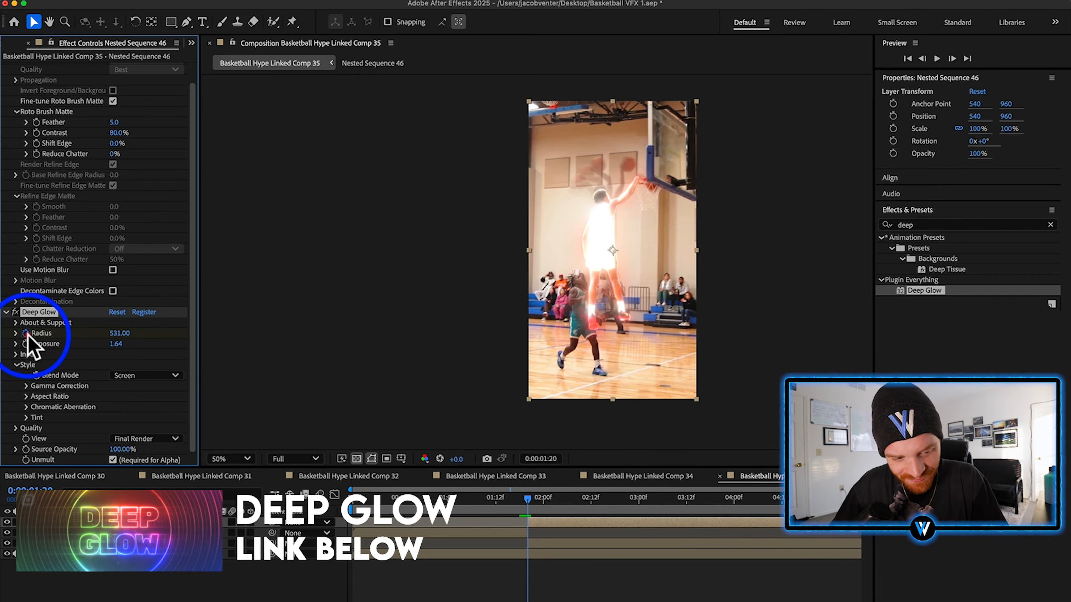
Keyframe the Deep Glow Exposure to 0 at 0:00:02:11 and preview the glow fading out.
click(567, 502)
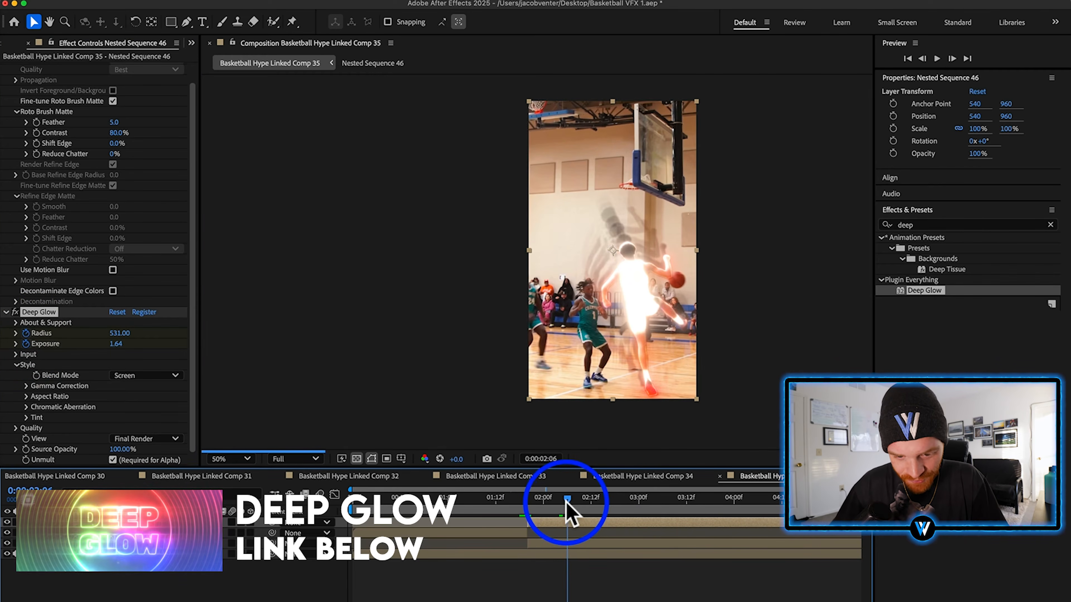
mouse_move(567, 503)
mouse_down()
mouse_move(600, 503)
mouse_move(587, 508)
mouse_up()
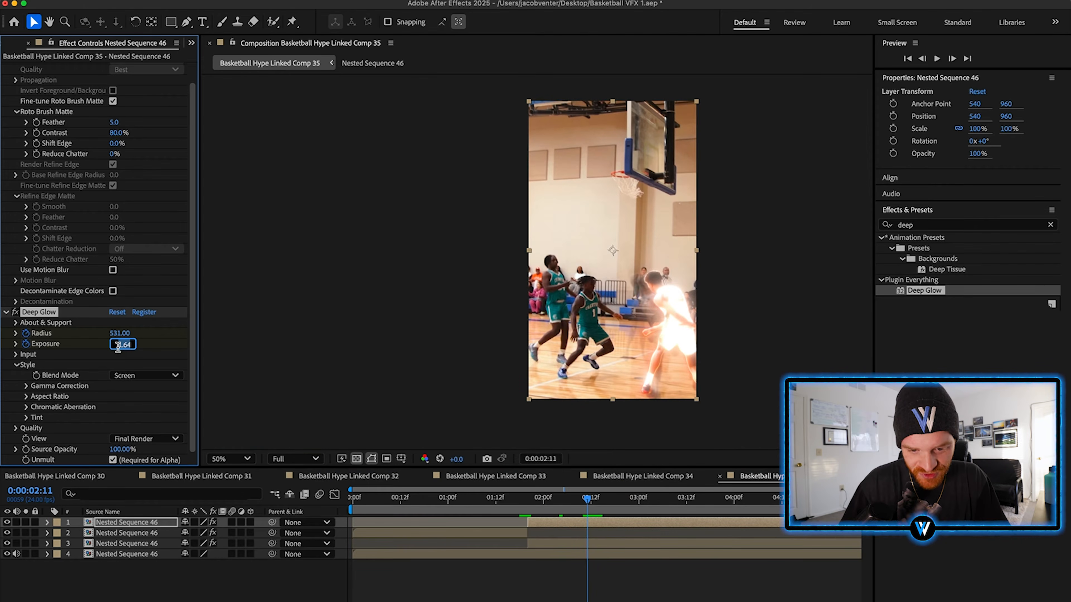
click(573, 506)
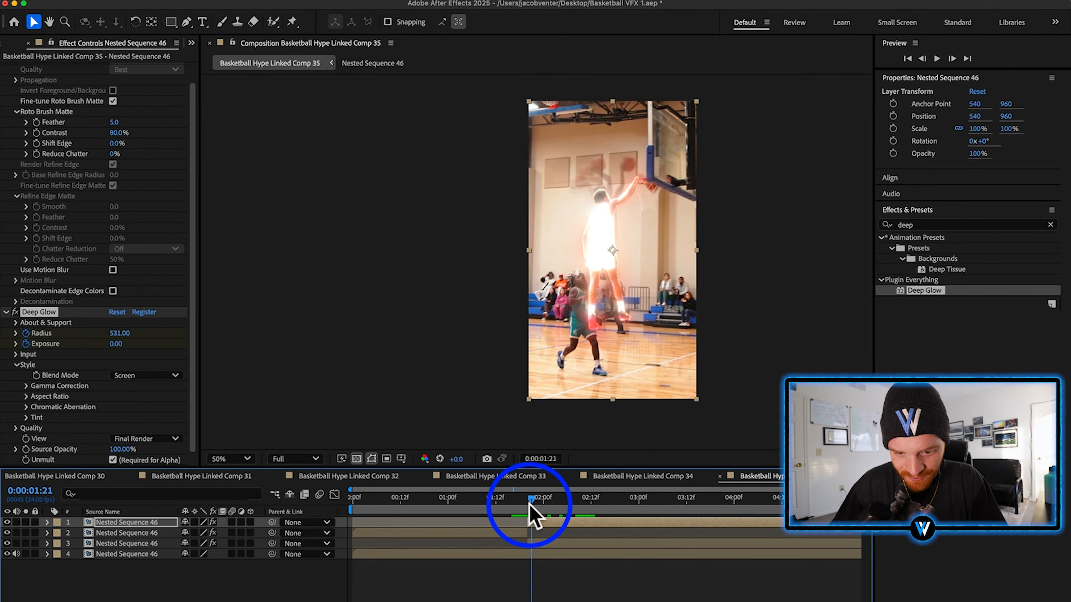
drag(533, 505, 555, 505)
key(space)
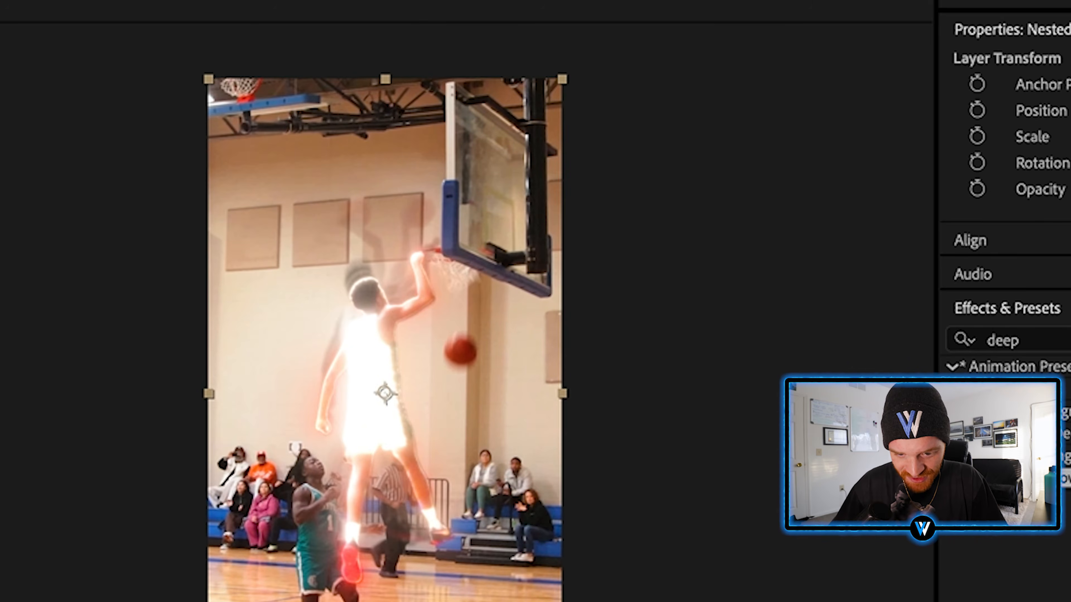
click(552, 506)
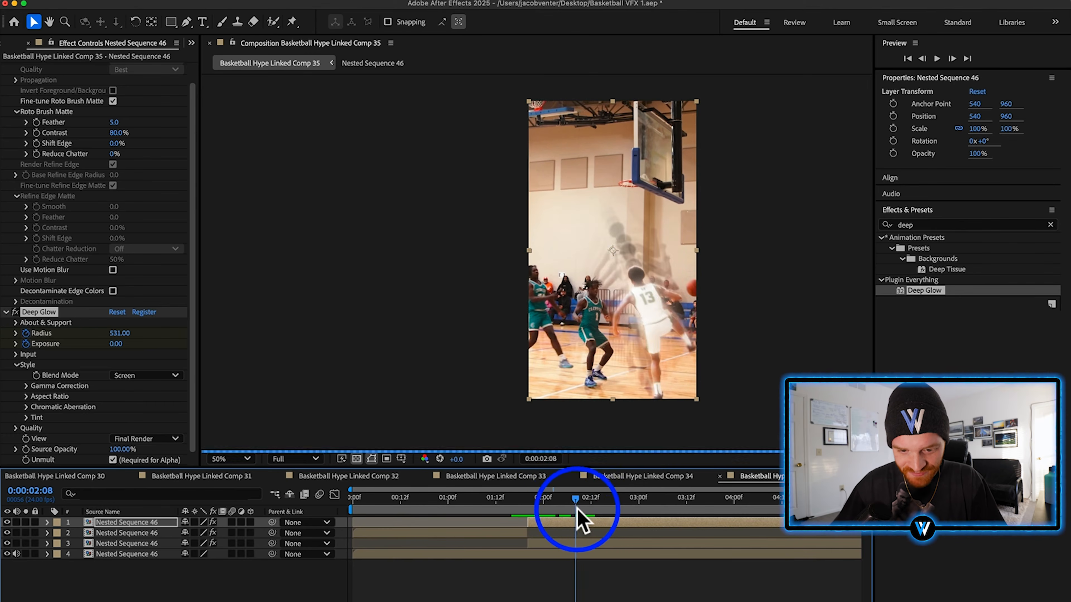
drag(576, 509, 542, 524)
key(space)
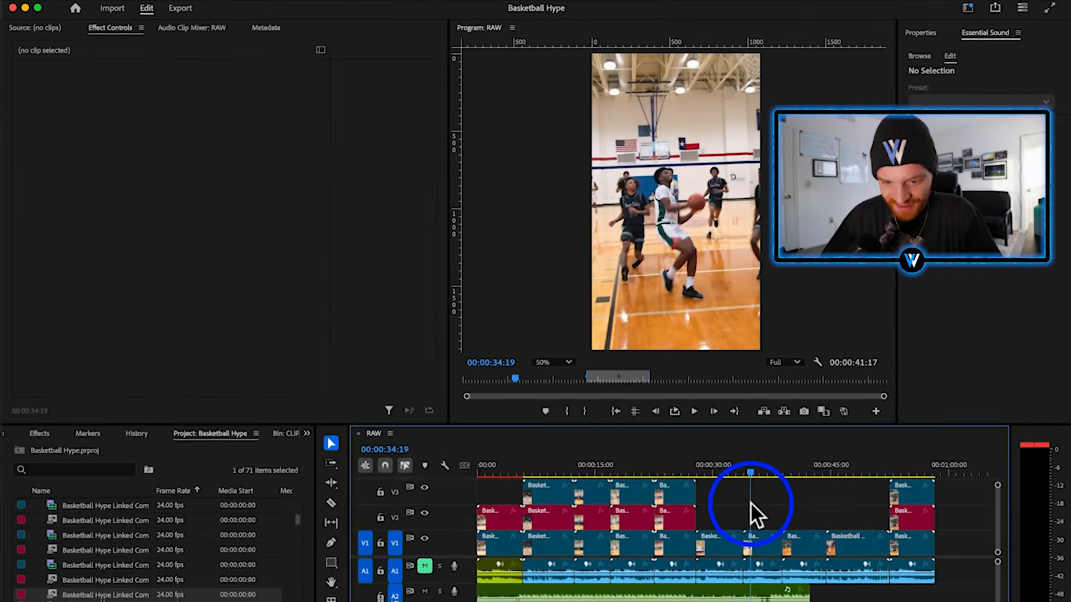
Switch to Premiere Pro and duplicate Basketball Clip_005.mp4 from track V1 onto V2 directly above it.
click(754, 503)
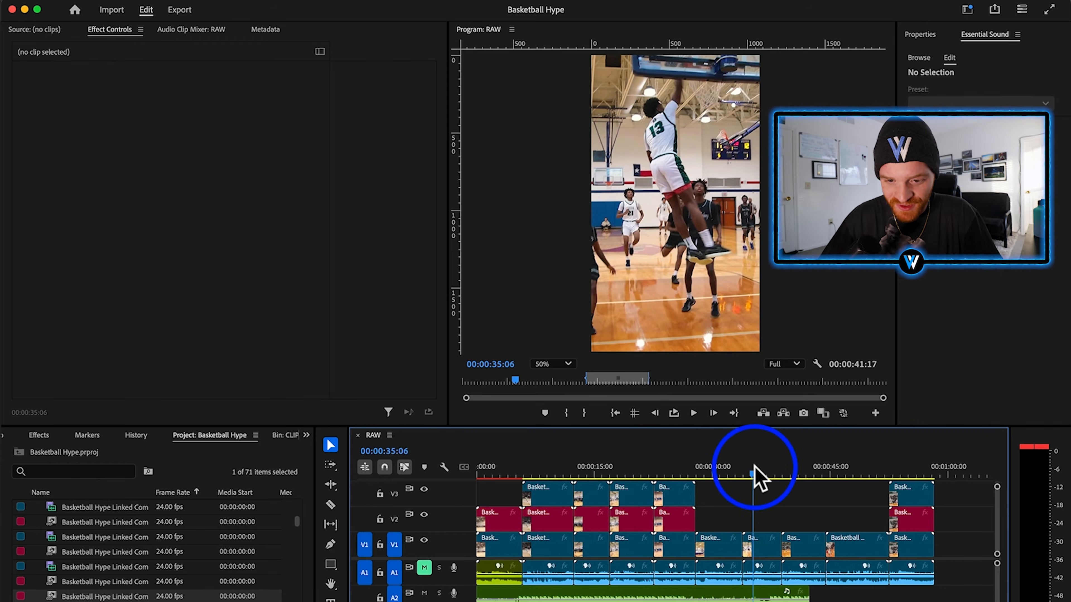
click(755, 473)
click(759, 548)
key(z)
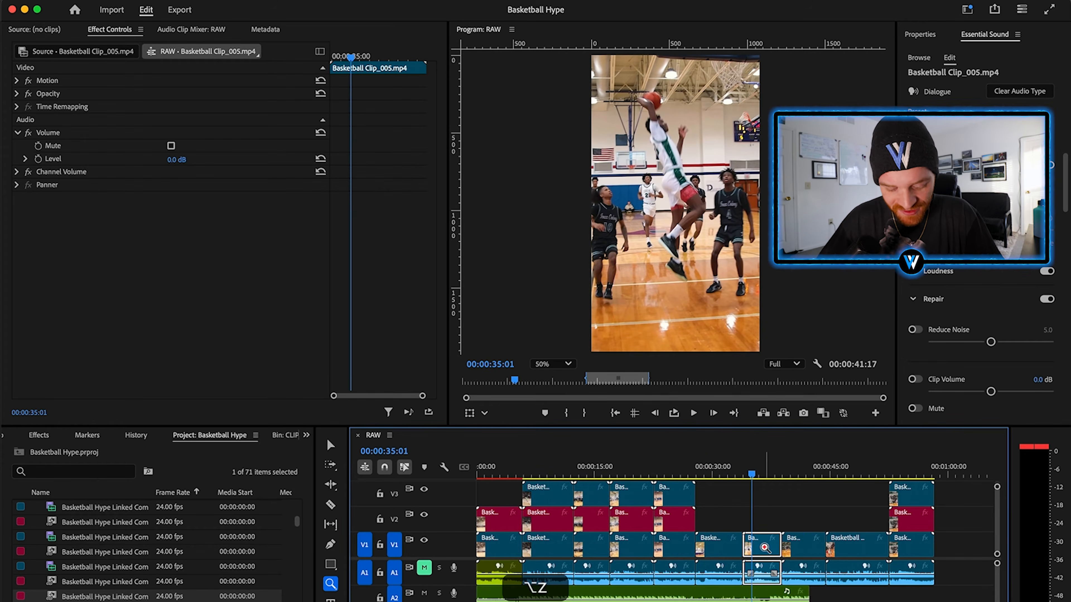
key(v)
mouse_move(765, 548)
mouse_down()
mouse_move(777, 509)
mouse_move(761, 527)
mouse_up()
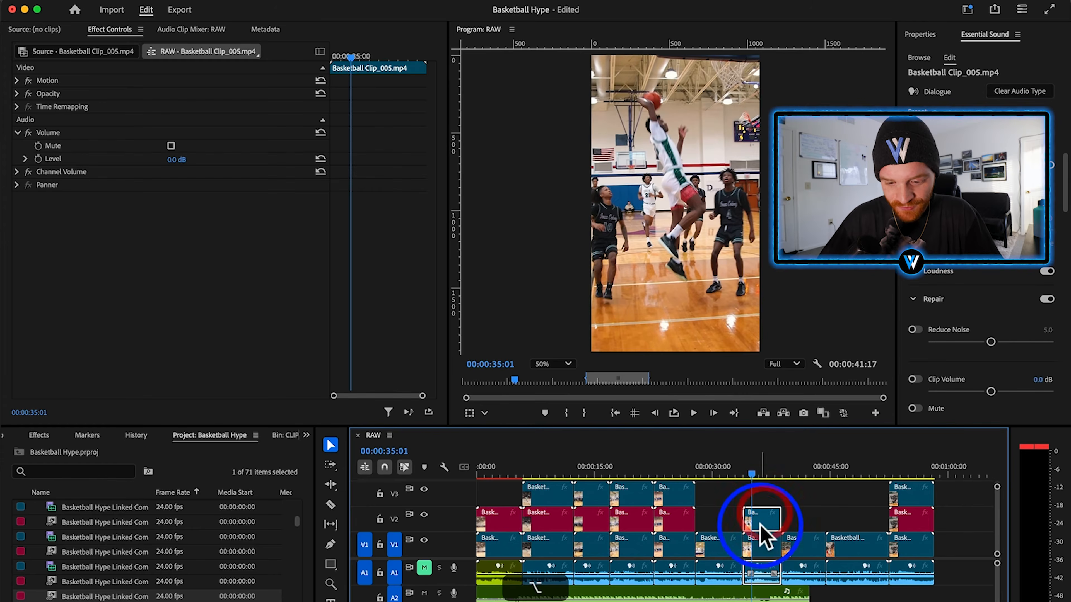
Nest the copied clip on V2 and replace the nested sequence with an After Effects composition.
right_click(761, 528)
scroll(824, 565, down, 5)
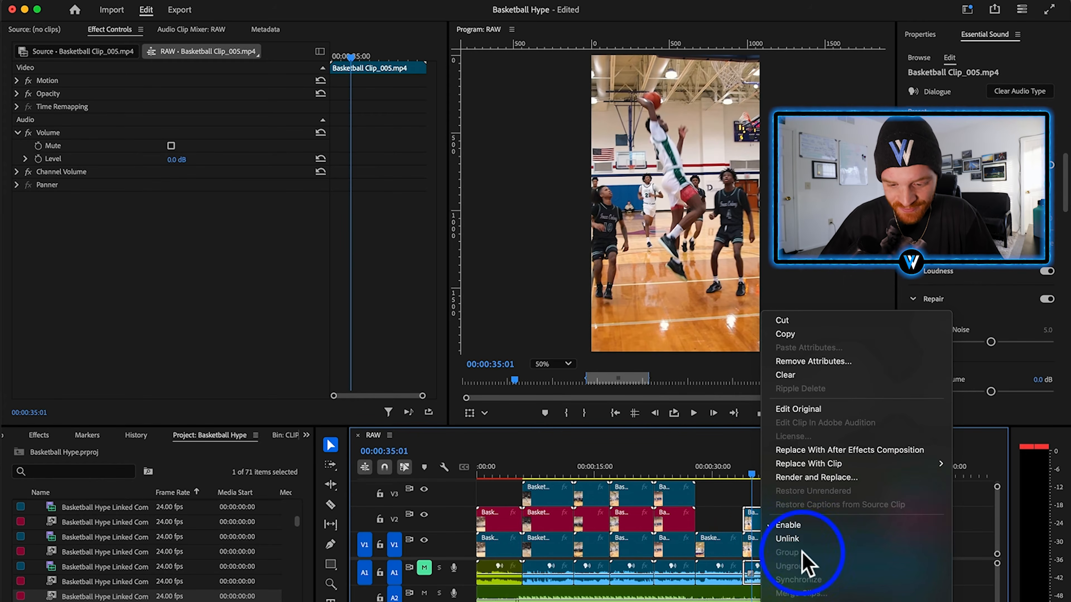
click(791, 598)
click(600, 354)
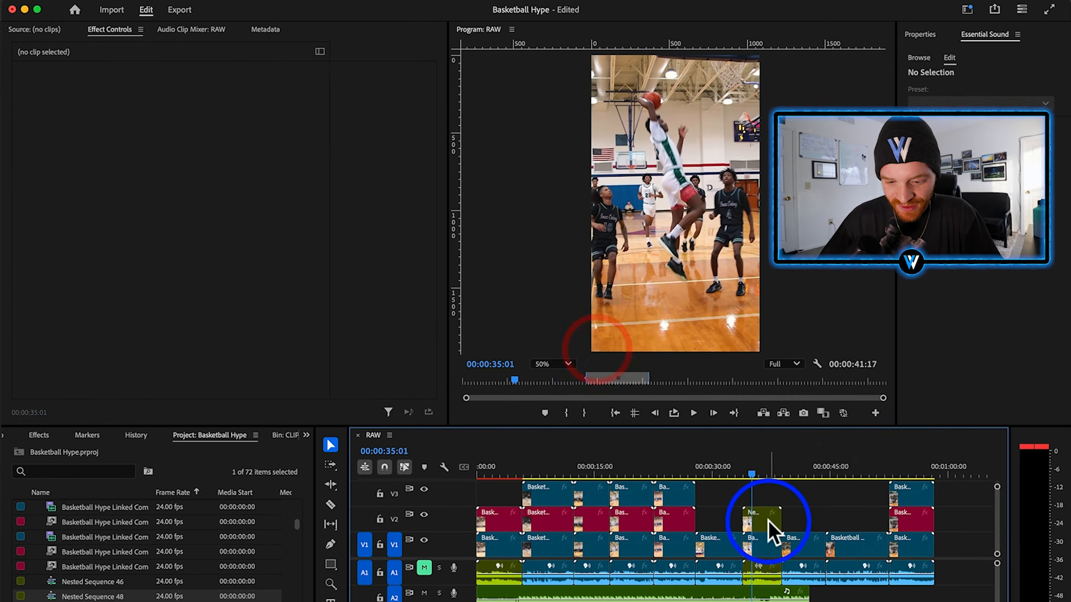
click(761, 525)
right_click(765, 526)
scroll(789, 570, down, 5)
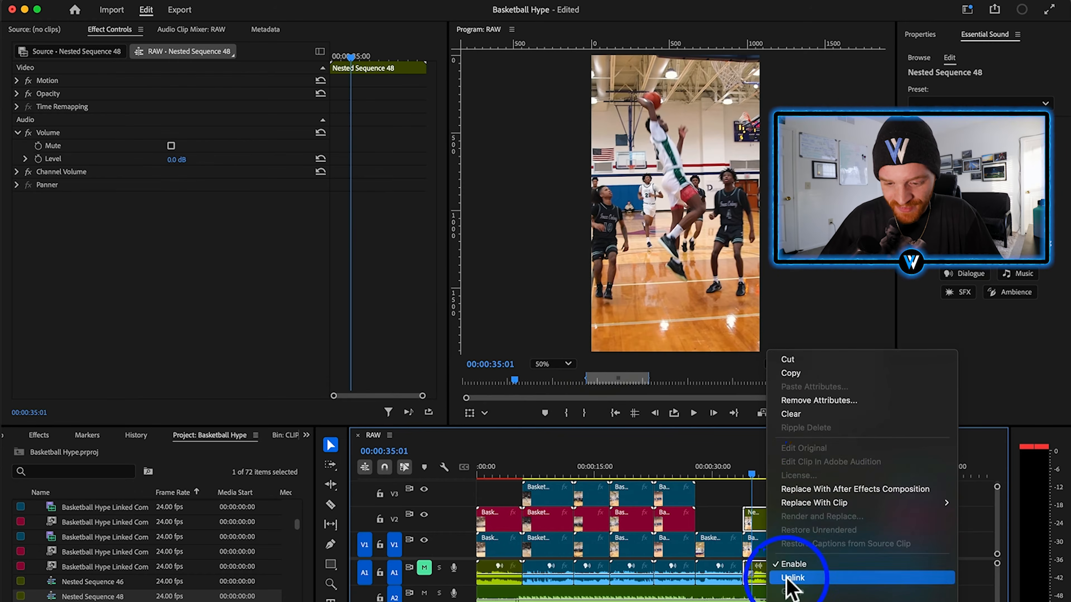
click(819, 476)
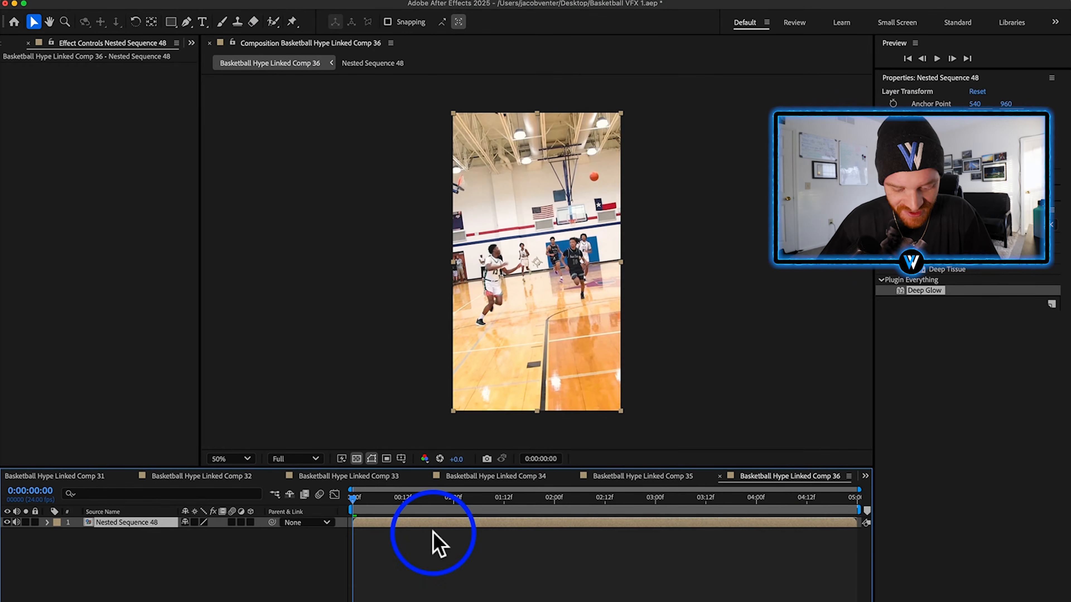
Duplicate the Nested Sequence 48 layer, isolate the player in jersey 13 on the top copy with Roto Brush, and check the cutout.
key(super+d)
click(272, 22)
double_click(492, 264)
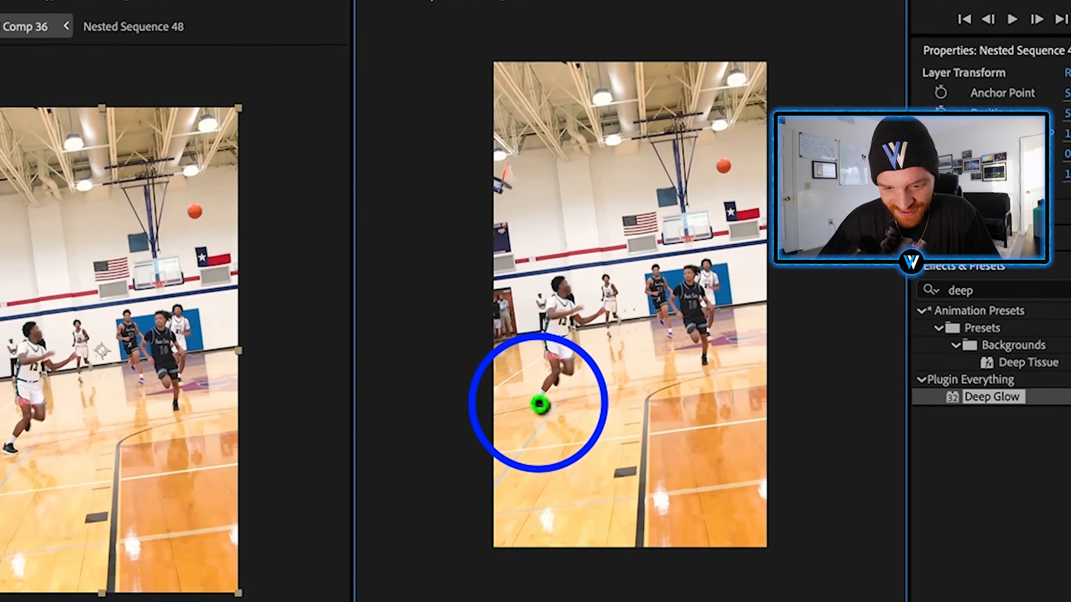
drag(647, 298, 660, 267)
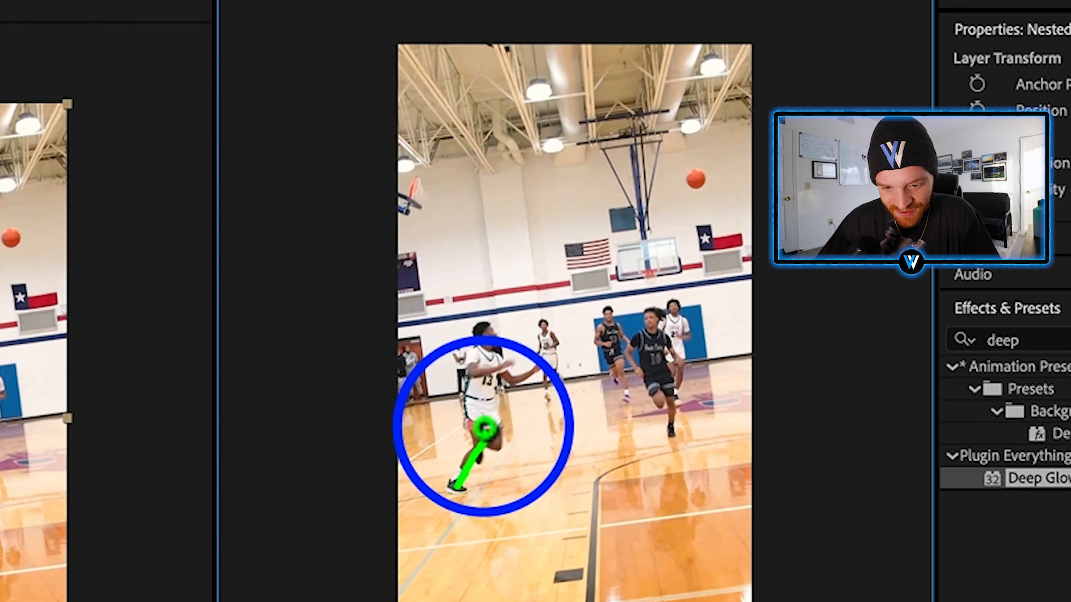
mouse_move(485, 426)
mouse_down()
mouse_move(471, 360)
mouse_move(480, 331)
mouse_move(504, 377)
mouse_move(531, 367)
mouse_move(511, 371)
mouse_up()
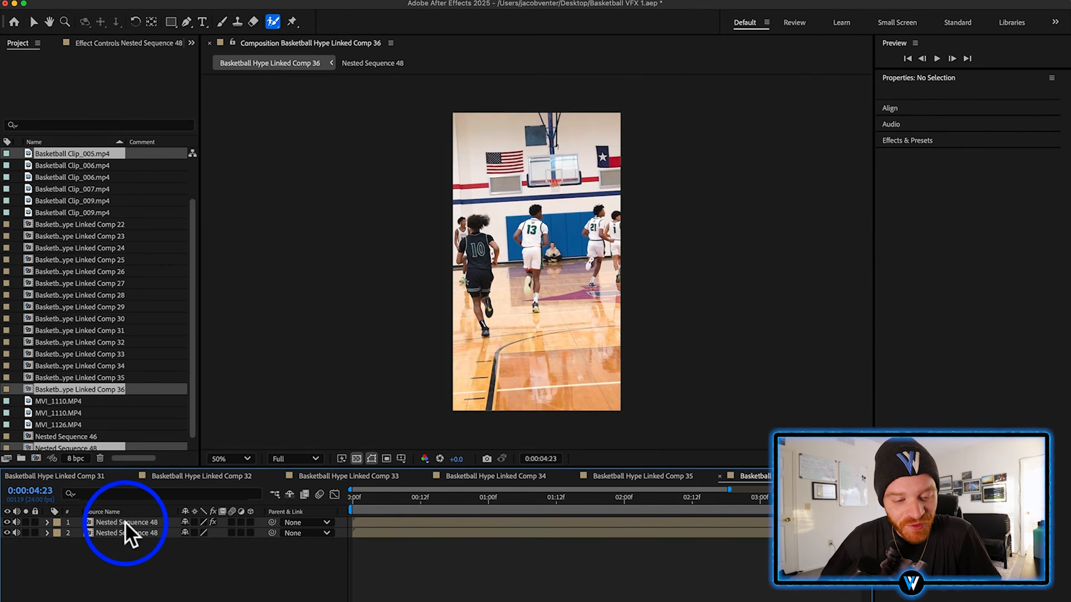
click(125, 522)
click(7, 533)
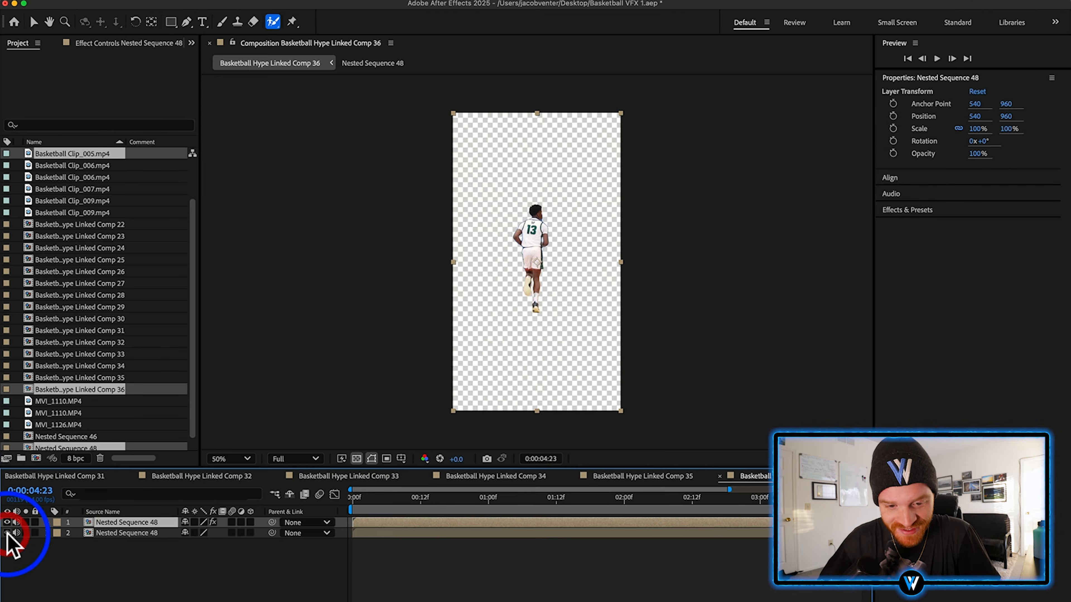
click(7, 533)
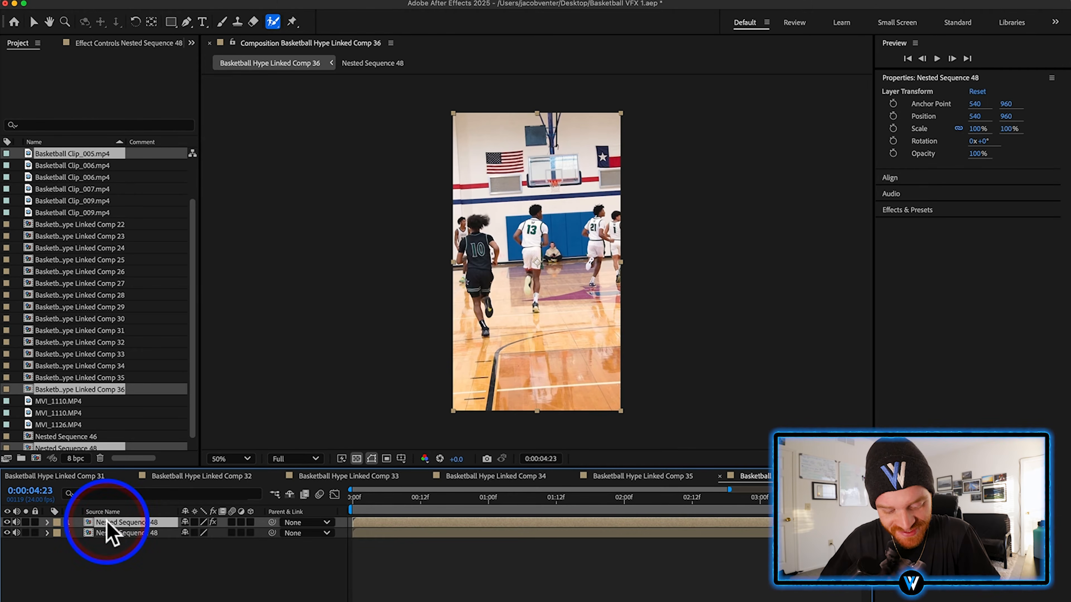
Duplicate the cutout layer and apply the Echo effect to the lower cutout copy.
key(cmd+d)
click(421, 534)
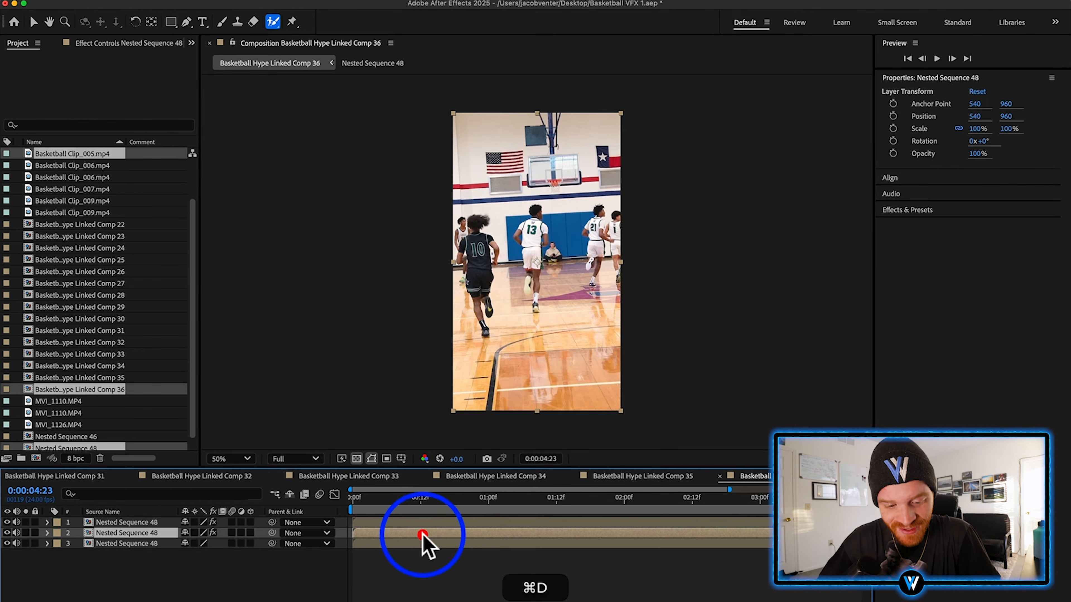
click(911, 210)
click(1050, 225)
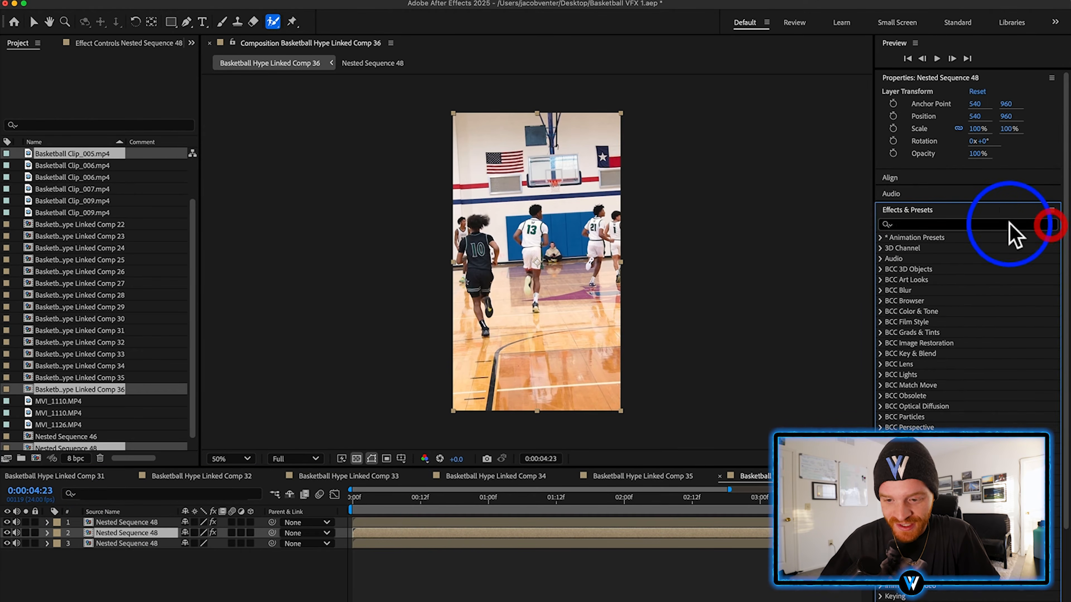
text(echo)
drag(913, 280, 342, 533)
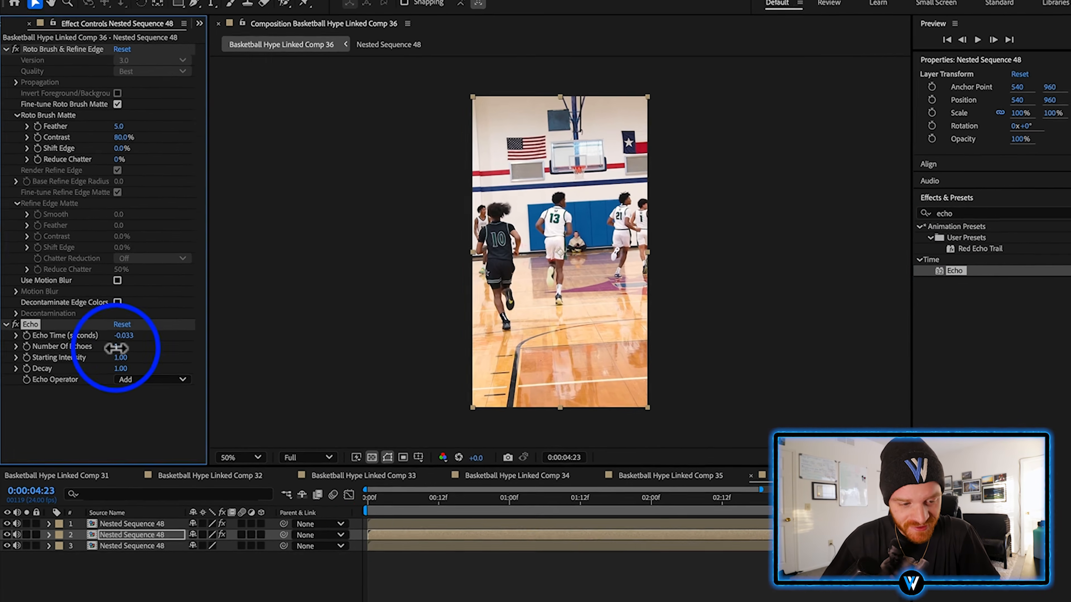
Set the Echo to 8 echoes, Starting Intensity 0.90, Decay 0.70 and the Screen operator.
drag(116, 348, 123, 356)
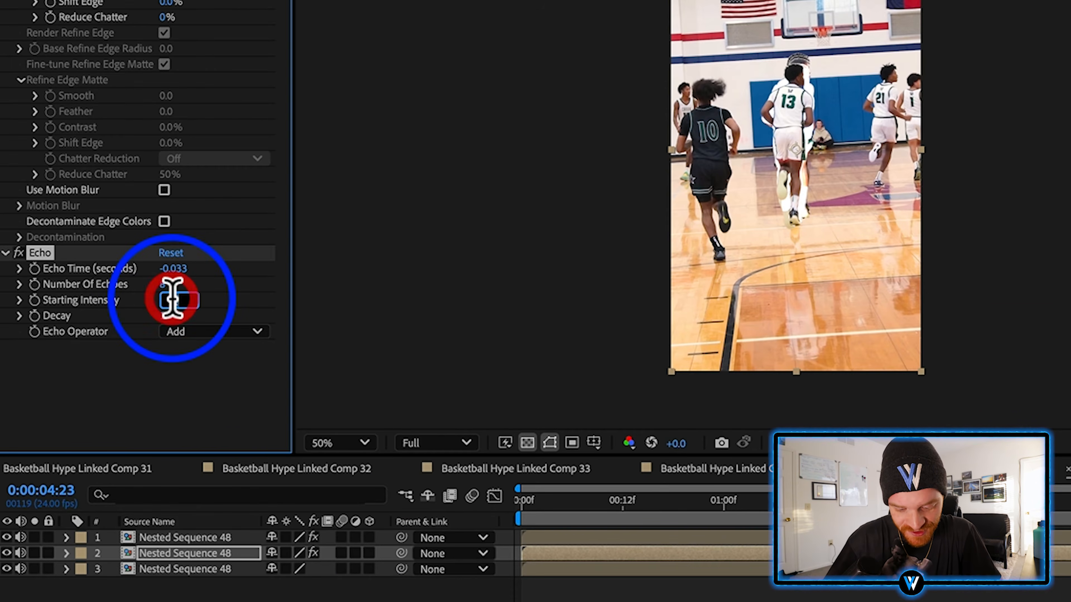
text(0.9)
key(Return)
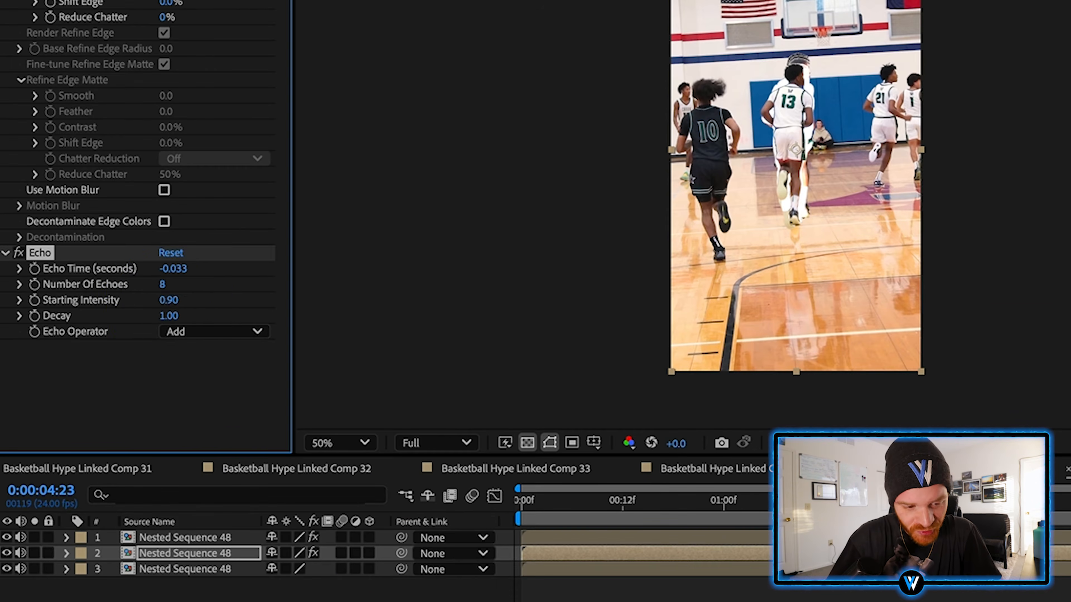
click(170, 316)
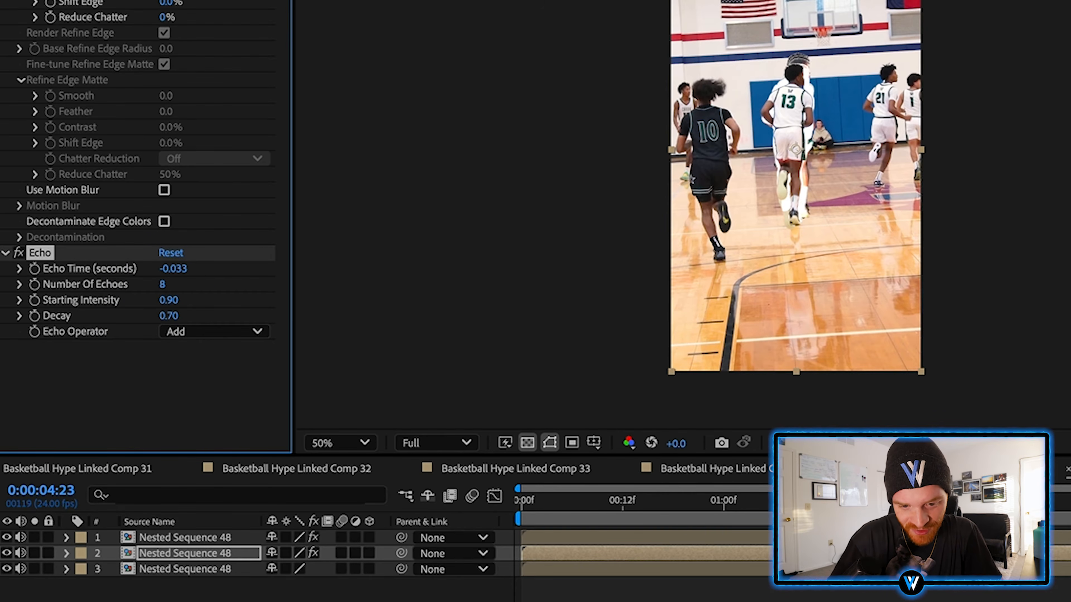
click(204, 332)
click(216, 416)
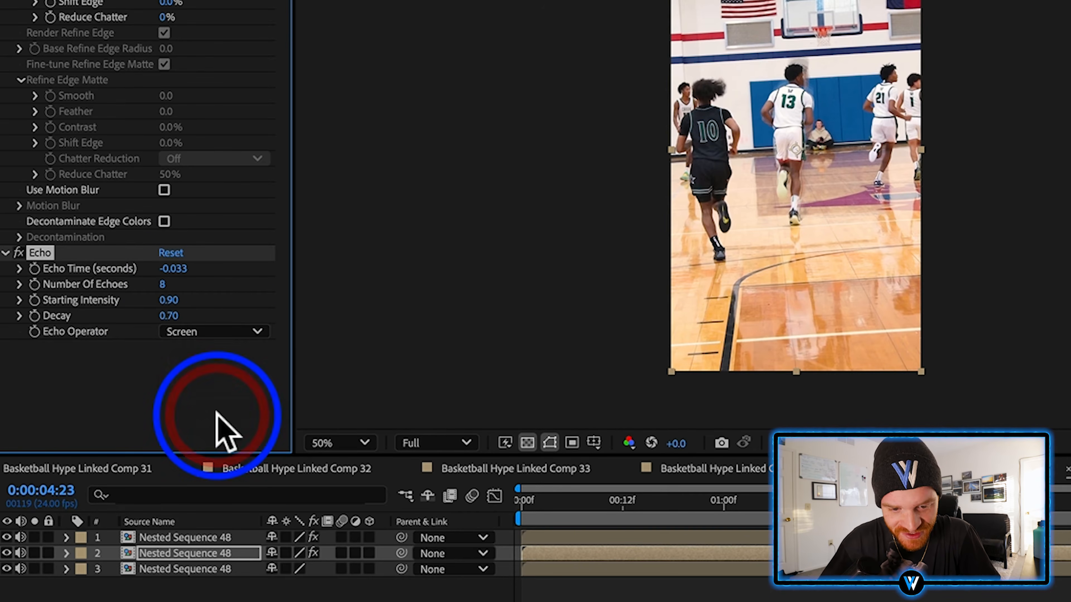
Go to 0:00:01:04 and apply Gaussian Blur to the Echo layer with Blurriness 11.6.
click(759, 516)
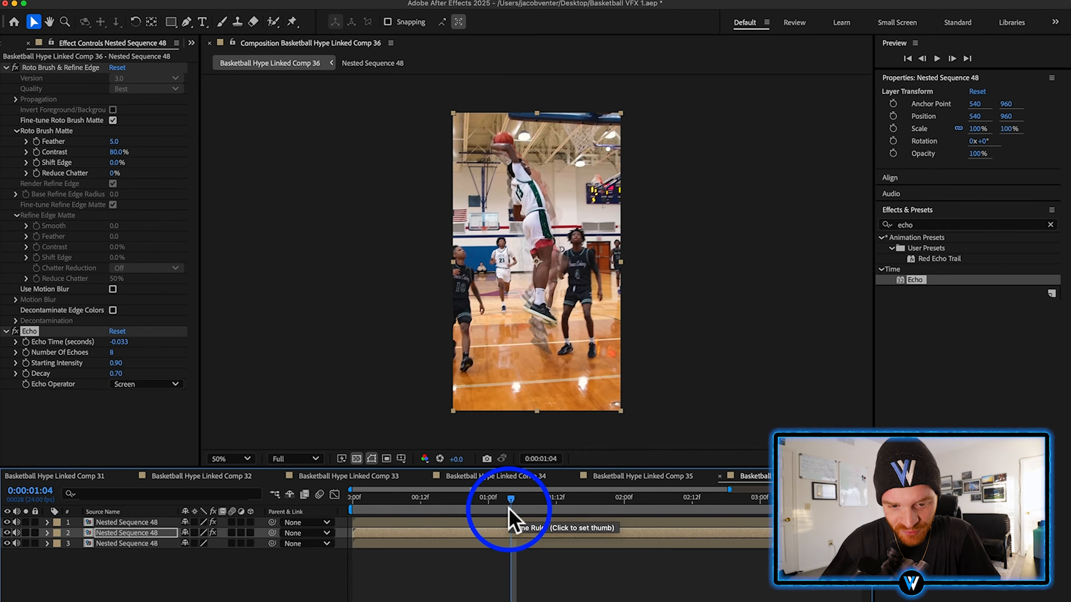
click(1051, 225)
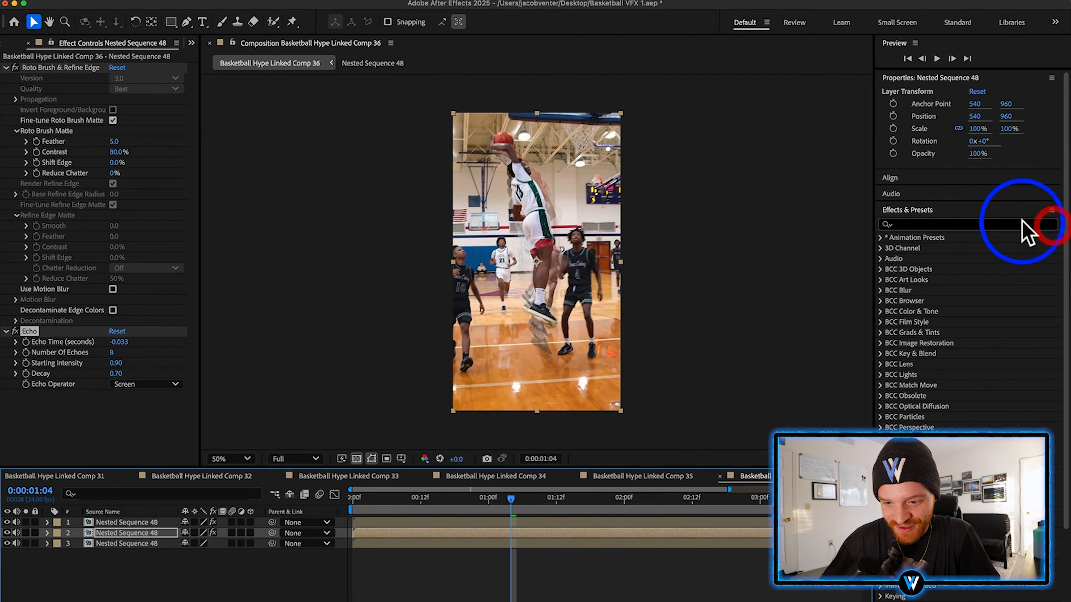
text(gaus)
drag(942, 269, 539, 532)
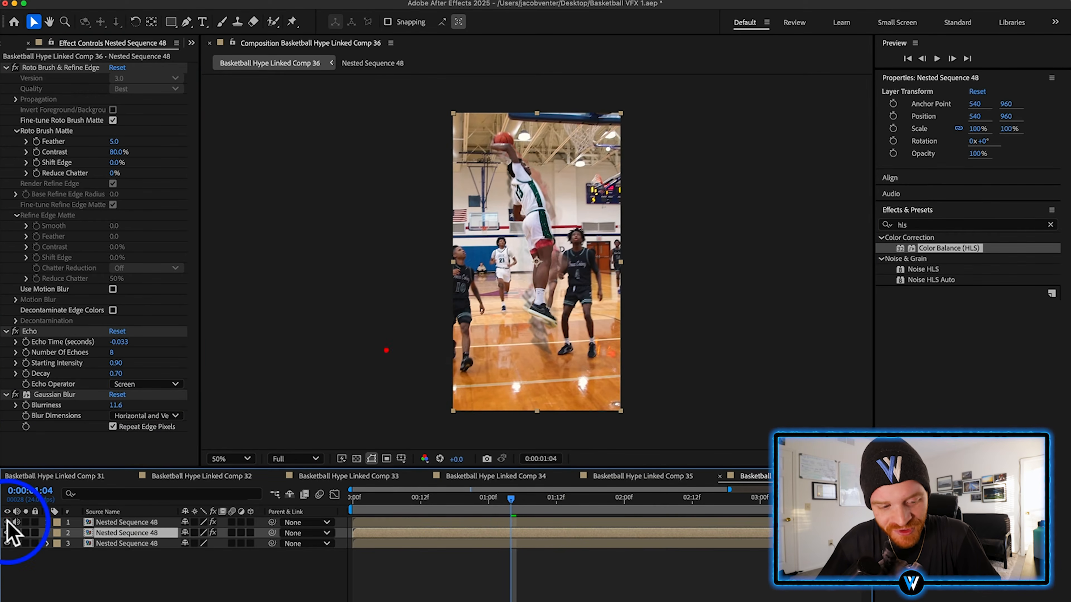
Hide the top cutout and the background layer, and apply Lumetri Color to the Echo layer.
click(7, 522)
click(7, 543)
click(548, 228)
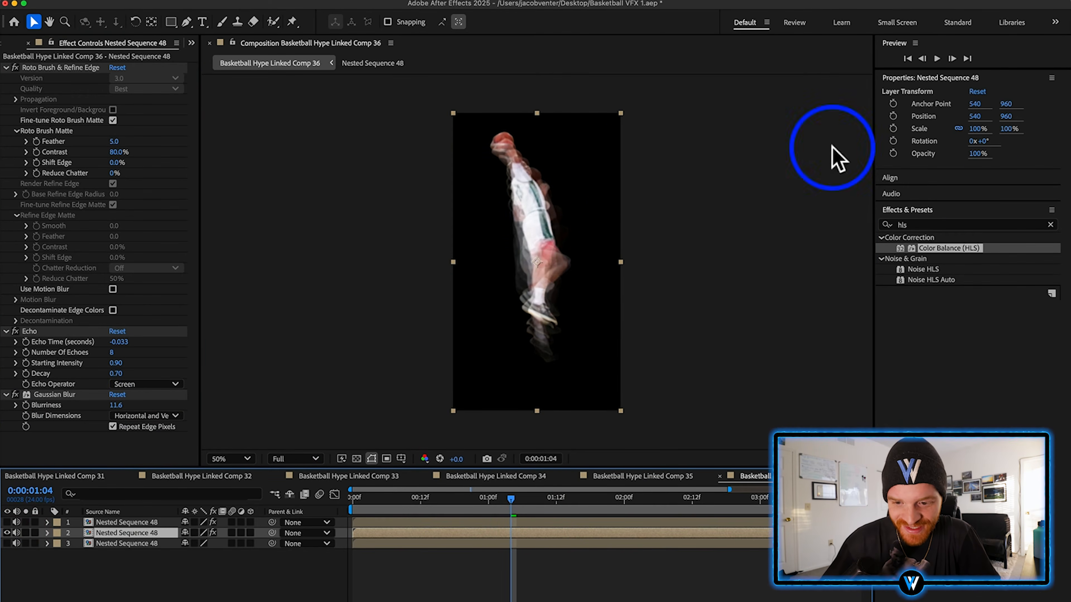
click(1051, 225)
text(lu)
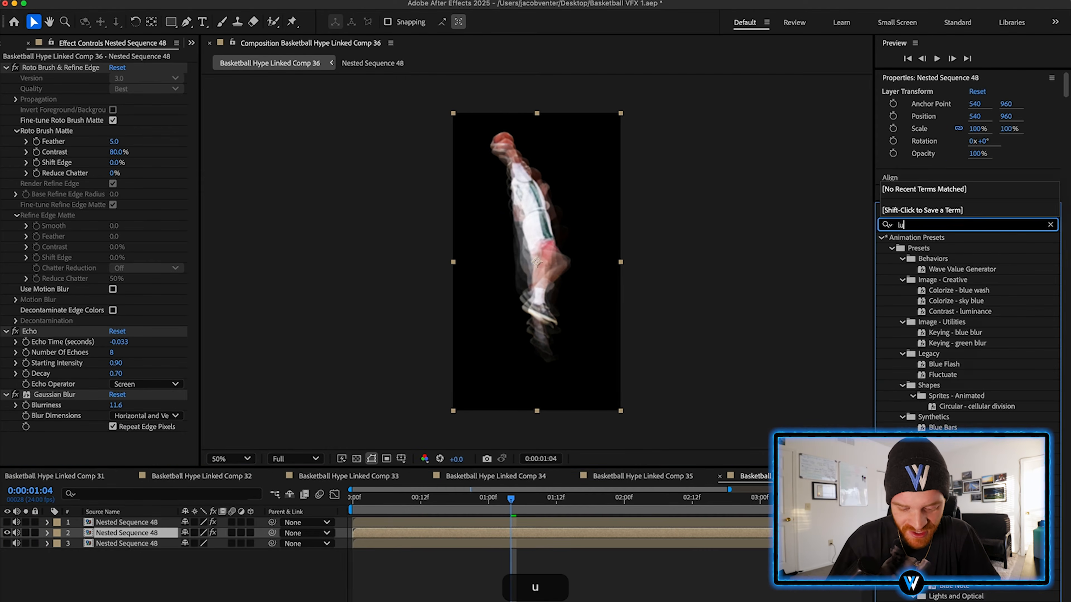
text(metri)
drag(944, 249, 524, 534)
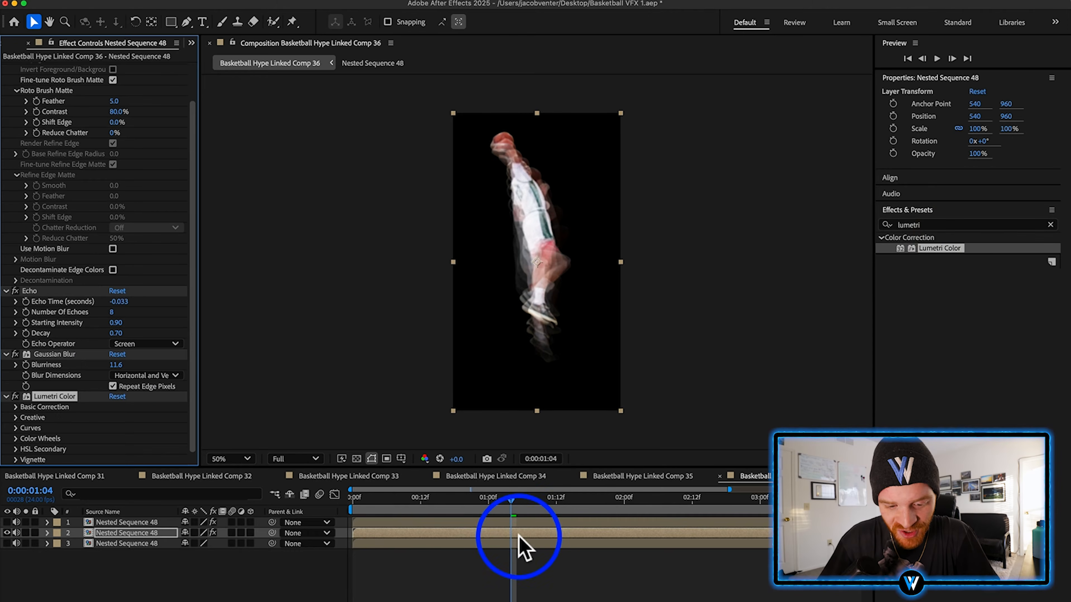
Set the Echo layer's Lumetri Temperature to 300 and Saturation to 288 in Basic Correction.
click(519, 535)
click(22, 407)
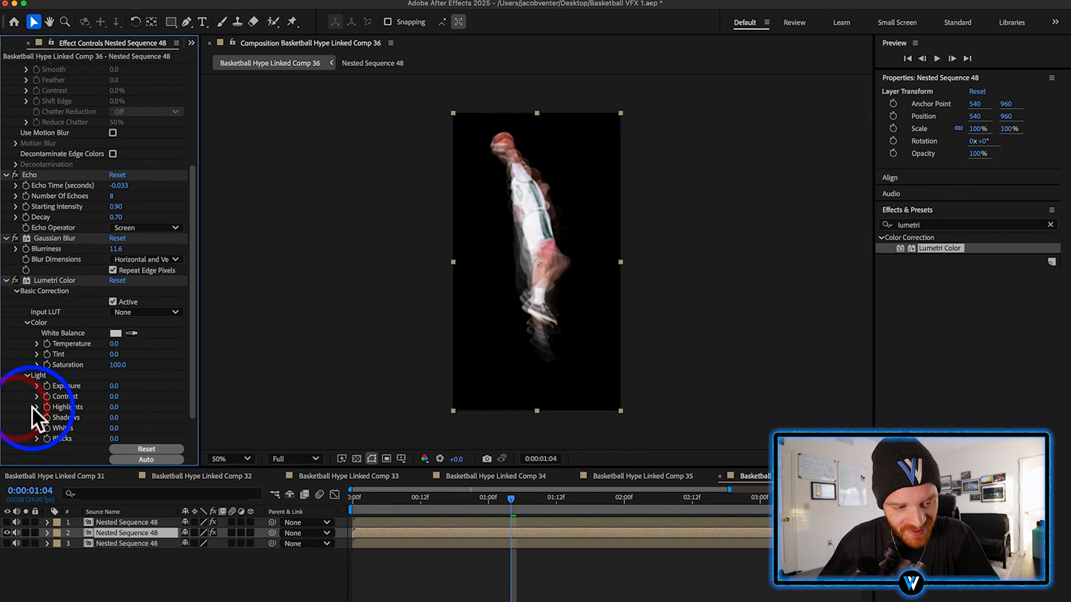
scroll(31, 407, down, 4)
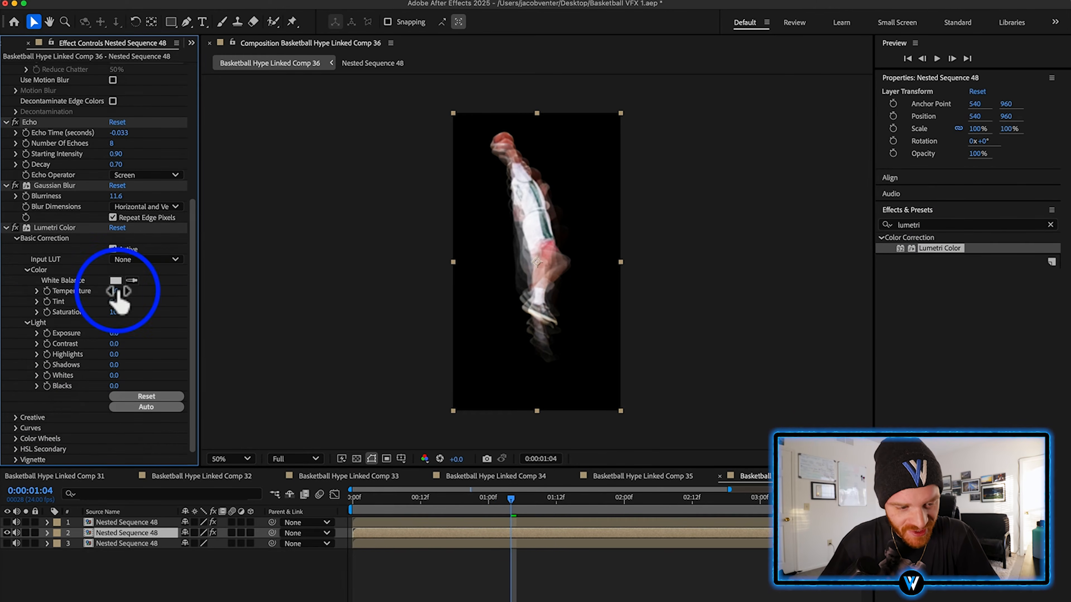
drag(117, 291, 497, 316)
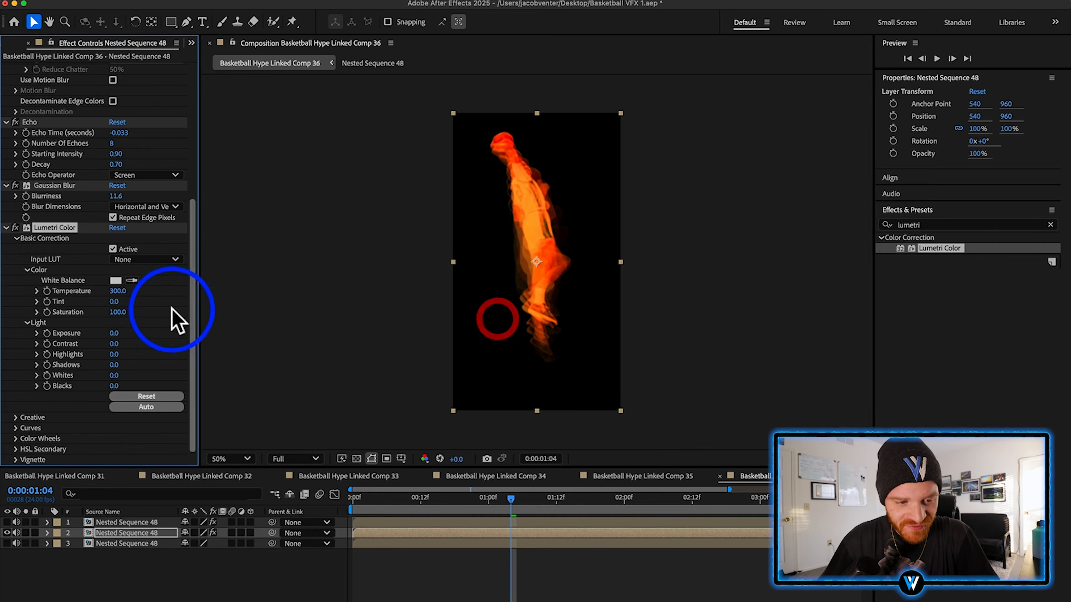
drag(123, 310, 227, 312)
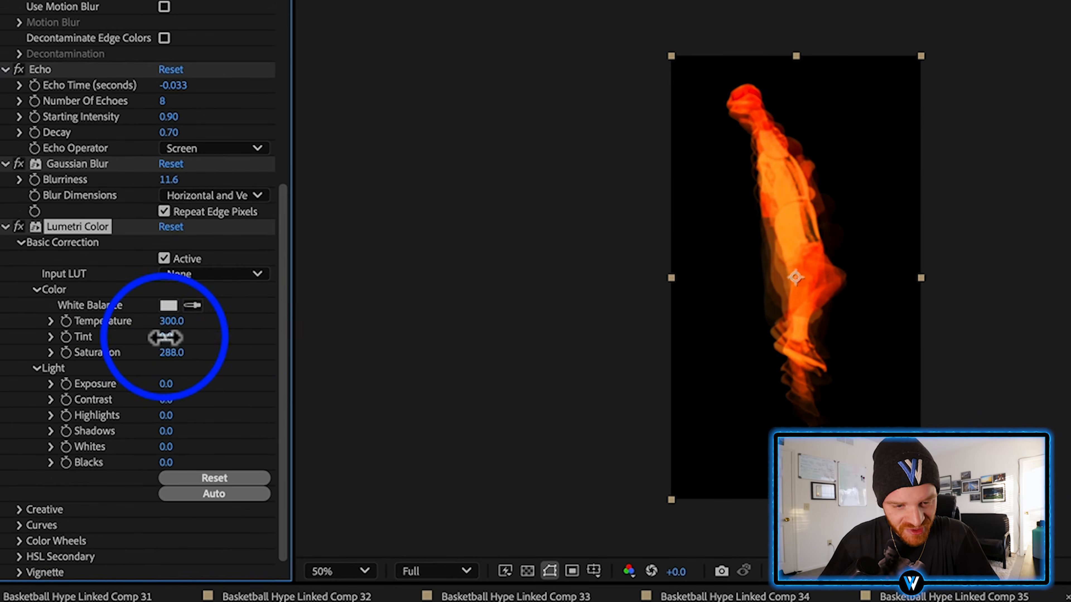
Set the Echo layer's Lumetri Tint to 250 and make the background and top cutout layers visible.
drag(112, 303, 202, 303)
drag(298, 339, 382, 343)
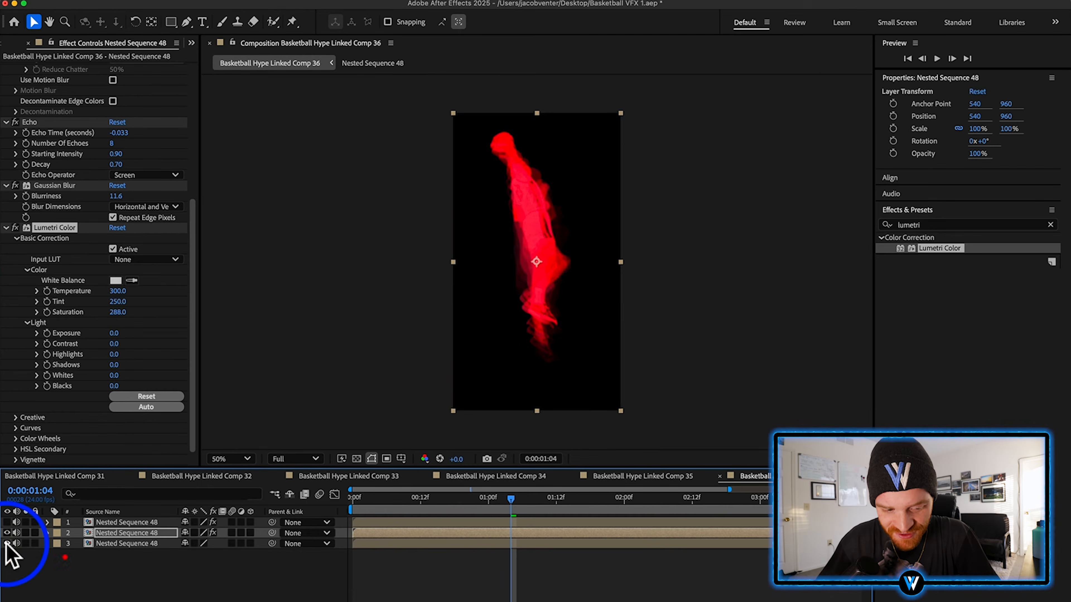
click(7, 544)
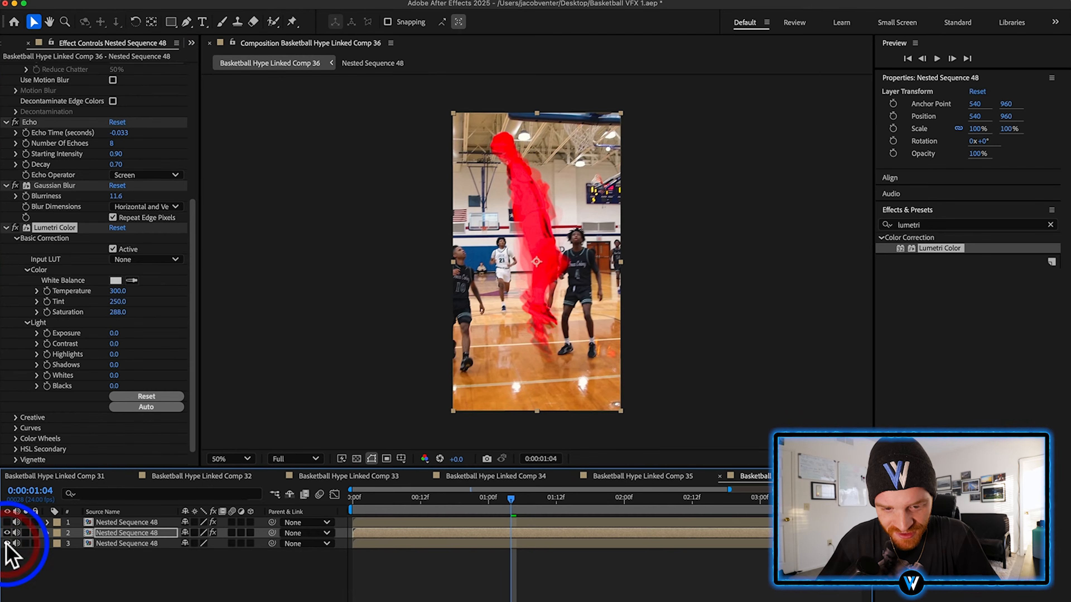
click(7, 533)
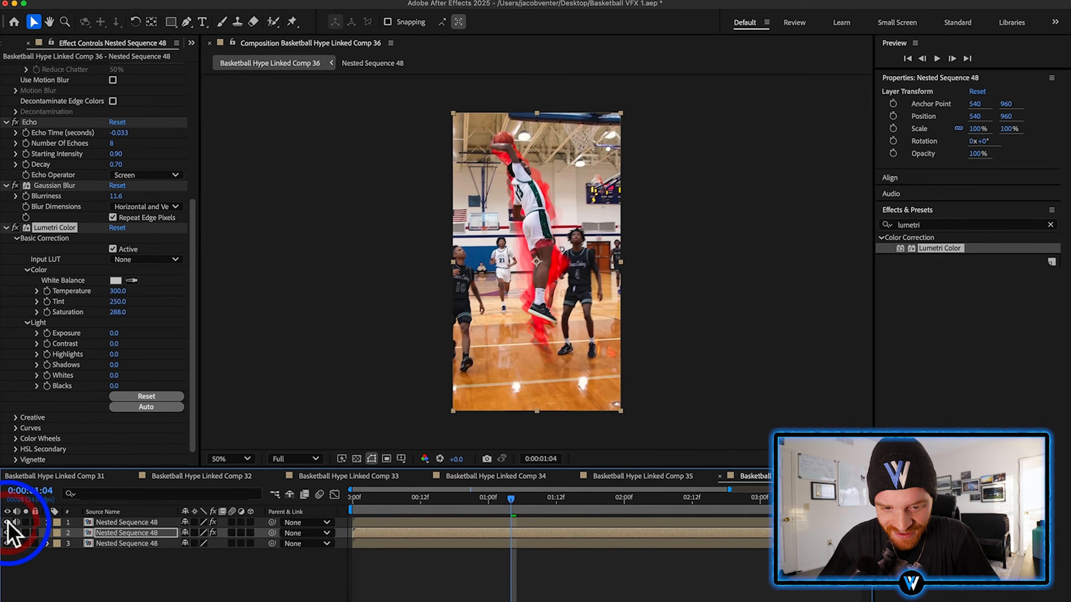
Go to 0:00:01:20 and set the Echo layer's Gaussian Blur to Blurriness 89.5 with Vertical blur dimensions.
click(628, 582)
click(589, 500)
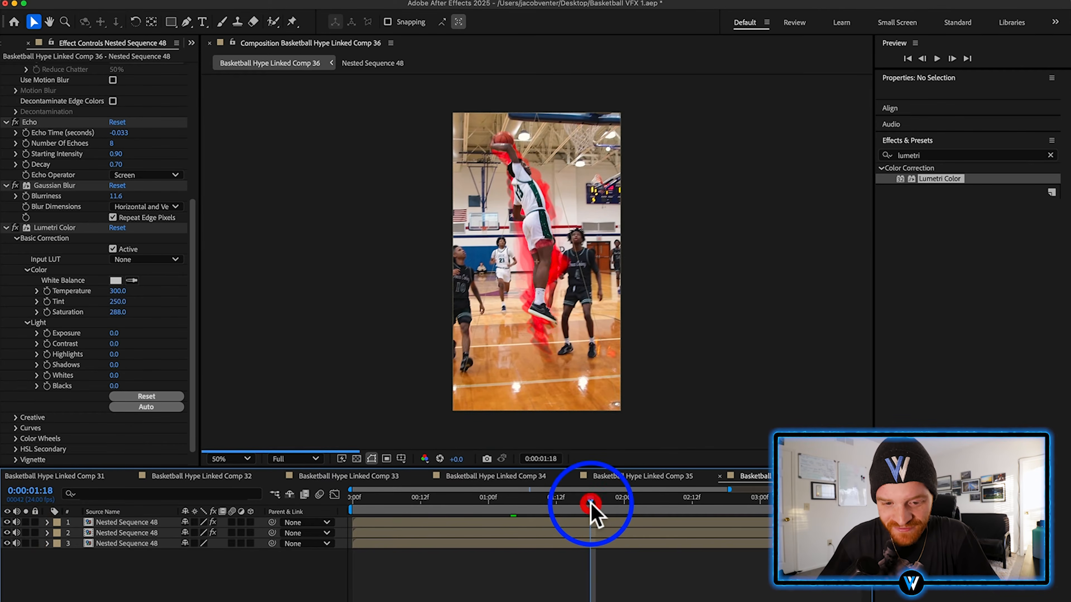
click(600, 501)
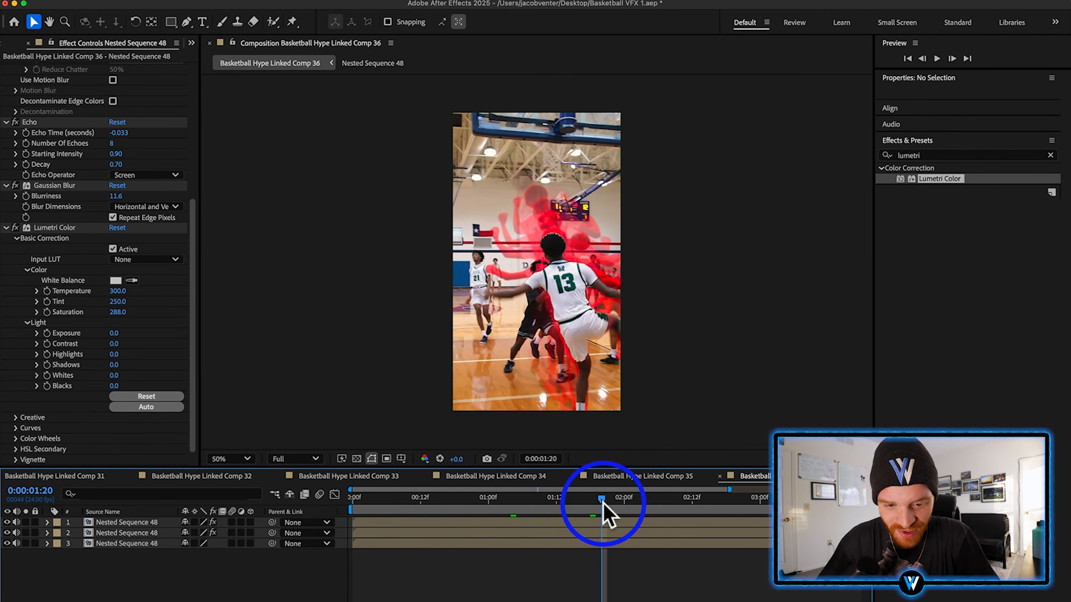
click(556, 530)
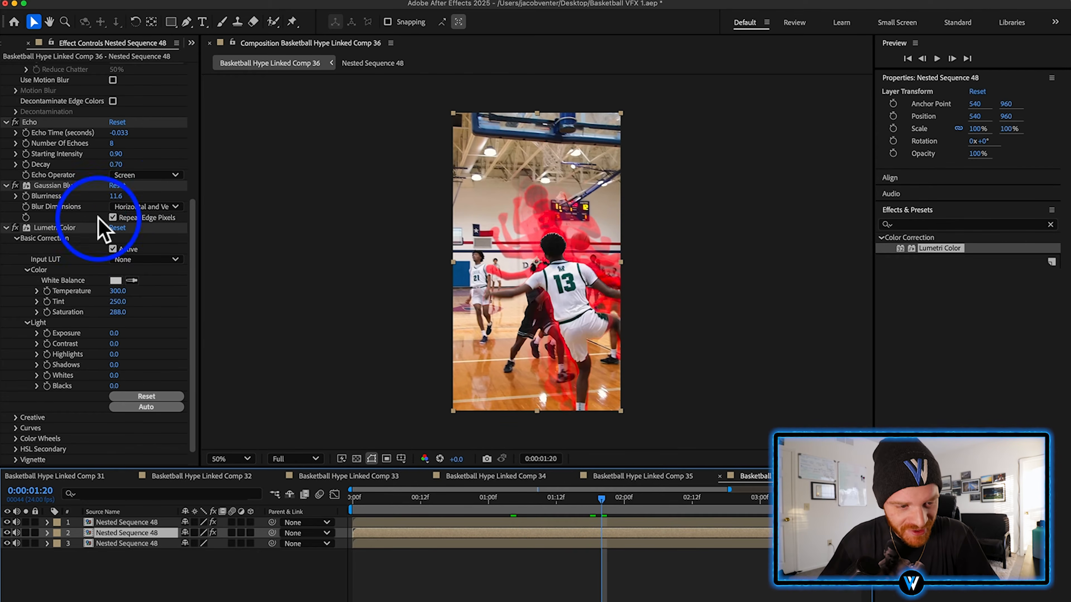
drag(115, 196, 270, 198)
click(169, 206)
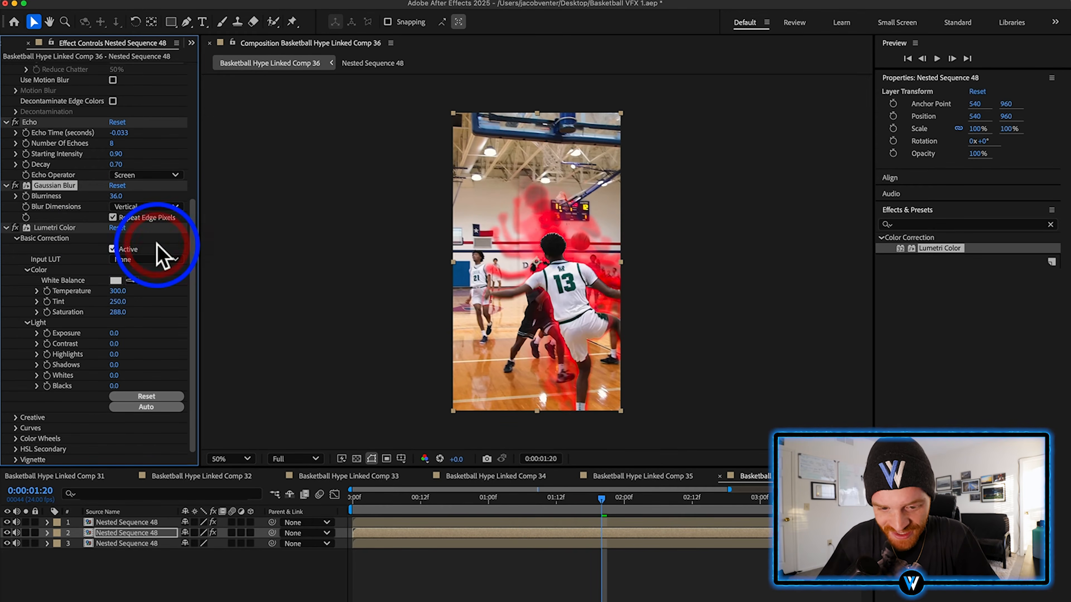
Add a 100% Opacity keyframe to the Echo layer and place it at about 0:00:01:10, at the dunk.
click(504, 529)
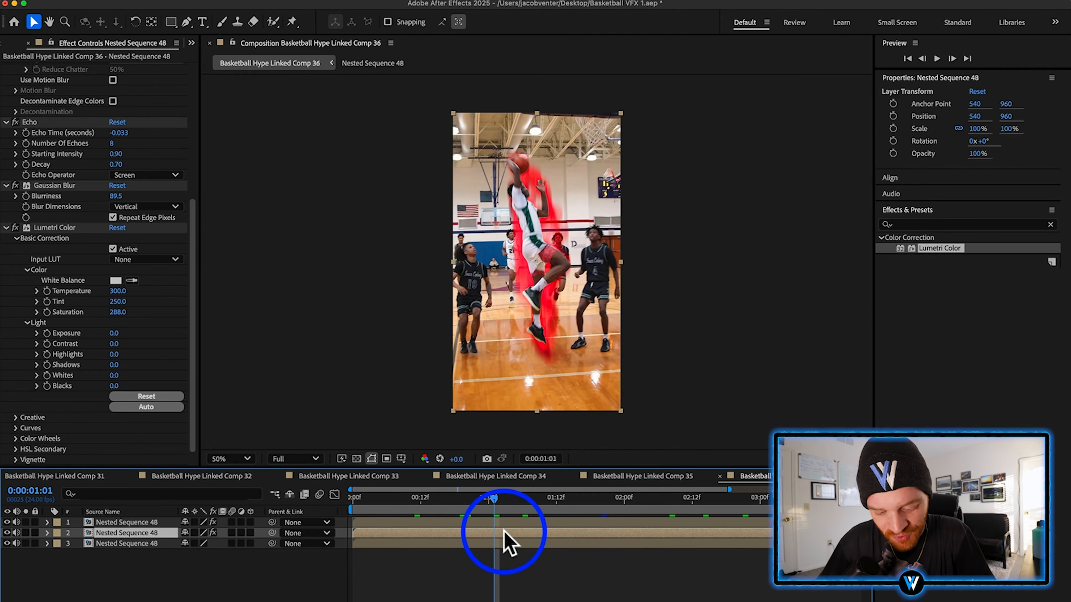
key(t)
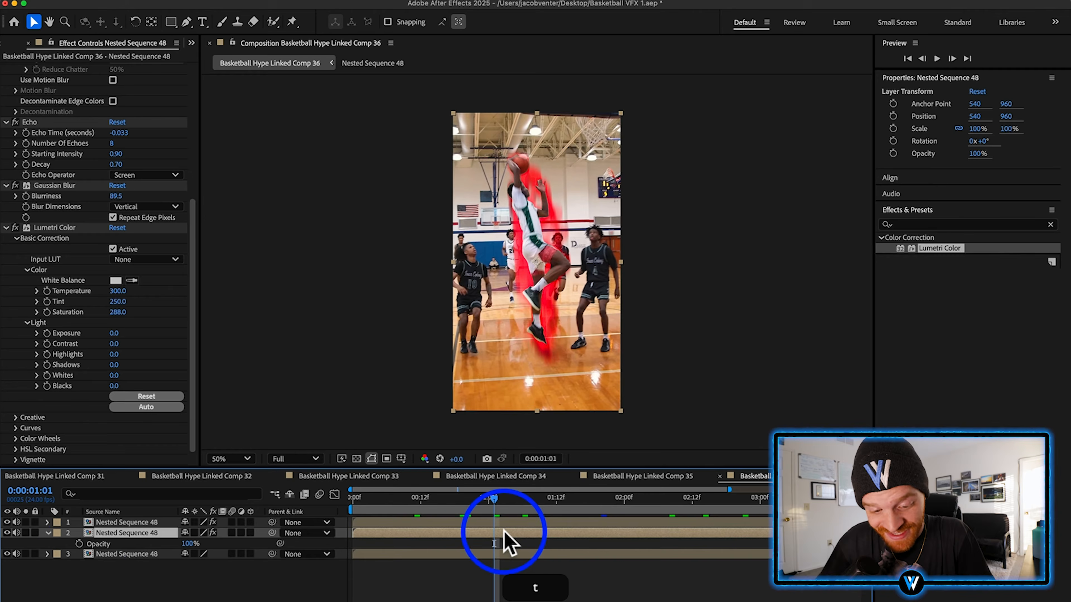
click(79, 544)
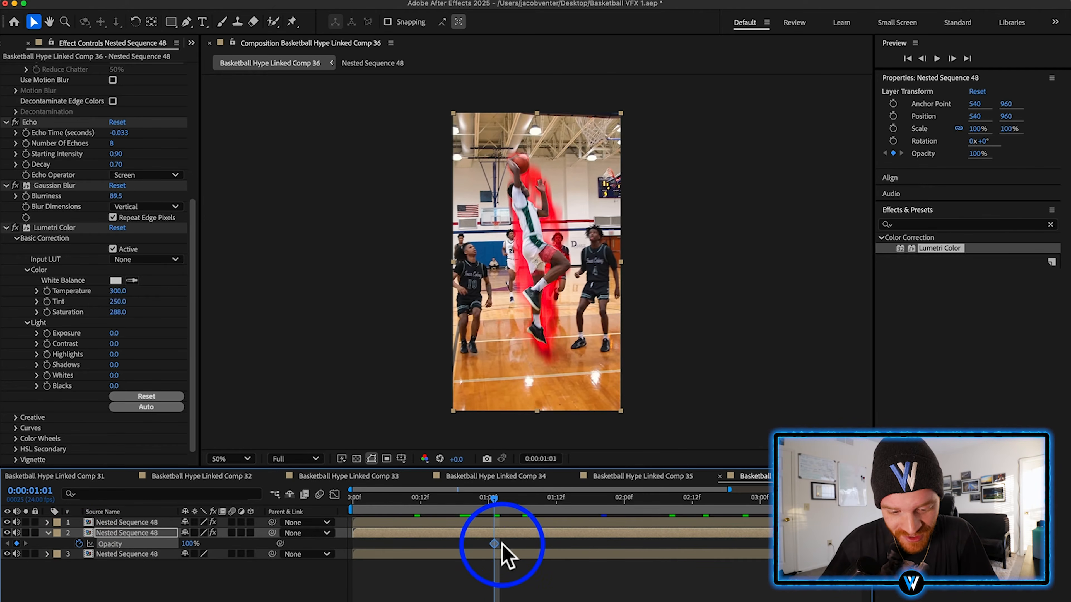
drag(609, 548, 618, 544)
click(572, 510)
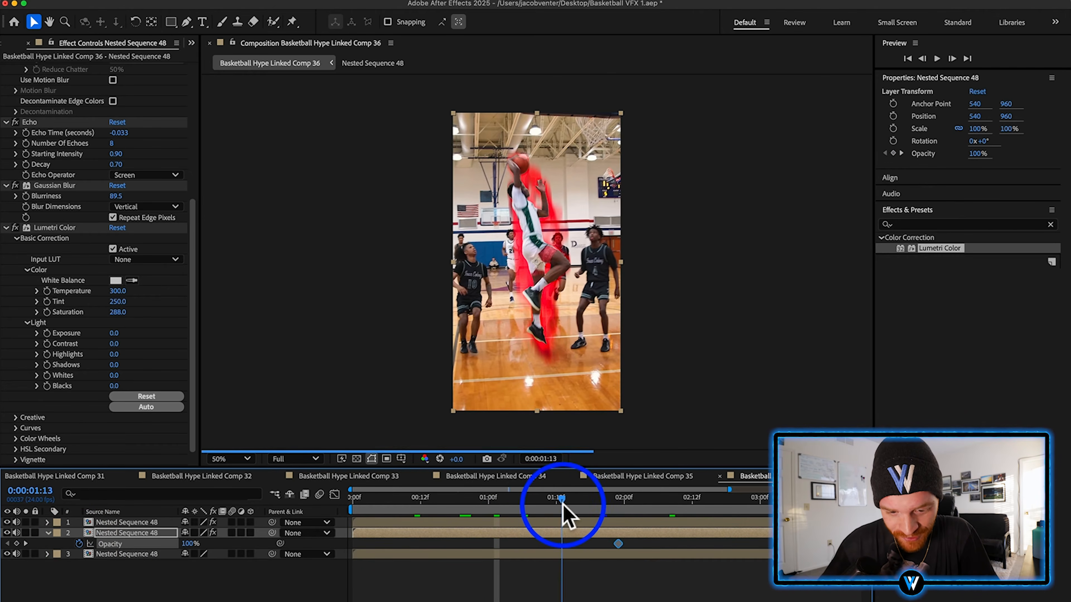
drag(573, 508, 540, 506)
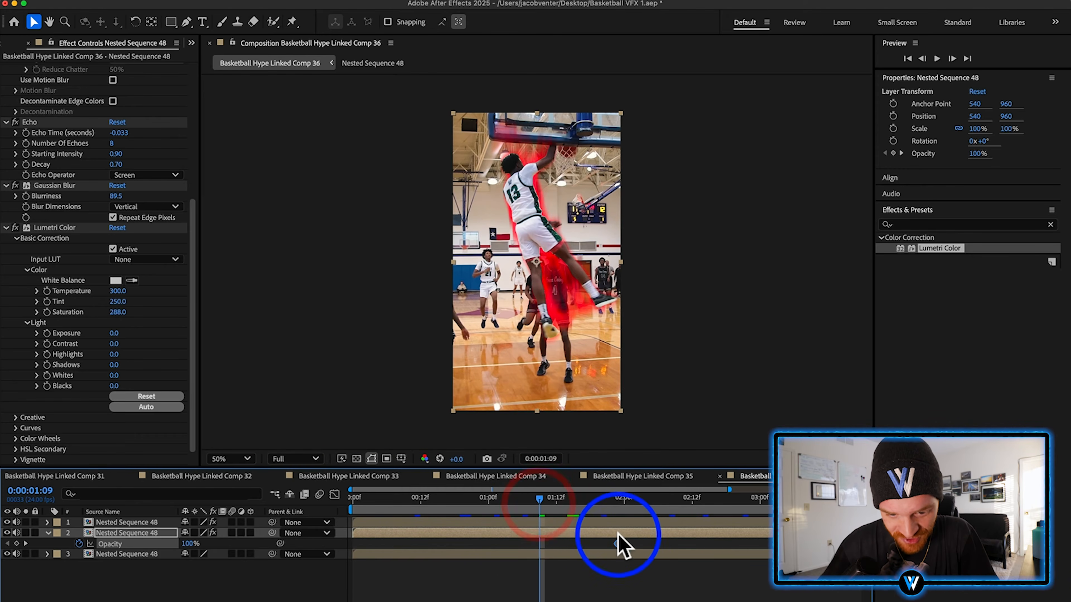
click(543, 544)
Add 0% Opacity keyframes to the Echo layer at 0:00:00:00 and 0:00:03:15.
click(354, 498)
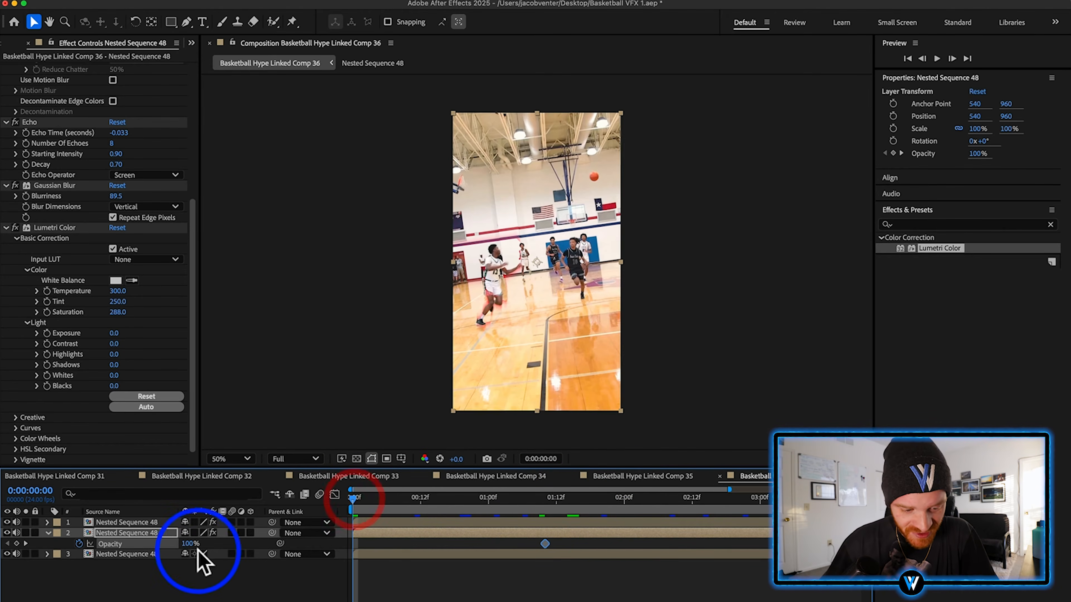
text(0)
key(Return)
drag(460, 506, 822, 520)
key(minus)
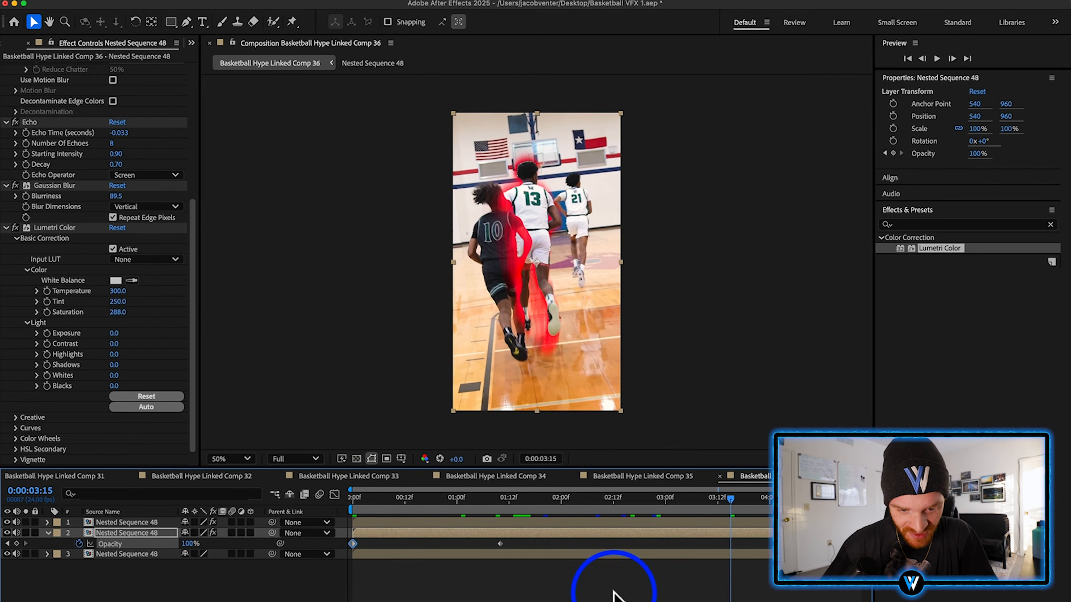
text(0)
key(Return)
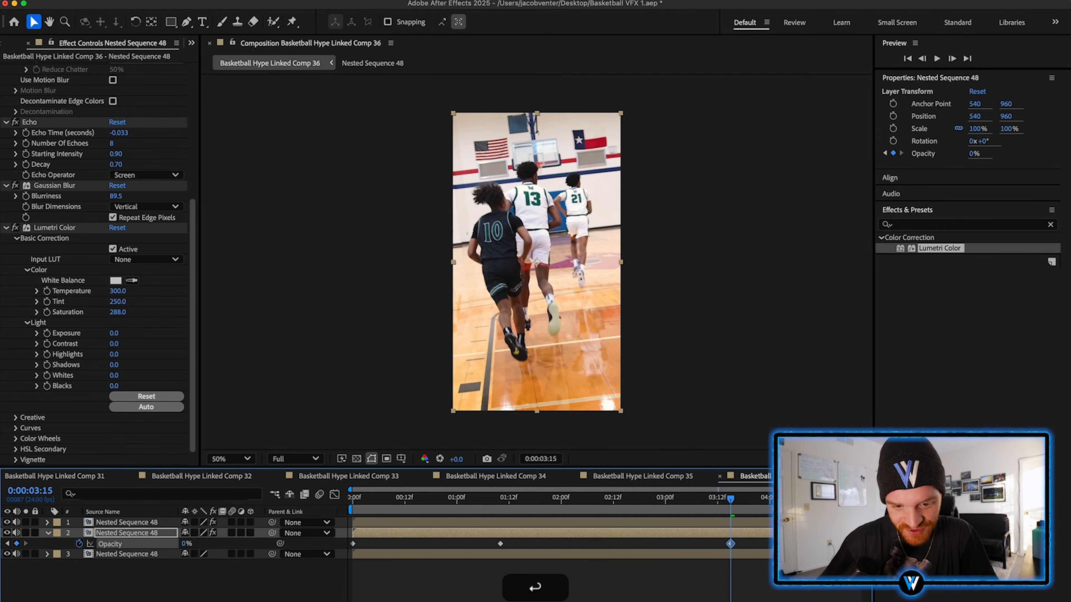
Collapse the Echo layer's properties and split the top cutout layer at 0:00:01:10.
drag(617, 514, 504, 514)
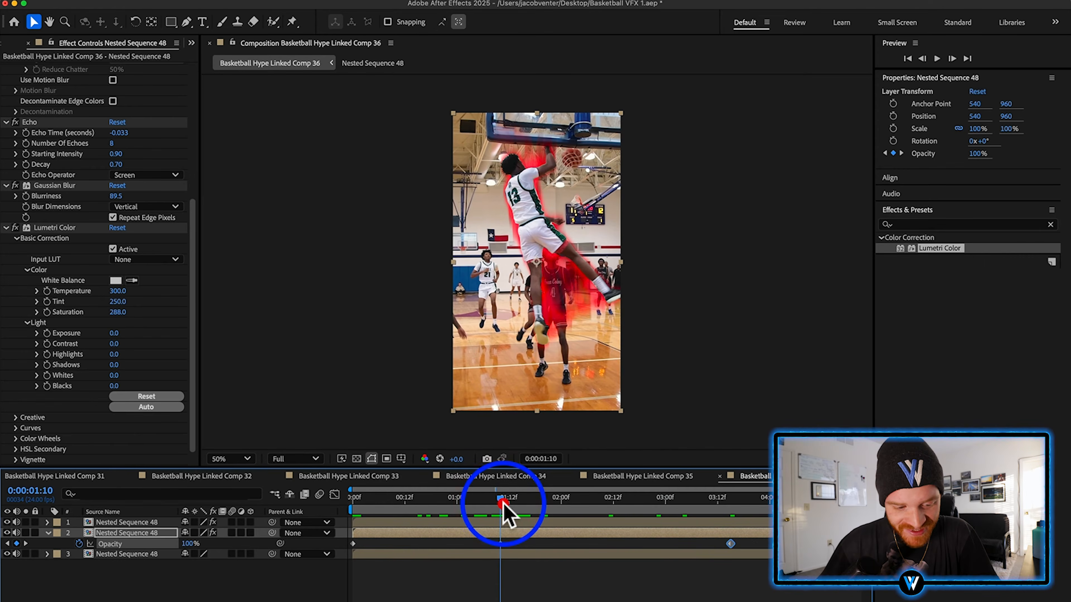
click(47, 533)
click(521, 523)
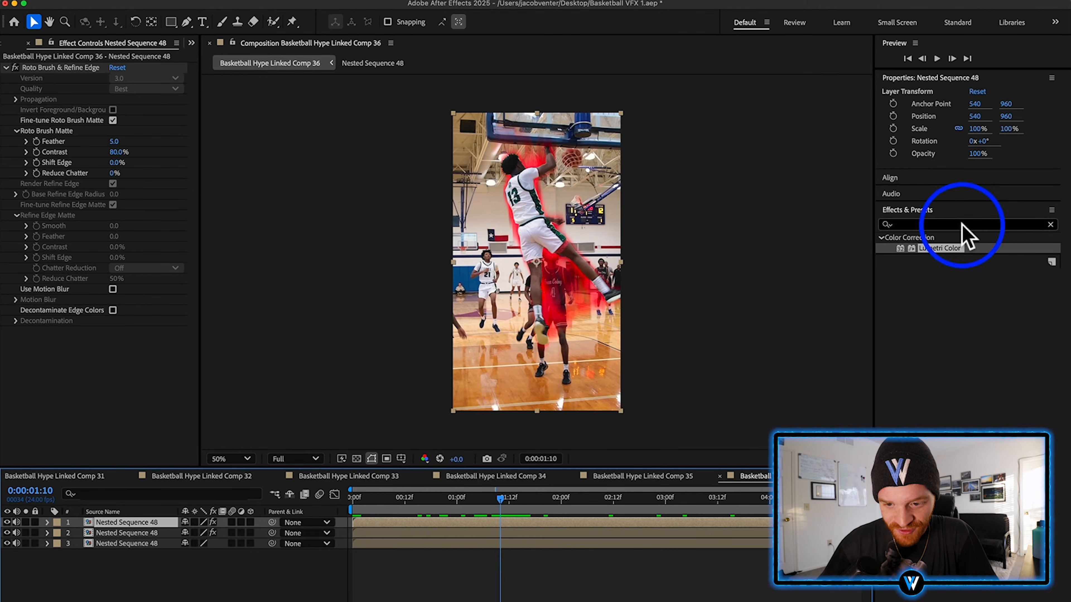
drag(962, 224, 522, 526)
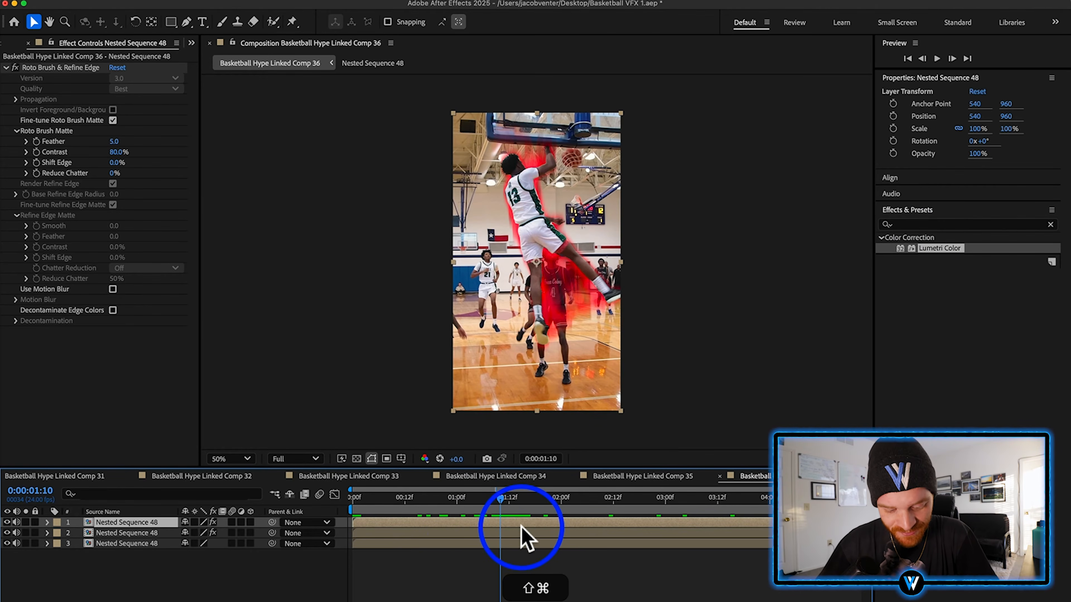
key(super+shift+d)
Apply Deep Glow to the second part of the split cutout with Radius 500, keyframing Exposure from 1.55 at 0:00:01:10 to 0 at about 0:00:02:12.
click(934, 225)
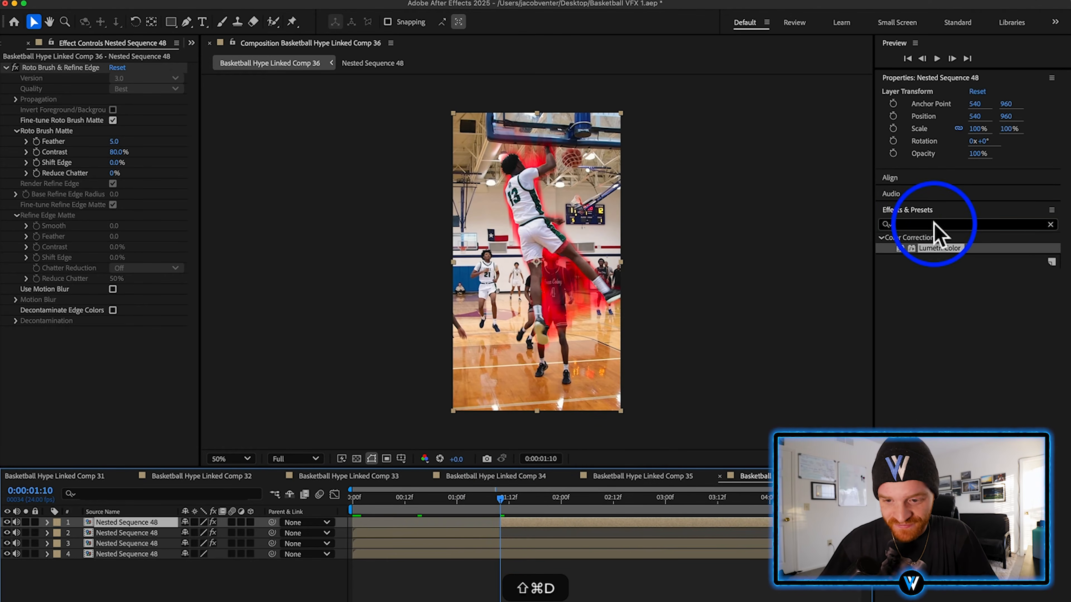
text(deep)
drag(928, 295, 508, 529)
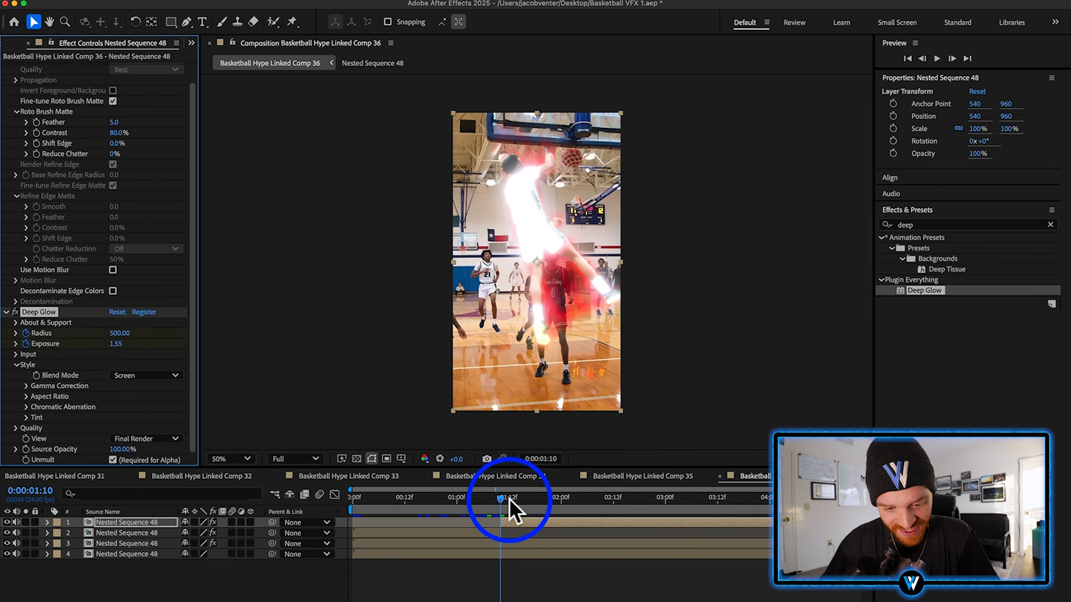
drag(510, 501, 613, 509)
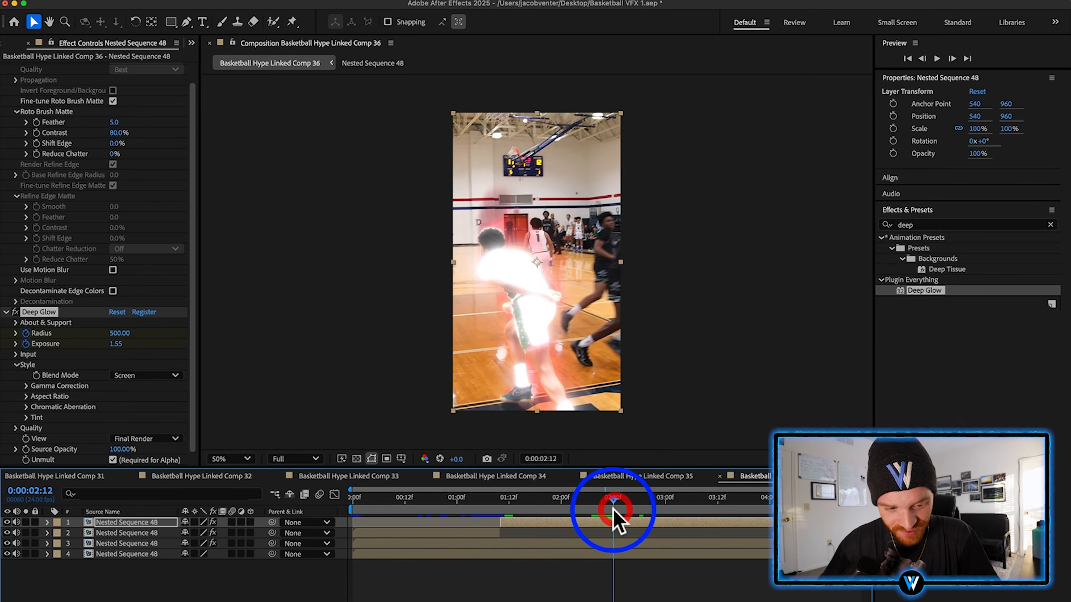
click(116, 344)
text(0)
key(Return)
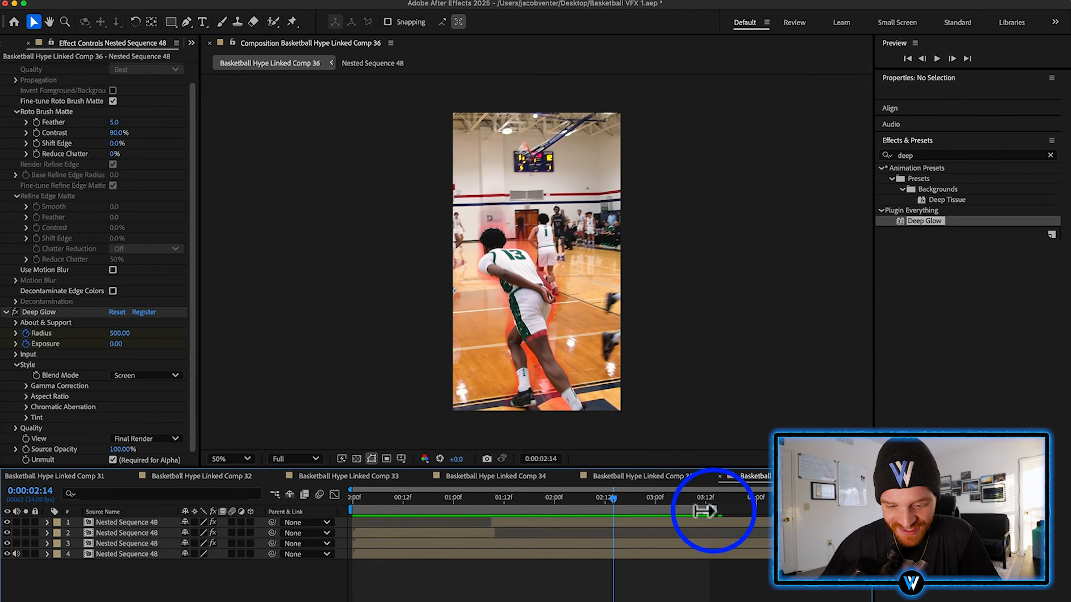
Keyframe the background layer's Opacity at 100% at 0:00:00:00 and 40% at 0:00:01:11.
click(456, 556)
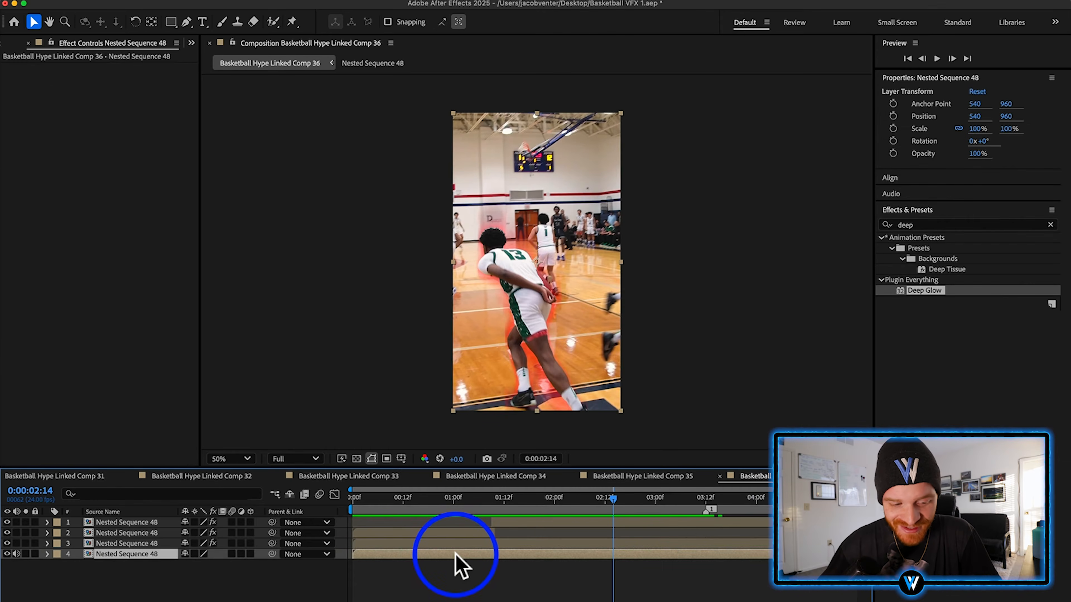
drag(484, 500, 341, 510)
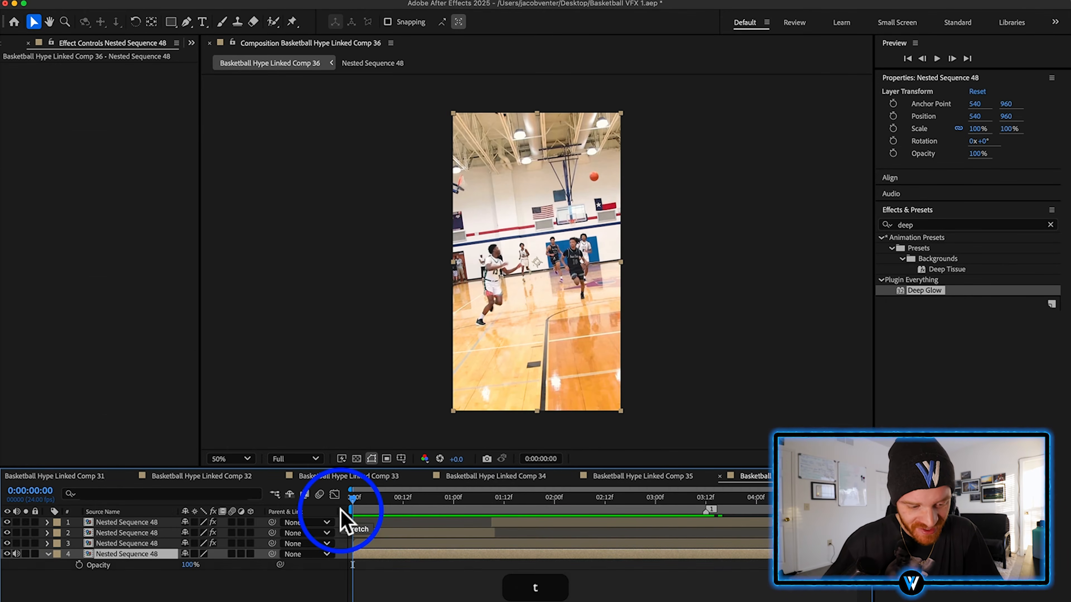
click(79, 565)
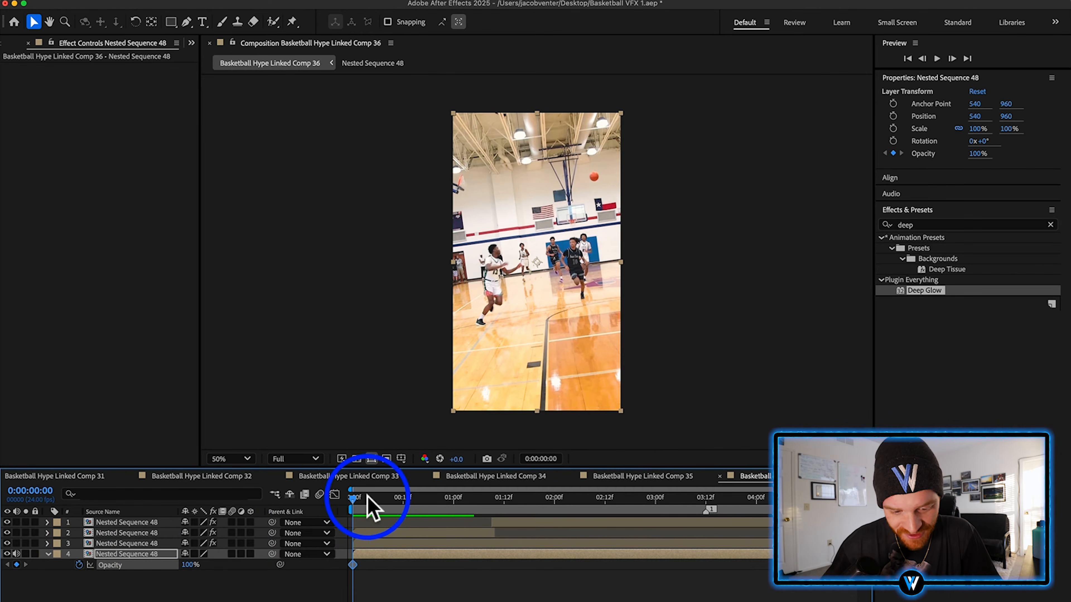
drag(368, 499, 500, 508)
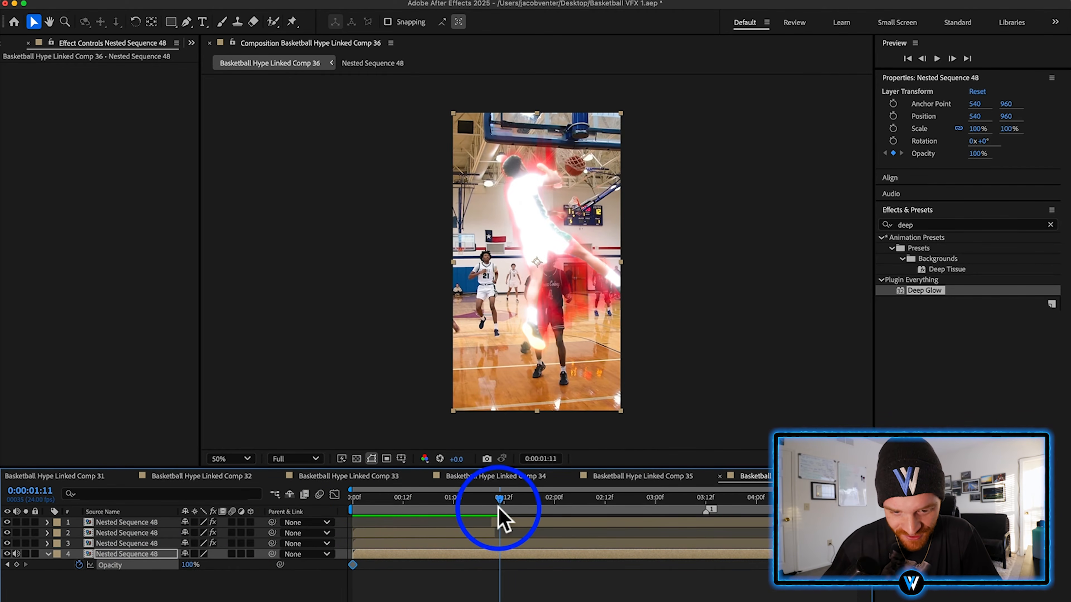
click(96, 566)
drag(192, 569, 155, 570)
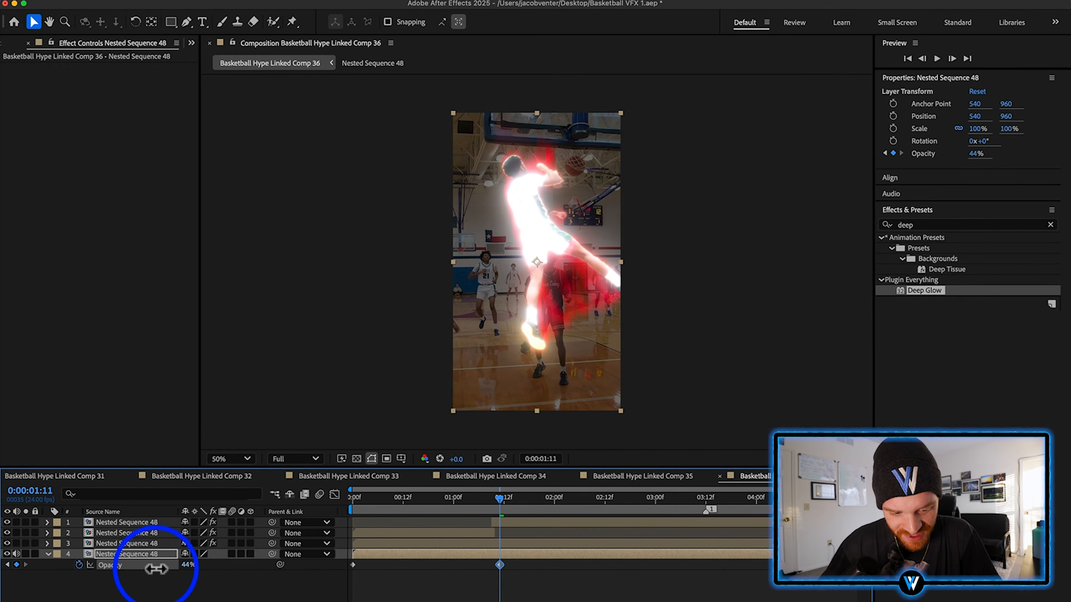
Add a 100% Opacity keyframe to the background layer at 0:00:03:10.
drag(485, 472, 698, 508)
click(106, 569)
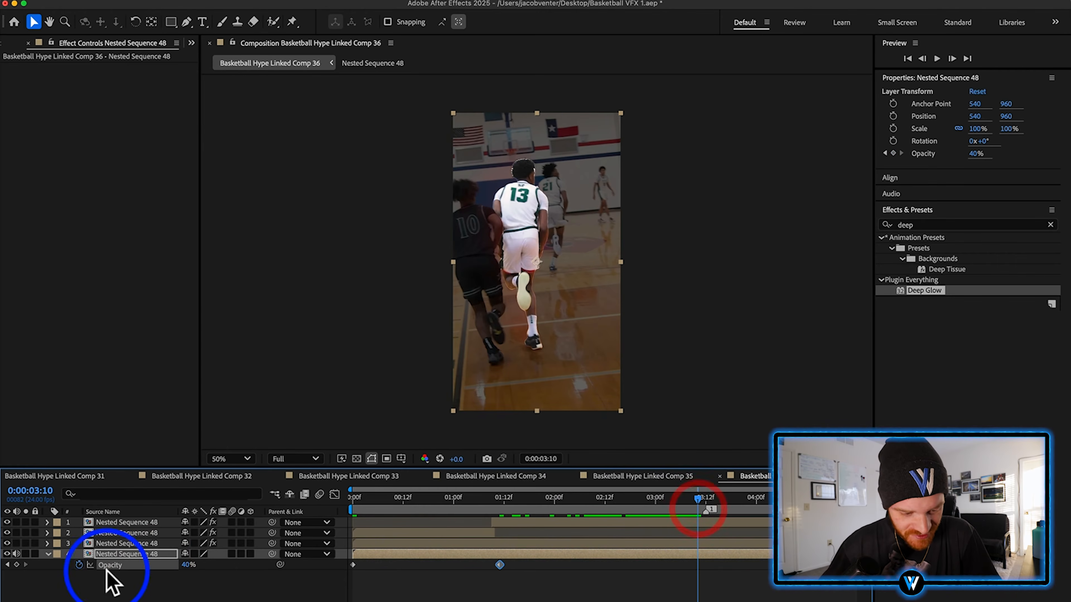
drag(191, 567, 292, 571)
Preview the composition from the start and apply Easy Ease to the background layer's Opacity keyframes.
drag(534, 506, 352, 506)
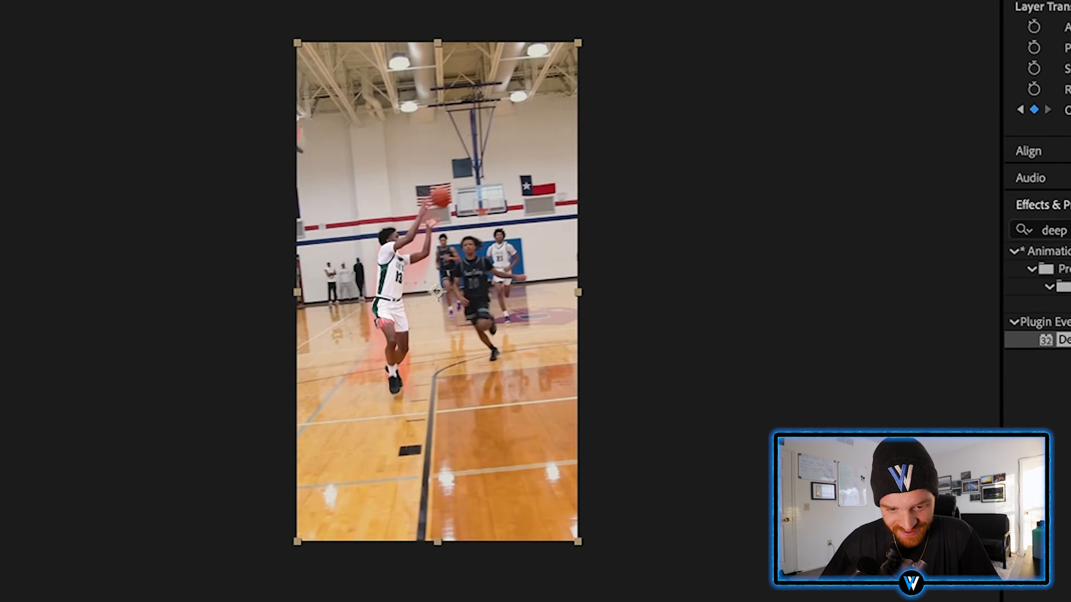
key(space)
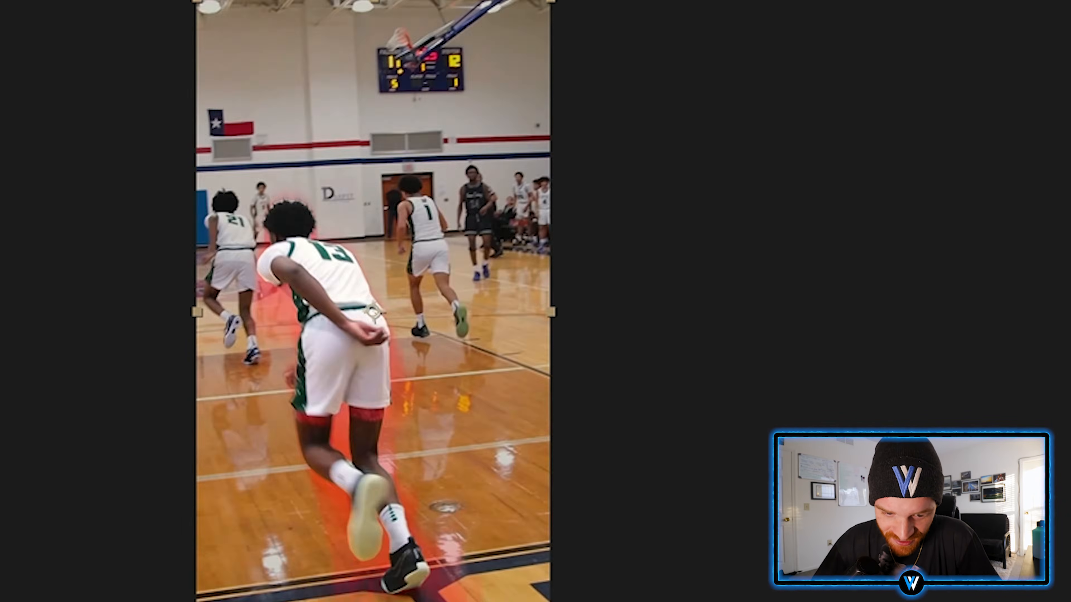
key(space)
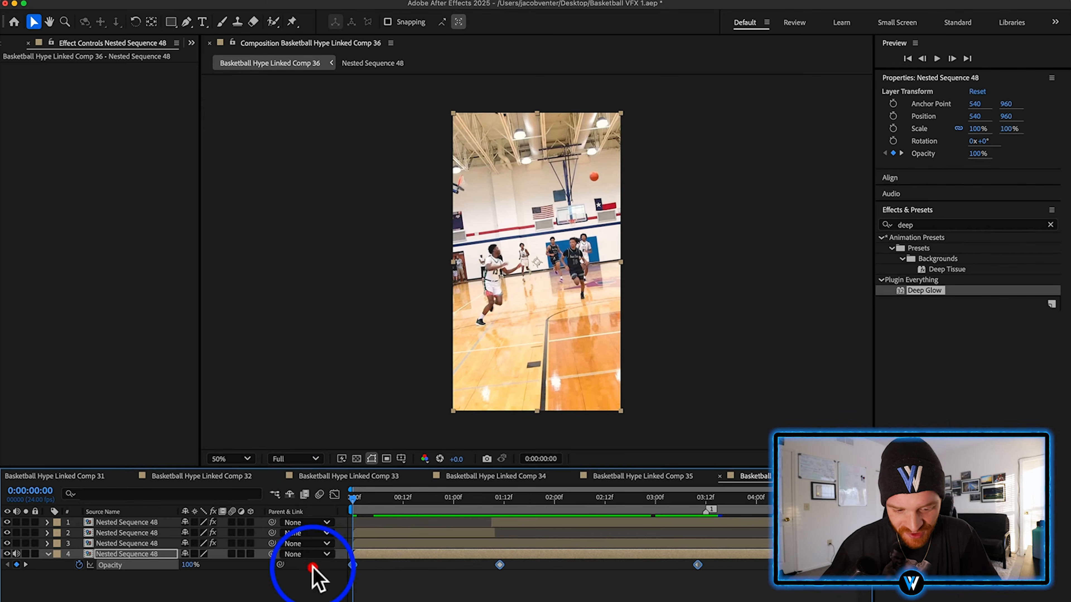
right_click(352, 564)
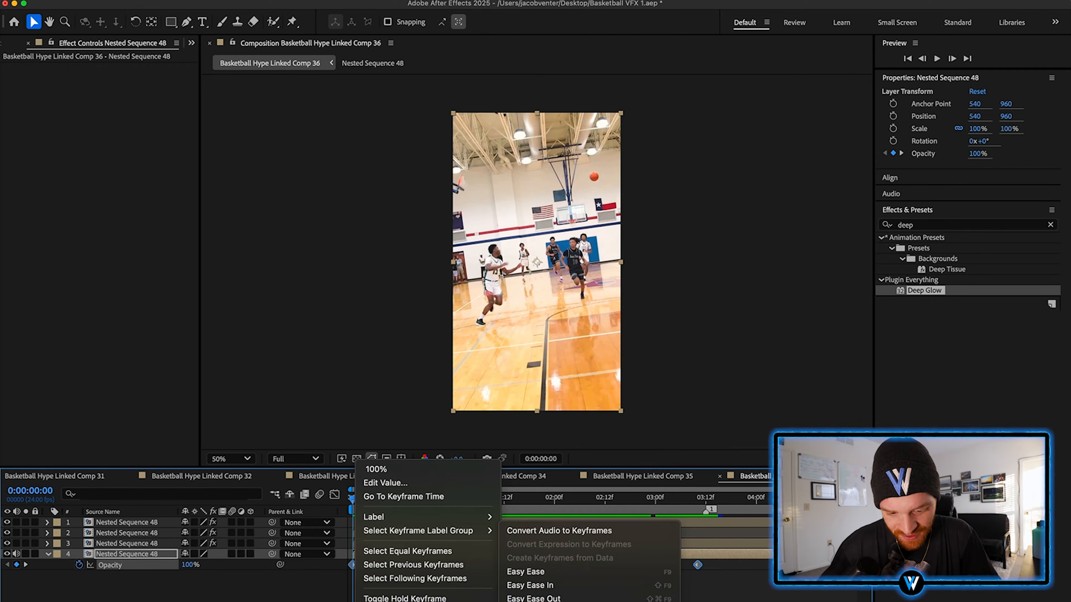
click(568, 571)
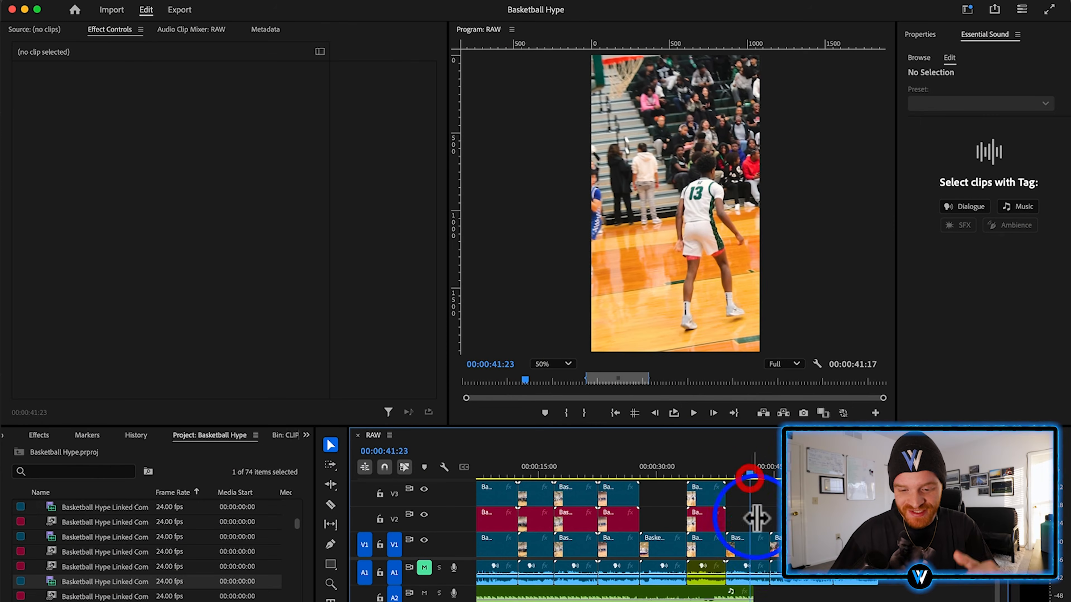
Copy Basketball Clip_008.mp4 at 00:00:41:23 onto track V2 and nest the copy as Nested Sequence 50.
click(762, 548)
drag(762, 557, 757, 527)
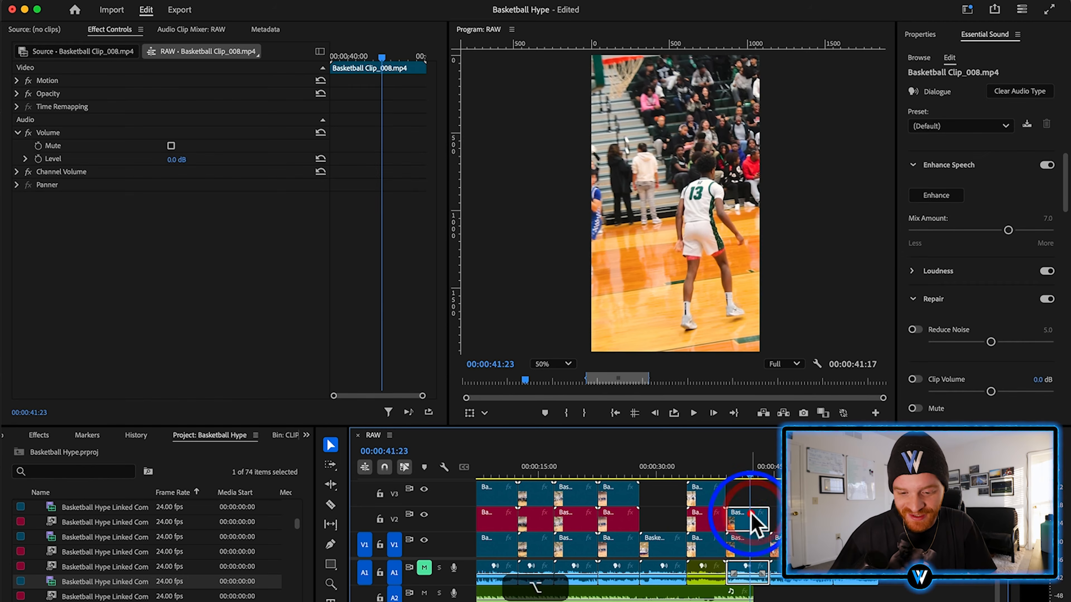
right_click(754, 574)
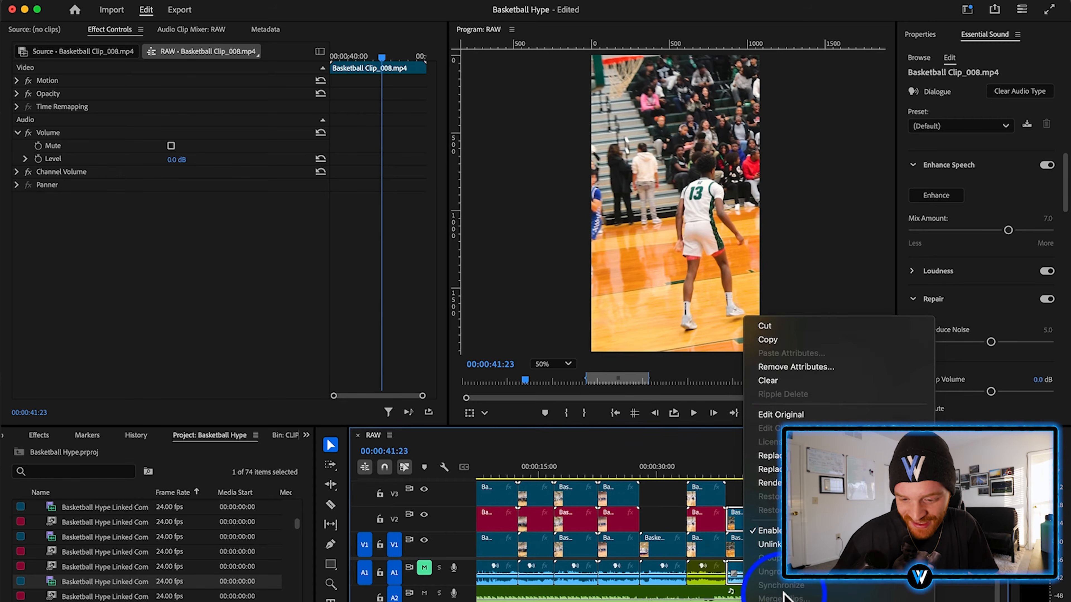
click(774, 558)
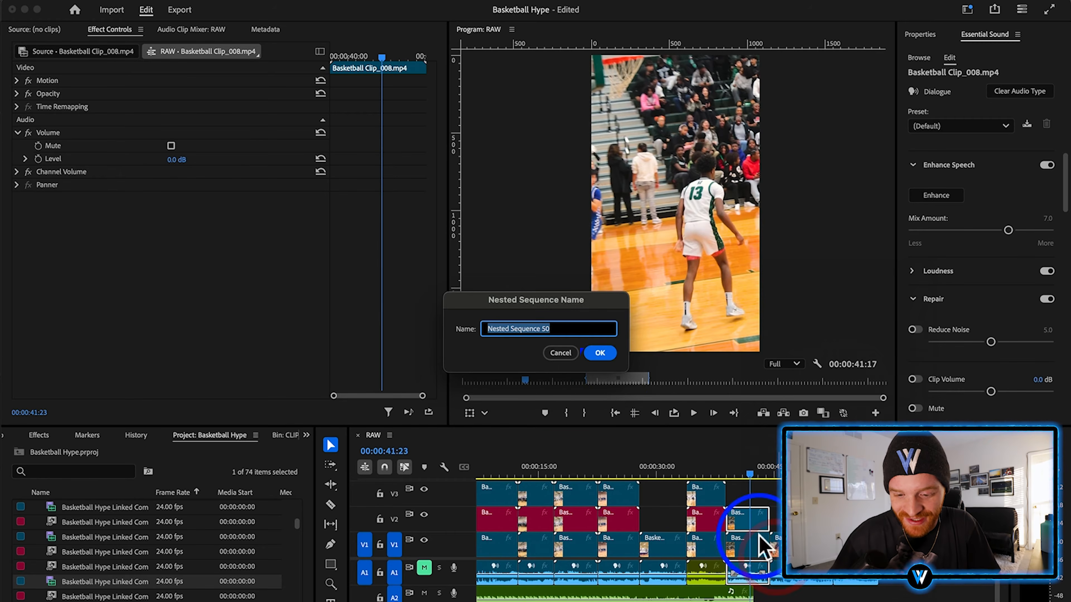
click(602, 354)
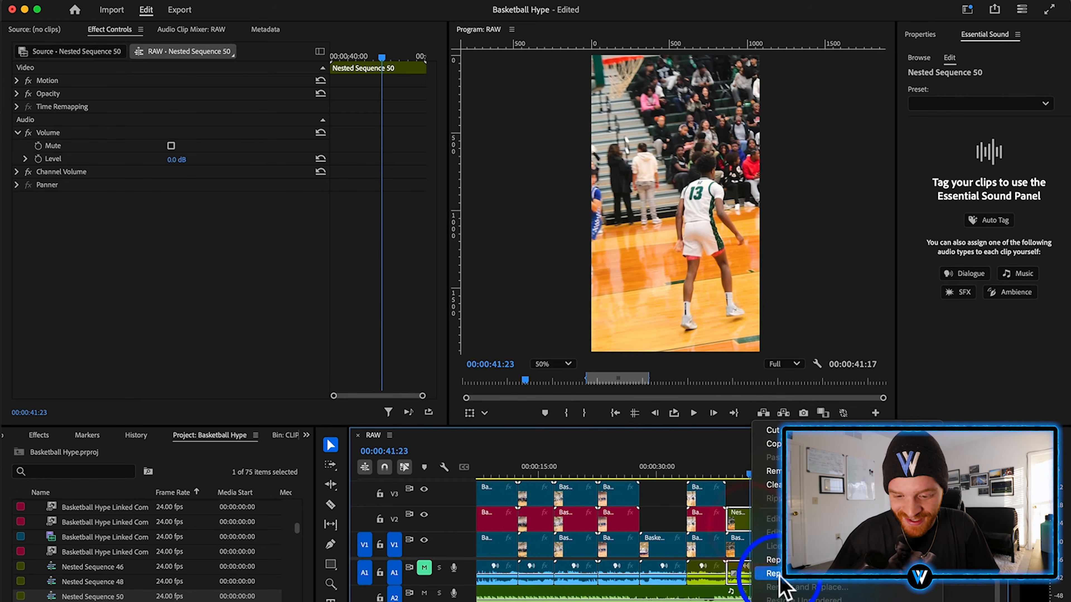
Replace Nested Sequence 50 with a linked After Effects composition and duplicate its layer there.
click(778, 575)
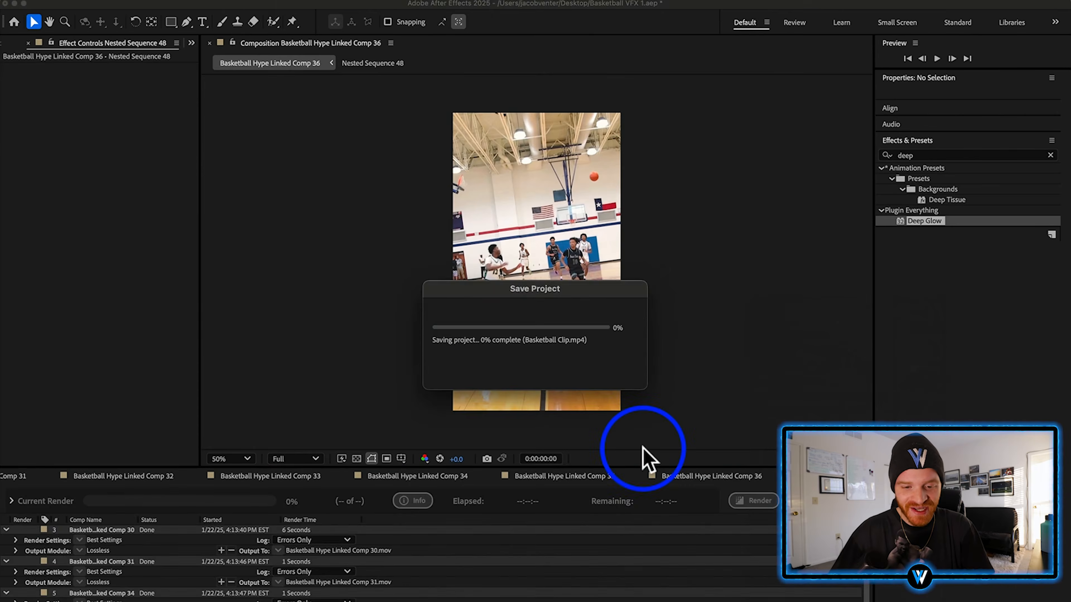
key(super+d)
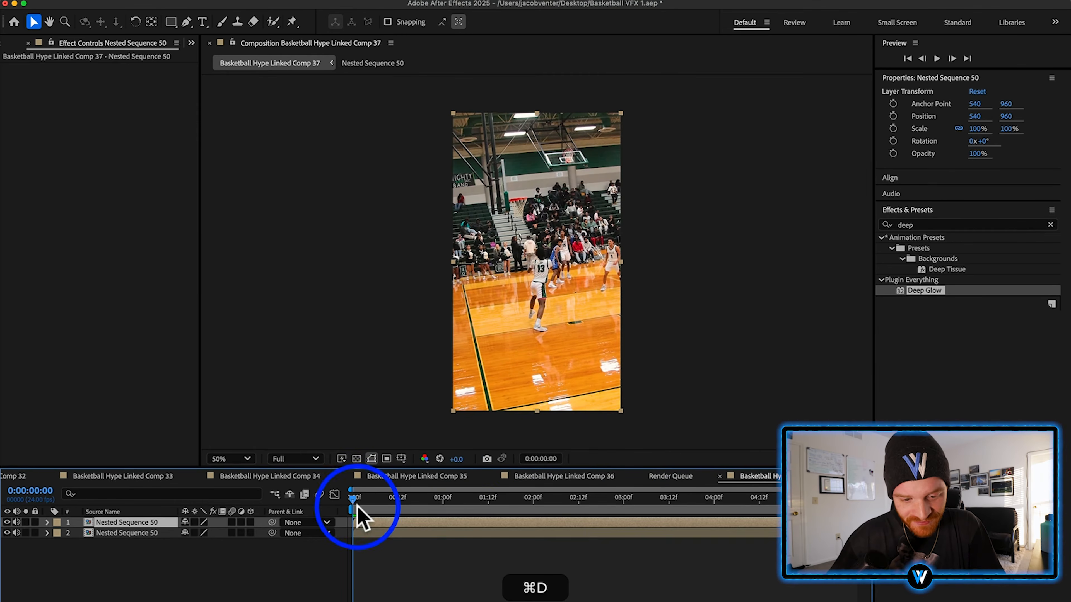
Rotoscope player number 13 on the top Nested Sequence 50 layer with the Roto Brush and freeze the result.
click(272, 22)
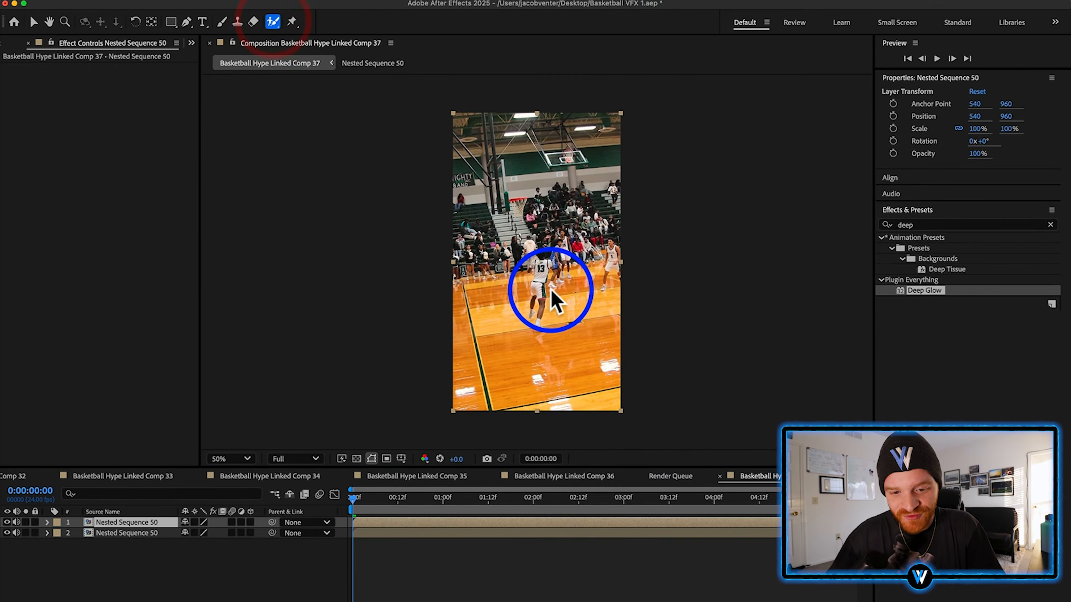
double_click(553, 296)
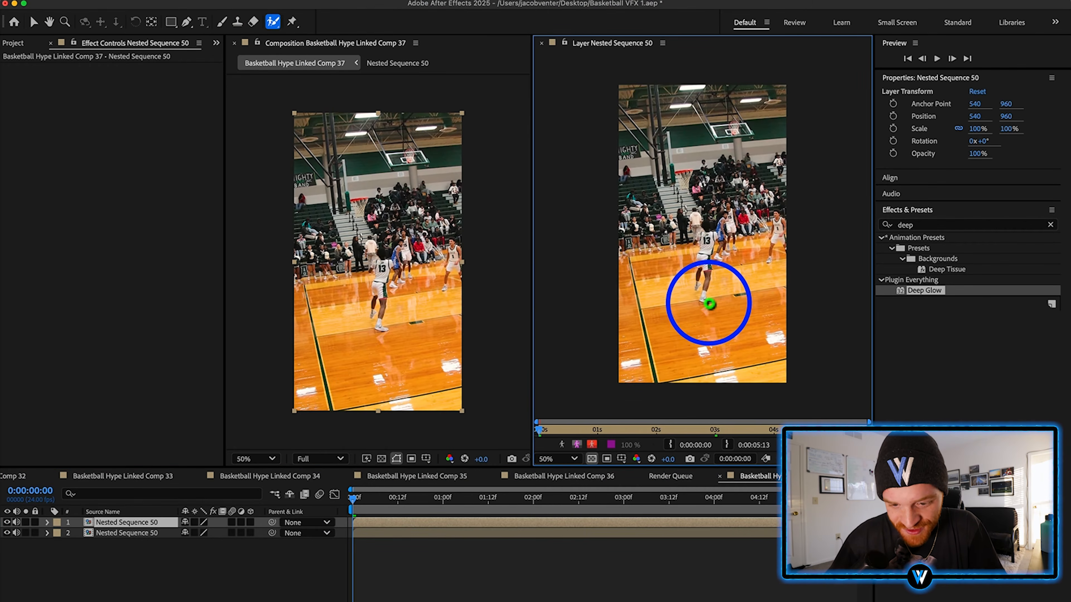
drag(710, 304, 707, 266)
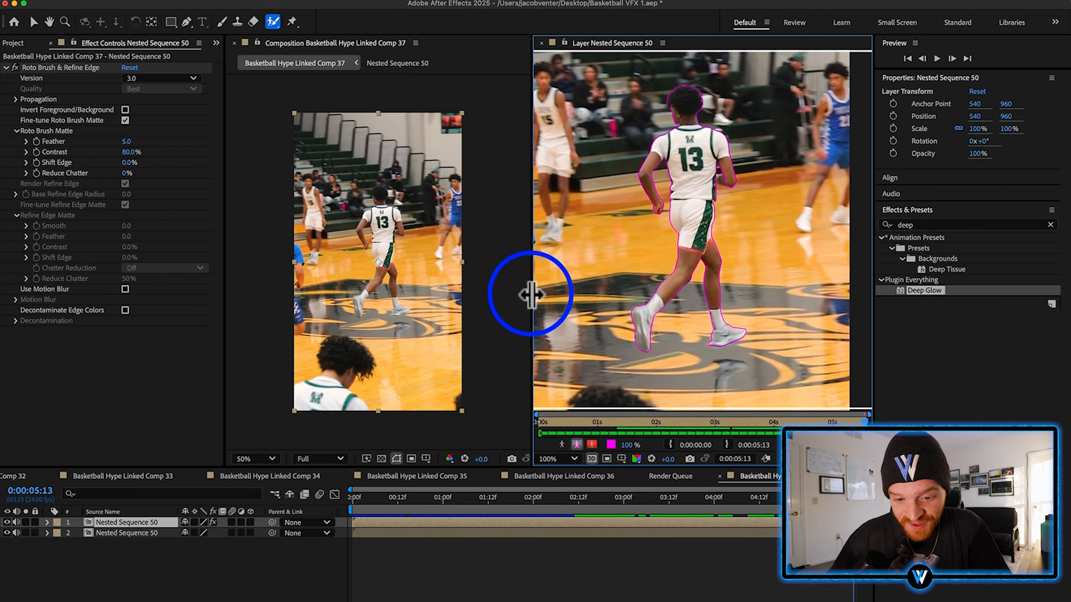
drag(530, 293, 317, 306)
click(843, 445)
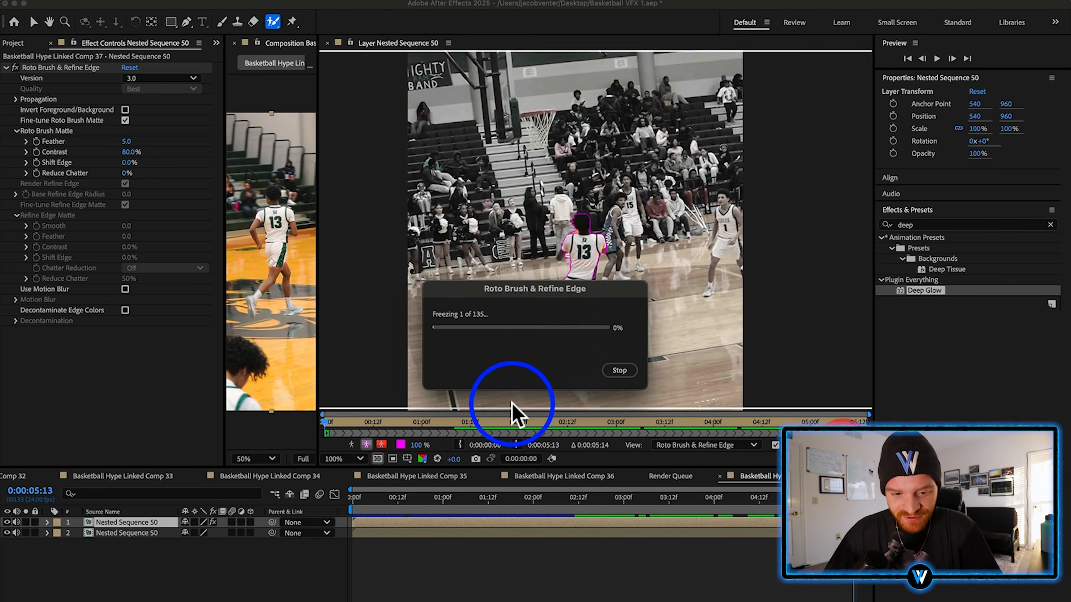
Restore the Default workspace layout and split the bottom Nested Sequence 50 layer at 0:00:00:20.
click(767, 23)
click(782, 33)
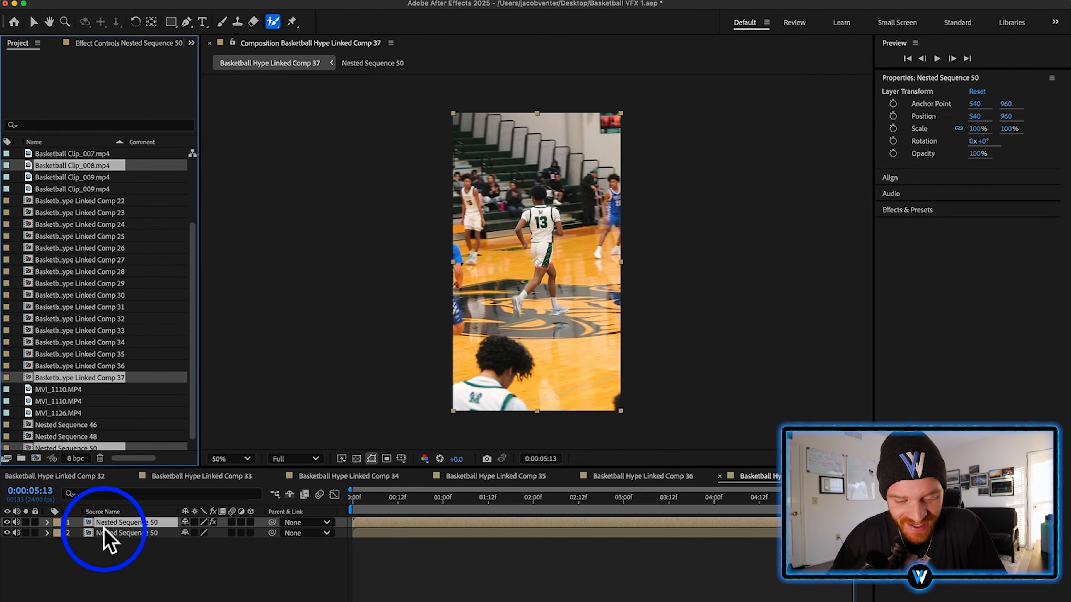
click(499, 123)
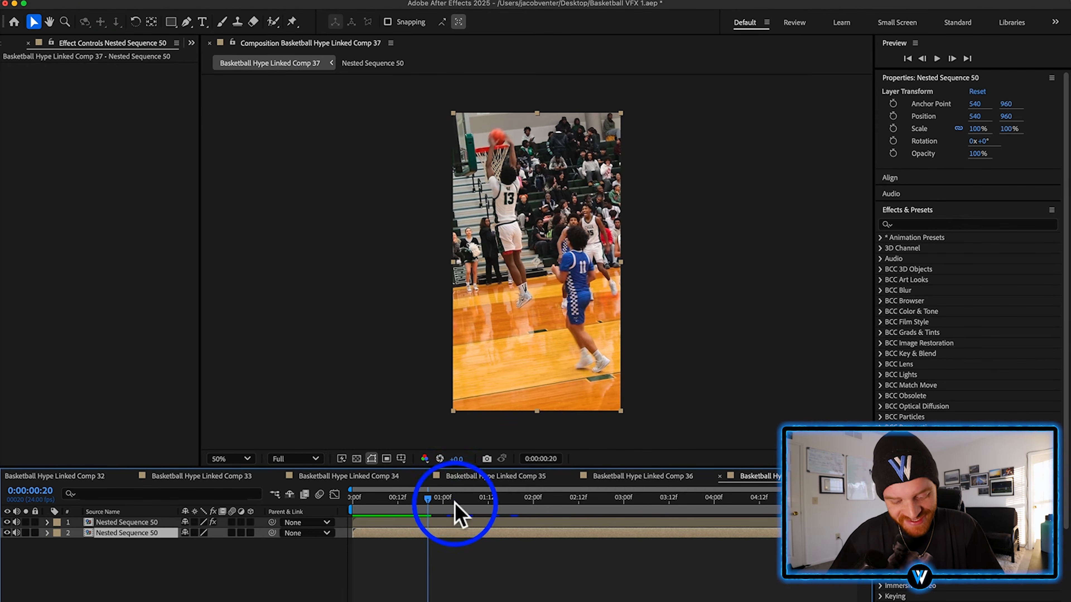
click(434, 535)
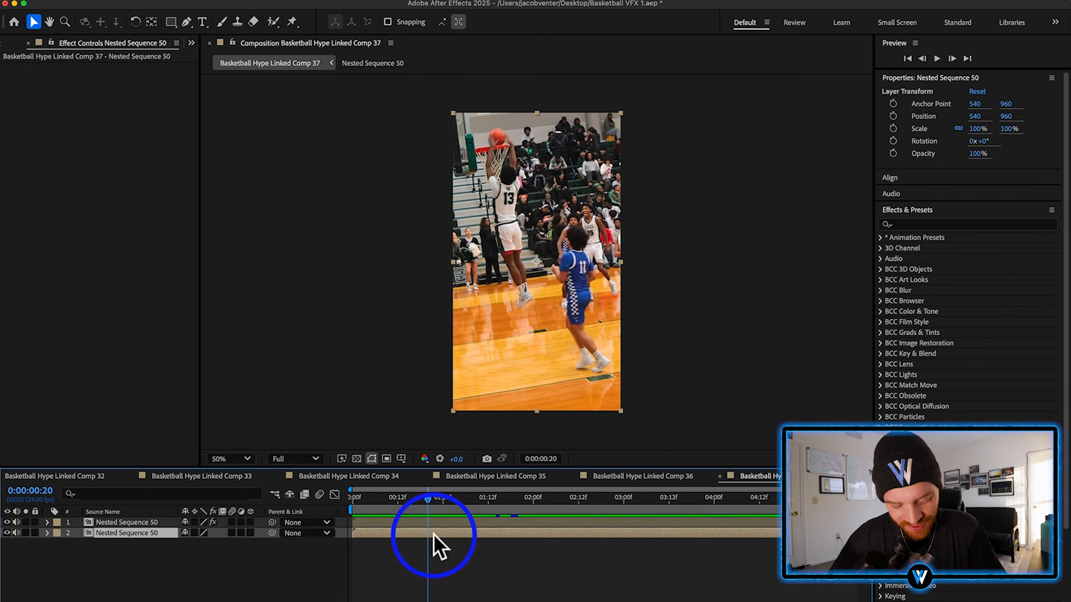
key(super+shift+d)
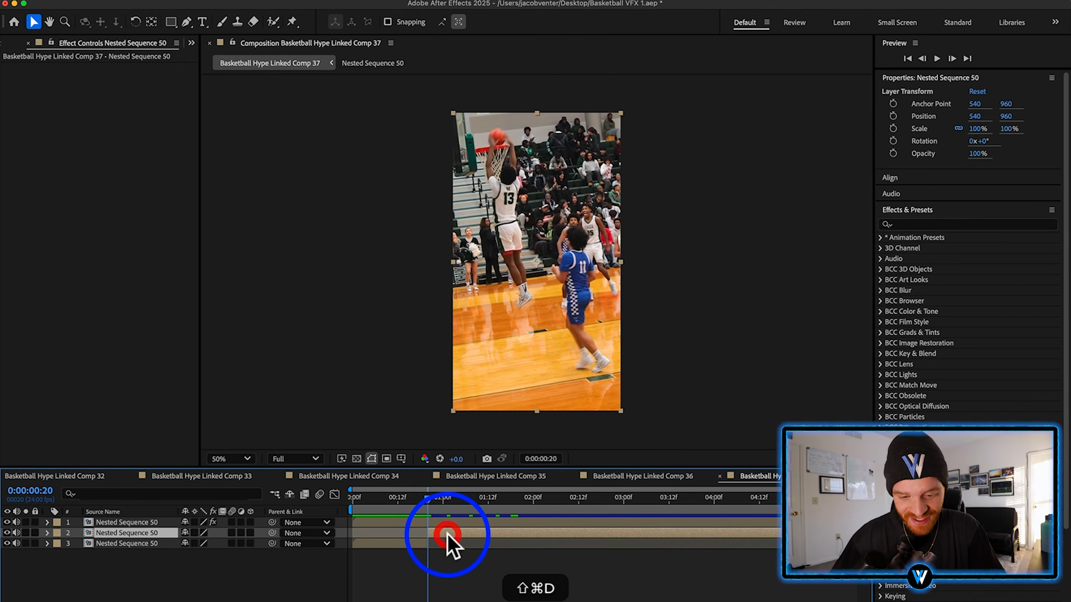
Apply BCC+Video Glitch to the second part of the split background layer and try its Combined presets.
click(962, 225)
text(glitch)
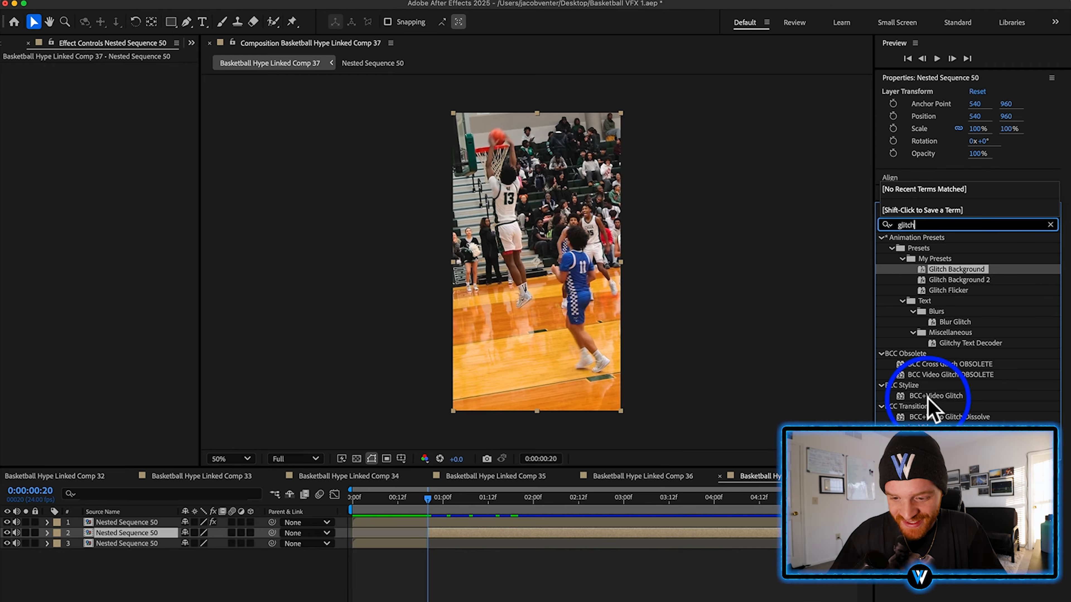
click(927, 397)
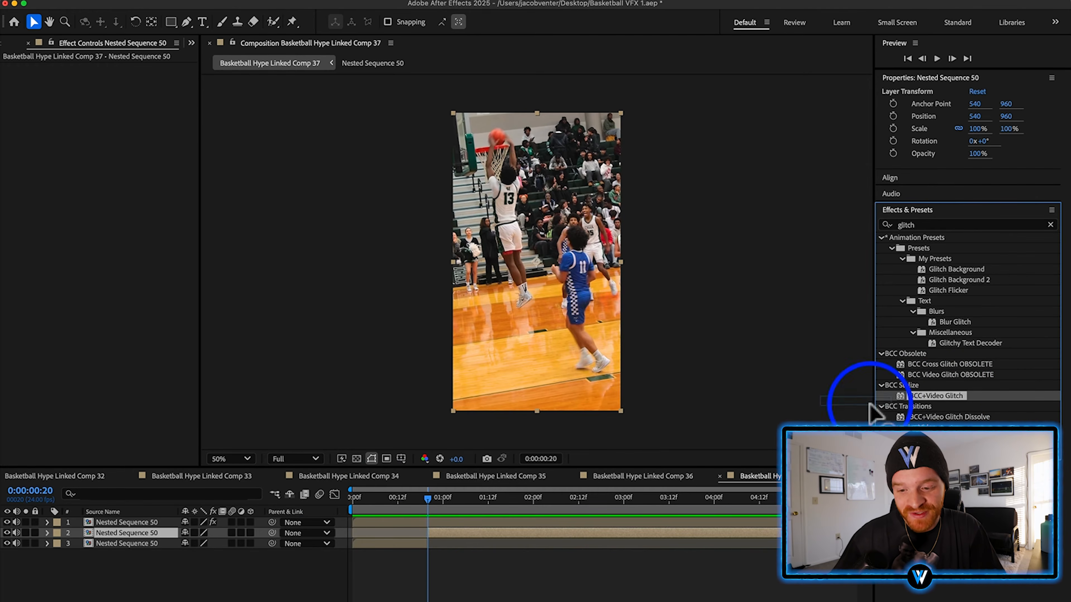
drag(869, 404, 433, 535)
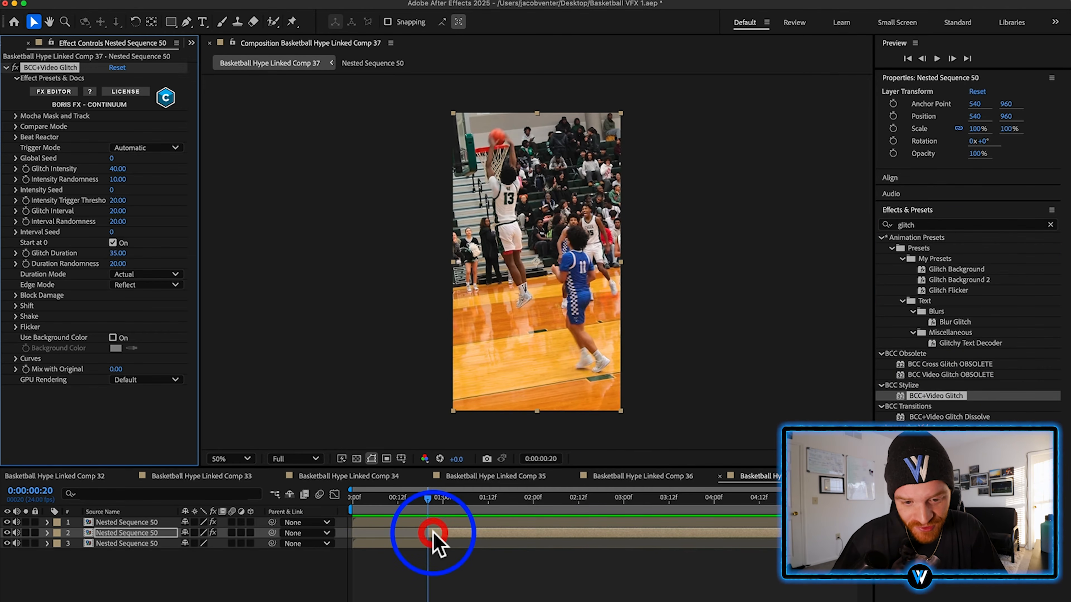
click(437, 533)
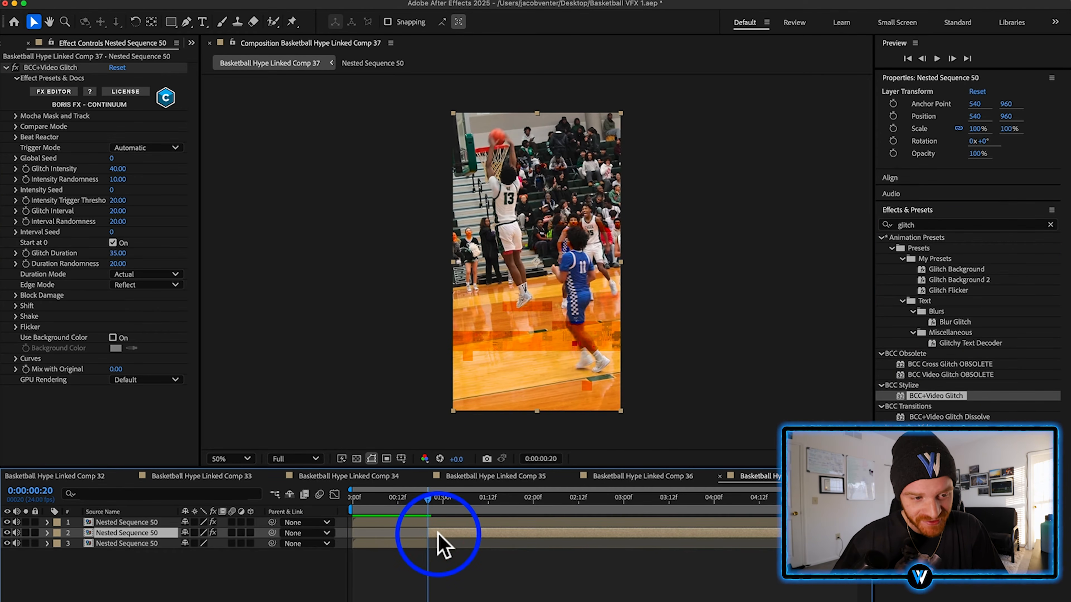
click(58, 91)
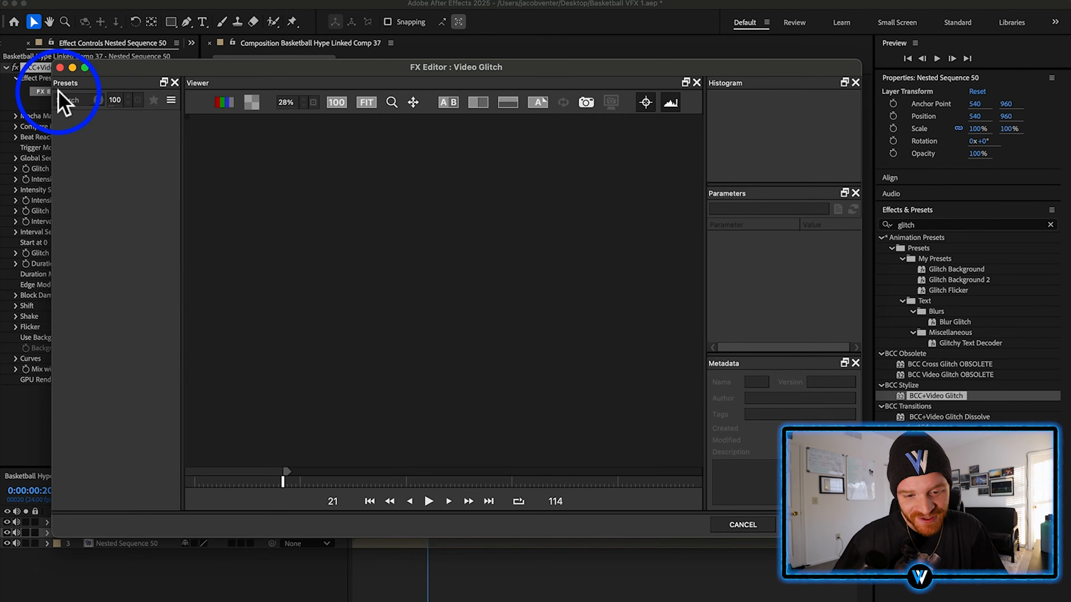
click(80, 232)
click(105, 241)
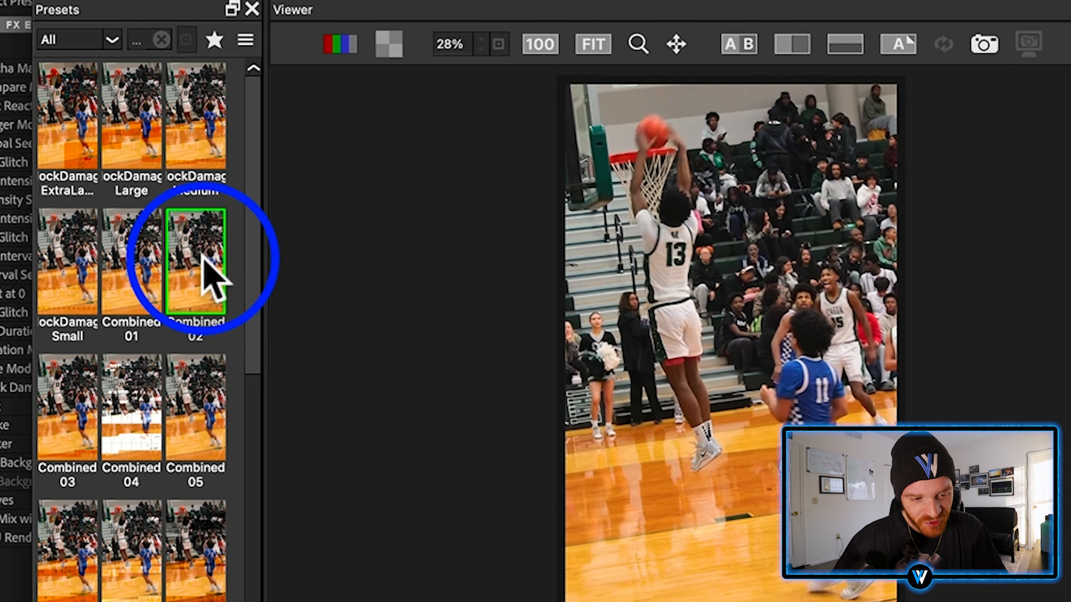
click(148, 225)
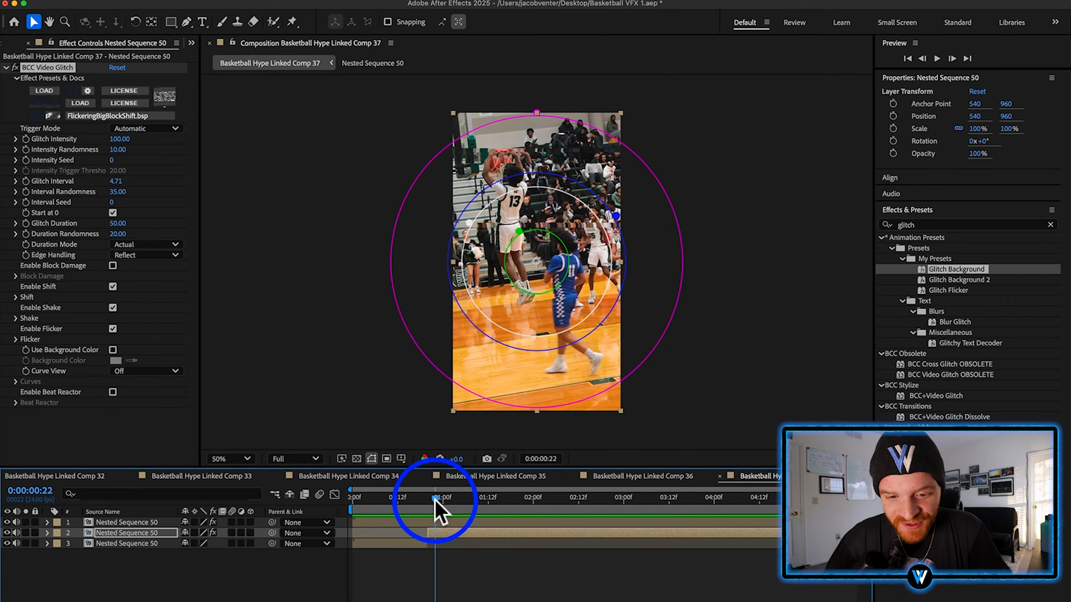
Set Glitch Intensity to 60 on the background's BCC Video Glitch with the FlickeringBigBlockShift preset and preview the composition.
drag(439, 504, 470, 503)
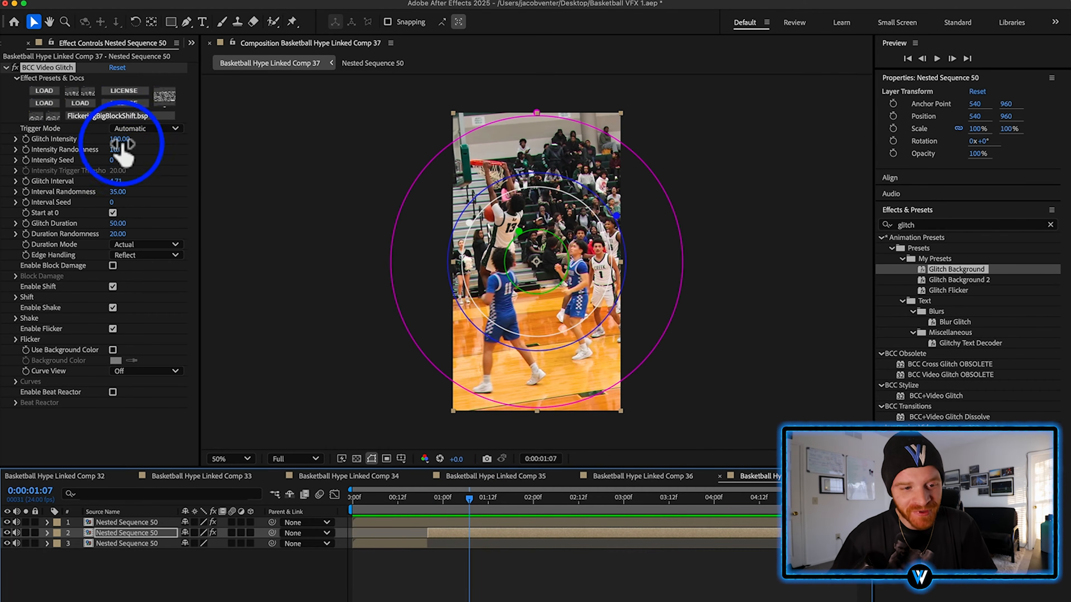
drag(119, 139, 84, 153)
drag(470, 500, 458, 530)
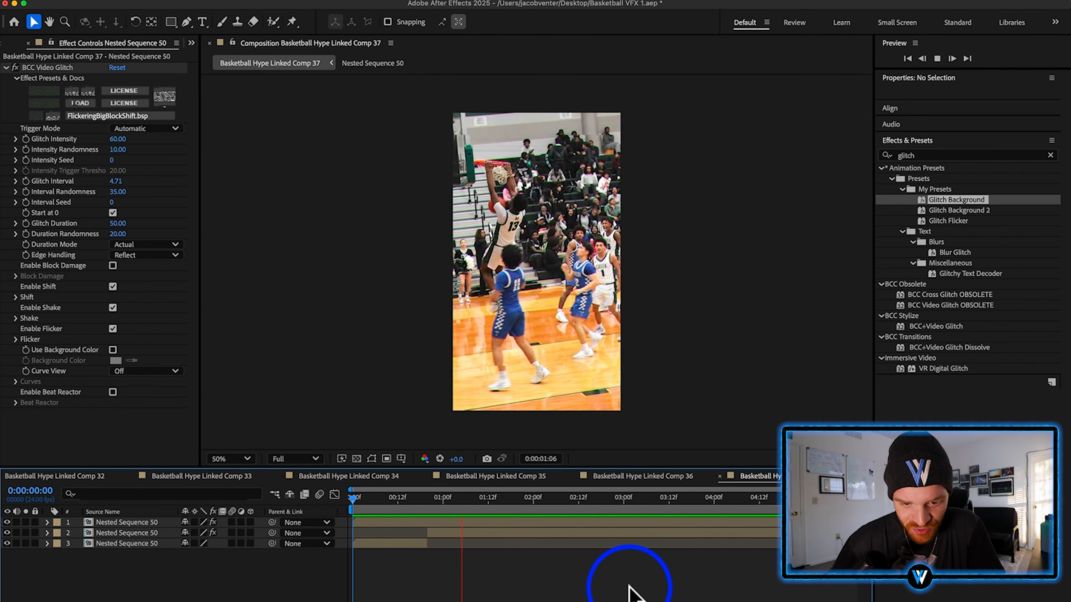
key(space)
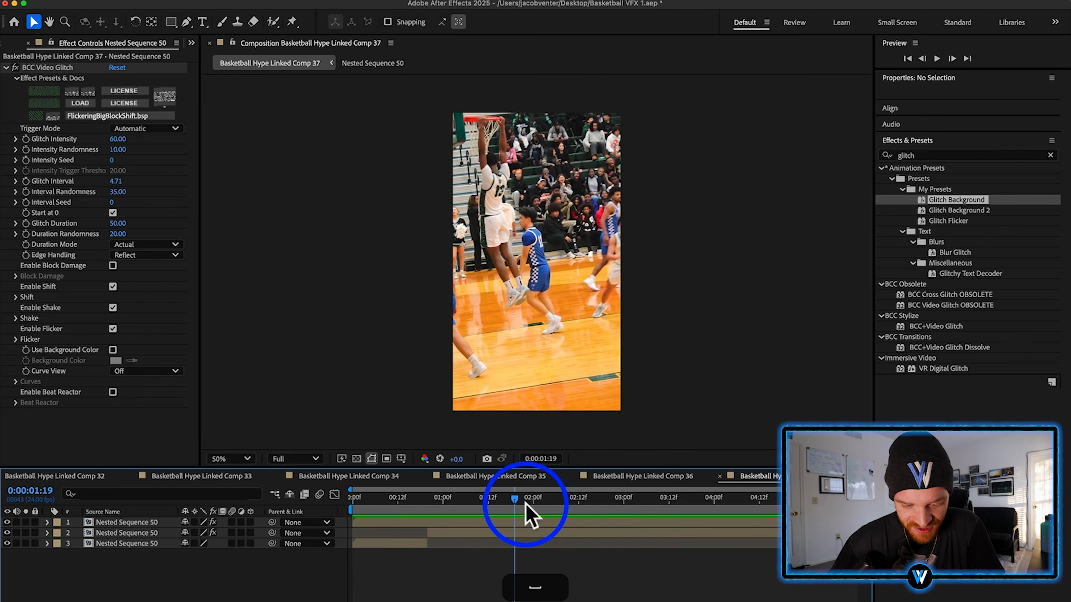
Split the glitched background layer at 0:00:01:19 and about 0:00:02:13, and remove the glitch effect from the segment in between.
click(519, 534)
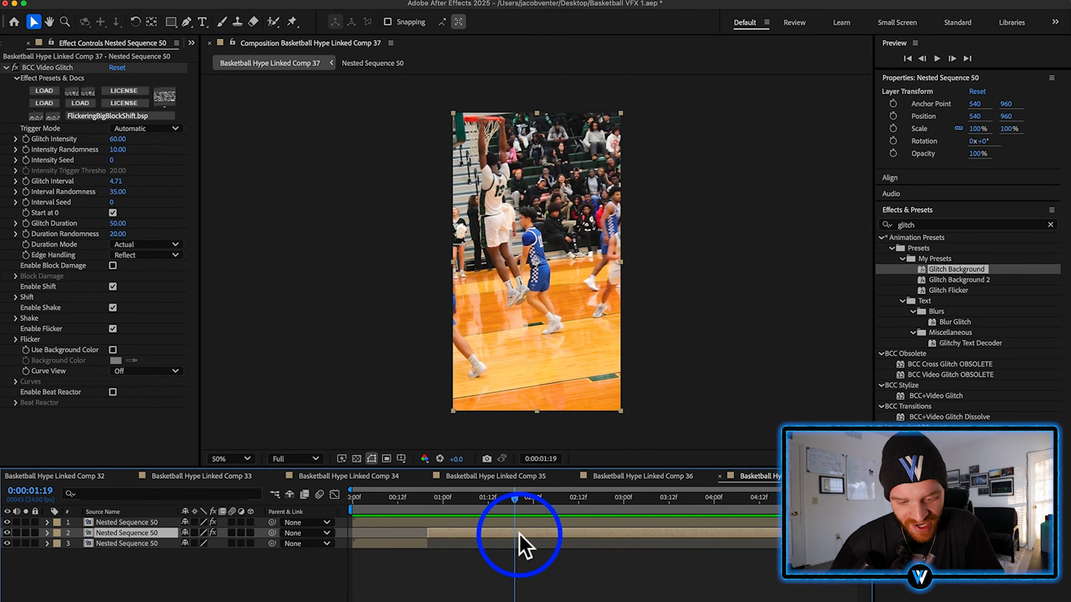
key(shift+super+d)
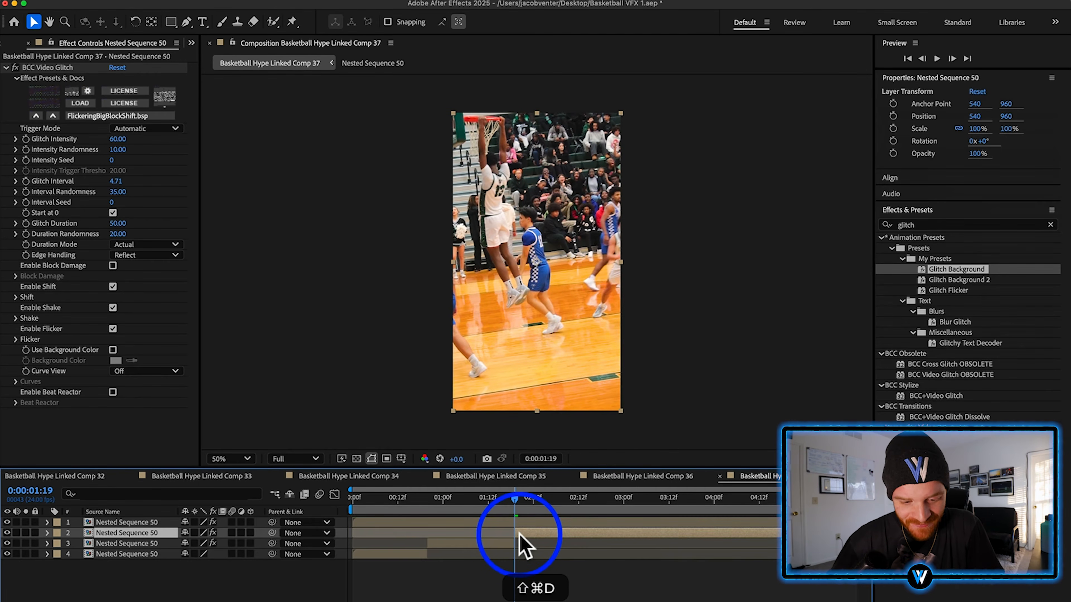
mouse_move(527, 504)
mouse_down()
mouse_move(586, 502)
mouse_move(547, 502)
mouse_up()
key(shift+super+d)
click(548, 544)
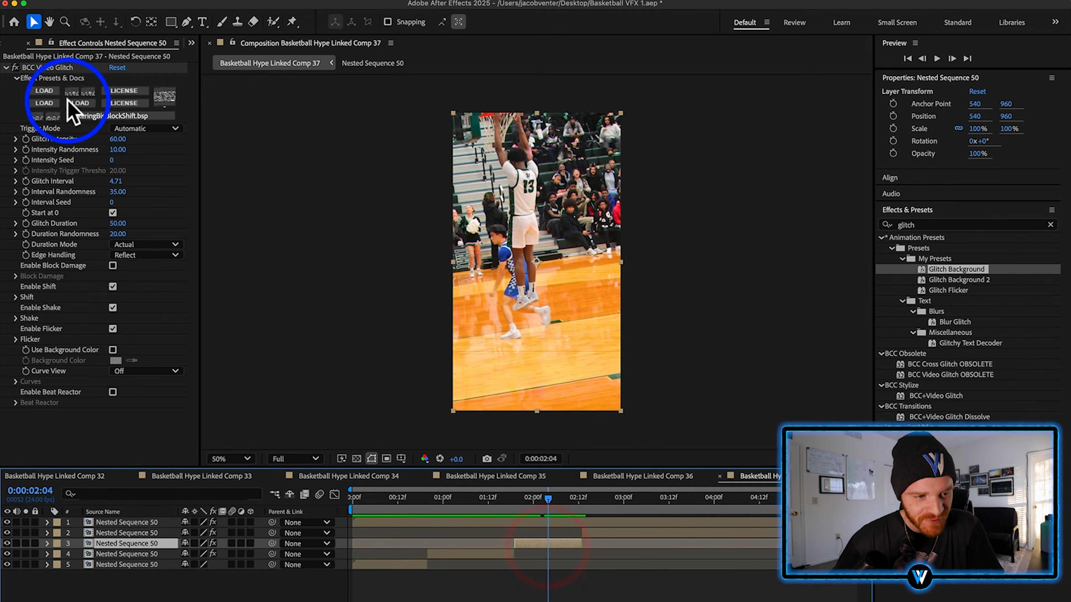
click(47, 67)
key(Delete)
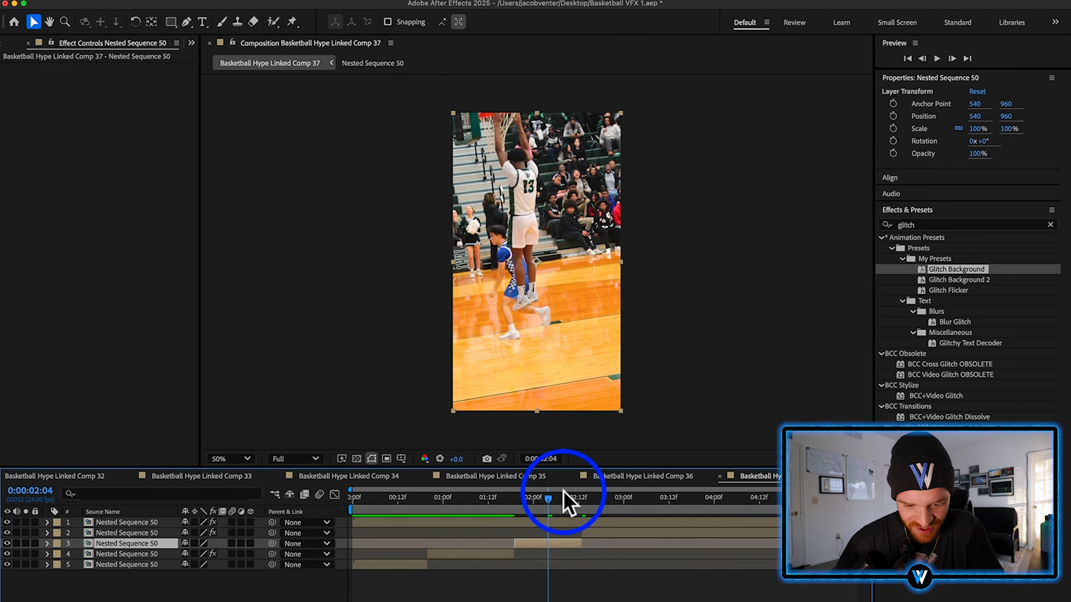
Split the remaining glitched background at about 0:00:02:22 and 0:00:03:20, and remove the glitch effect from the segment in between.
drag(565, 490, 710, 513)
click(621, 533)
key(shift+super+d)
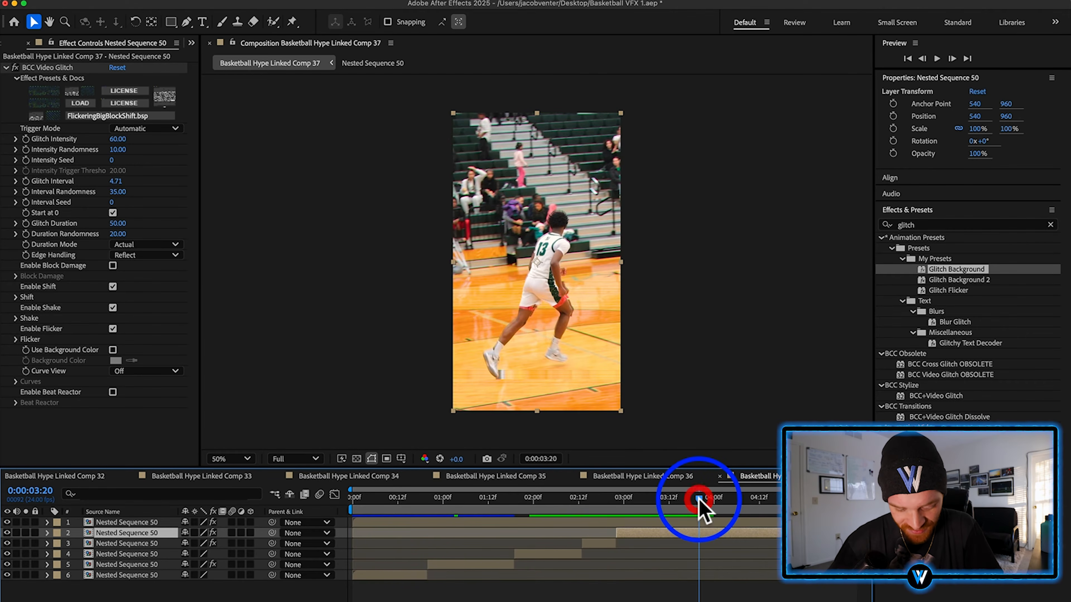
key(shift+super+d)
click(670, 544)
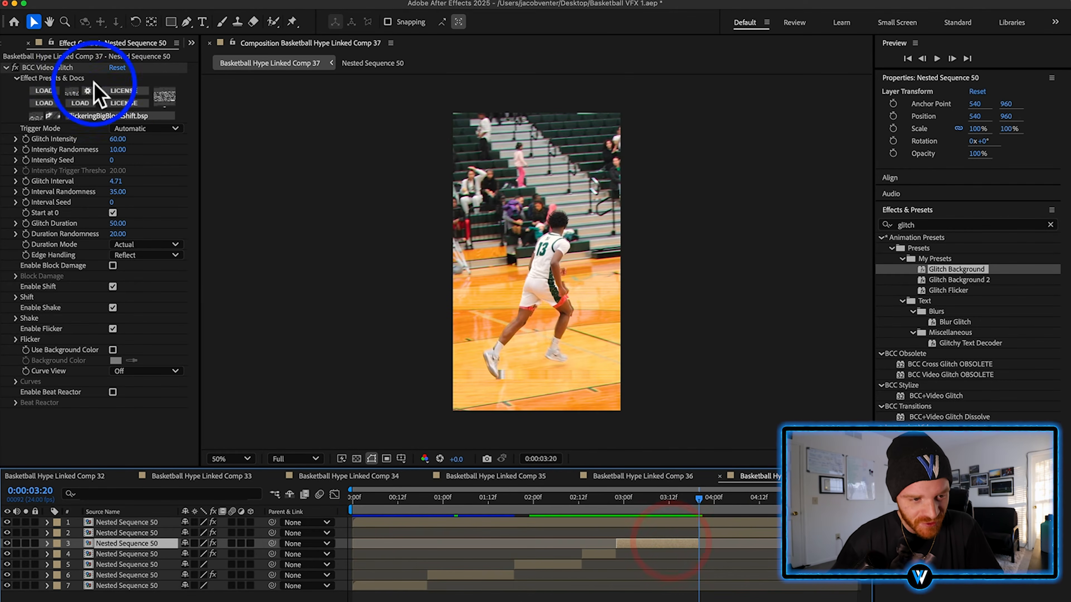
click(57, 68)
key(BackSpace)
click(669, 498)
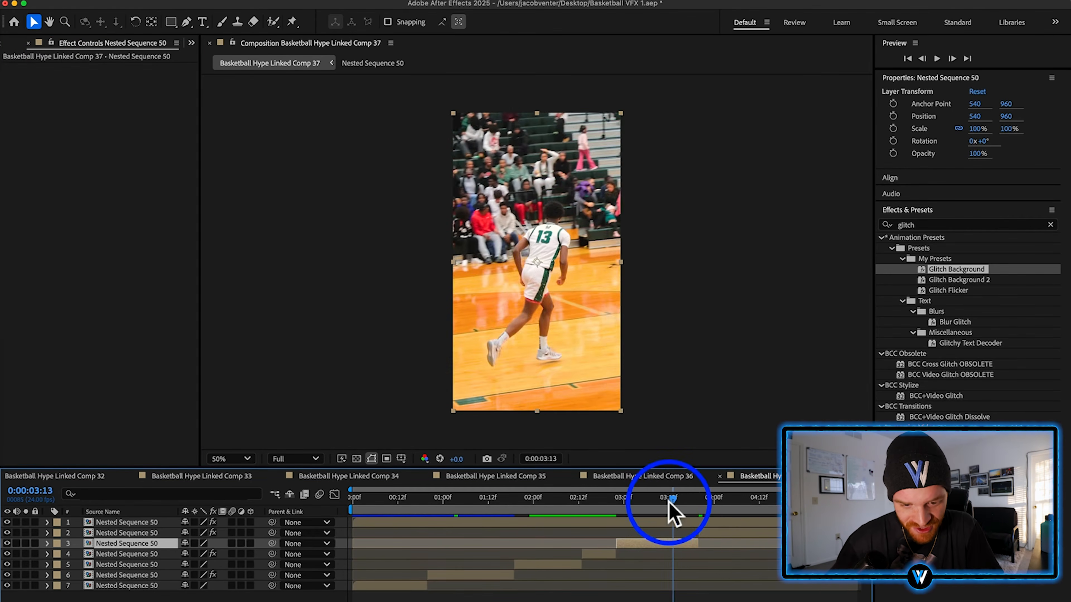
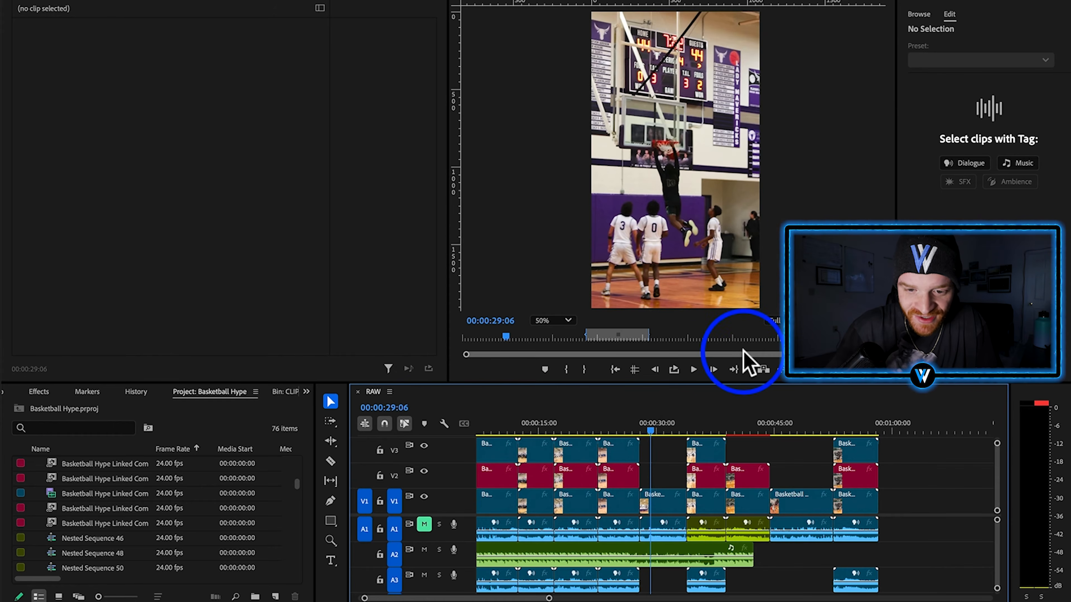
Switch to Premiere Pro, copy Basketball Clip_002.mp4 onto track V2 and replace the copy with an After Effects composition.
click(653, 428)
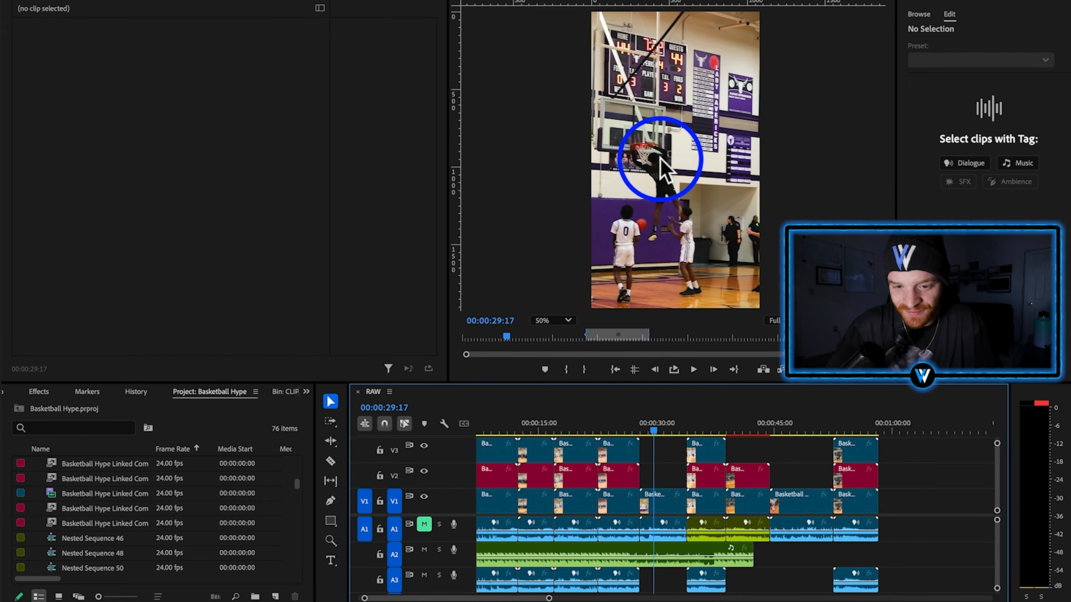
drag(660, 501, 674, 481)
right_click(675, 481)
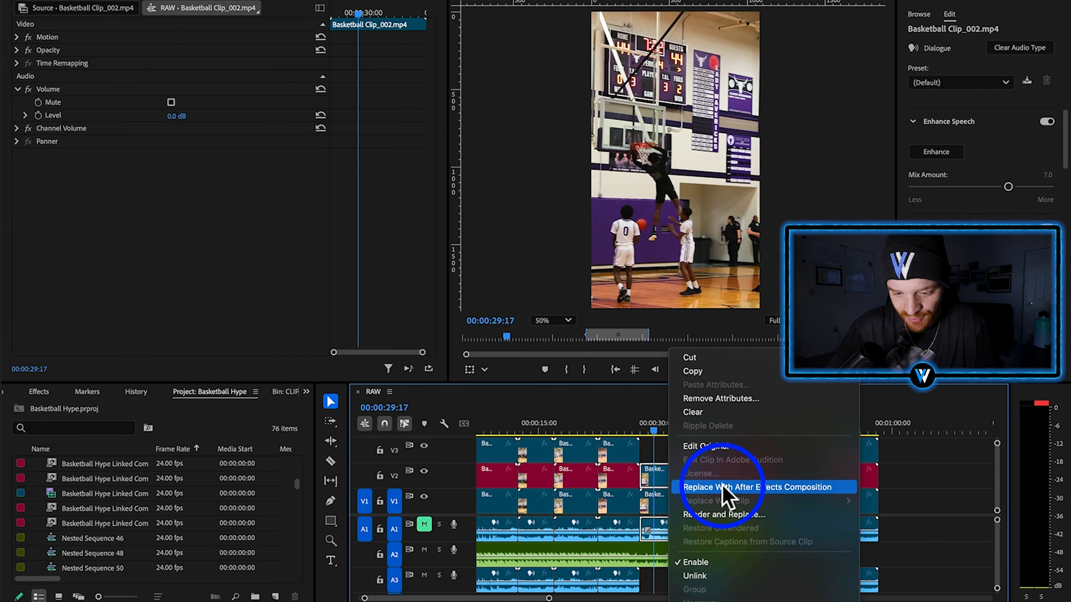
click(722, 485)
Add an adjustment layer above the Basketball Clip_002.mp4 layer in the linked composition and apply Radial Blur to it.
right_click(197, 455)
mouse_move(210, 459)
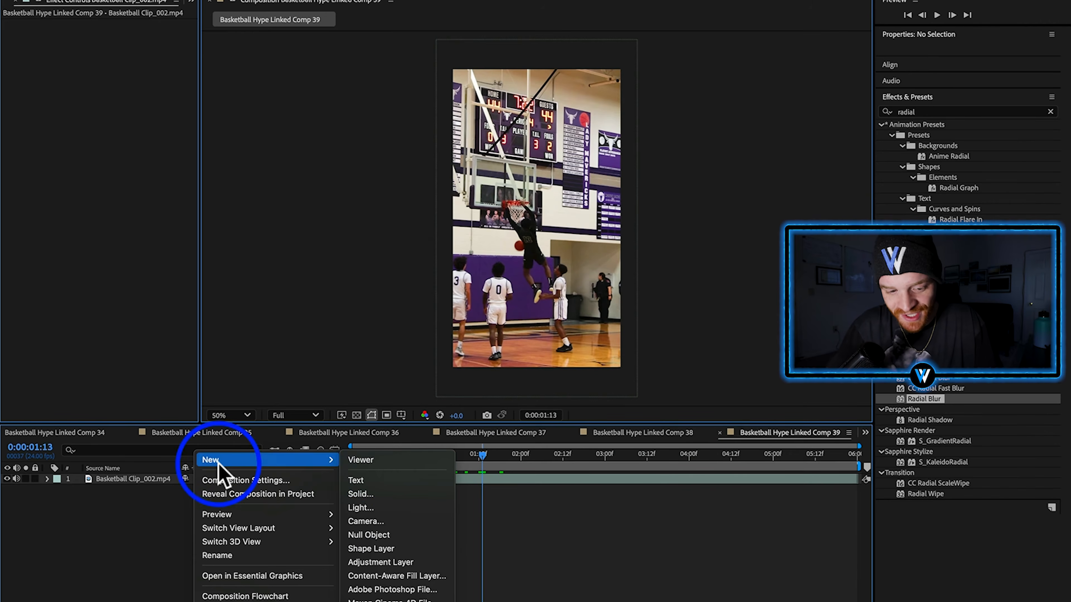
click(406, 561)
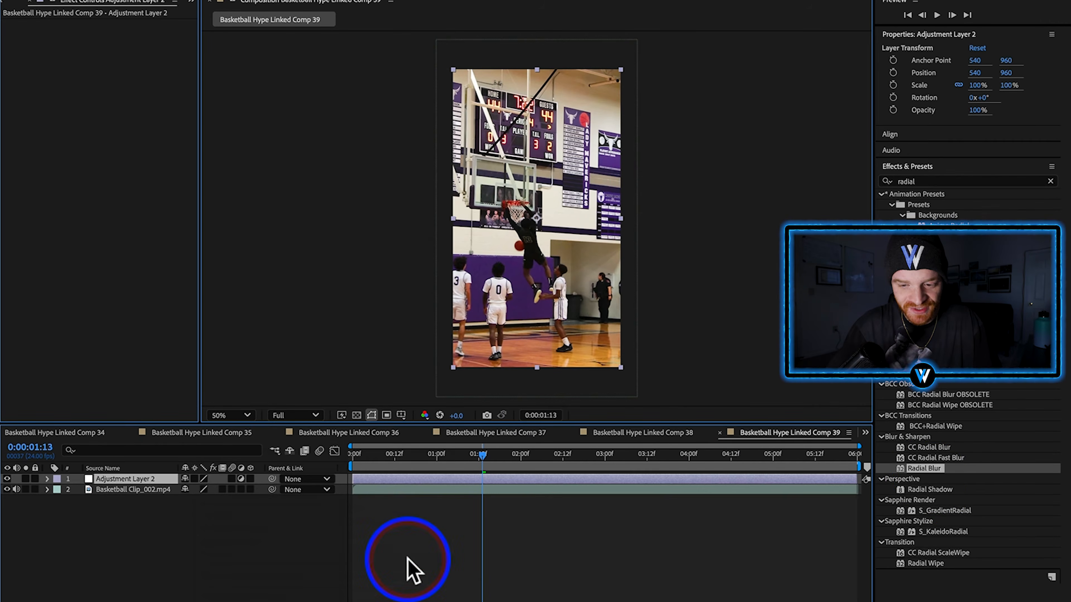
drag(926, 471, 507, 481)
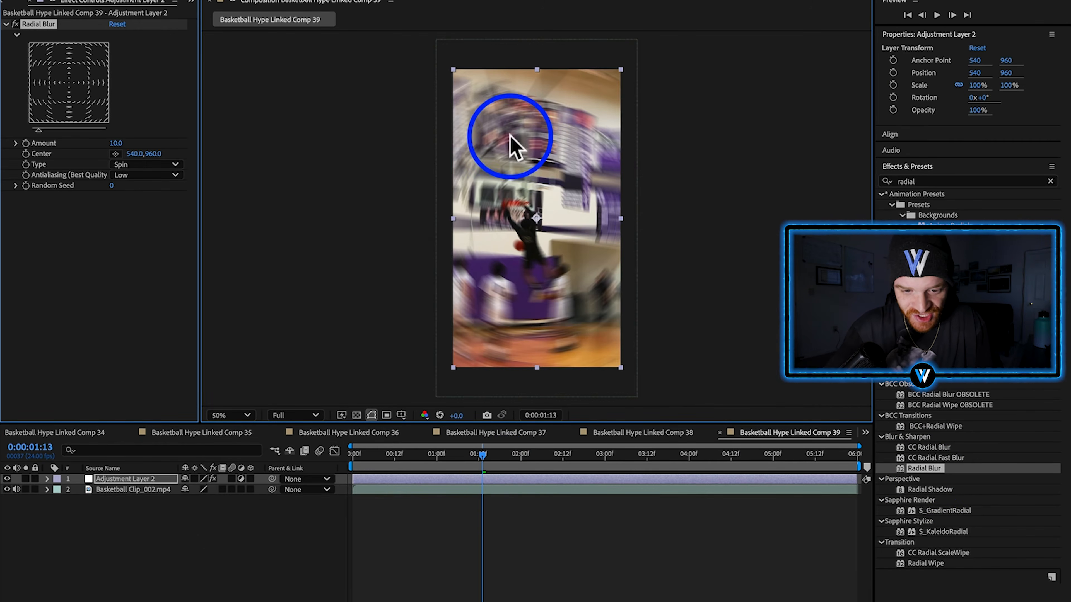
Keyframe the Radial Blur Amount at 0 on the composition's first frame.
key(Home)
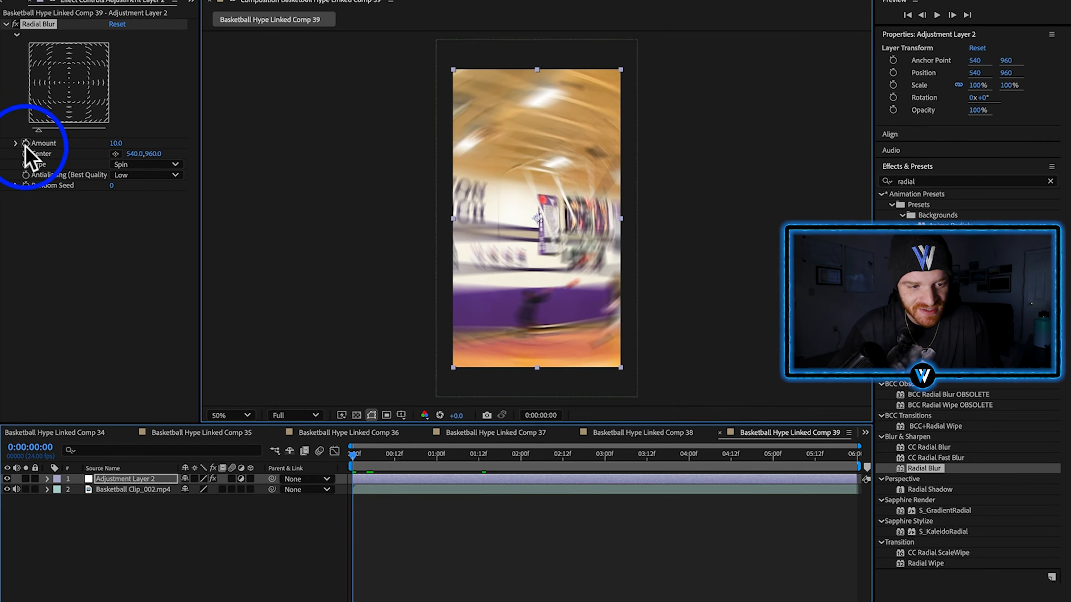
click(26, 144)
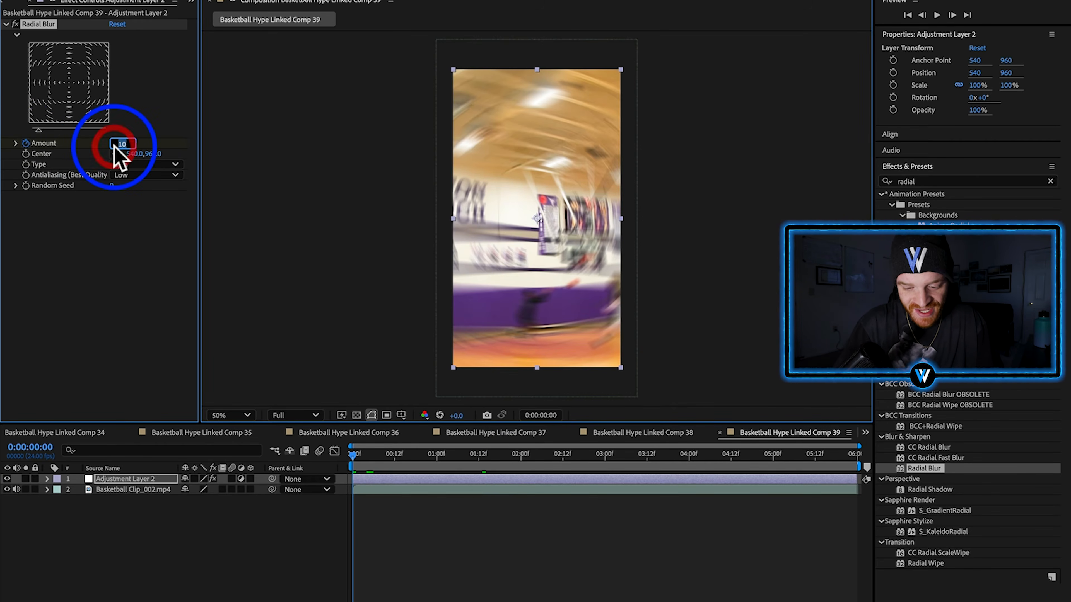
text(0)
key(Return)
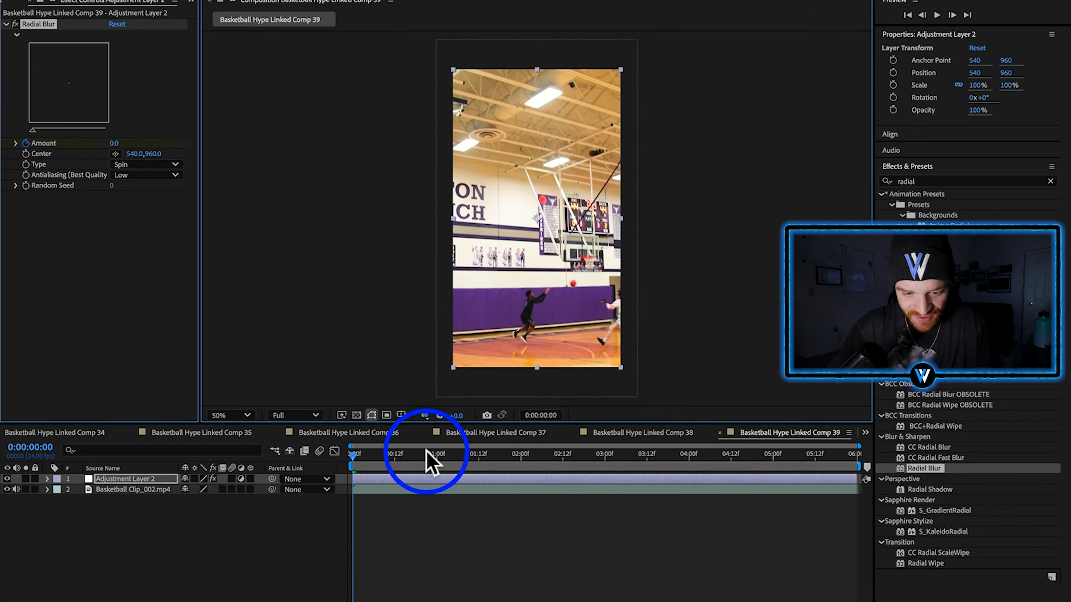
Split both the adjustment layer and the basketball clip layer at 0:00:03:14.
drag(425, 456, 665, 497)
click(655, 489)
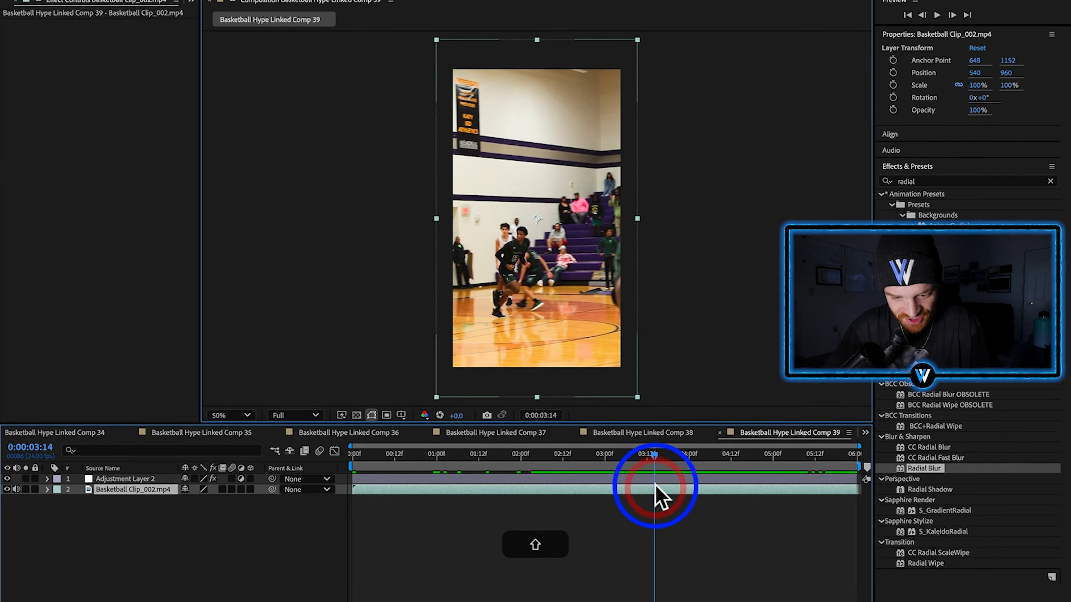
shift+click(655, 481)
key(shift+super+d)
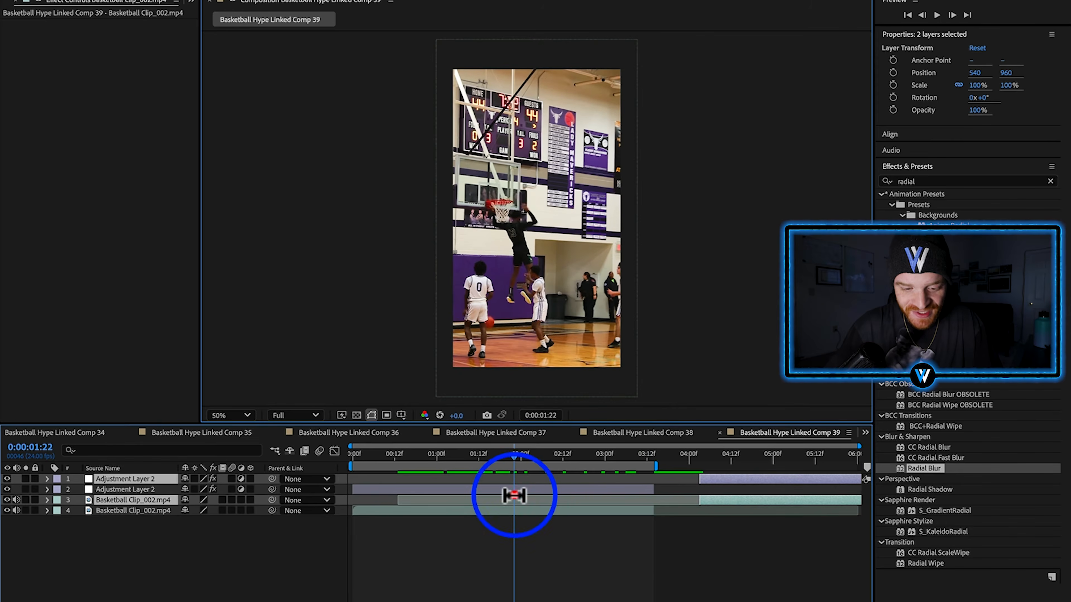
Keyframe Radial Blur Amount at 20 on the first adjustment layer segment and move that keyframe to the segment's end.
click(525, 489)
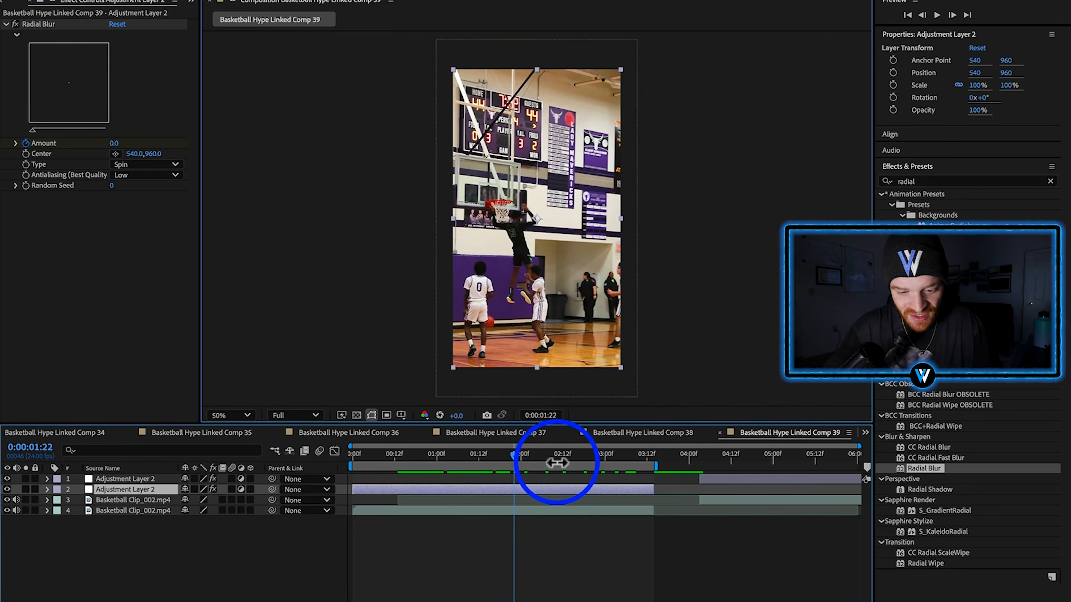
drag(543, 462, 617, 460)
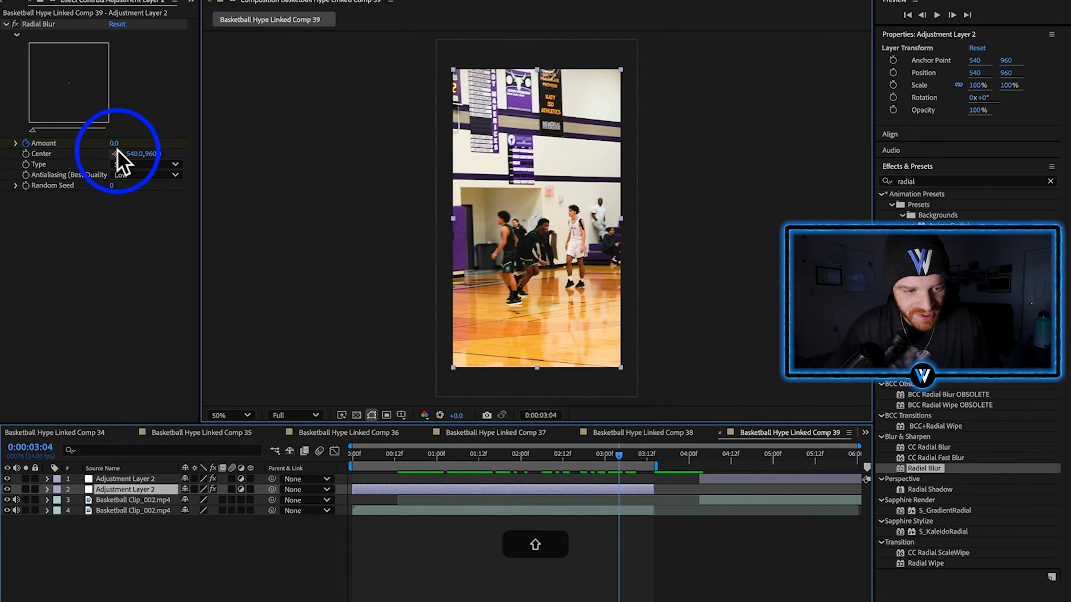
drag(115, 144, 128, 144)
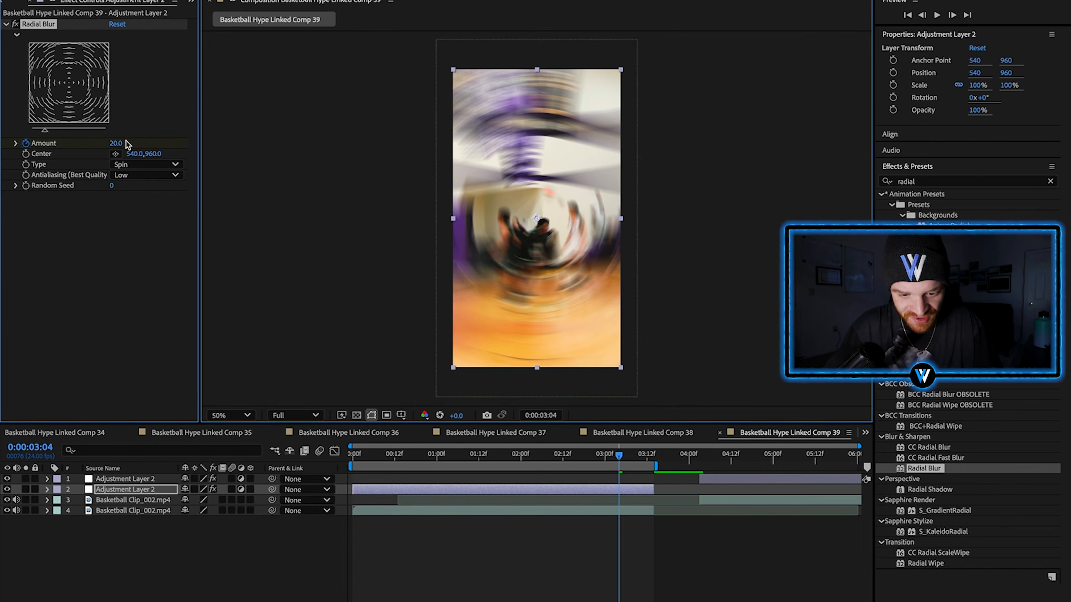
key(u)
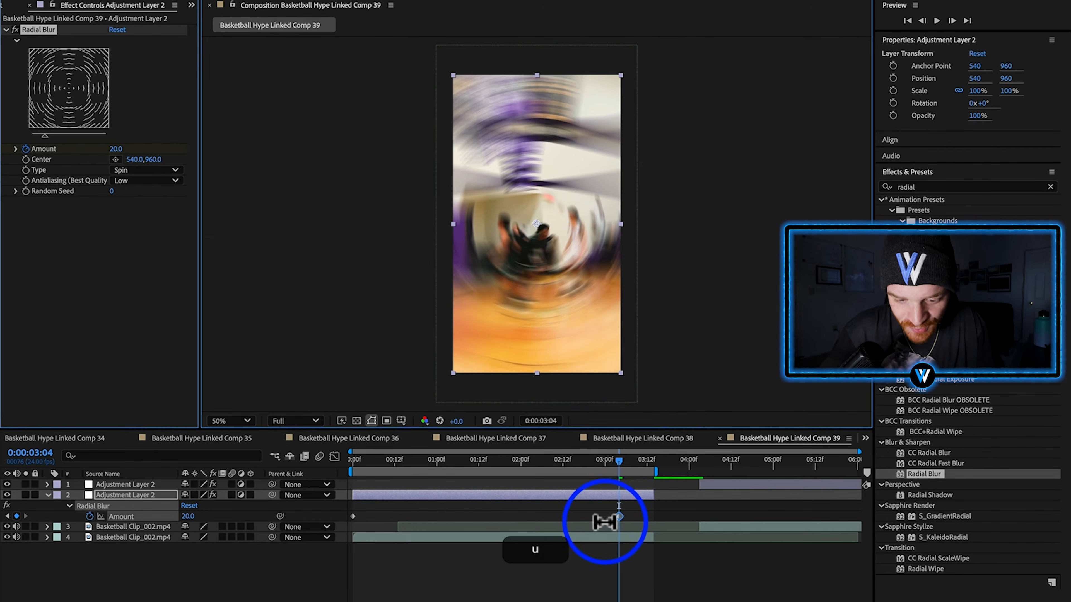
drag(604, 522, 653, 515)
At 0:00:01:07, draw an elliptical mask around the dunking player on the blurred adjustment layer and invert it.
drag(588, 459, 483, 469)
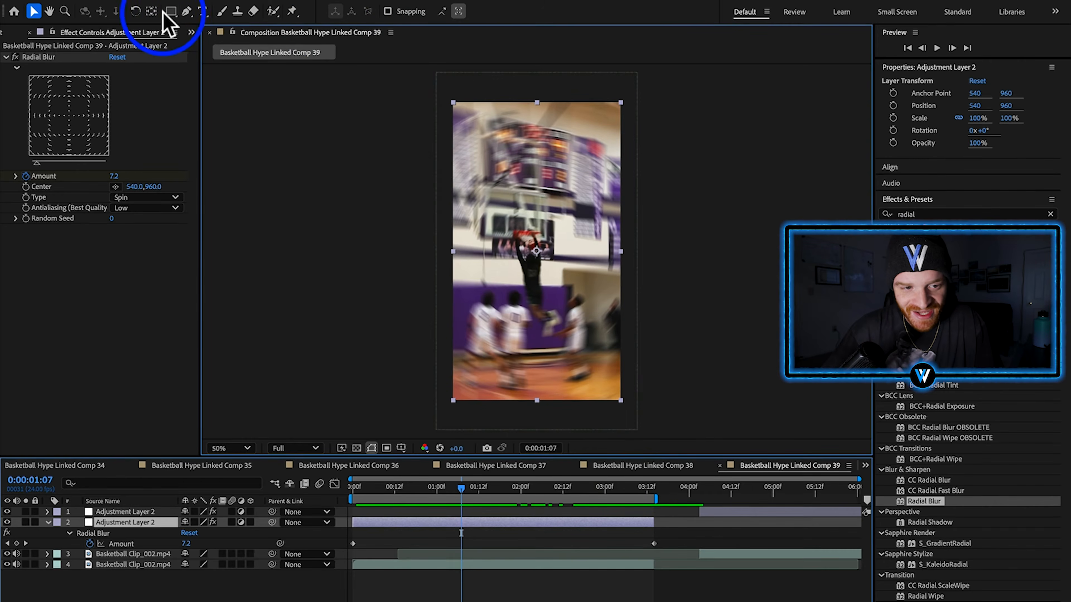
click(168, 12)
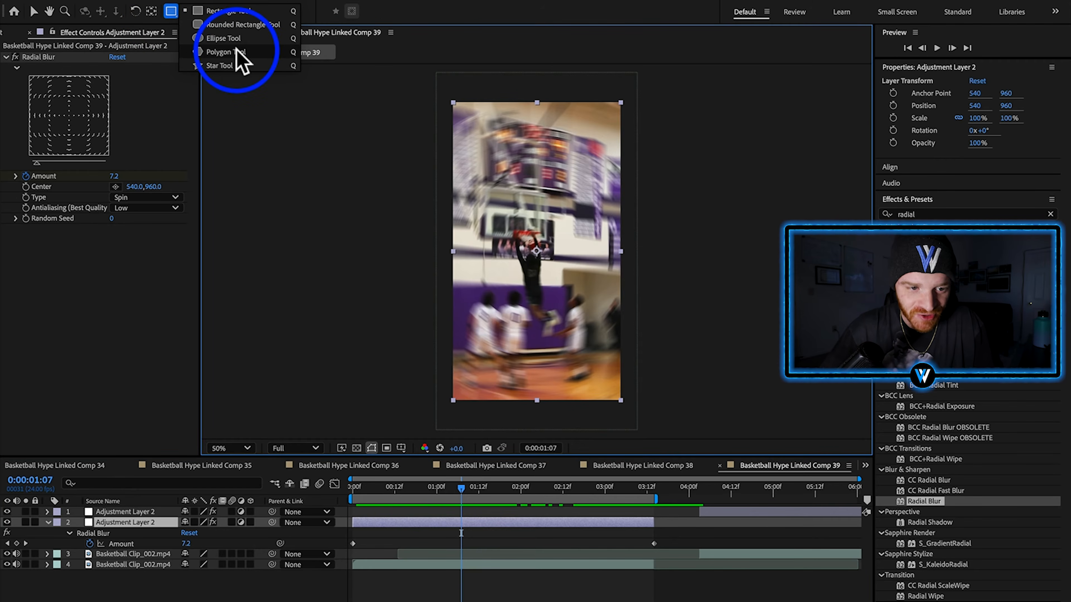
click(217, 39)
drag(462, 160, 608, 364)
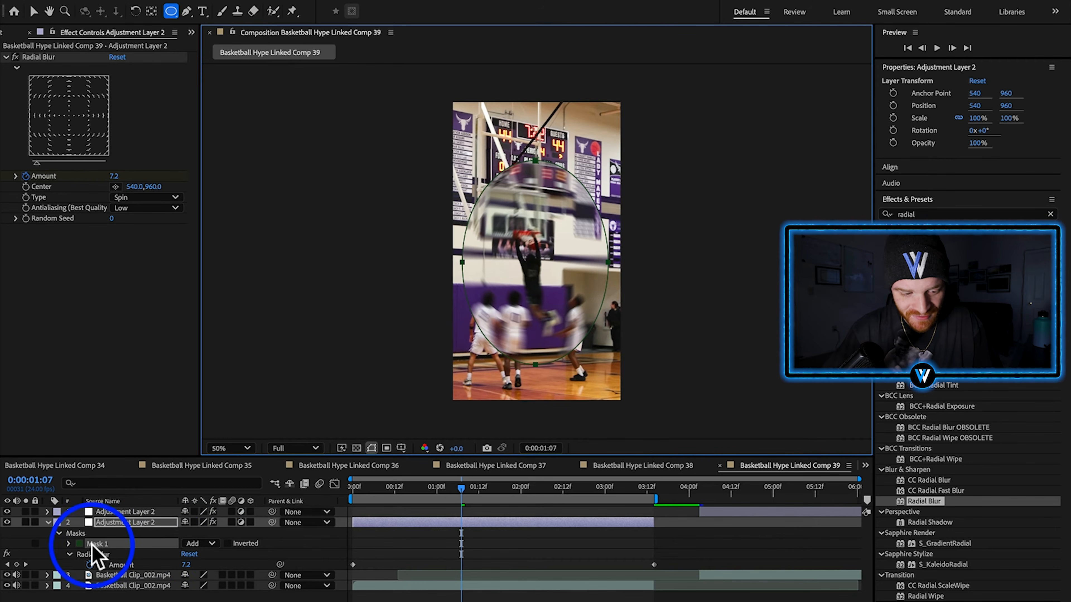
click(228, 544)
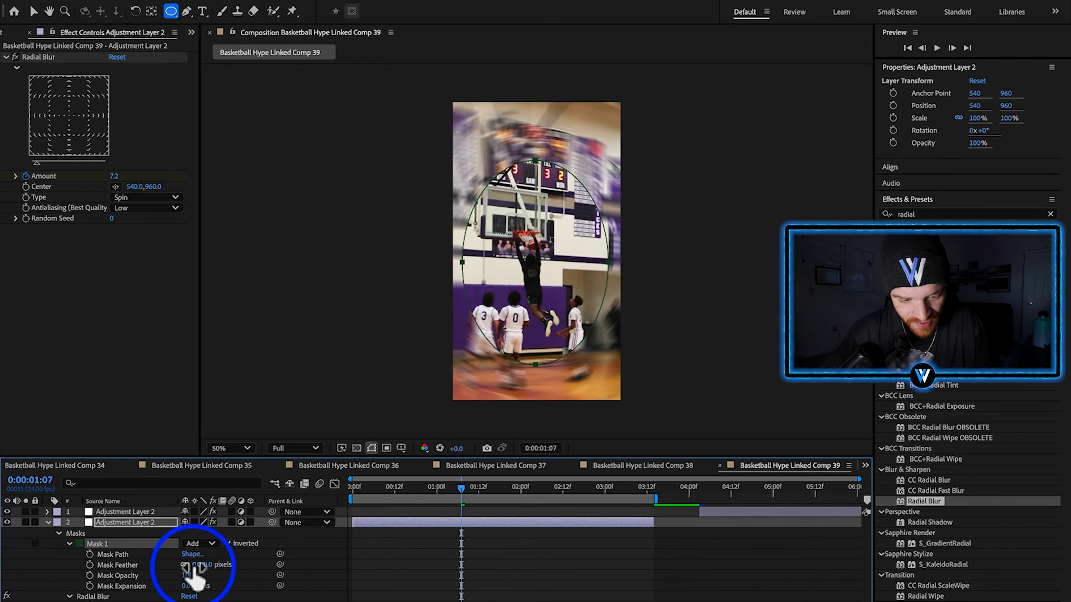
Feather the elliptical mask by 140 pixels and scrub through the masked blur.
drag(197, 567, 206, 567)
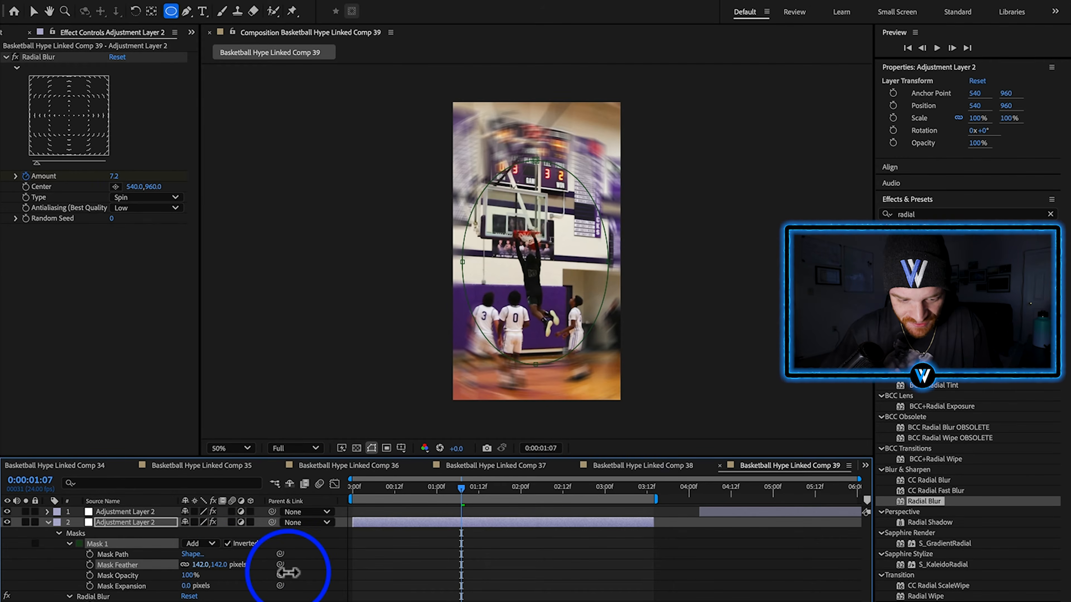
click(287, 573)
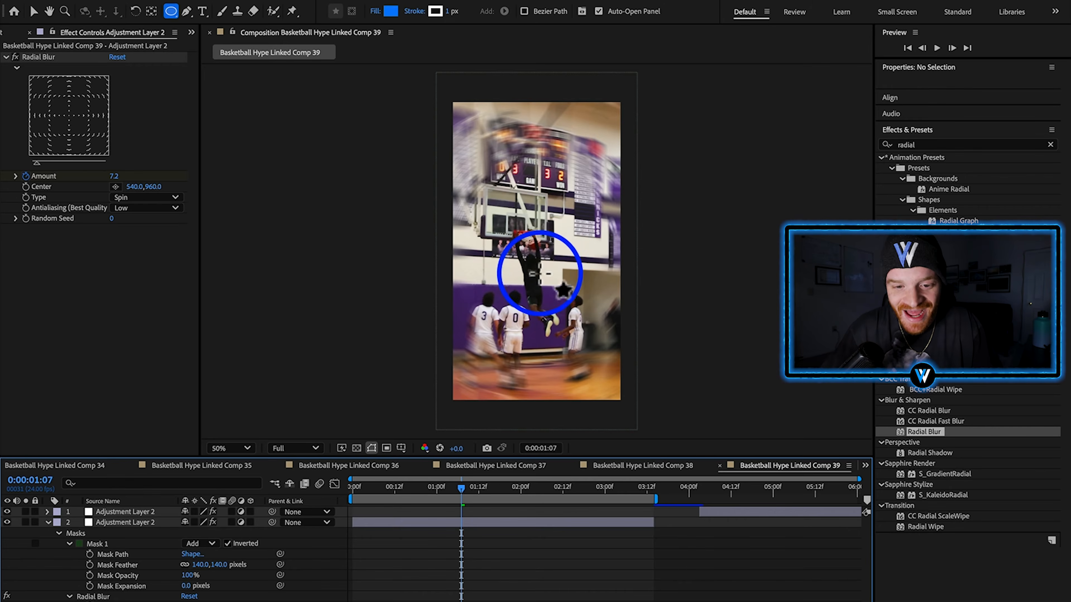
drag(480, 498, 513, 495)
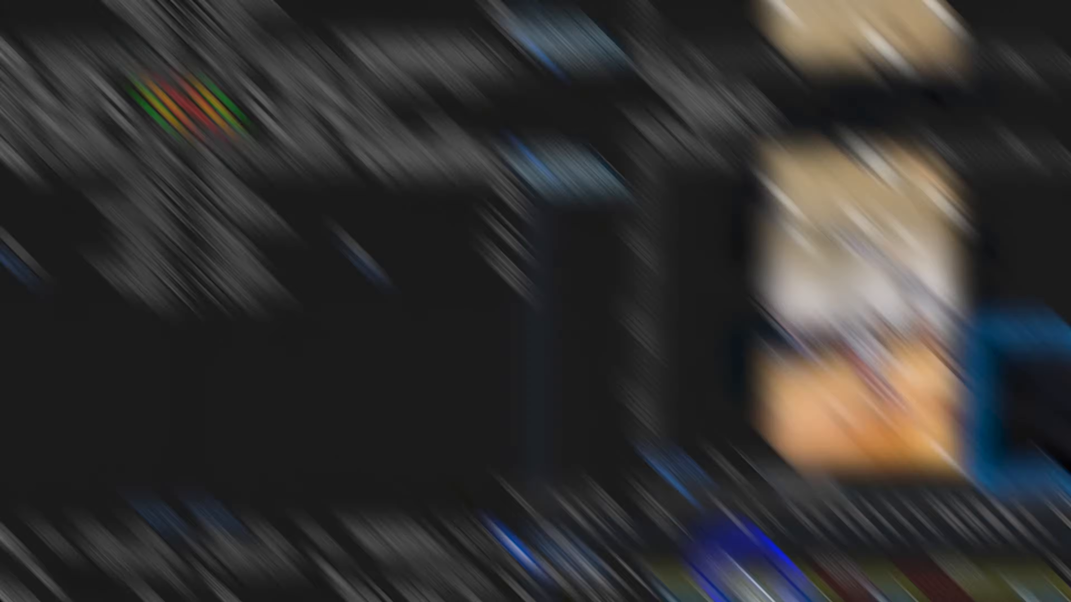
Switch to Premiere Pro and examine the fast-break clip frame by frame from about 00:00:17:05 to 00:00:17:18.
click(559, 476)
drag(559, 476, 564, 477)
key(Left)
key(Left)
key(Left)
key(Left)
key(Left)
key(Left)
key(Left)
key(Left)
key(Left)
key(Left)
key(Left)
key(Left)
key(Left)
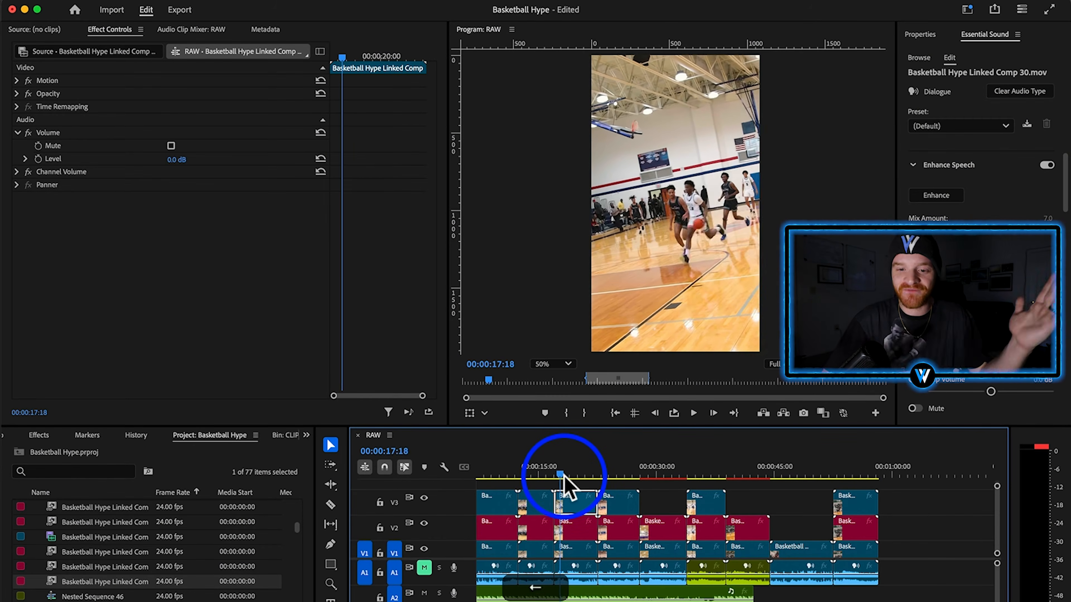
key(Left)
key(Left)
key(Left)
key(Left)
key(Left)
key(Left)
key(Left)
key(Left)
key(Left)
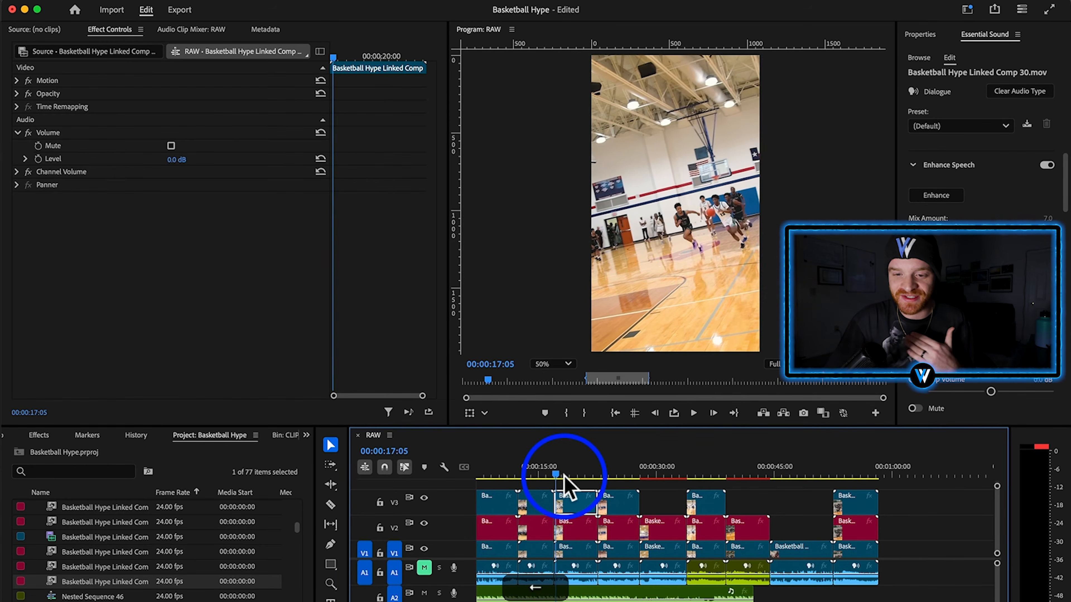
key(Right)
key(Right)
key(Right)
key(Right)
key(Right)
key(Right)
key(Right)
key(Right)
key(Right)
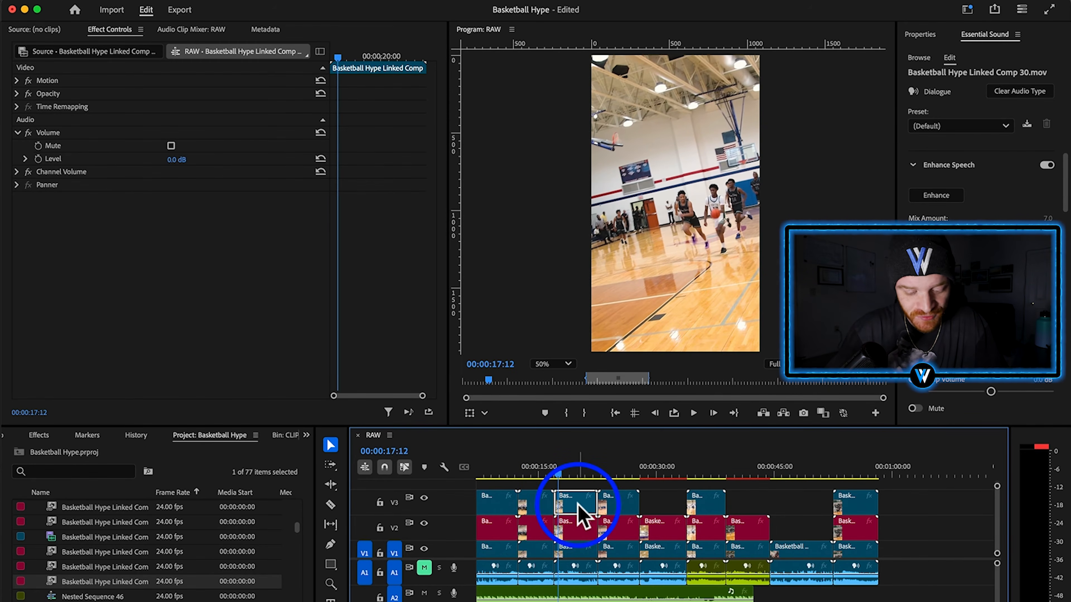
Copy the V3 clip at 00:00:17:12 onto new track V4 and nest the copy as Nested Sequence 54.
alt+click(578, 505)
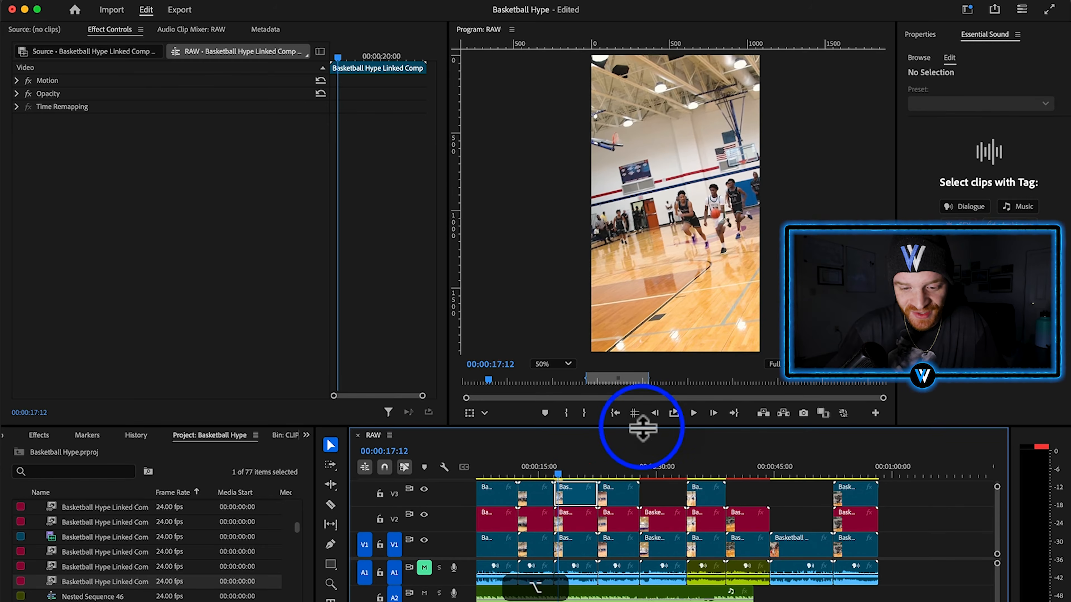
right_click(574, 548)
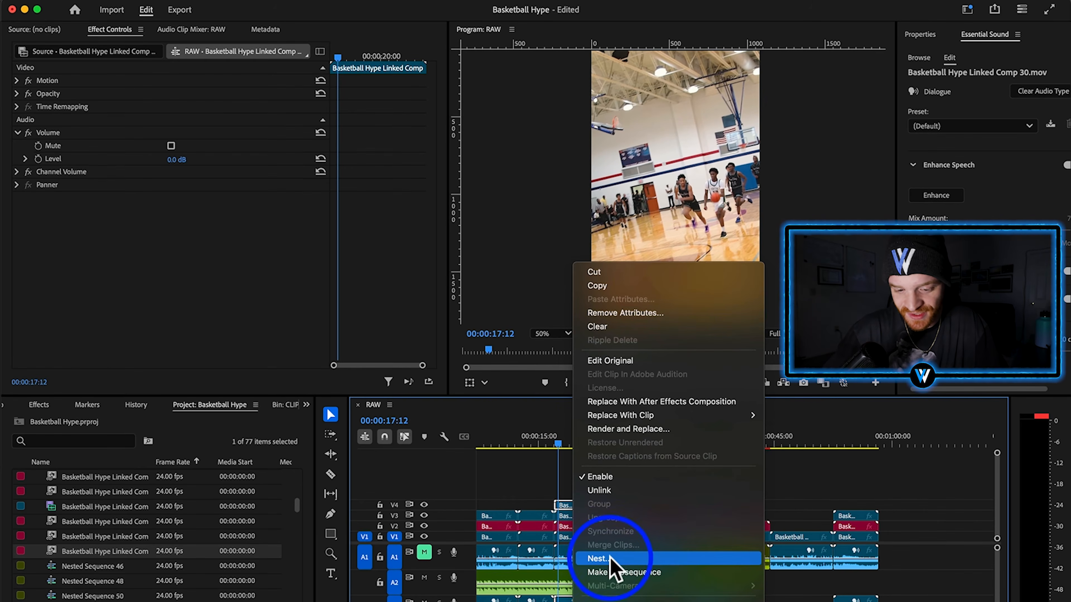
click(609, 561)
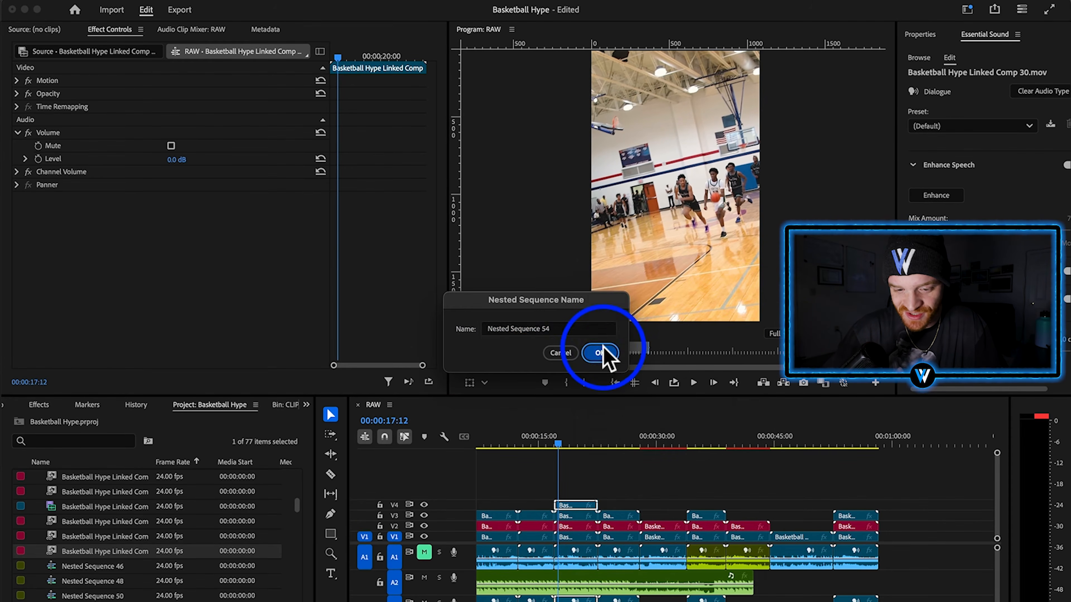
click(607, 358)
Replace the nested clip on V4 with an After Effects composition, select its layer and check for the Motion Tracking workspace.
right_click(574, 505)
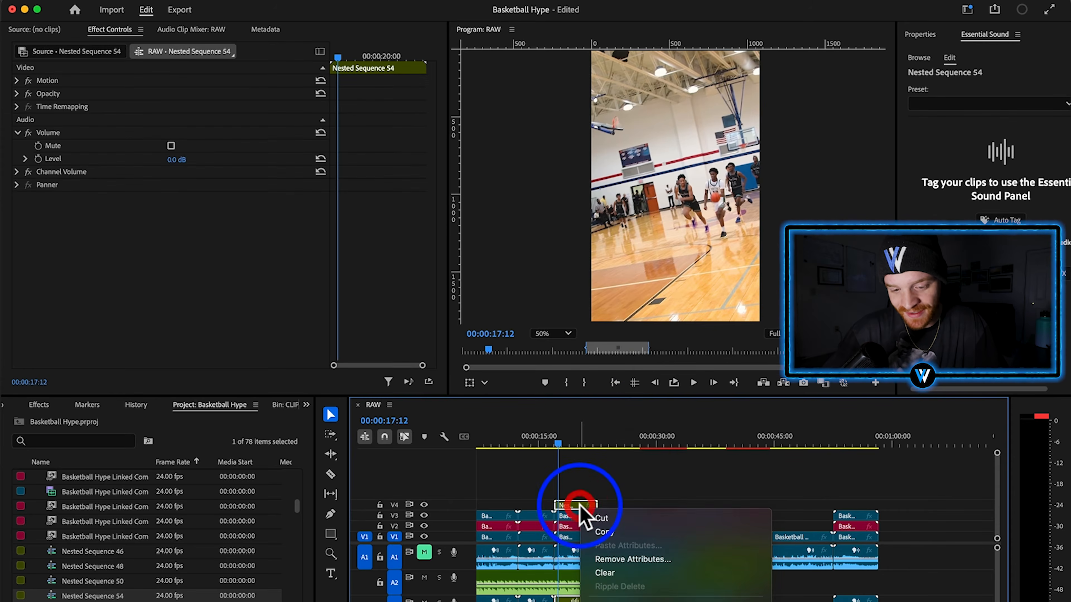
click(667, 487)
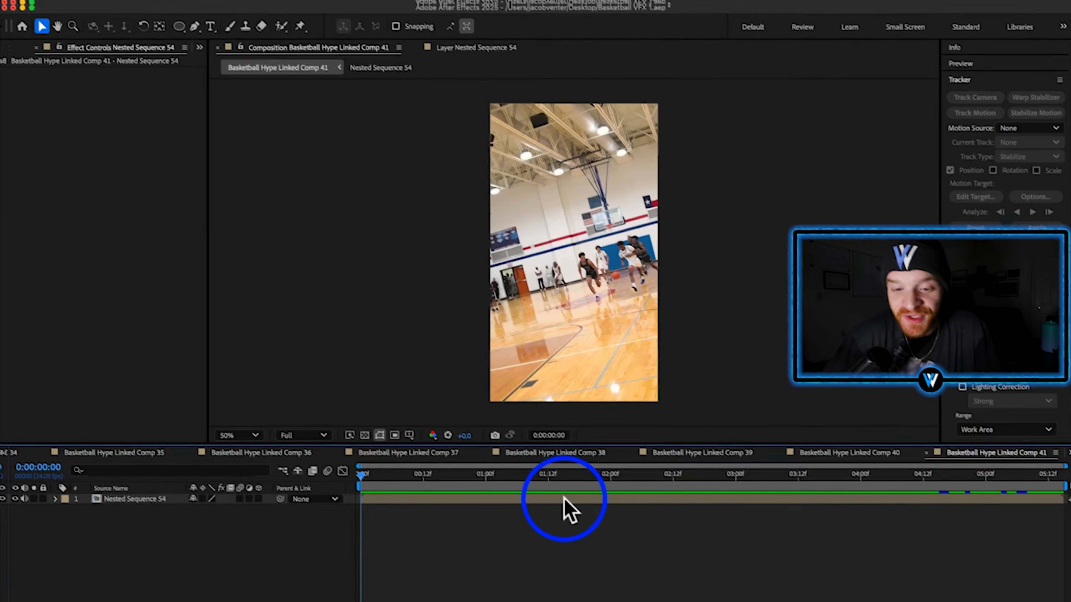
click(564, 498)
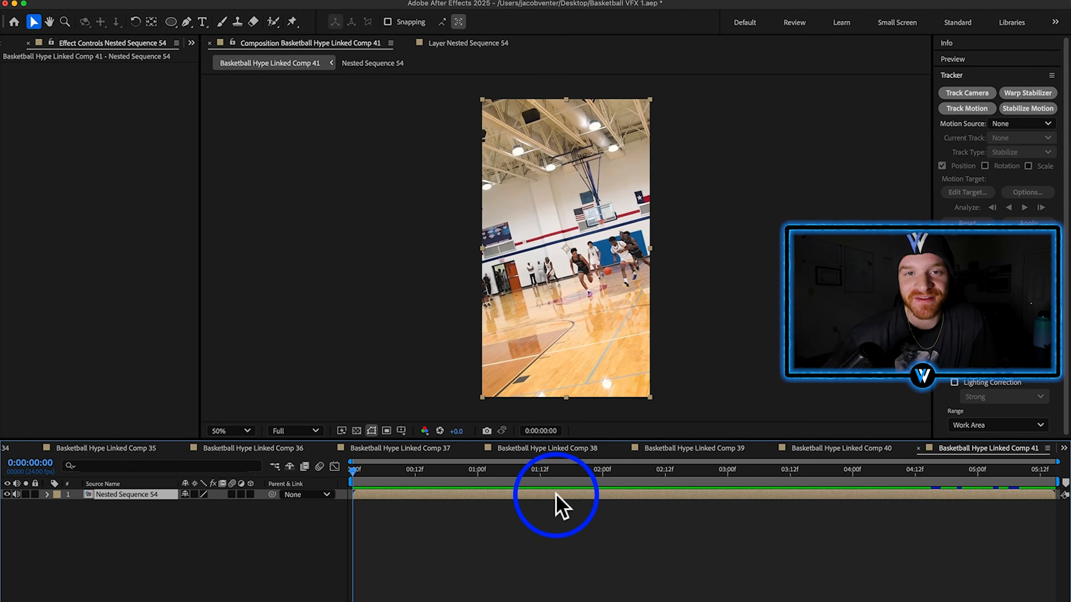
click(1055, 22)
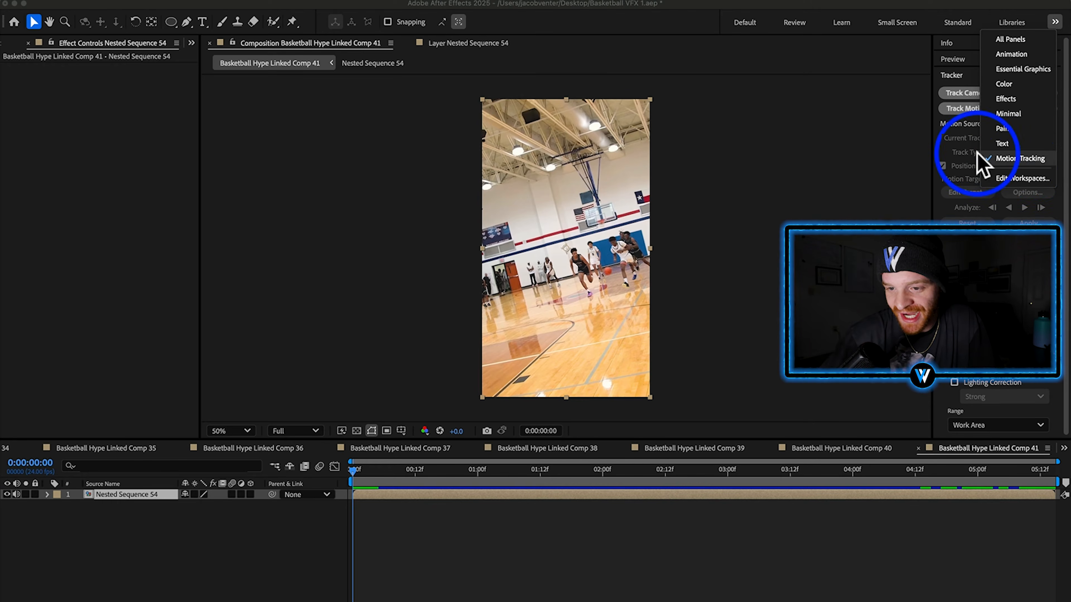
click(951, 159)
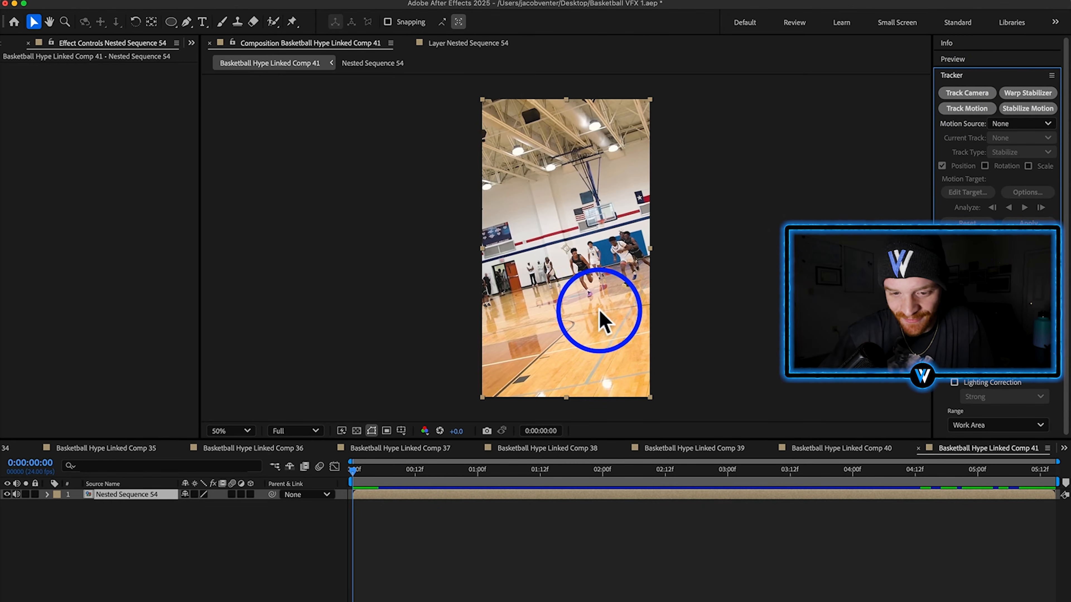
Split the Nested Sequence 54 layer at 0:00:01:14, where the player is in the air with the ball raised.
click(430, 470)
drag(431, 471, 551, 479)
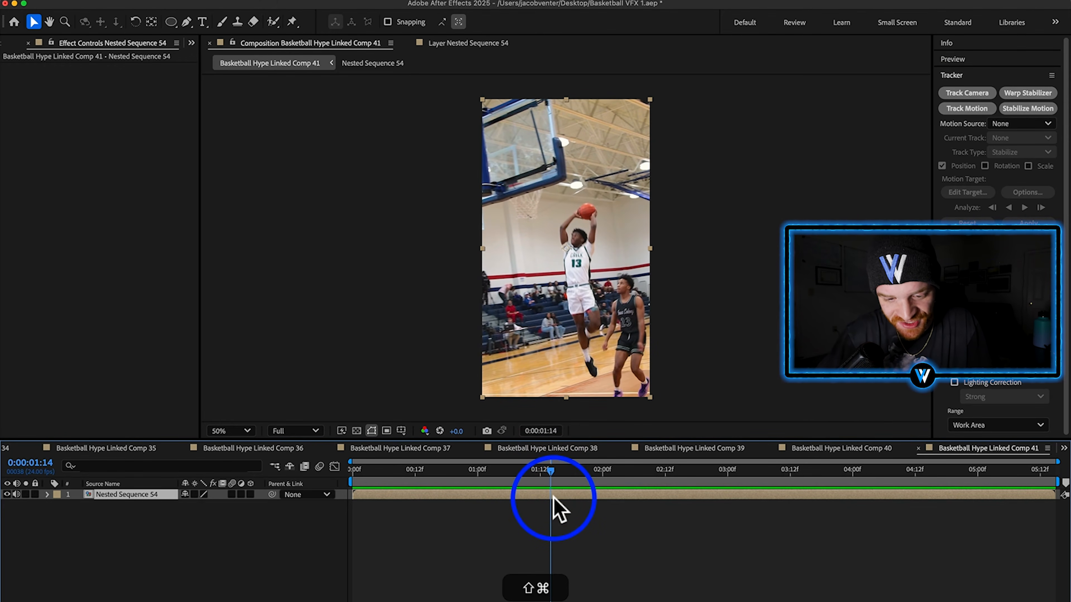
key(shift+super+d)
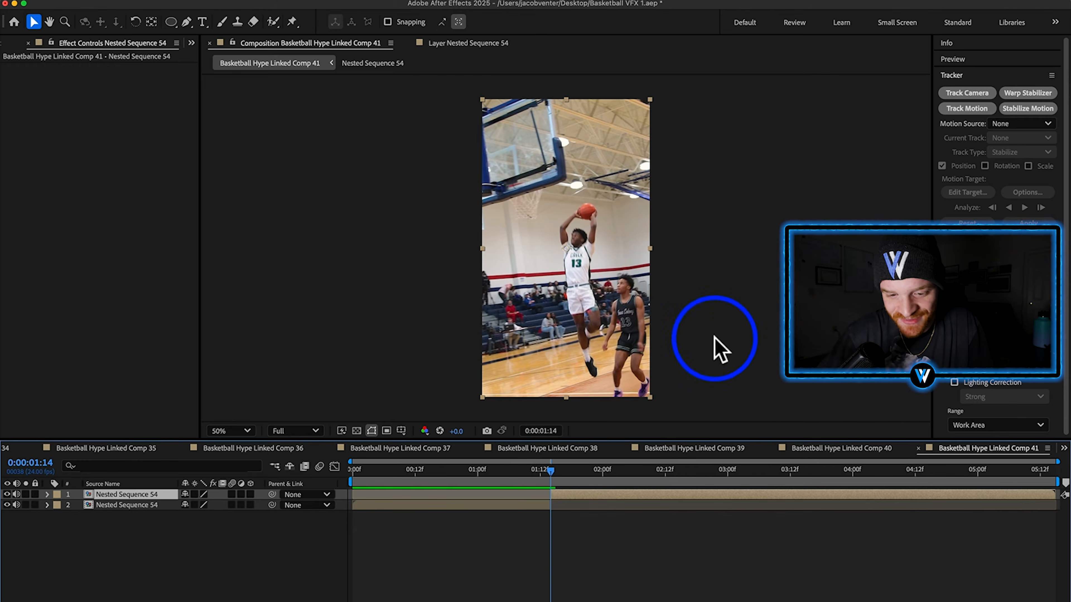
Run Track Camera on the first Nested Sequence 54 segment, starting from the composition's first frame.
drag(519, 480, 342, 489)
click(378, 514)
click(379, 507)
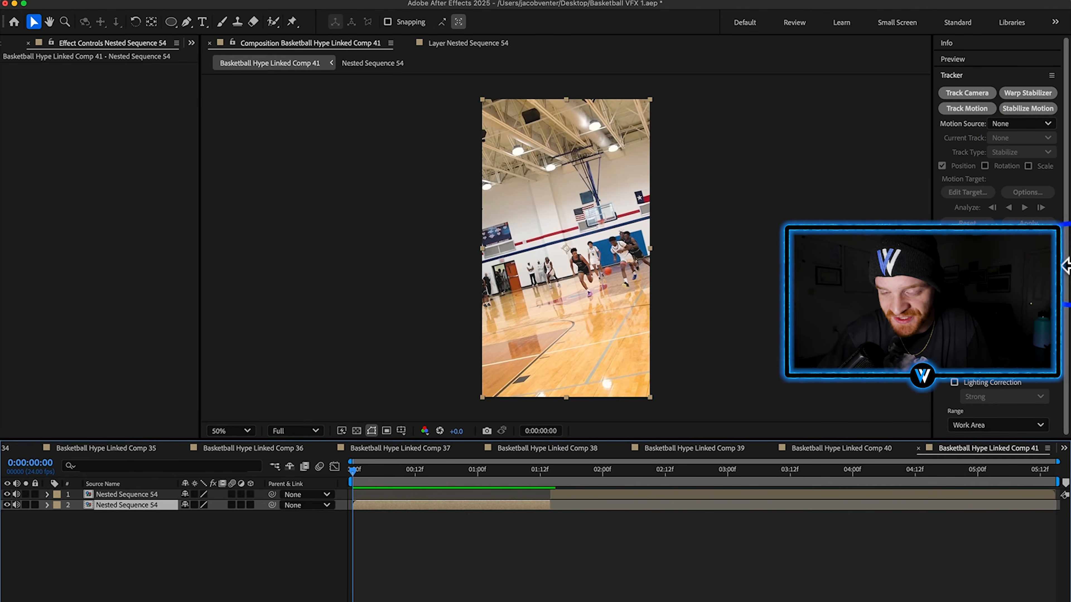
click(961, 94)
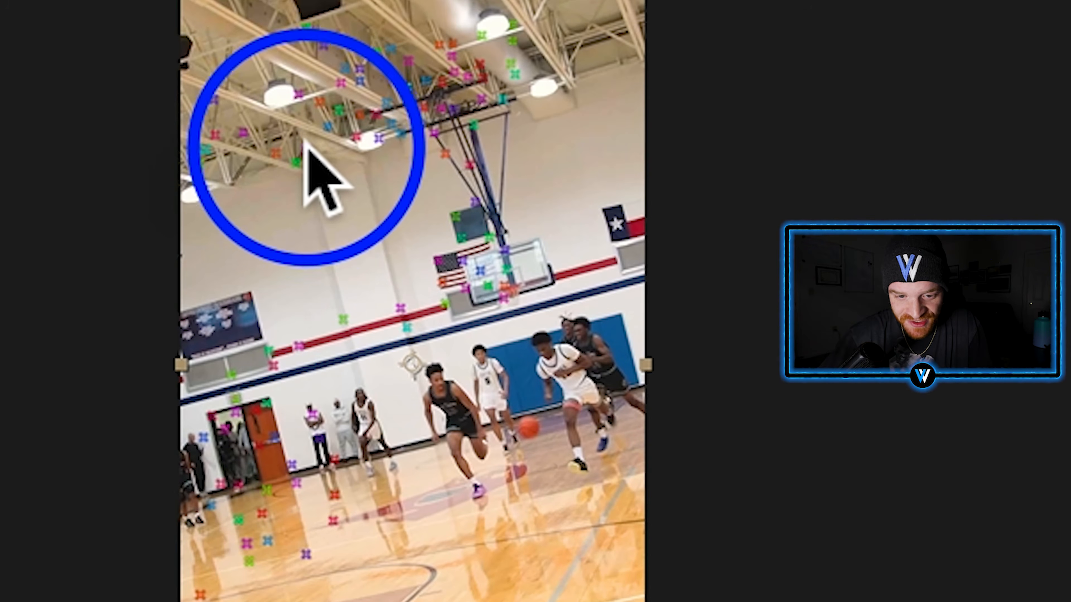
Select a camera track point on the gym's ceiling beams.
click(293, 162)
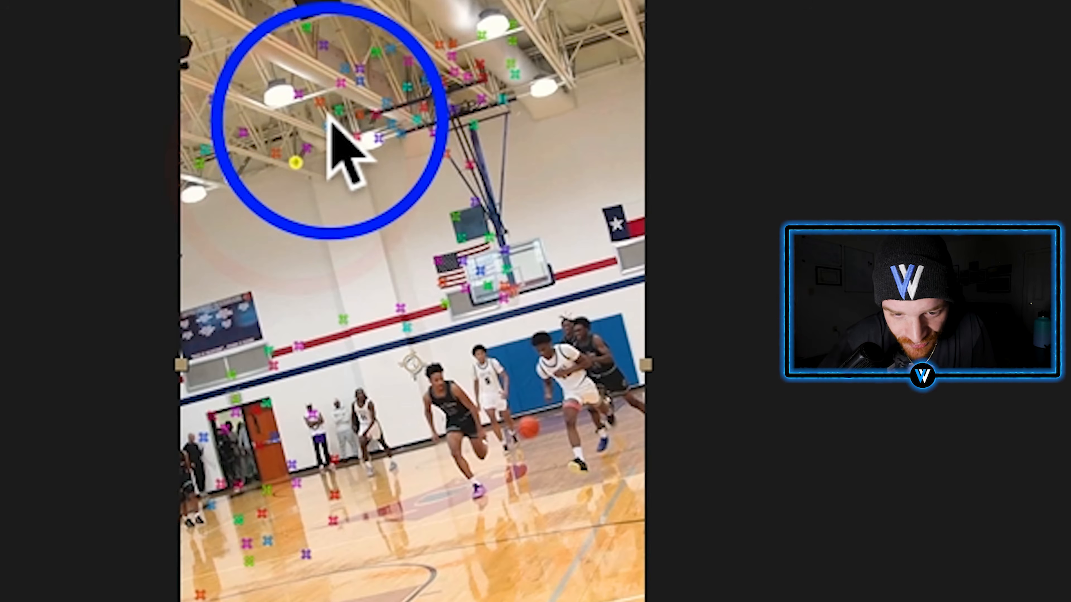
Create a null and camera from three track points around the ceiling lights above the basketball court.
shift+click(320, 102)
shift+click(377, 137)
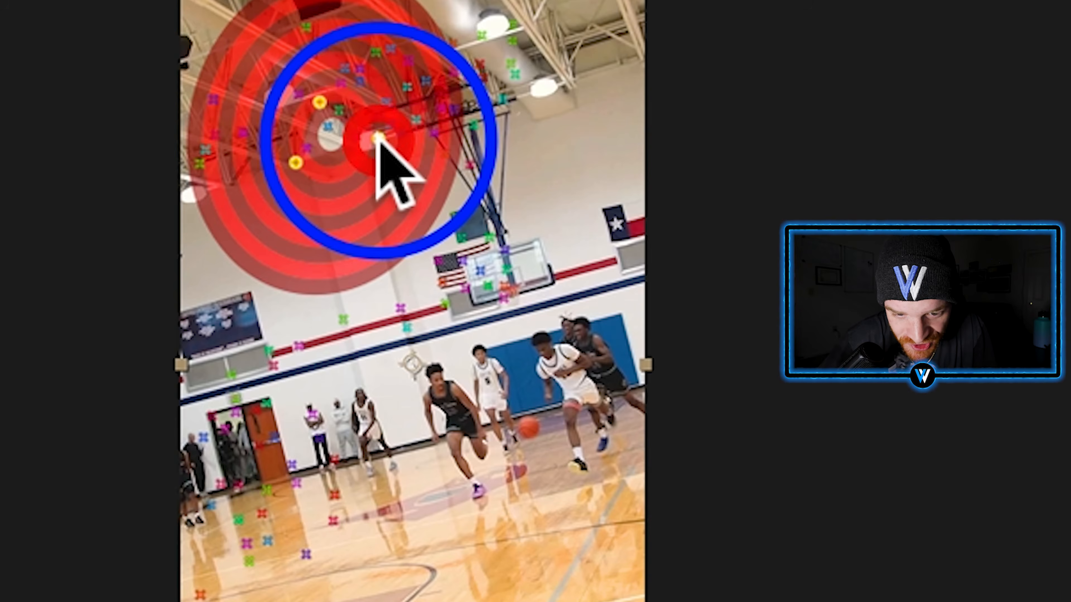
right_click(378, 137)
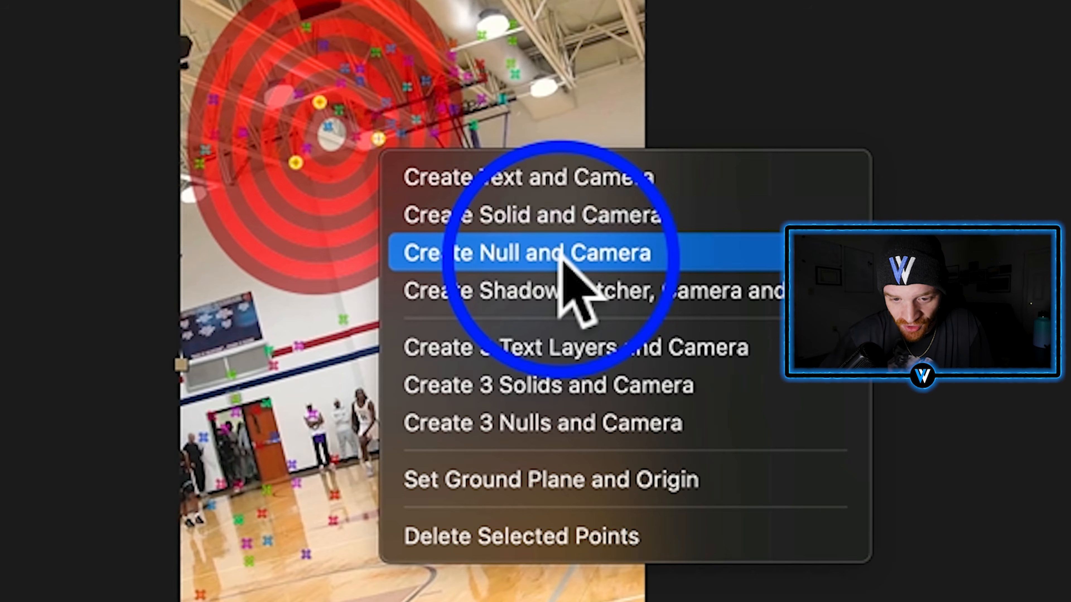
click(561, 254)
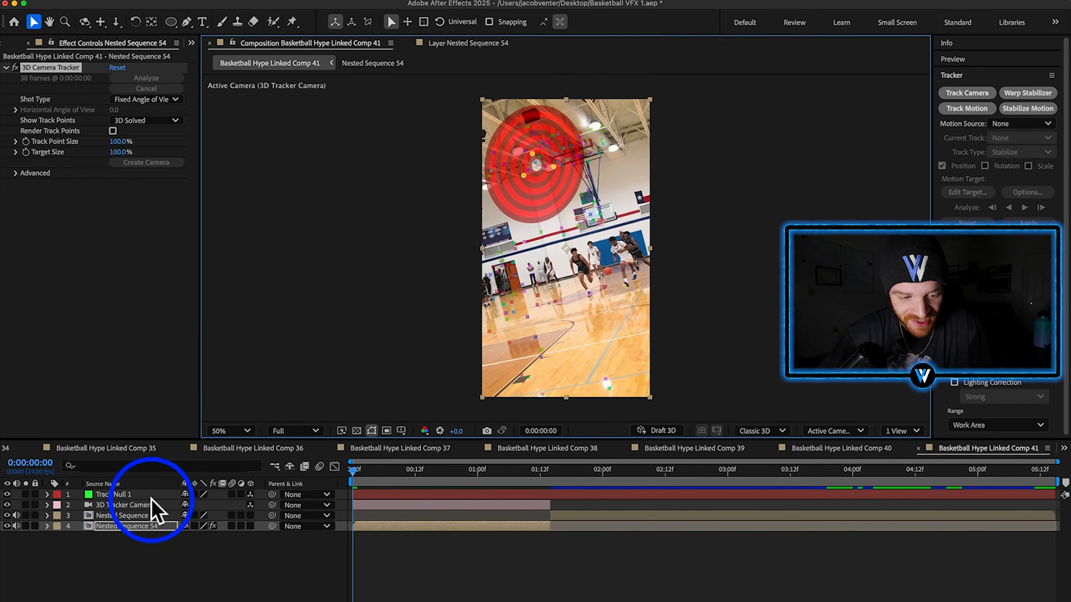
click(123, 495)
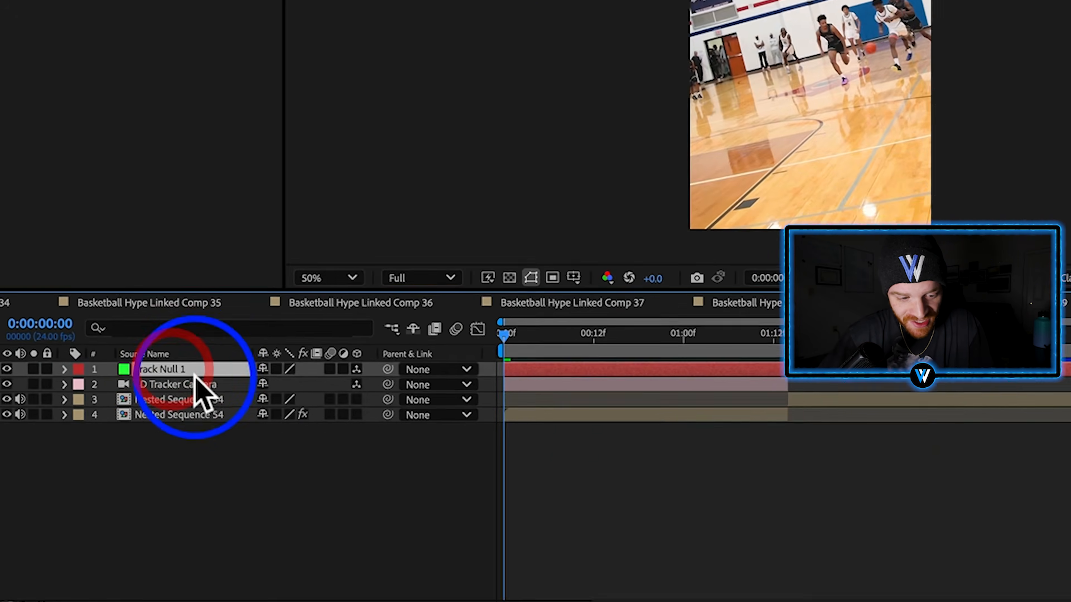
click(127, 506)
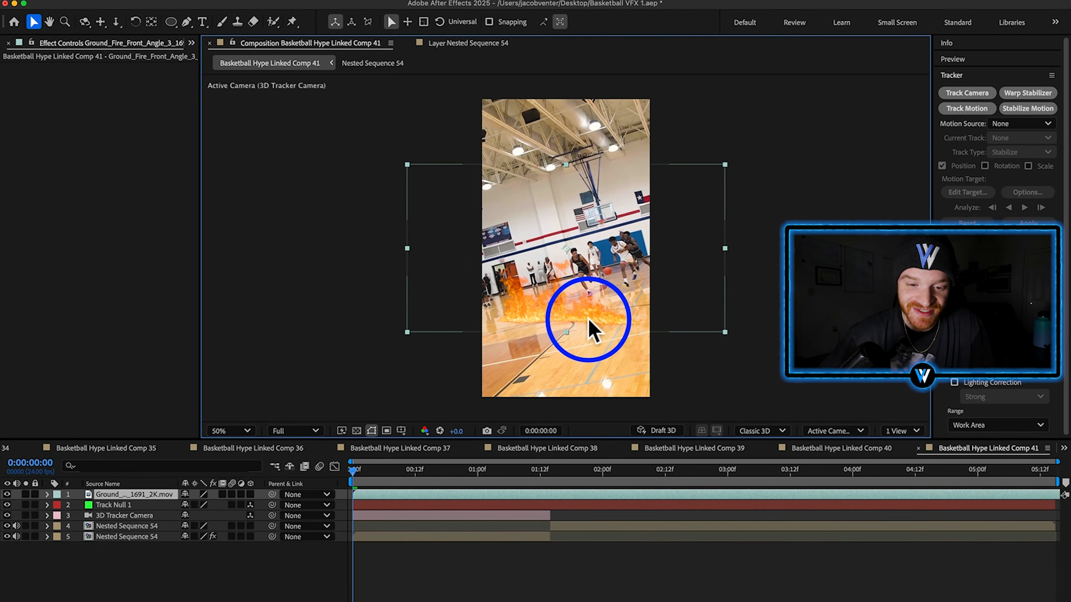
Parent the ground fire clip to Track Null 1 and make it a 3D layer.
click(141, 496)
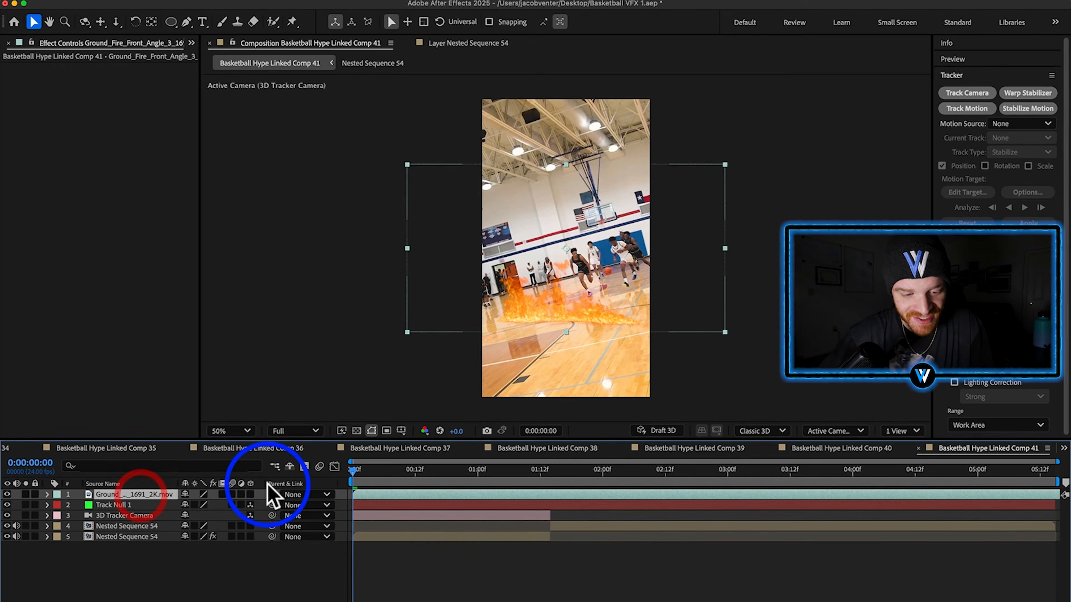
drag(272, 495, 127, 511)
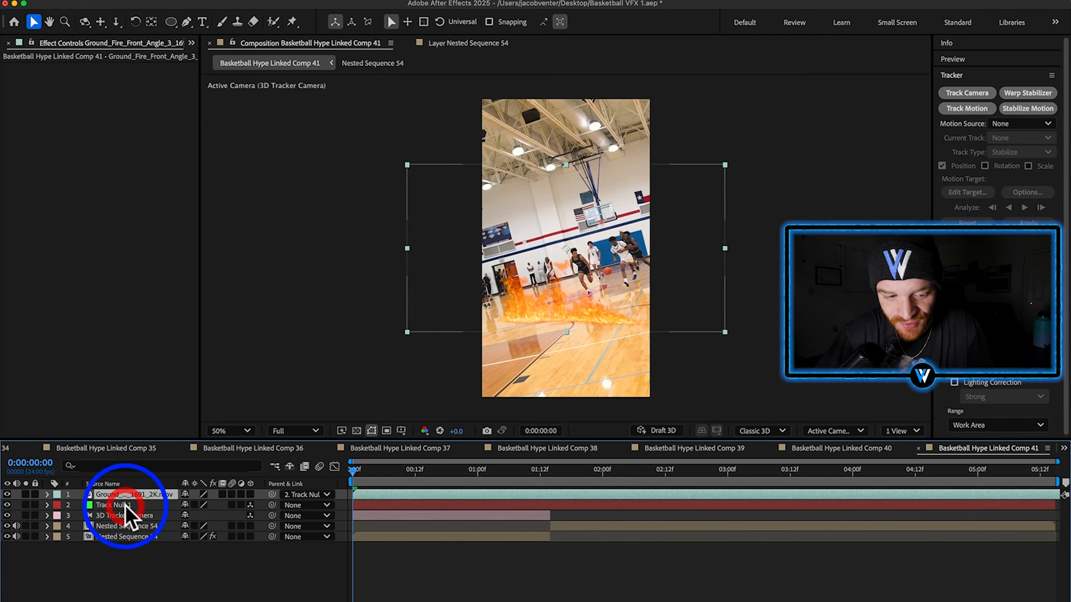
drag(381, 468, 343, 481)
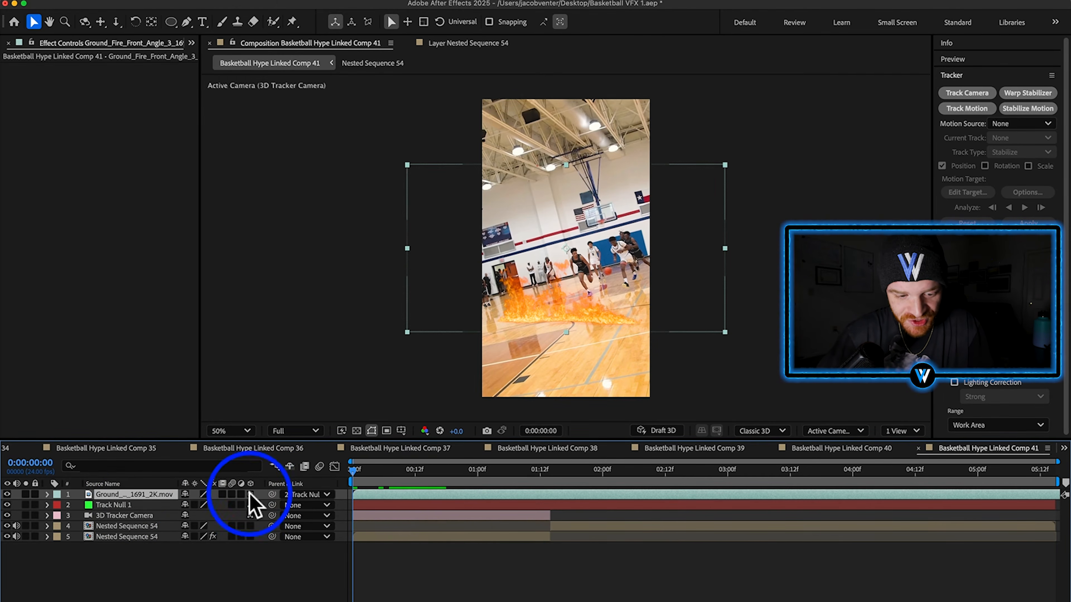
click(250, 494)
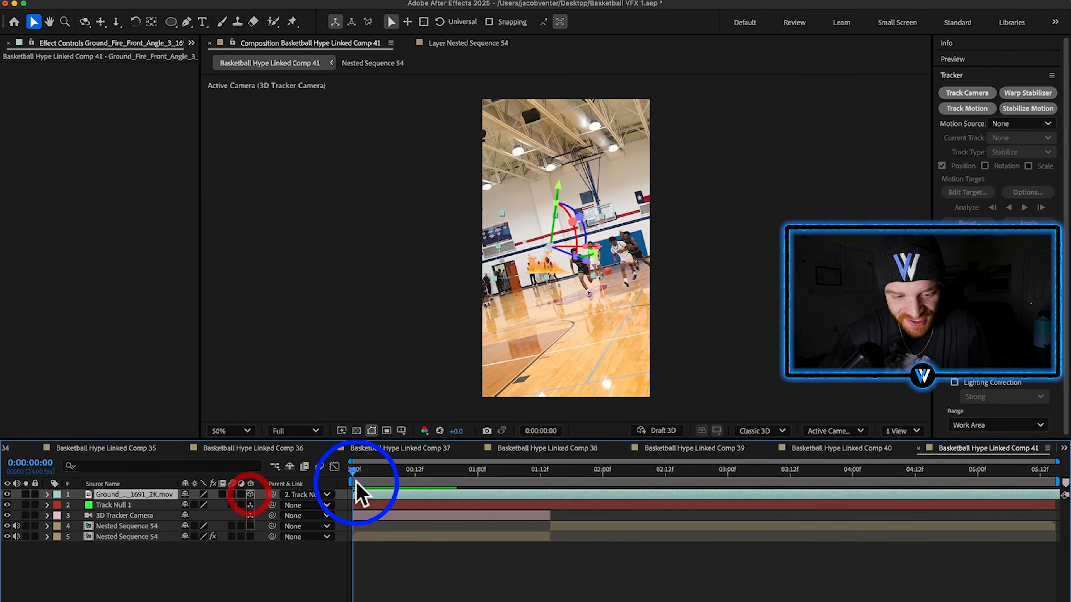
drag(356, 468, 378, 472)
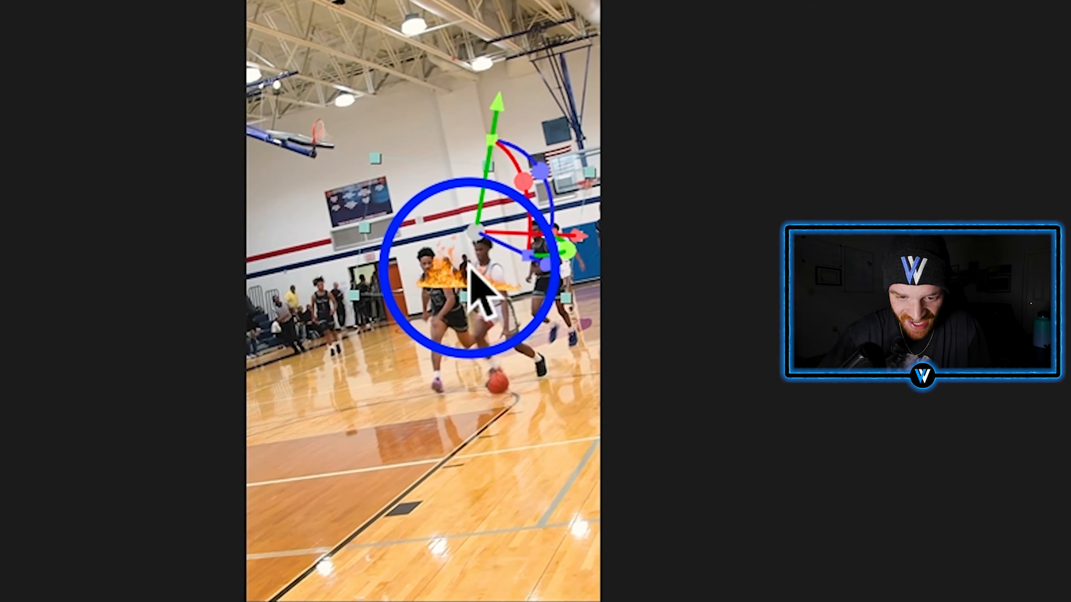
Move the fire layer down onto the court floor and scale it to 200%.
drag(470, 282, 469, 392)
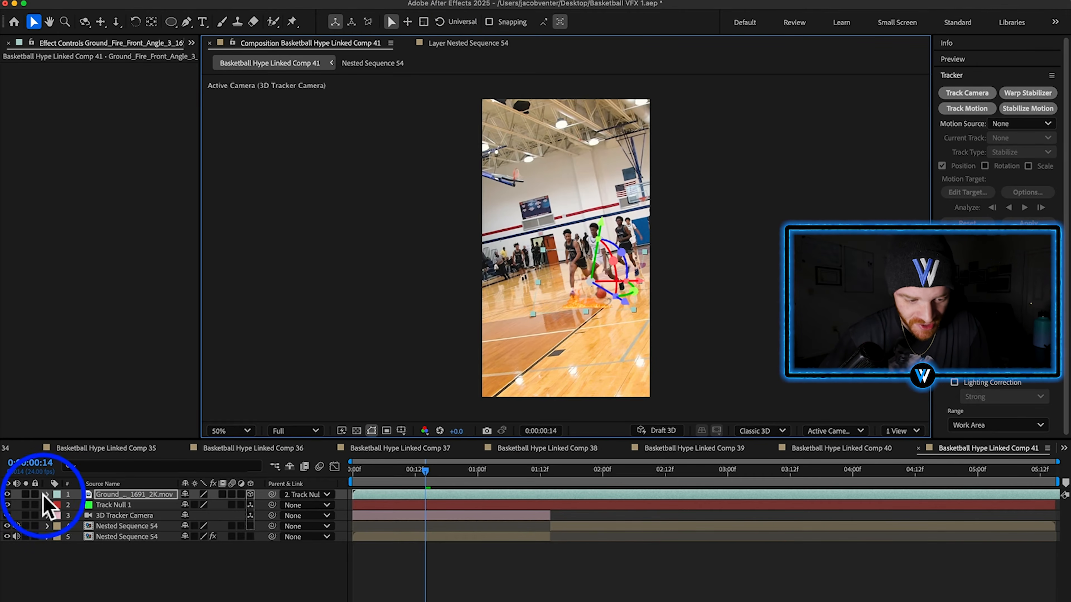
click(47, 494)
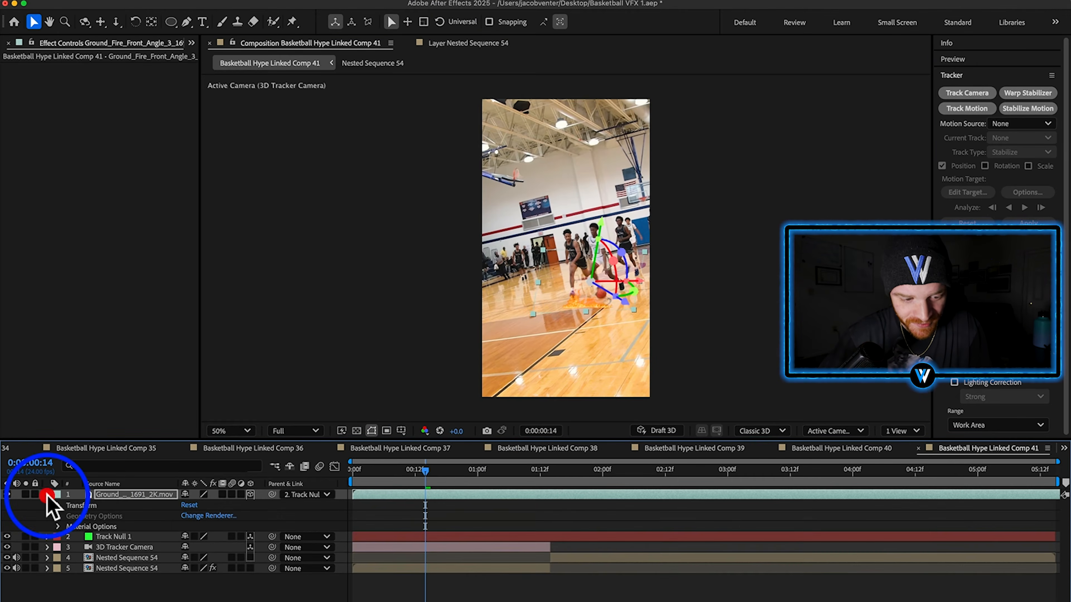
click(58, 508)
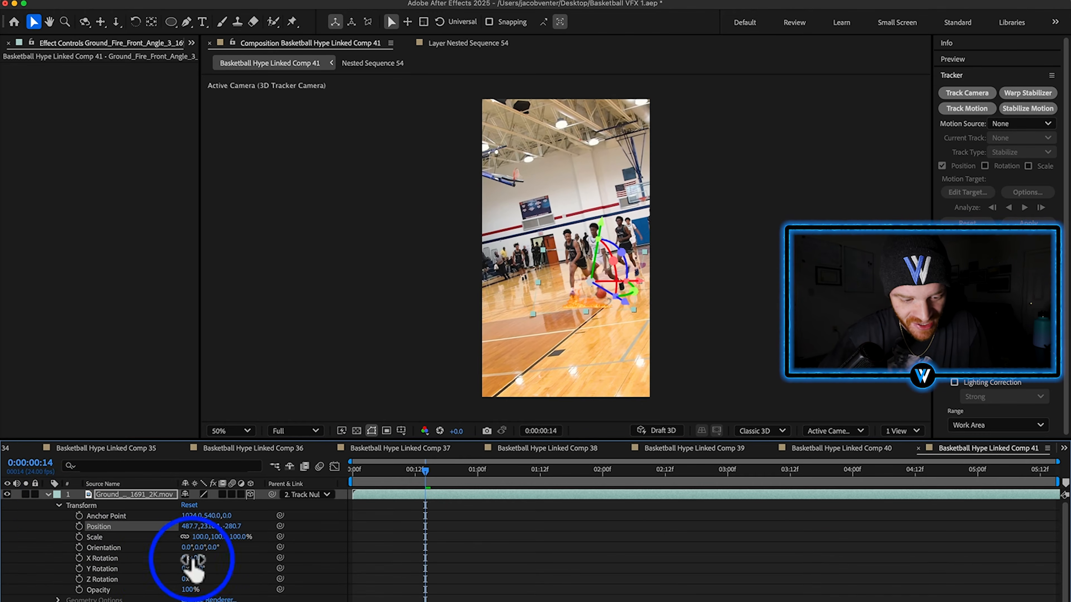
drag(199, 536, 275, 536)
drag(210, 526, 74, 588)
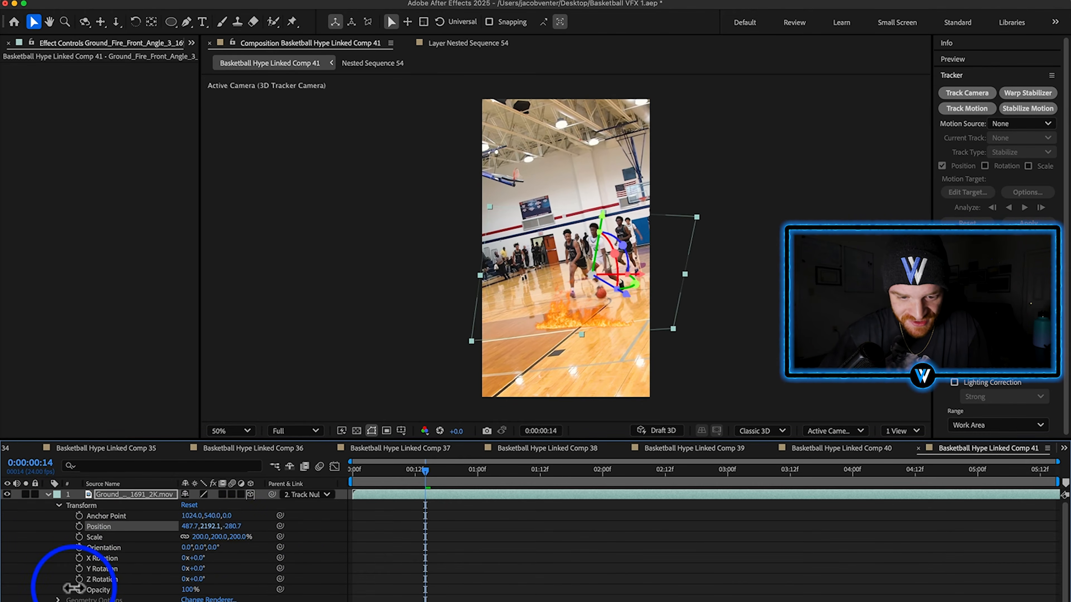
Adjust the fire to position 306.9, 761.2, 134.8, scale 691.2, 511, 330.4%, and X, Y, Z rotations of 3°, -19° and -10°.
click(215, 528)
drag(185, 527, 186, 581)
click(195, 579)
drag(545, 347, 590, 307)
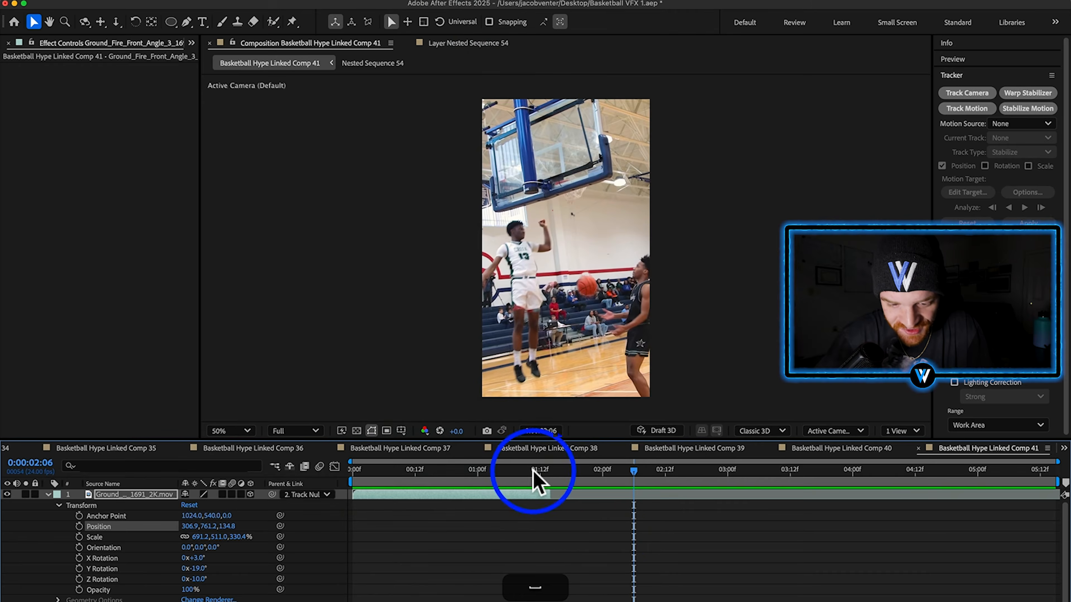
drag(530, 468, 323, 512)
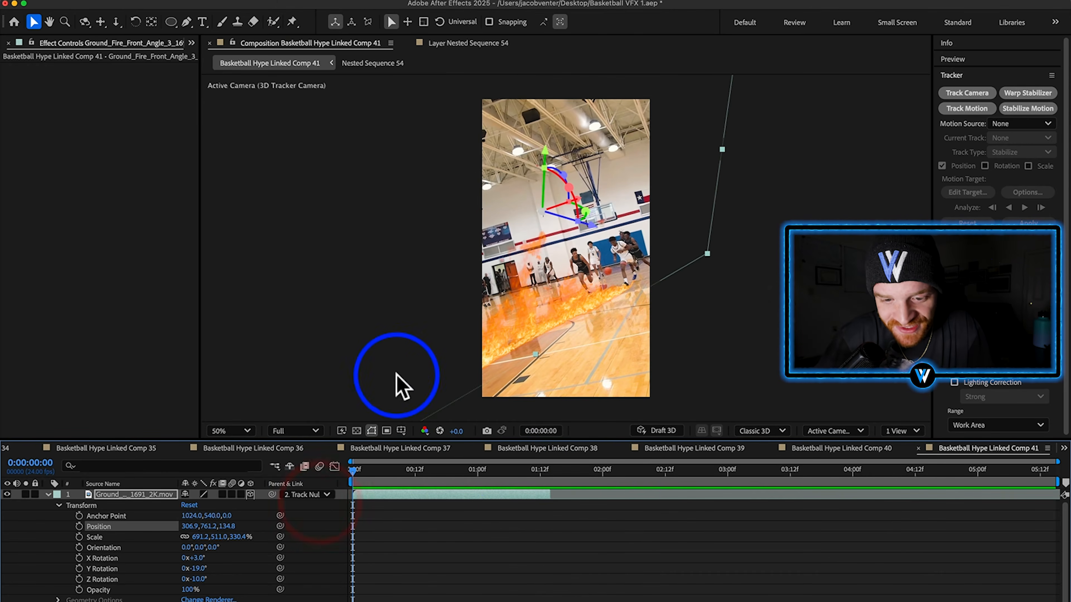
click(48, 494)
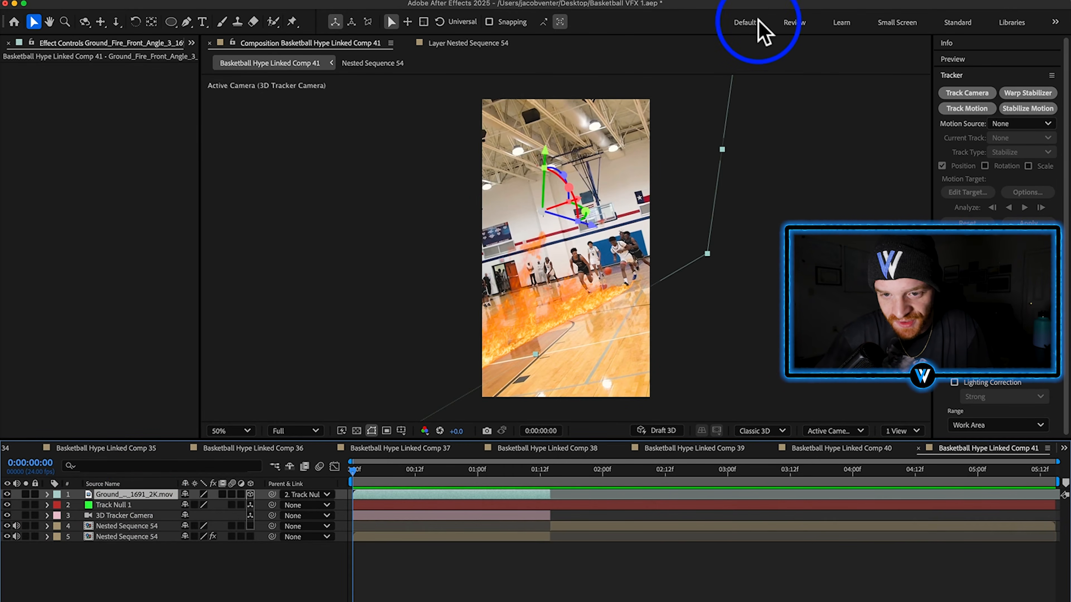
Switch to the Default workspace, find the Linear Wipe preset with "linear", and apply it to the fire layer.
click(749, 22)
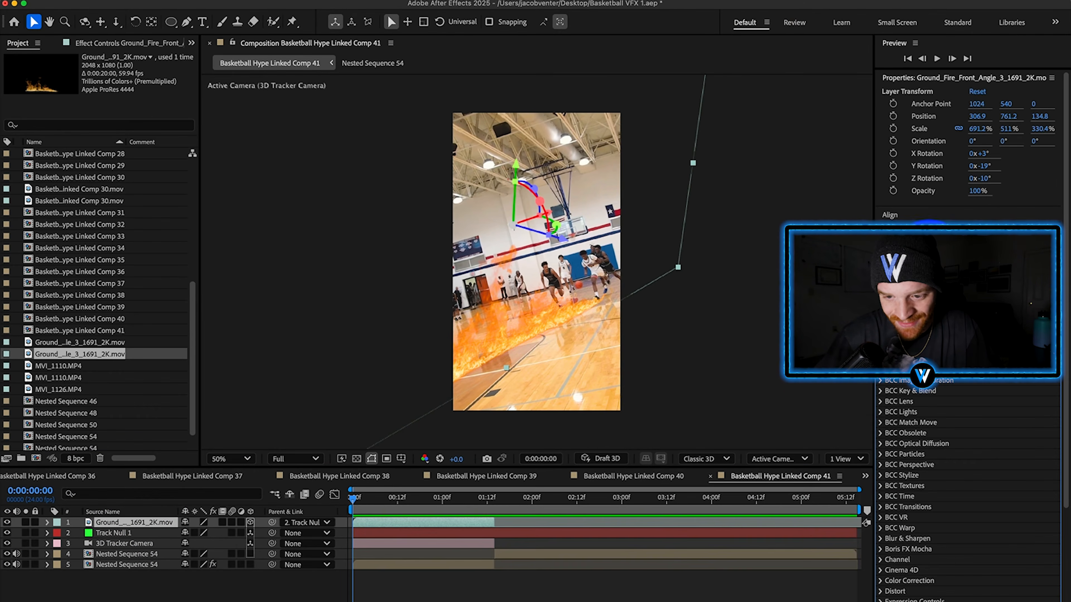
click(965, 154)
text(lin)
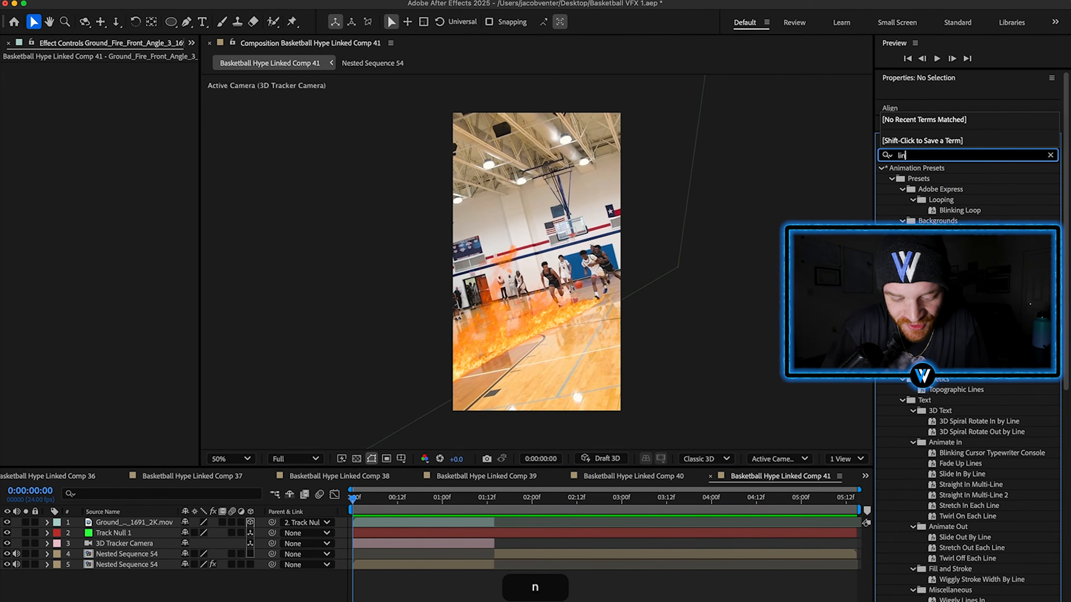
text(ear)
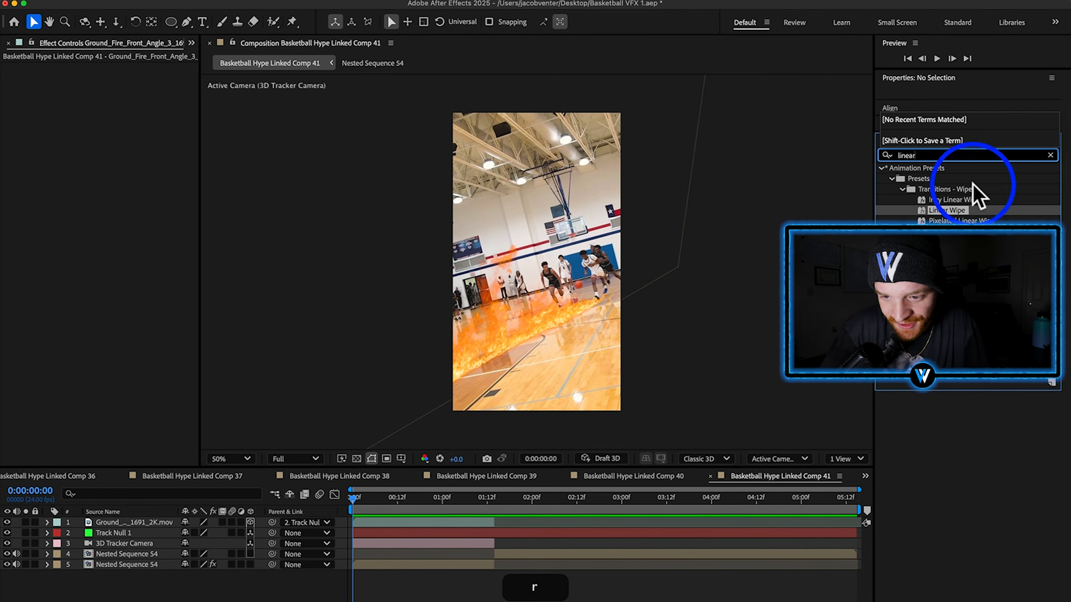
drag(395, 461, 367, 527)
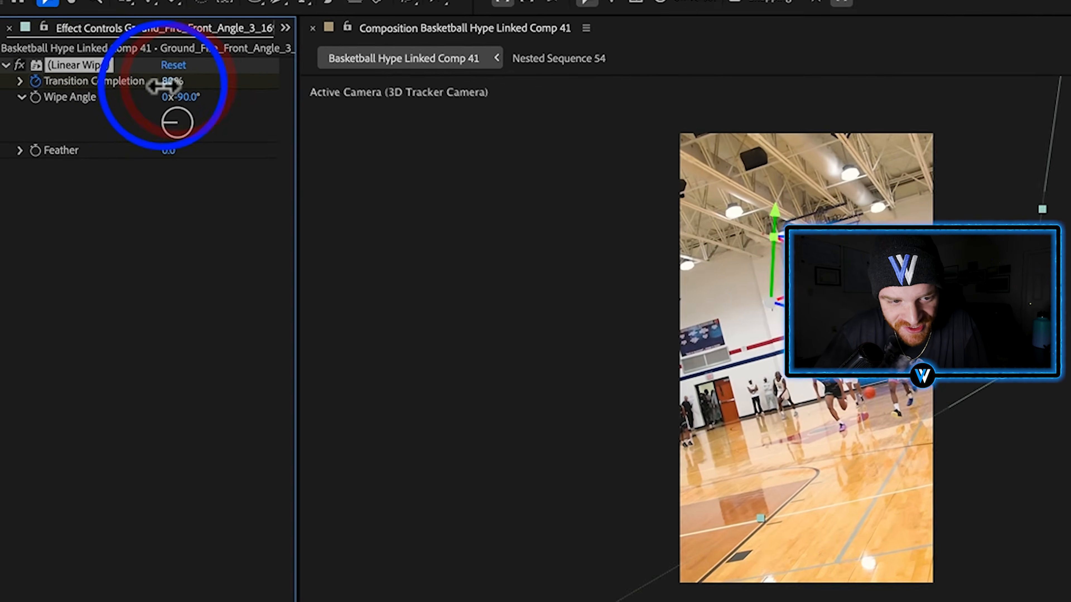
Set the Linear Wipe's transition completion to 42% and its feather to 90.
drag(123, 78, 88, 89)
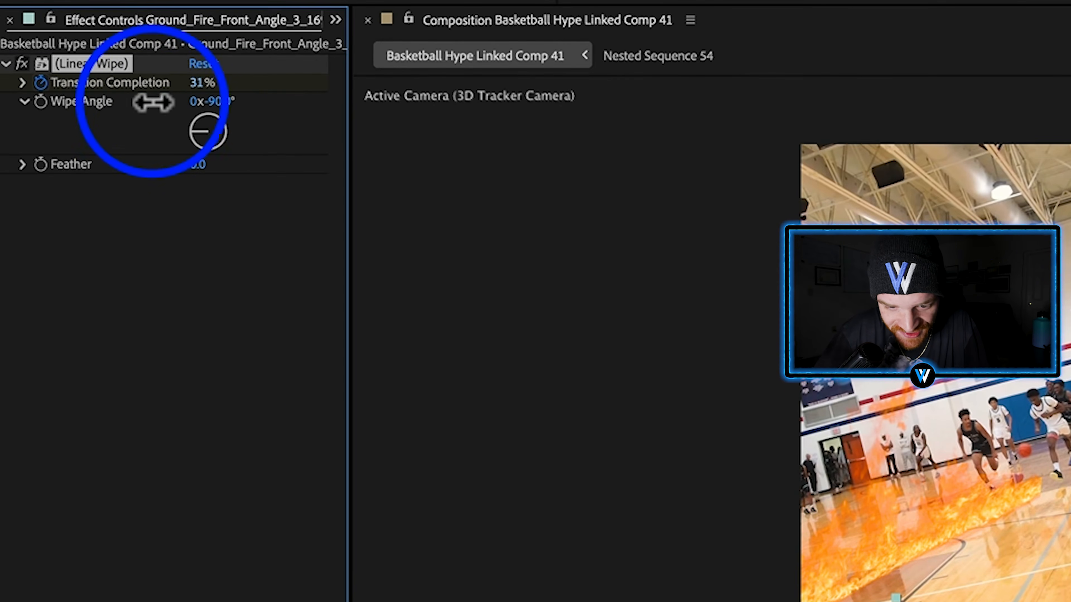
drag(153, 102, 162, 101)
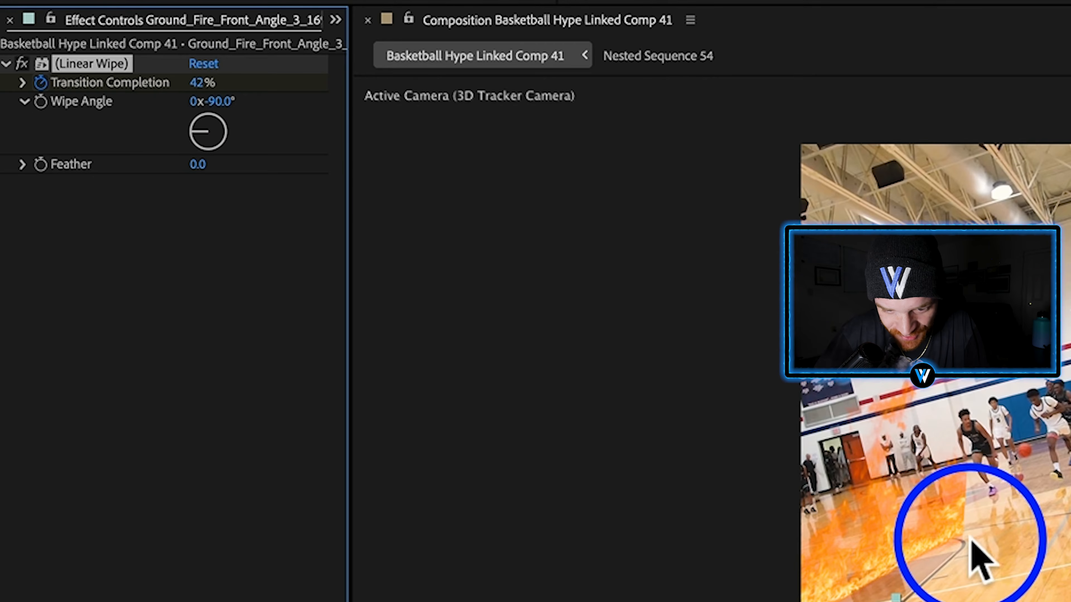
drag(211, 164, 289, 158)
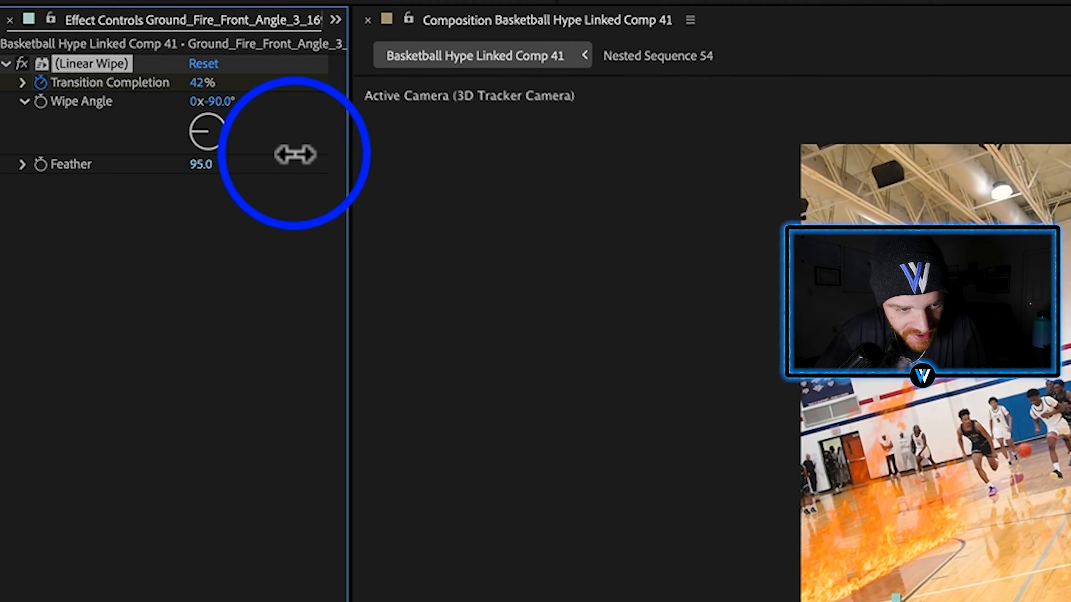
drag(290, 154, 292, 153)
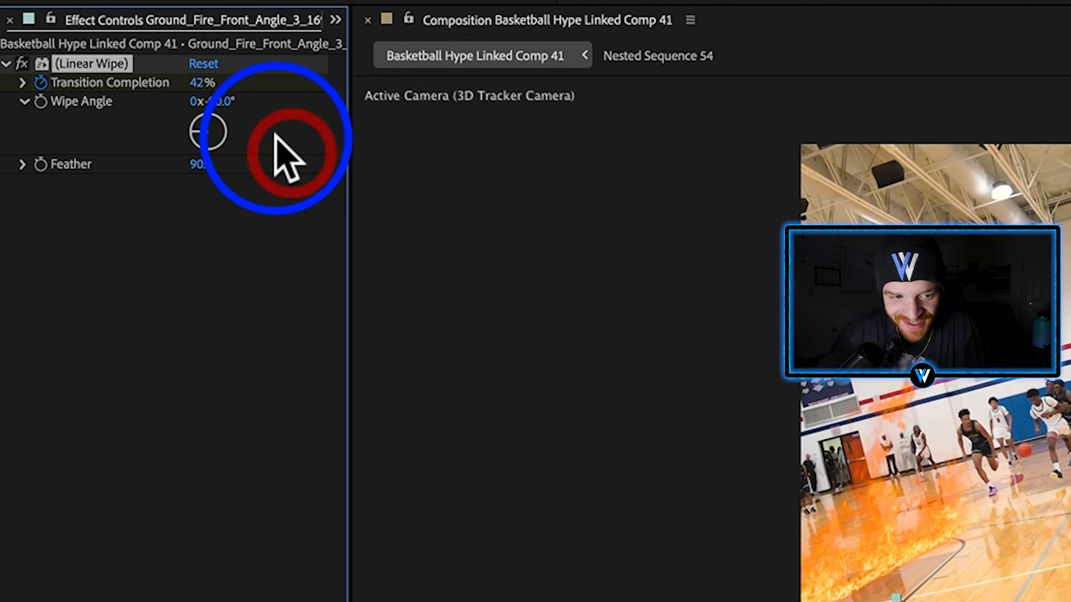
Set the wipe angle to 90° and the transition completion at the first frame to 73%.
drag(203, 83, 261, 82)
click(217, 101)
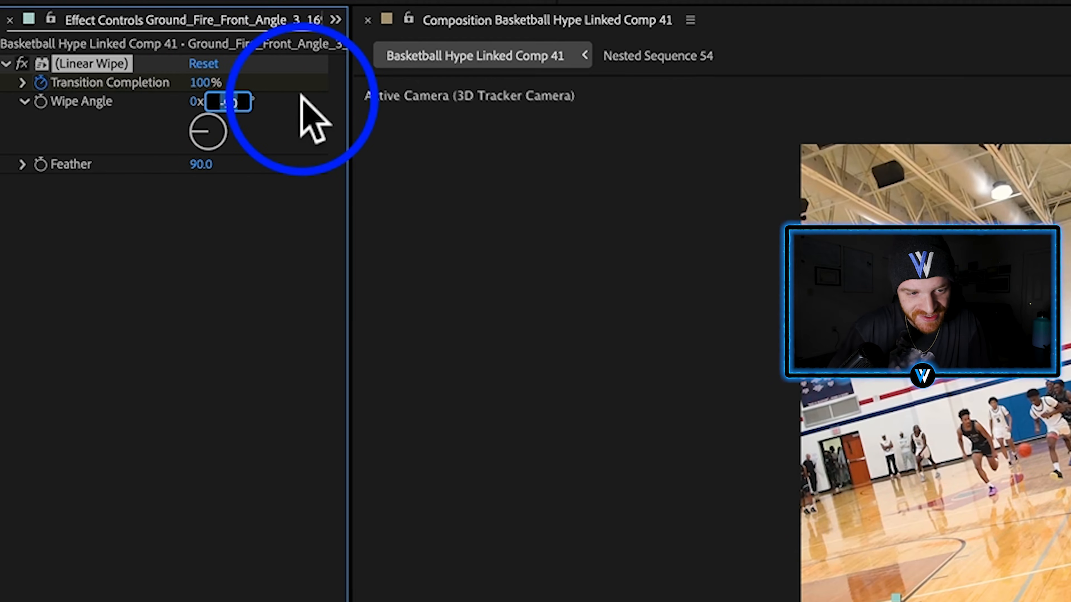
text(90.0)
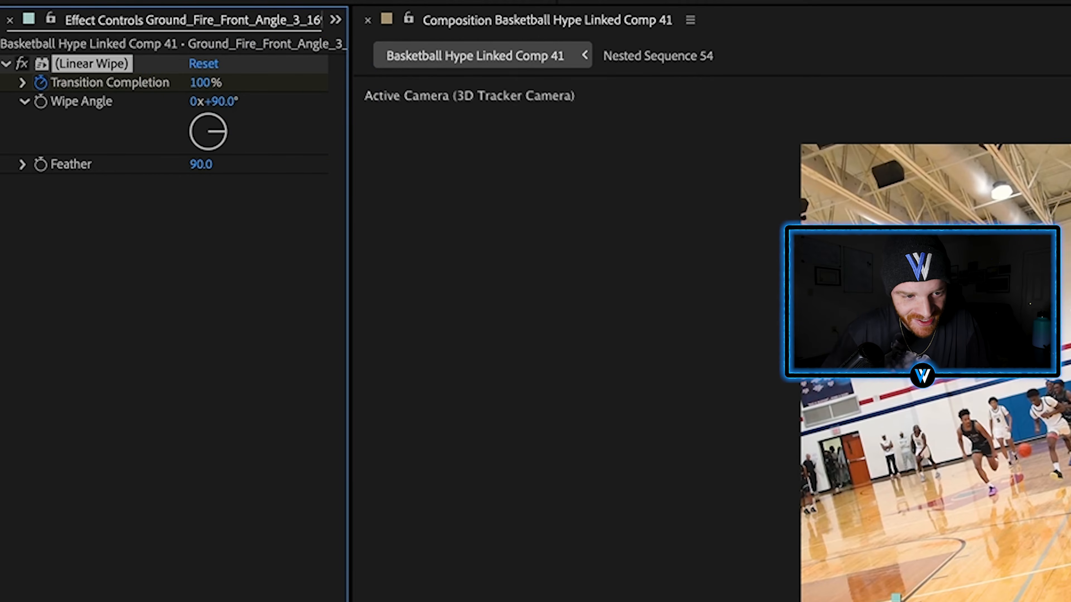
drag(206, 83, 167, 88)
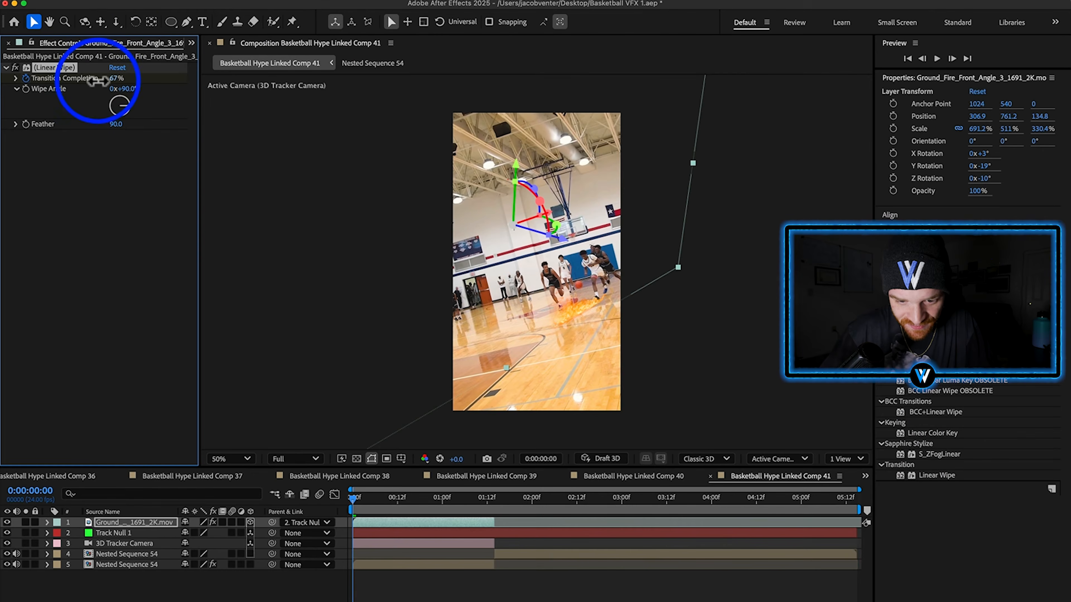
drag(95, 82, 59, 85)
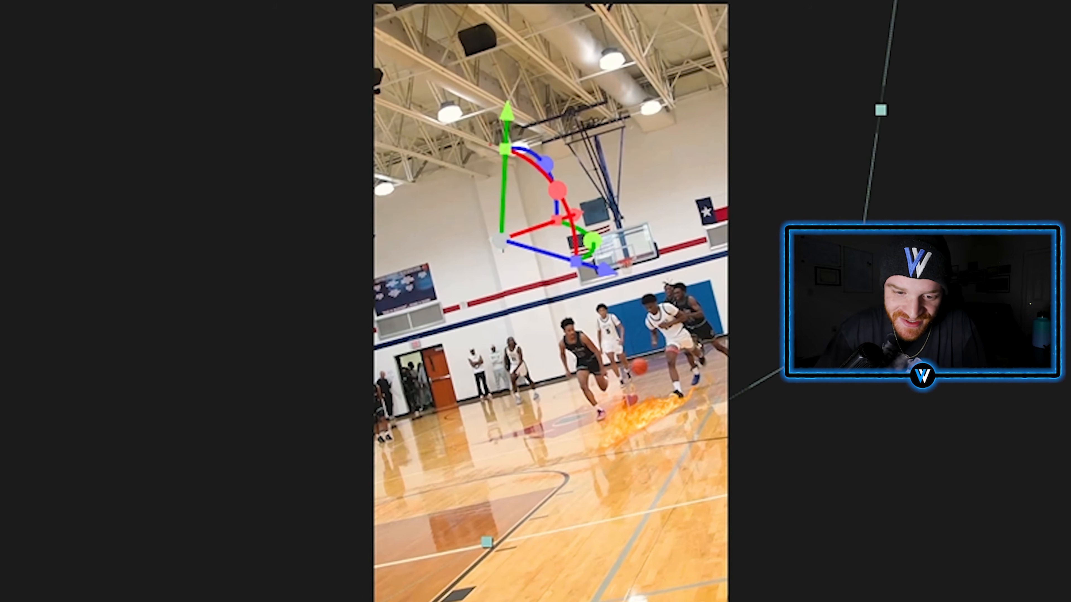
drag(74, 85, 104, 85)
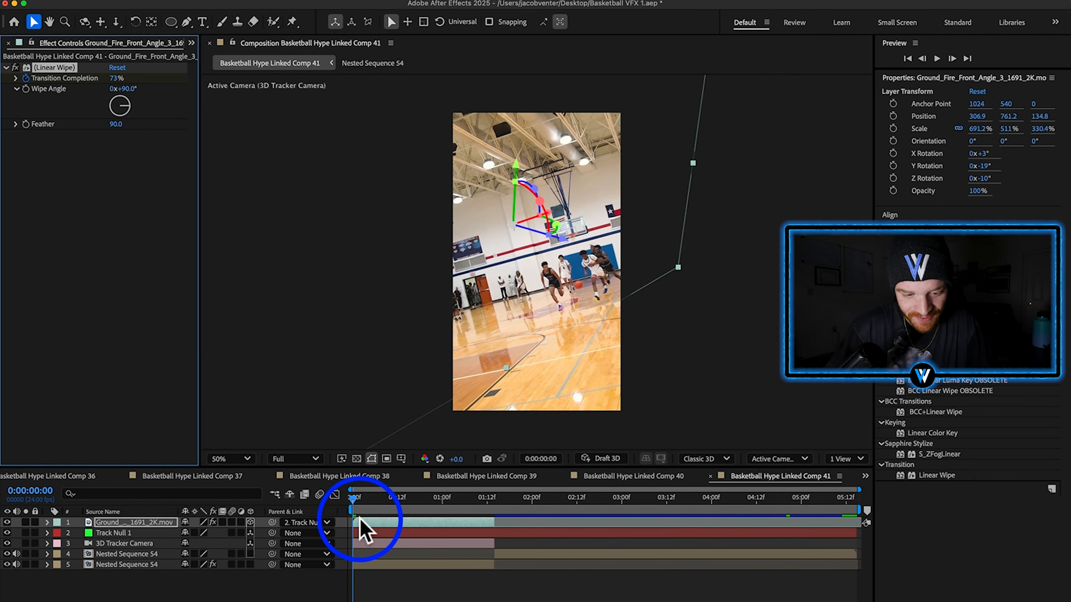
Reveal the fire layer's keyframes and set transition completion to 57% at 0:00:00:15 and 43% at 0:00:01:00.
key(u)
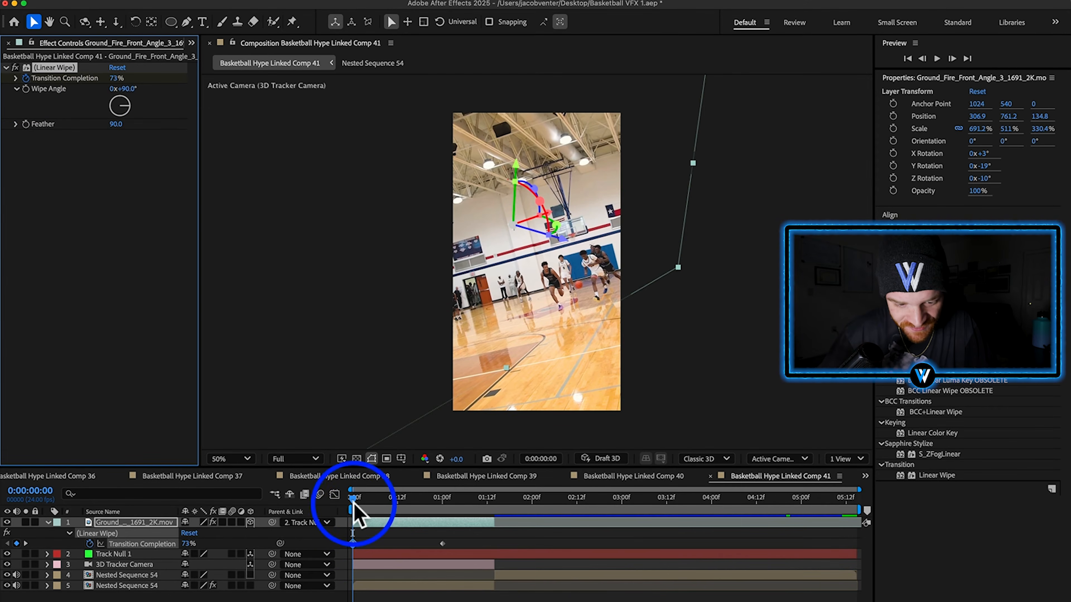
drag(353, 497, 408, 500)
drag(115, 78, 130, 78)
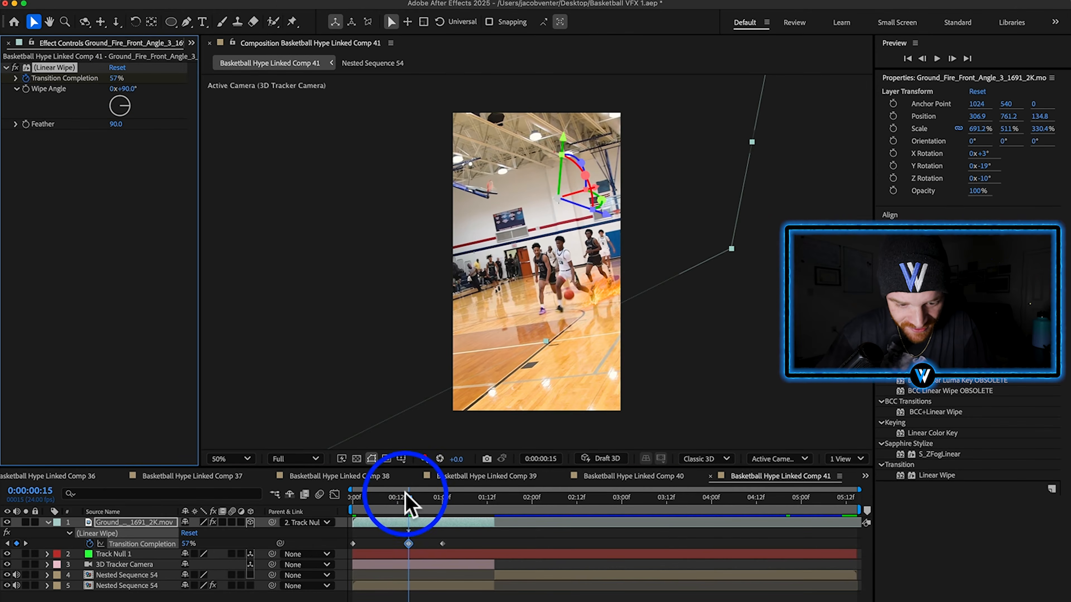
drag(406, 496, 442, 498)
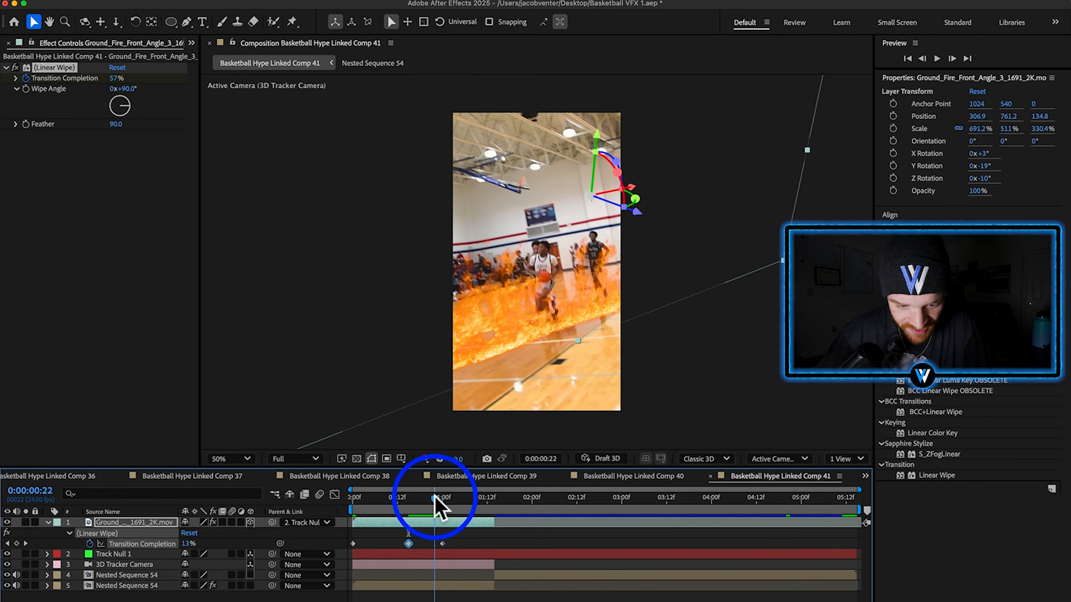
click(122, 78)
drag(122, 78, 140, 78)
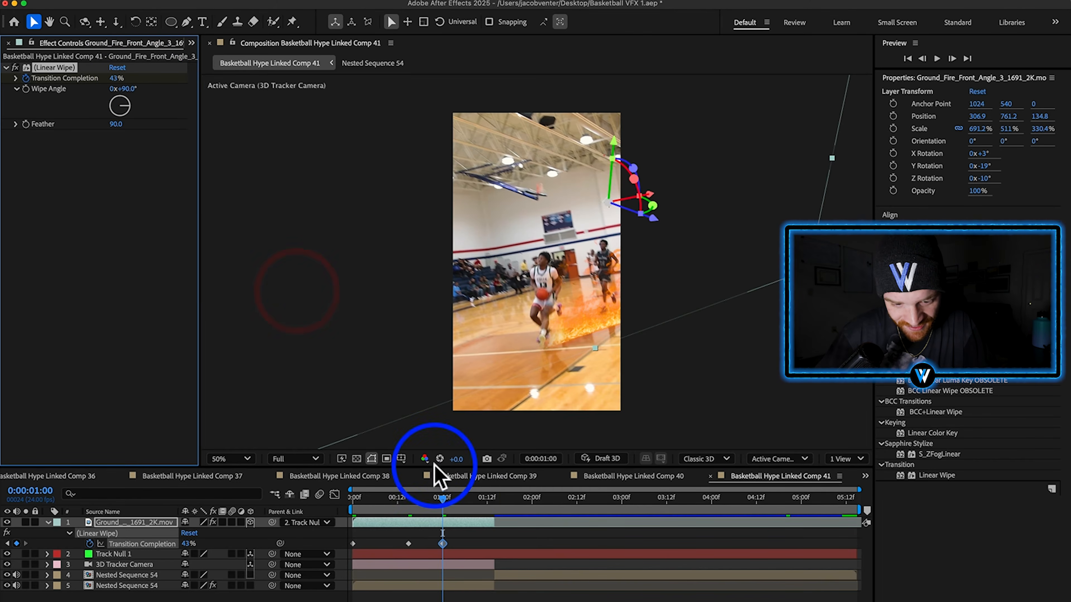
Keyframe the fire layer's transition completion to 36% at 0:00:01:06 and play back the wipe over the clip.
drag(442, 499, 464, 499)
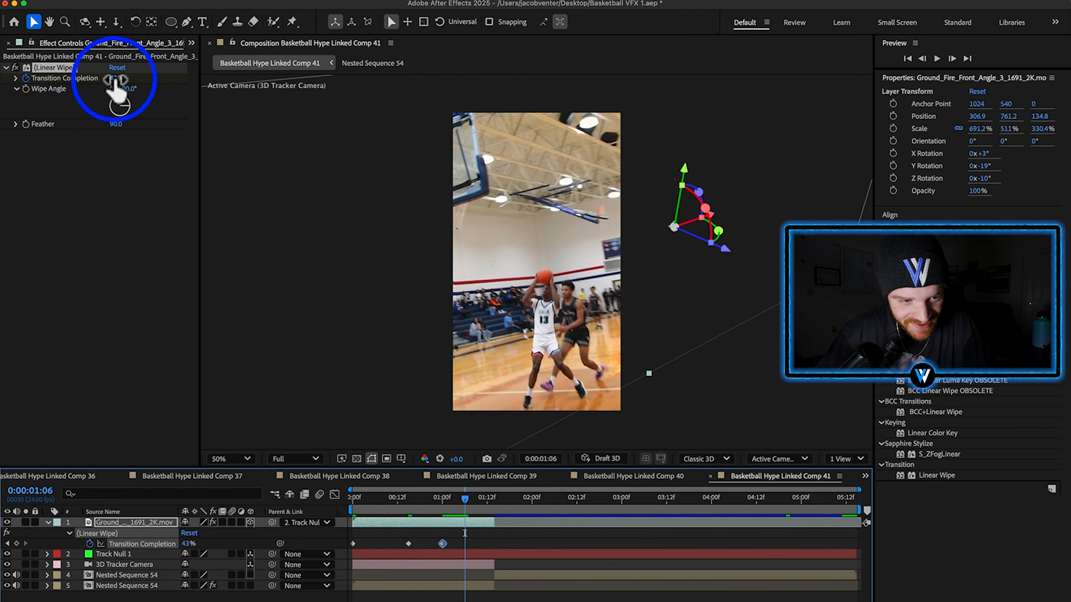
drag(117, 78, 115, 78)
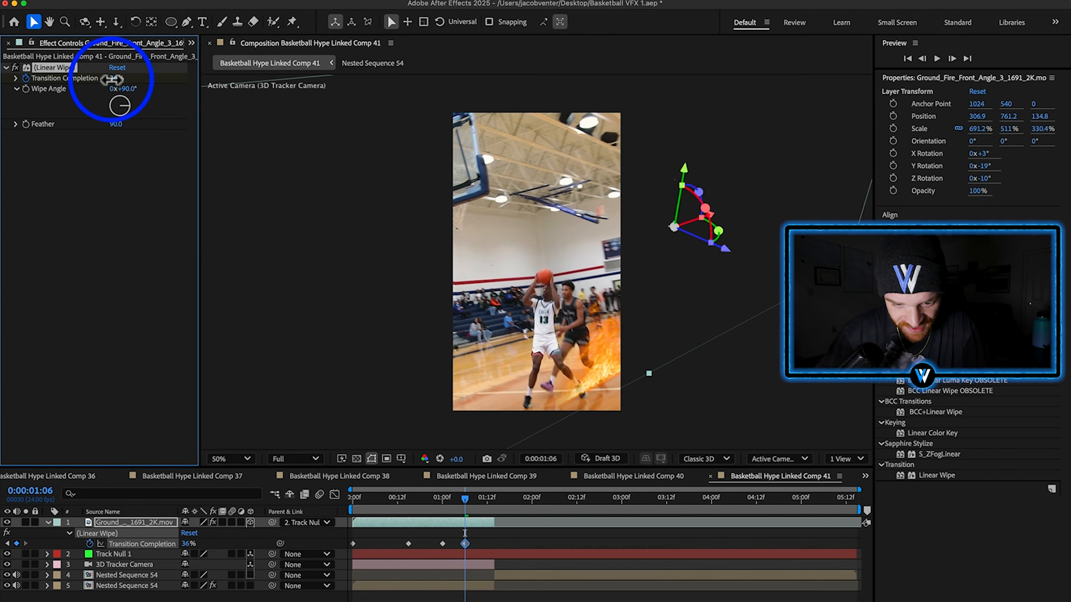
drag(408, 500, 378, 501)
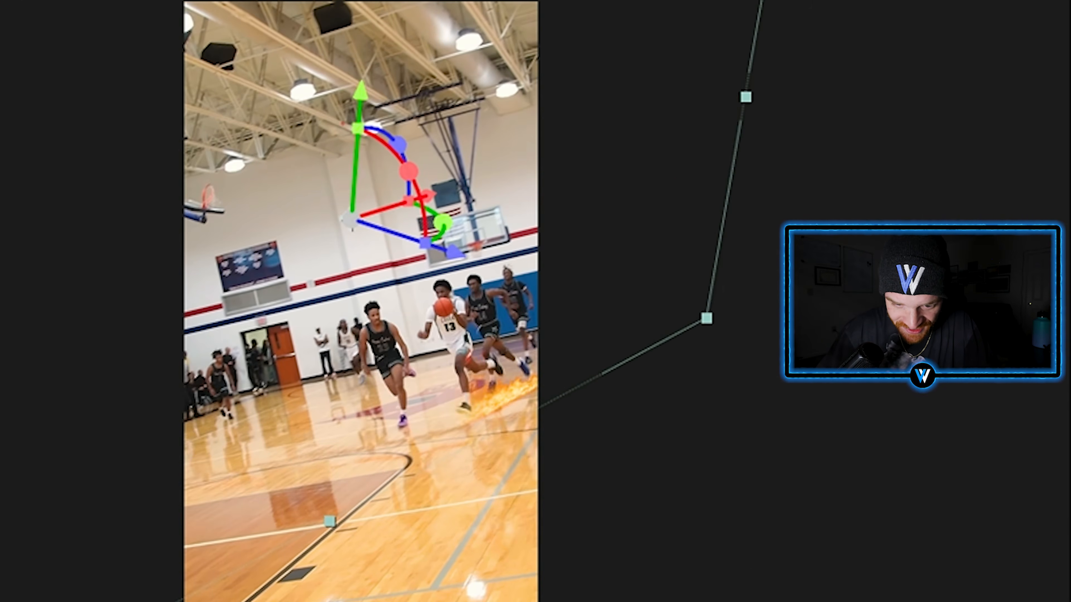
key(space)
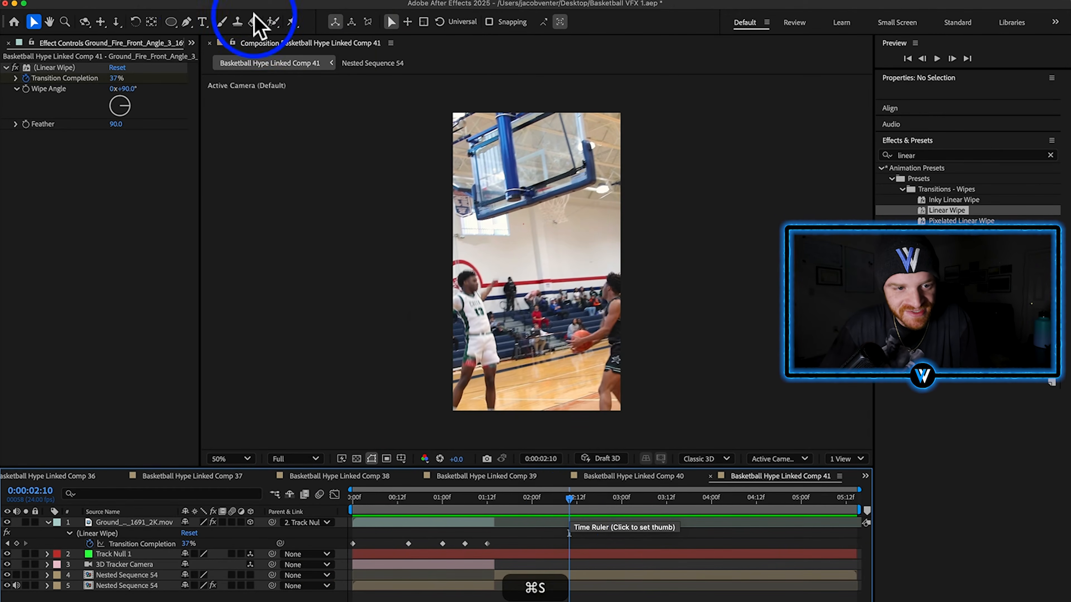
Add the finished fire composition to the render queue.
click(203, 2)
click(204, 105)
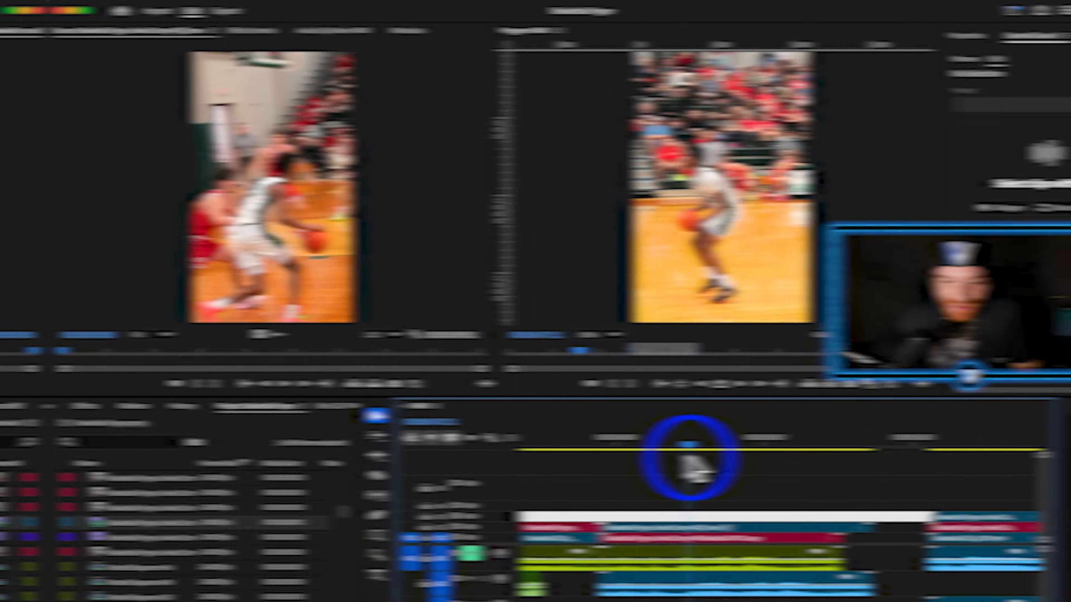
Switch to Premiere Pro and nest the Basketball Hype Linked Comp 44(1).mov clip on V2 of the RAW sequence.
mouse_move(645, 453)
mouse_down()
mouse_move(693, 464)
mouse_move(637, 463)
mouse_up()
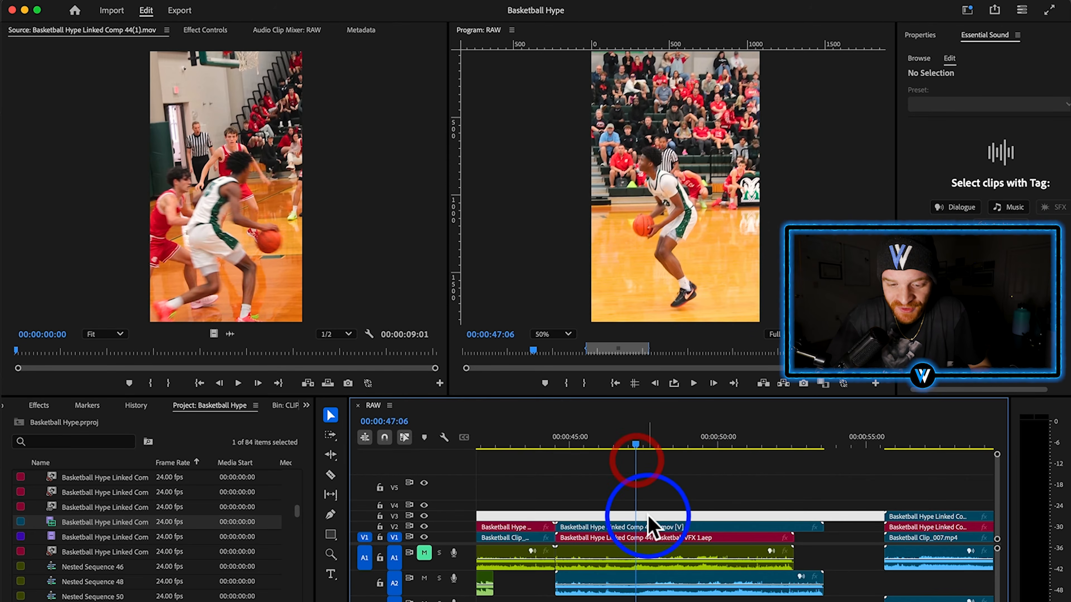
click(653, 526)
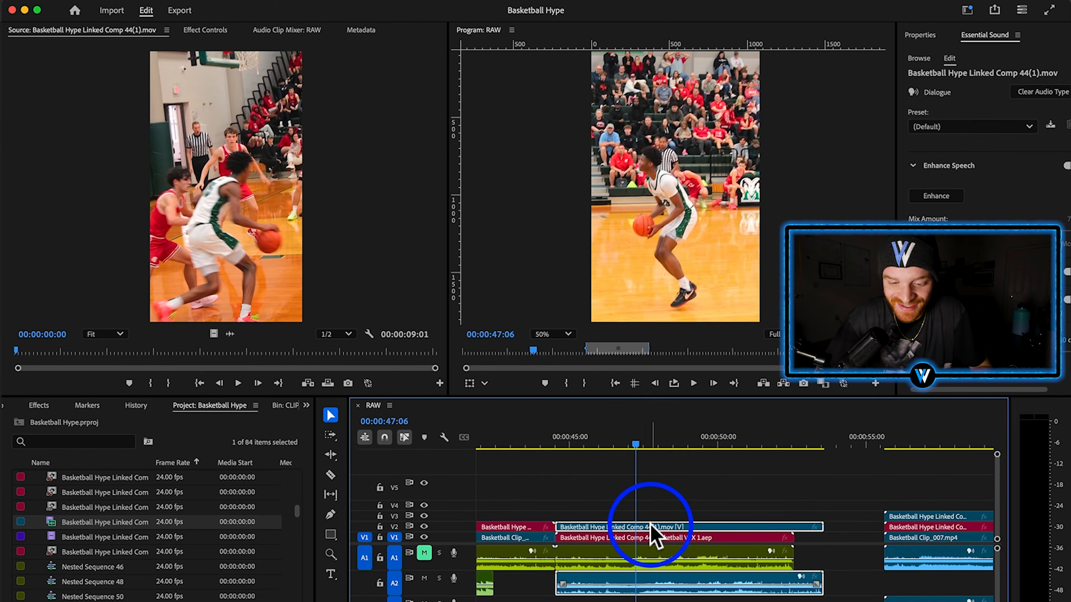
right_click(652, 526)
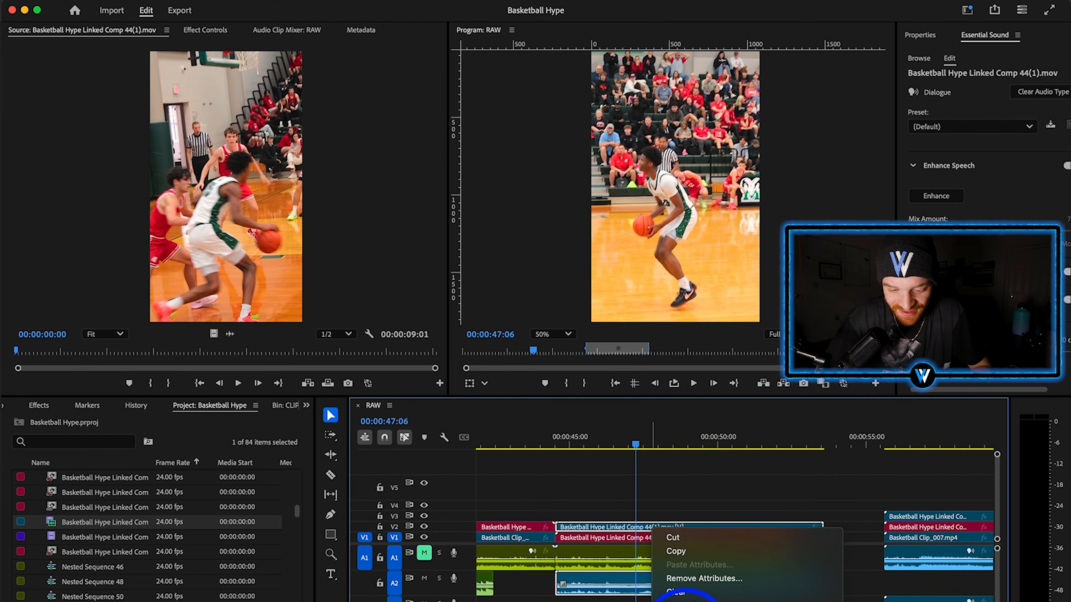
click(687, 601)
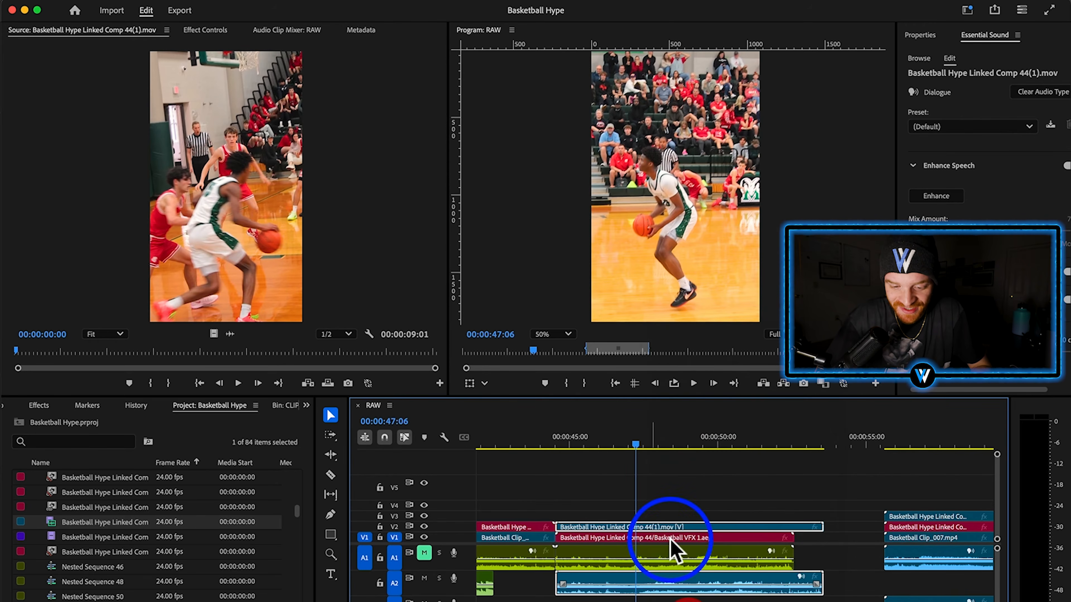
click(598, 356)
Replace the nested clip on V2 with an After Effects composition.
click(677, 529)
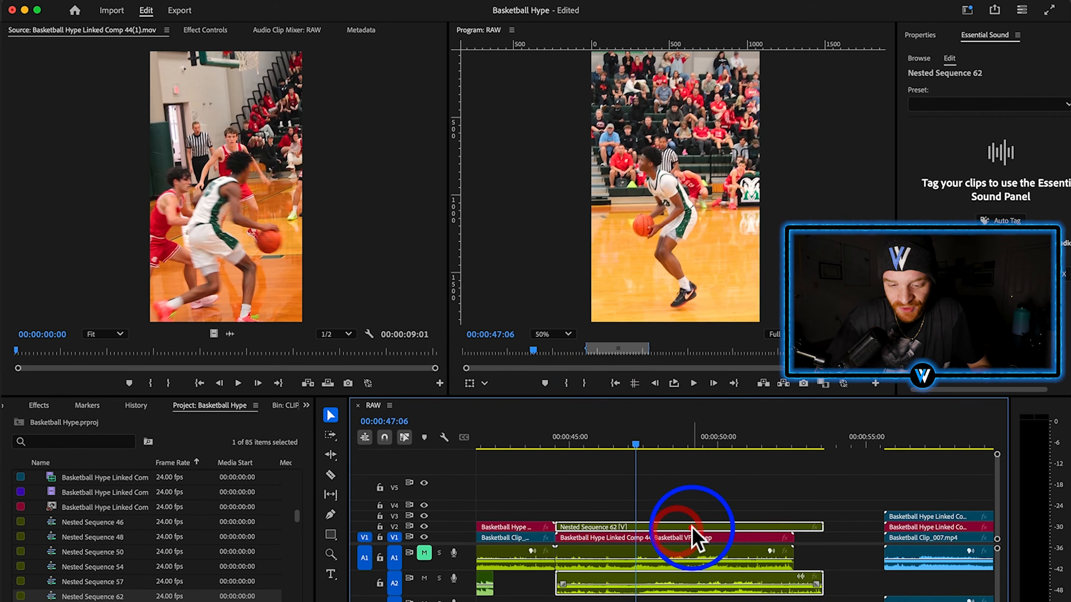
right_click(703, 531)
scroll(747, 506, down, 5)
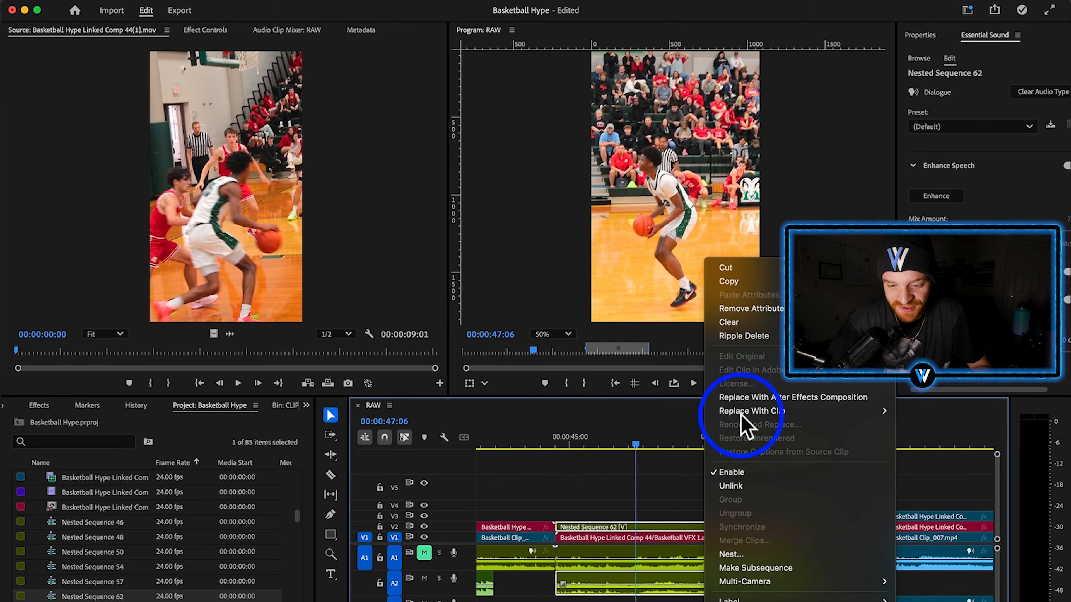
click(742, 398)
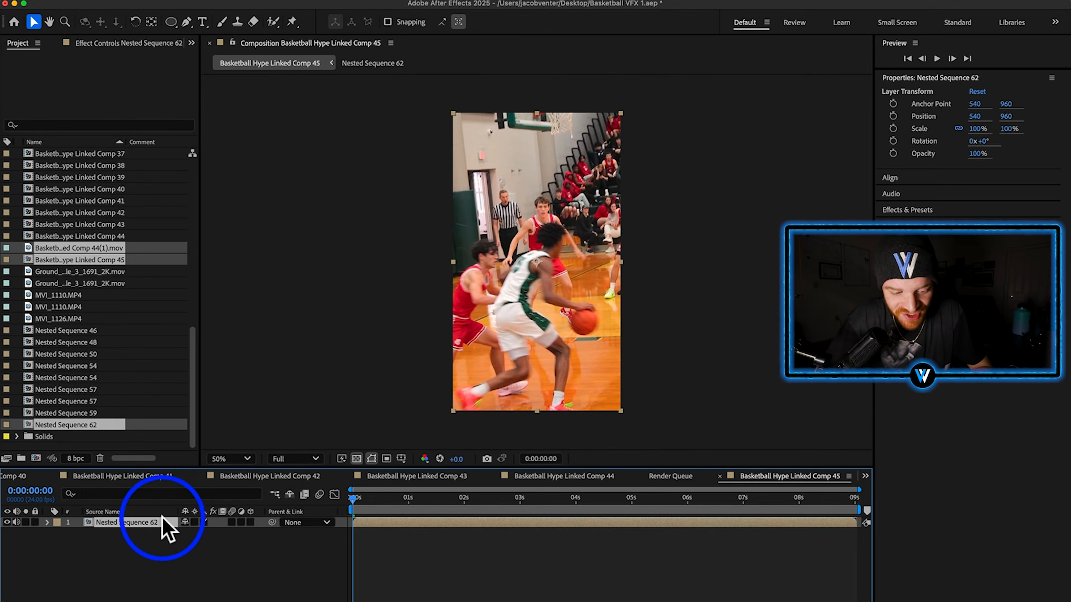
Duplicate the nested footage layer and split the top copy at 0:00:02:08 and 0:00:04:09.
key(super+d)
drag(418, 500, 483, 505)
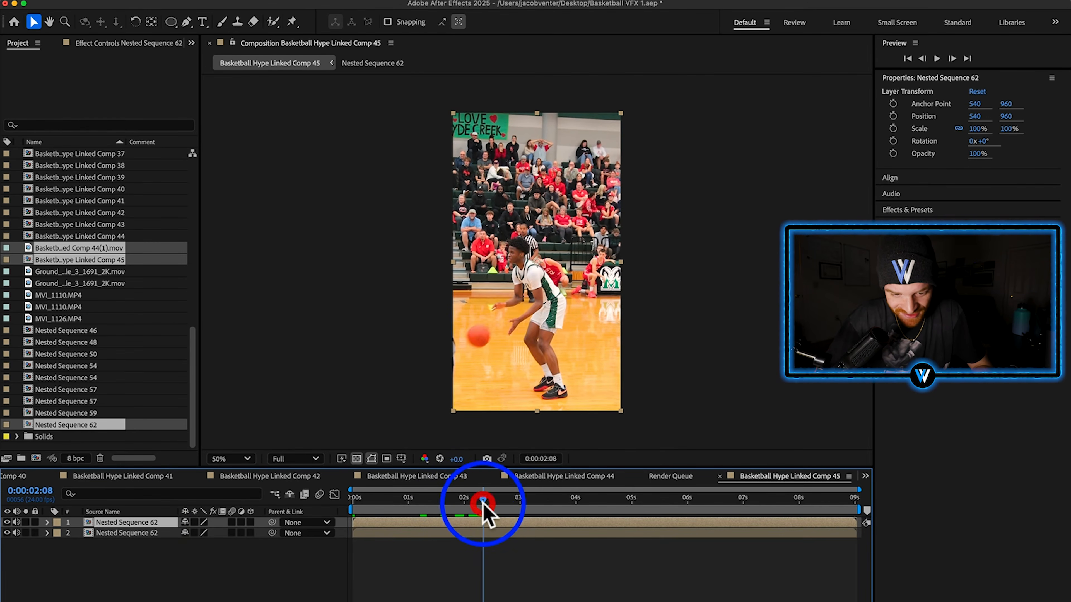
shift+click(485, 532)
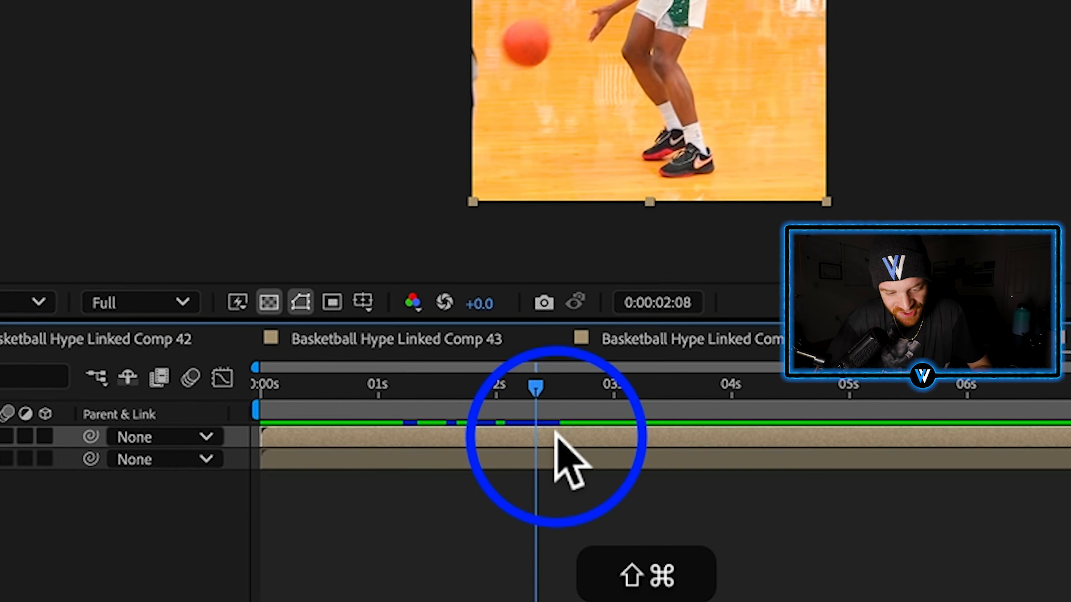
key(super+shift+d)
drag(534, 384, 775, 399)
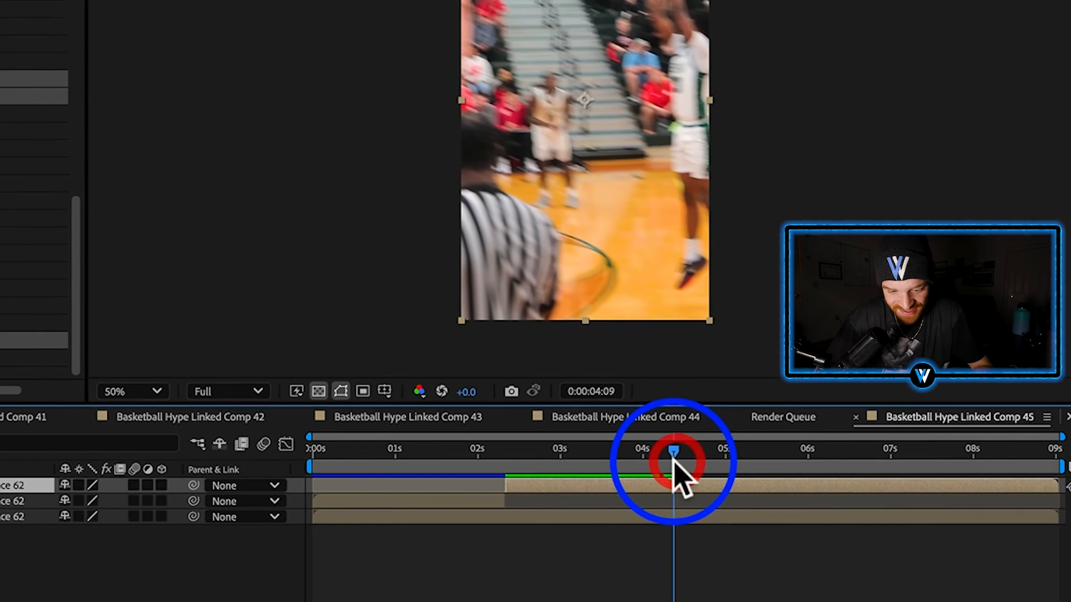
key(super+shift+d)
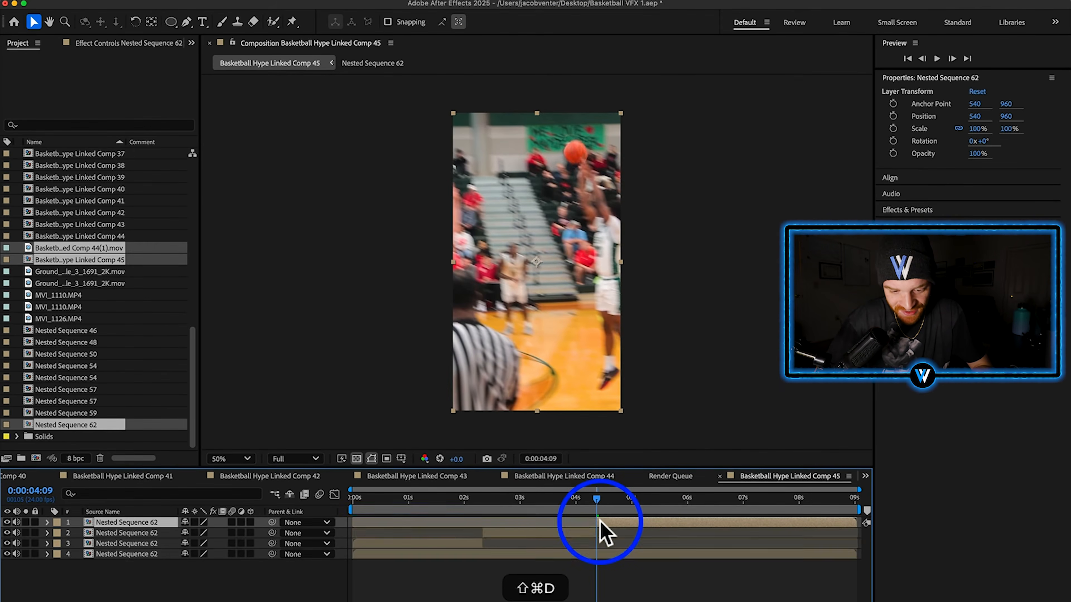
Isolate the player in the middle segment with the Roto Brush, starting at 0:00:02:08, and check the bottom layer's visibility.
click(504, 499)
click(528, 532)
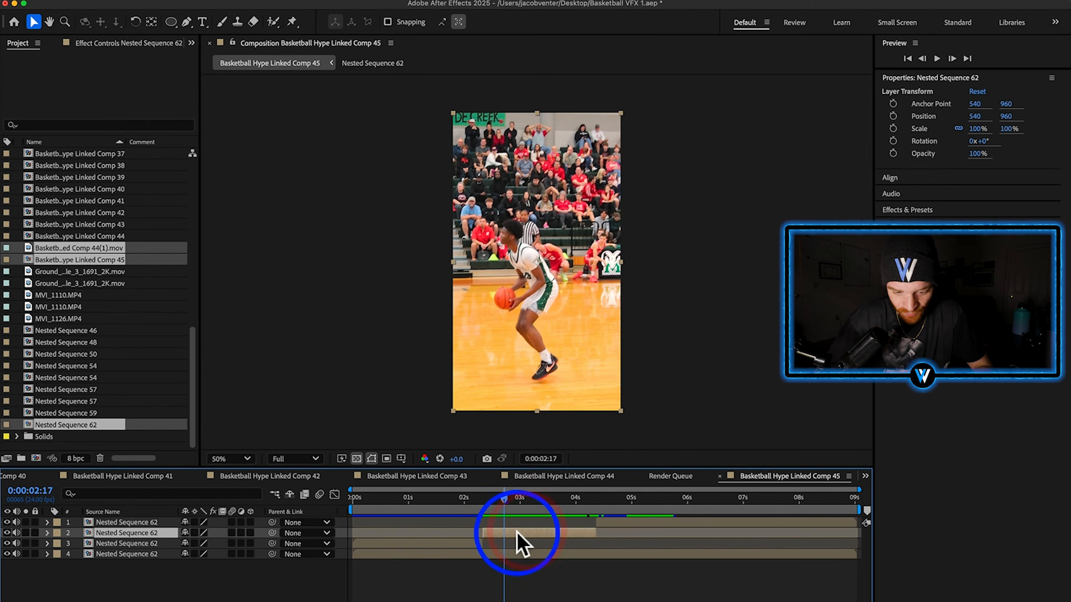
click(482, 499)
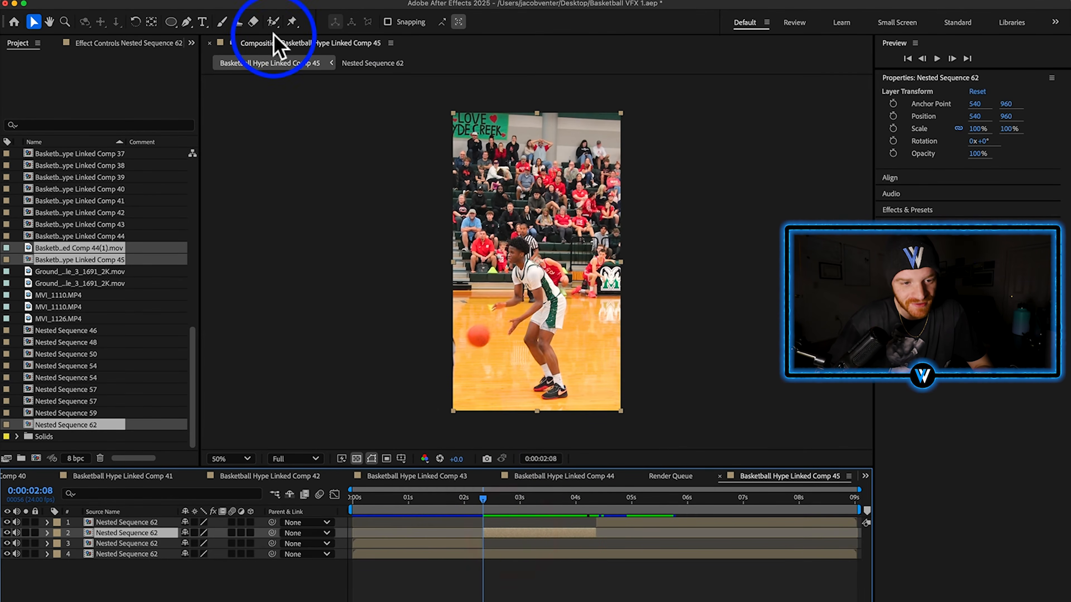
click(272, 22)
double_click(516, 259)
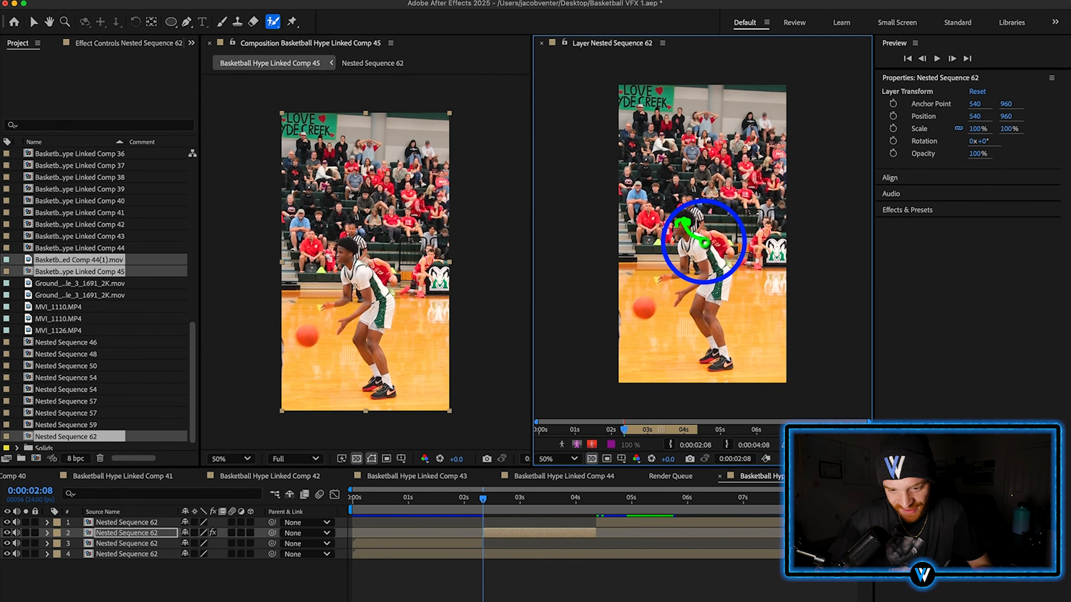
drag(703, 241, 712, 346)
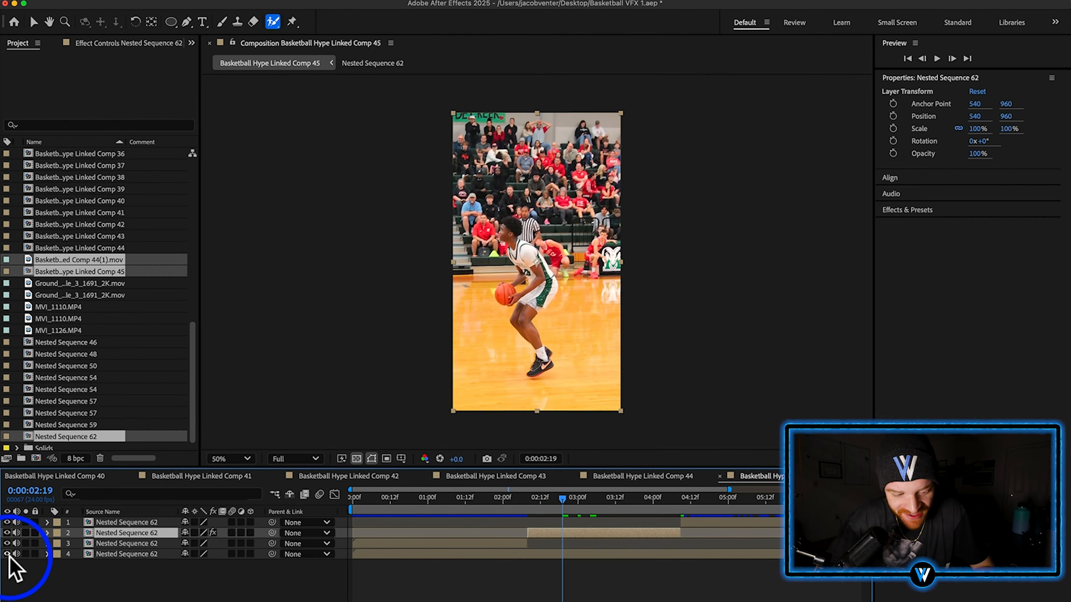
click(7, 554)
click(7, 554)
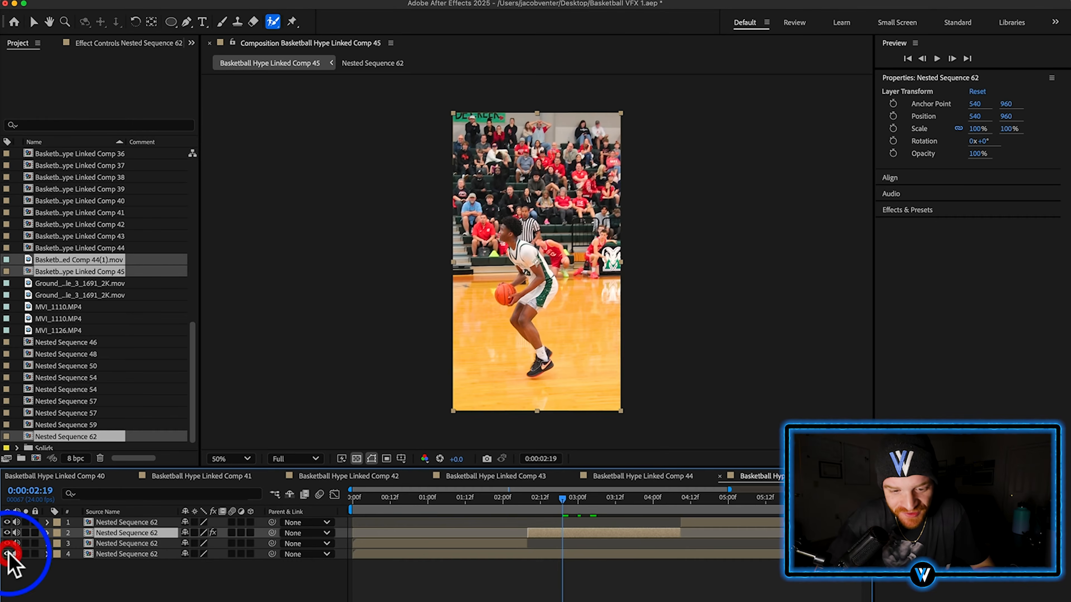
Add a text layer reading "LOCKED" and set its font to Good Times Heavy Italic.
click(475, 599)
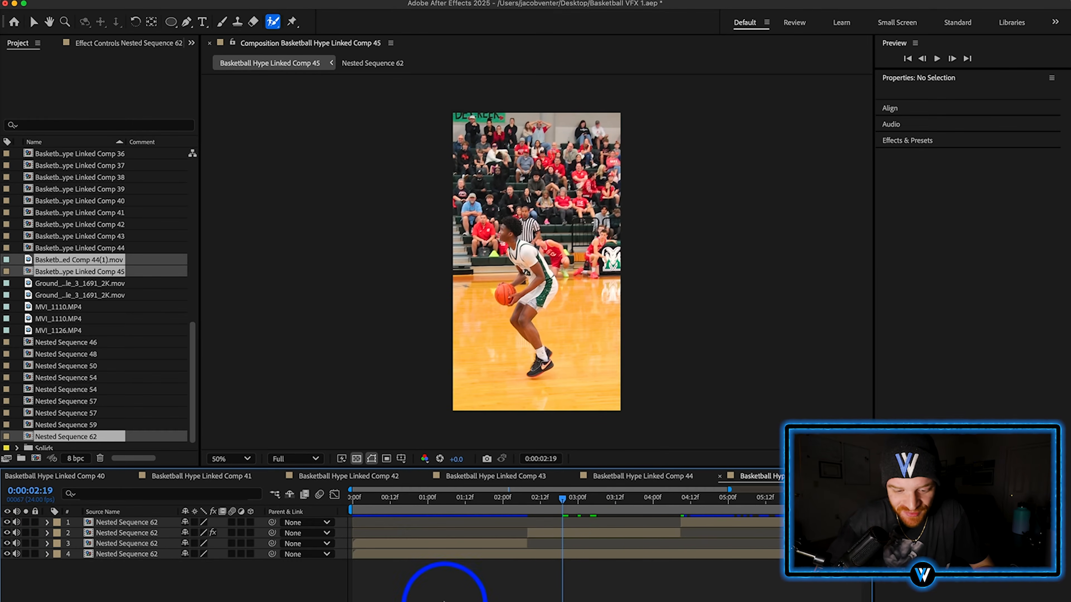
right_click(239, 569)
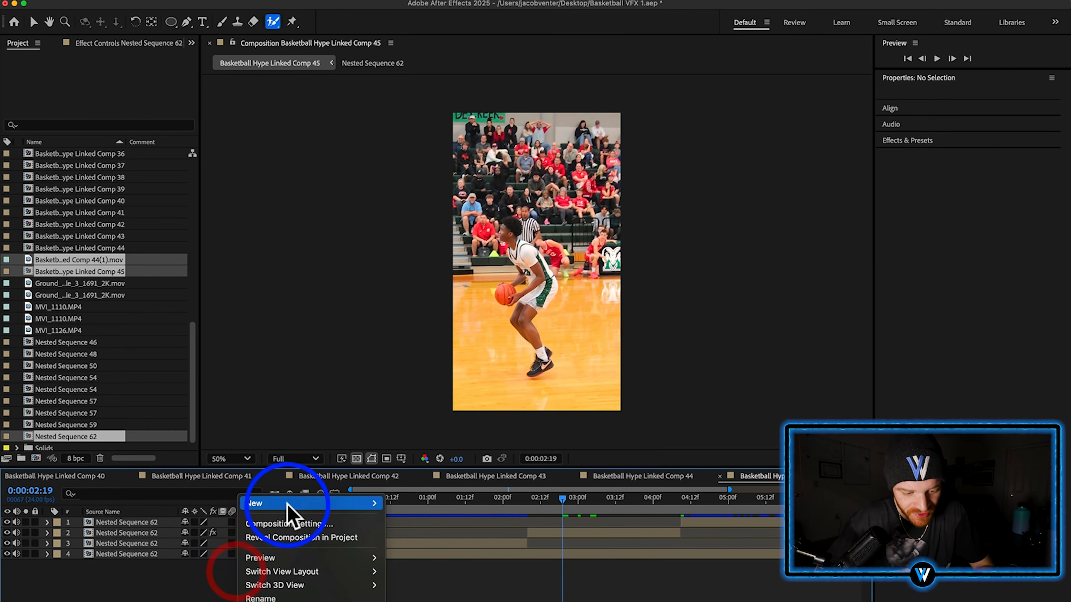
mouse_move(295, 503)
click(441, 524)
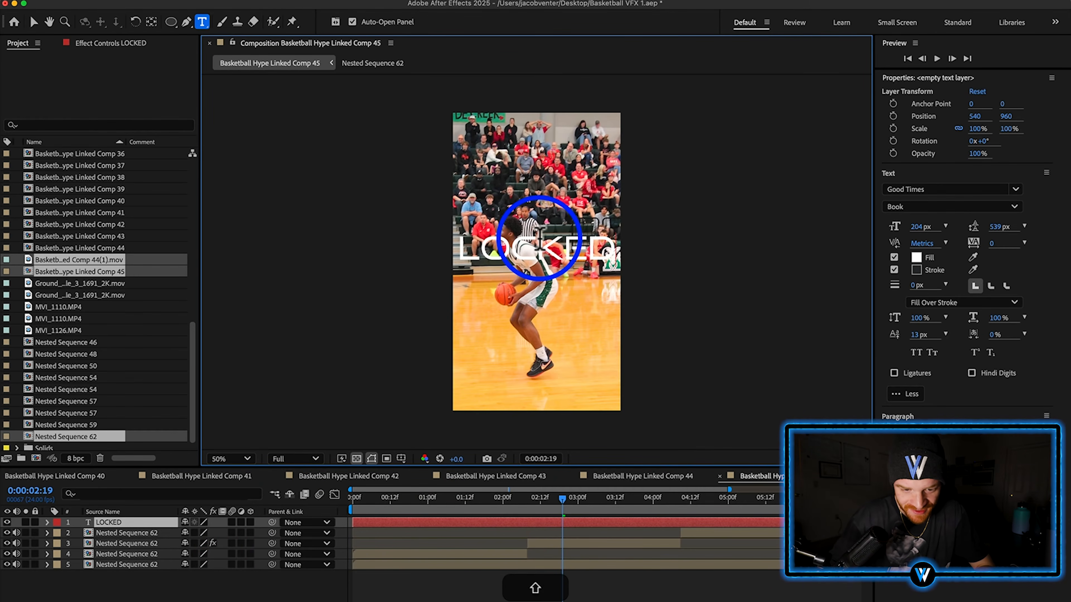
double_click(506, 247)
click(949, 207)
click(923, 261)
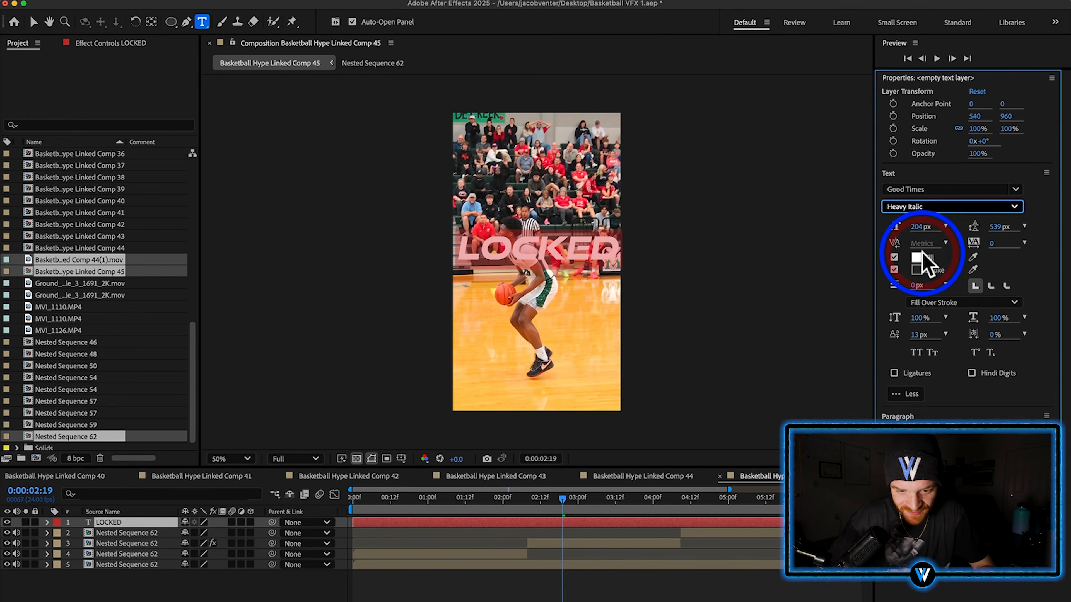
Duplicate the LOCKED text layer, change the copy to "IN", and place it beneath the word's right end at about 860, 1196.
click(584, 522)
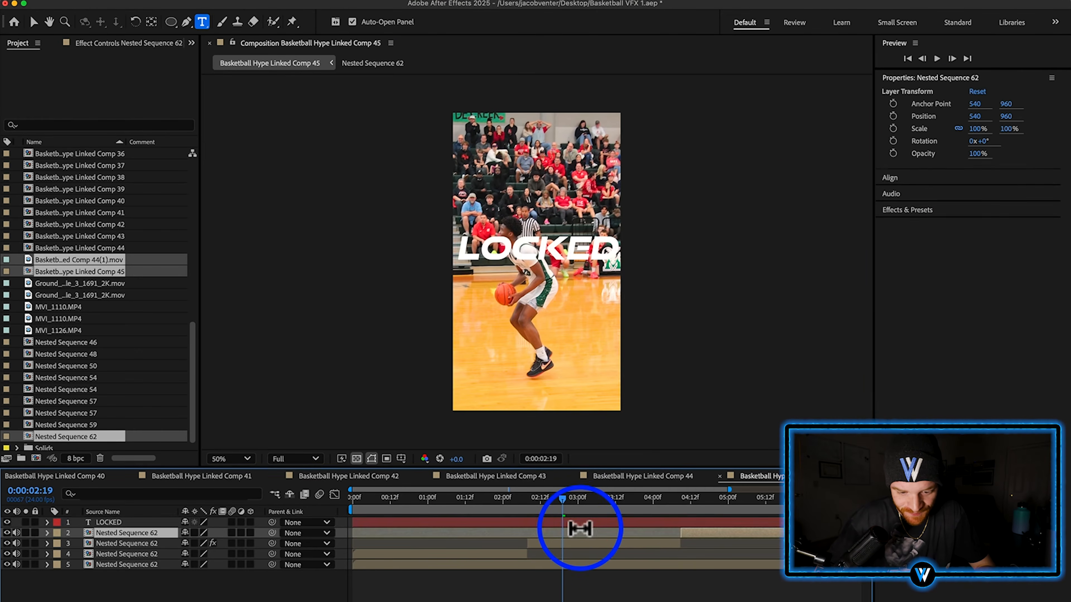
key(cmd+d)
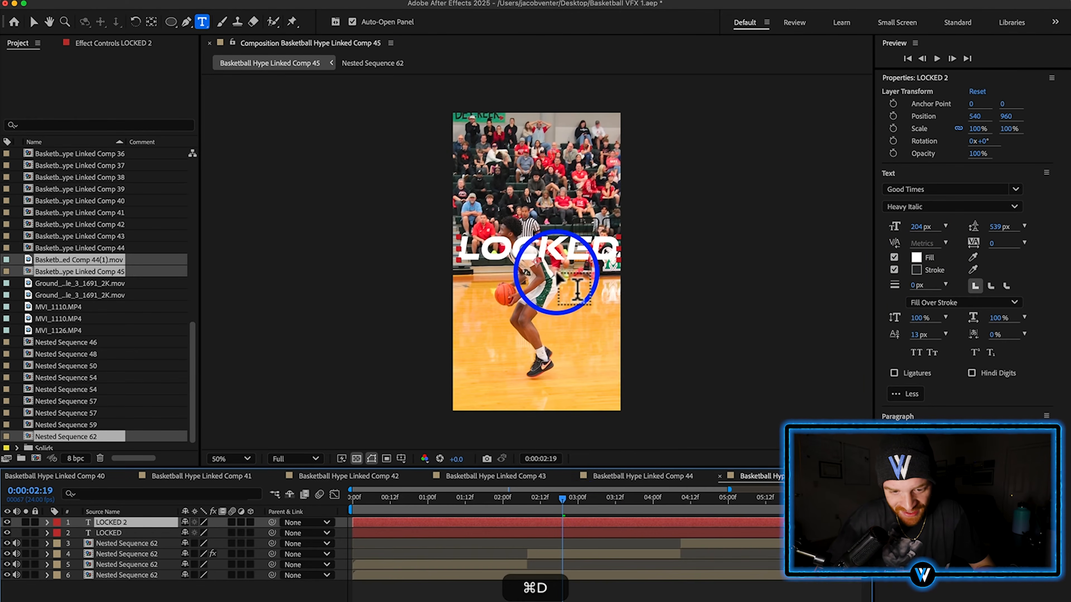
double_click(561, 247)
text(IN)
click(34, 22)
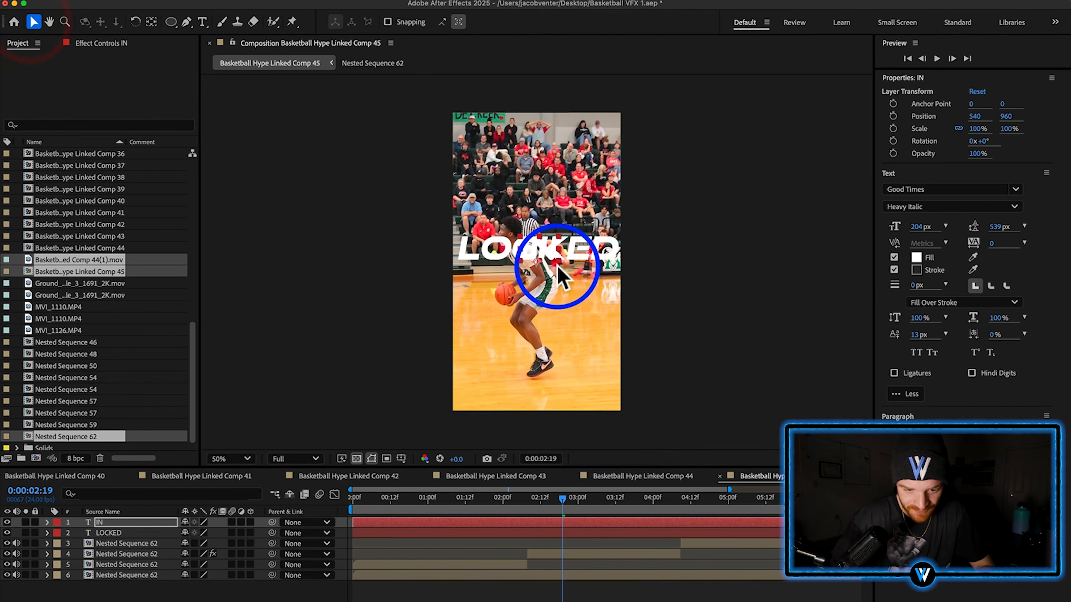
drag(547, 249, 588, 301)
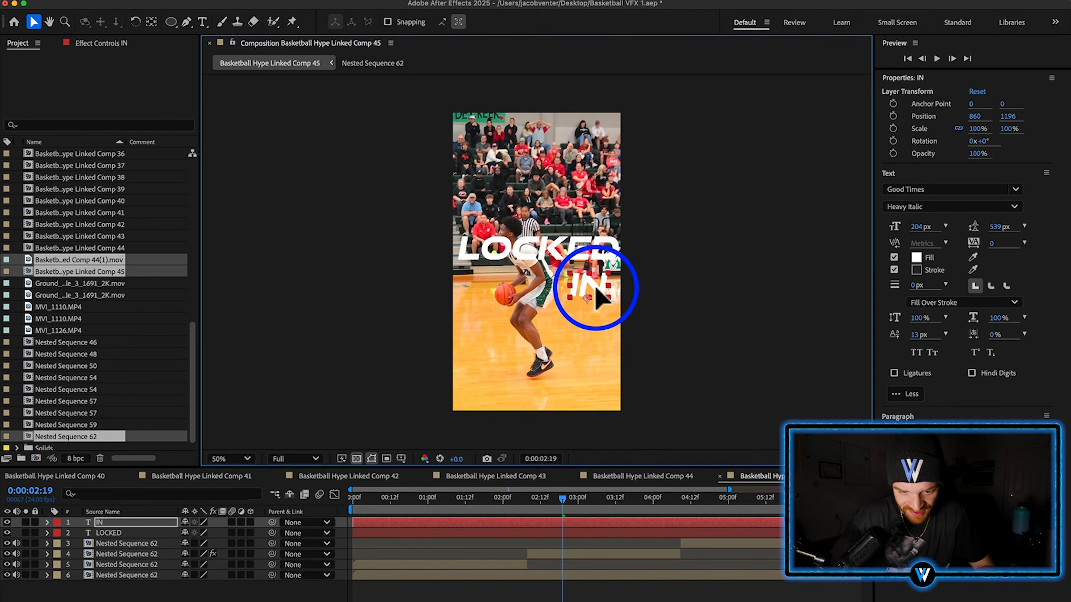
Split both text layers at 0:00:02:08 and delete the parts before it.
click(527, 533)
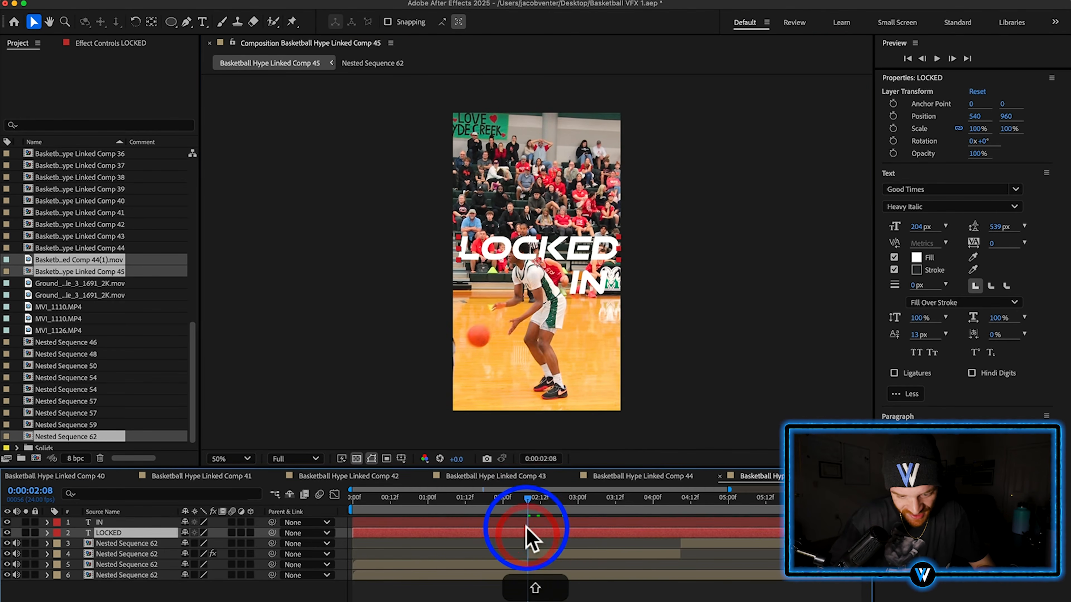
shift+click(527, 523)
key(shift+super+d)
click(459, 553)
key(BackSpace)
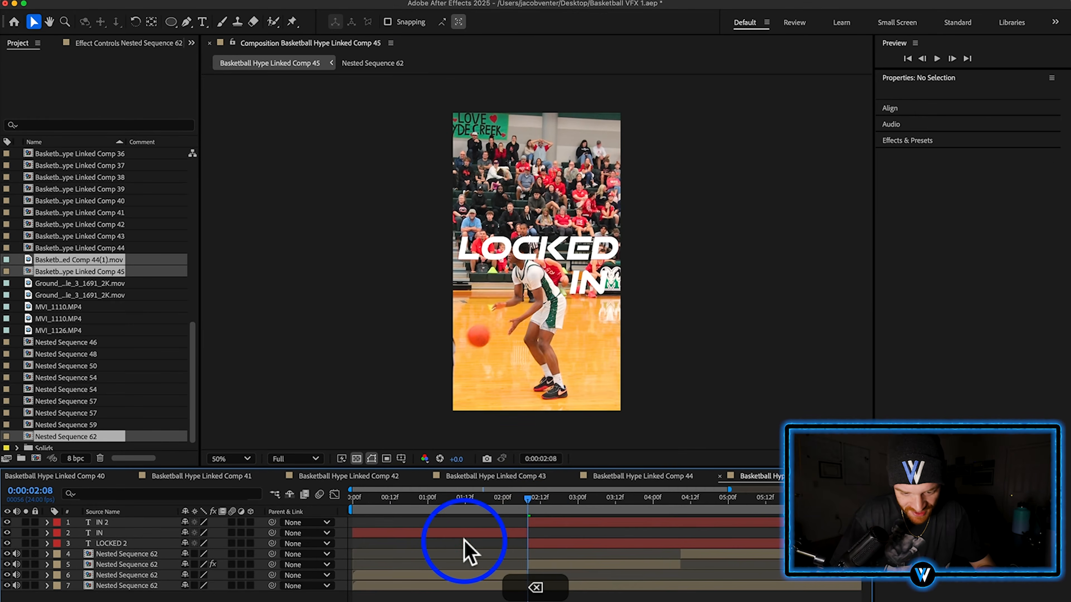
click(464, 533)
key(BackSpace)
Cut both text layers off at 0:00:04:09 and move them beneath the rotoscoped player layer.
click(681, 498)
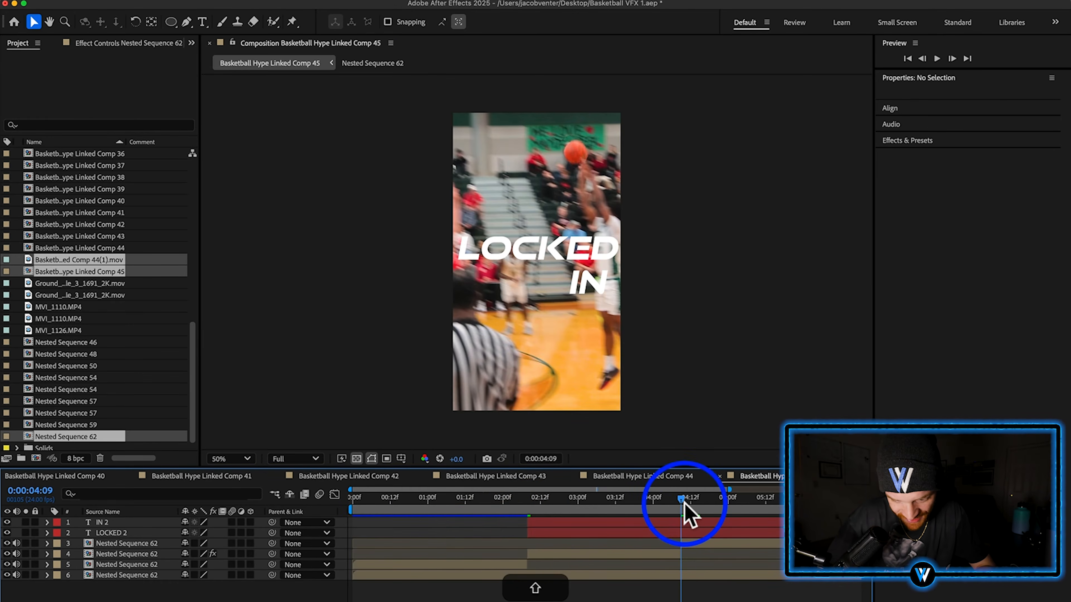
click(681, 532)
shift+click(681, 522)
key(super+bracketleft)
click(550, 498)
key(super+bracketleft)
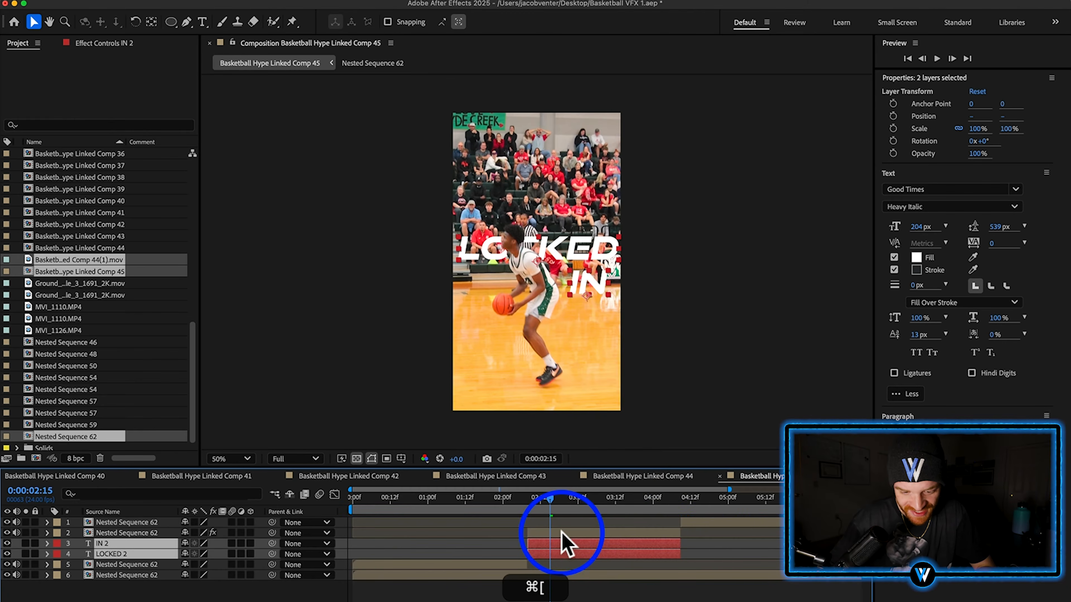
Keyframe both text layers' opacity from 0% at 0:00:02:08 to 100% at about 0:00:02:21, holding until 0:00:03:17, then 0% at 0:00:04:08.
drag(574, 509, 536, 525)
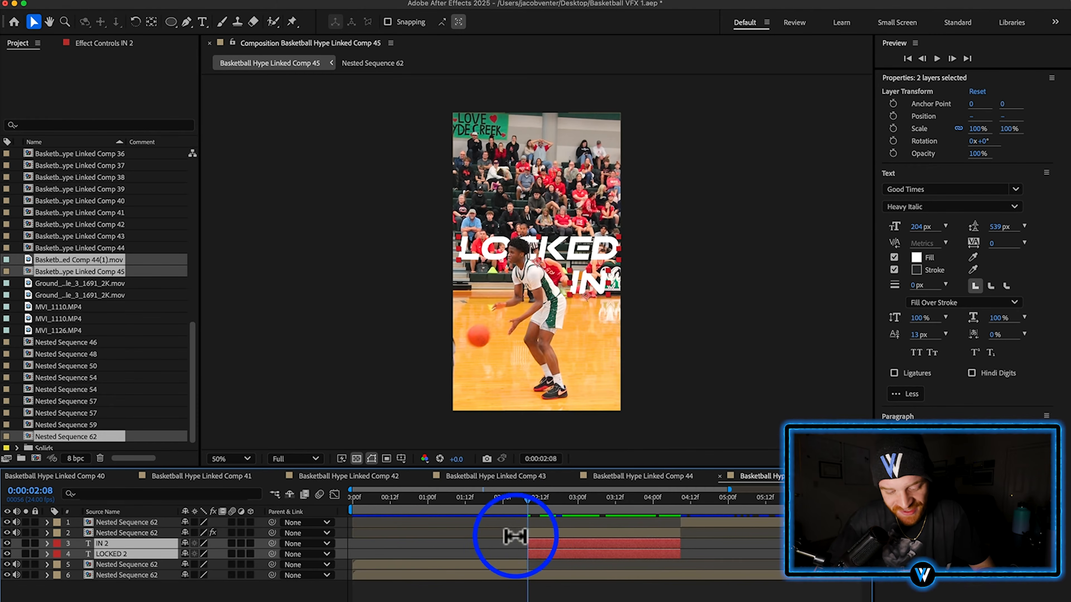
key(t)
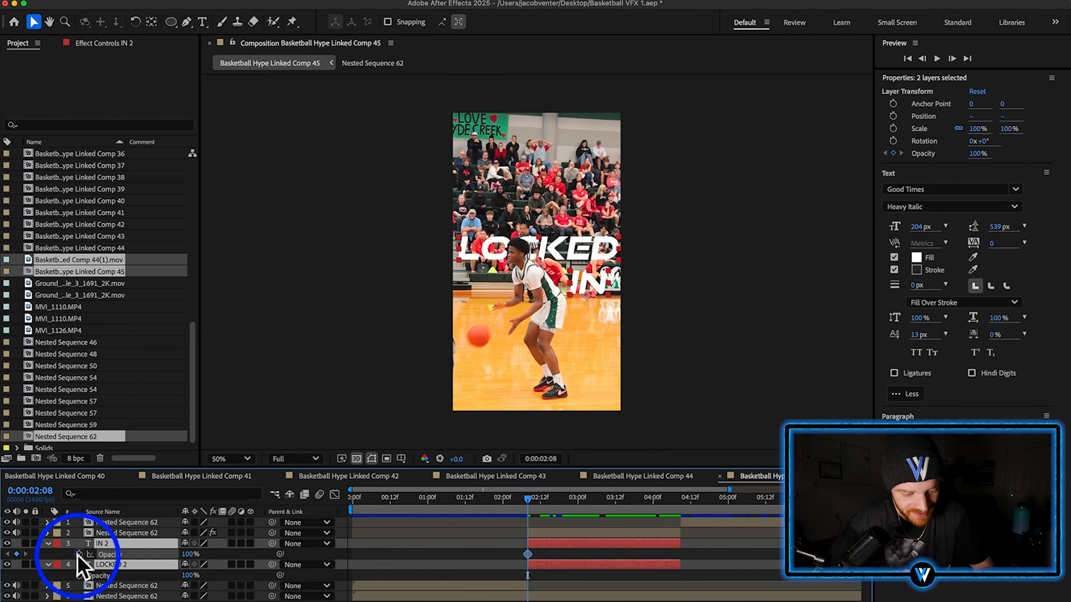
click(78, 555)
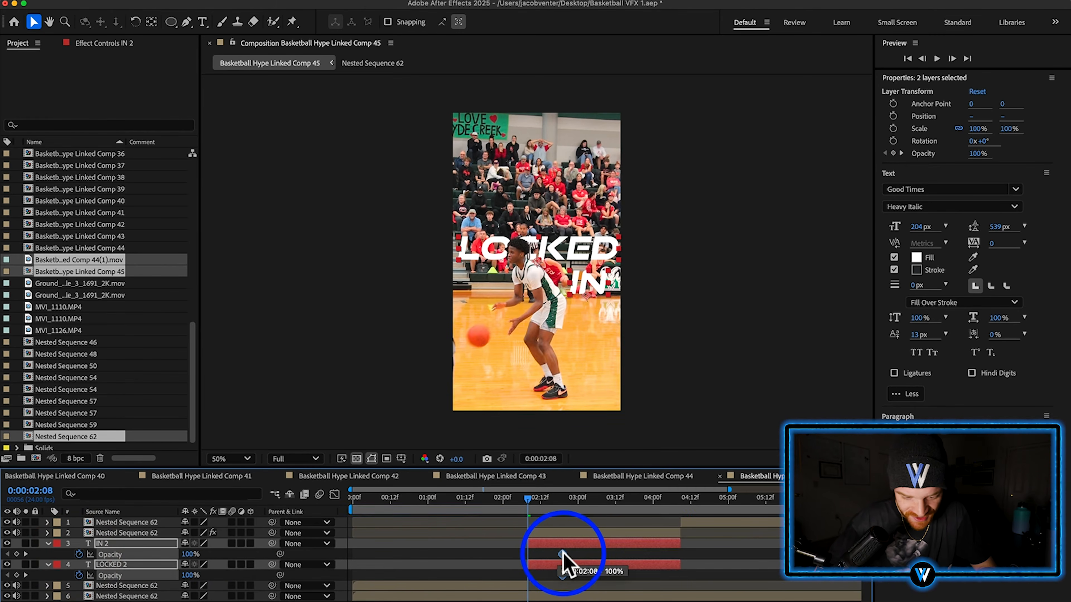
drag(193, 554, 79, 559)
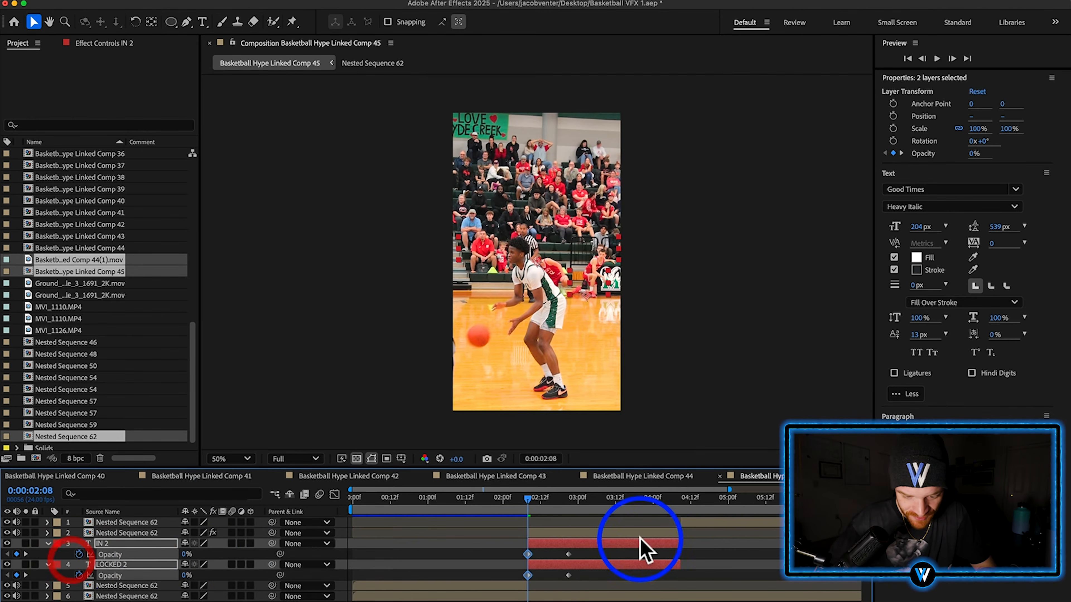
drag(531, 502, 677, 502)
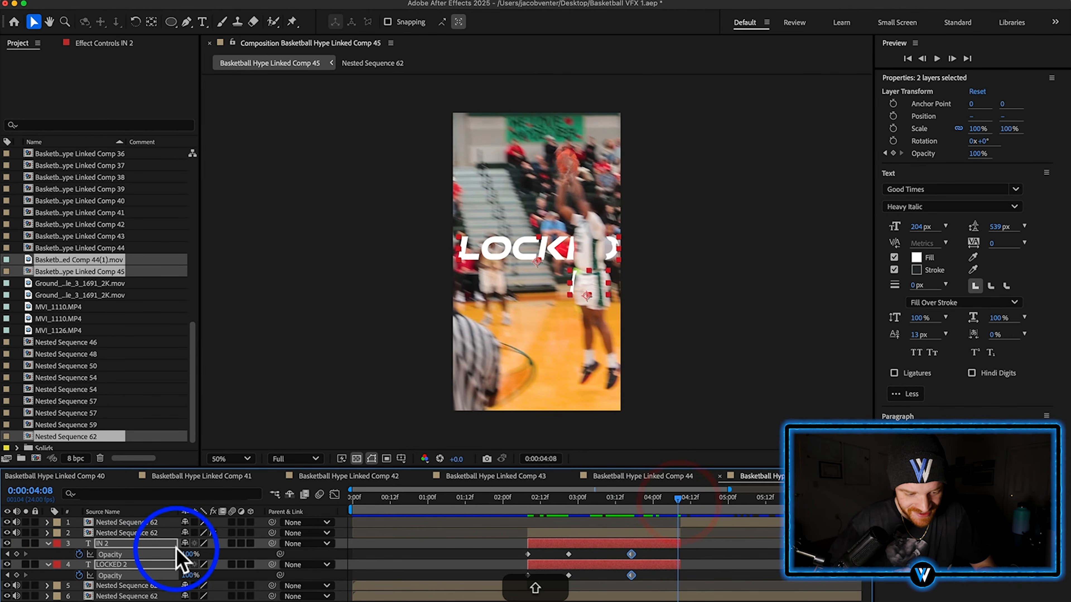
drag(185, 555, 7, 548)
Delay the IN layer's start to about 0:00:02:15 and shift its two fade-in opacity keyframes by the same offset.
drag(615, 502, 537, 519)
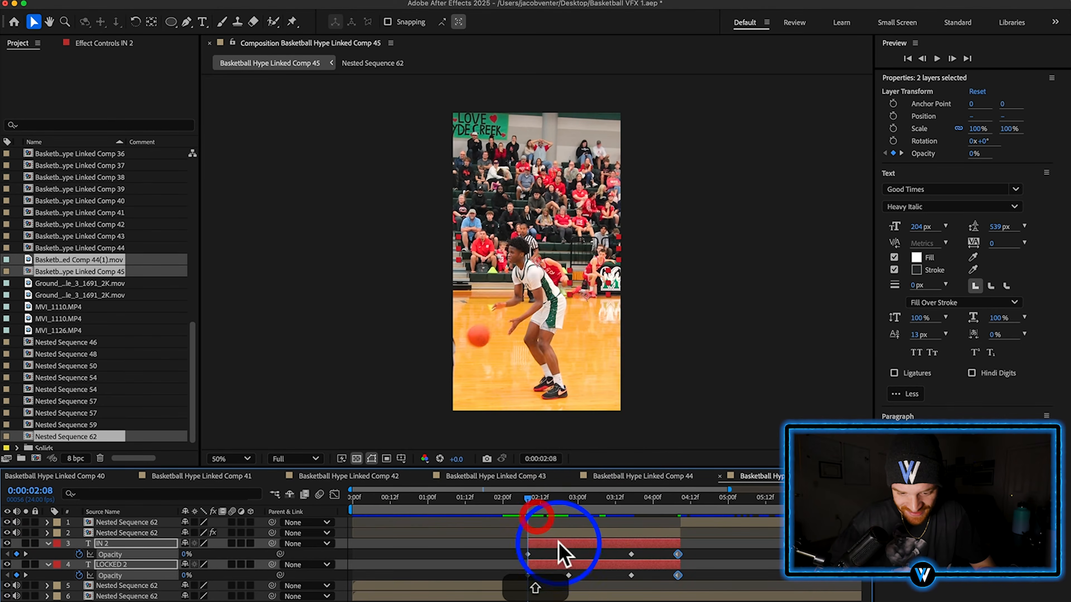
click(560, 551)
click(540, 545)
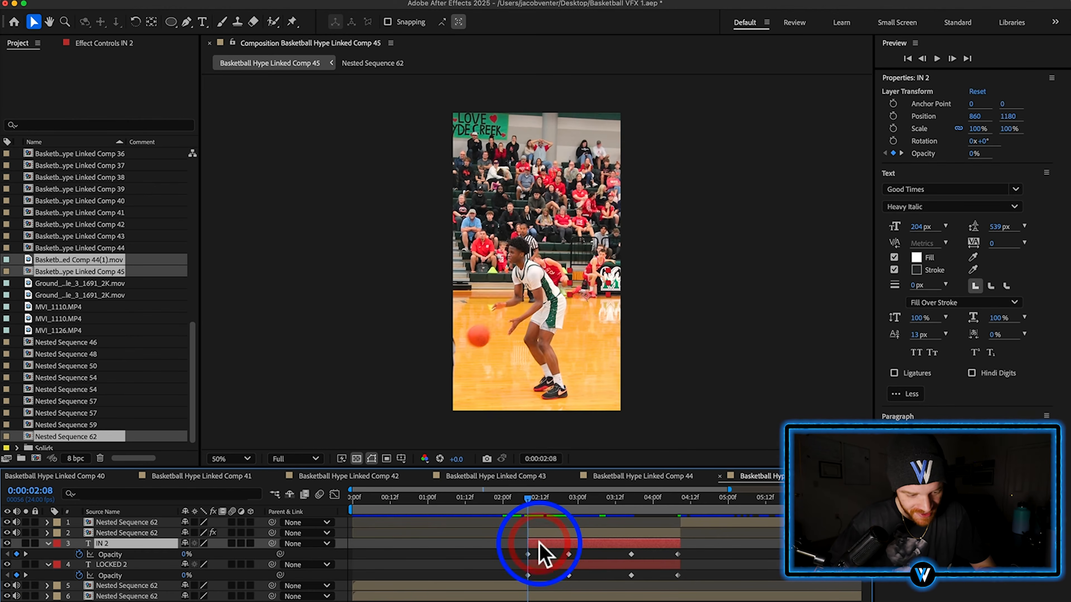
click(541, 553)
click(545, 565)
drag(529, 500, 591, 500)
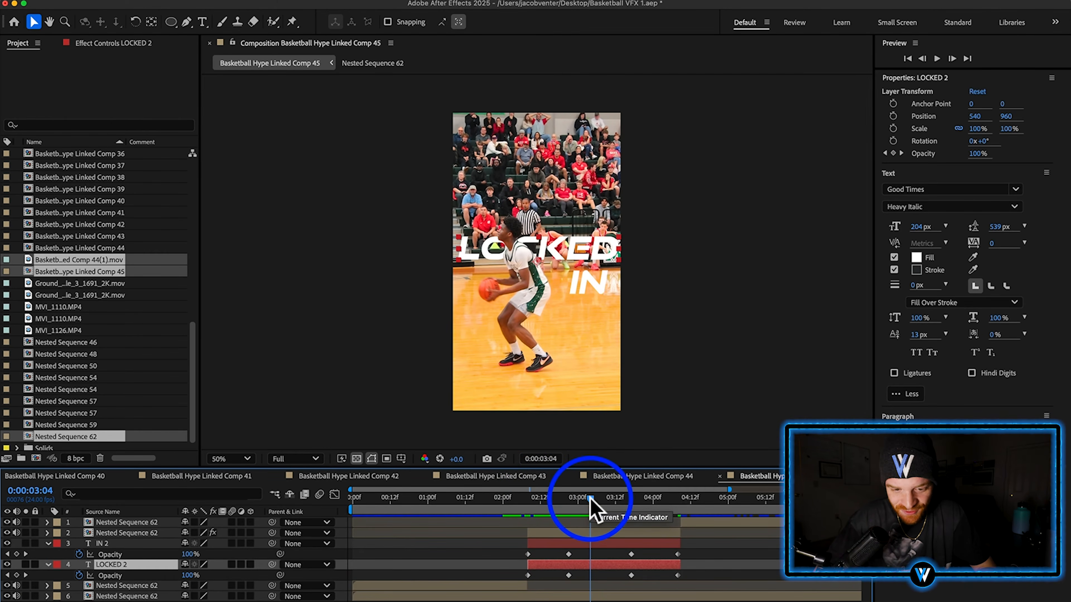
click(537, 544)
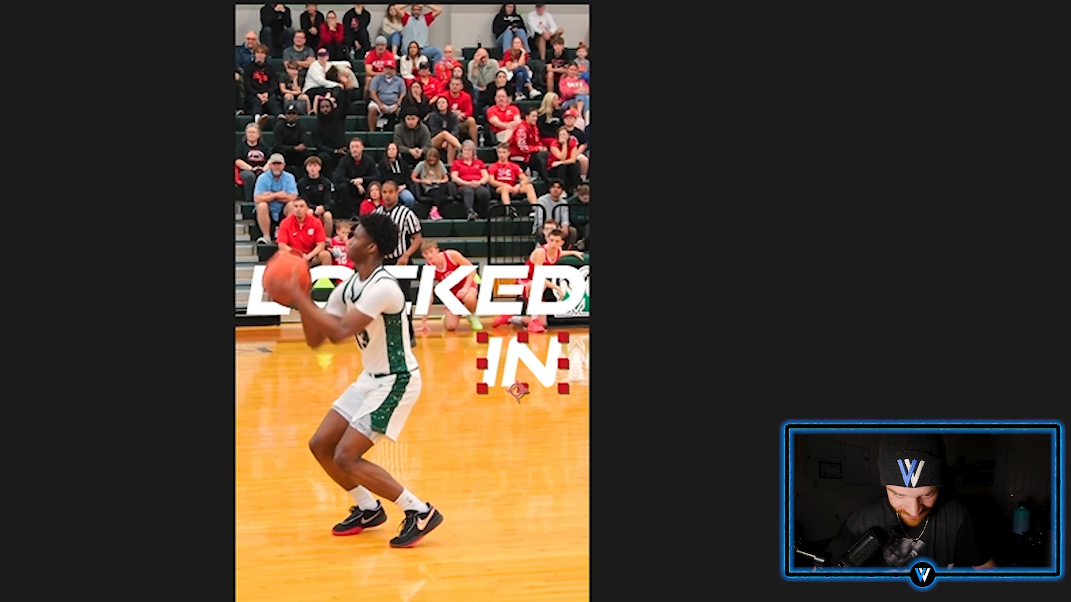
click(574, 508)
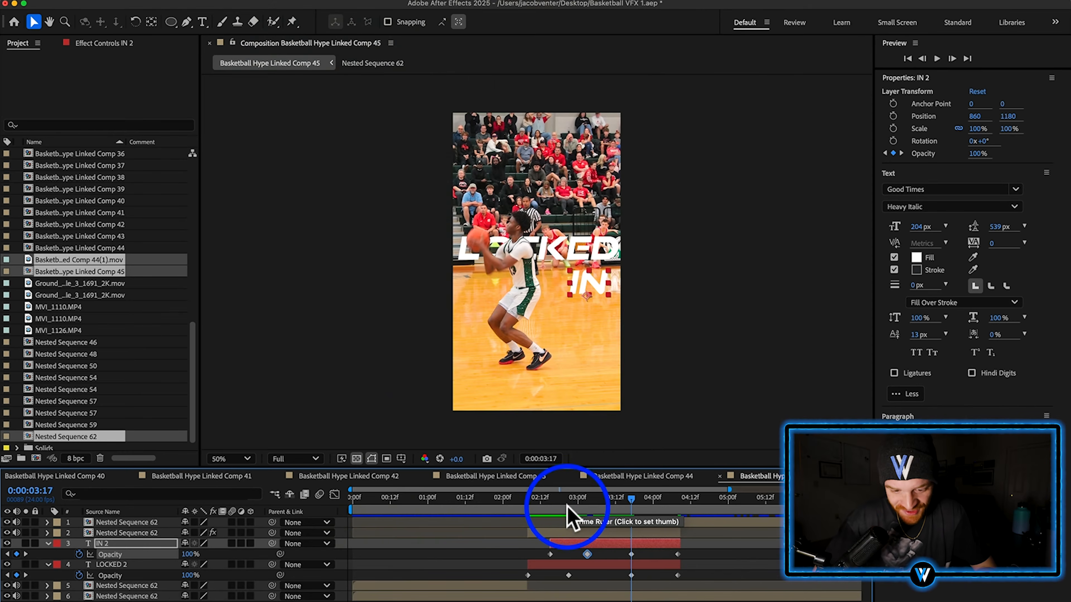
Add position keyframes to both text layers at 0:00:02:08, placing IN at 860, 1331 and LOCKED at 540, 1111.
shift+click(533, 507)
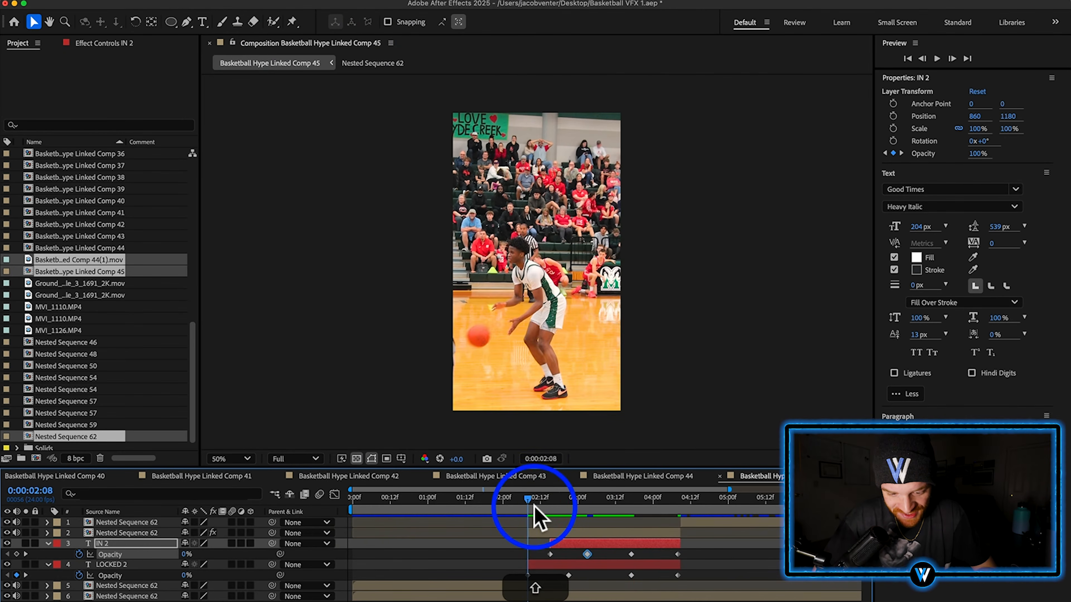
click(550, 565)
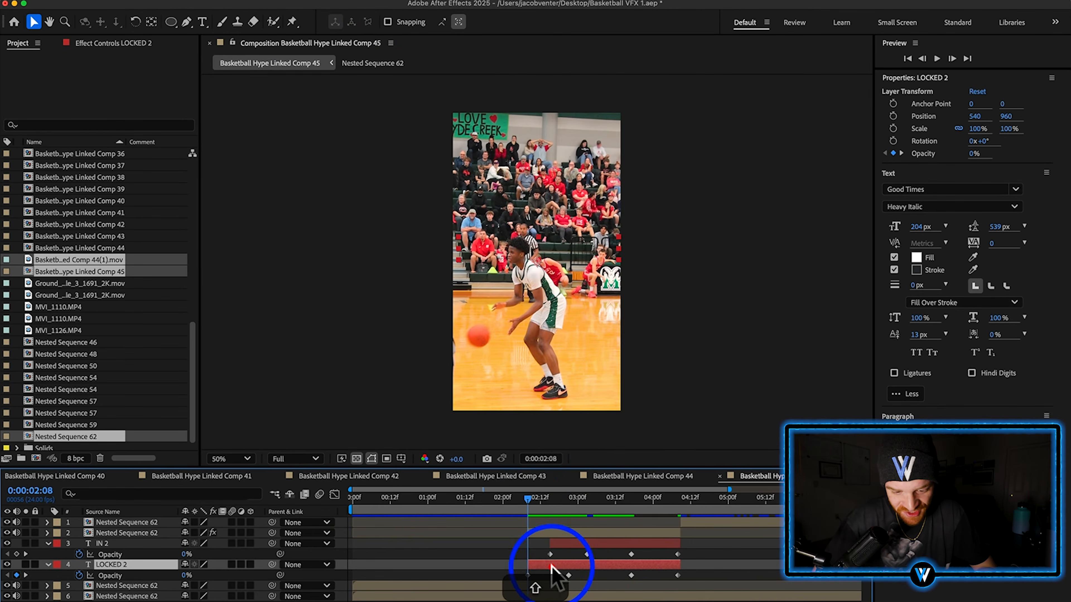
shift+click(568, 544)
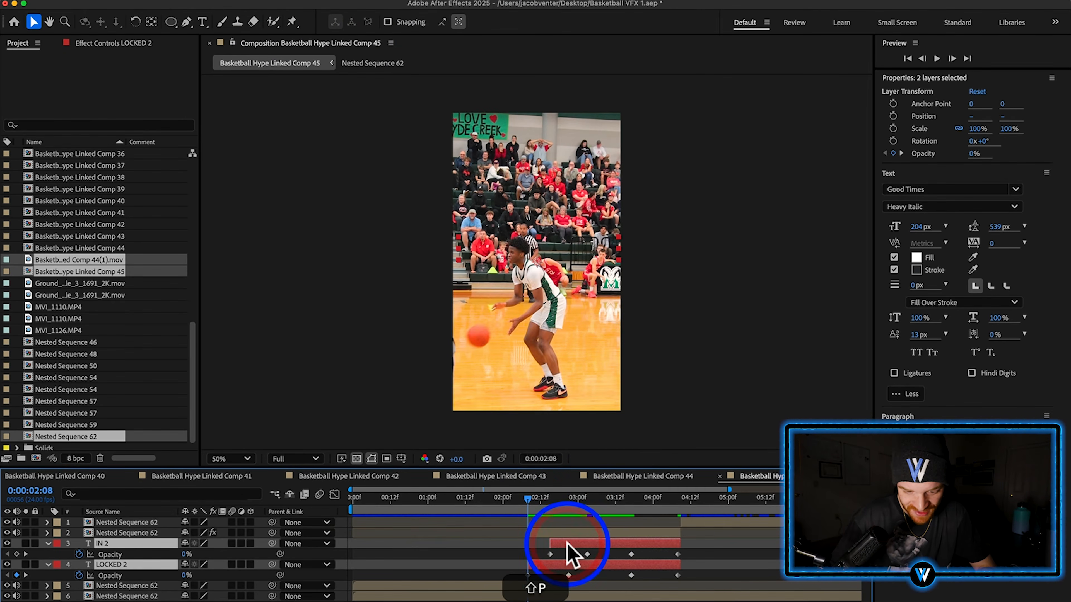
click(79, 576)
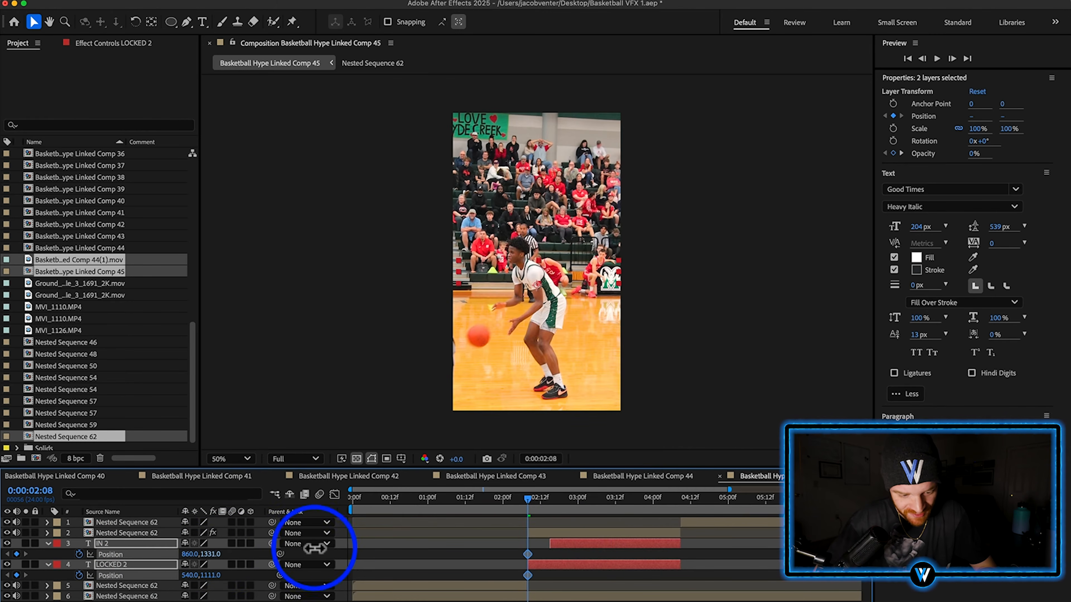
drag(355, 548, 360, 548)
Add raised position keyframes to both text layers at 0:00:04:09 to make them drift upward.
drag(580, 505, 670, 508)
drag(211, 555, 6, 571)
drag(529, 506, 628, 508)
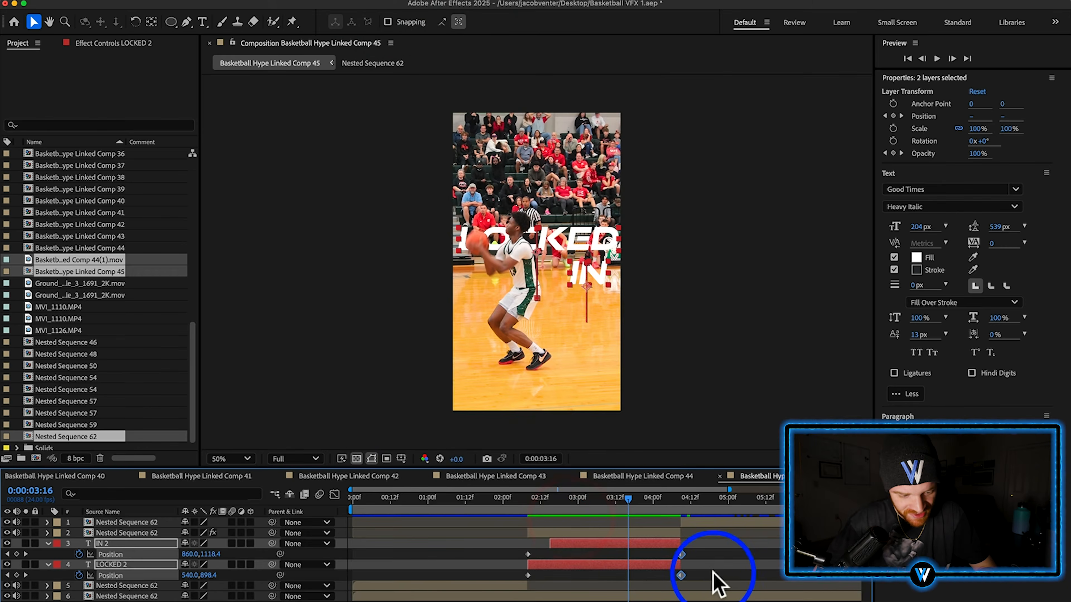
Slow the IN layer's upward drift by moving its end position keyframe to about 0:00:05:01.
click(712, 573)
drag(681, 554, 731, 554)
drag(641, 508, 606, 507)
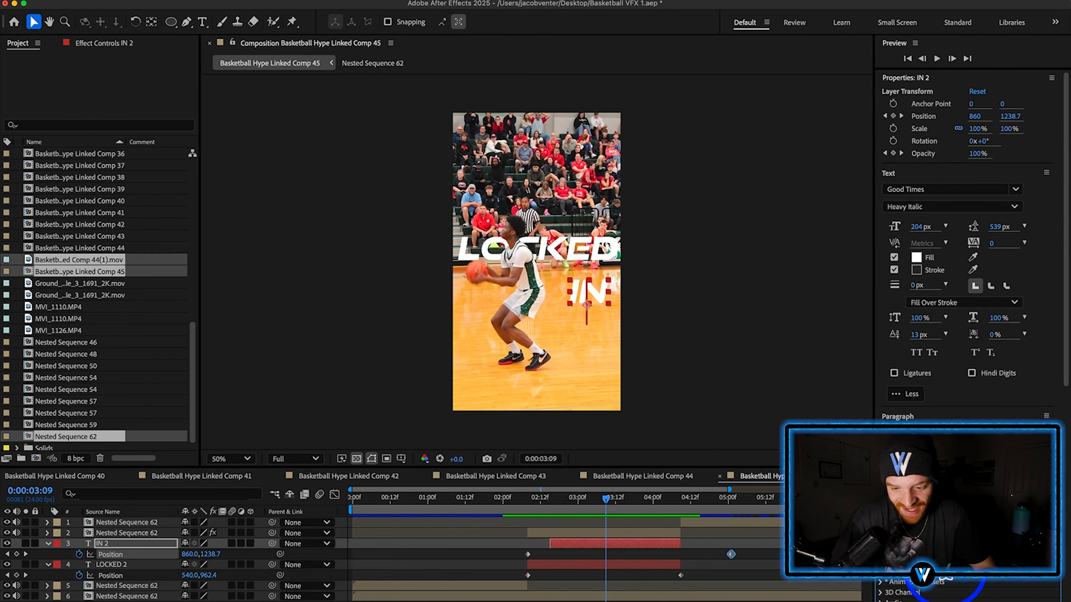
Apply Deep Glow to the IN layer with radius 150 and exposure 0.28, and copy the effect to the LOCKED layer.
text(p)
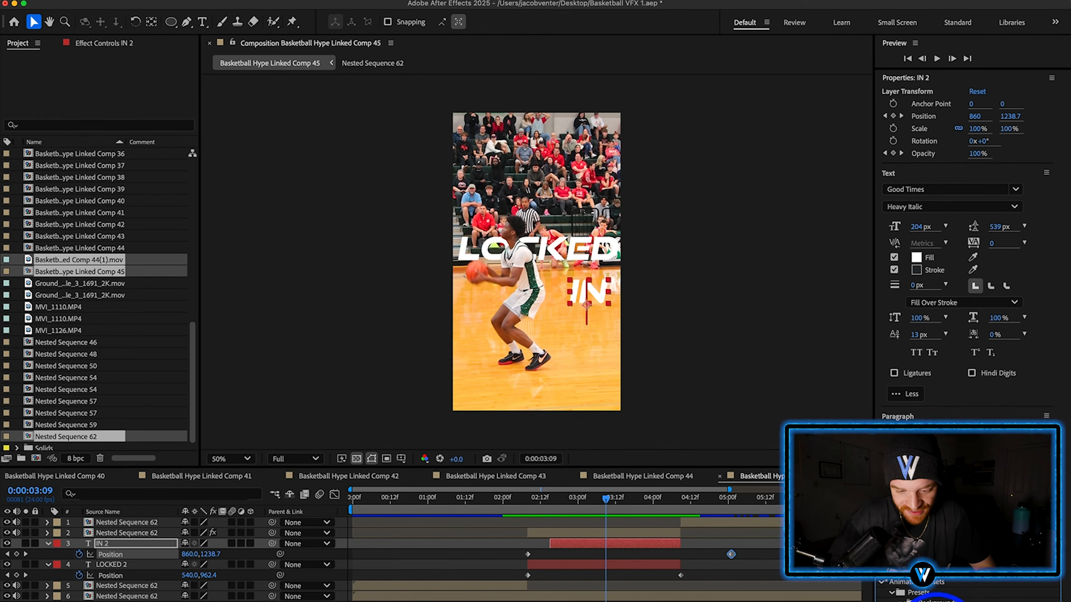
drag(924, 597, 614, 544)
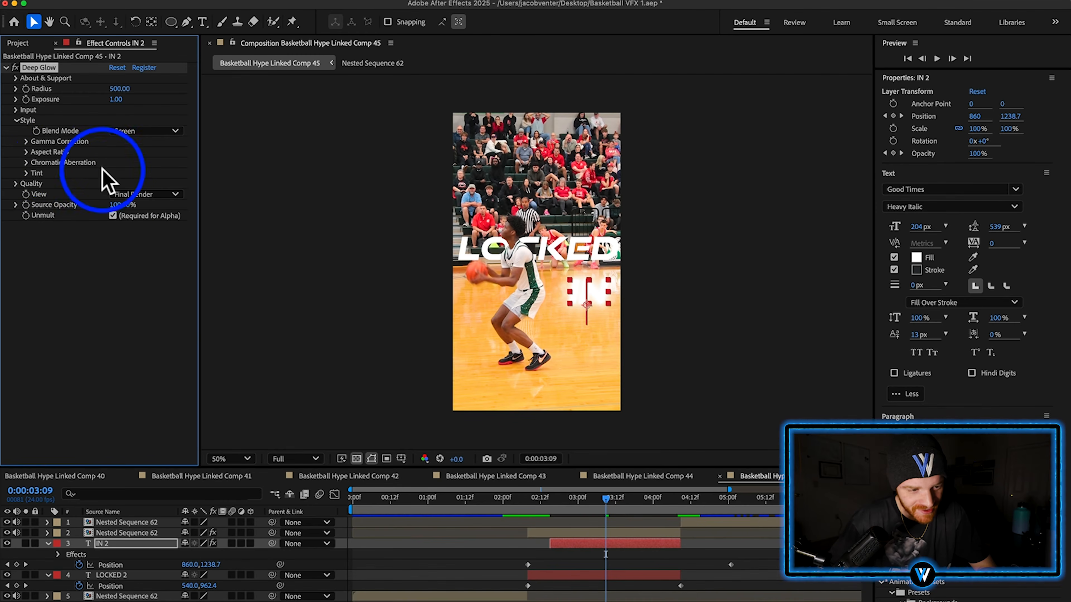
click(144, 575)
key(super+v)
Enable motion blur on the IN and LOCKED text layers.
click(812, 574)
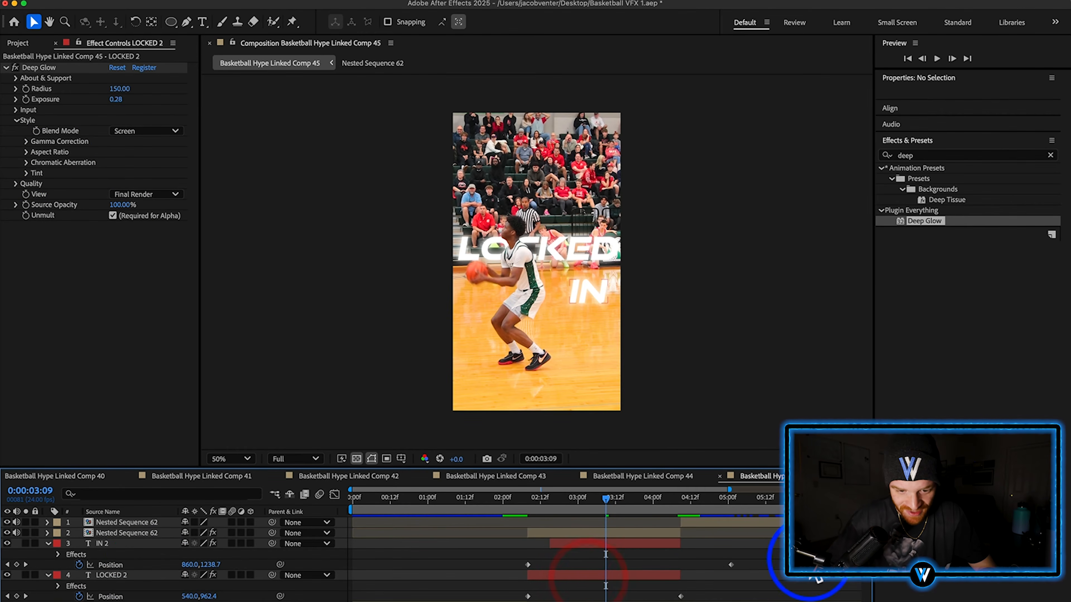
drag(606, 510, 629, 510)
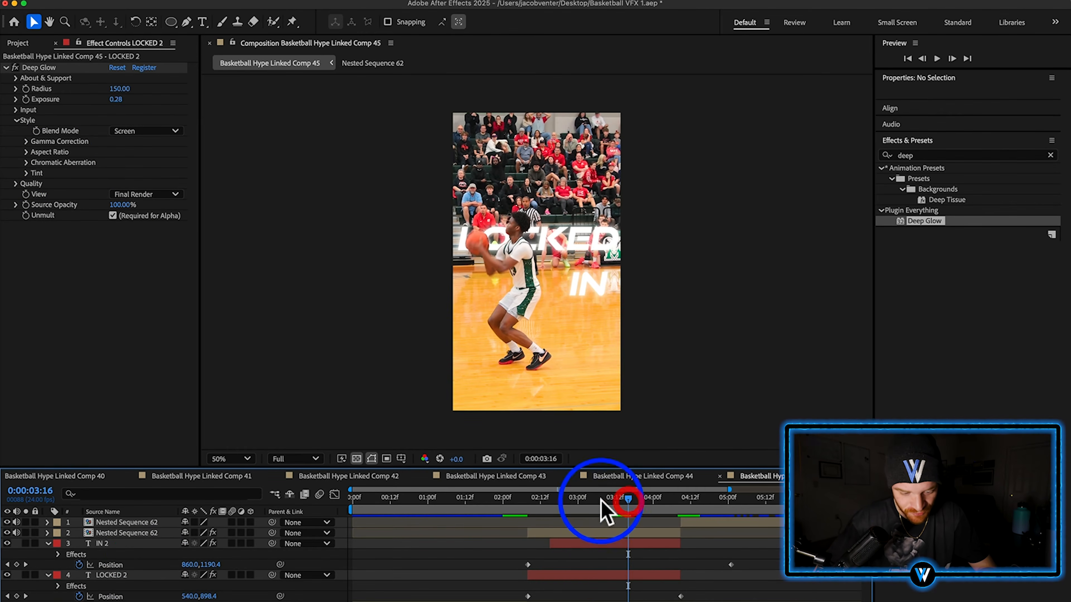
click(231, 544)
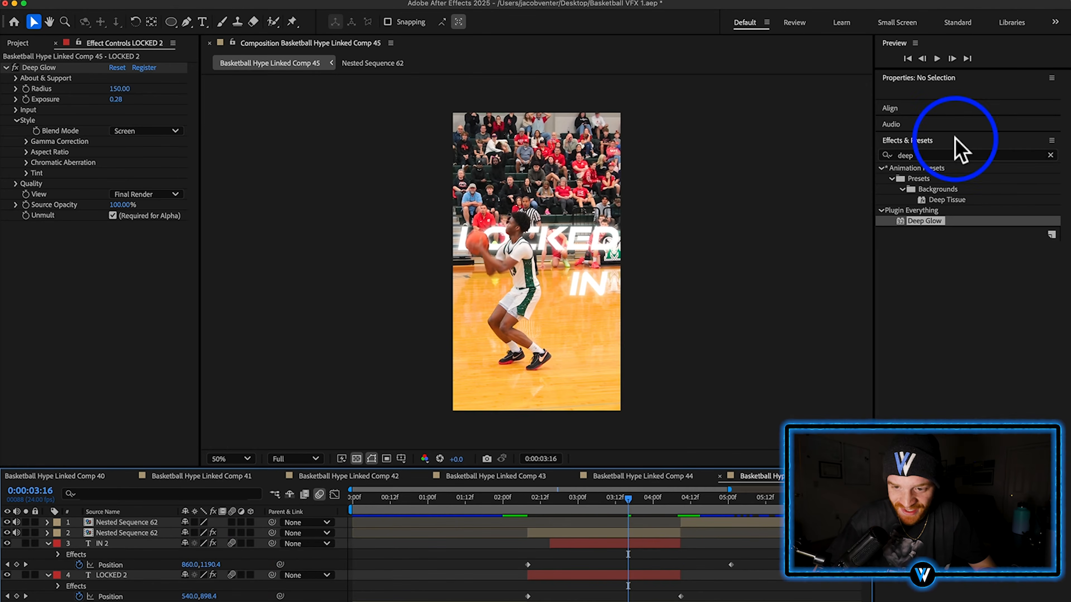
Search the effects for "flicker" and apply S_Flicker to both text layers.
click(1050, 155)
text(flie)
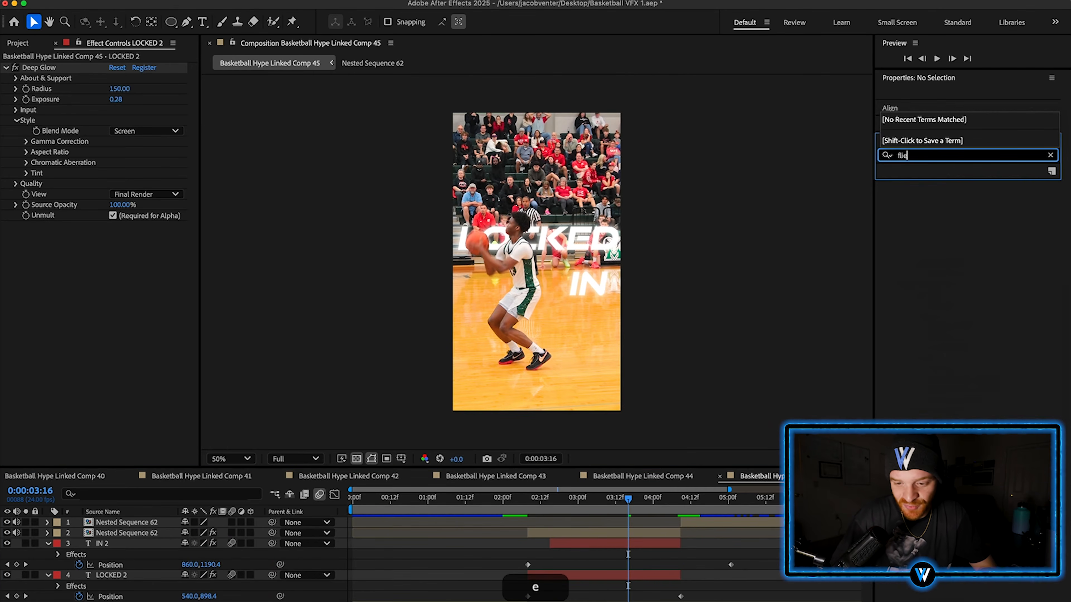
key(BackSpace)
text(cker)
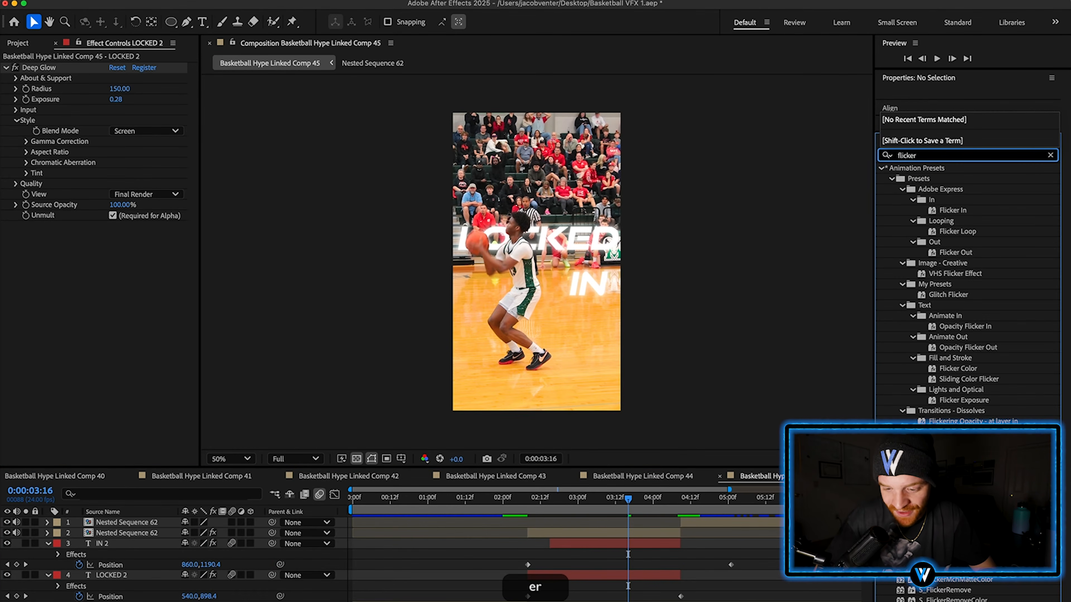
drag(940, 537, 617, 542)
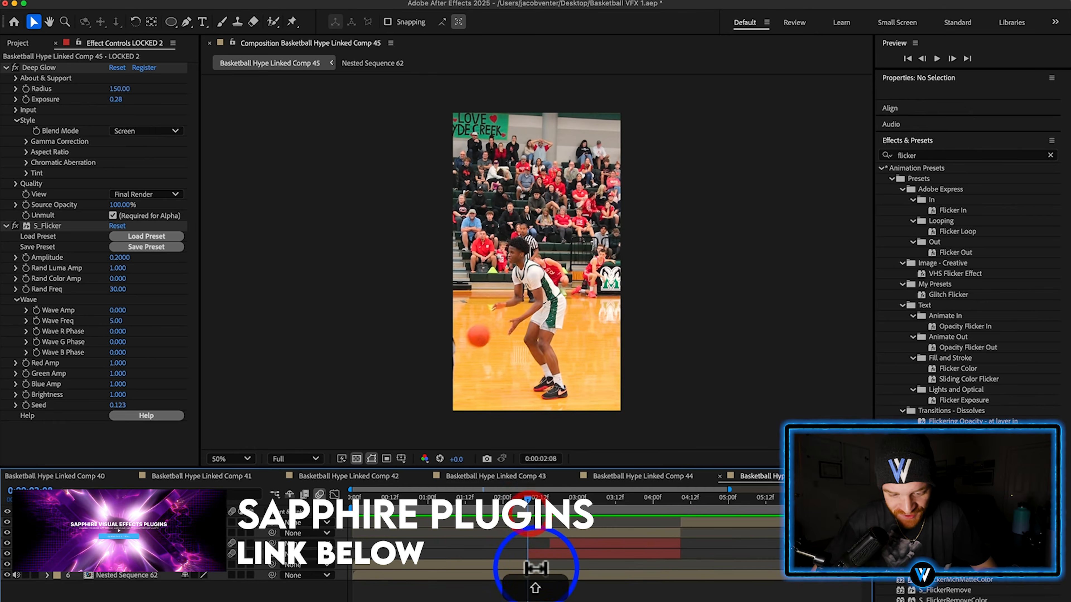
Keyframe the bottom Nested Sequence 62 layer's opacity from 100% at 0:00:02:08 to 30% at 0:00:03:11, and hide the transparency grid.
click(537, 574)
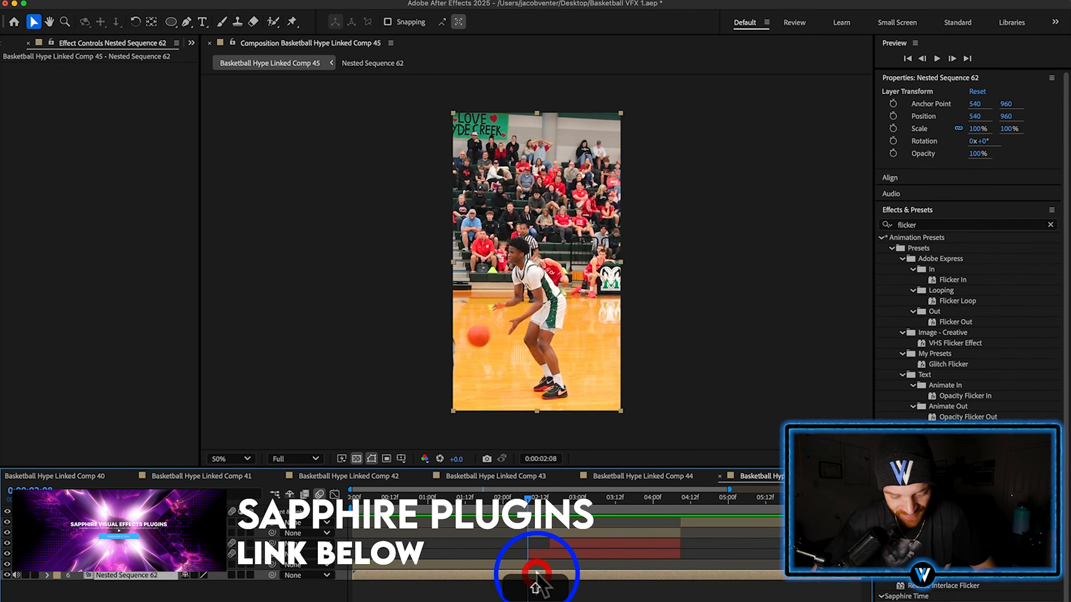
key(t)
click(78, 586)
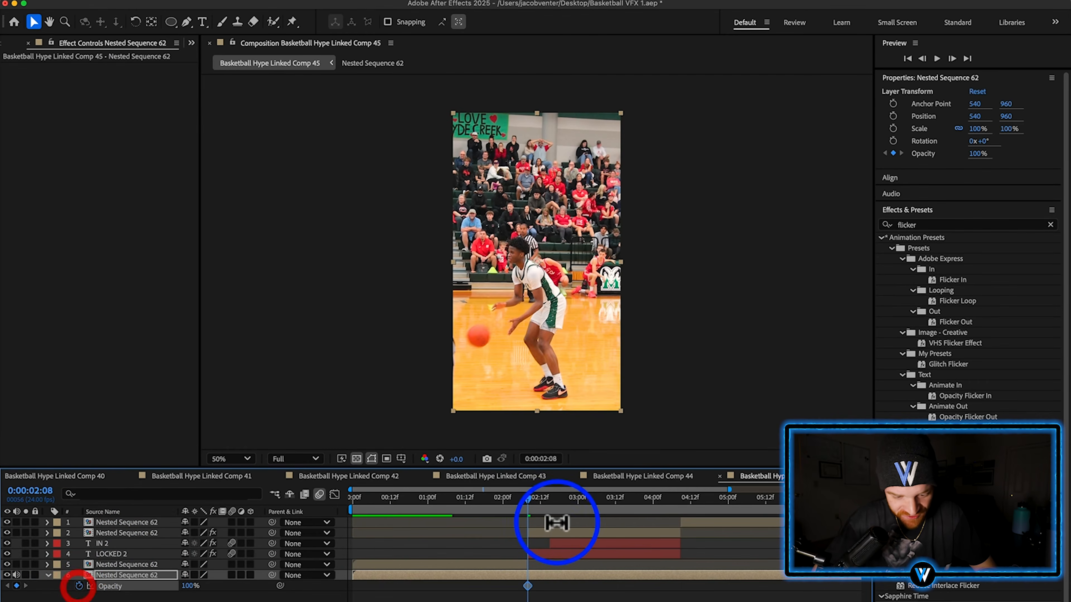
drag(577, 515, 612, 508)
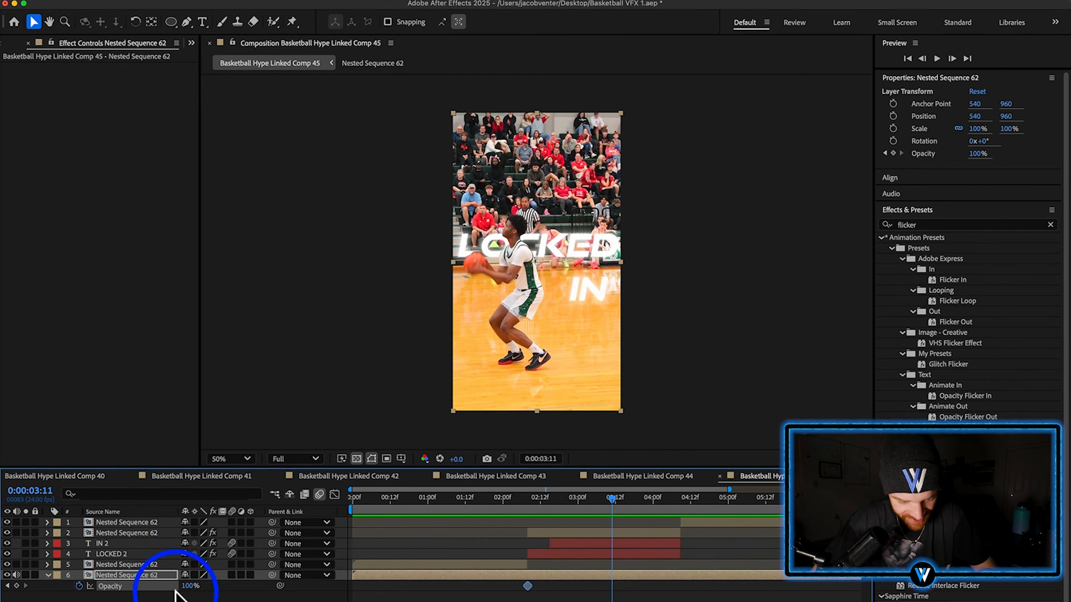
drag(169, 586, 128, 586)
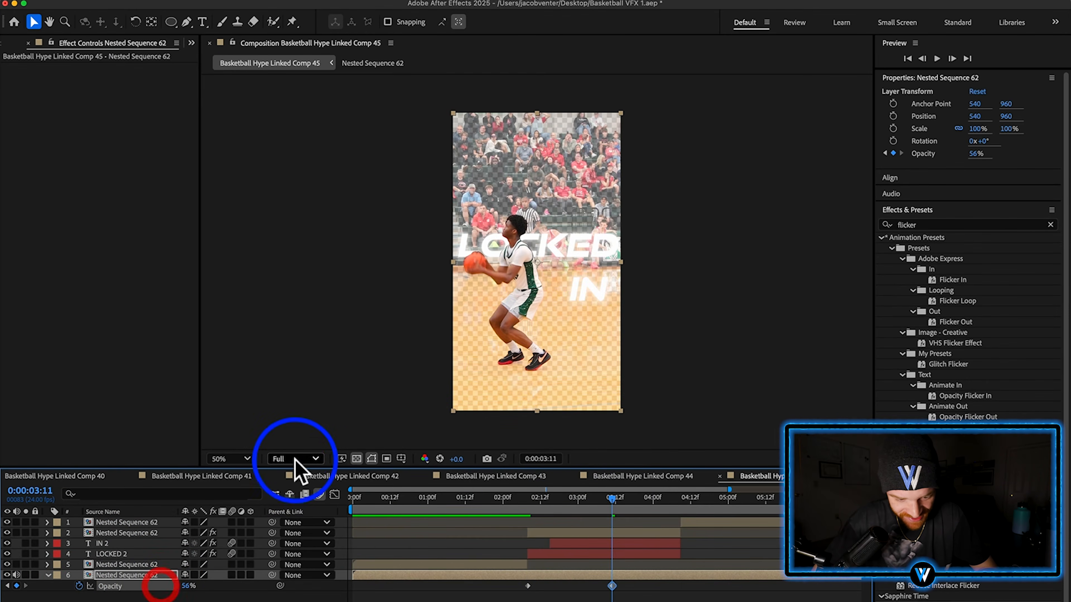
click(357, 459)
drag(184, 587, 172, 587)
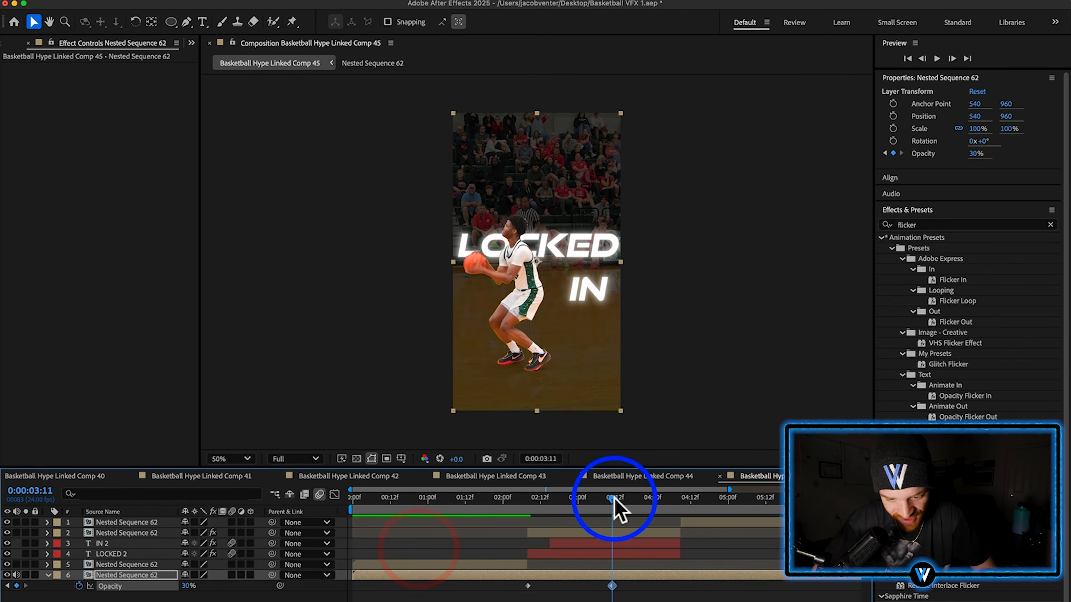
Keyframe the bottom background layer's opacity back up at 0:00:04:09.
drag(614, 499, 684, 508)
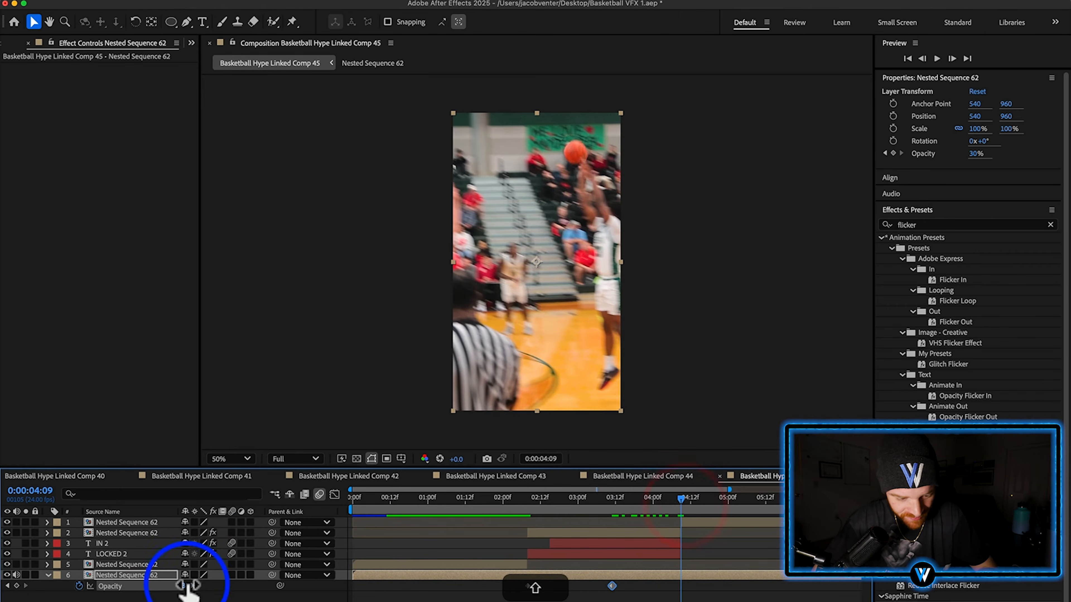
drag(186, 586, 385, 582)
drag(558, 497, 550, 589)
Pre-compose the IN and LOCKED text layers as Pre-comp 1, moving all attributes into the new composition.
click(607, 554)
shift+click(602, 544)
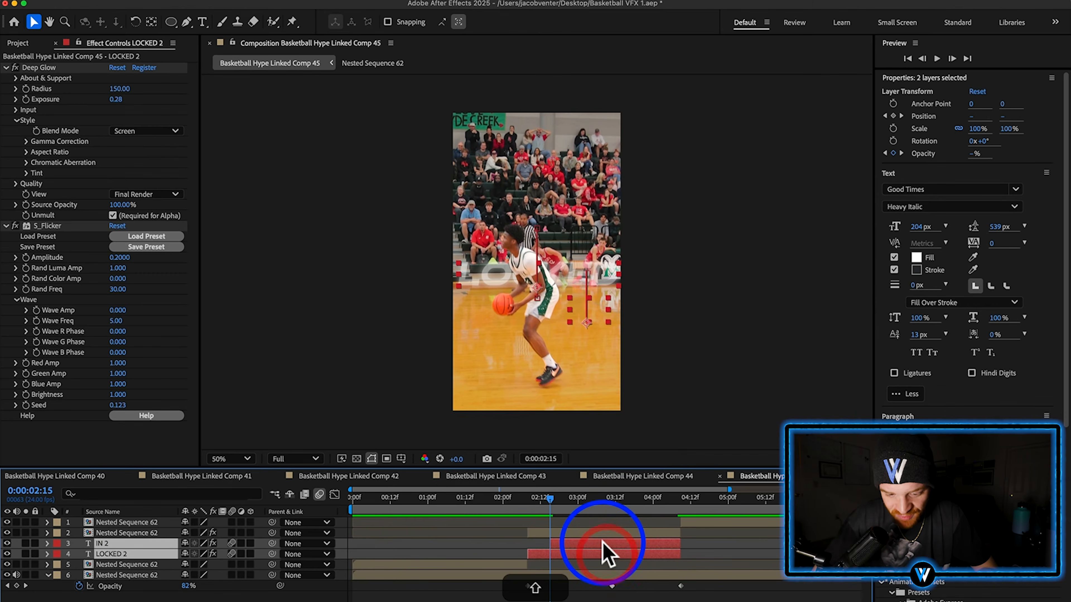
right_click(610, 553)
click(646, 576)
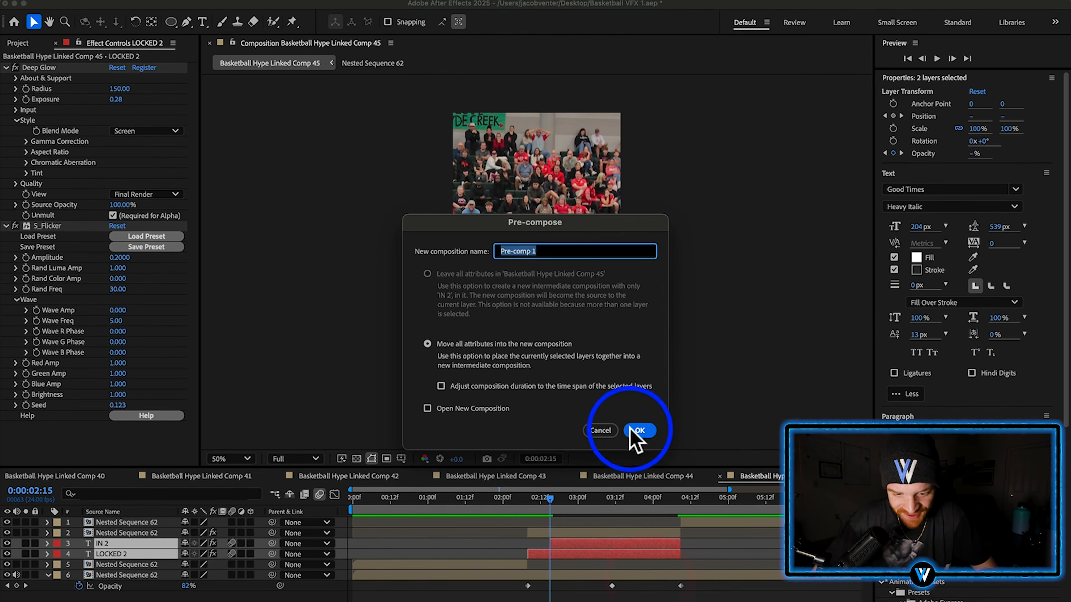
click(640, 431)
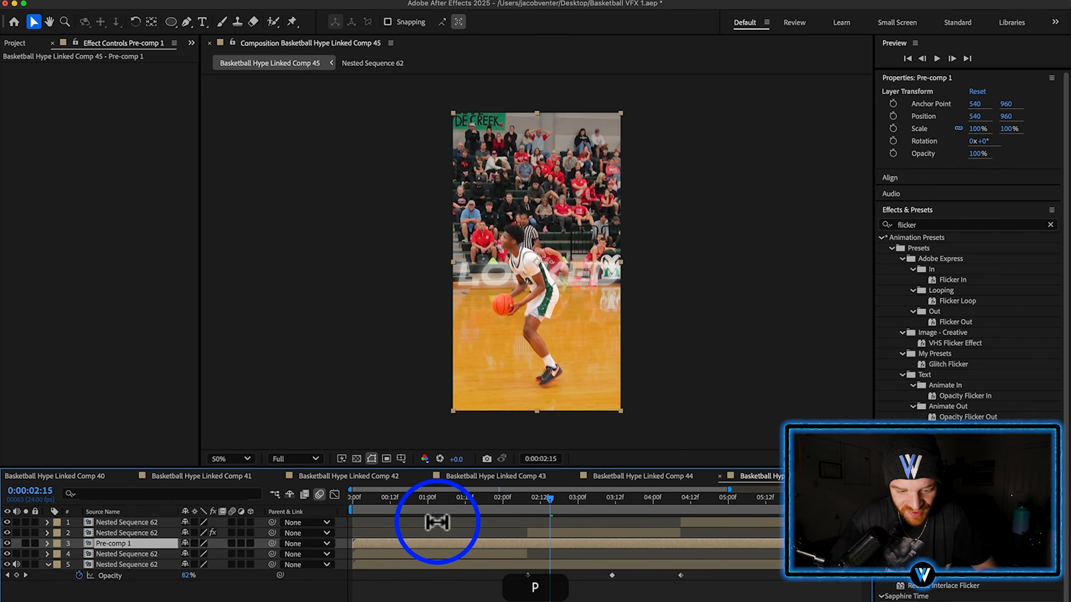
Raise the Pre-comp 1 layer's vertical position to place LOCKED just above the player's head.
key(p)
drag(195, 553, 25, 563)
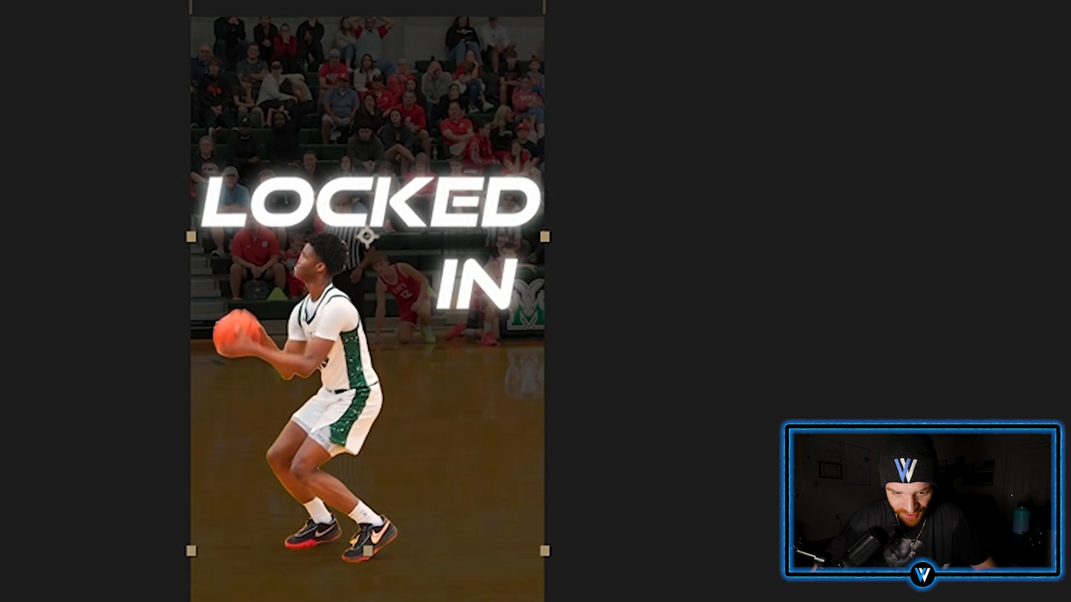
click(574, 538)
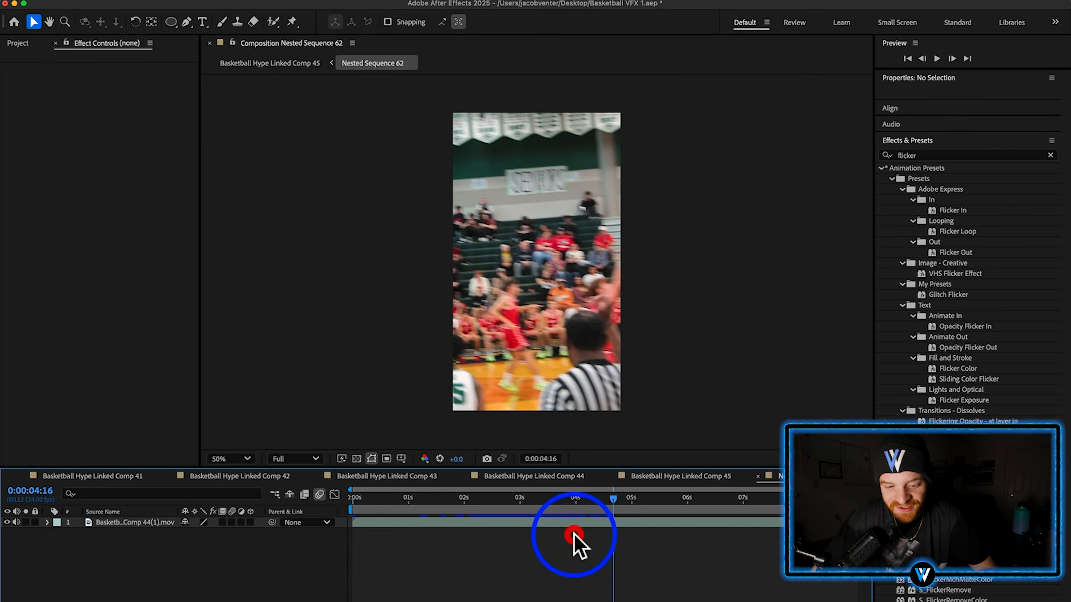
Inside Pre-comp 1, find the Wiggle - position preset and apply it to the LOCKED layer with a 30-pixel wiggle amount.
click(699, 476)
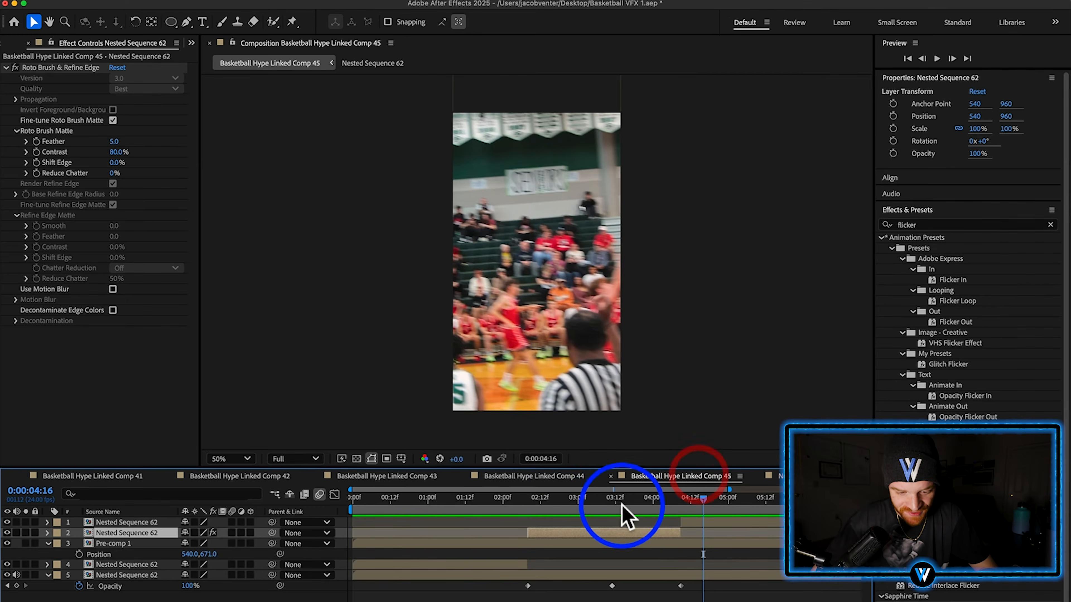
click(563, 502)
click(550, 556)
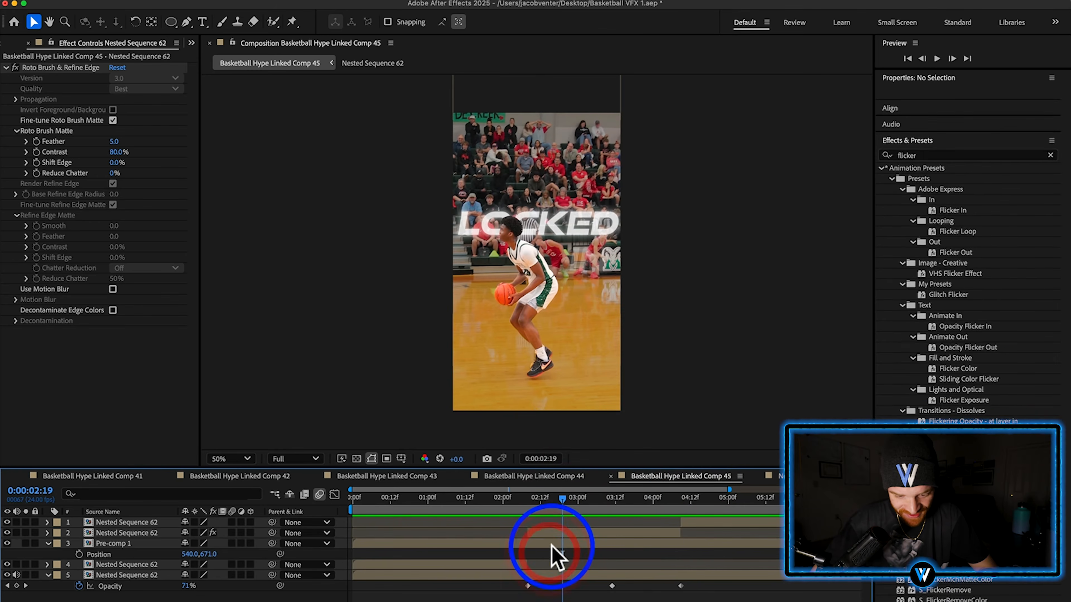
double_click(552, 545)
click(556, 522)
click(920, 569)
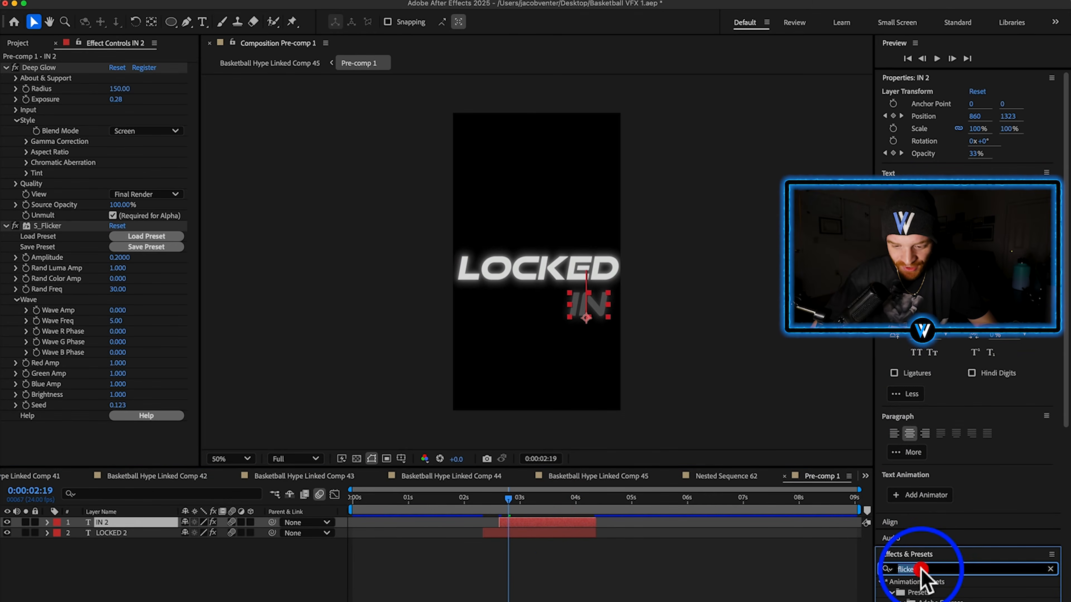
text(wiggle)
scroll(977, 582, down, 3)
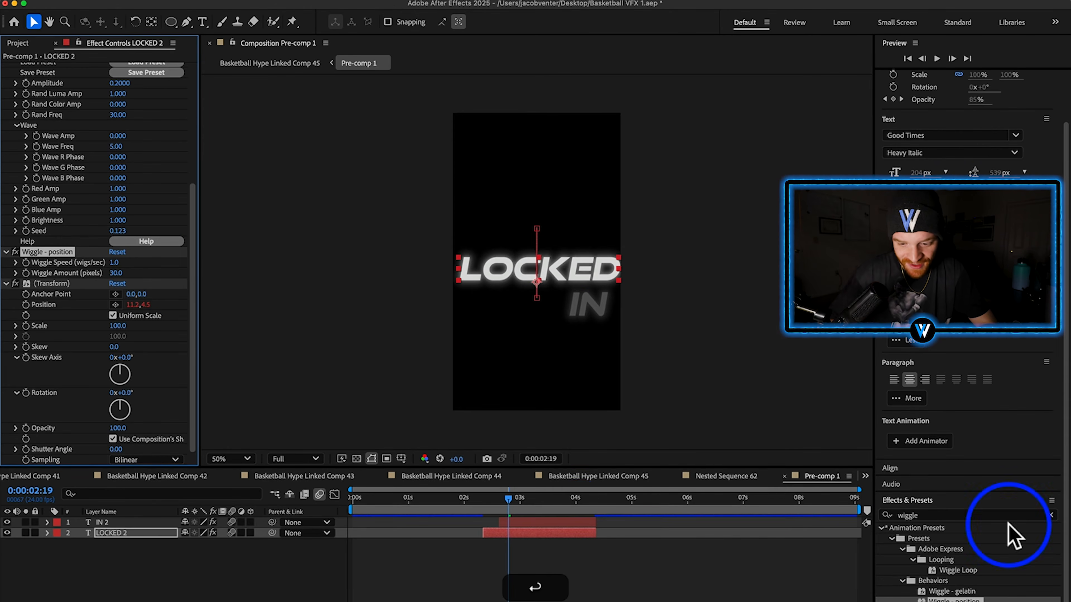
Apply the Wiggle - position preset to the IN text layer and preview the text motion.
drag(955, 600, 579, 525)
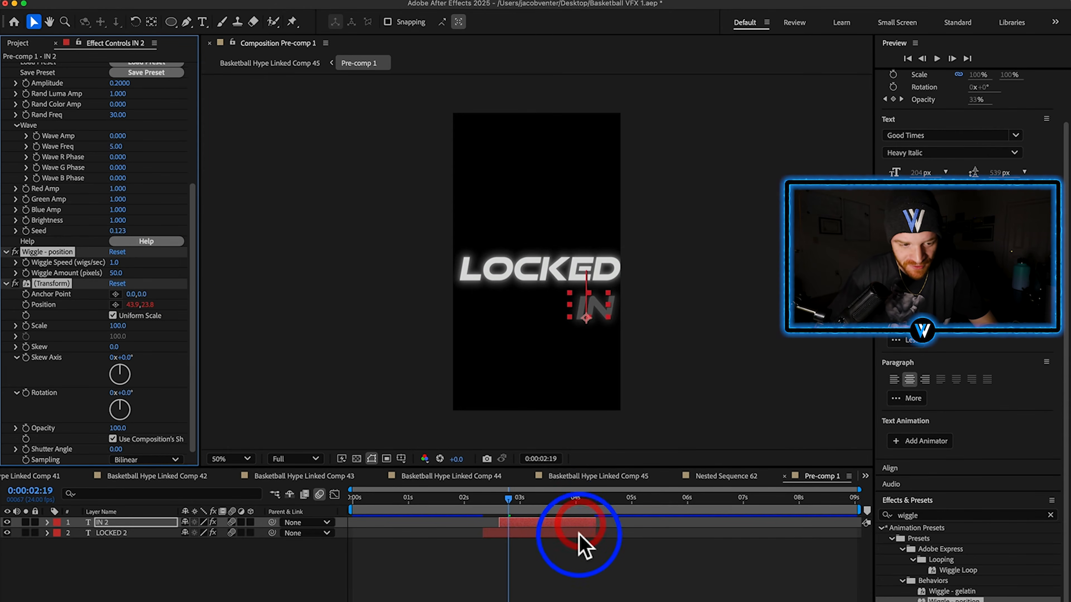
click(567, 552)
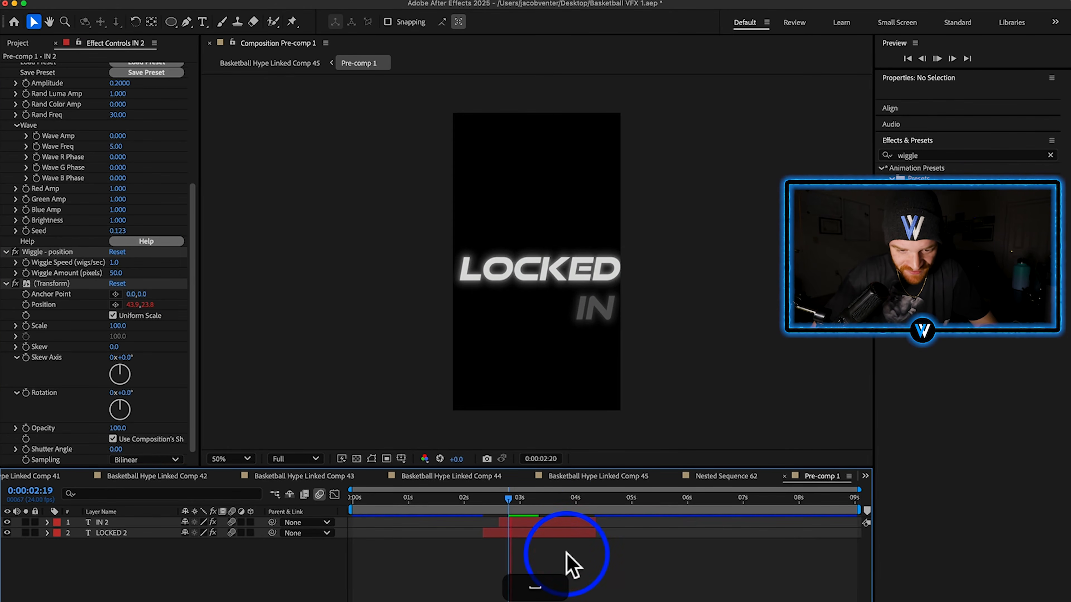
key(space)
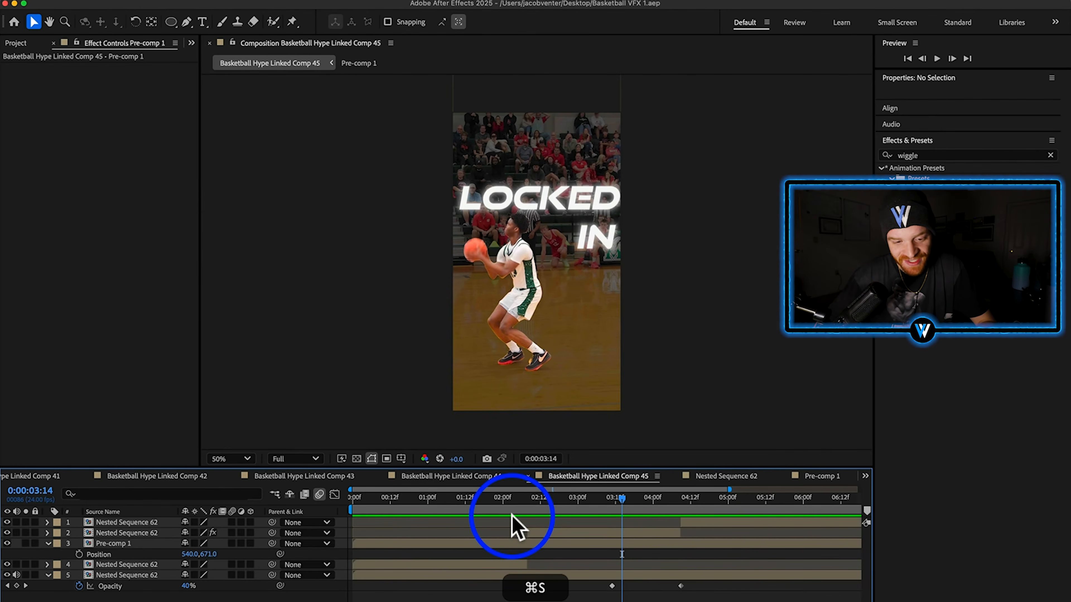
Add the Basketball Hype Linked Comp 45 composition to the render queue and open its output settings.
click(170, 1)
click(213, 115)
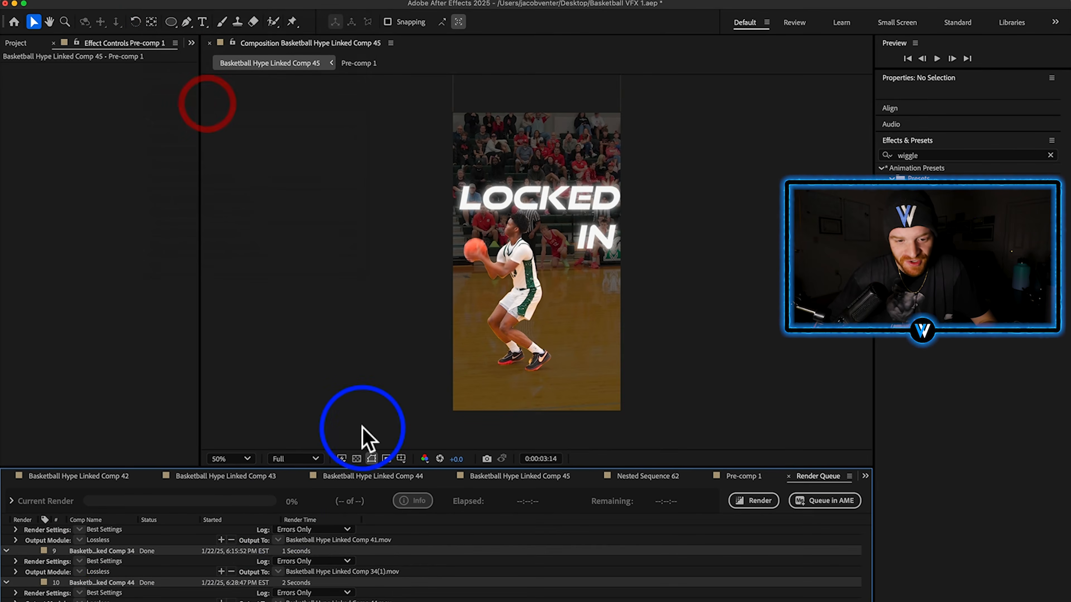
scroll(169, 556, down, 3)
click(97, 588)
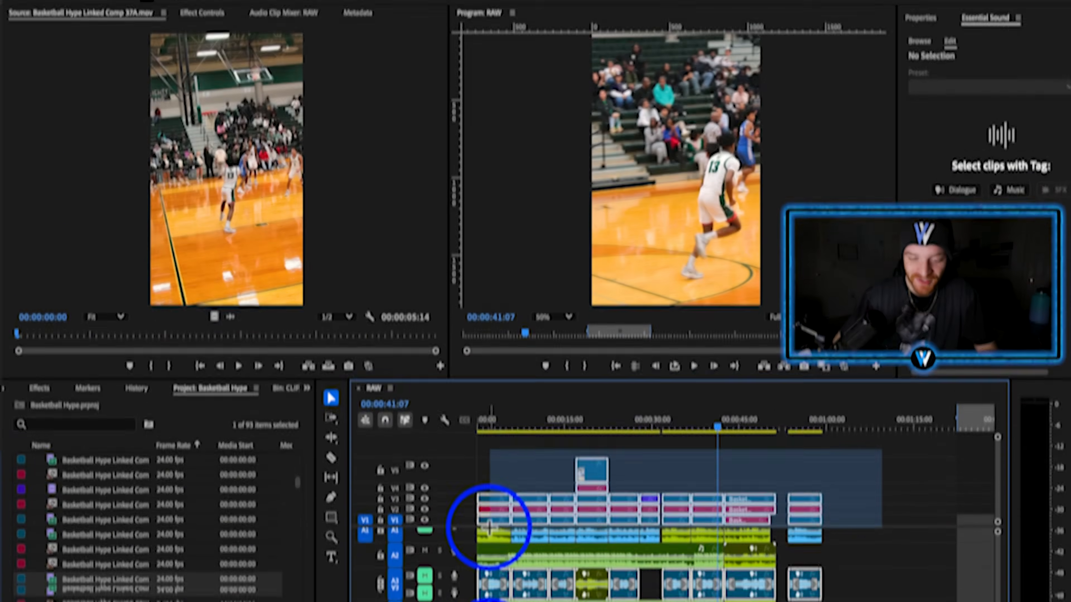
In Premiere Pro's RAW sequence, shift all the basketball clips about 15 seconds later, leaving the music track in place.
click(490, 551)
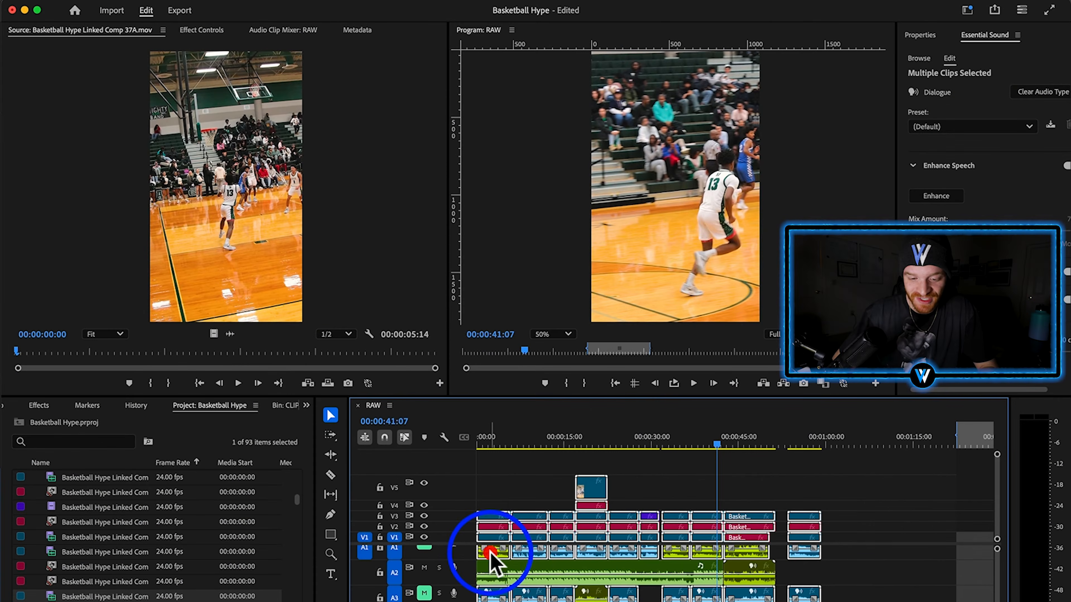
drag(496, 534, 579, 521)
click(529, 485)
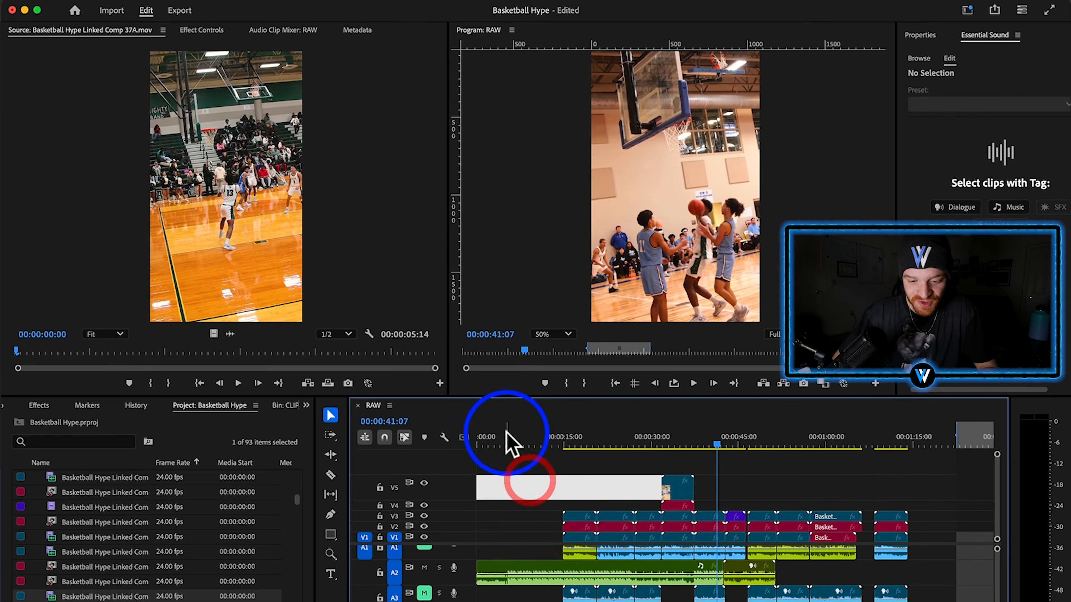
Move the first clip stack earlier in the timeline, over the opening section of the music track.
click(506, 438)
click(567, 544)
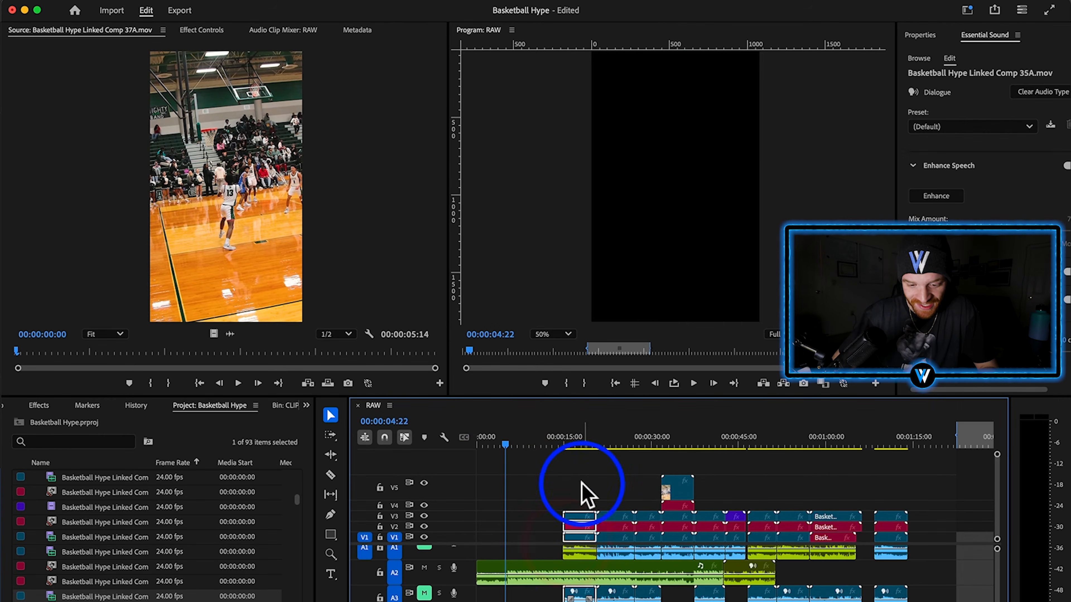
drag(534, 537, 583, 533)
Split the upper Basketball Hype Linked Comp 35A clip at 00:00:04:21, at the glowing dunk moment.
scroll(510, 538, up, 5)
scroll(512, 538, left, 3)
scroll(569, 536, up, 2)
scroll(569, 536, up, 5)
mouse_move(538, 441)
mouse_down()
mouse_move(512, 442)
mouse_move(522, 443)
mouse_up()
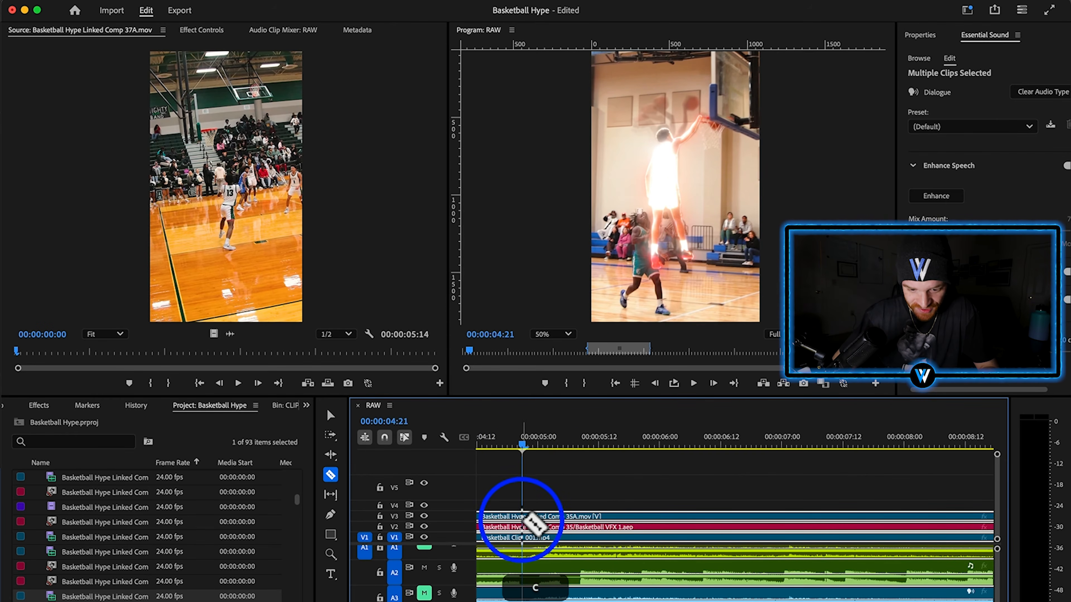
click(522, 519)
key(v)
Shift the first clip stack later so its cut lines up with the beat in the music waveform, and play it back.
drag(582, 488, 512, 534)
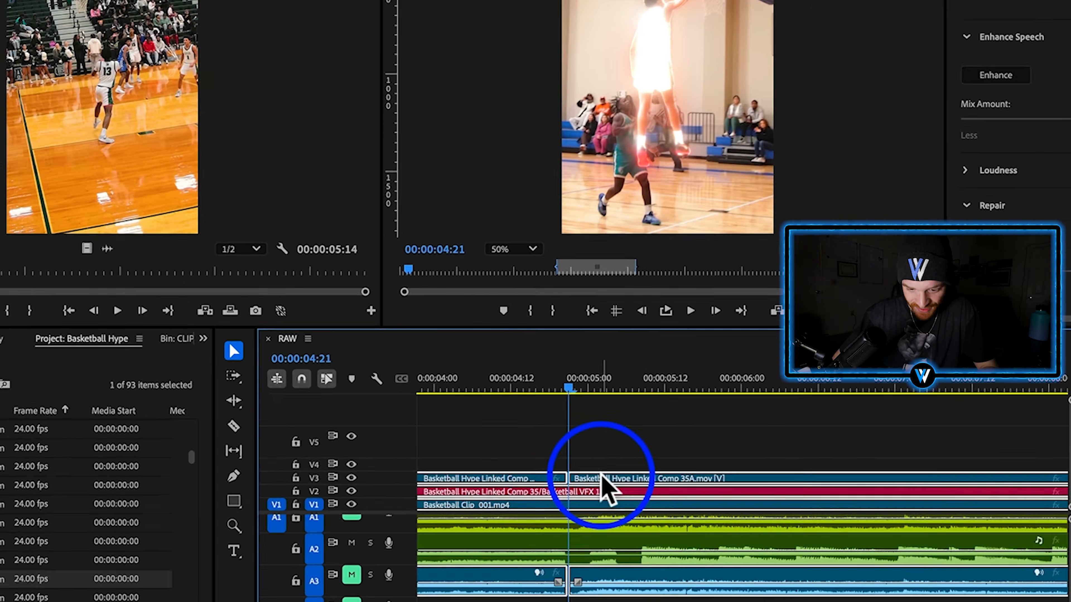
drag(604, 523, 664, 520)
drag(657, 359, 654, 356)
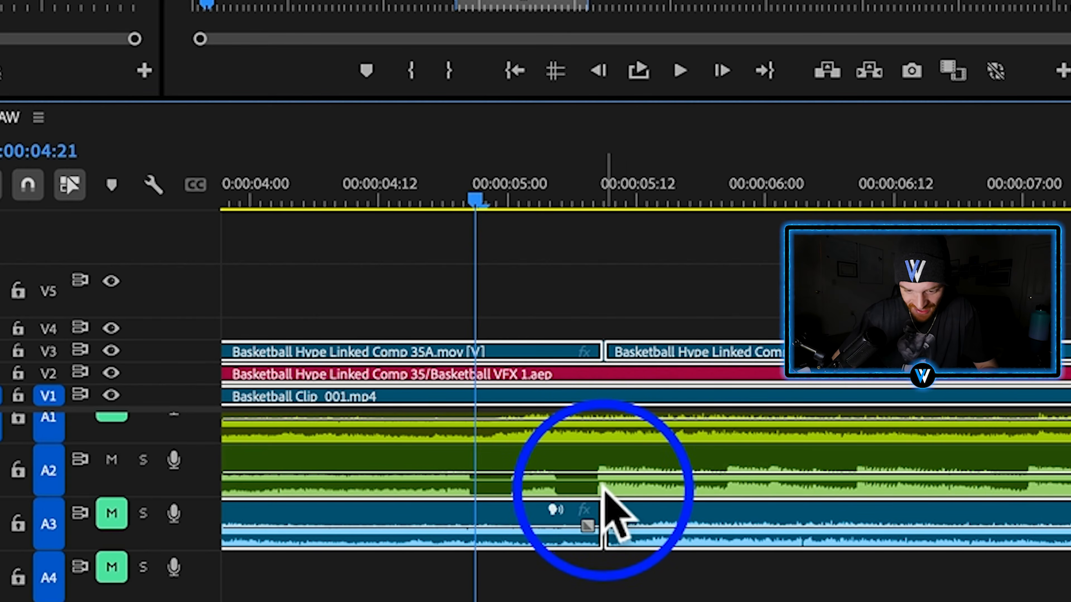
key(minus)
click(375, 182)
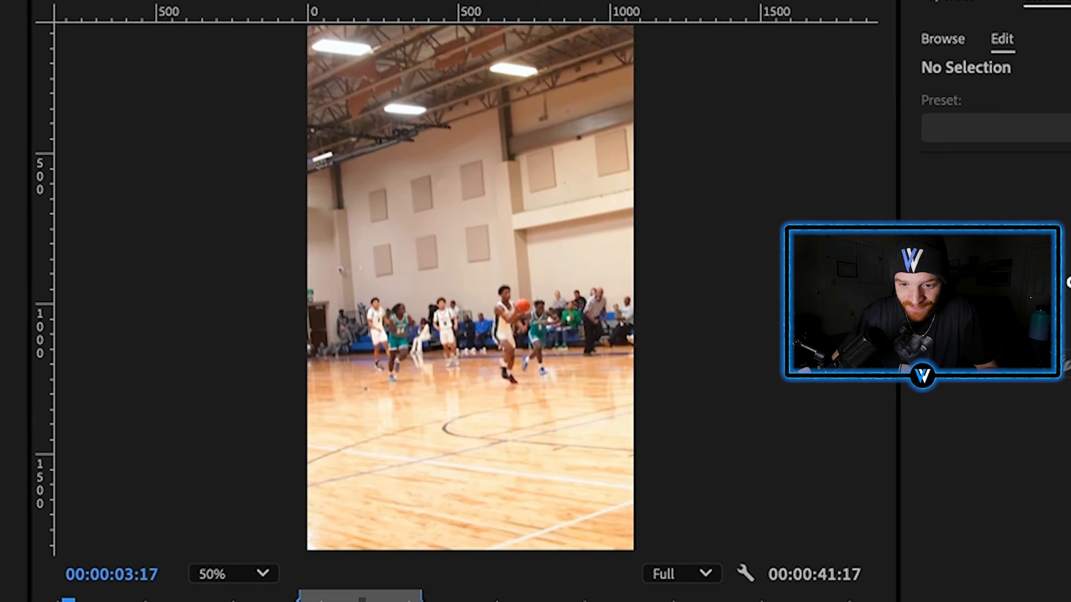
key(space)
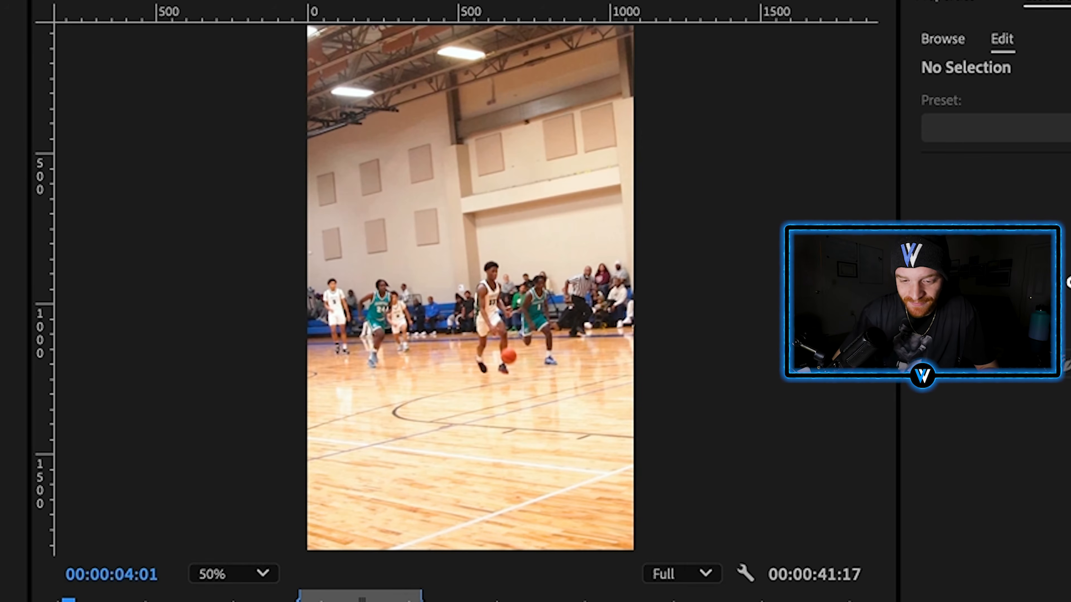
key(space)
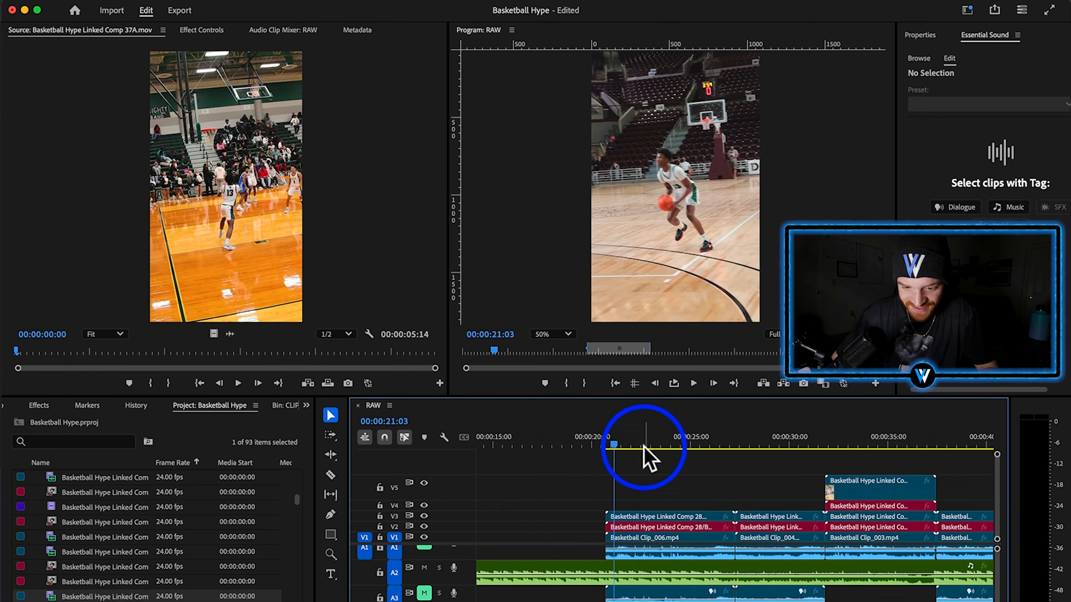
Split the Basketball Clip_006 stack at the dunk at 00:00:24:03 and move both parts earlier, near the first stack.
key(space)
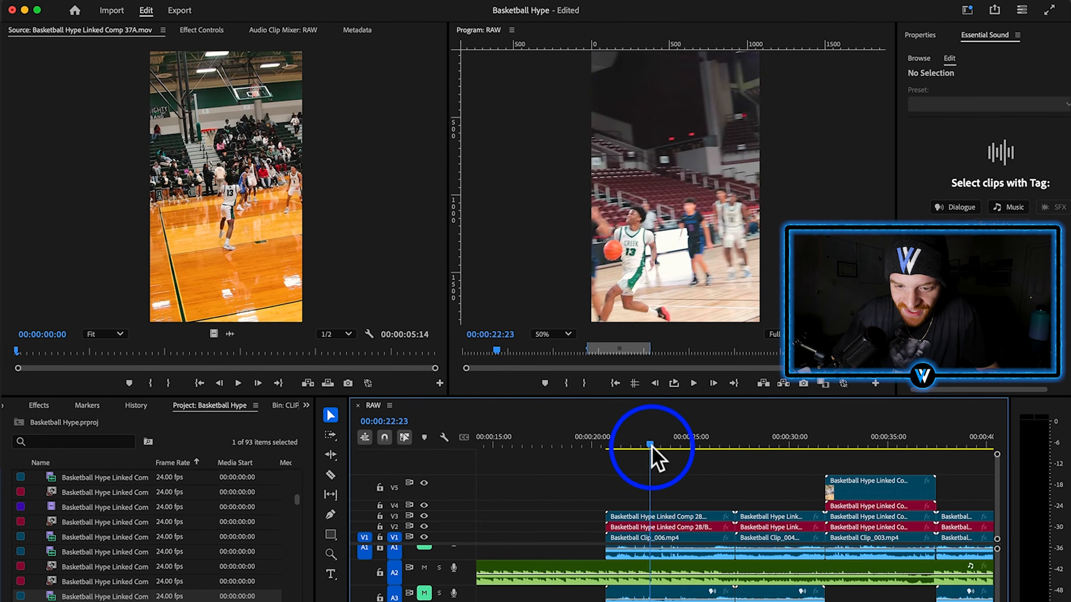
drag(652, 447, 674, 451)
scroll(674, 451, left, 3)
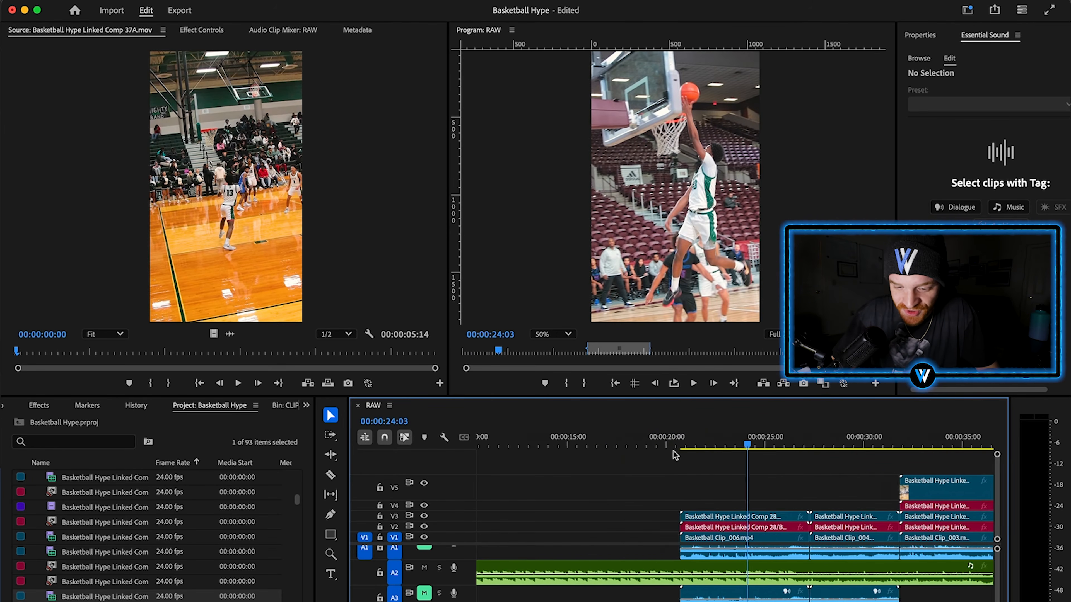
scroll(674, 455, left, 3)
click(803, 521)
Play through the first clip stack and trim its end to 00:00:07:07.
click(613, 453)
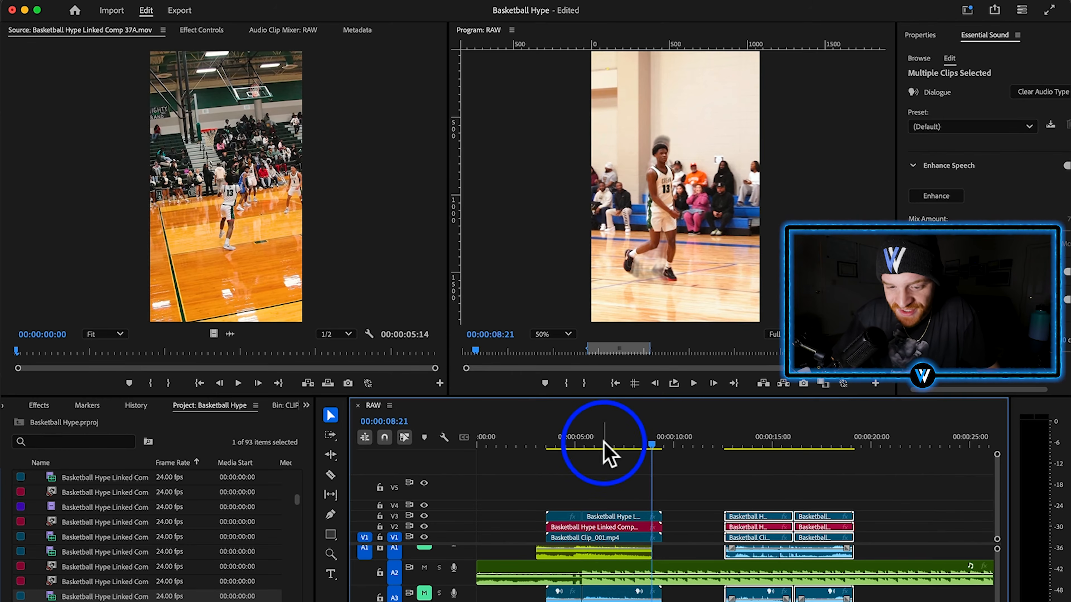
click(603, 444)
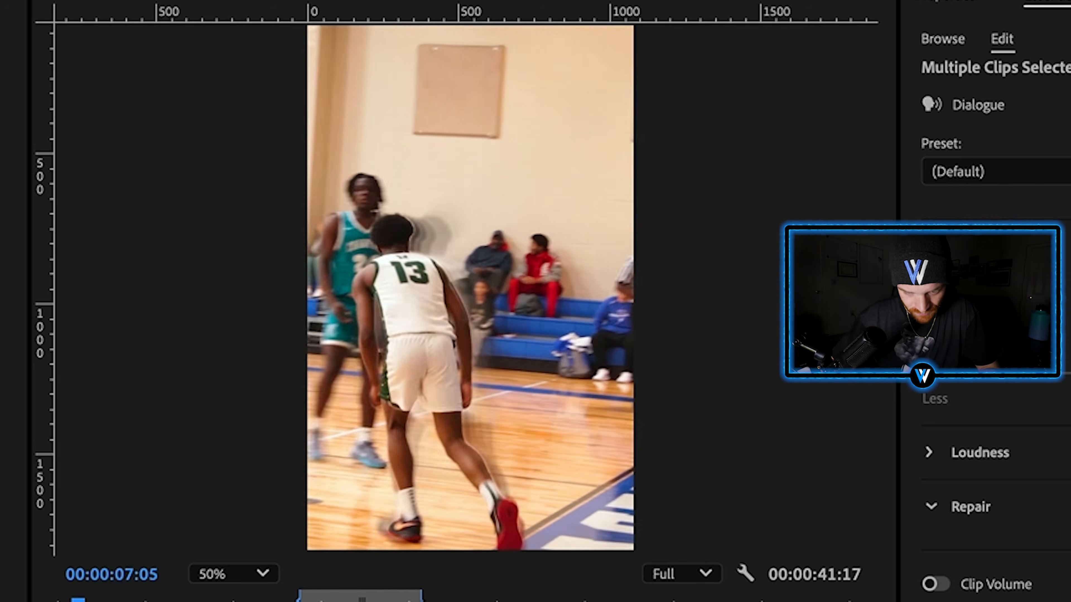
key(space)
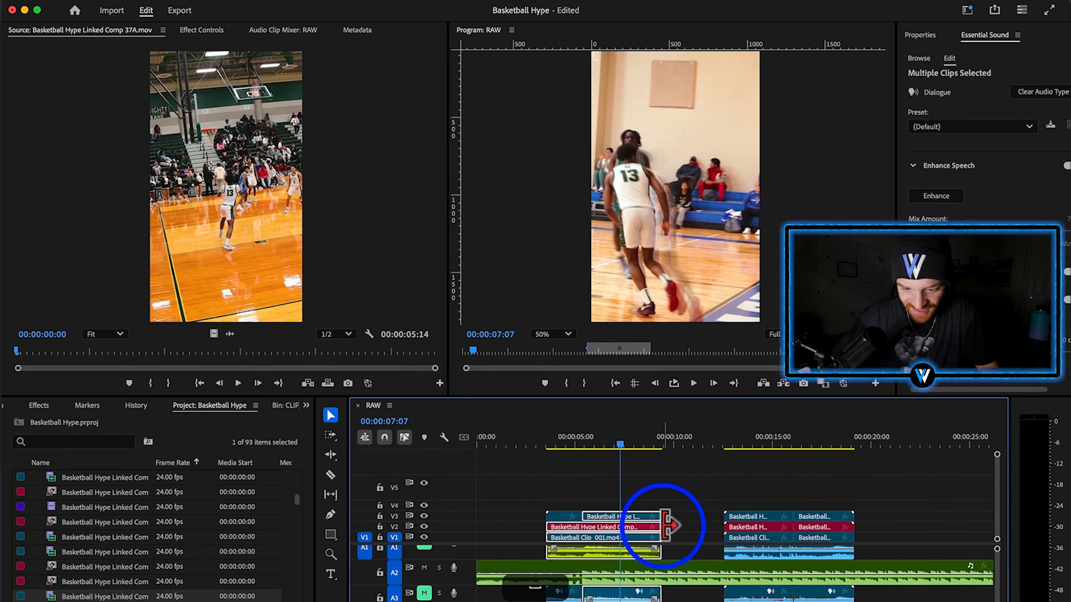
drag(670, 525, 620, 526)
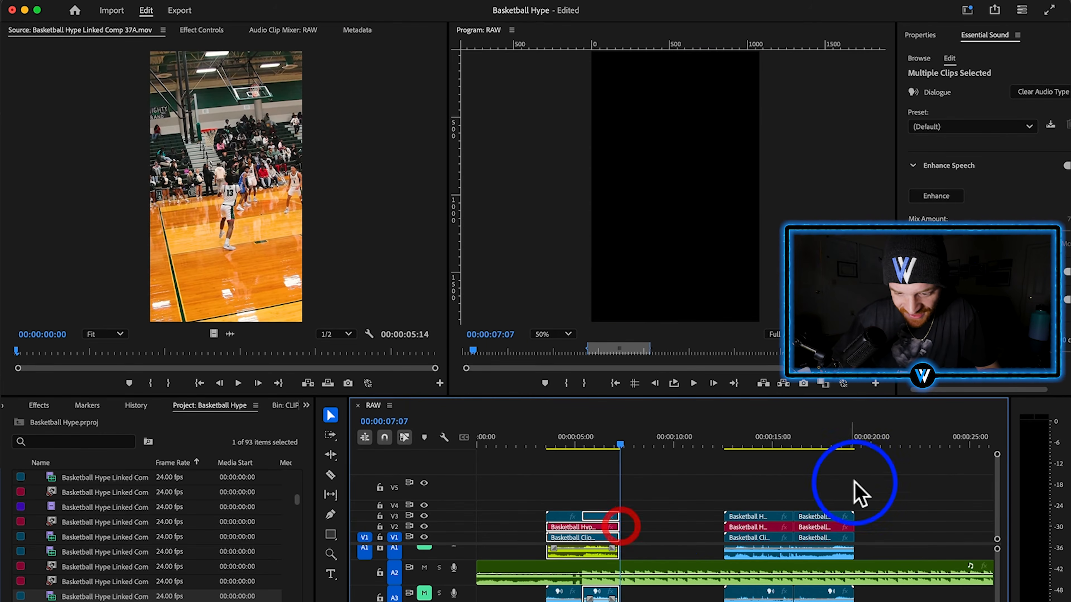
Place both Basketball Clip_006 parts directly after the first stack and trim the end of the second part to 00:00:13:06.
click(772, 543)
drag(778, 505, 667, 509)
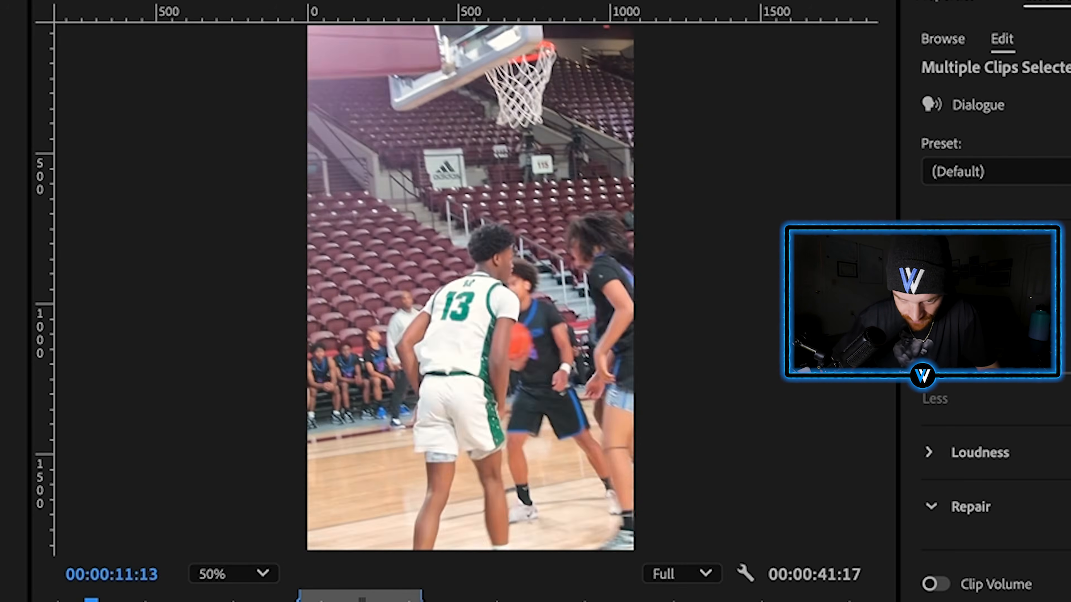
key(space)
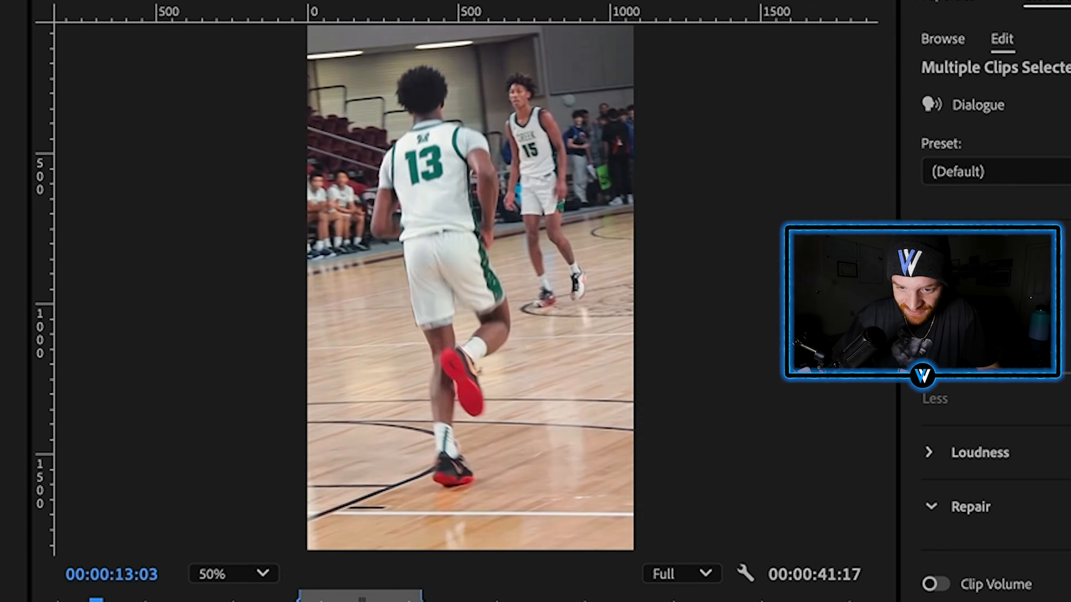
key(space)
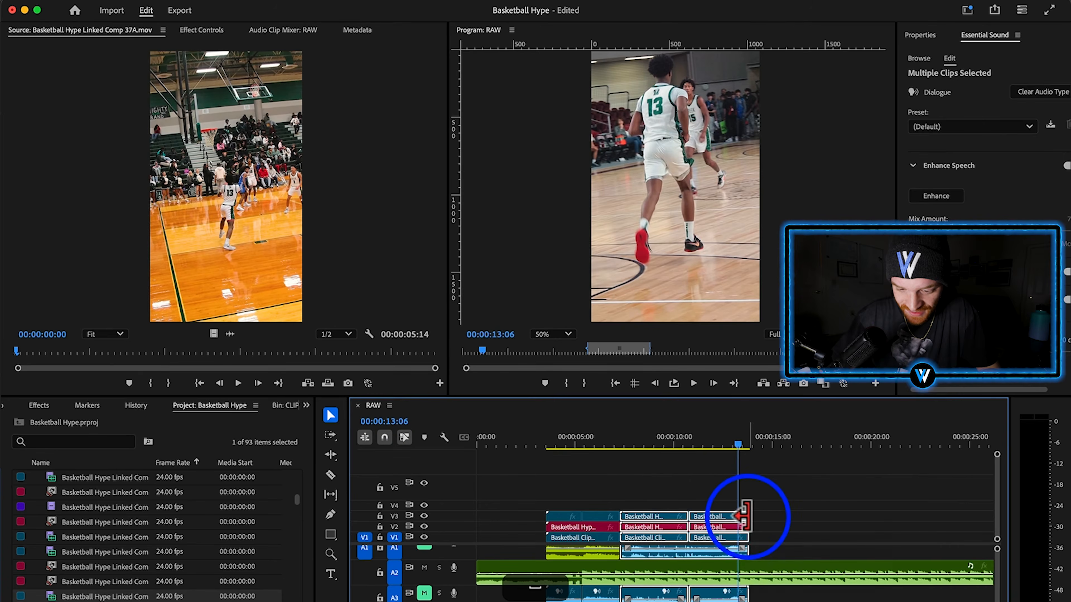
drag(745, 516, 738, 515)
Place the Basketball Clip_004 stack directly after the Clip_006 parts and trim its end to 00:00:17:03.
key(minus)
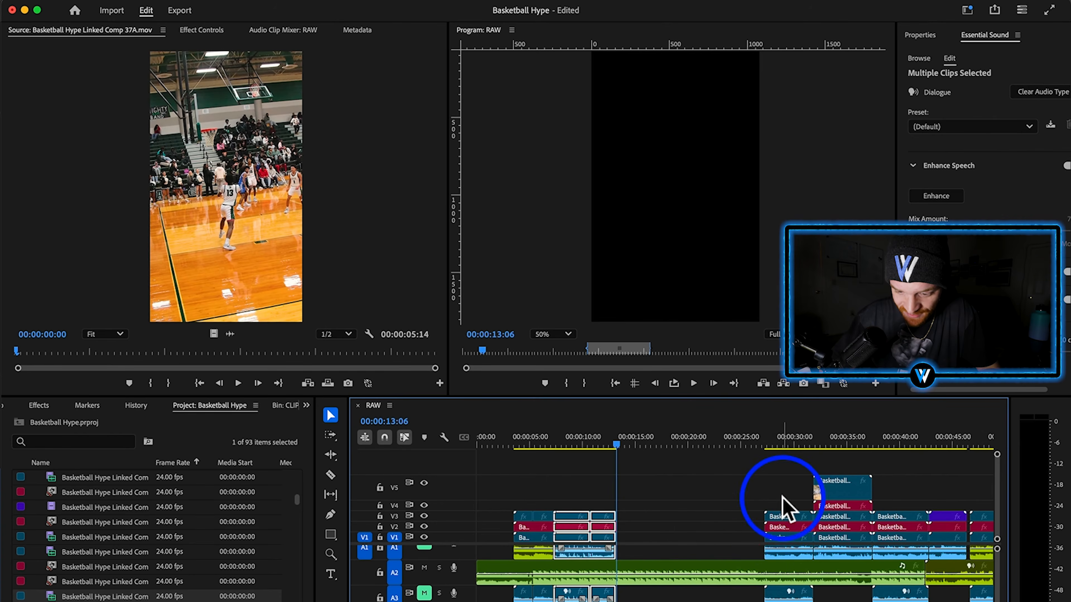
click(765, 547)
drag(647, 530, 639, 526)
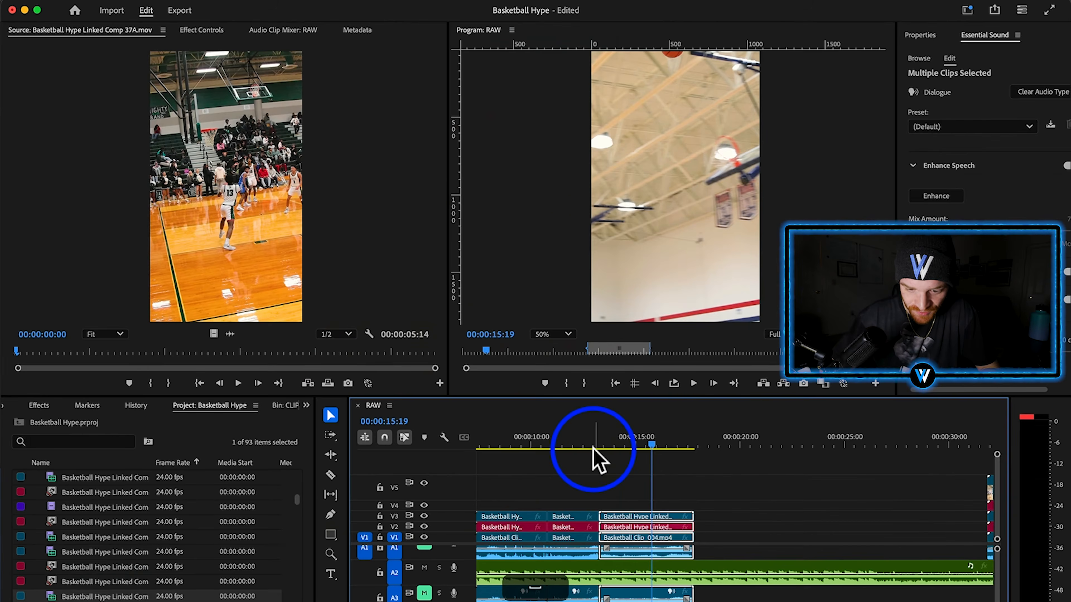
mouse_move(593, 454)
mouse_down()
mouse_move(641, 454)
mouse_move(605, 451)
mouse_move(605, 439)
mouse_up()
key(space)
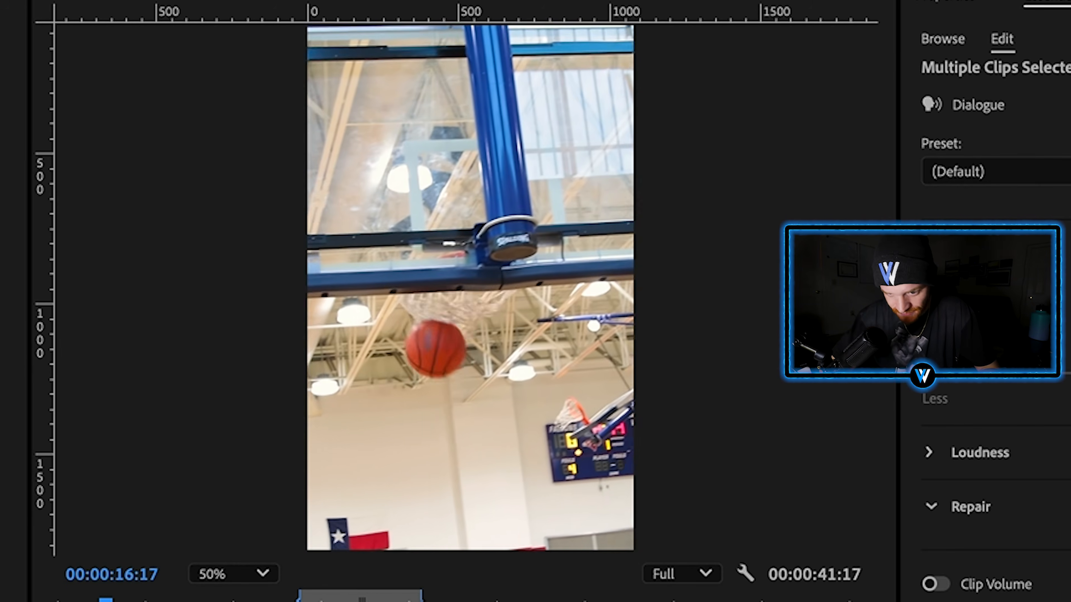
key(space)
drag(694, 520, 678, 520)
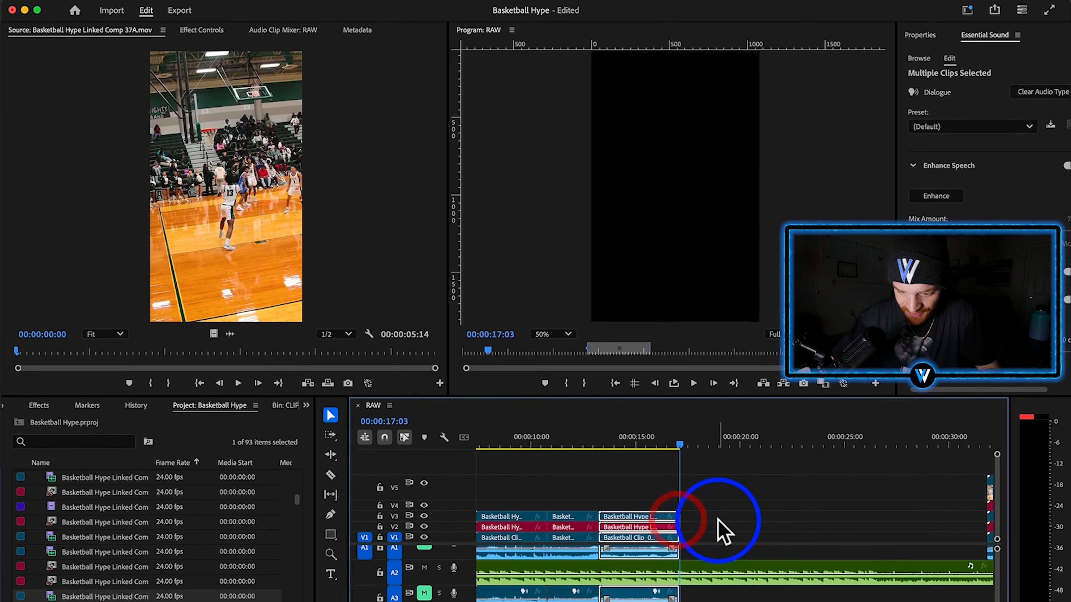
Move the Basketball Clip_003 stack, including its upper overlay layers, directly after the Clip_004 stack and play it back.
key(minus)
key(minus)
drag(700, 466, 672, 570)
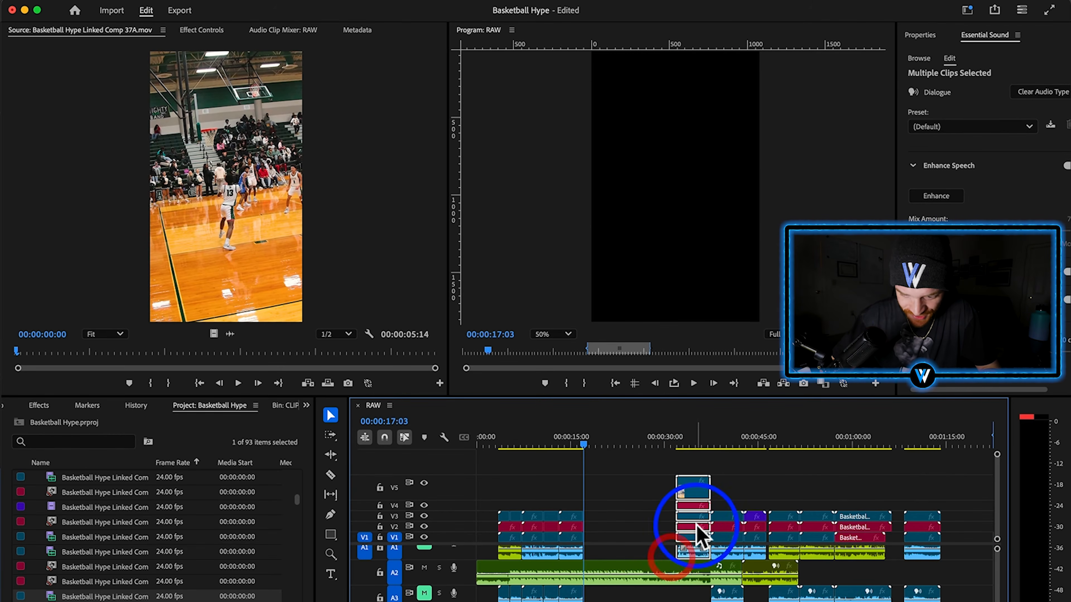
drag(697, 524, 604, 525)
key(space)
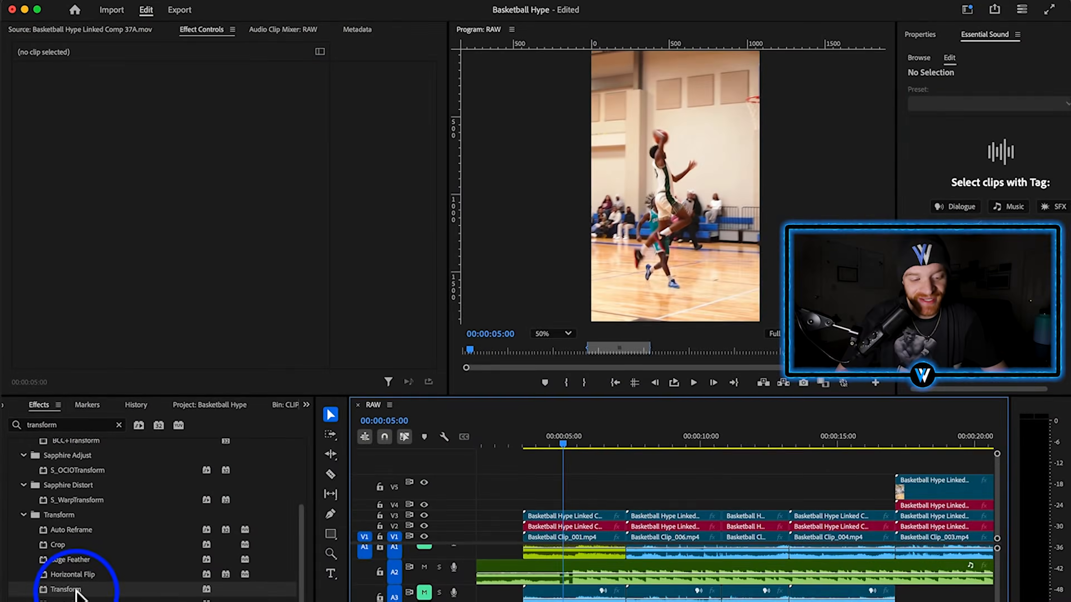
Apply the Transform effect to the top Basketball Hype Linked Comp 35A clip and add Position and Scale keyframes at 00:00:05:00.
drag(78, 595, 555, 519)
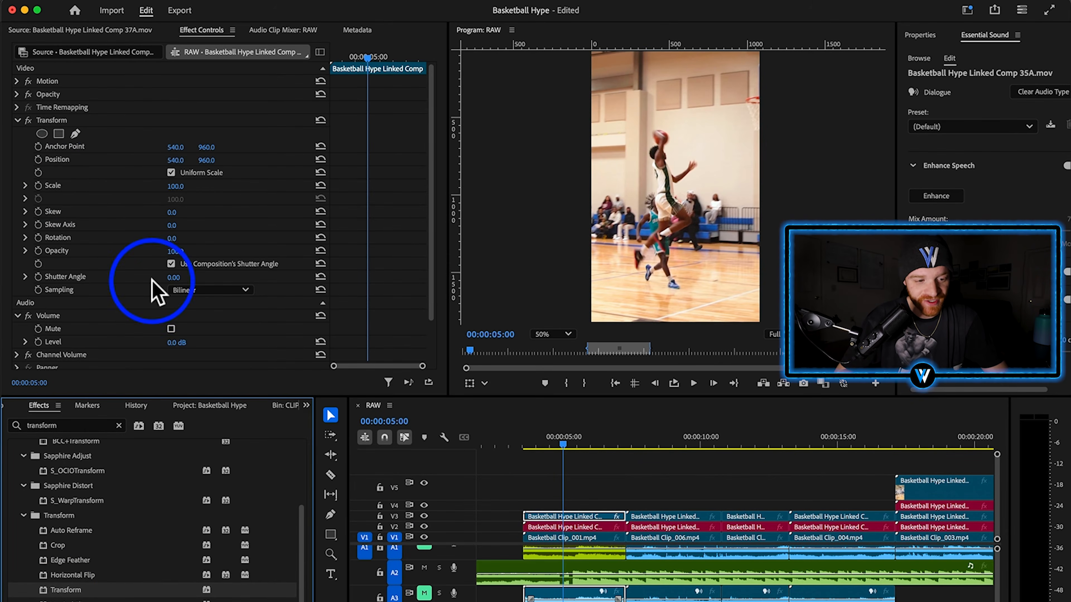
click(38, 159)
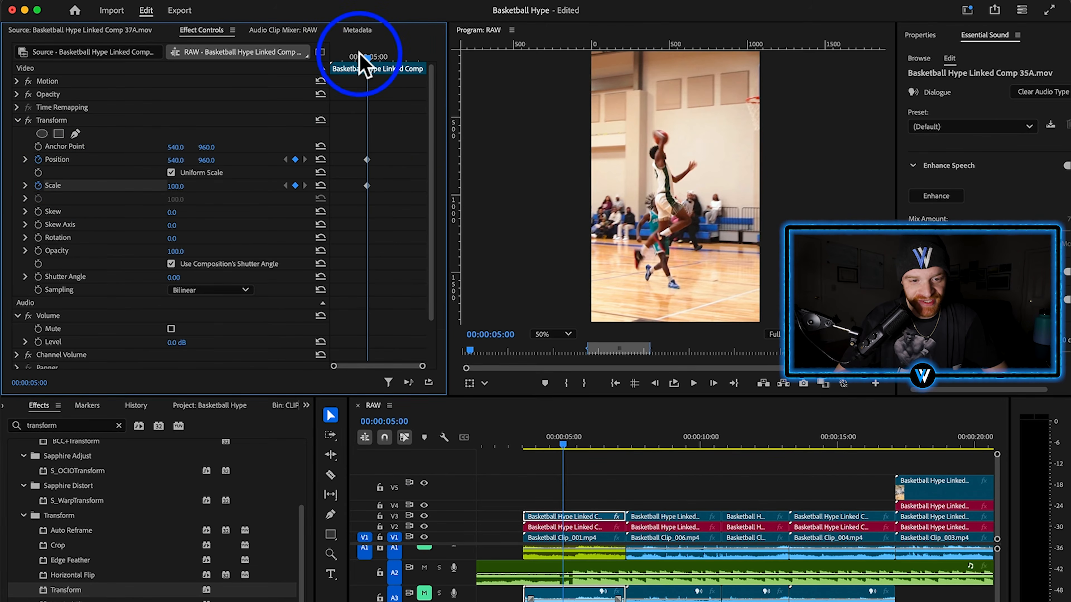
Move the first Position and Scale keyframes slightly earlier, then at 00:00:05:10 set Scale to 130 and Position to 540, 840.
drag(365, 63, 358, 65)
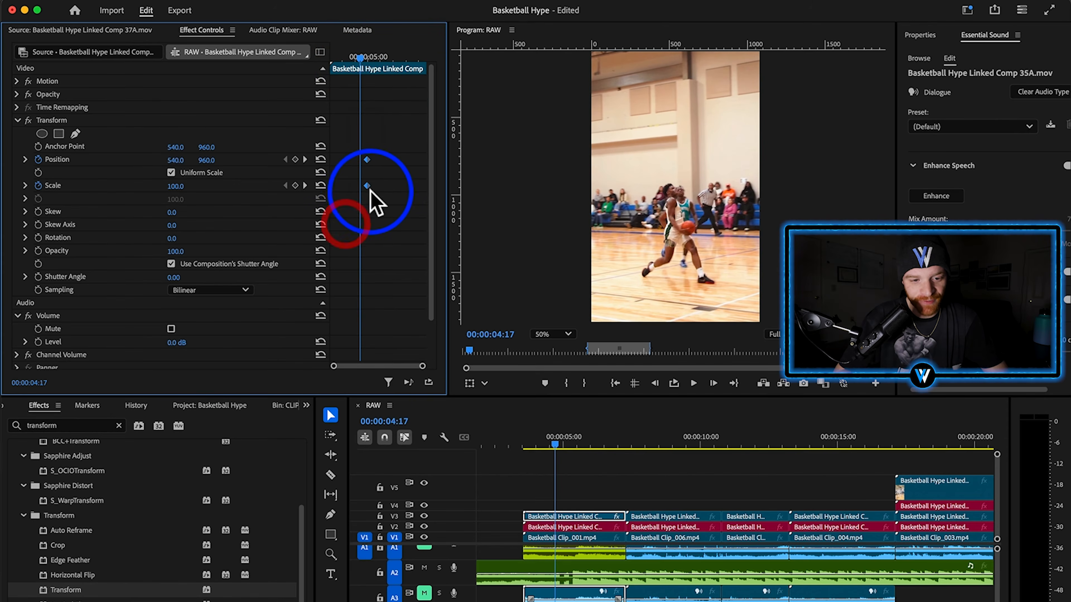
drag(370, 192, 361, 191)
drag(365, 58, 380, 59)
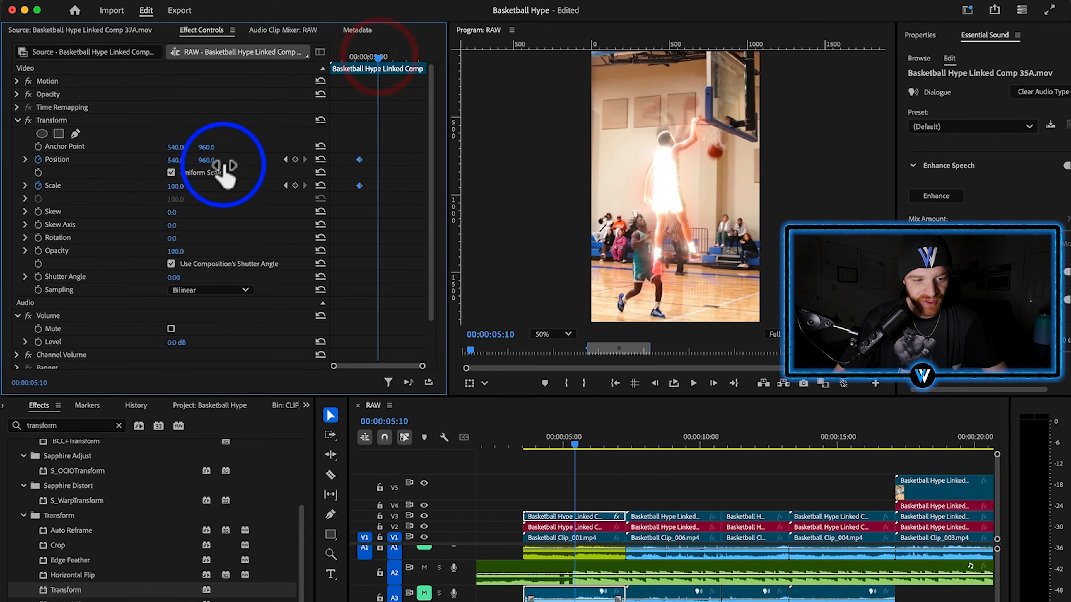
drag(176, 186, 213, 161)
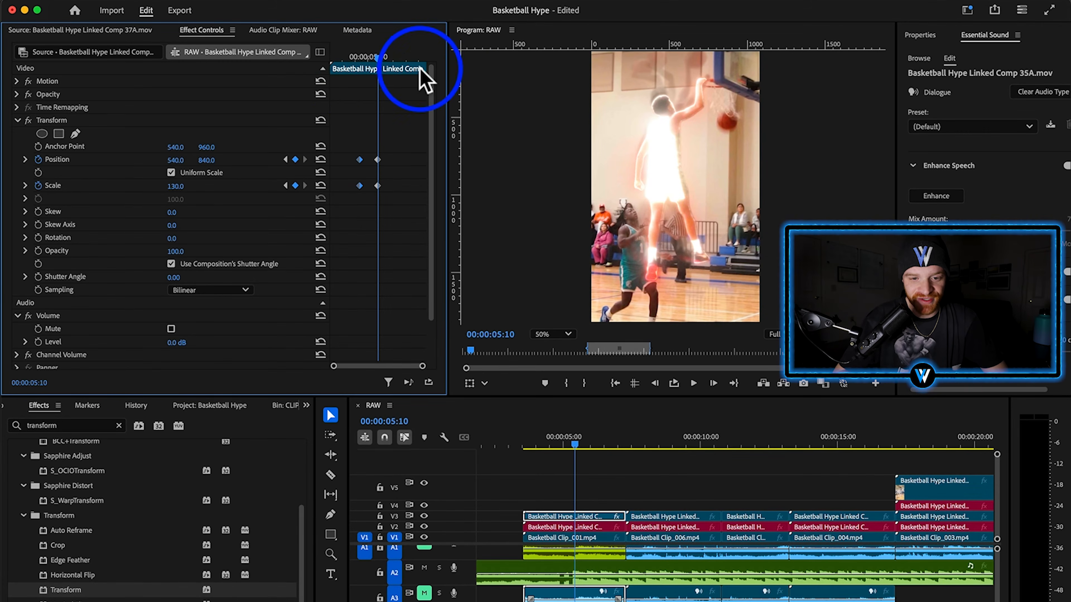
Reset the Transform Position and Scale to their defaults at 00:00:06:11 and scrub through the clip to review the motion.
drag(381, 58, 408, 65)
click(319, 160)
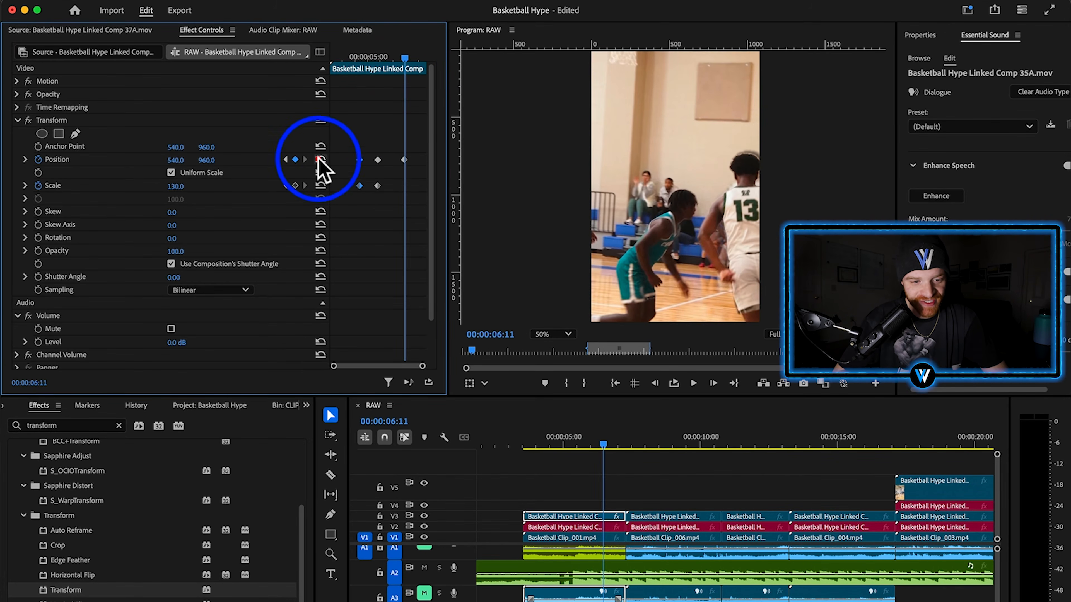
click(320, 186)
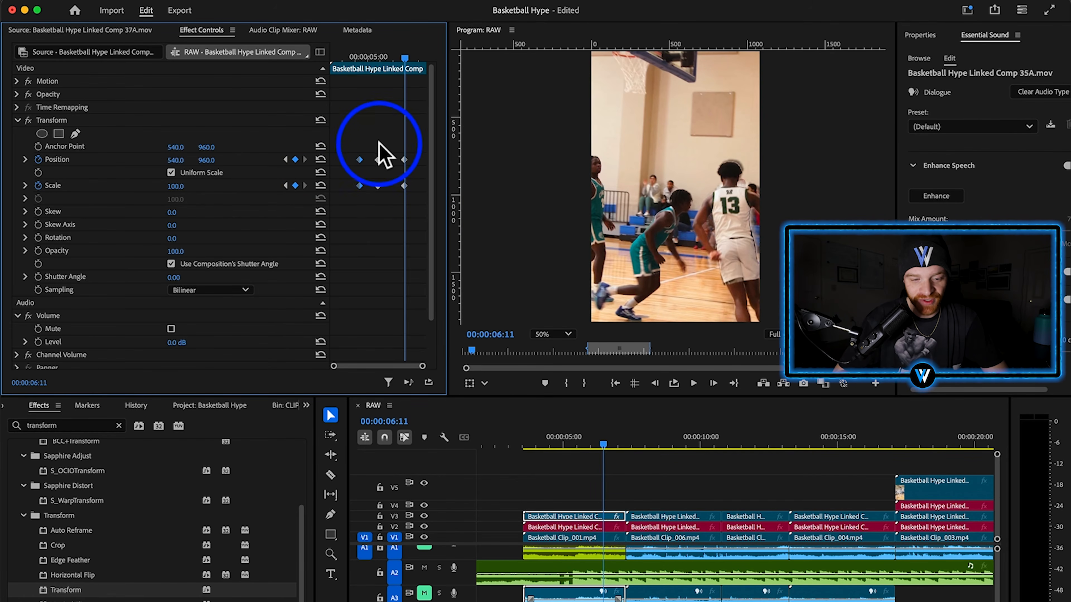
drag(370, 73, 411, 67)
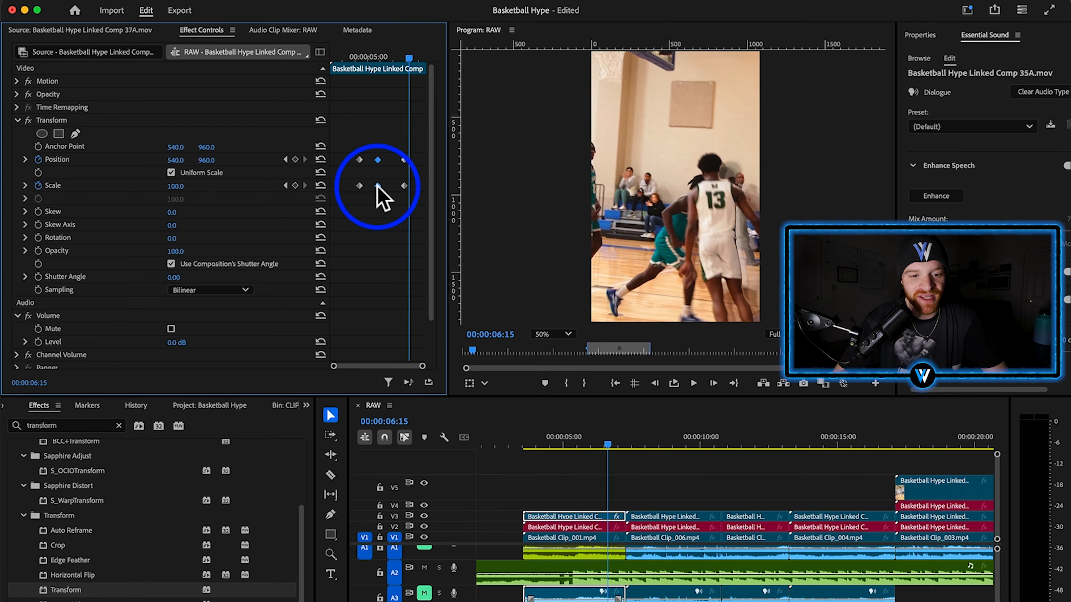
Set the temporal interpolation of the middle Position and Scale keyframes to Bezier.
right_click(378, 186)
mouse_move(456, 302)
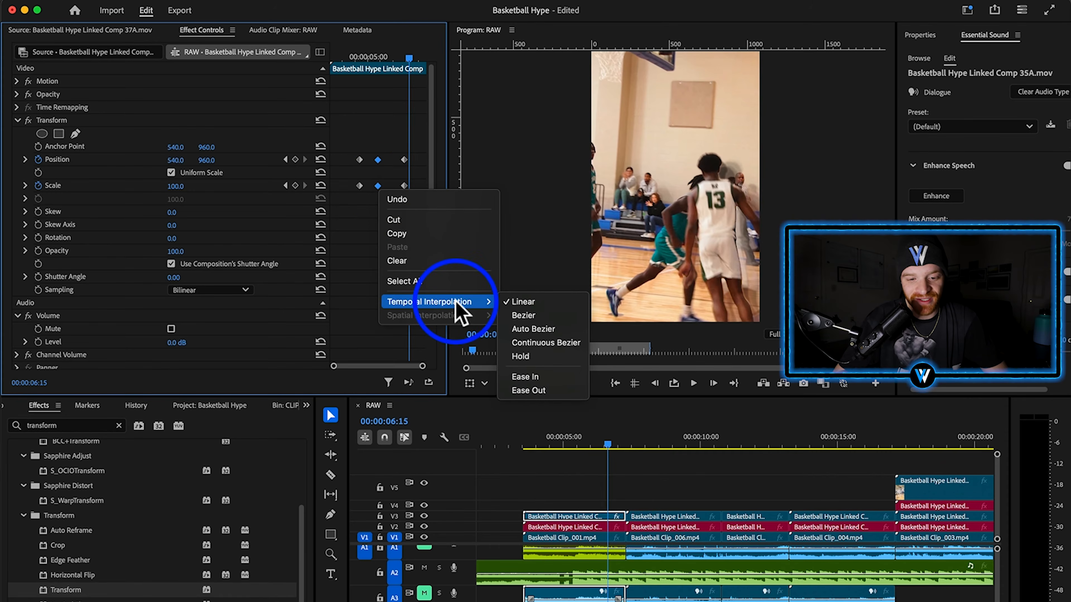
click(541, 315)
mouse_move(409, 57)
mouse_down()
mouse_move(371, 62)
mouse_move(407, 74)
mouse_up()
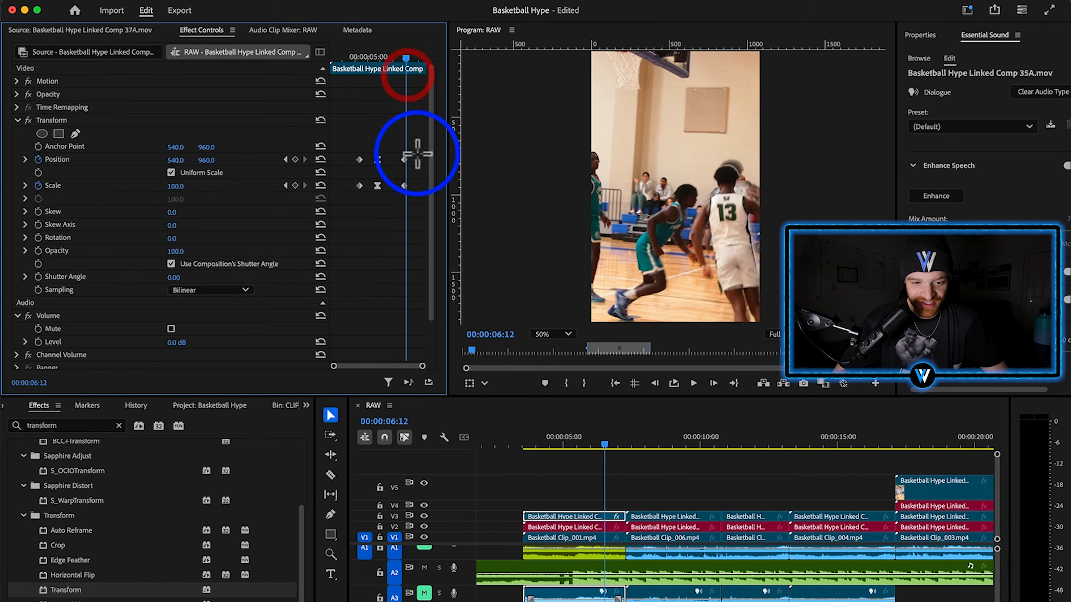
Set the last Position and Scale keyframes to Ease In, and shift the first pair slightly earlier with Ease Out.
right_click(404, 187)
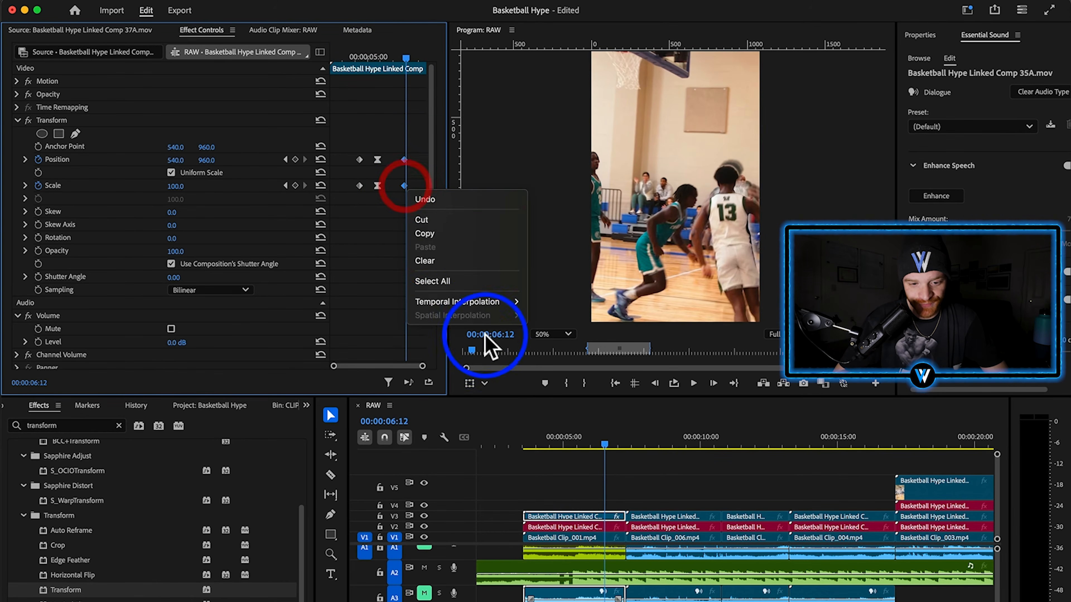
mouse_move(480, 306)
click(582, 380)
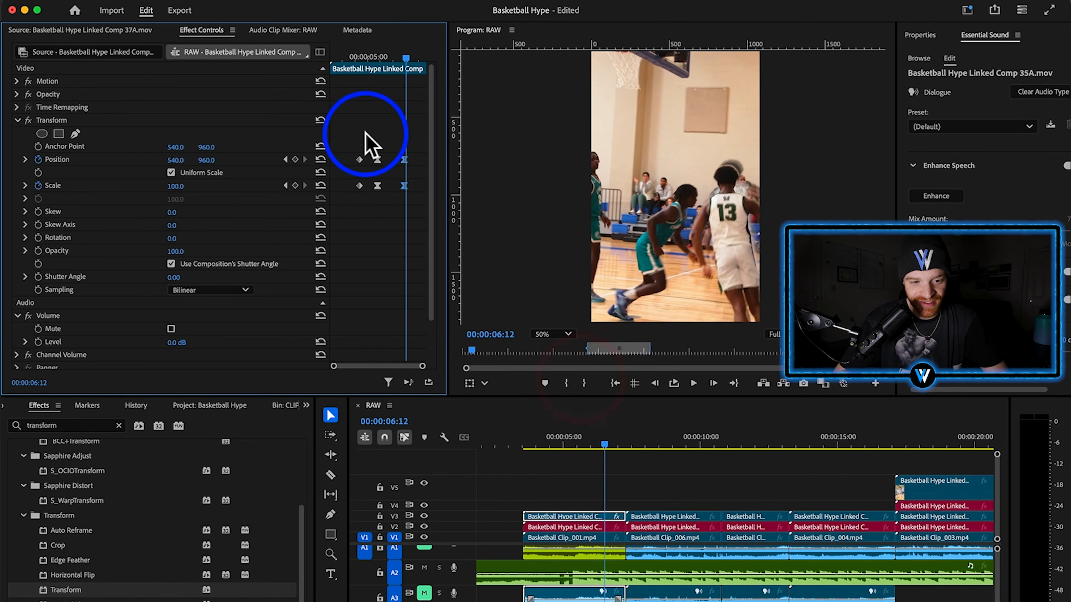
right_click(357, 188)
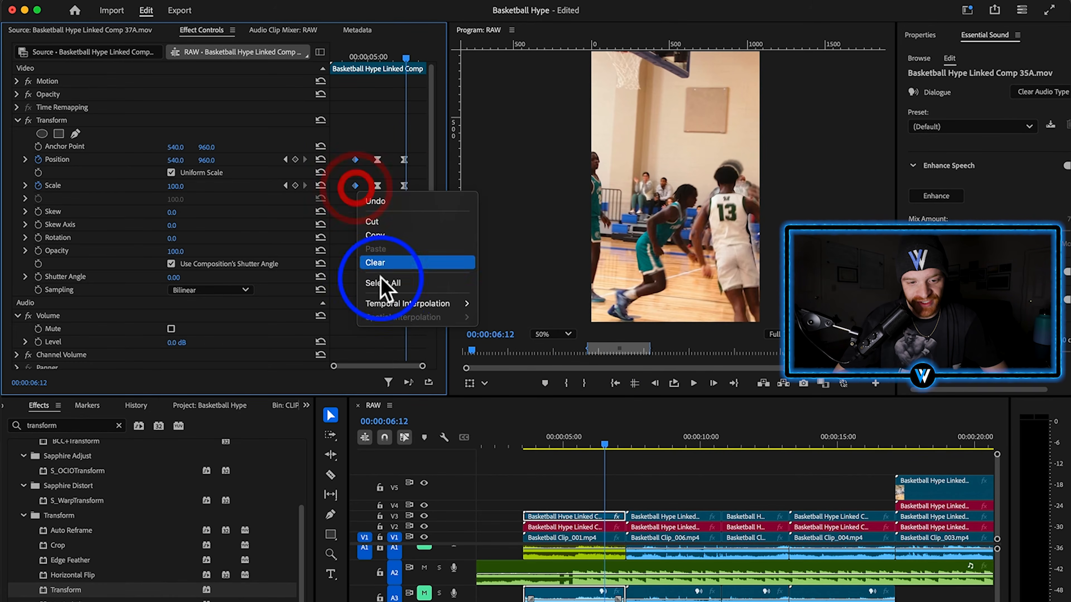
mouse_move(395, 305)
click(510, 392)
Set the Transform effect's Shutter Angle to 360 and scrub over the zoom to check the motion blur.
mouse_move(373, 59)
mouse_down()
mouse_move(363, 67)
mouse_move(371, 59)
mouse_up()
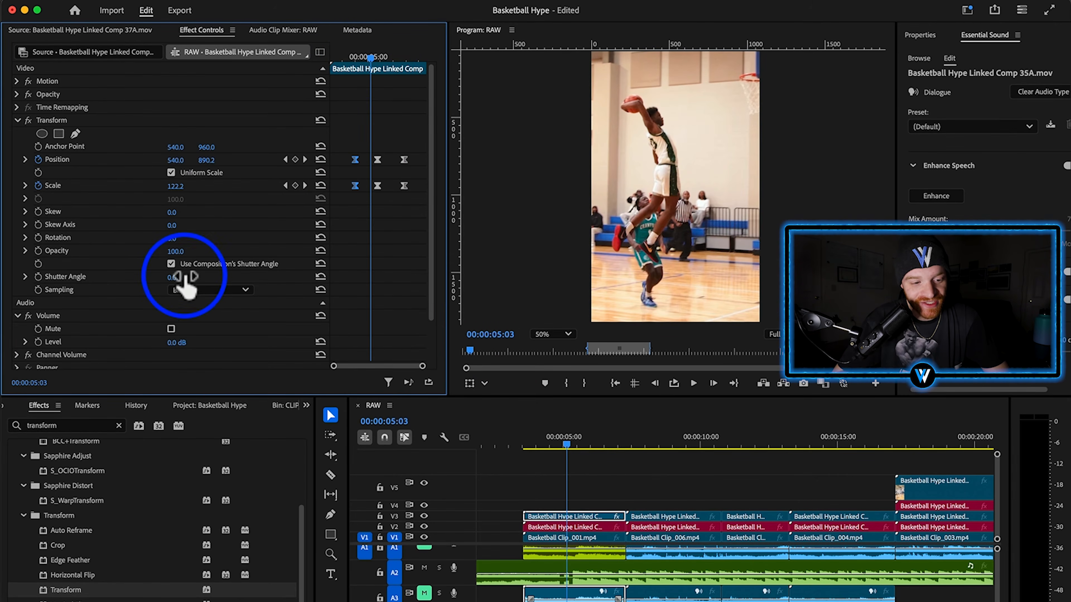
drag(173, 277, 184, 284)
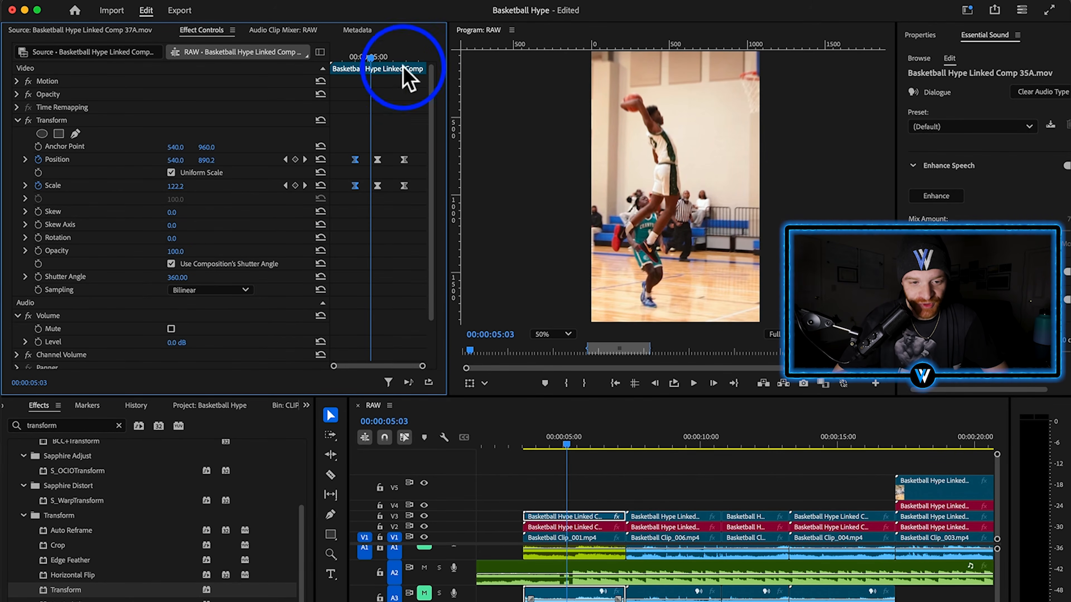
drag(367, 68, 370, 67)
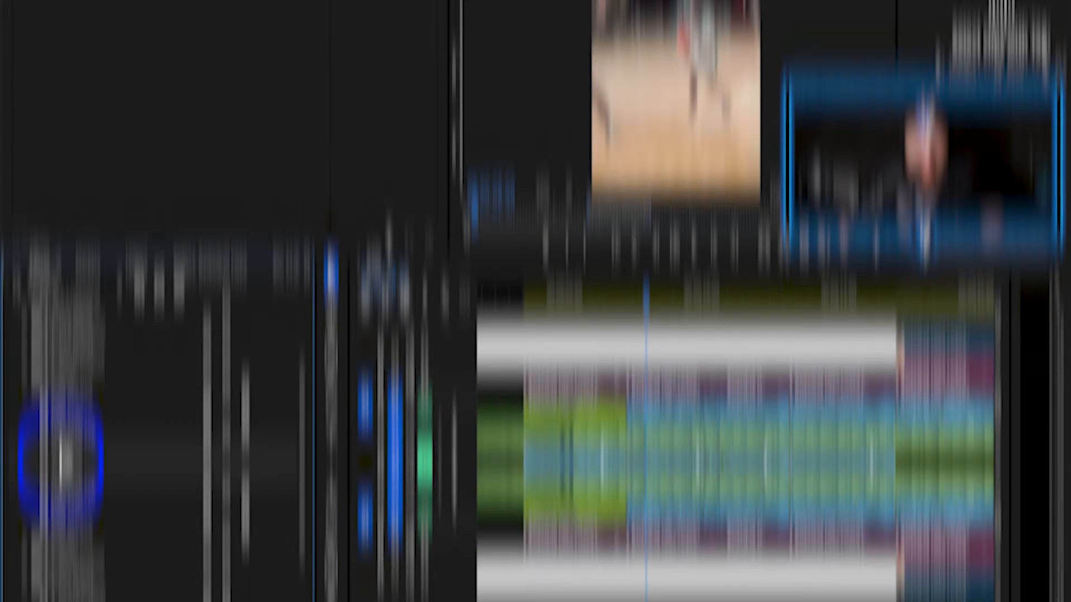
Apply Transform to the first Basketball Hype Linked Comp 28 clip with Position and Scale keyframes, moved slightly later than 00:00:08:00.
click(644, 524)
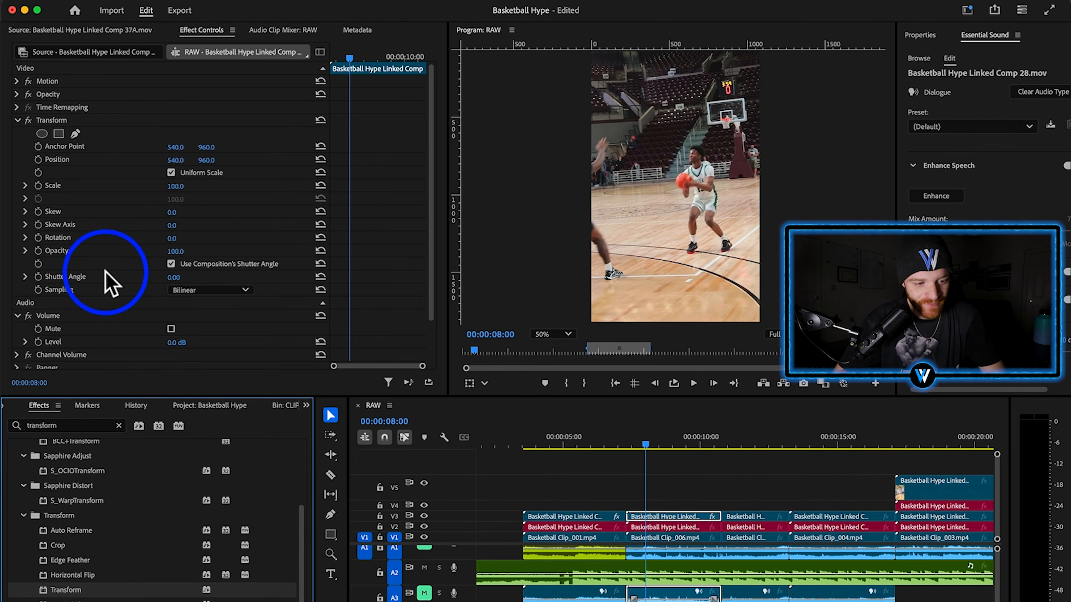
click(37, 185)
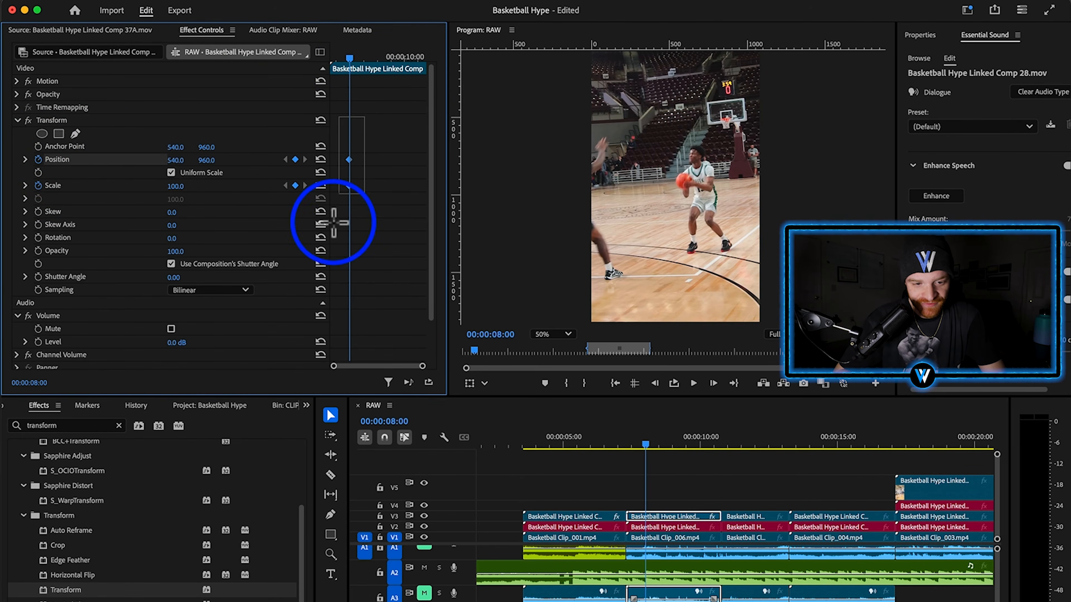
drag(352, 186, 360, 188)
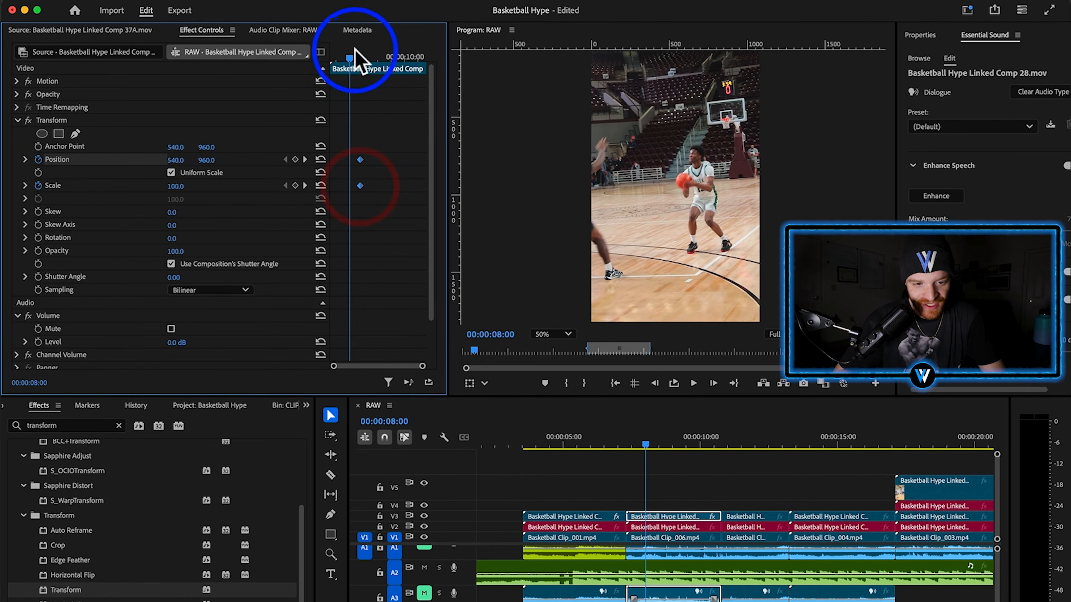
At the Comp 28 clip's start, 00:00:07:07, increase the Transform Scale and adjust the vertical Position.
drag(354, 48, 330, 62)
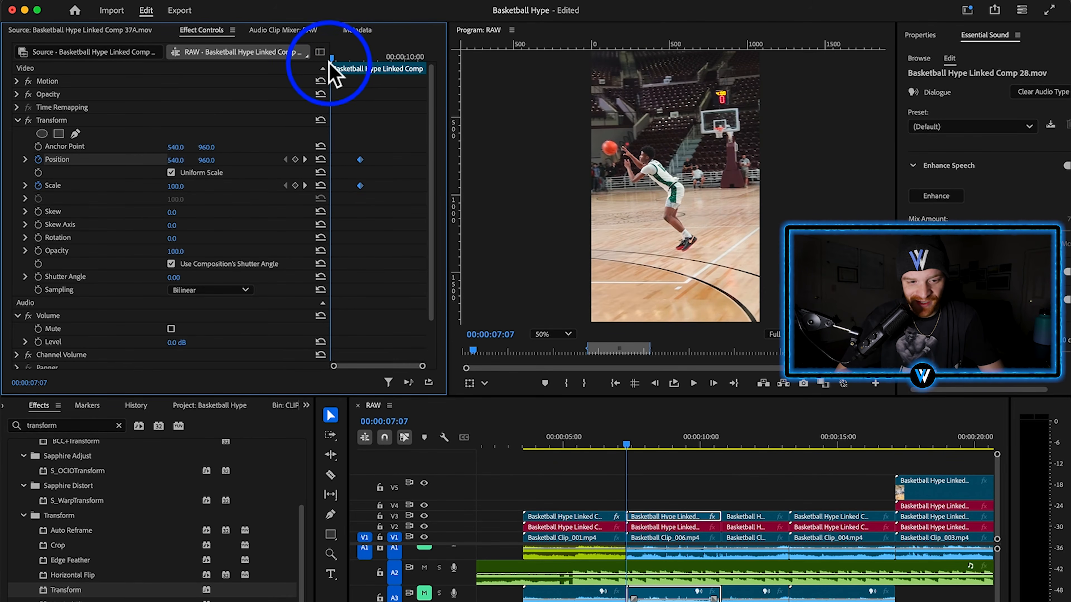
drag(175, 186, 185, 192)
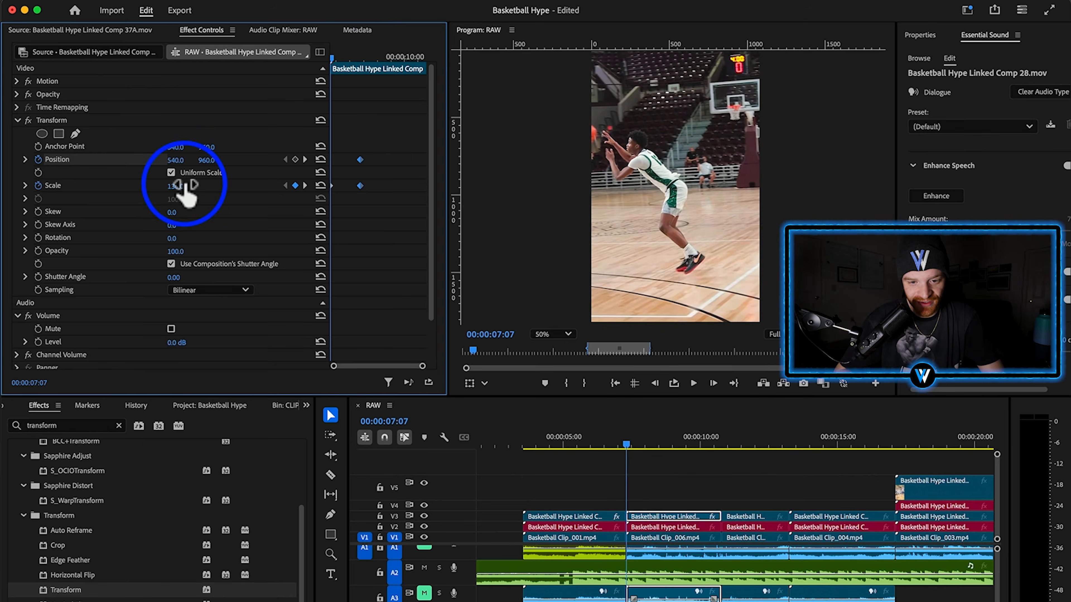
mouse_move(219, 158)
mouse_down()
mouse_move(182, 159)
mouse_move(228, 160)
mouse_move(213, 161)
mouse_up()
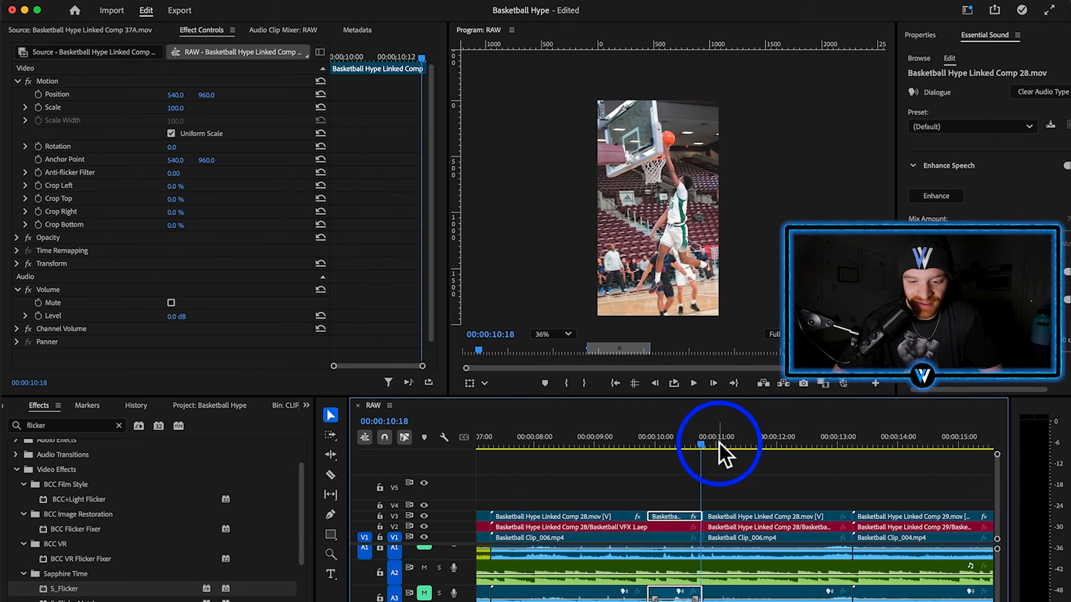
Apply the S_Flicker effect to the short Basketball Hype Linked Comp 28 clip around 00:00:10:03.
drag(720, 447, 662, 447)
drag(59, 590, 59, 590)
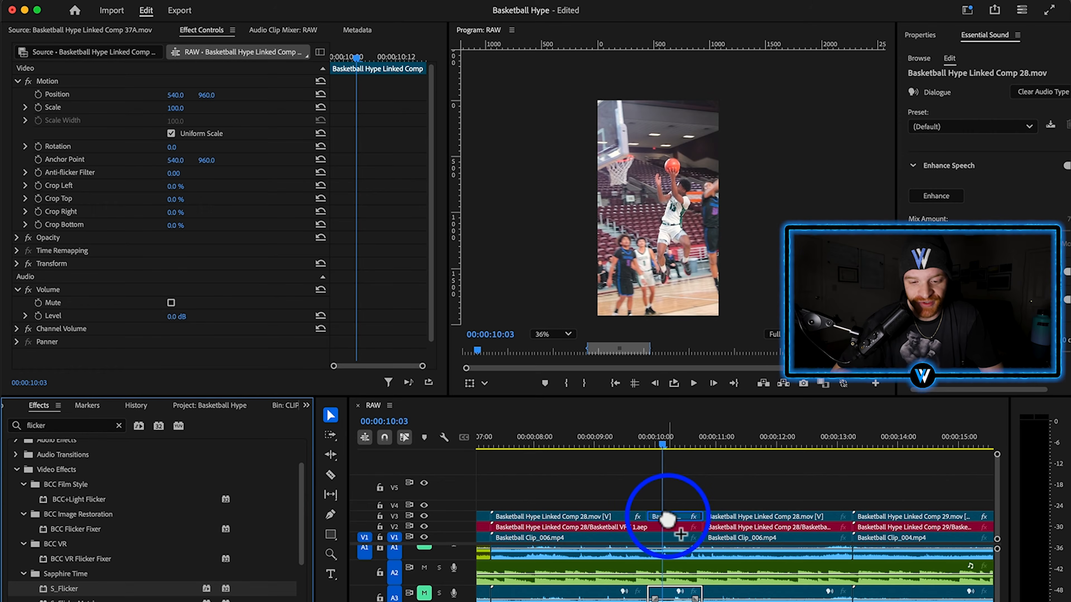
drag(667, 521, 668, 519)
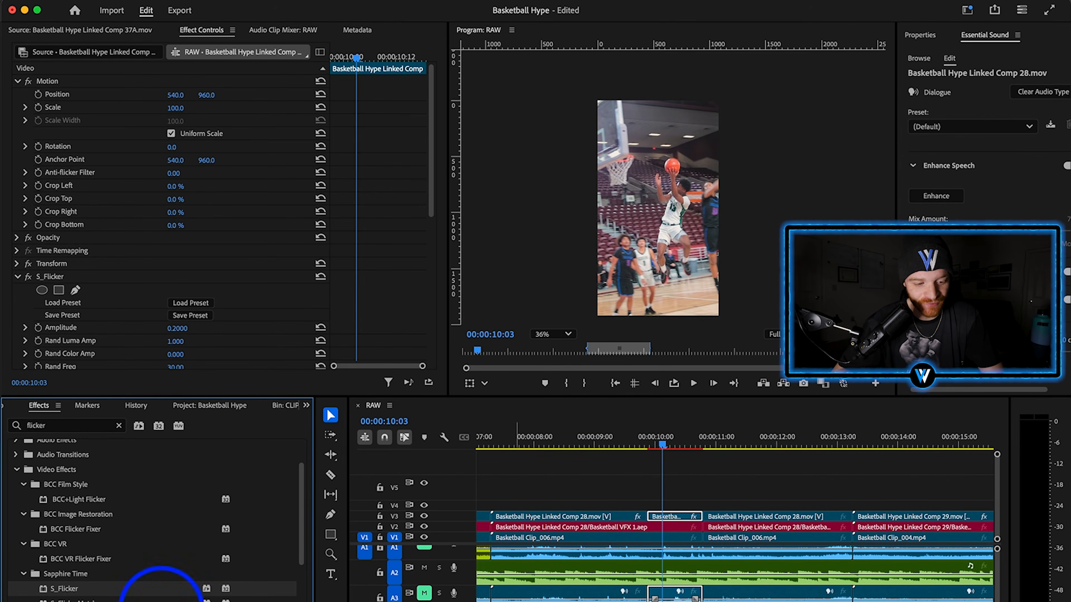
Preview the Lightning preset in the S_Flicker preset browser and load it onto the short clip.
scroll(198, 253, down, 5)
click(191, 203)
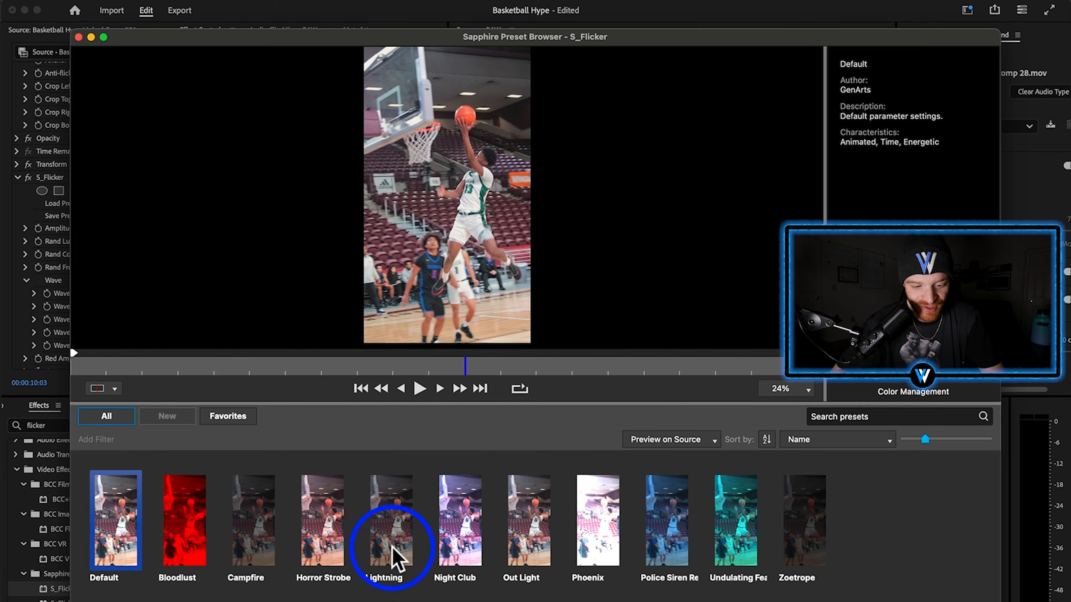
click(392, 549)
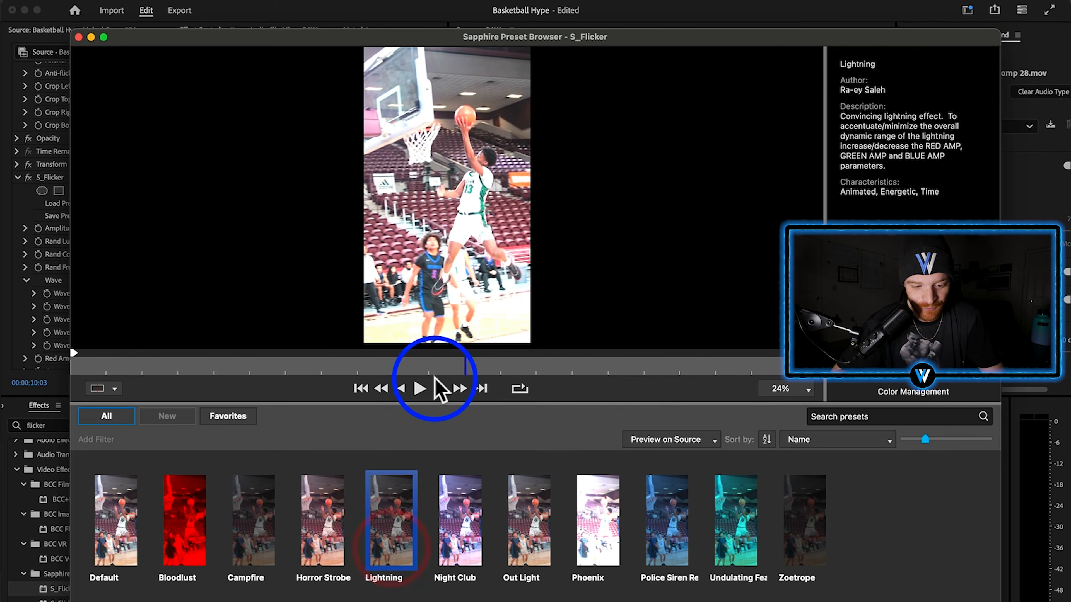
click(420, 388)
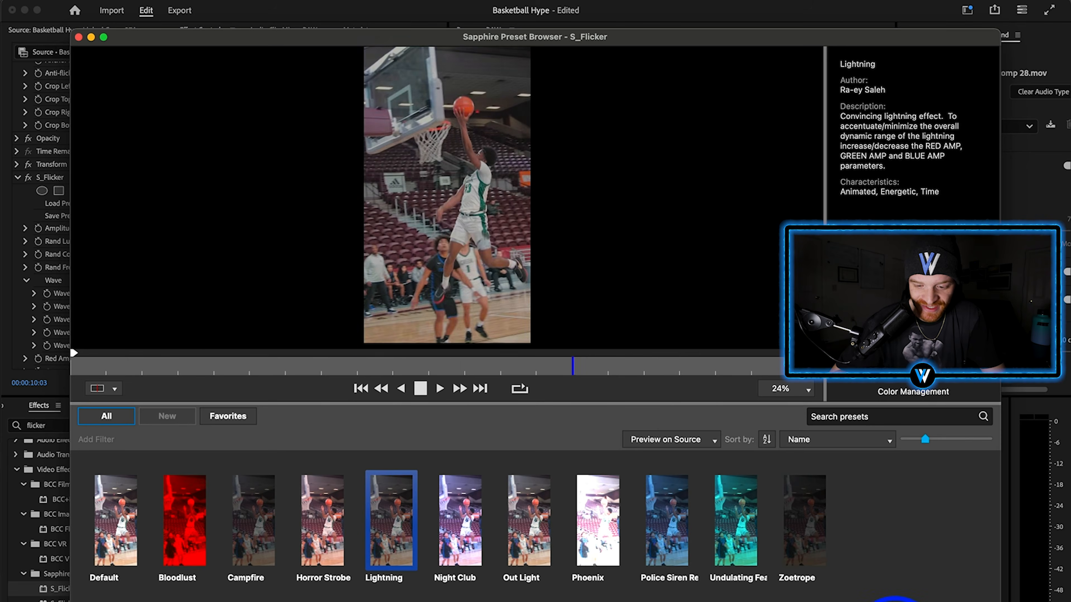
click(895, 601)
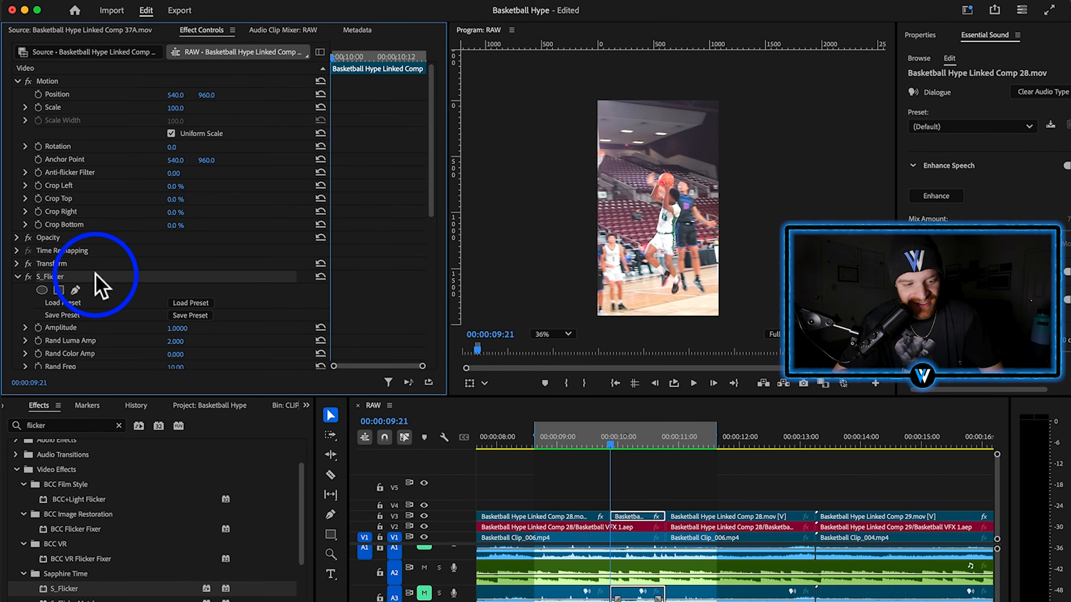
Split the following Basketball Hype Linked Comp 28 clip at 00:00:11:03 and paste the S_Flicker effect onto its second part.
mouse_move(692, 438)
mouse_down()
mouse_move(657, 441)
mouse_move(687, 453)
mouse_up()
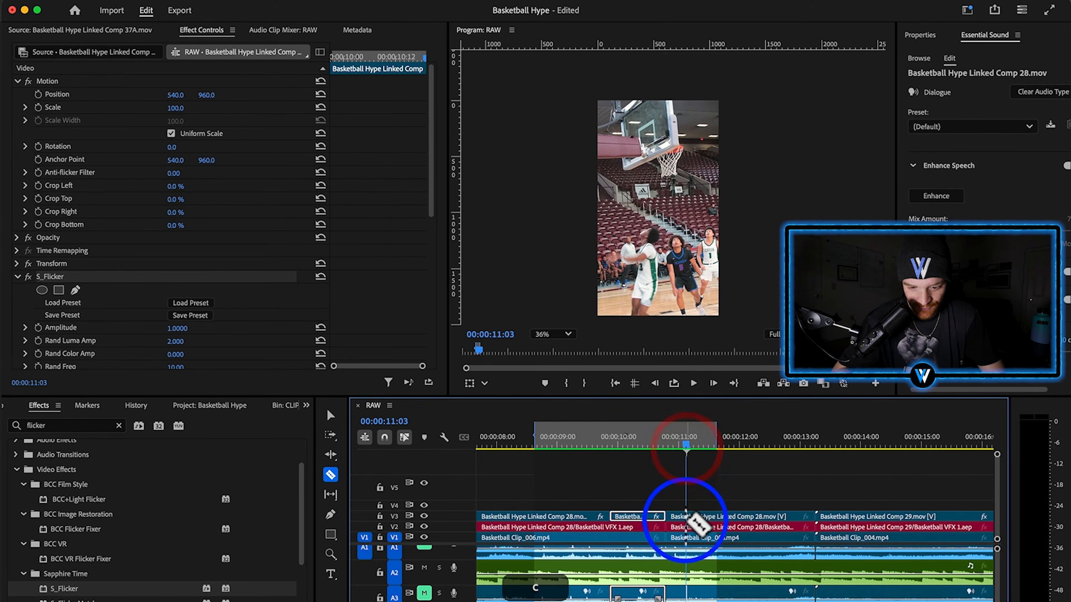
click(702, 516)
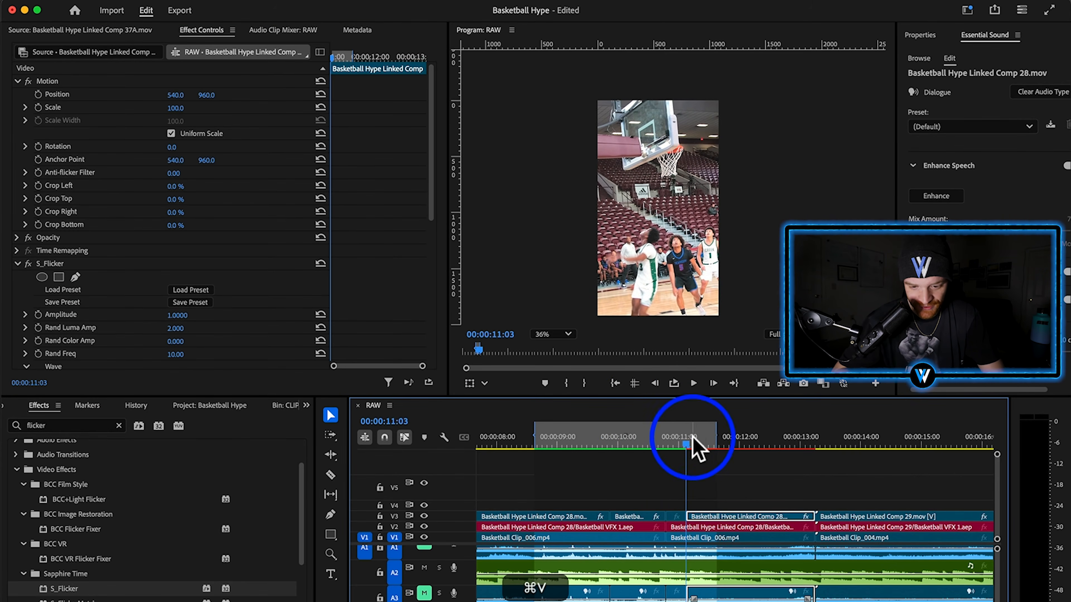
Open the S_Flicker preset browser for the second part at 00:00:12:10 and play a preset preview.
drag(693, 437, 766, 446)
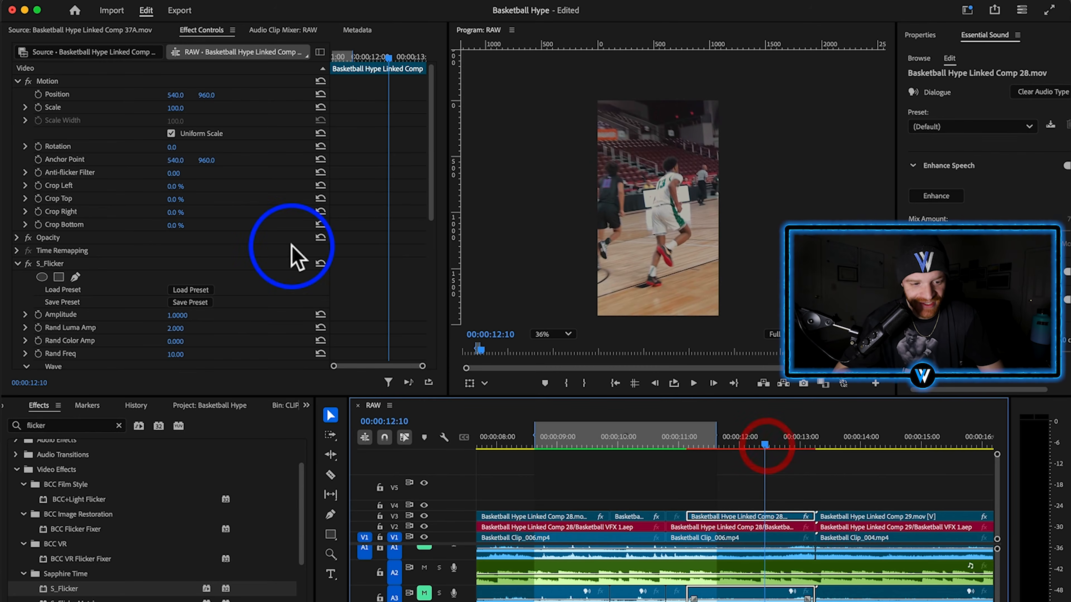
click(195, 289)
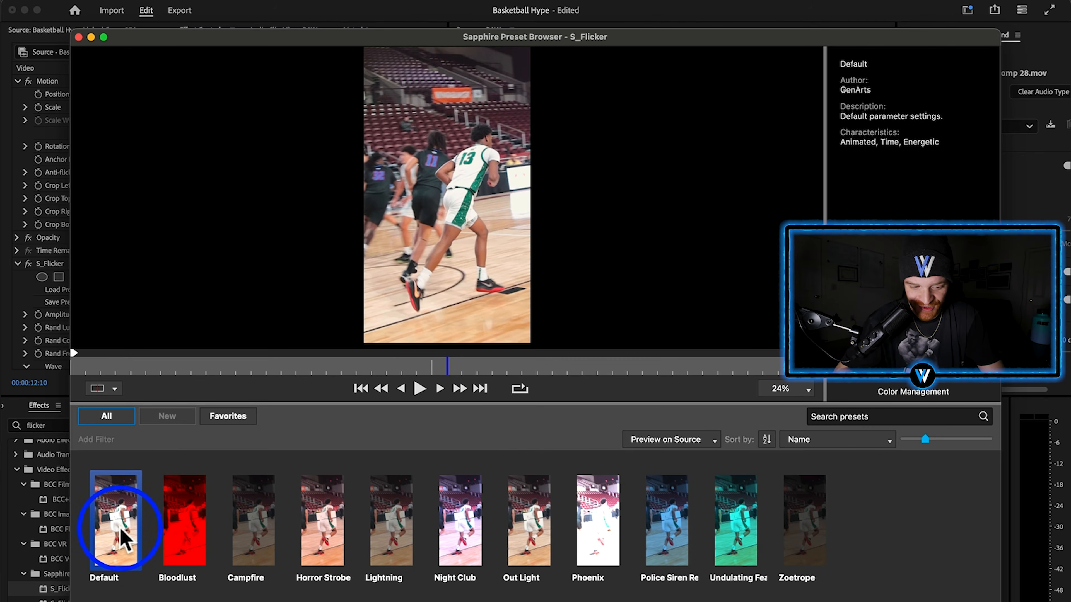
click(418, 395)
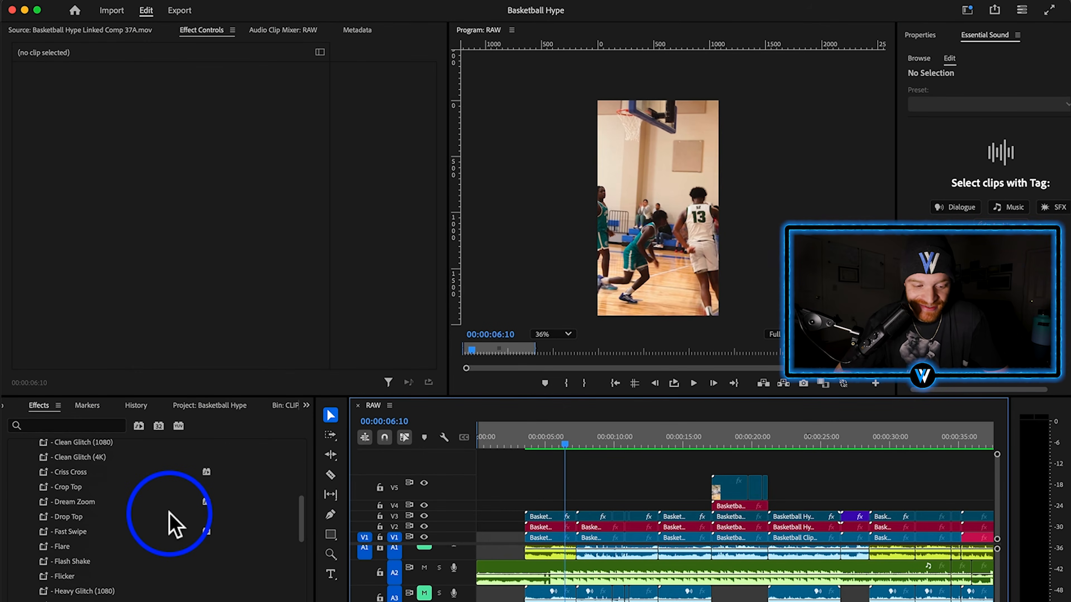
Split the V3 clips on both sides of the cut at 00:00:07:07, at 00:00:07:02 and 00:00:07:12.
scroll(173, 526, up, 2)
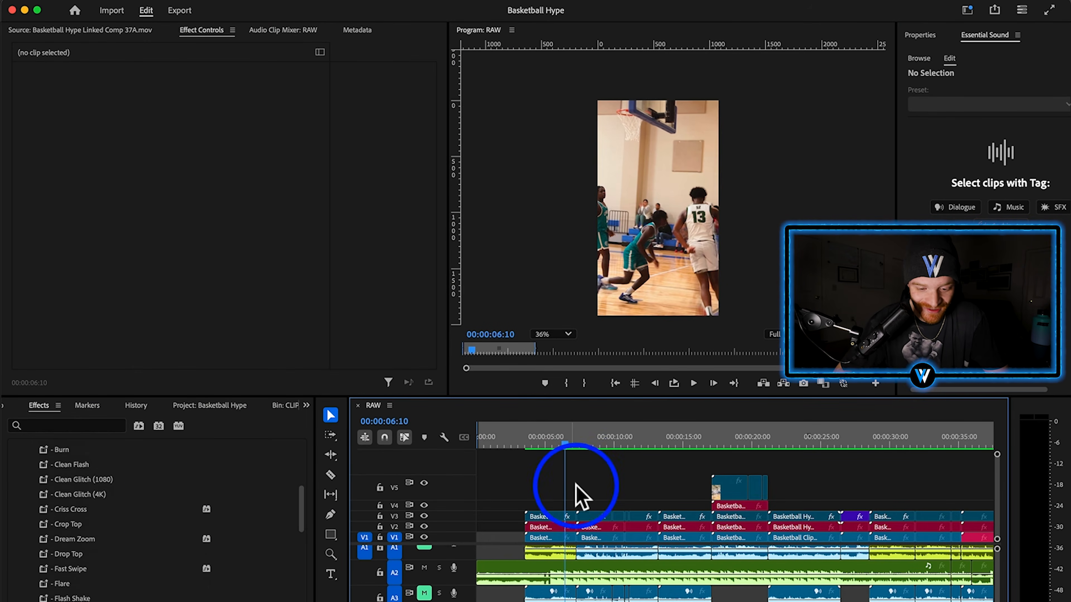
key(=)
click(570, 490)
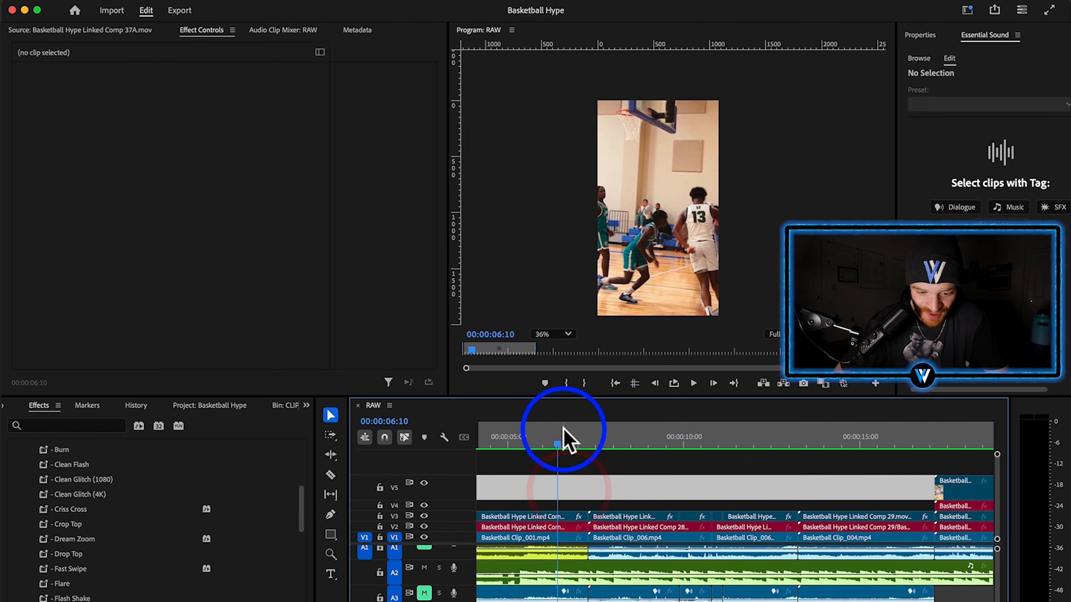
drag(563, 429, 587, 444)
scroll(569, 489, up, 5)
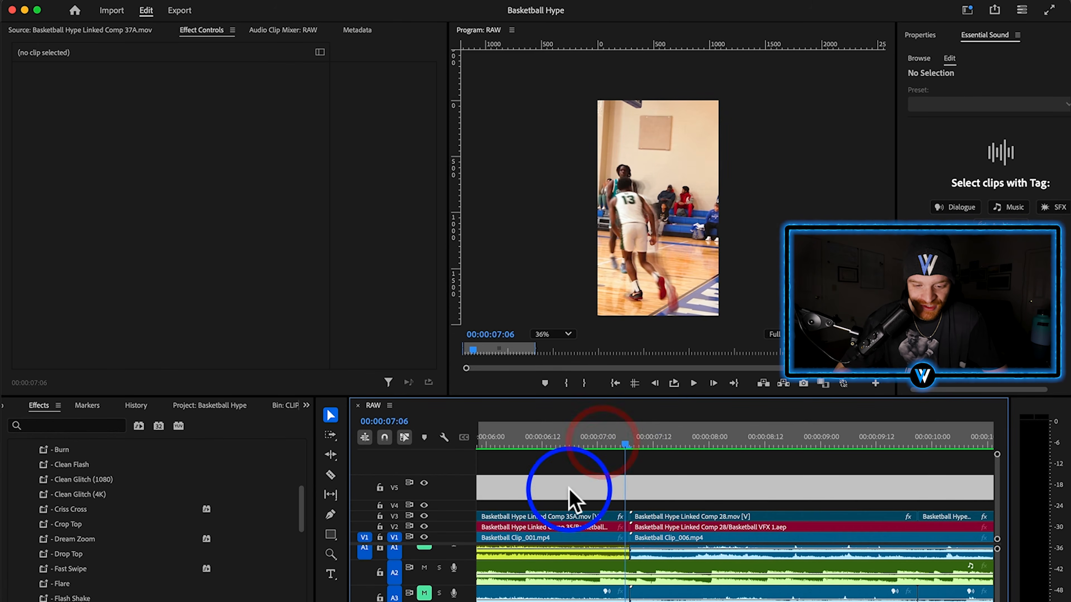
scroll(633, 468, up, 3)
click(649, 483)
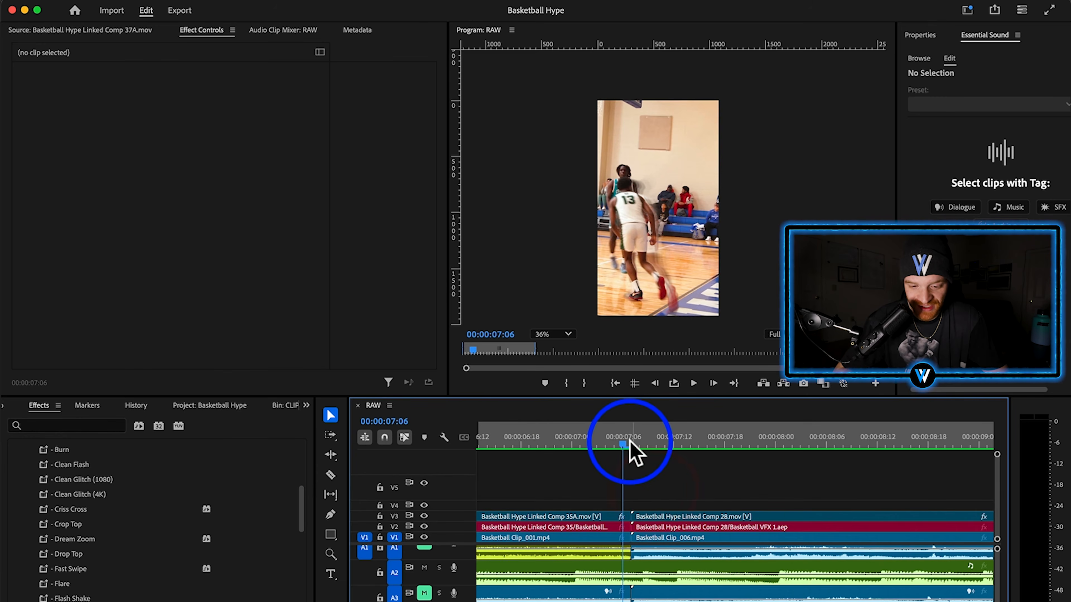
drag(630, 442, 634, 445)
scroll(633, 514, up, 2)
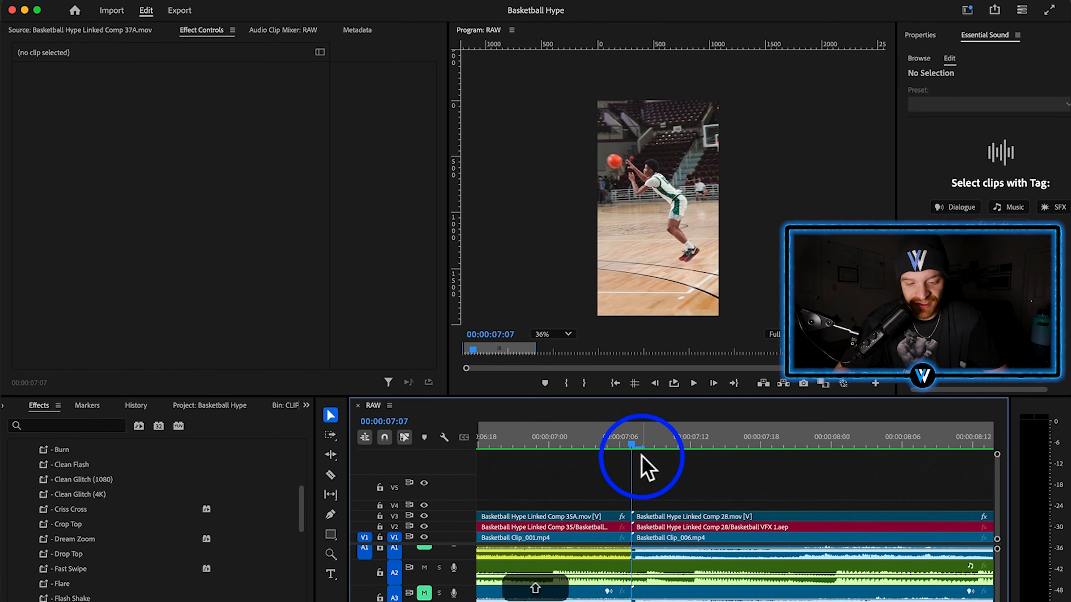
key(shift+Left)
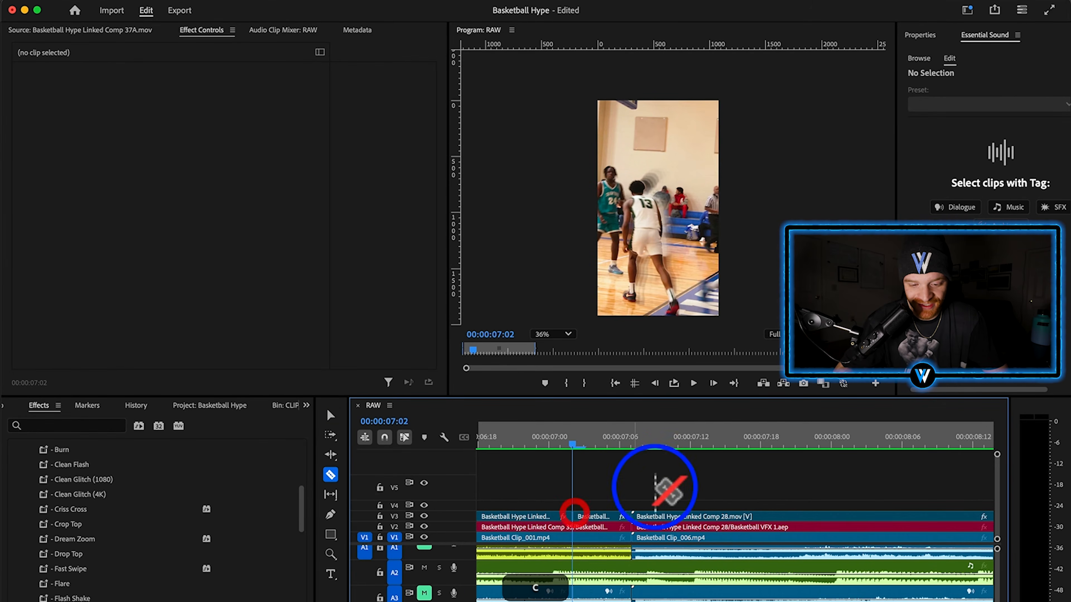
key(shift+Right)
key(shift+Right)
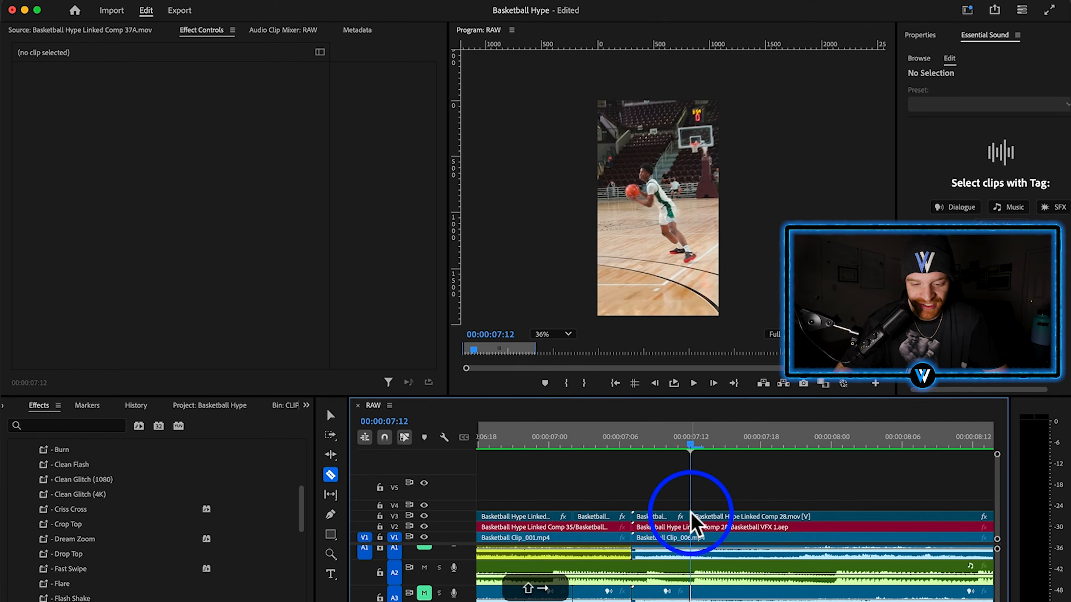
Nest the two short pieces around the 00:00:07:07 cut under the default name and select the nested sequence.
drag(628, 503, 614, 523)
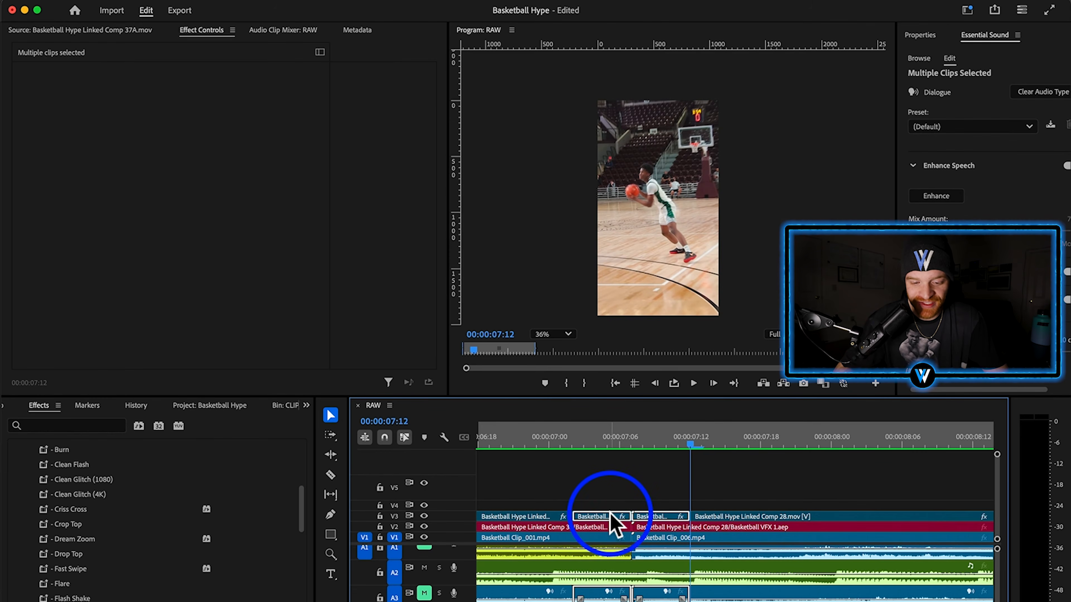
right_click(603, 519)
click(623, 576)
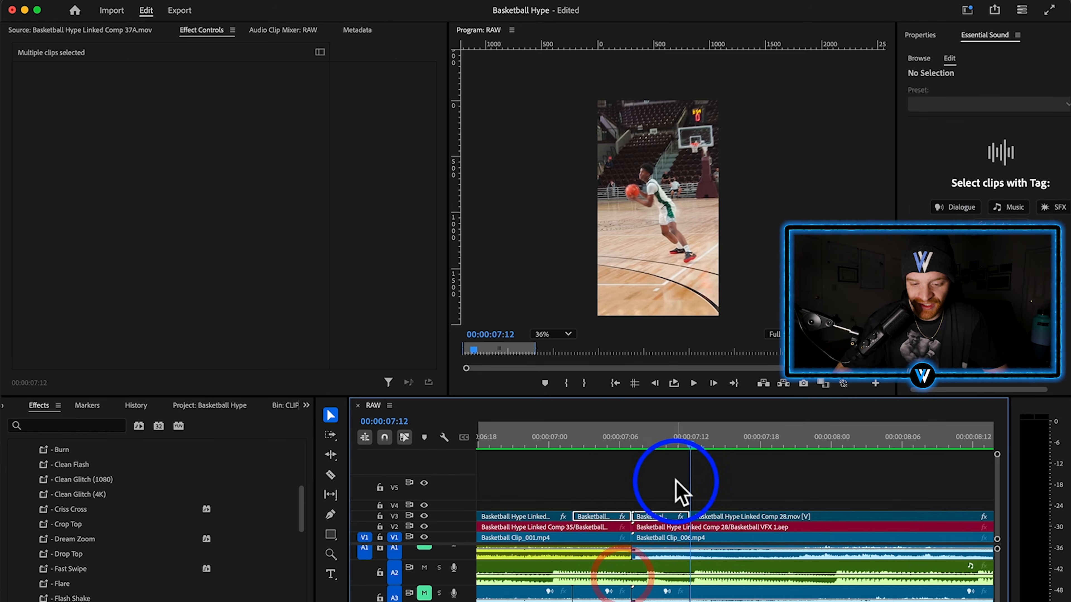
right_click(597, 515)
click(644, 361)
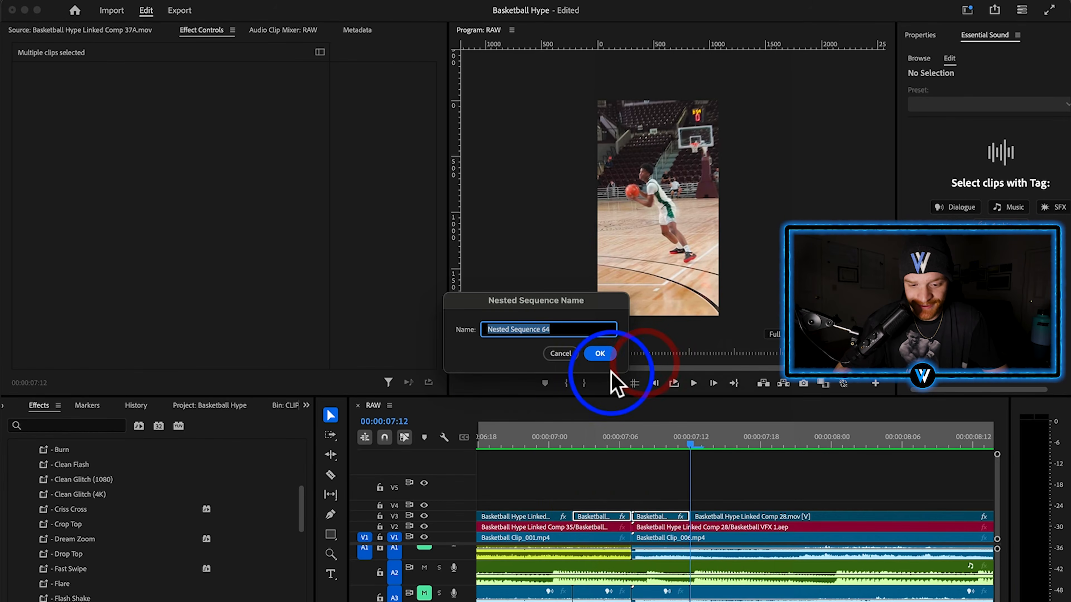
click(603, 357)
click(648, 517)
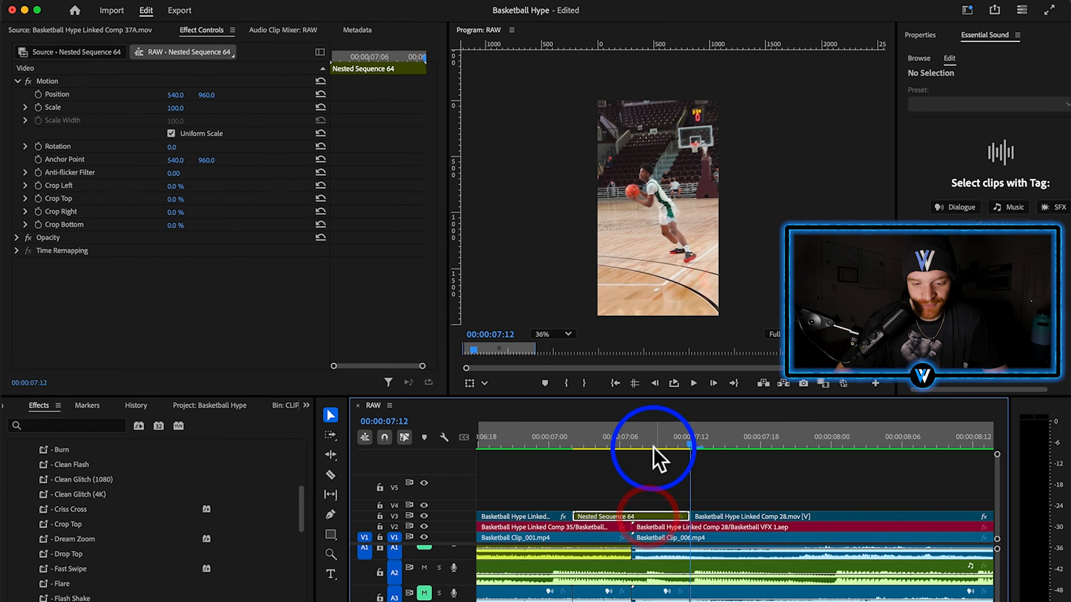
Try the Flare preset from the Blueprints folder on the nested sequence around 00:00:07:07 and play back the transition.
mouse_move(655, 454)
mouse_down()
mouse_move(607, 455)
mouse_move(658, 456)
mouse_move(634, 453)
mouse_up()
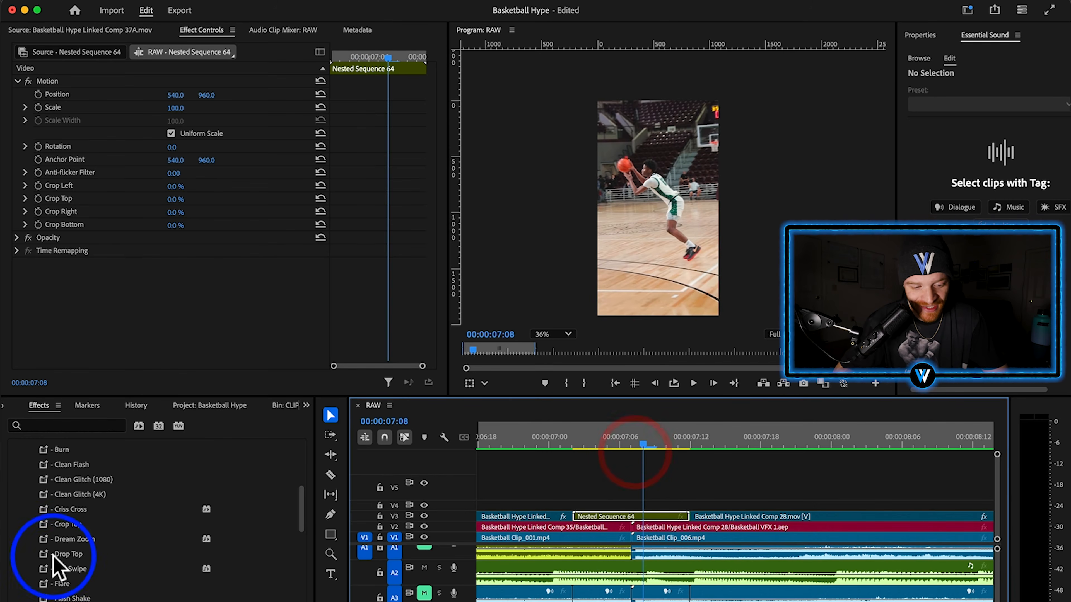
scroll(83, 520, up, 3)
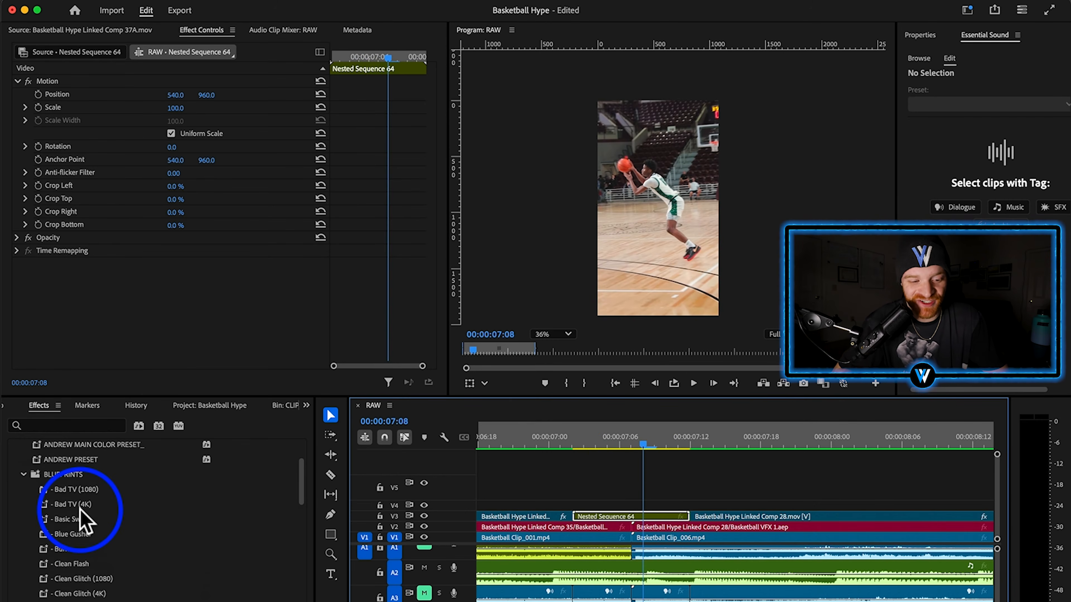
scroll(84, 546, down, 5)
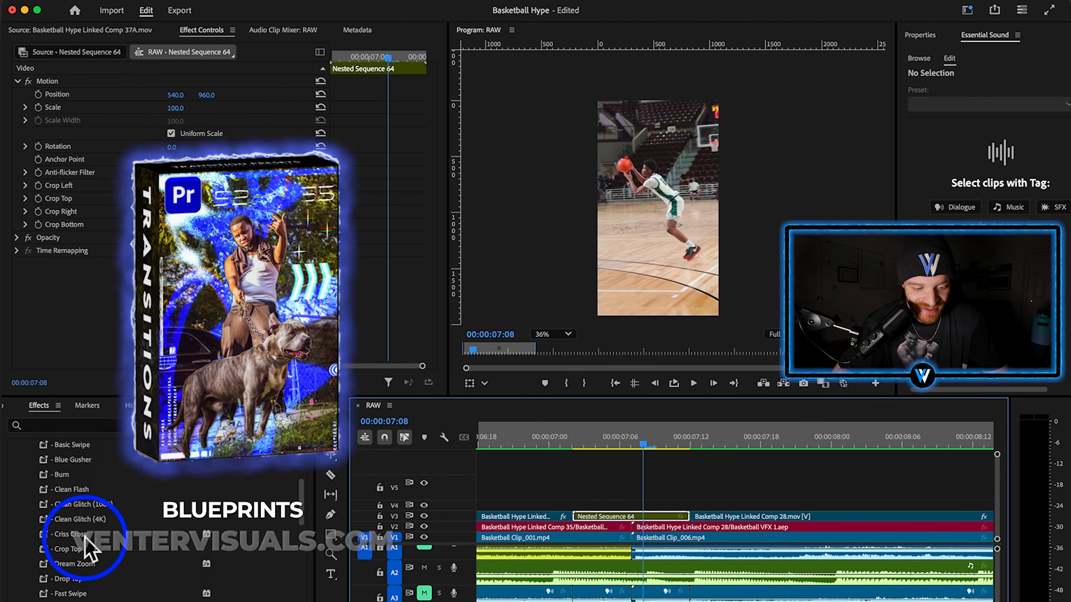
scroll(68, 588, down, 3)
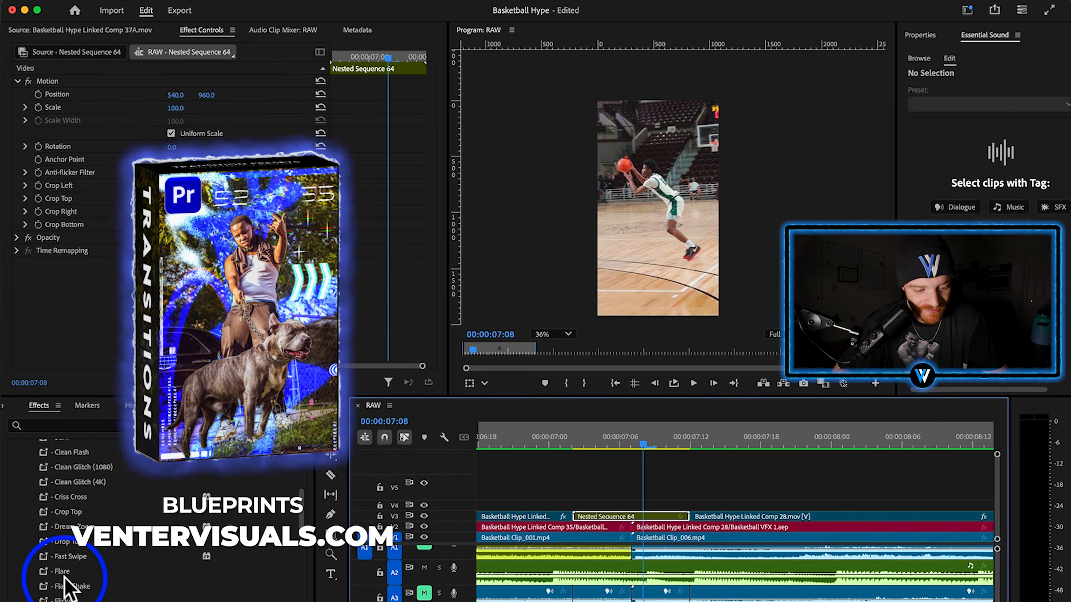
click(61, 574)
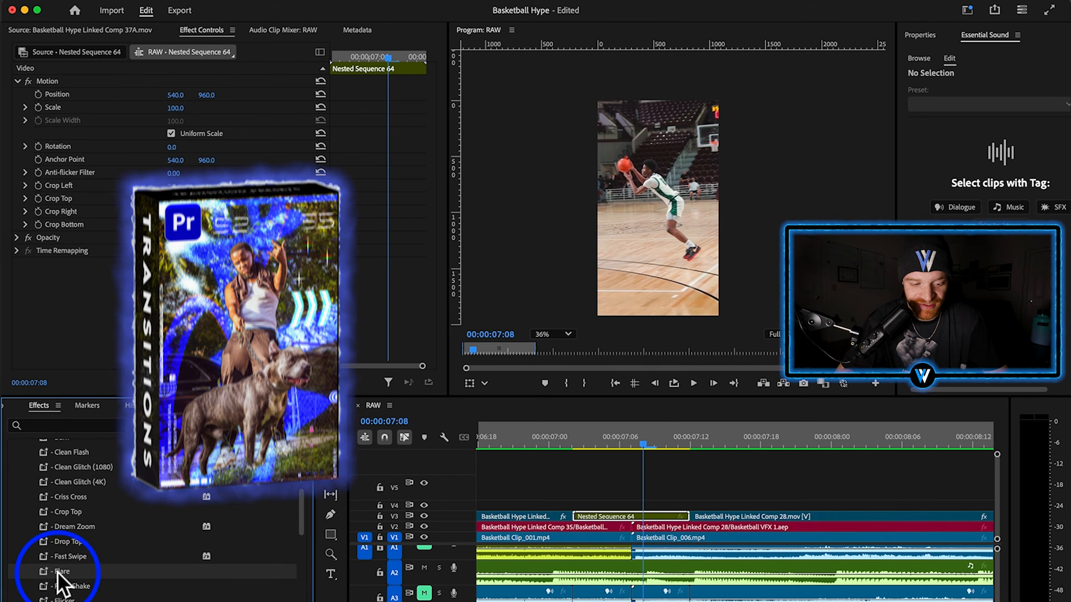
drag(58, 574, 653, 515)
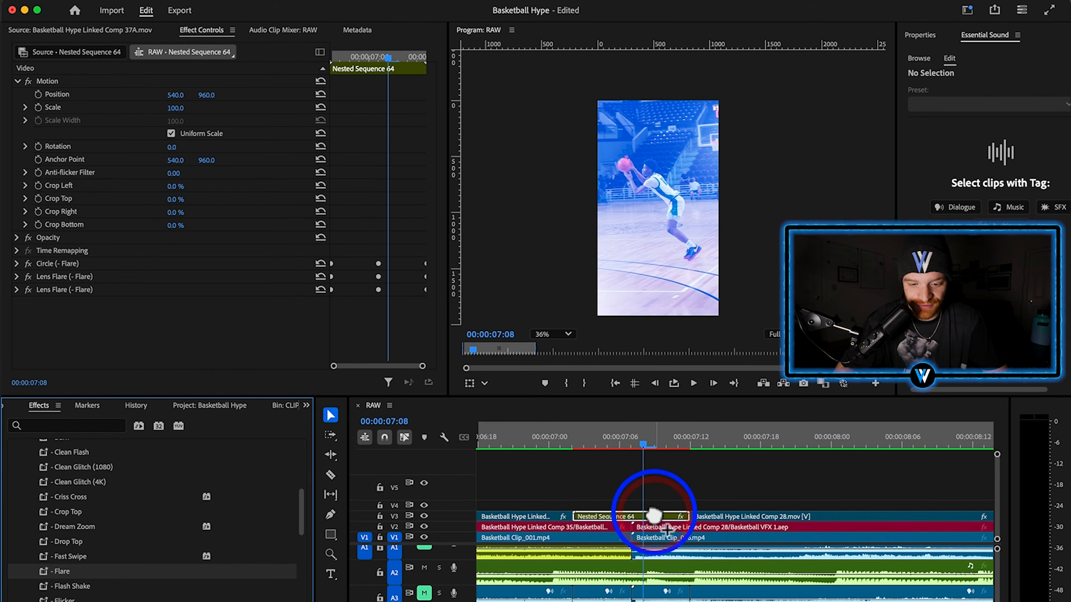
drag(639, 439, 545, 454)
key(space)
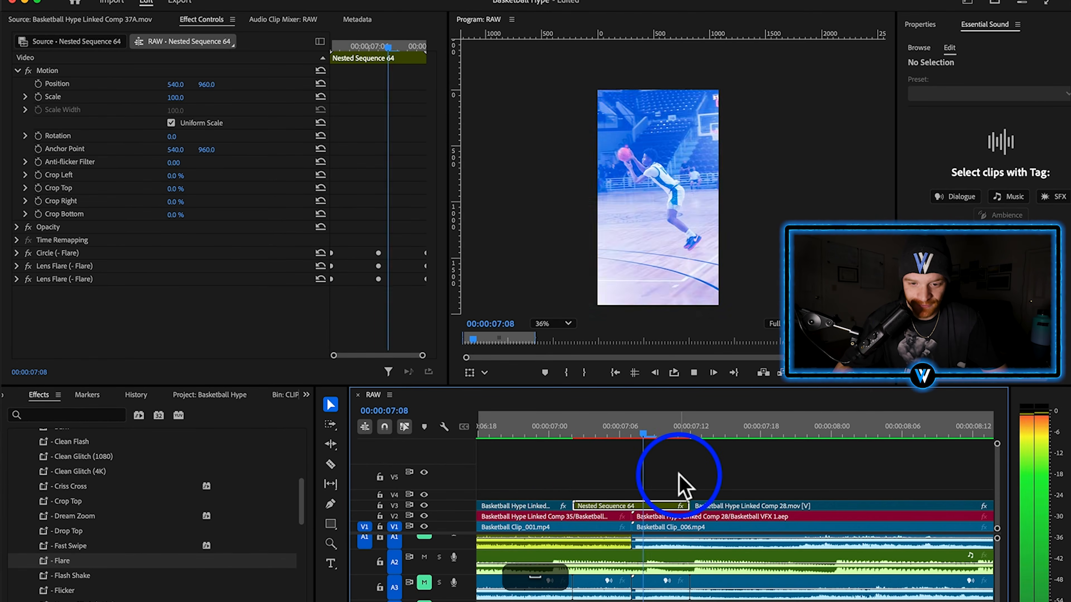
key(space)
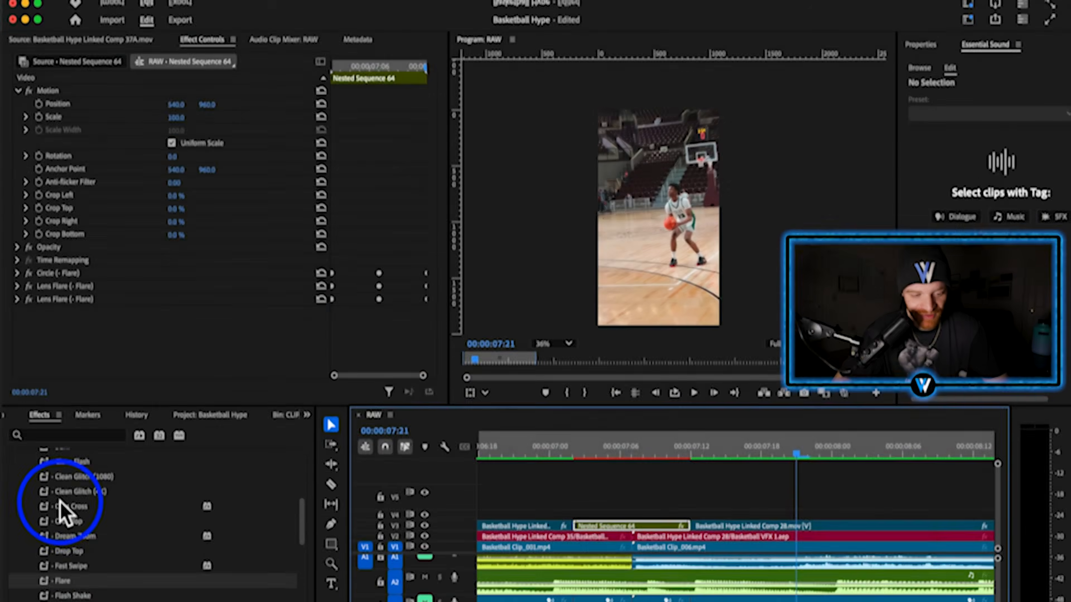
Undo the Flare preset and try the Clean Flash preset on the nested sequence, playing it back.
scroll(63, 513, up, 4)
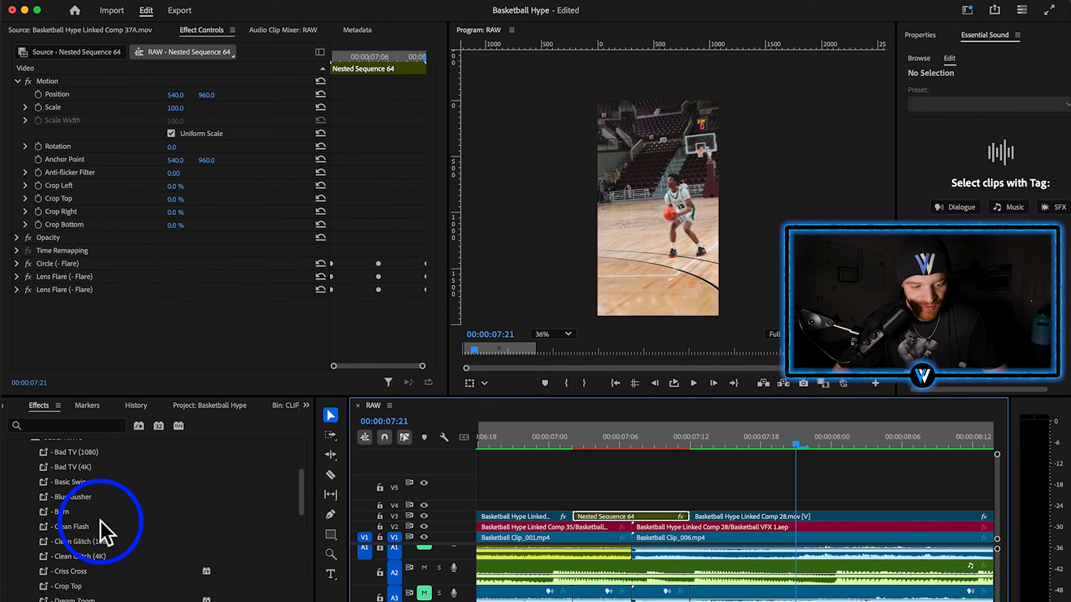
key(super+z)
click(75, 528)
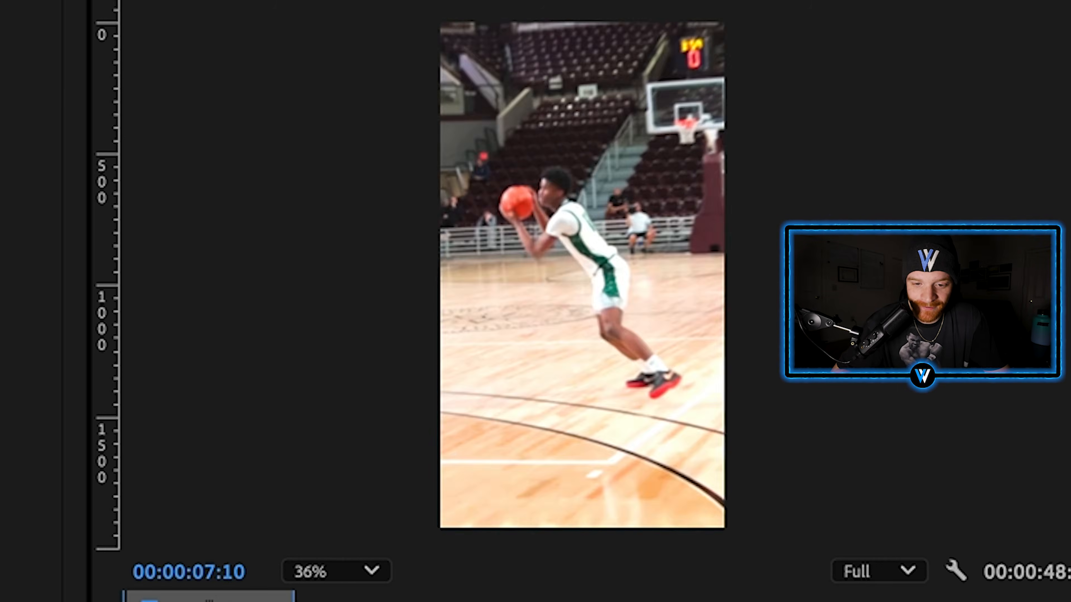
key(space)
Try the Flicker preset on the nested sequence around 00:00:07:07 and play back the transition.
scroll(108, 544, down, 3)
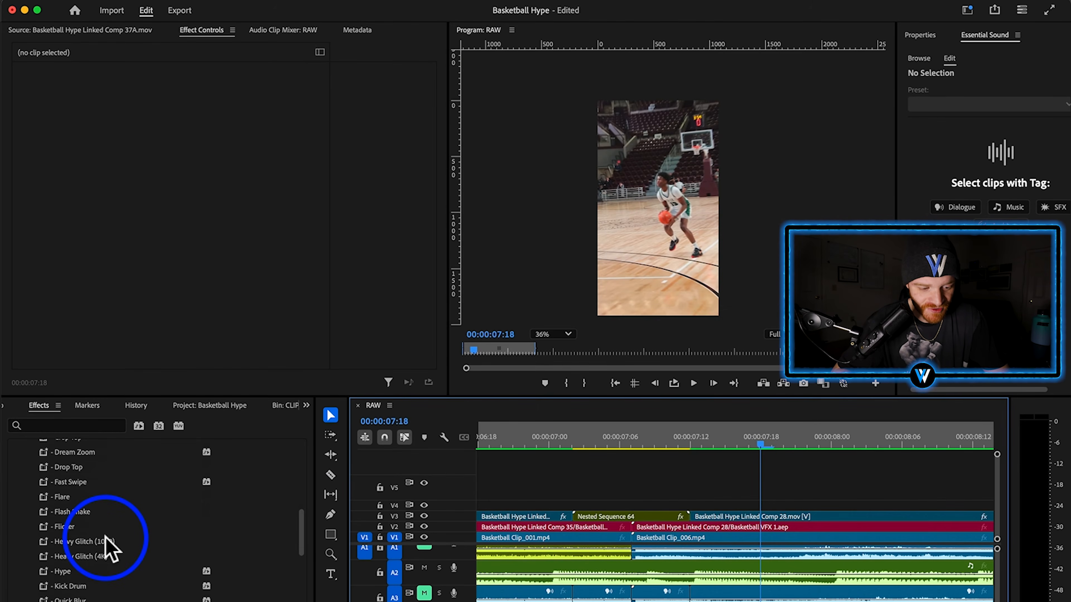
drag(106, 527, 623, 521)
drag(577, 441, 504, 462)
key(space)
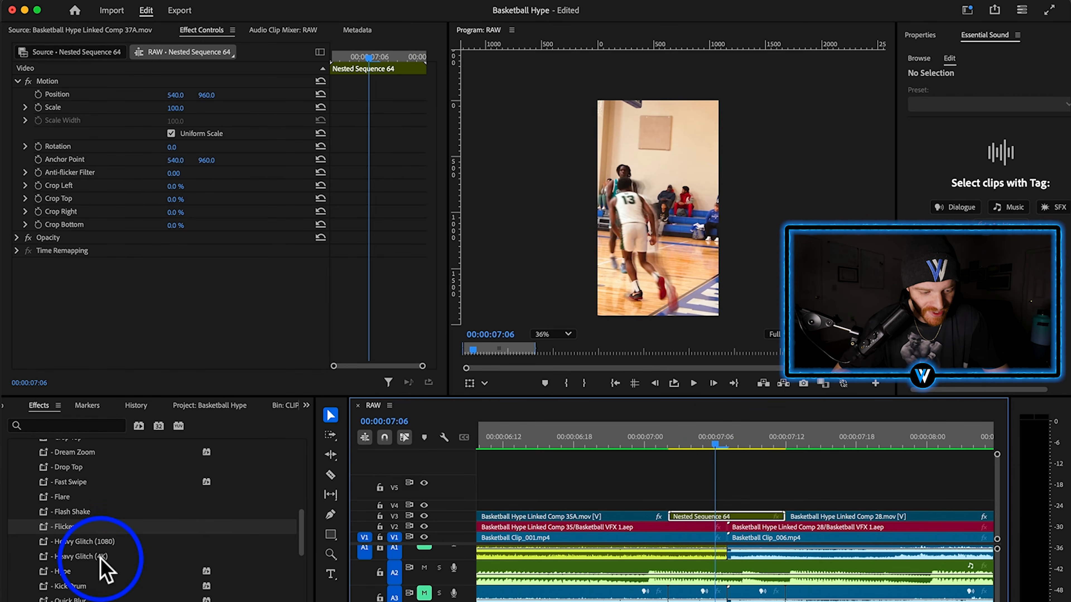
Apply the Clean Flash preset to the nested sequence around 00:00:07:07.
scroll(105, 570, up, 5)
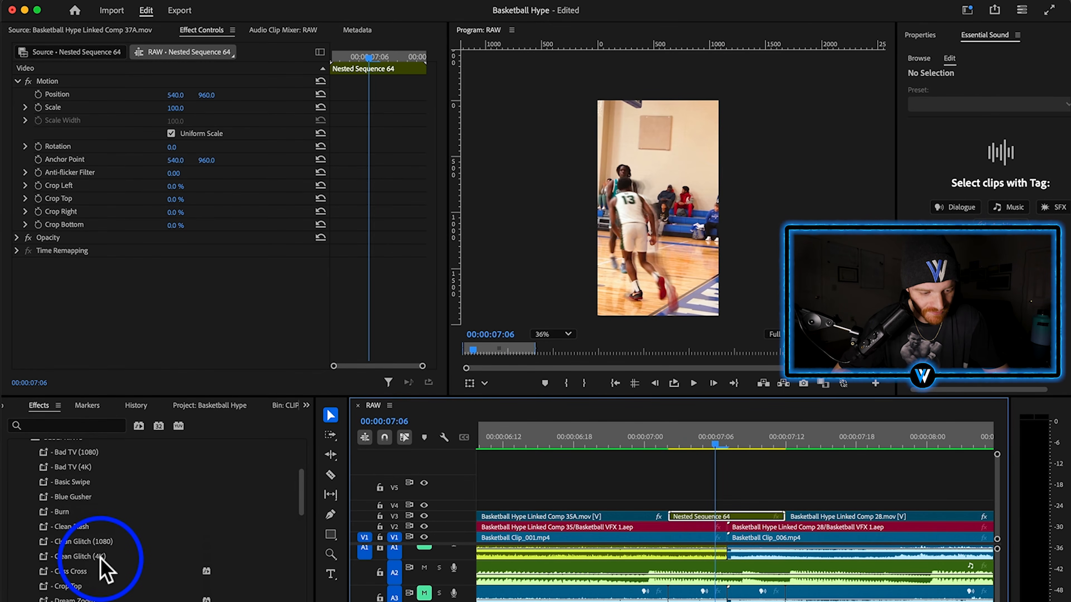
click(68, 527)
drag(750, 516, 748, 516)
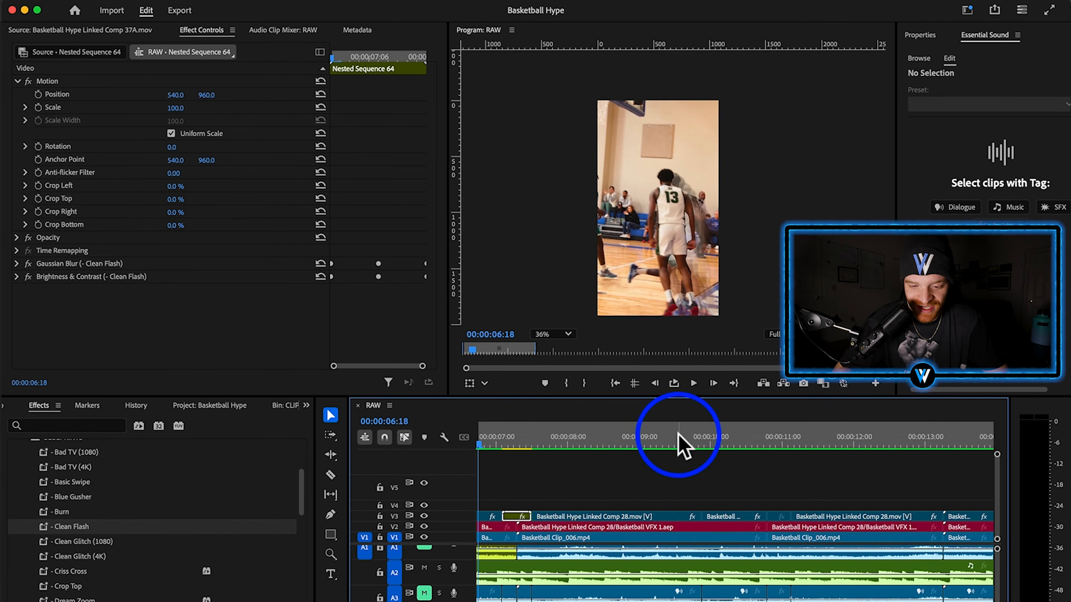
Split the V3 clips on both sides of the cut at 00:00:13:06, at 00:00:13:01 and 00:00:13:11.
drag(679, 437, 912, 476)
scroll(911, 477, right, 4)
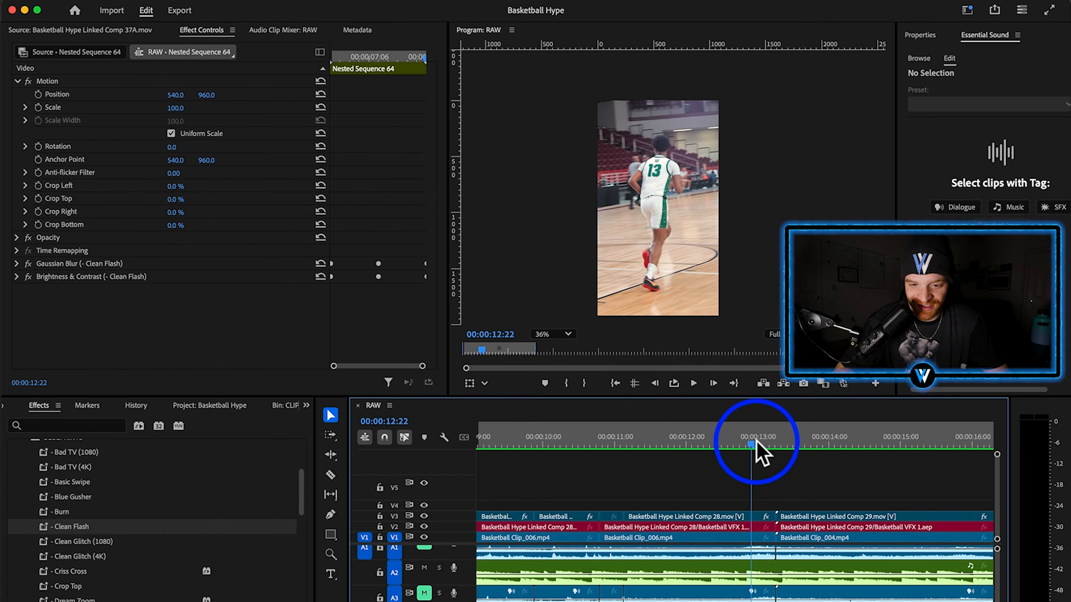
drag(757, 442, 778, 485)
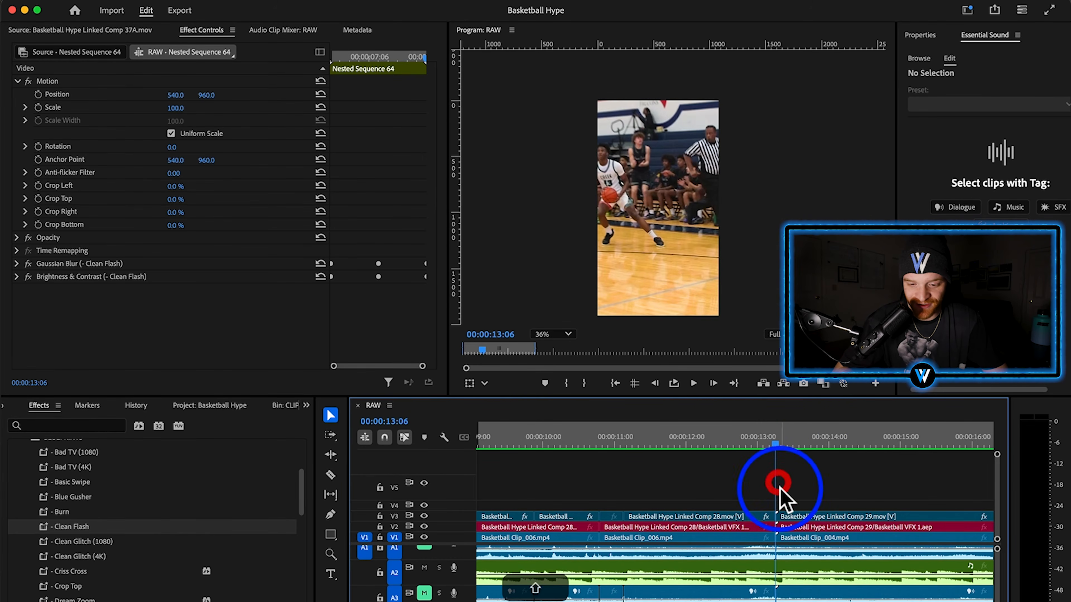
scroll(780, 488, up, 5)
key(shift+Left)
key(c)
click(684, 516)
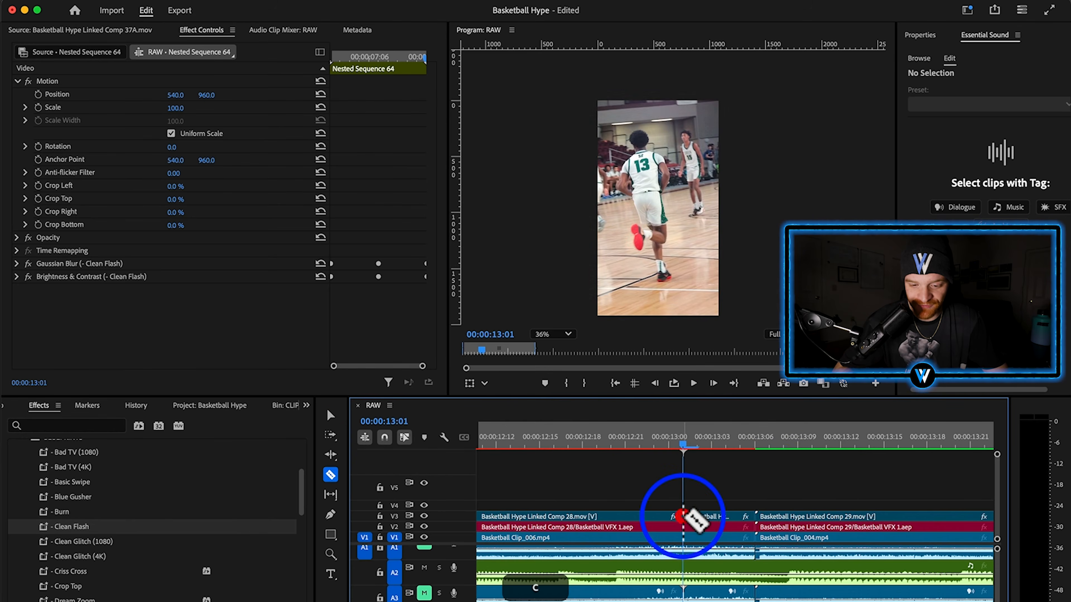
key(shift+Right)
key(shift+Right)
click(826, 516)
key(v)
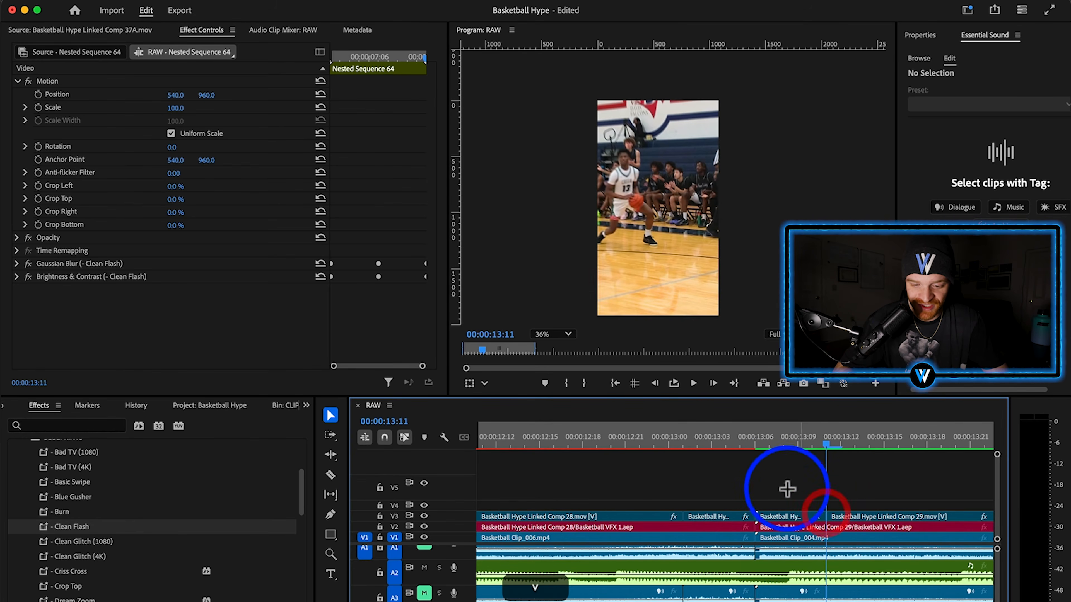
Nest the two short pieces around the 00:00:13:06 cut under the default sequence name.
drag(731, 512, 726, 520)
right_click(727, 520)
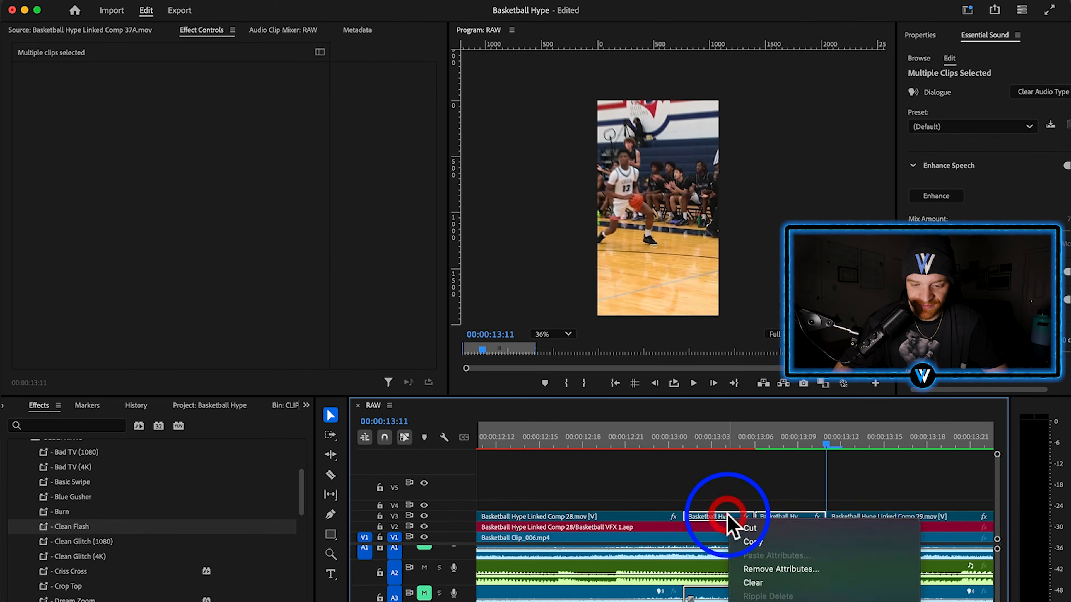
click(778, 501)
drag(779, 491, 726, 520)
right_click(726, 522)
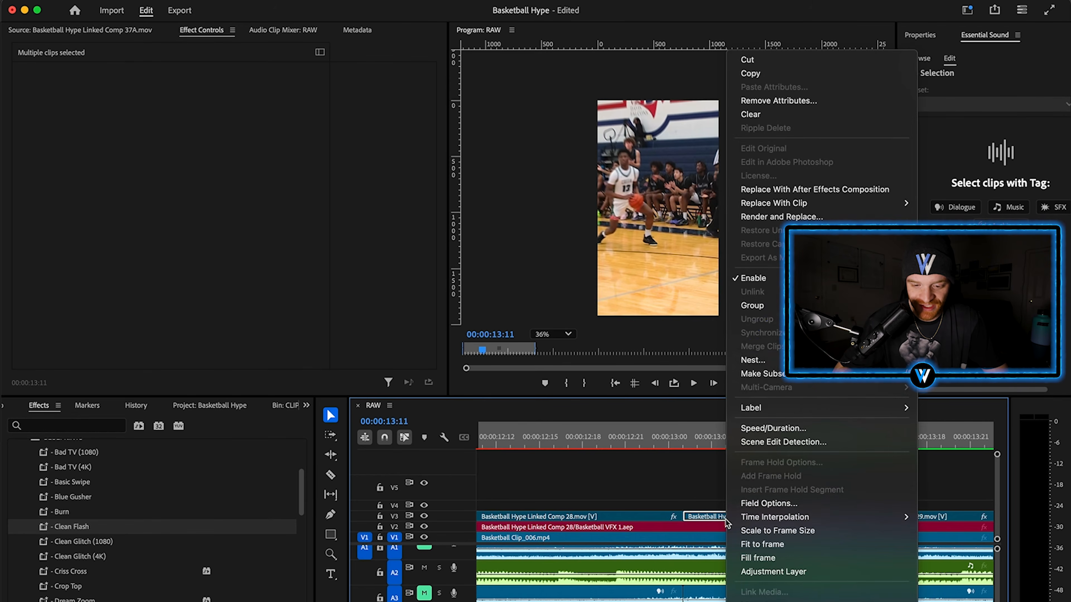
click(780, 358)
click(600, 355)
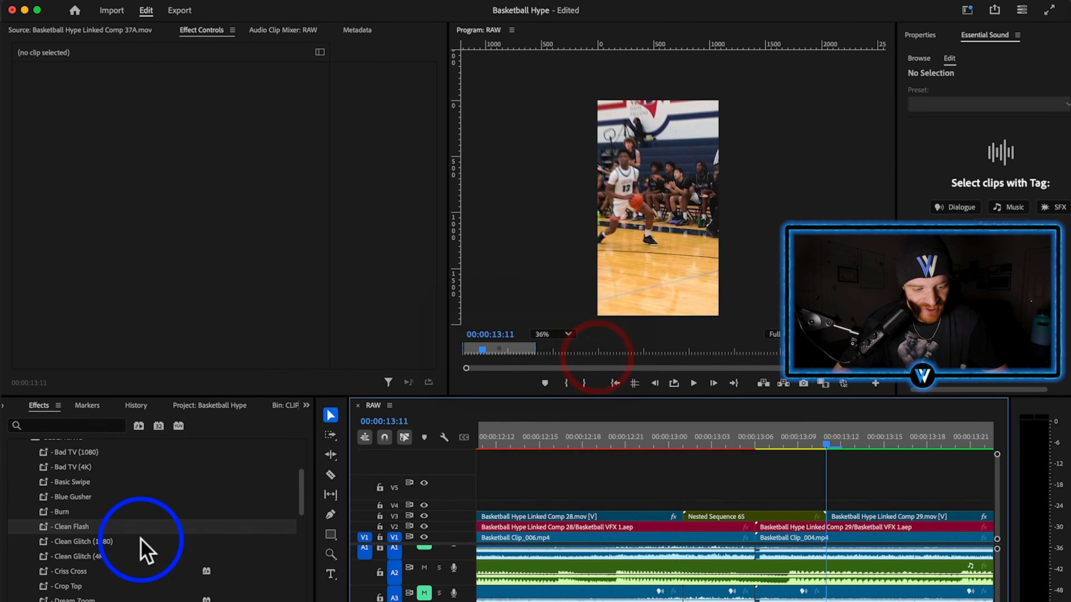
Apply the Strobe Slide preset to the nested sequence around 00:00:13:06 and move back before it to preview the transition.
scroll(84, 574, down, 5)
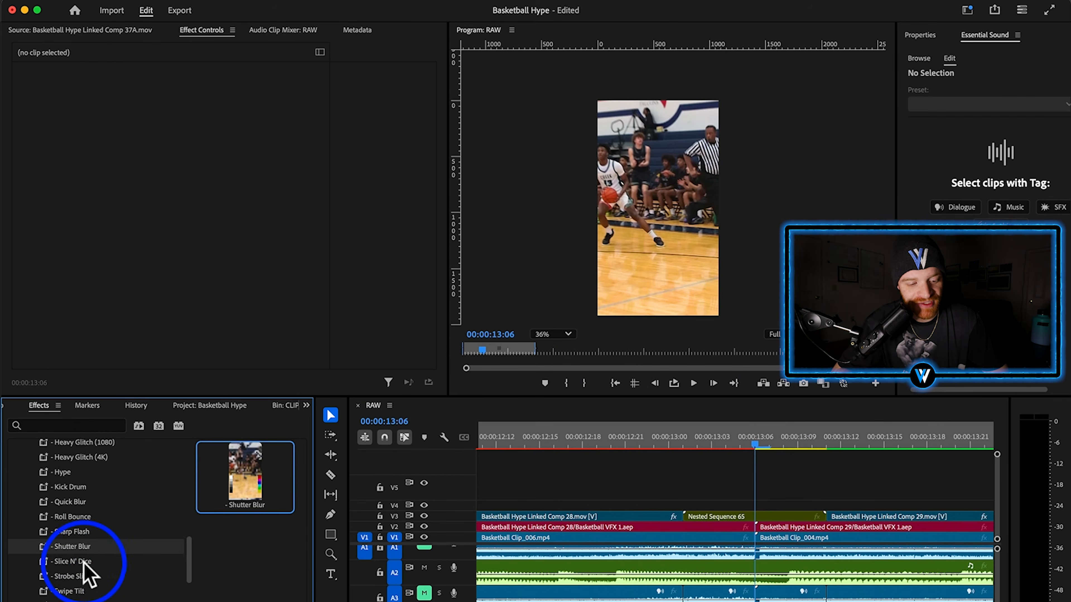
click(84, 576)
drag(782, 515, 782, 516)
click(782, 516)
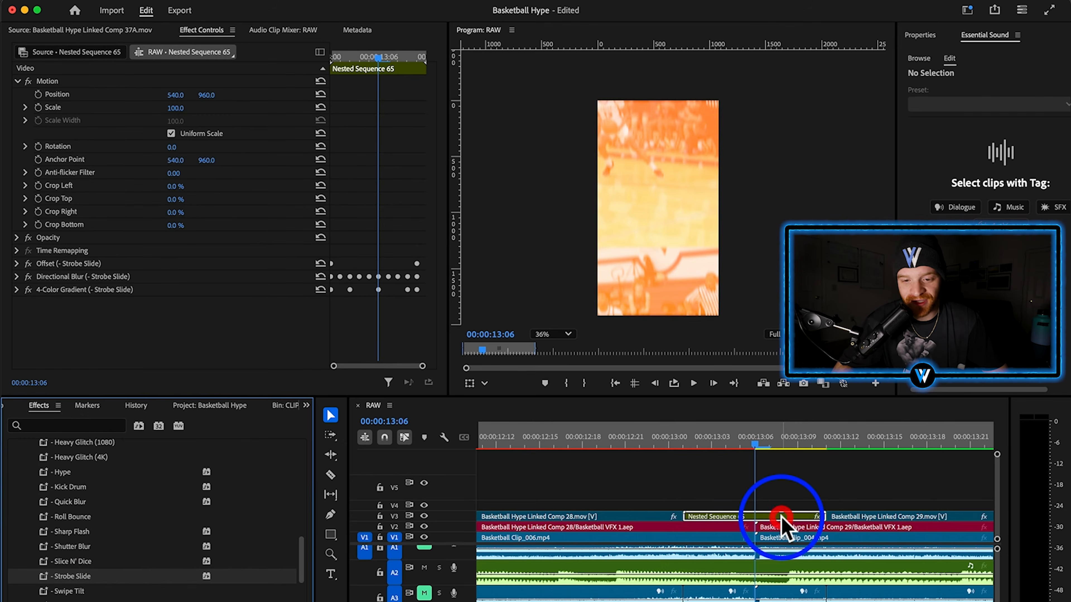
drag(745, 439, 583, 440)
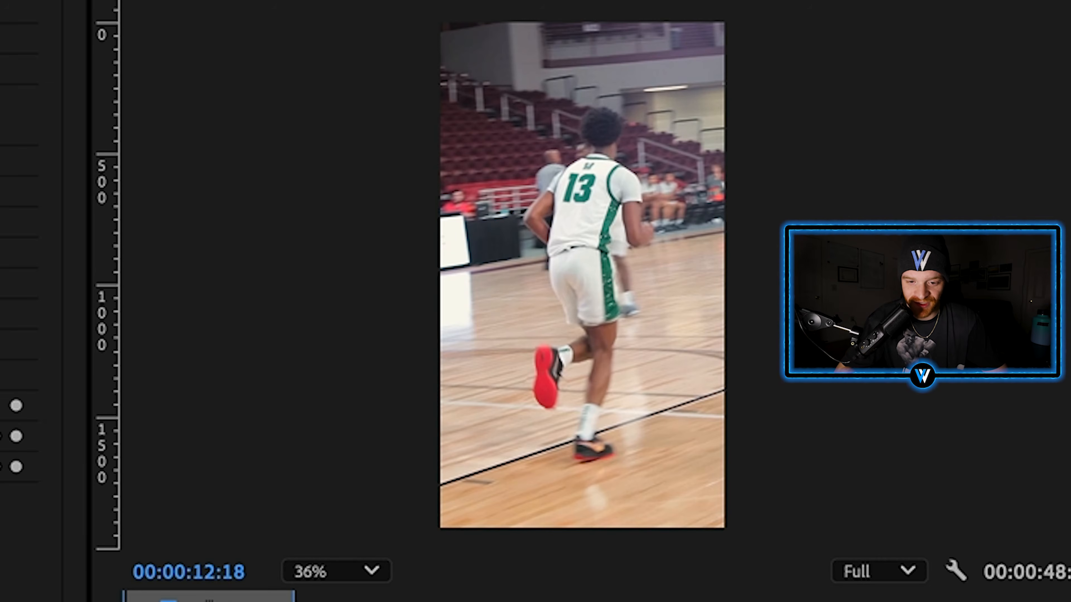
Apply the Scan Glitch preset to the nested sequence on V3 around 00:00:32:00.
key(space)
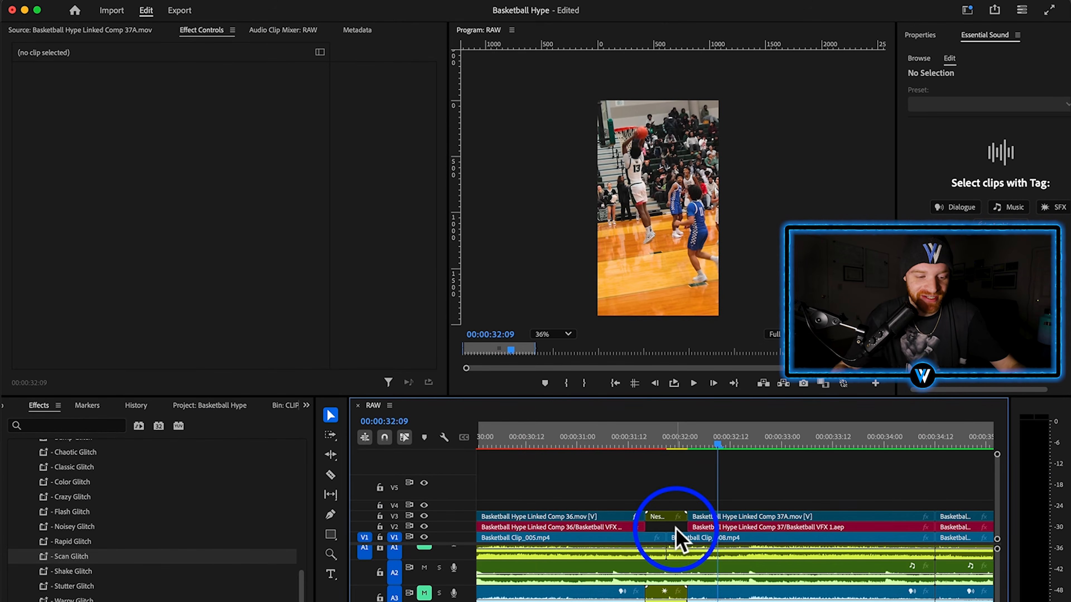
scroll(122, 537, up, 4)
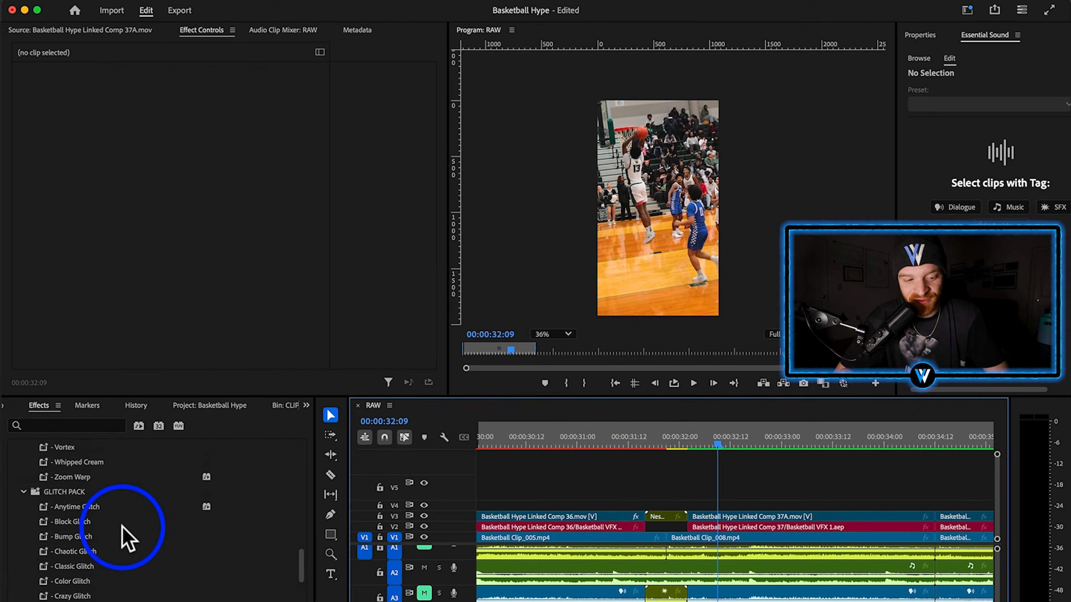
scroll(117, 527, down, 3)
scroll(89, 513, up, 2)
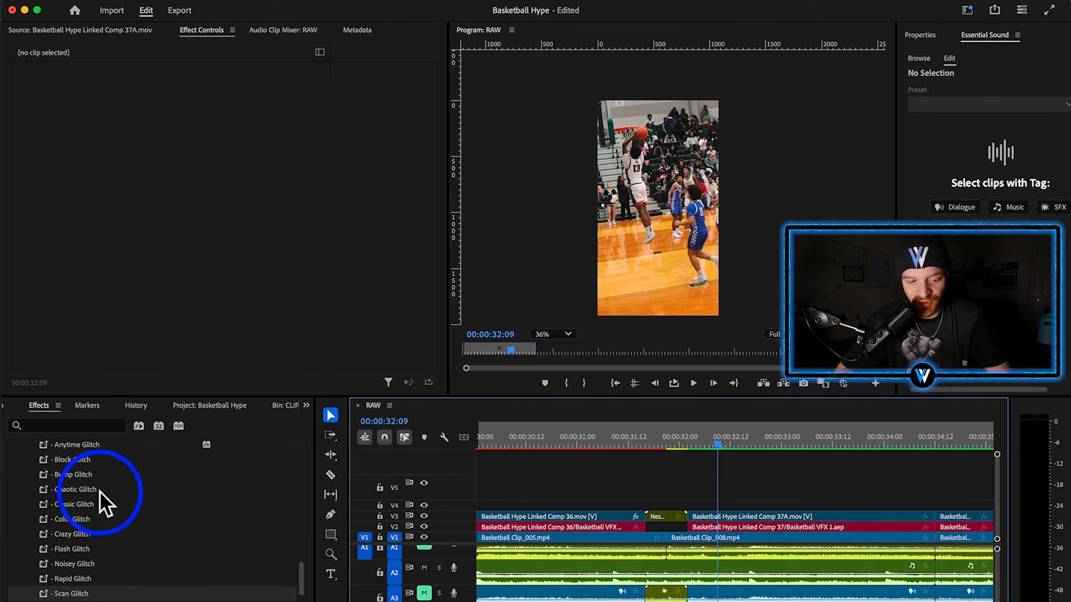
scroll(106, 504, down, 2)
click(80, 599)
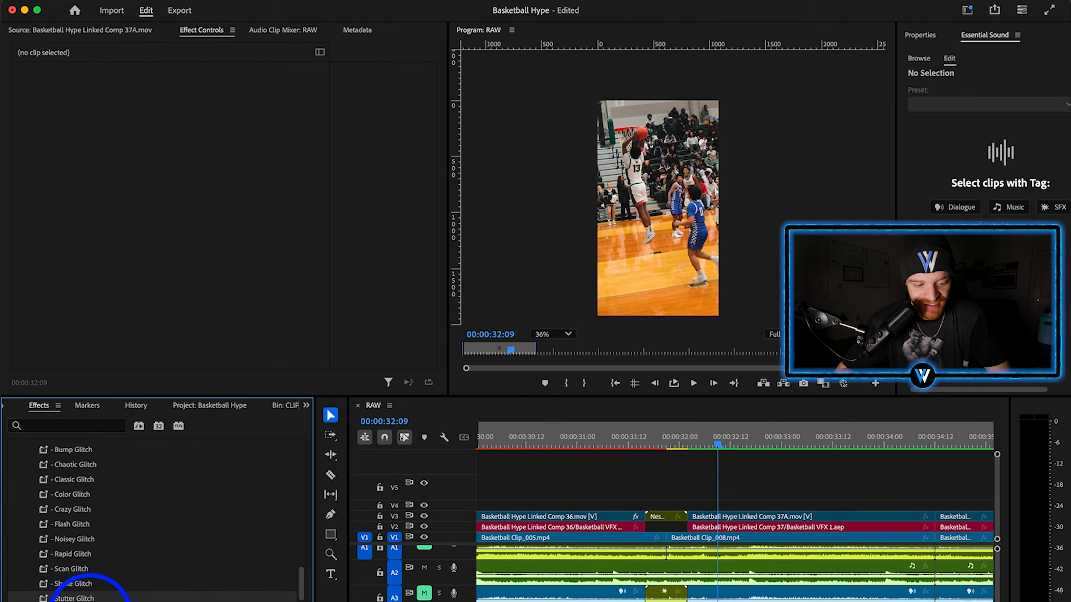
click(75, 583)
click(82, 569)
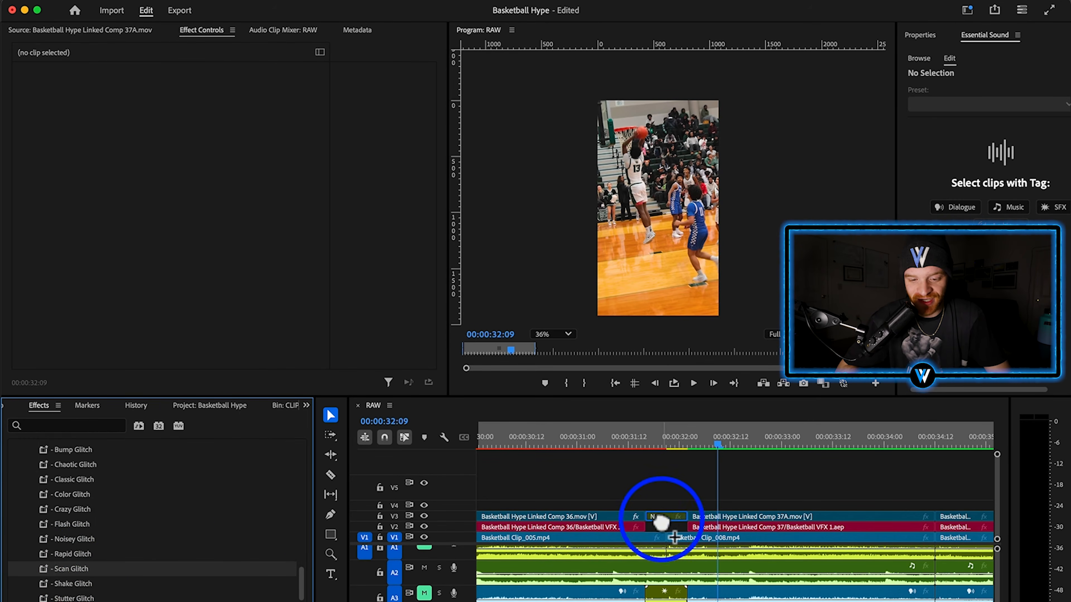
drag(660, 523, 660, 520)
Preview the Scan Glitch transition, save the project and look through the remaining clips.
drag(693, 443, 804, 453)
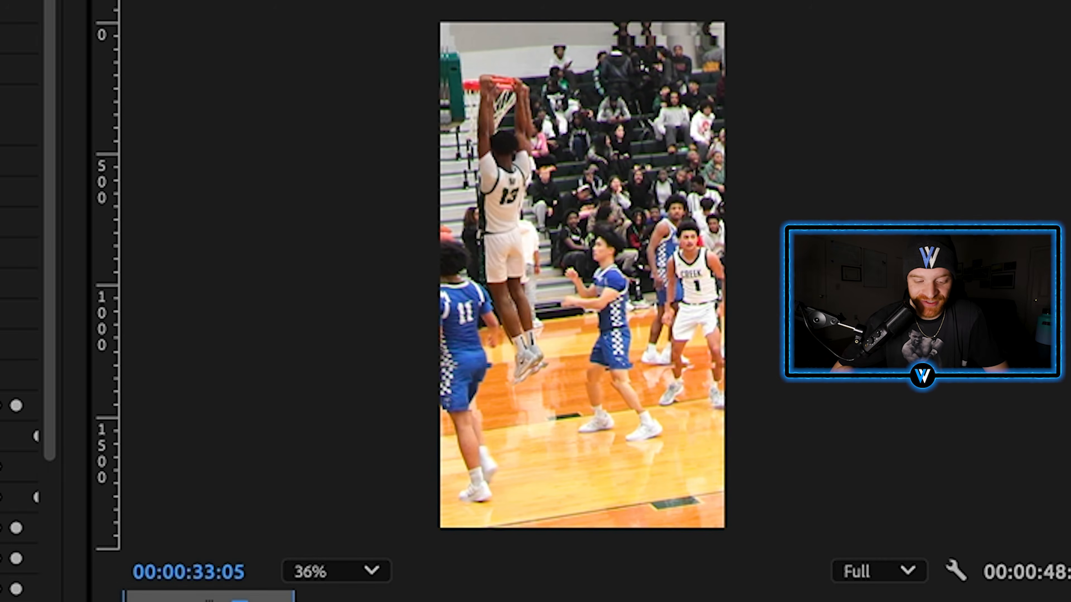
key(super+s)
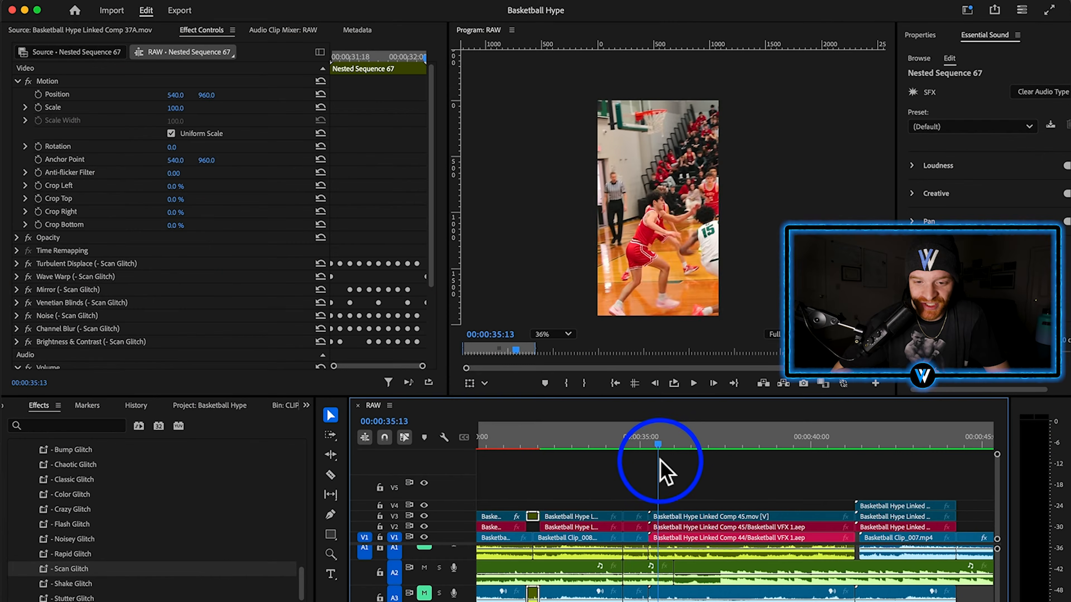
drag(665, 471, 853, 474)
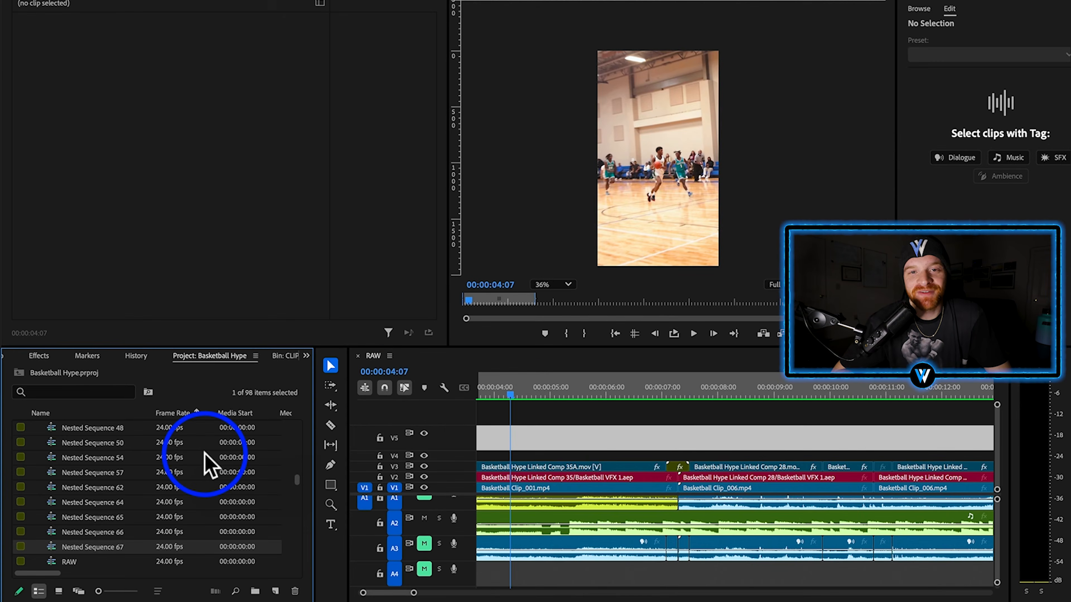
Create an adjustment layer with the default settings and place it on V5 at 00:00:04:07.
click(275, 591)
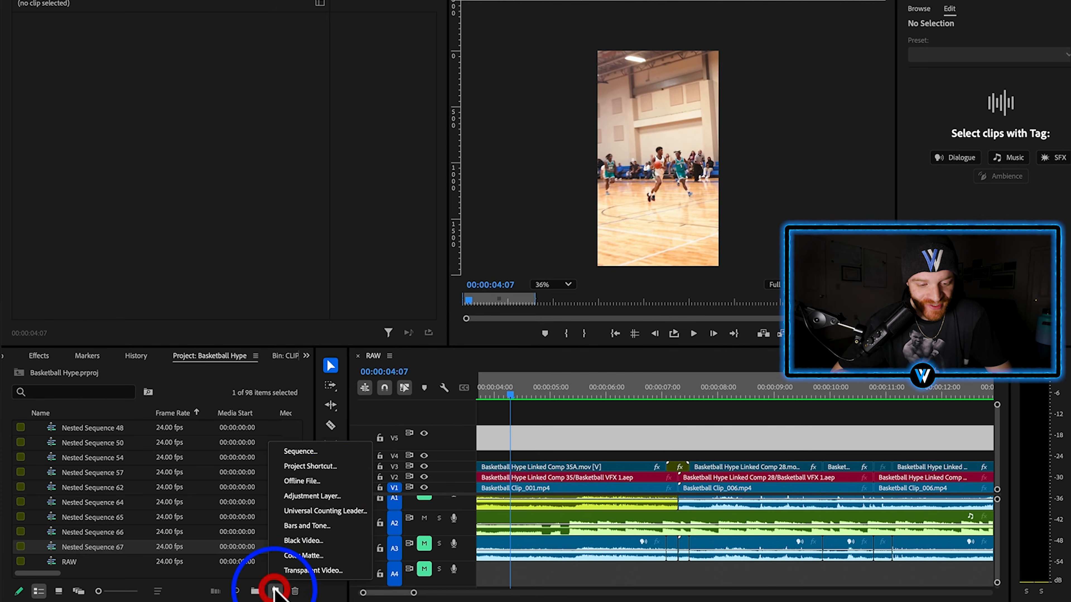
click(332, 499)
click(618, 348)
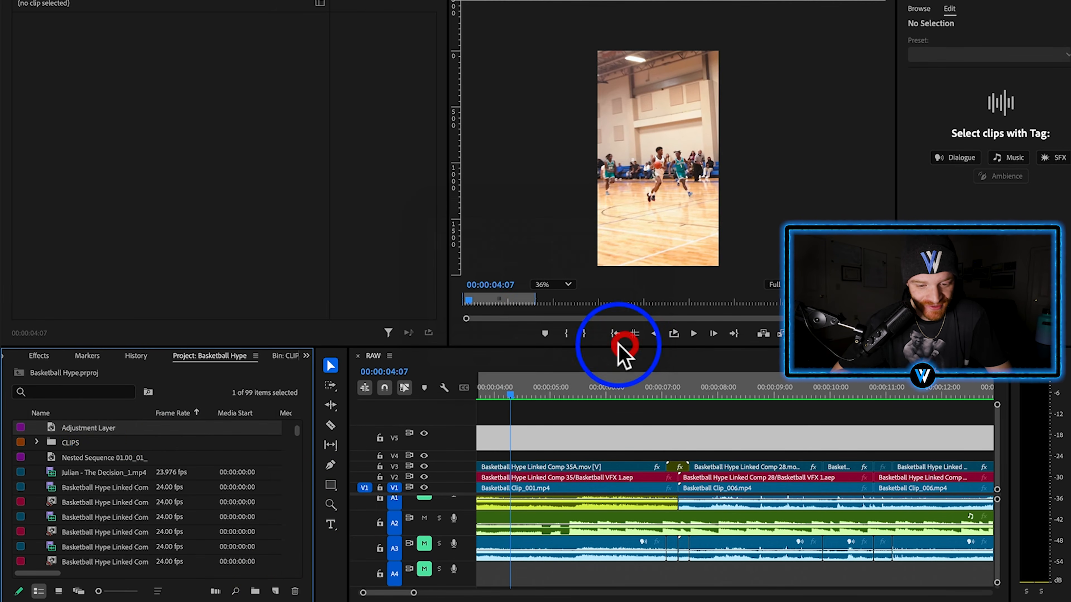
drag(542, 383, 528, 437)
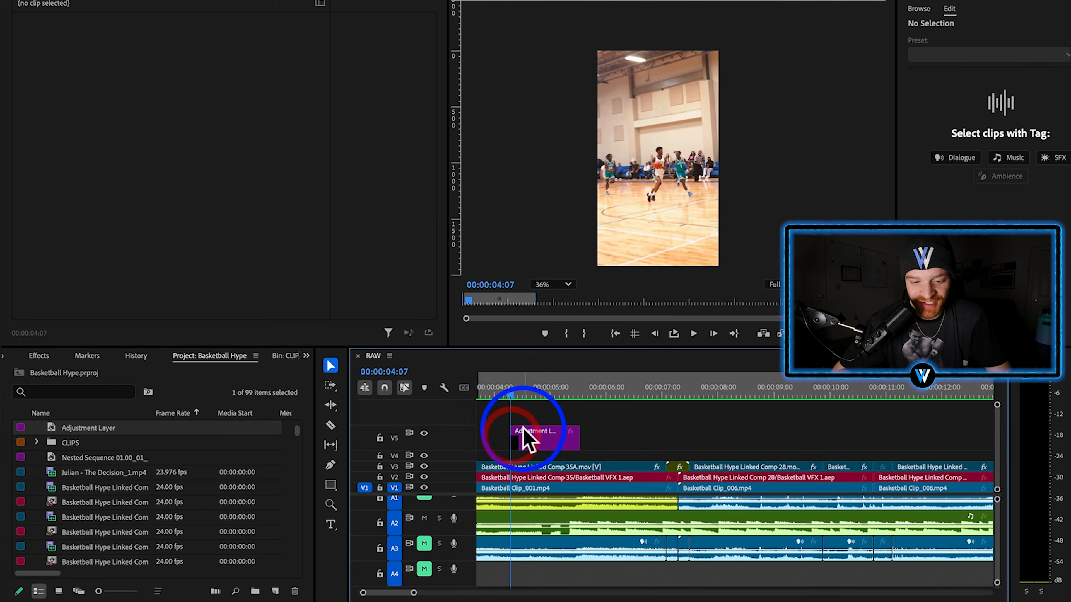
click(543, 441)
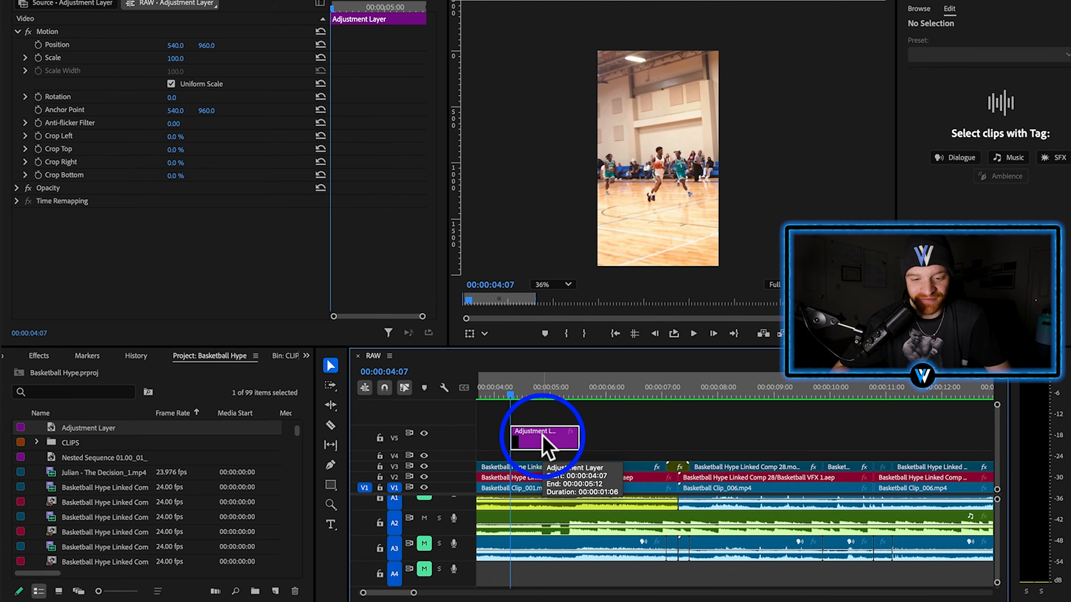
Trim the adjustment layer at 00:00:04:07 to five frames and keep it selected.
key(shift+Right)
key(w)
key(equal)
shift+click(553, 384)
click(559, 431)
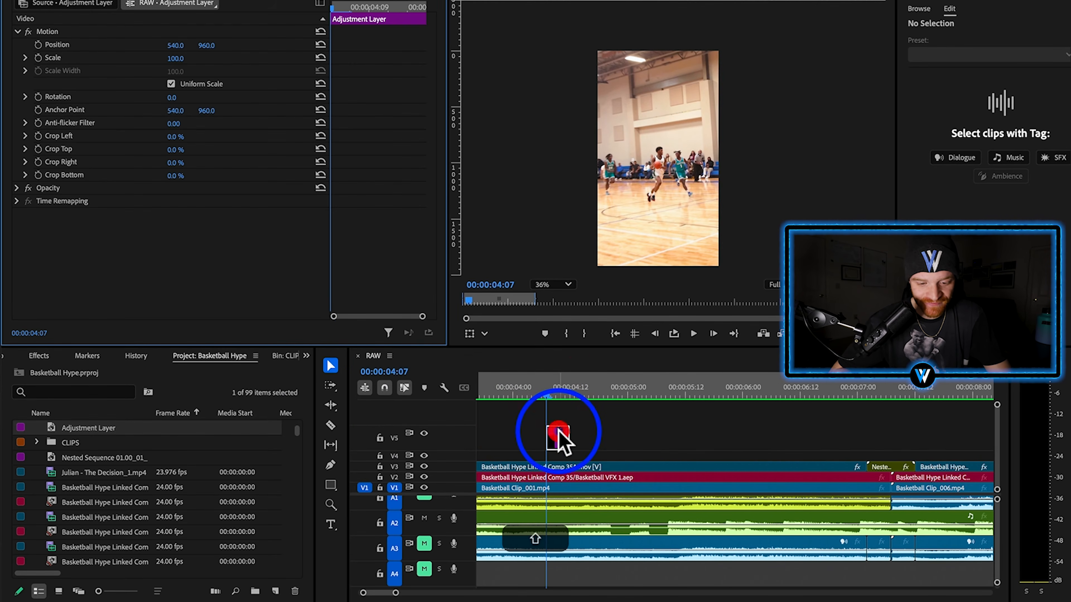
Find the Levels effect and apply it to the five-frame adjustment layer.
click(306, 355)
click(327, 428)
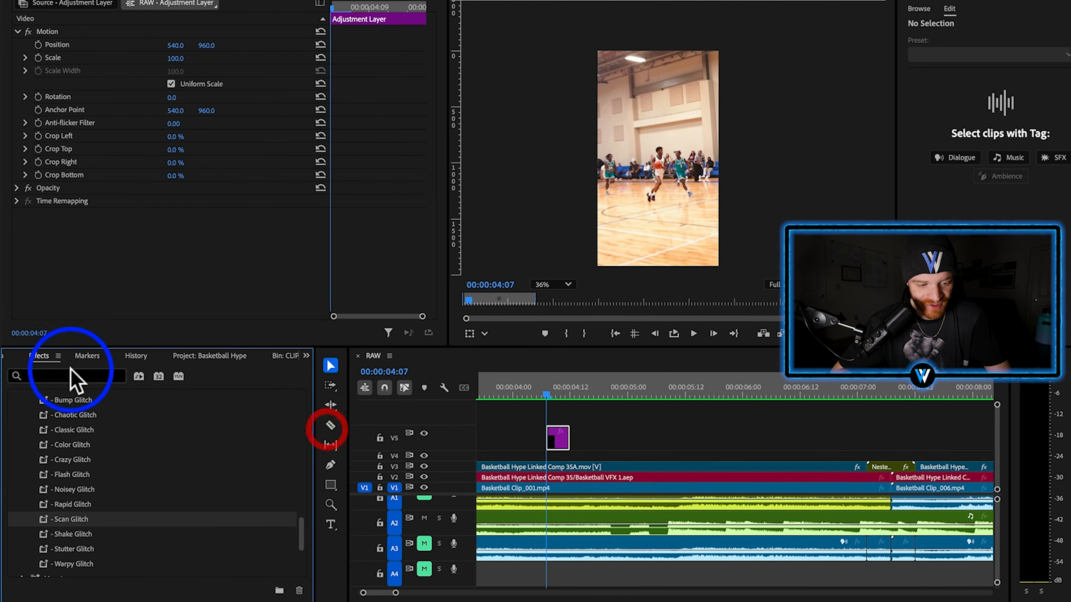
click(69, 375)
text(levels)
drag(60, 487, 557, 438)
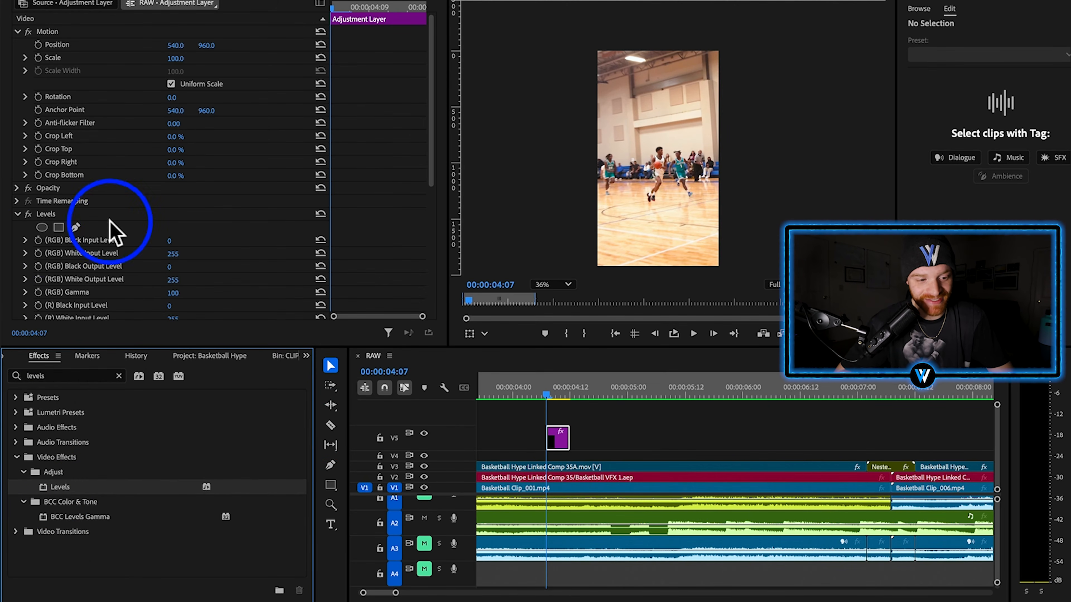
Keyframe the Levels (RGB) White Input Level at the layer's start with a value of 42.
click(39, 253)
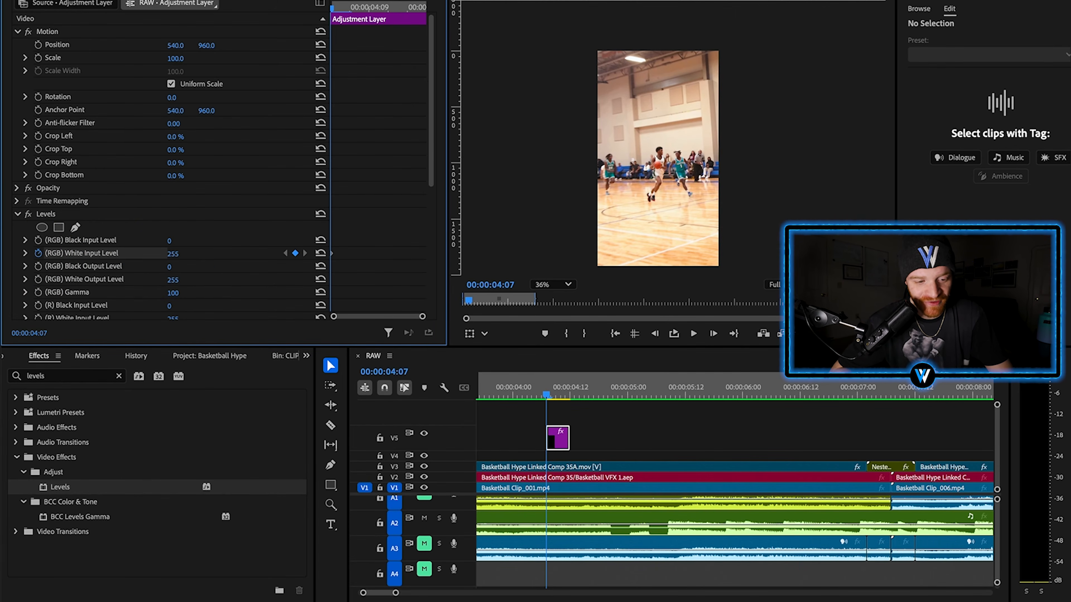
drag(172, 254, 143, 254)
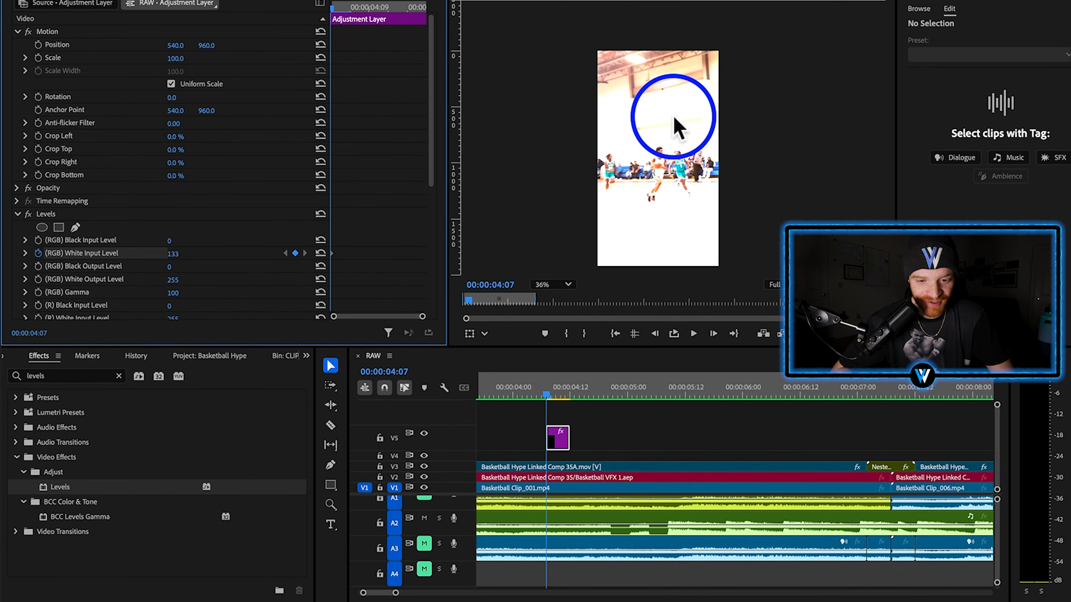
drag(184, 253, 147, 254)
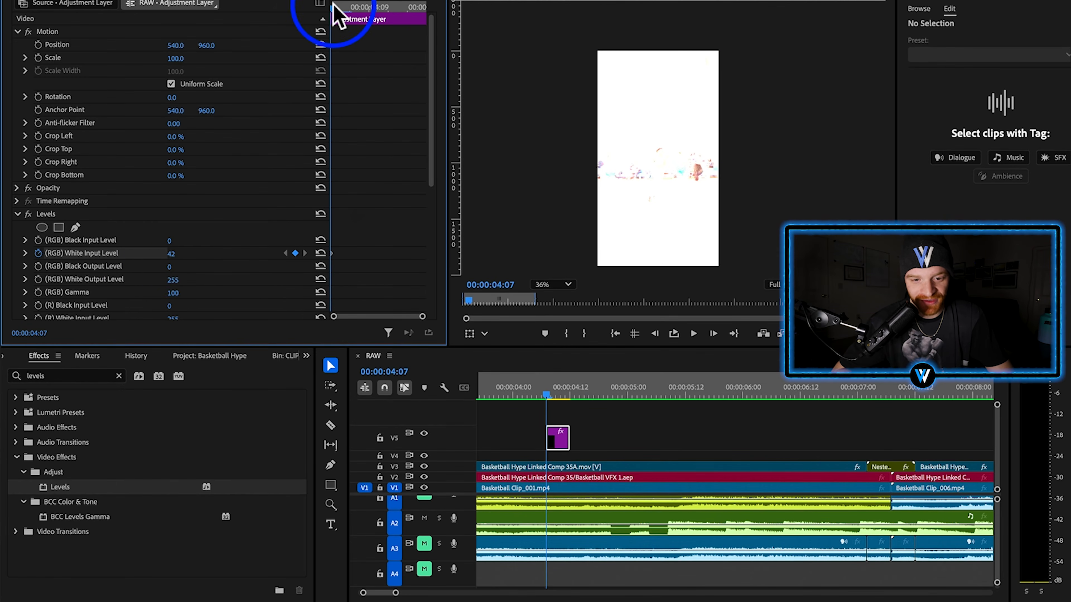
Add a (RGB) White Input Level keyframe of 255, place it at the layer's end and set it to Ease In.
drag(335, 5, 416, 8)
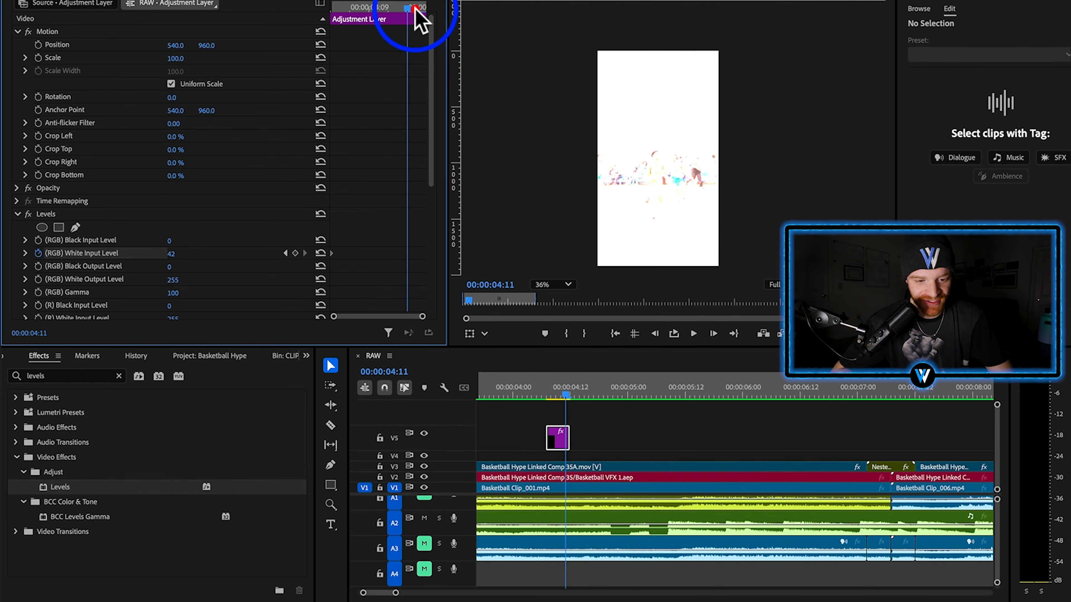
click(296, 253)
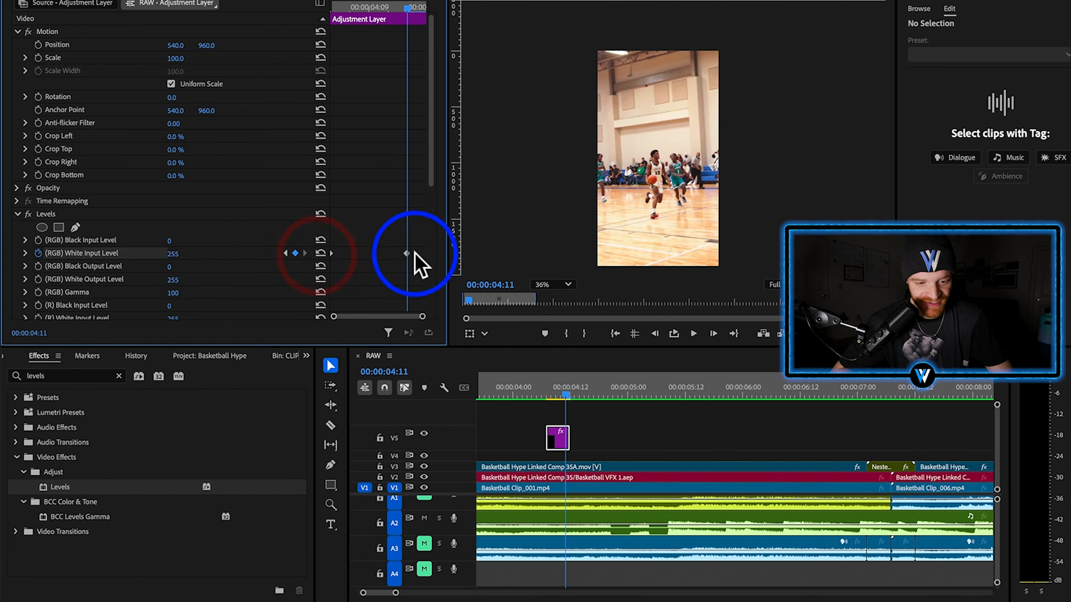
right_click(423, 254)
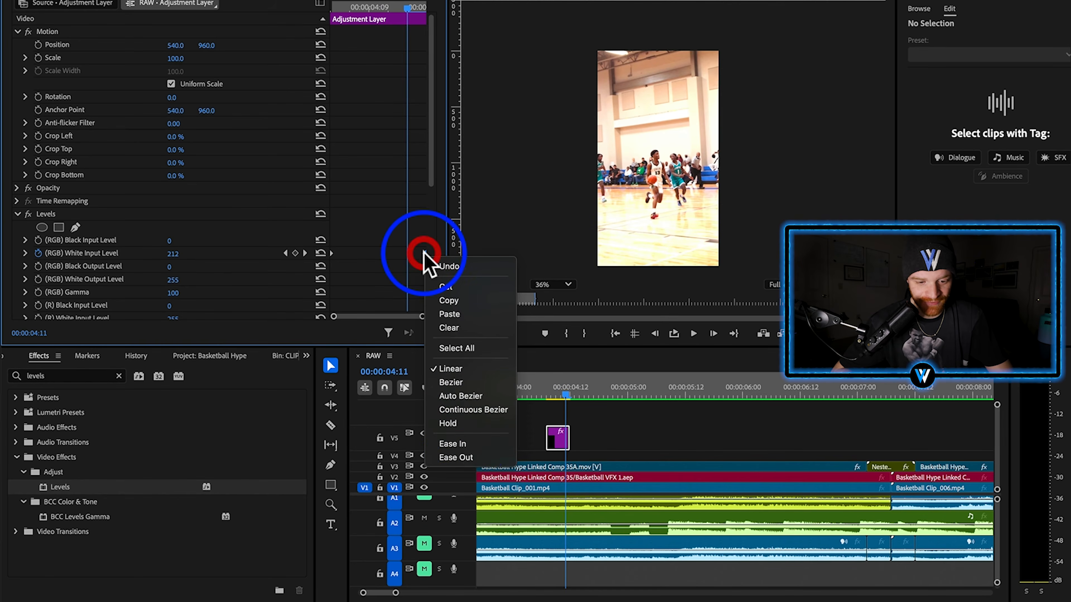
click(468, 444)
drag(406, 7, 335, 17)
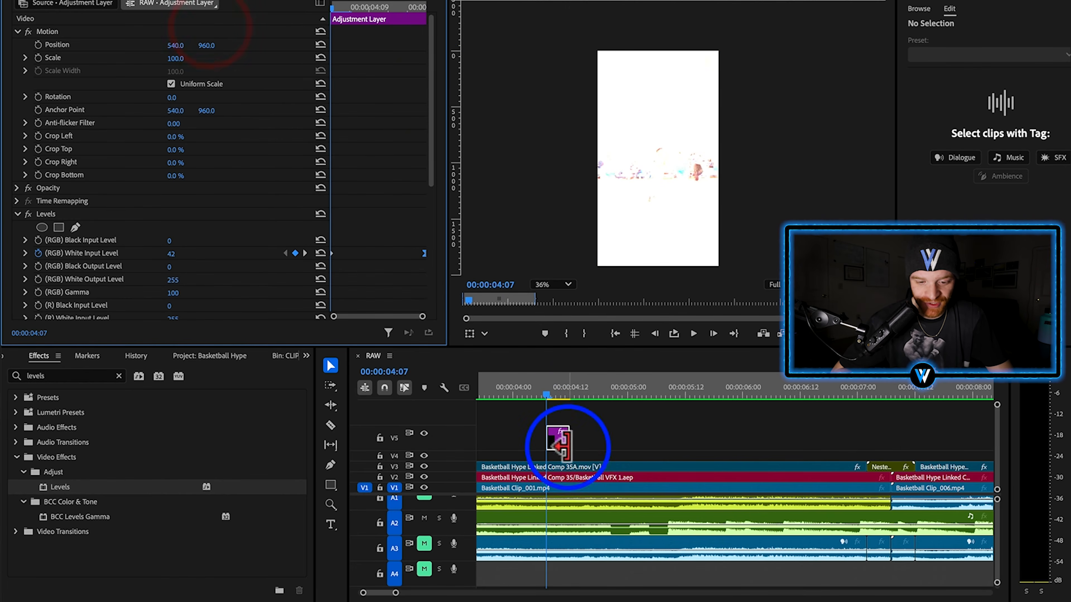
Move the flash adjustment layer to V4 at the first clip's start, 00:00:03:13, and preview the flash.
scroll(570, 451, up, 3)
click(574, 394)
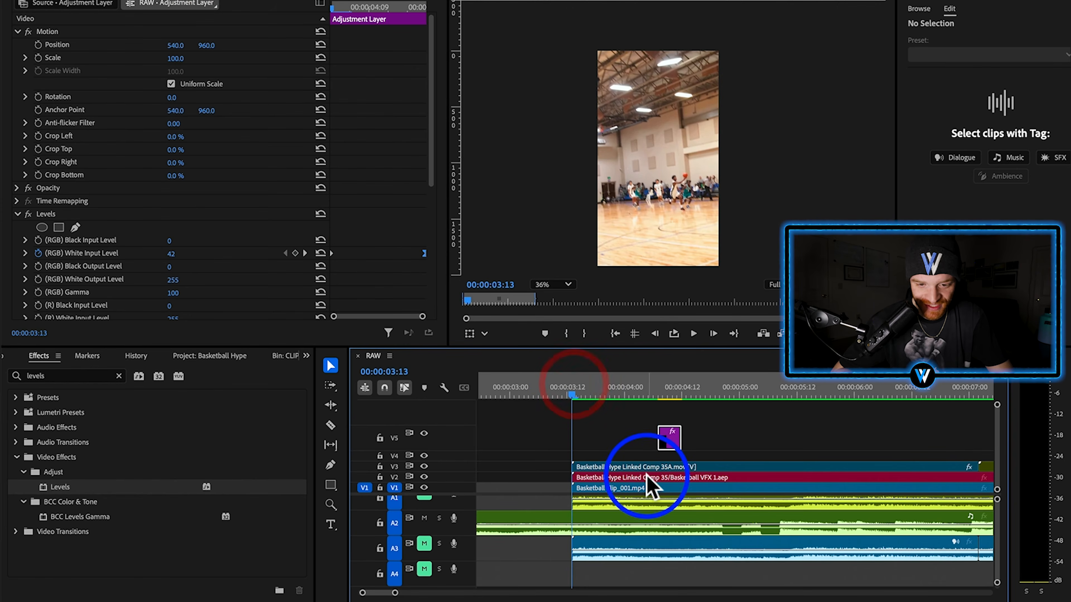
drag(670, 438, 574, 456)
click(512, 388)
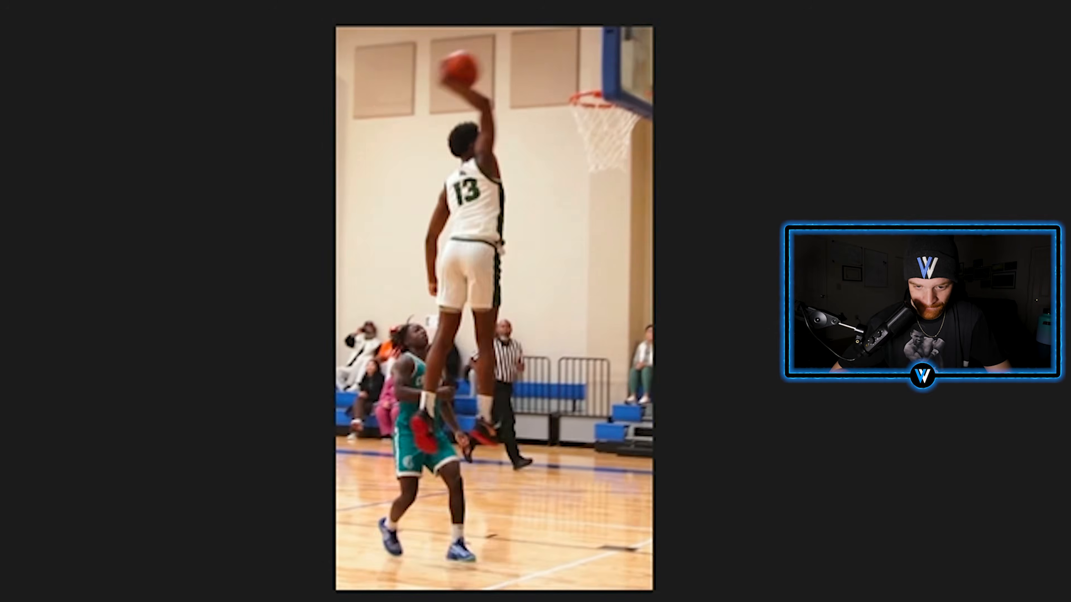
Paste a copy of the flash adjustment layer on V4 at 00:00:05:09, preview it and copy the layer again.
click(649, 402)
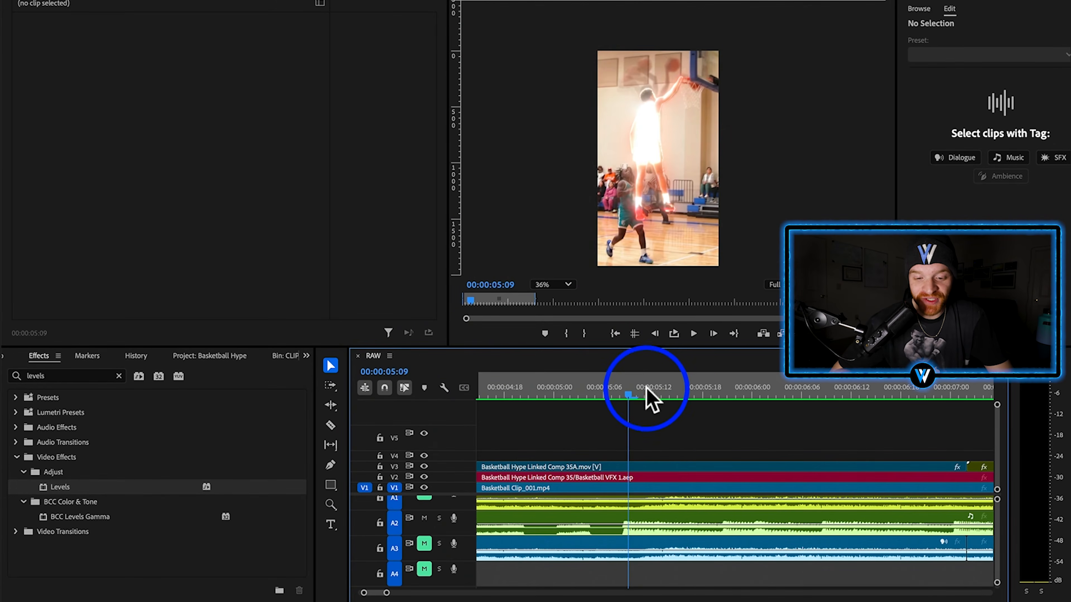
mouse_move(647, 389)
mouse_down()
mouse_move(617, 392)
mouse_move(631, 394)
mouse_up()
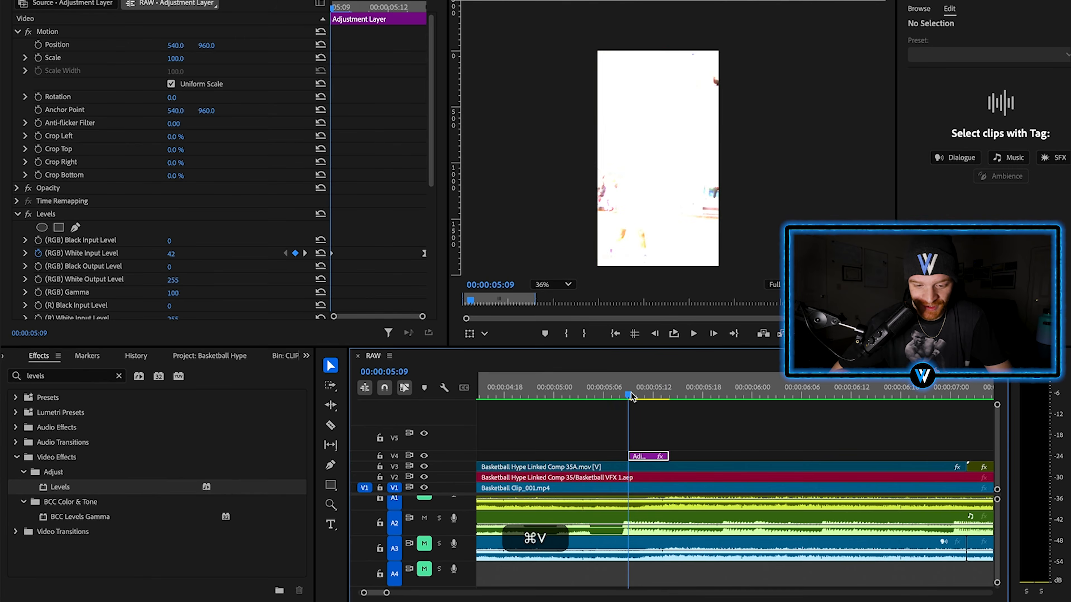
drag(629, 392, 538, 403)
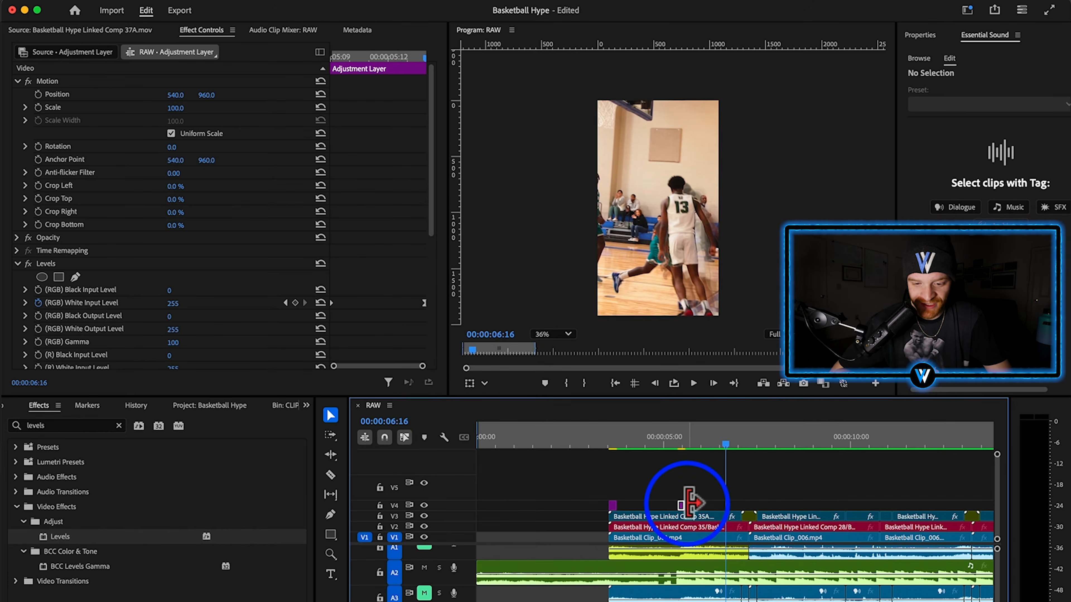
key(super+c)
scroll(765, 512, right, 3)
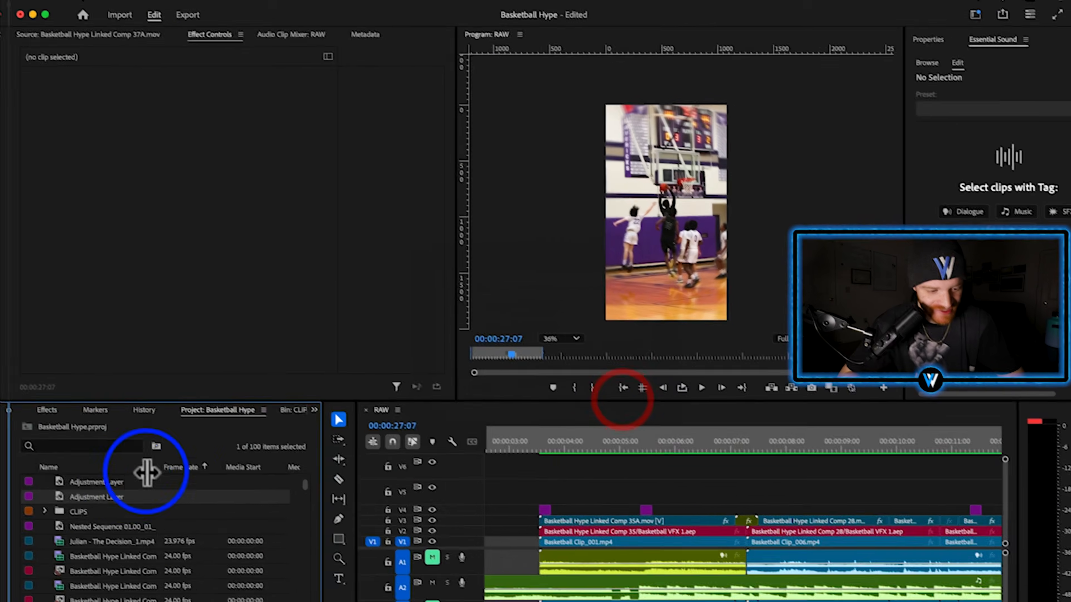
Place a blank adjustment layer on V5 at 00:00:06:06 and cut it off at 00:00:06:09, deleting the remainder.
drag(108, 492, 673, 490)
click(682, 438)
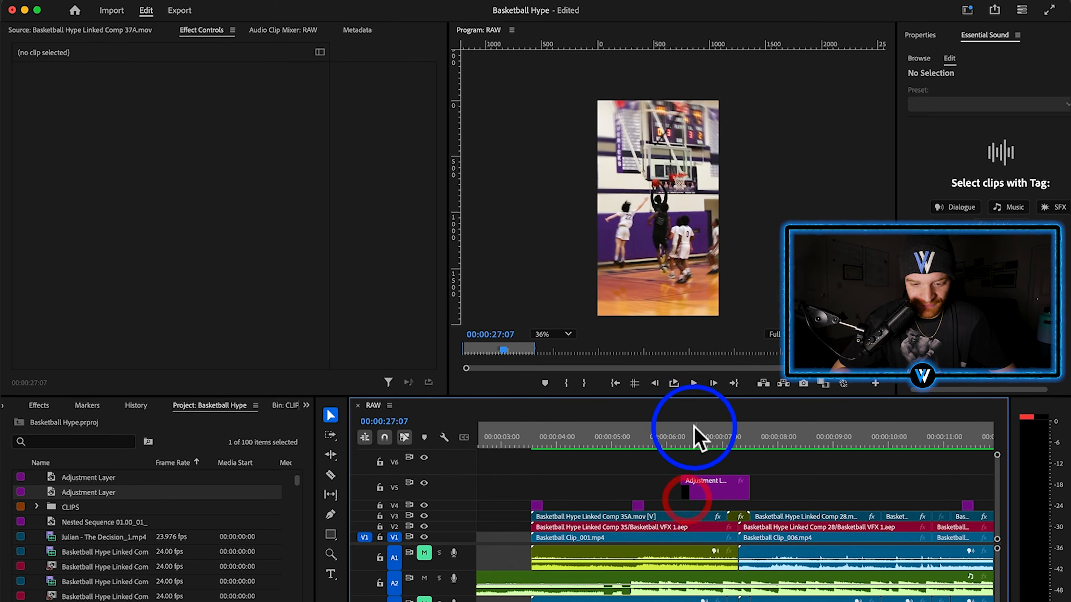
key(Right)
key(Right)
key(Right)
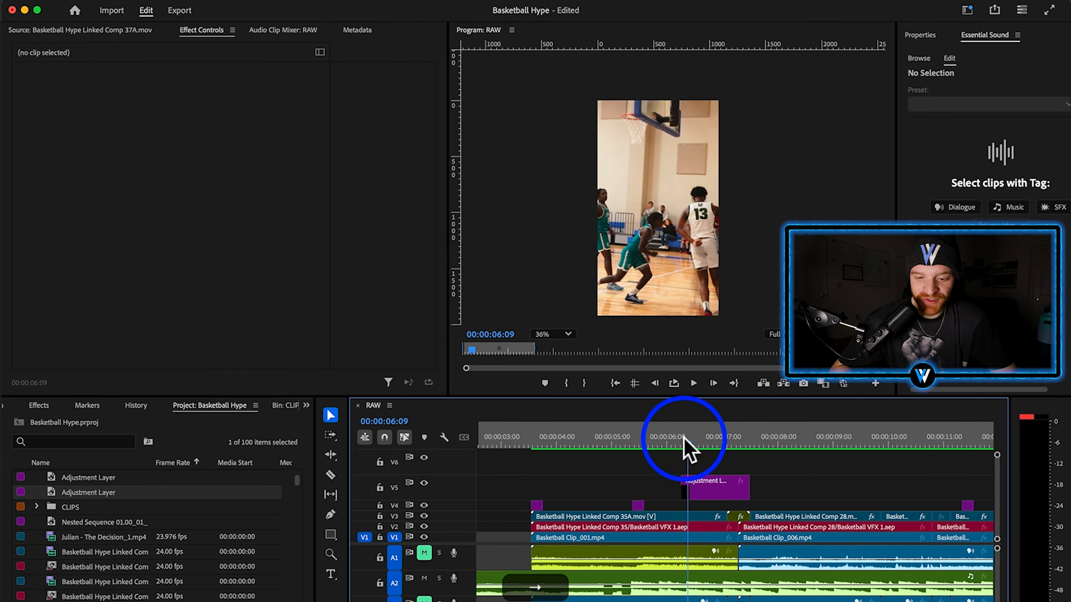
key(c)
click(691, 487)
key(v)
click(710, 482)
key(BackSpace)
Move the three-frame adjustment layer from V5 to V4 and go to its start at 00:00:06:06.
scroll(676, 485, up, 5)
click(712, 489)
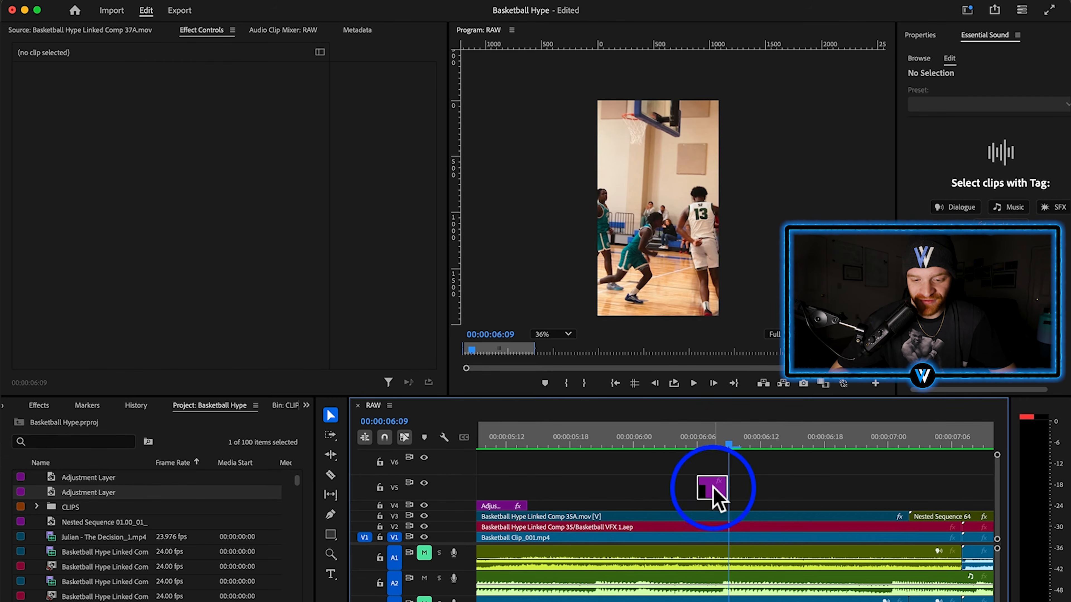
drag(712, 489, 713, 506)
click(698, 437)
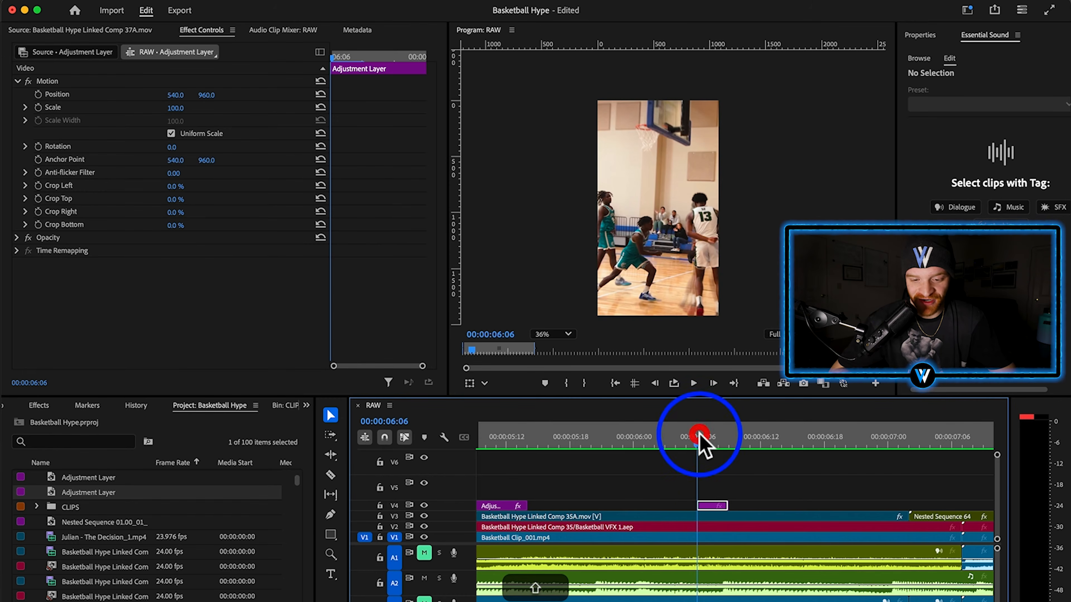
Find the Blur & Sharpen Directional Blur effect and apply it to the adjustment layer at 00:00:06:06.
click(306, 406)
click(319, 482)
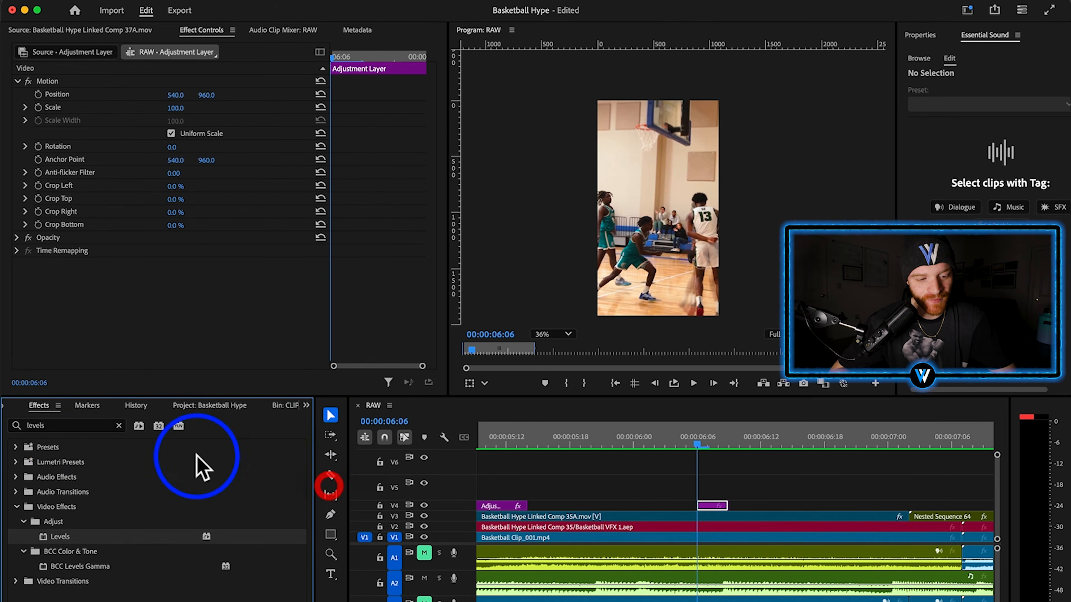
click(67, 426)
text(directional blur)
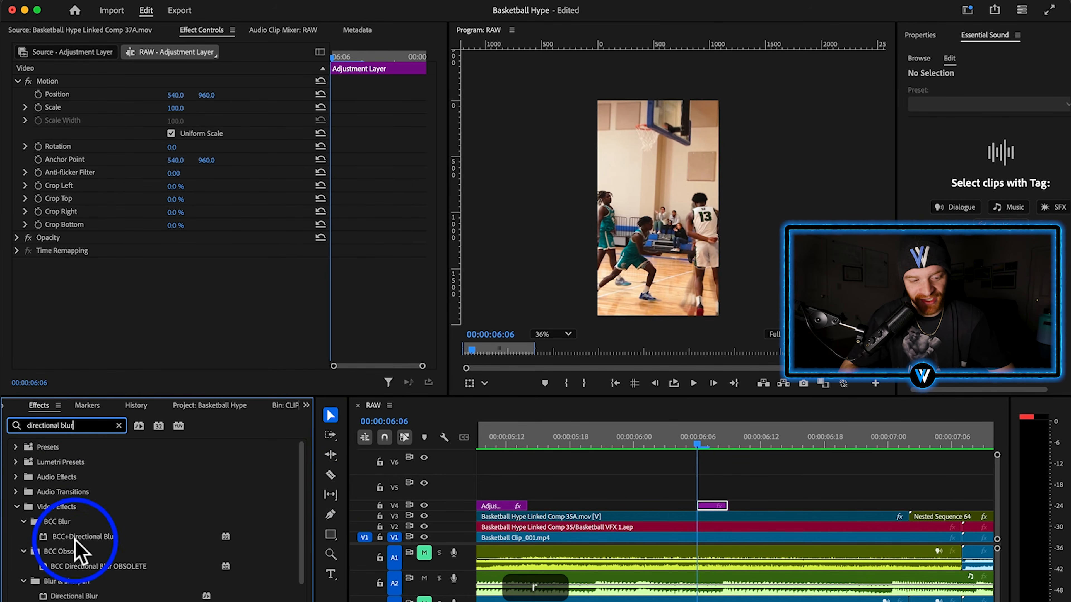
scroll(77, 552, down, 2)
click(83, 547)
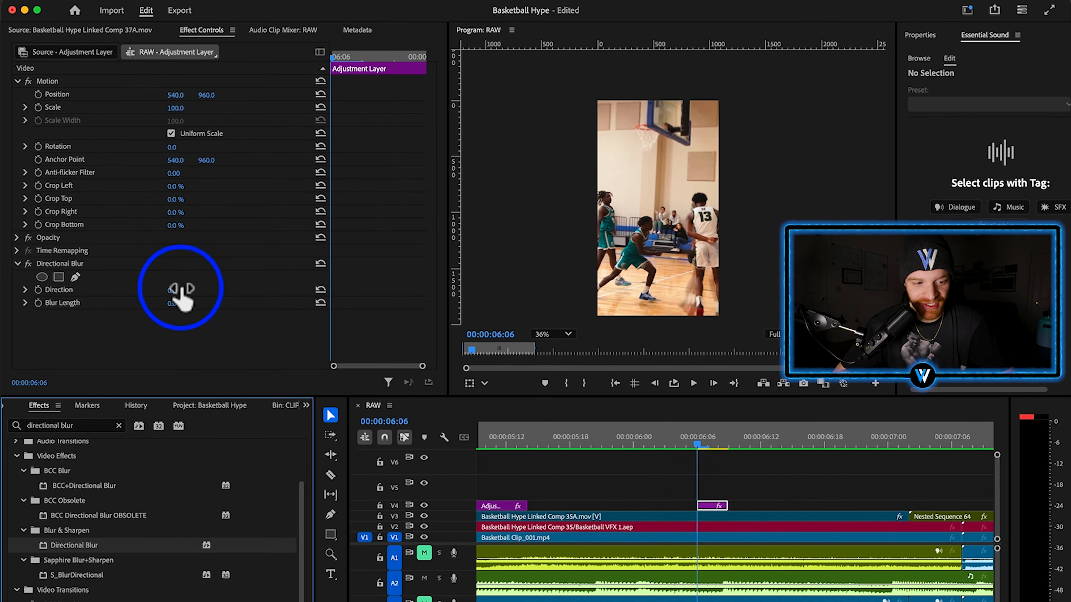
Set the Directional Blur on the adjustment layer at 00:00:06:06 to a direction of 39° and a blur length of 80.
drag(178, 304, 186, 292)
click(185, 302)
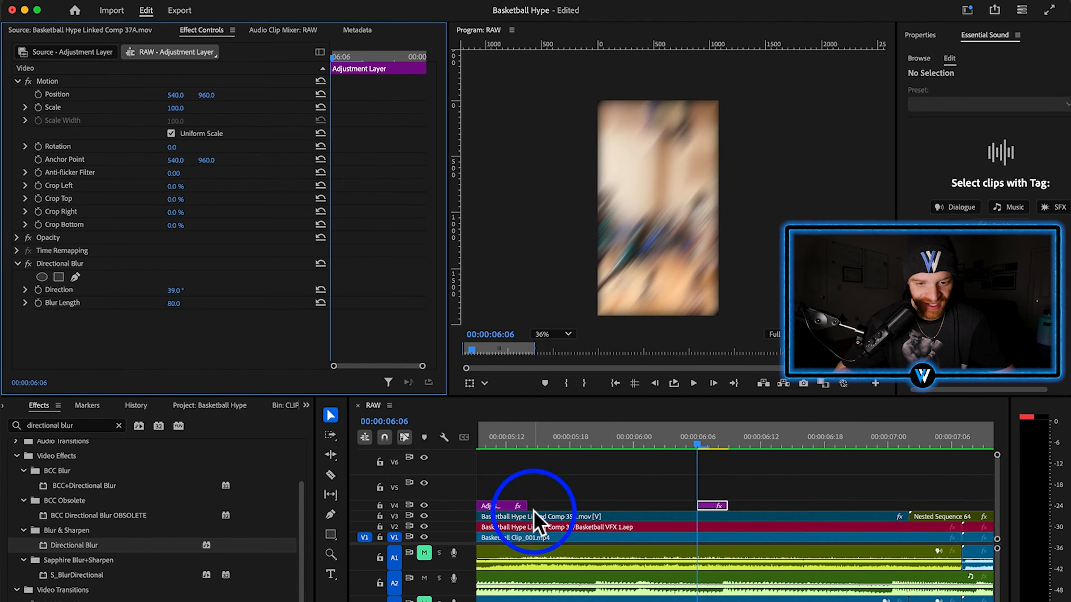
click(677, 506)
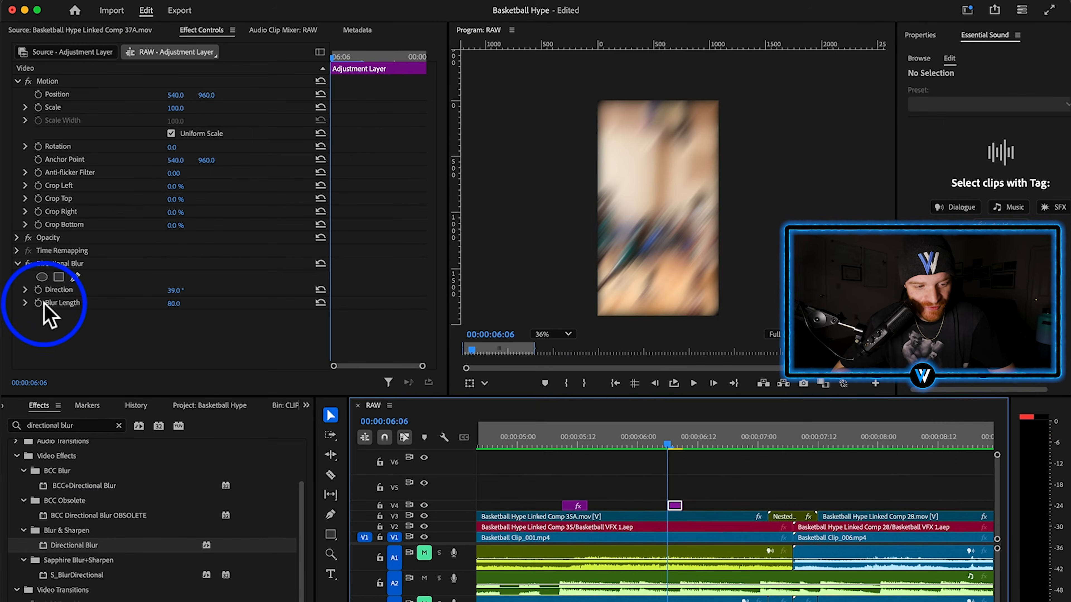
Keyframe the Blur Length from 80 at 00:00:06:06 down to 0 at 00:00:06:09.
click(39, 303)
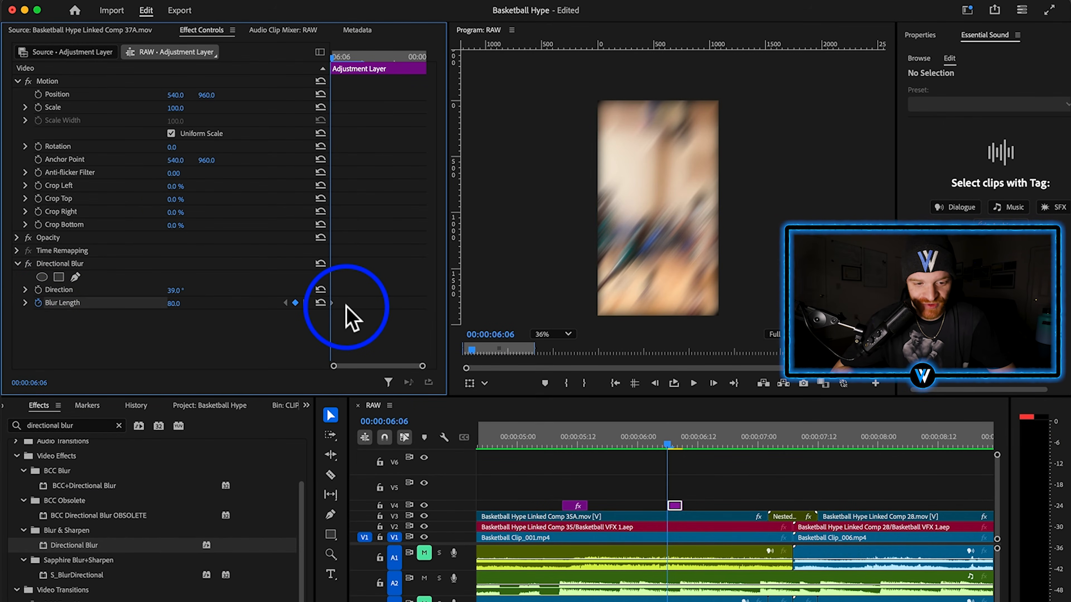
key(Right)
key(Right)
key(Right)
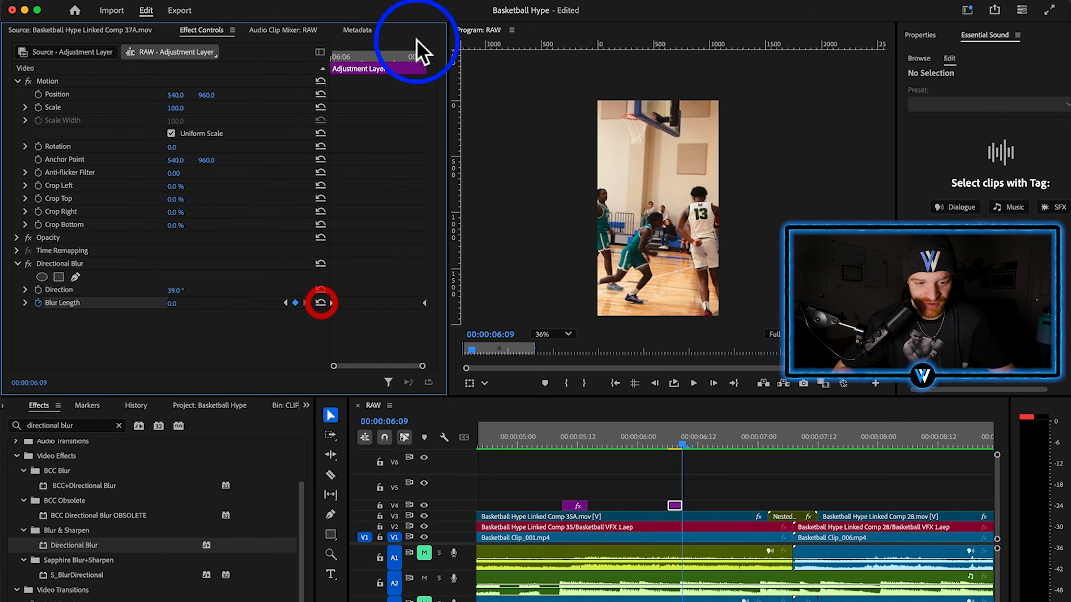
drag(417, 40, 483, 79)
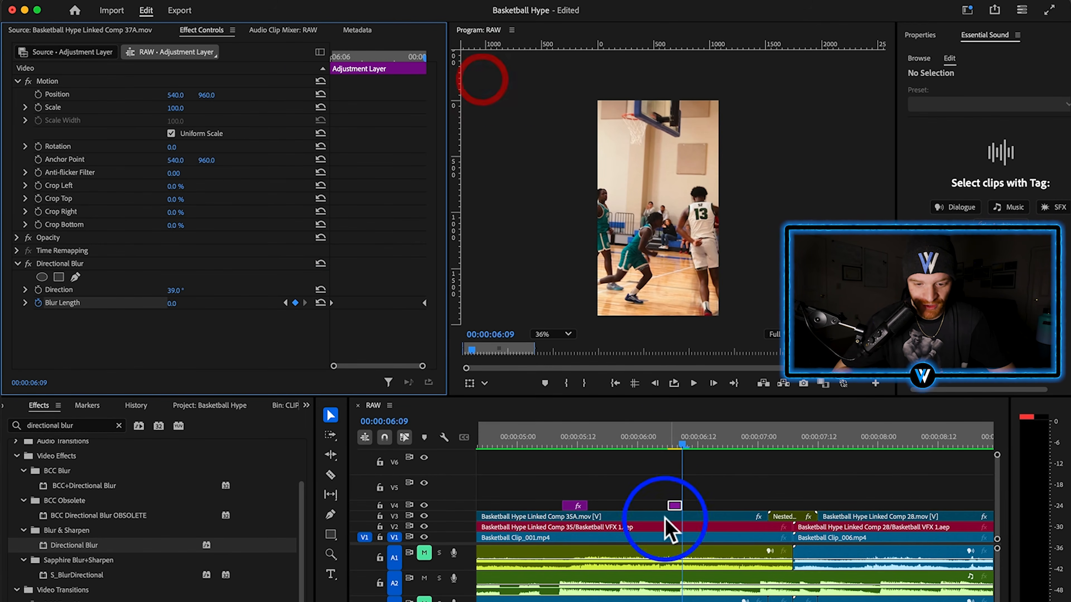
Preview the blur accent, shift its adjustment layer two frames later to start at 00:00:06:08, and save the project.
click(638, 436)
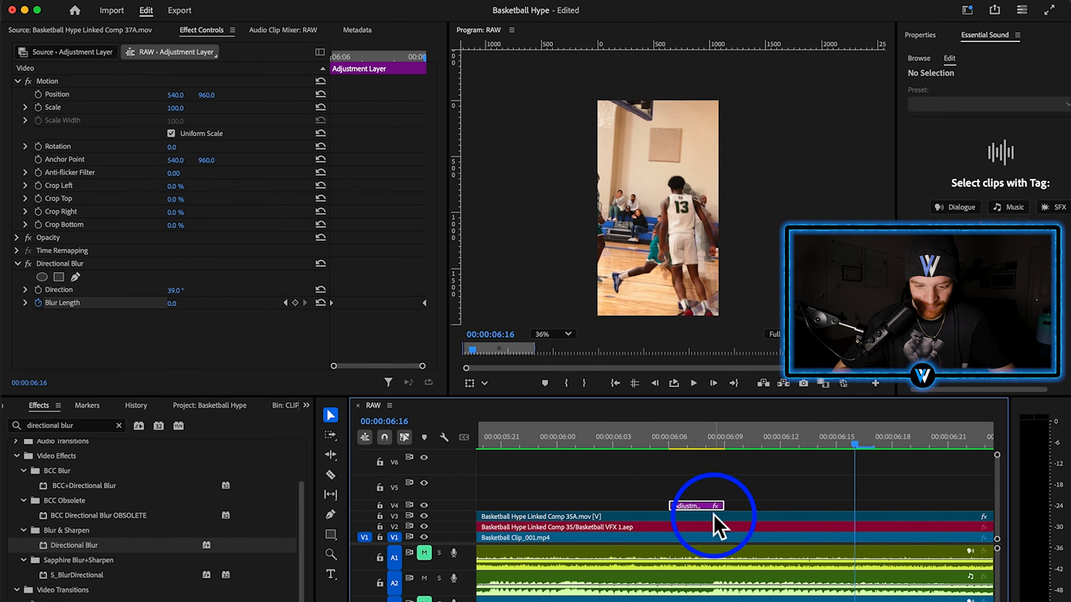
drag(713, 509, 733, 511)
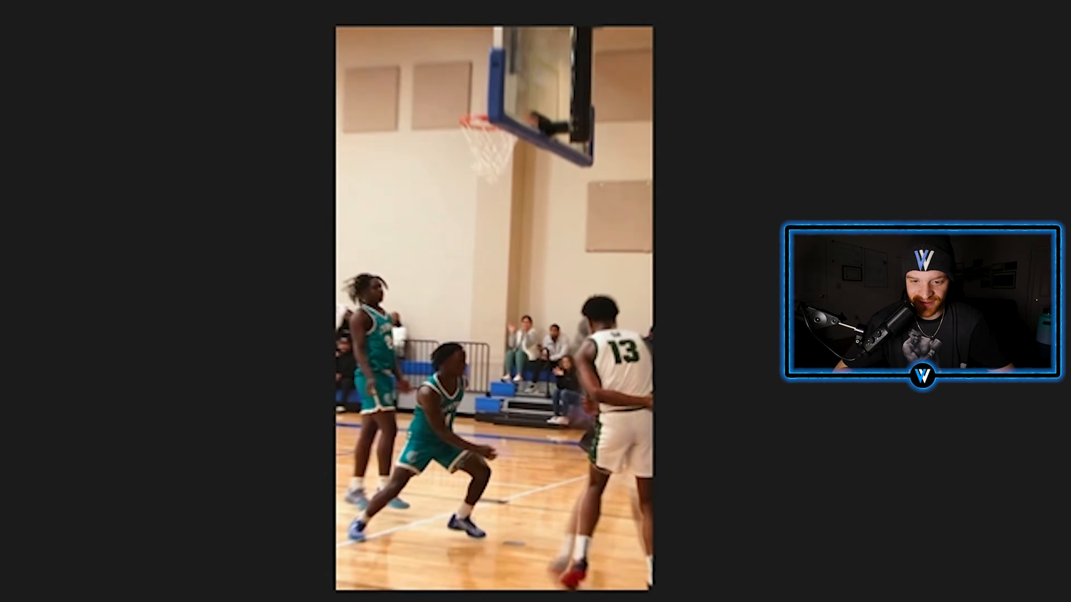
click(698, 494)
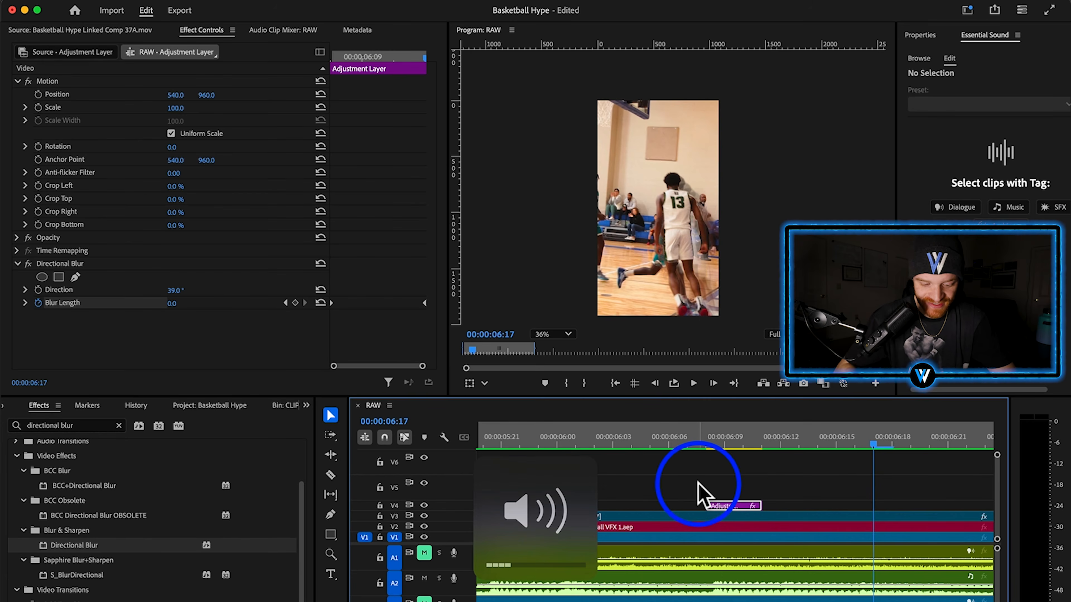
key(super+s)
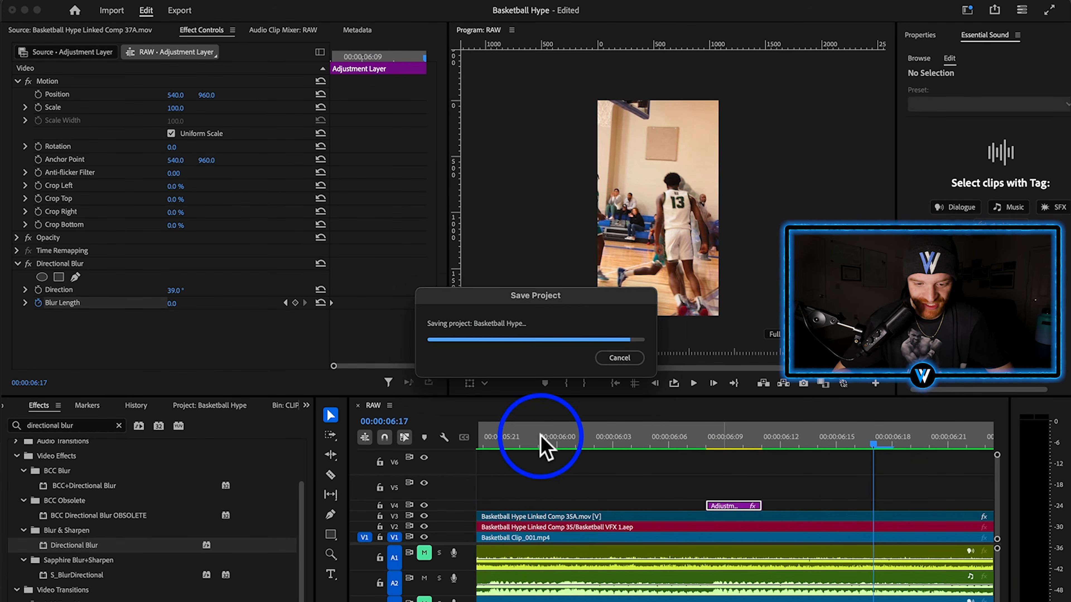
Play back the retimed directional blur accent on V4 and check its placement against the neighbouring clips.
click(522, 437)
key(space)
key(space)
key(minus)
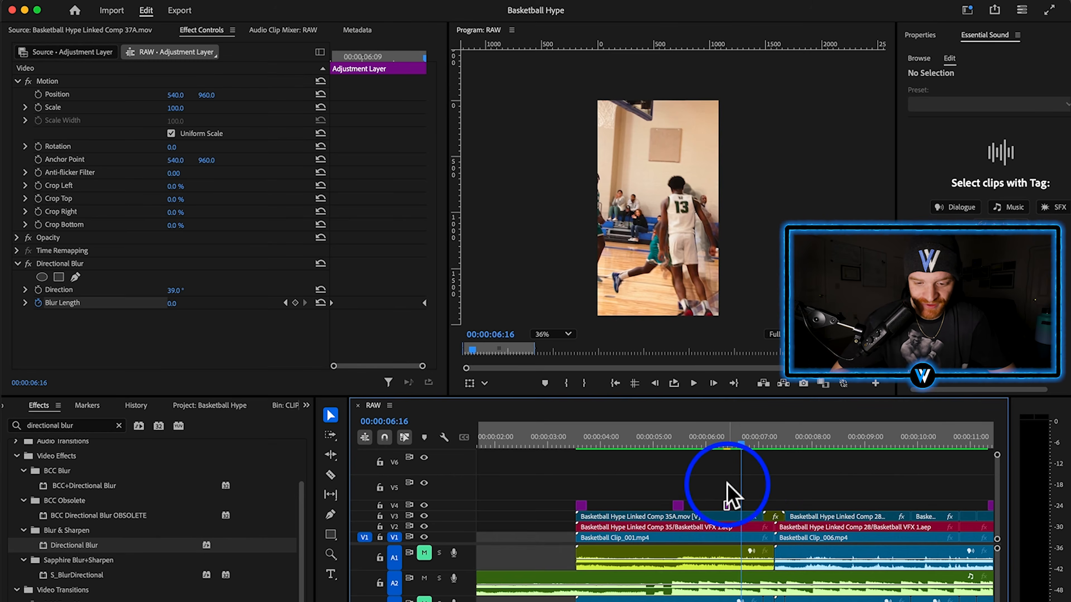
scroll(675, 485, right, 3)
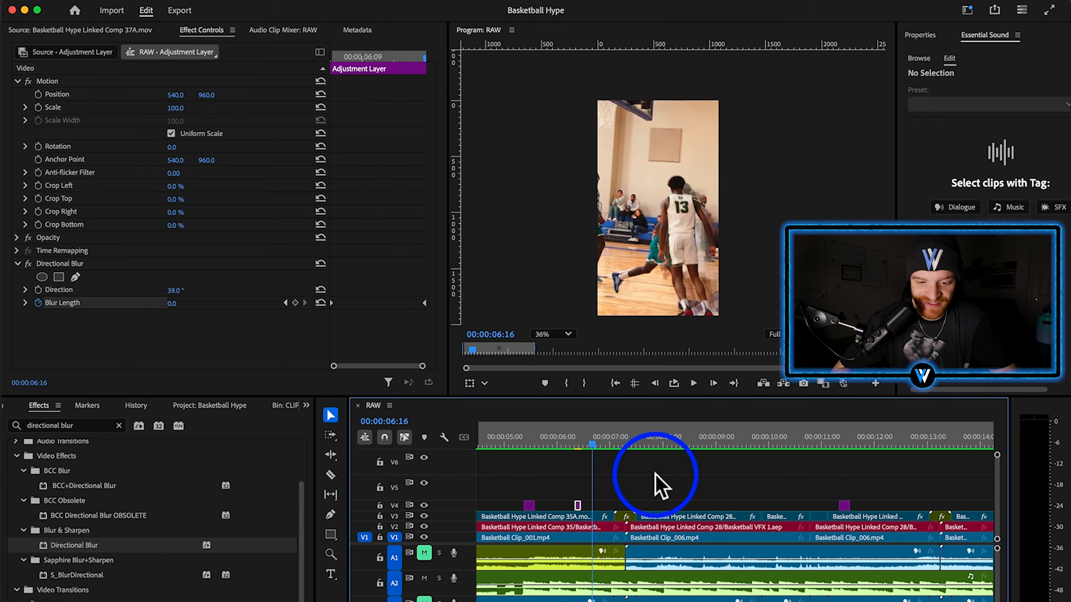
click(572, 439)
click(578, 504)
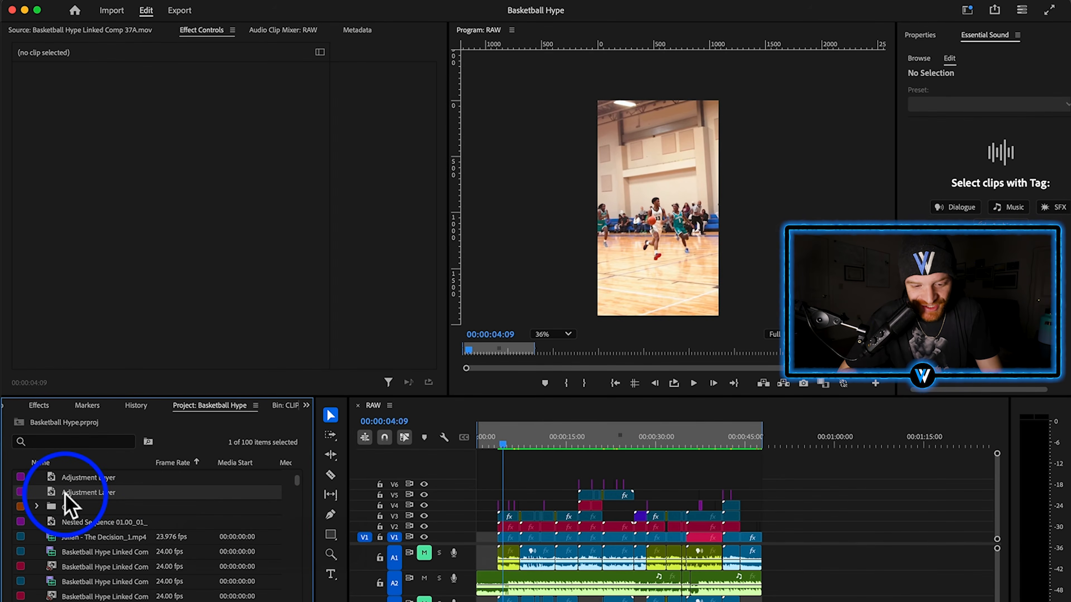
Place an adjustment layer on V7 across the entire edit and apply Lumetri Color to it.
drag(66, 495, 763, 476)
click(641, 466)
click(566, 441)
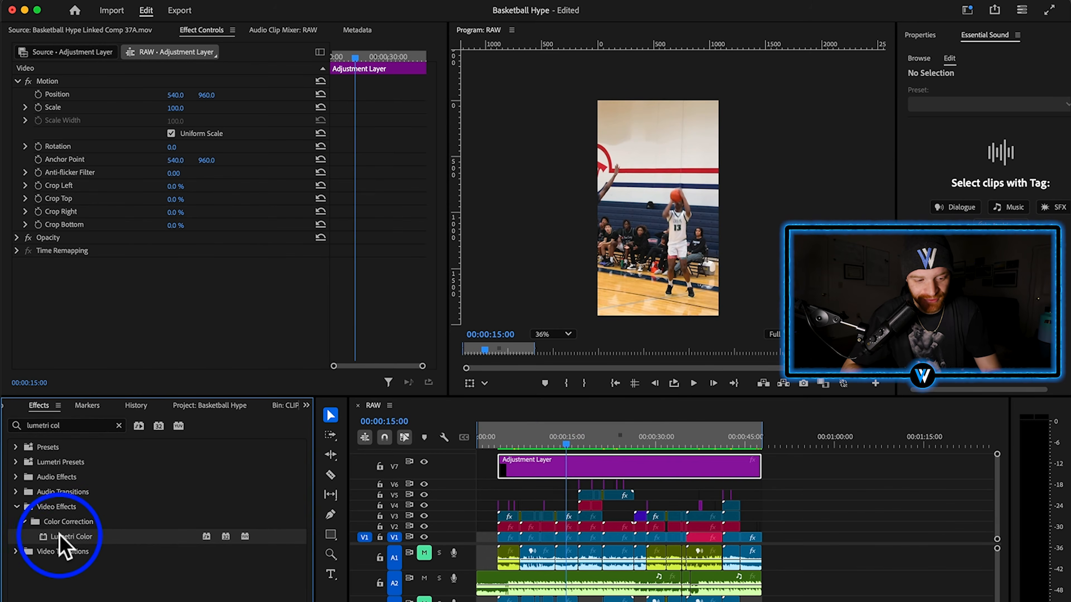
drag(59, 535, 589, 462)
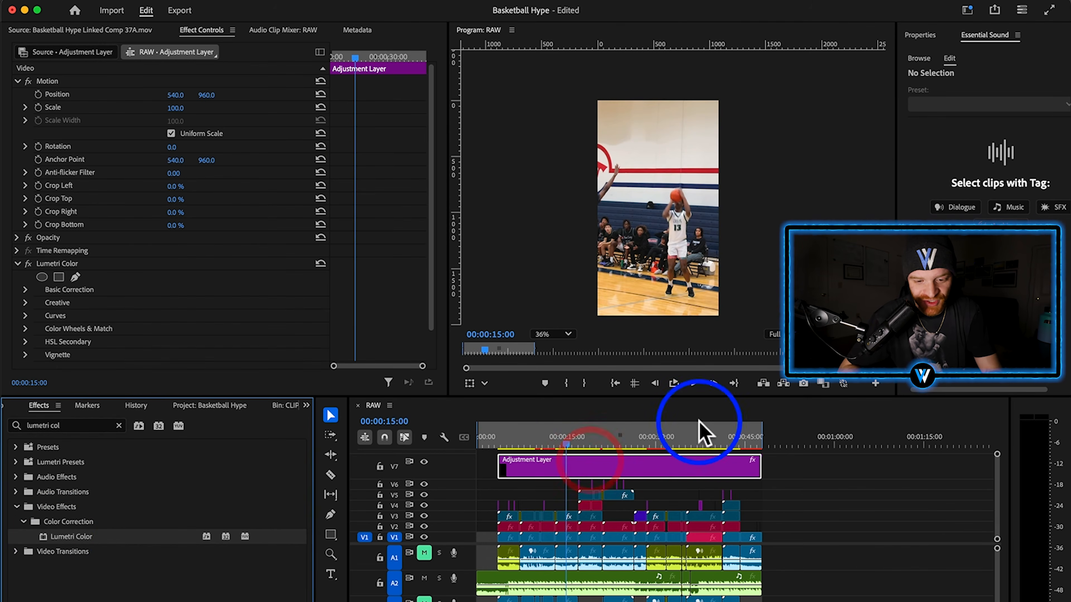
Choose the SL CLEAN KODAK B SOFT look in Lumetri's Creative section and compare the grade on and off at 00:00:18:00.
click(676, 441)
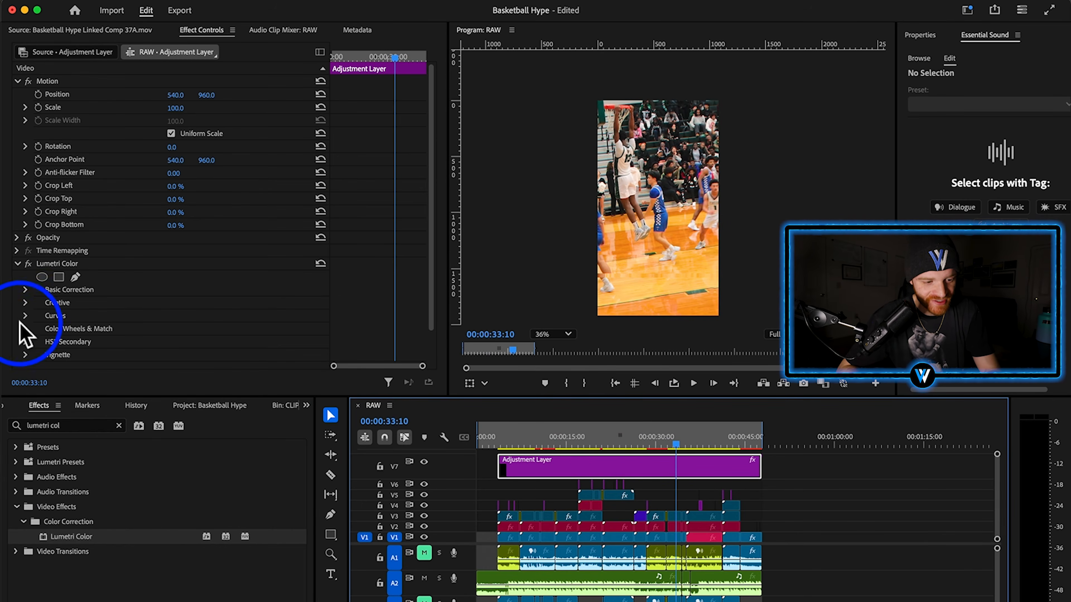
click(25, 302)
scroll(63, 308, down, 3)
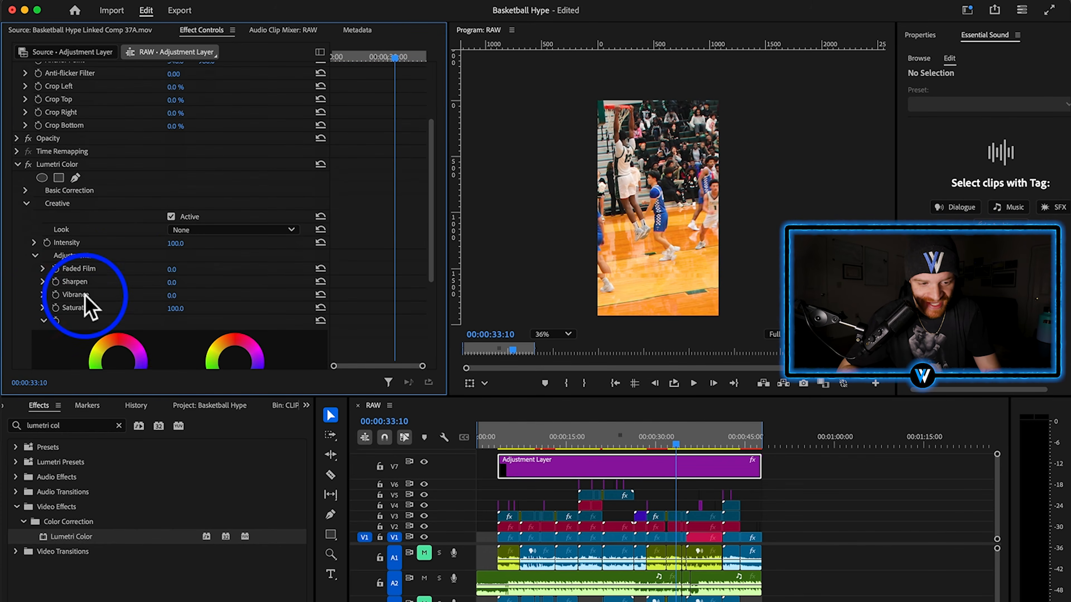
click(215, 229)
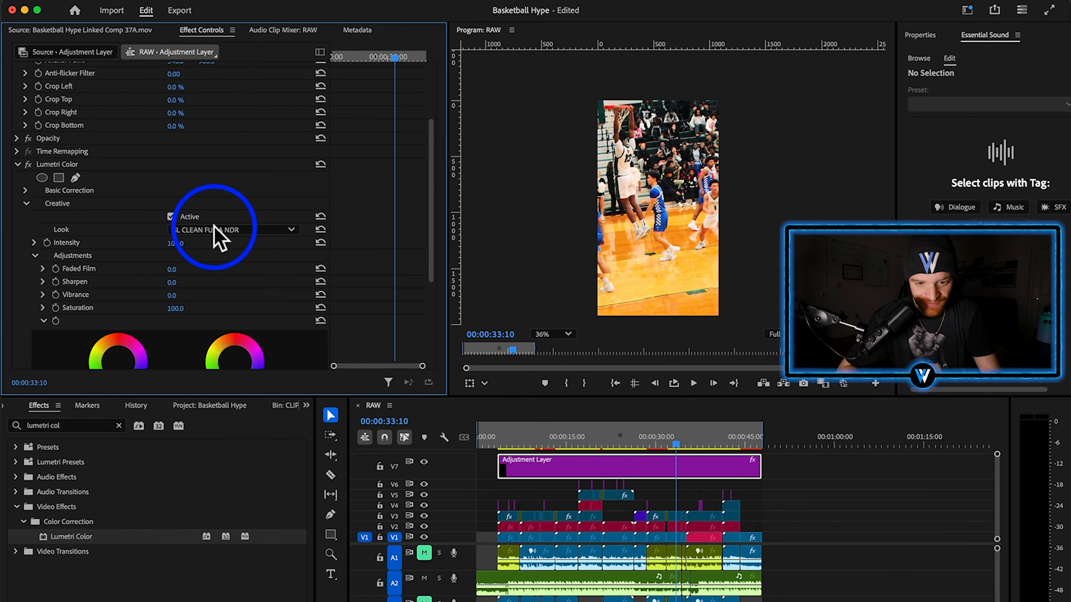
click(612, 443)
click(172, 216)
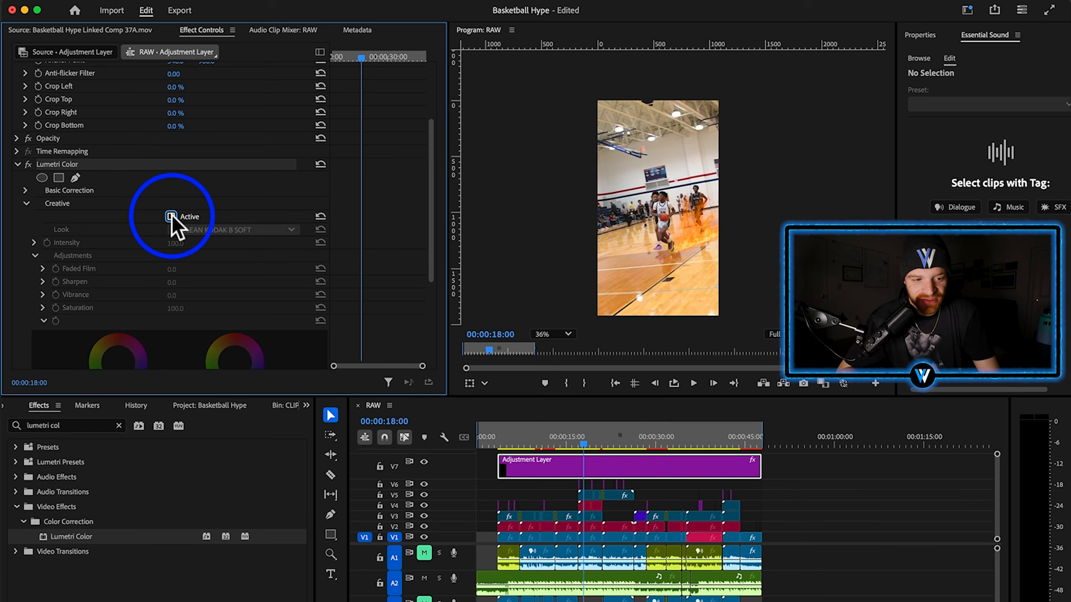
click(172, 217)
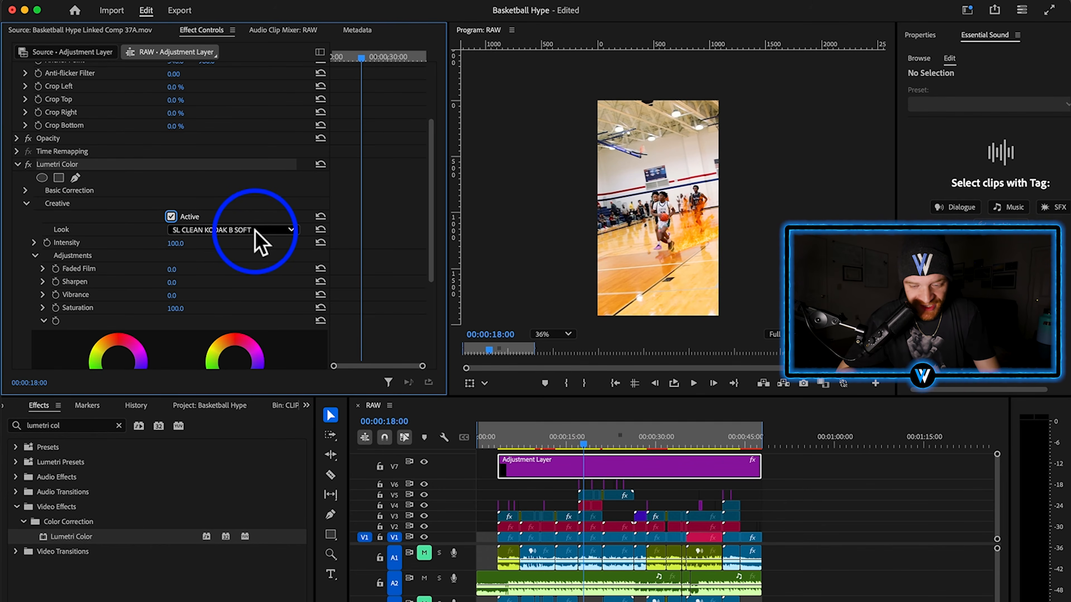
scroll(645, 187, up, 6)
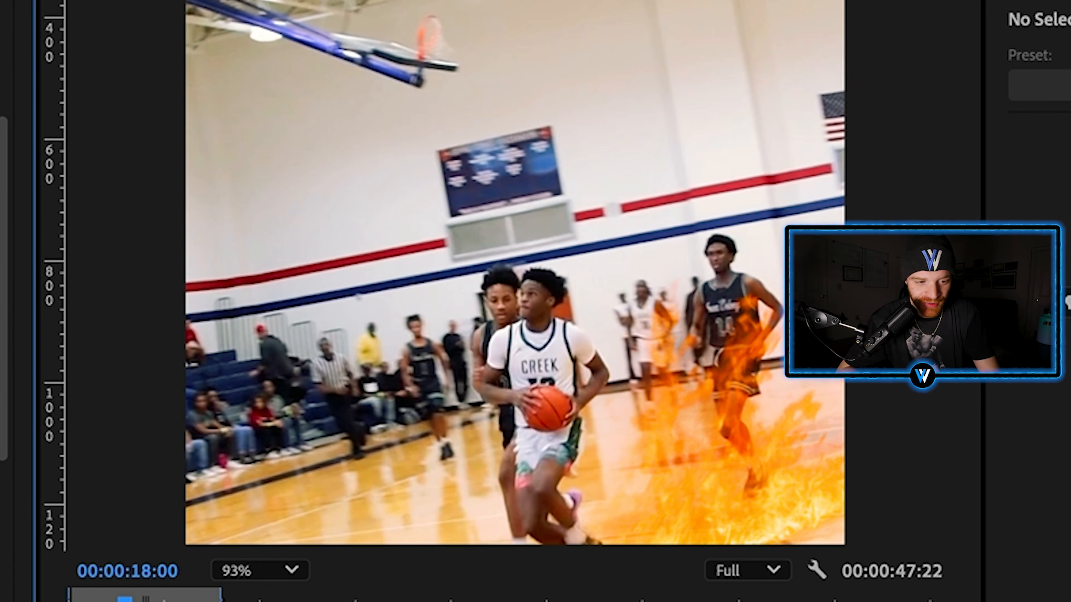
Add a subtle vignette to the grade by adjusting the Lumetri Vignette amount.
scroll(527, 261, down, 3)
click(26, 324)
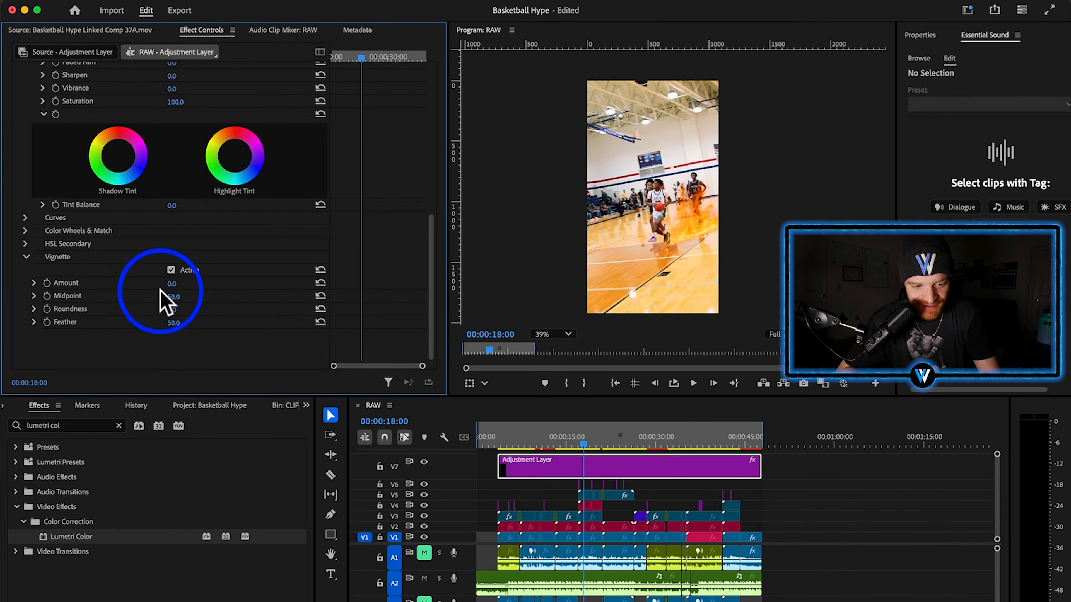
drag(173, 283, 168, 284)
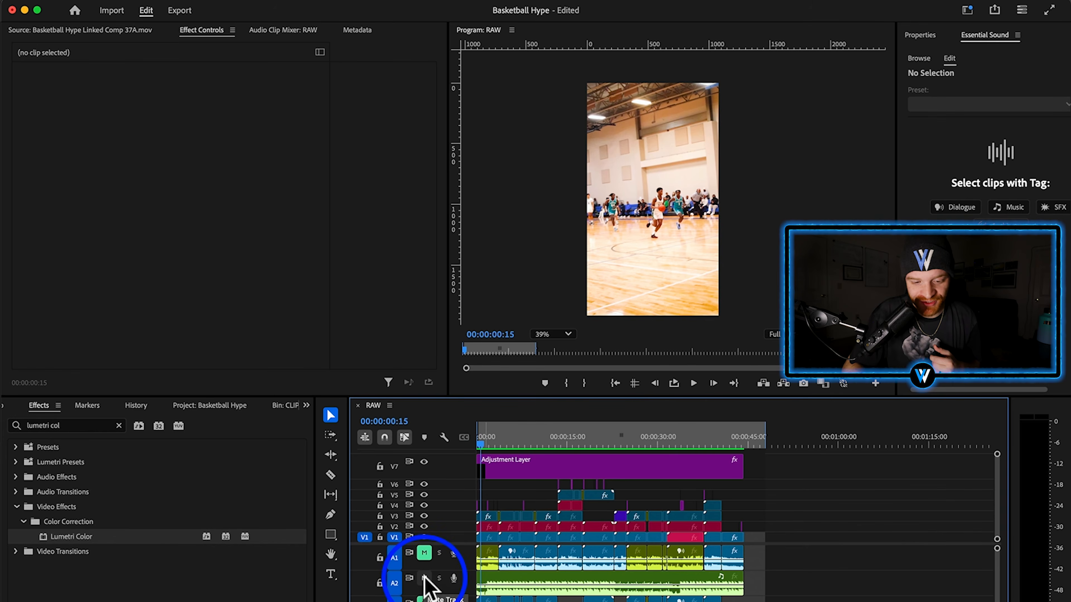
Mute the A2 music track, unmute the A1 clip audio, and play the edit from the beginning.
scroll(489, 588, down, 1)
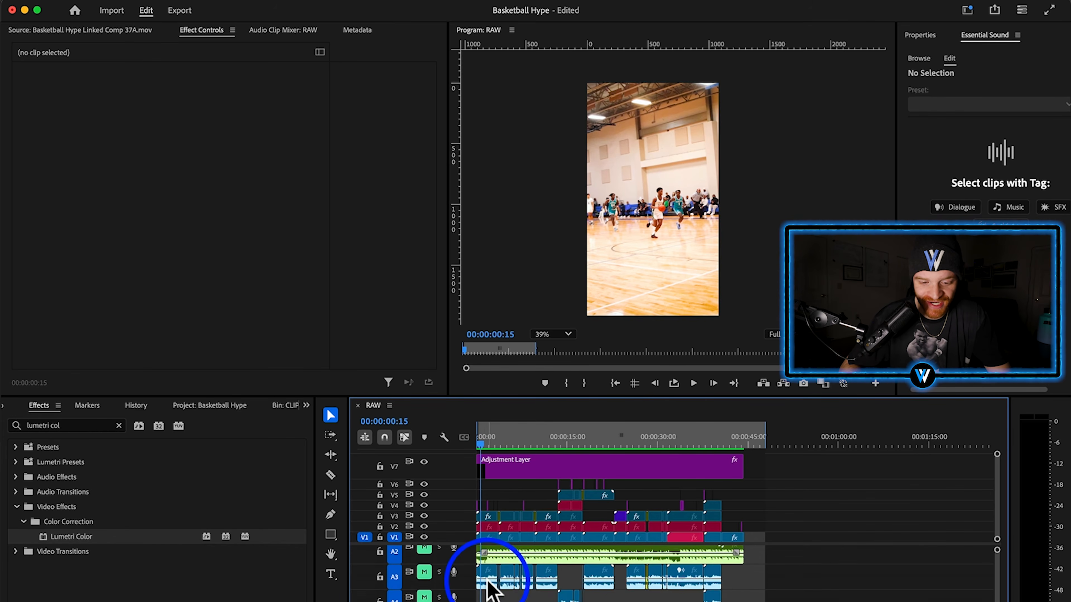
scroll(426, 566, up, 1)
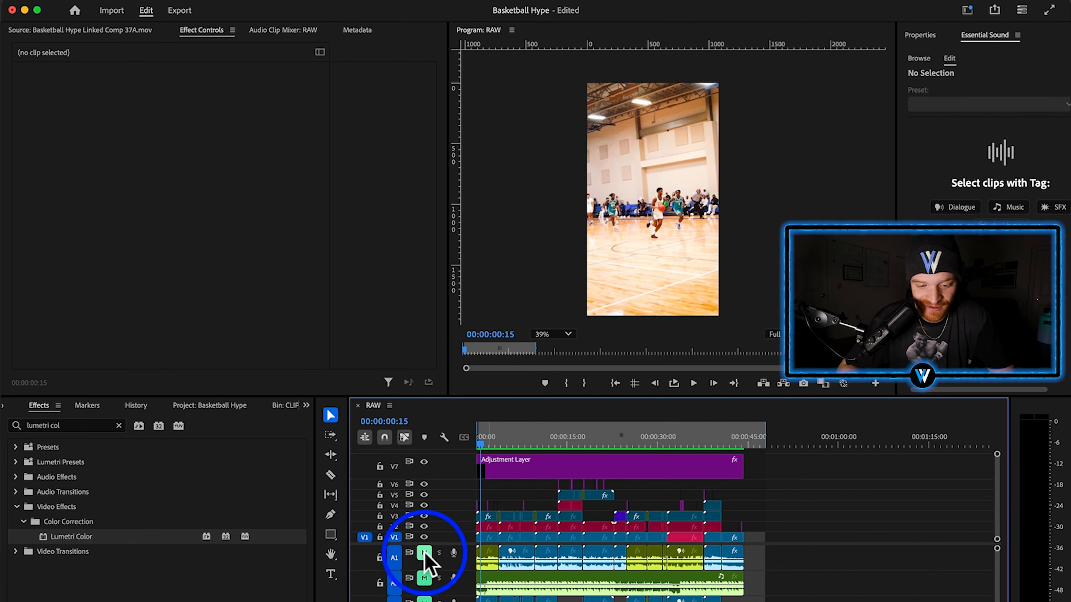
drag(492, 444, 425, 447)
key(=)
key(=)
key(=)
key(=)
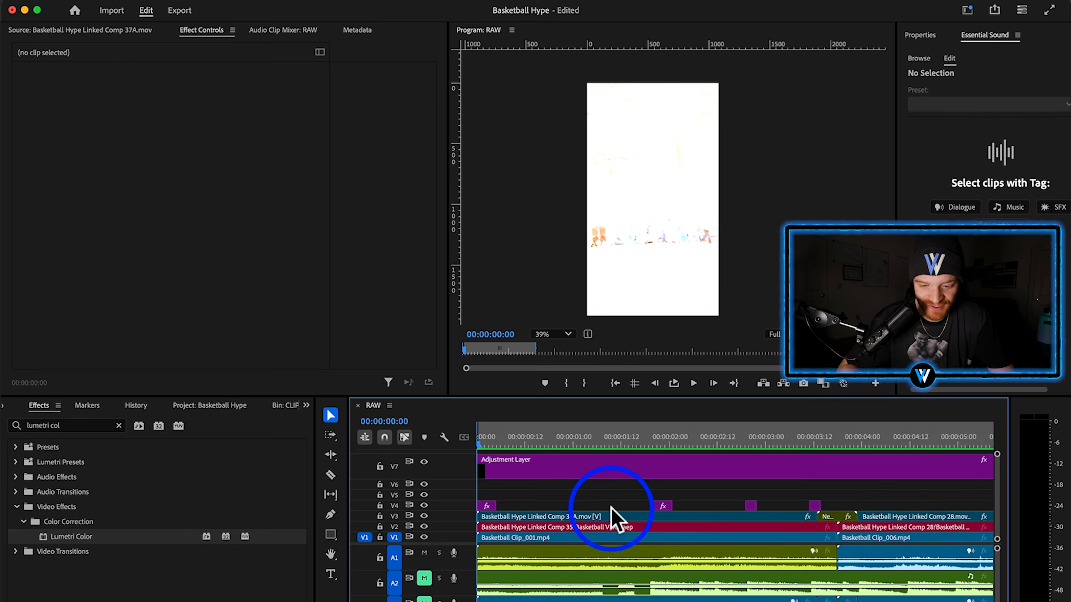
key(-)
key(-)
key(XF86AudioLowerVolume)
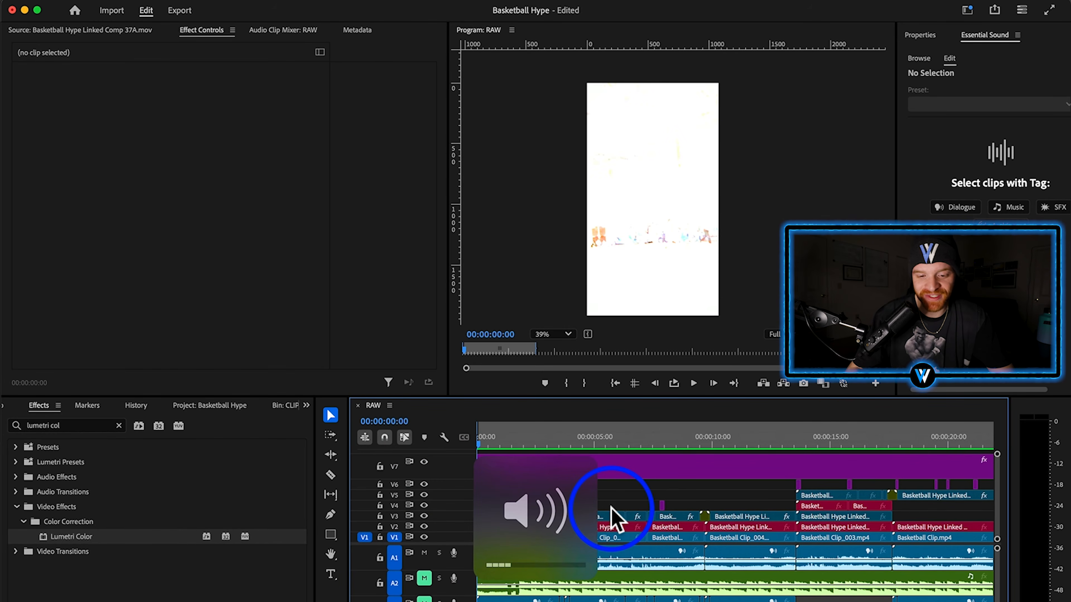
key(space)
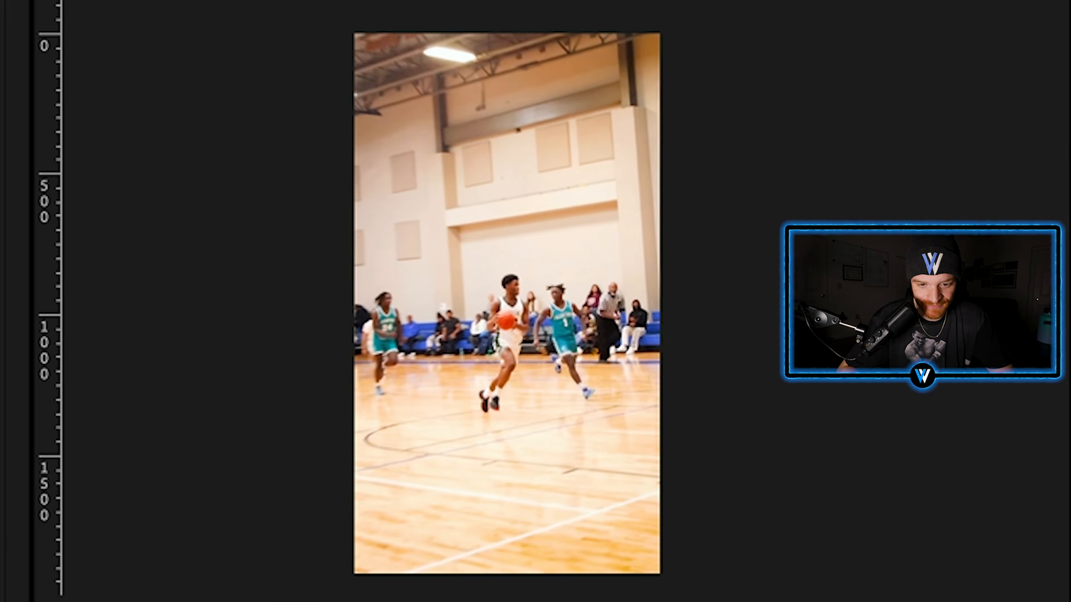
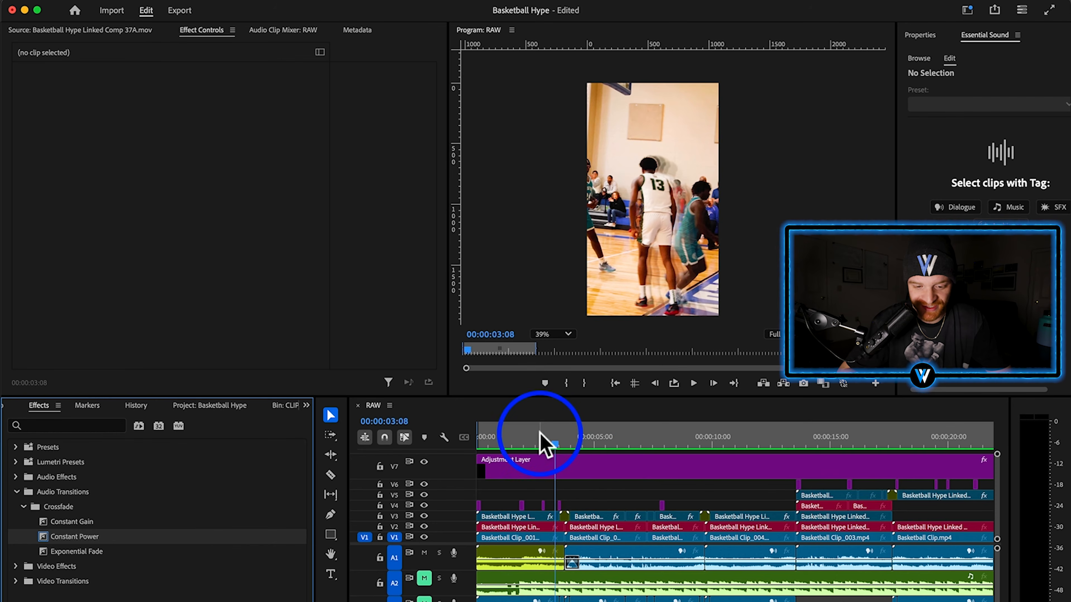
Play the clip audio from 00:00:02:12 and inspect the Constant Power crossfades along A1.
drag(545, 444, 535, 445)
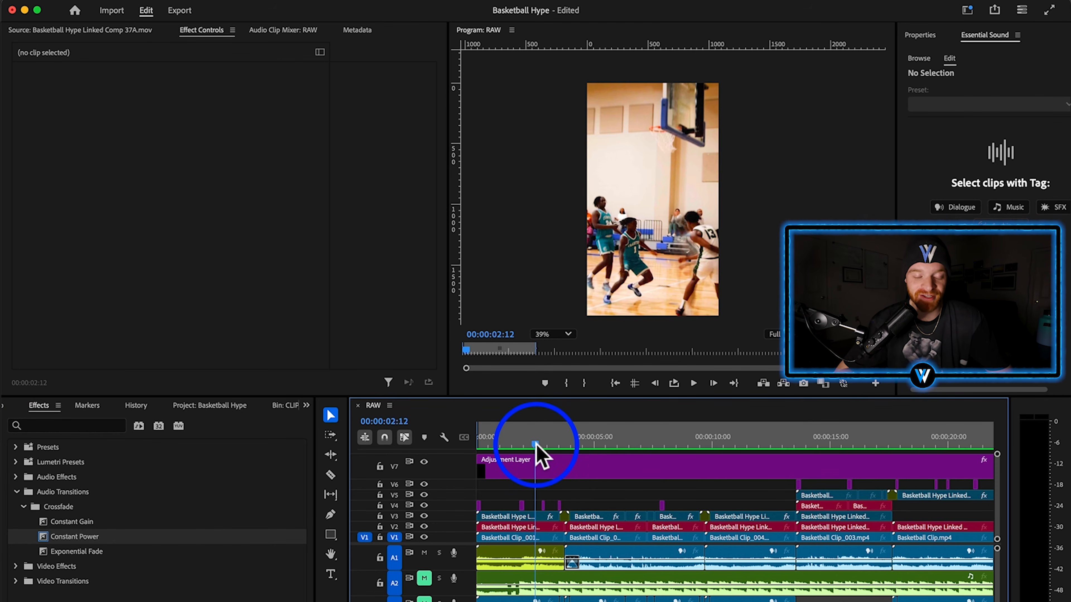
key(space)
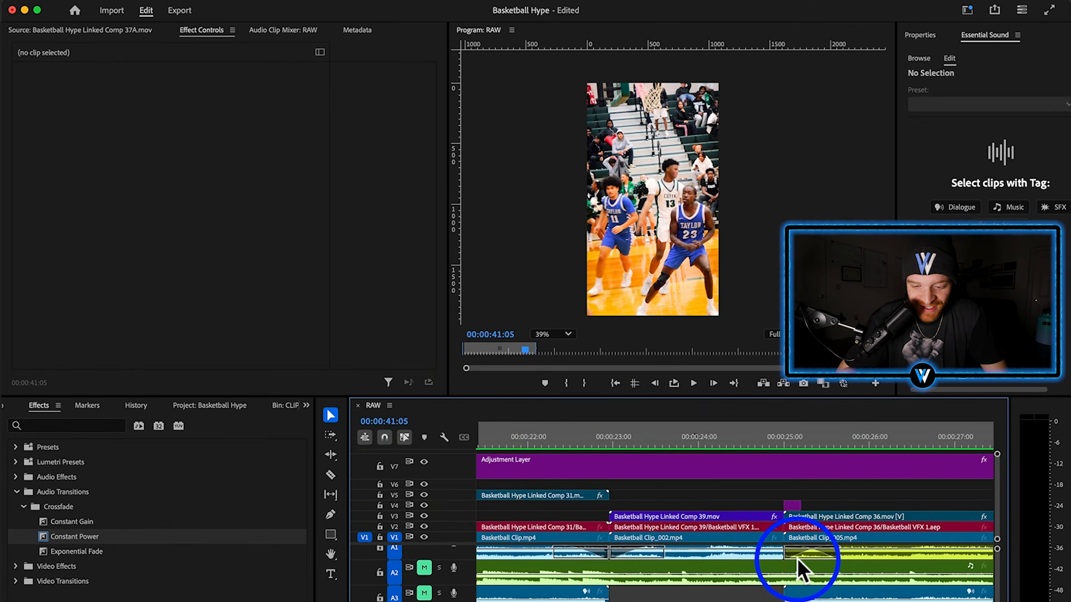
scroll(798, 562, down, 10)
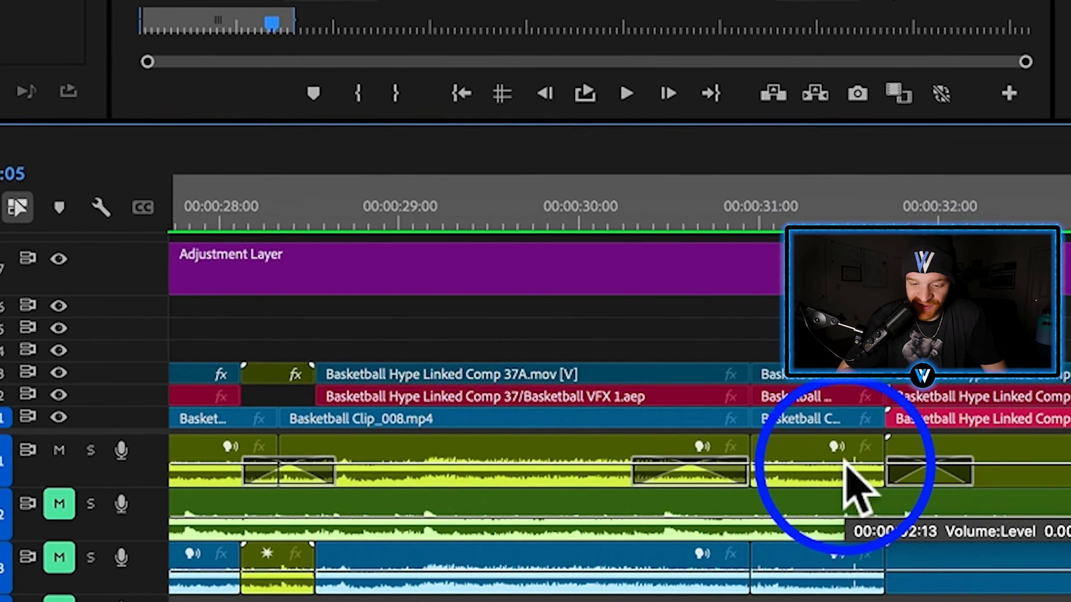
scroll(844, 460, down, 5)
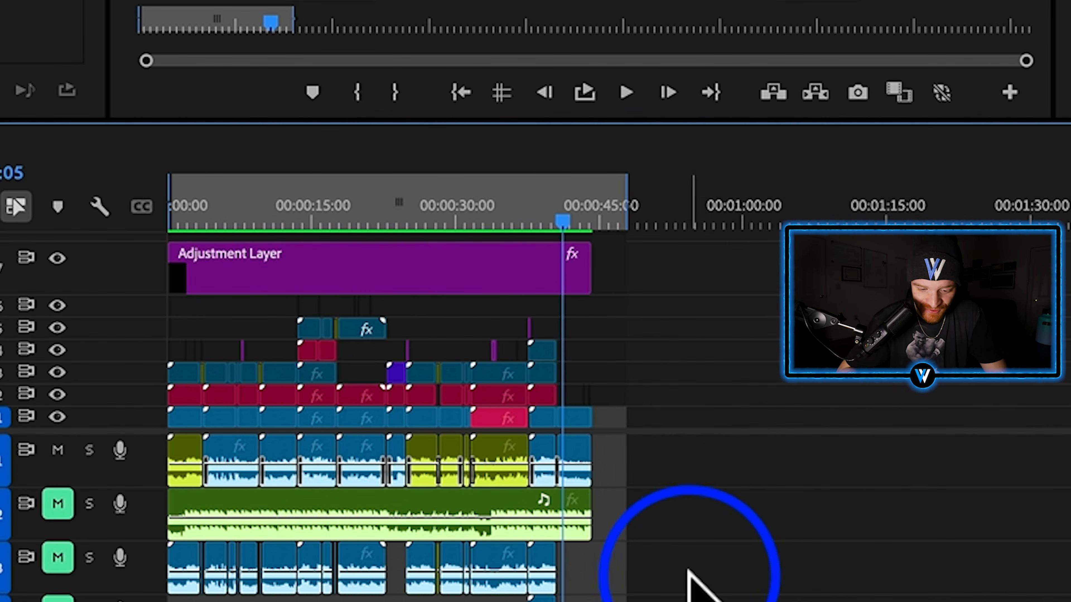
Unlink the extra audio clips on A3 and the tracks below from their video and delete those audio clips.
drag(700, 572, 75, 601)
scroll(310, 576, up, 5)
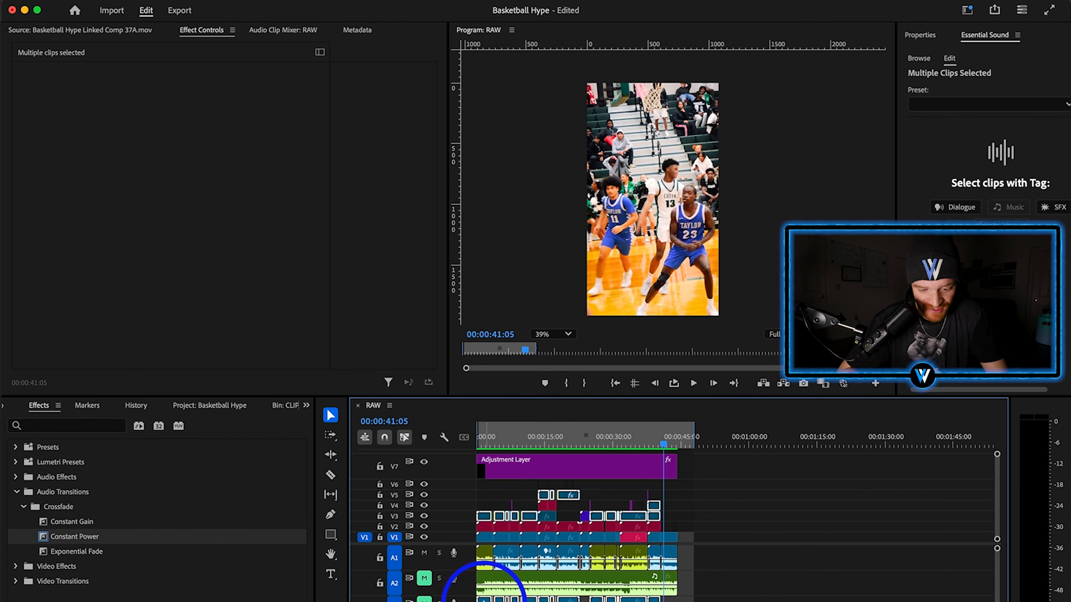
right_click(484, 601)
click(536, 535)
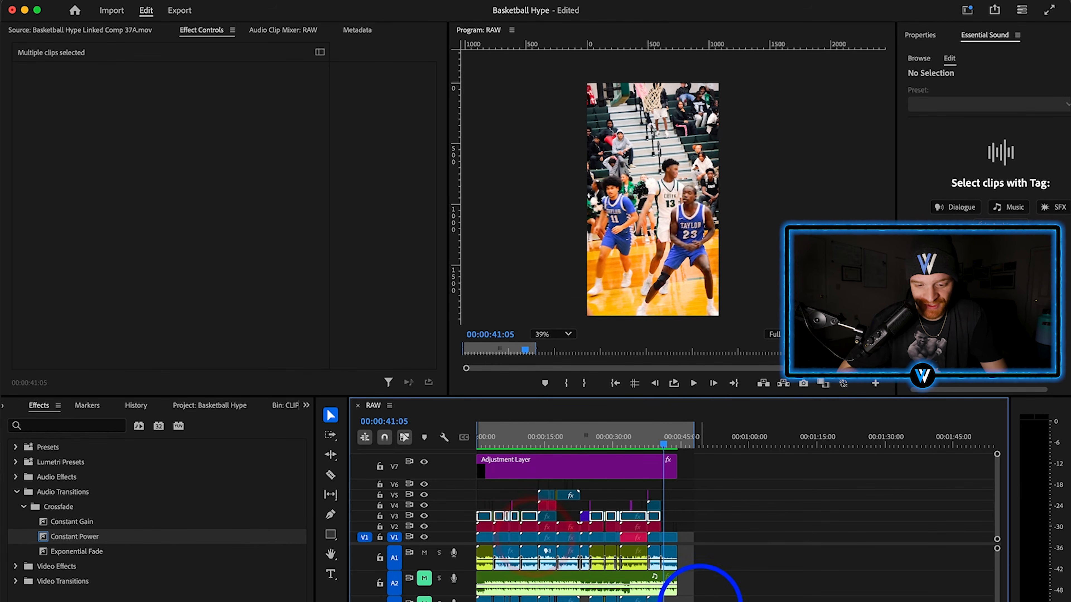
drag(701, 601, 470, 601)
key(BackSpace)
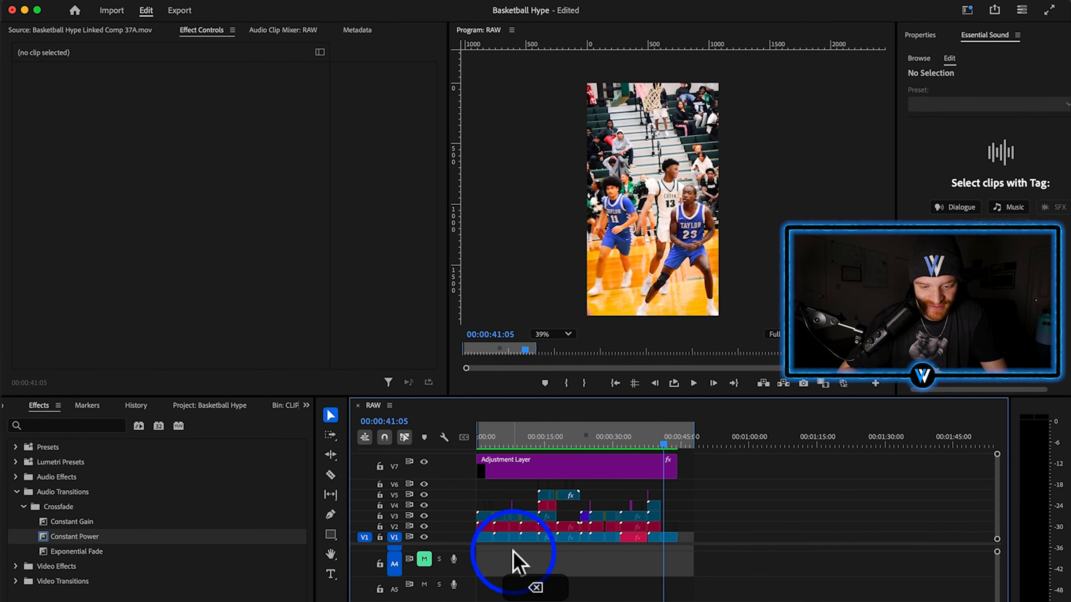
Switch to the Audio workspace and lower the Audio 1 track to -5 dB in the Audio Track Mixer.
scroll(513, 553, up, 5)
scroll(511, 575, up, 5)
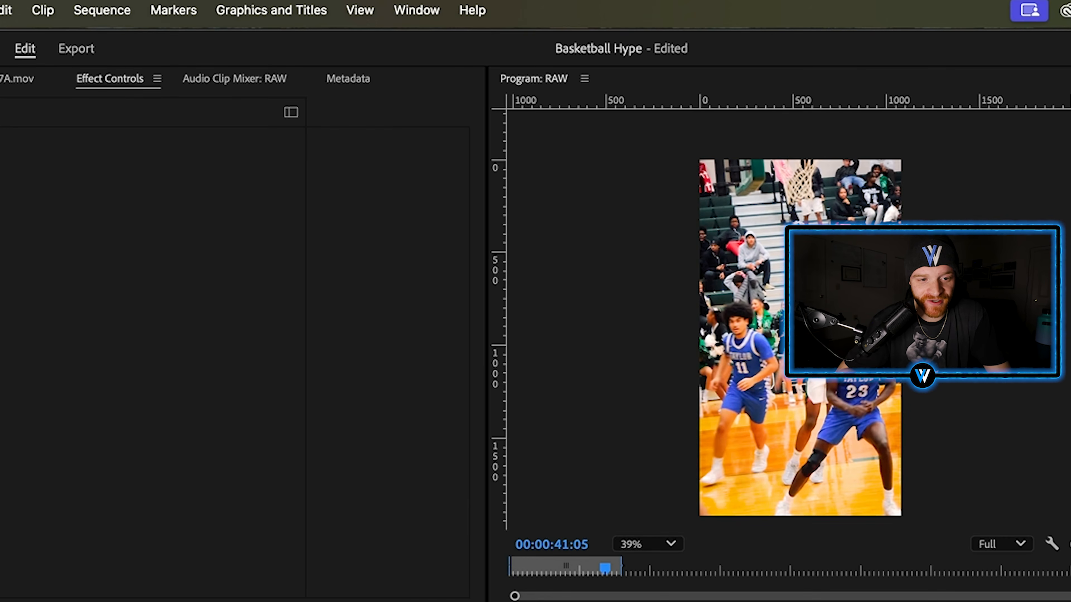
click(415, 11)
mouse_move(429, 46)
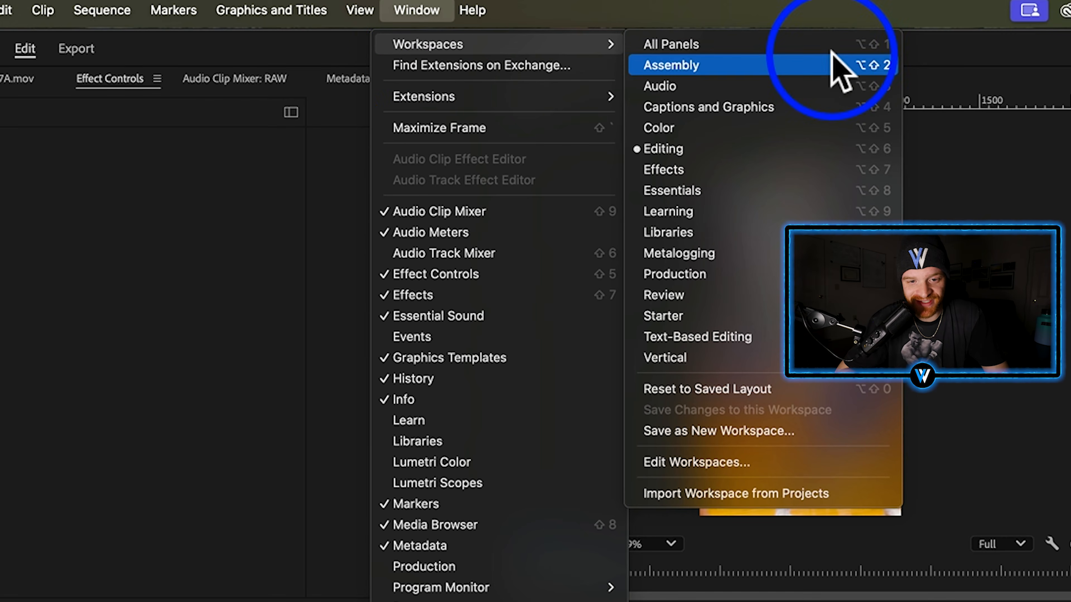
click(809, 85)
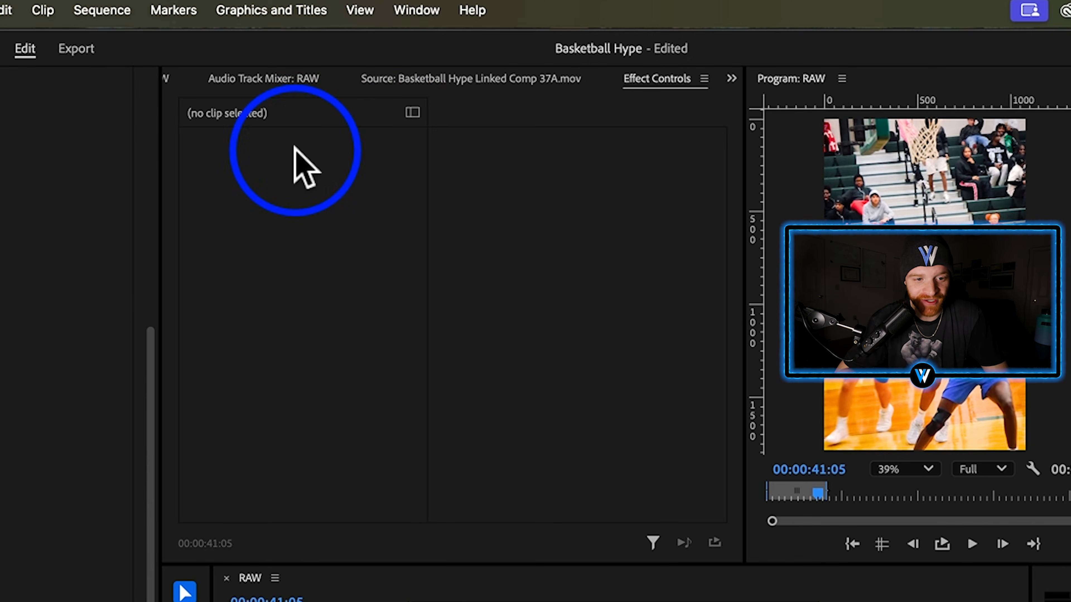
click(264, 80)
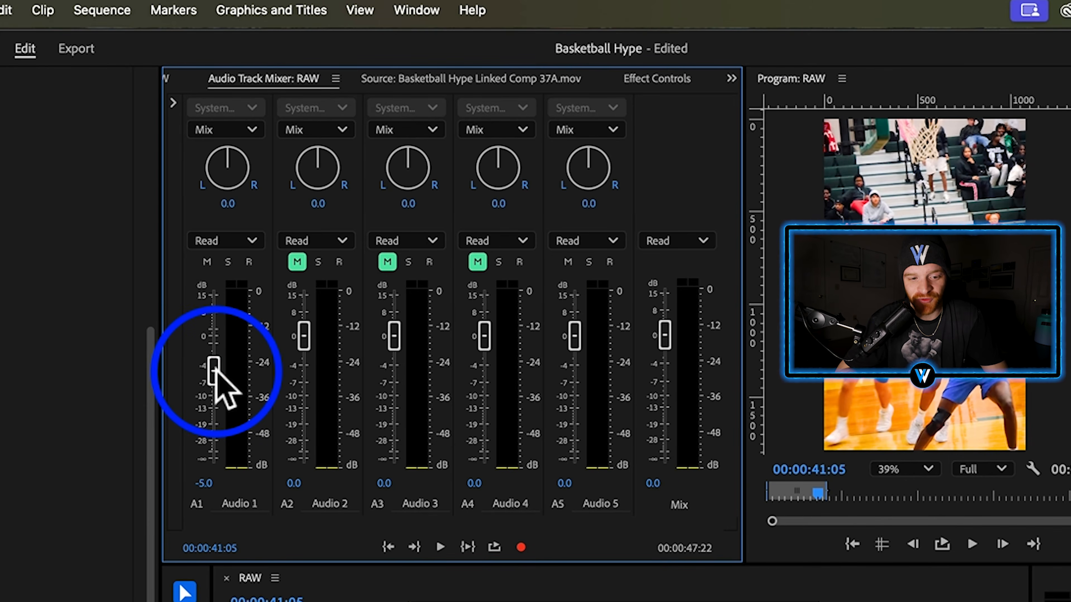
drag(270, 196, 271, 198)
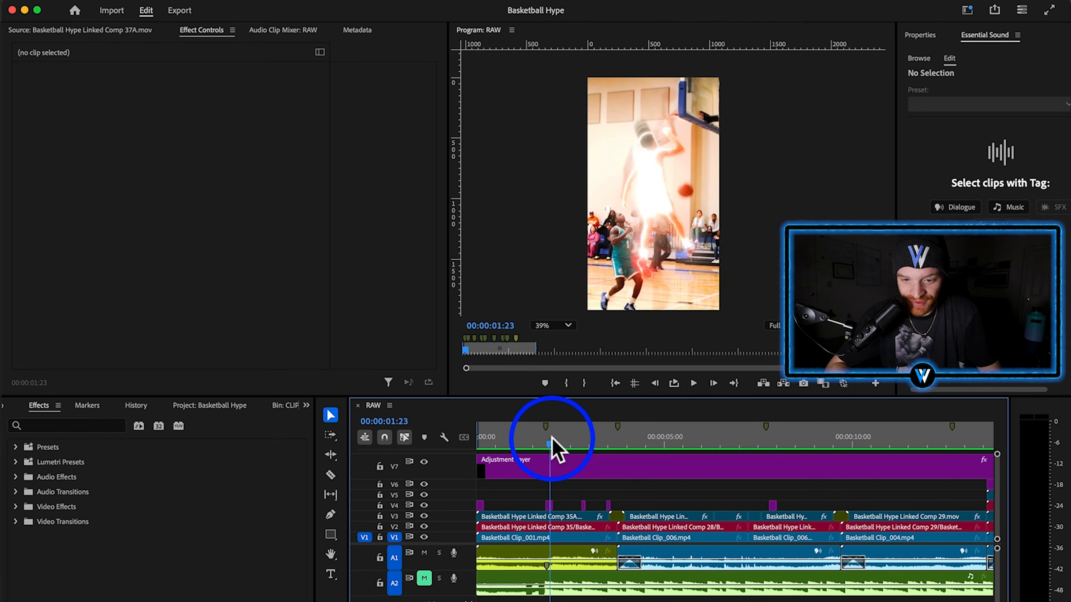
Scrub the edit from 00:00:01:23 to 00:00:07:20, bring the whole sequence into view, and save the project.
drag(552, 438, 771, 443)
key(minus)
key(minus)
key(minus)
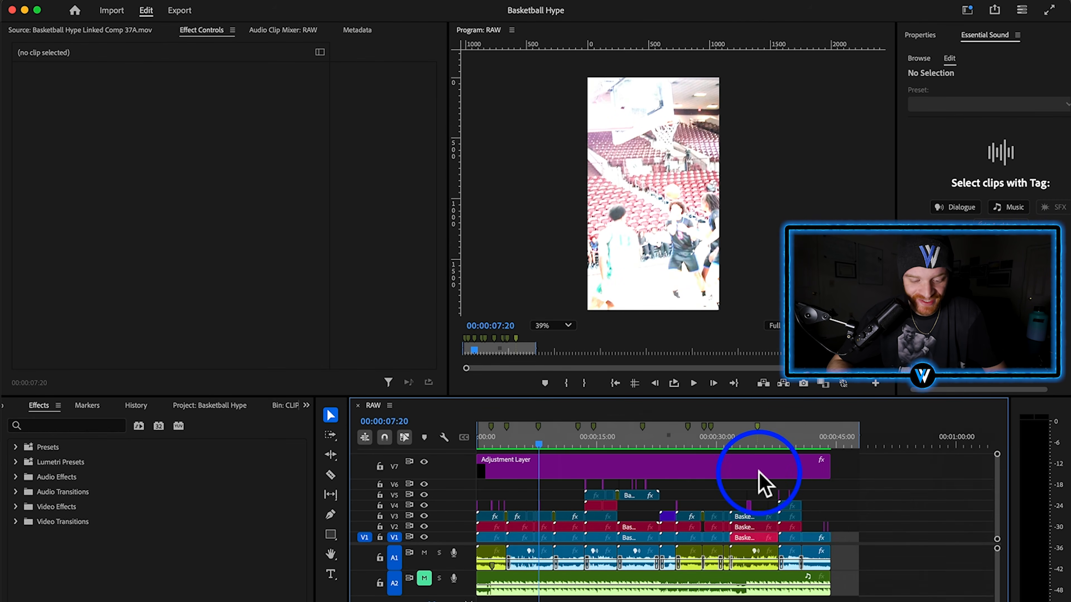
key(super+s)
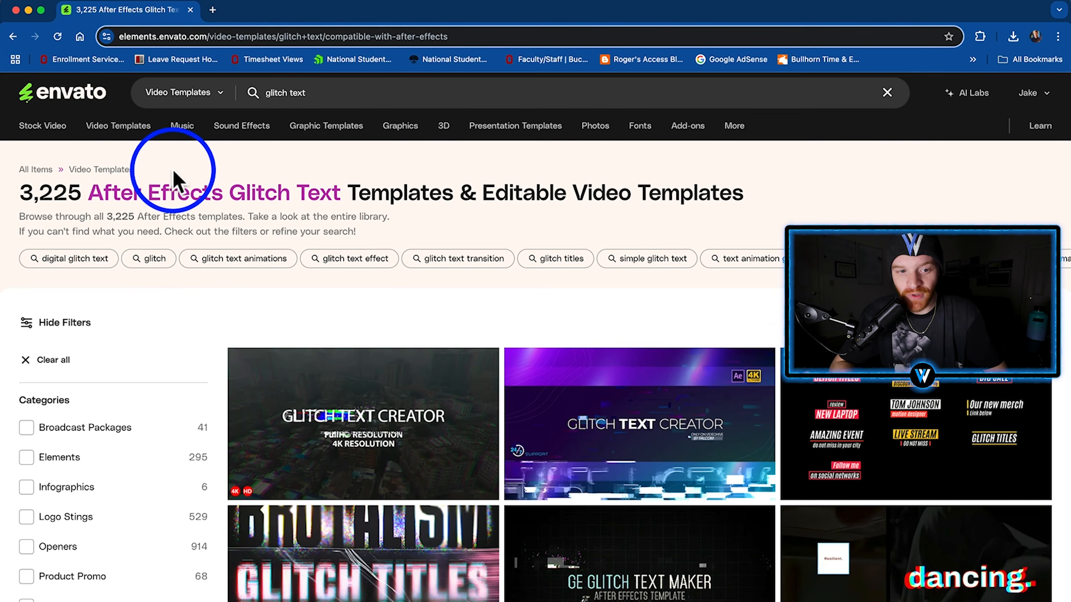
Switch to Envato in the browser and search its Sound Effects category for "basketball net".
click(193, 87)
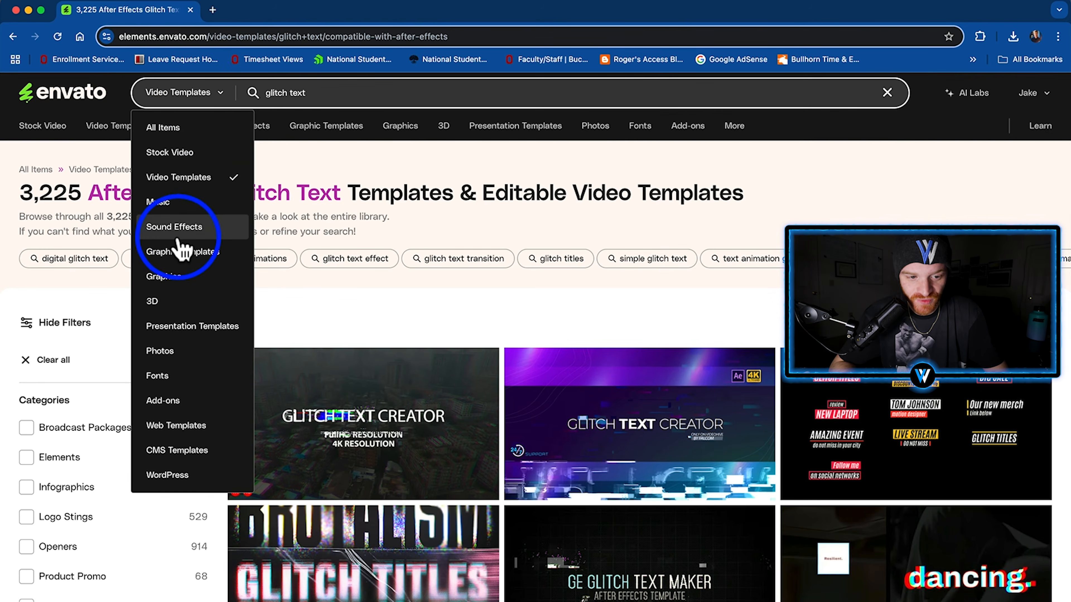
click(174, 227)
click(332, 90)
text(sh)
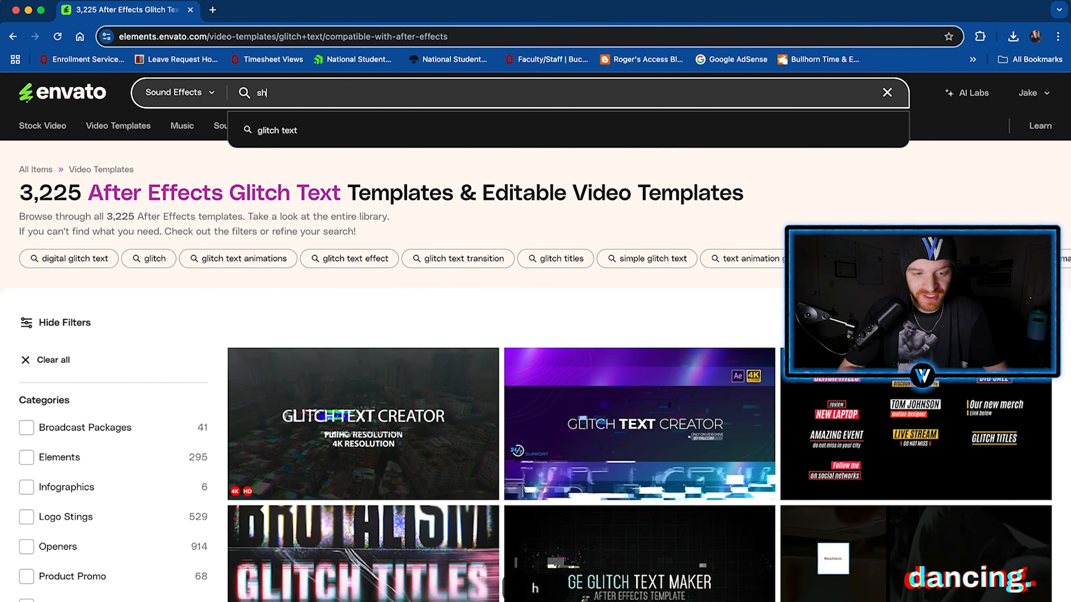
key(BackSpace)
key(BackSpace)
text(basketbal)
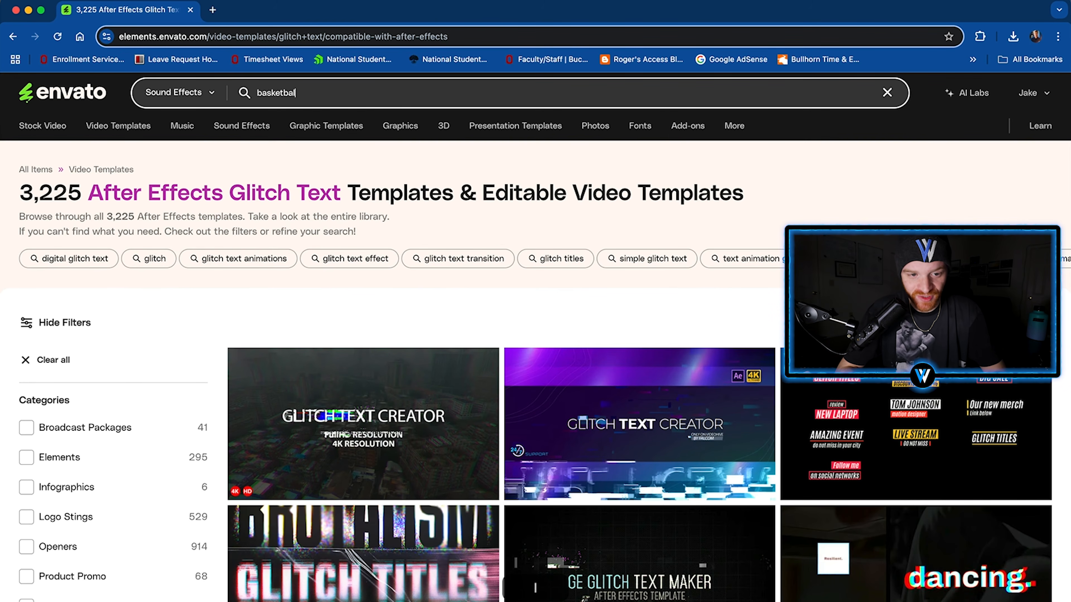
text(l net)
key(Return)
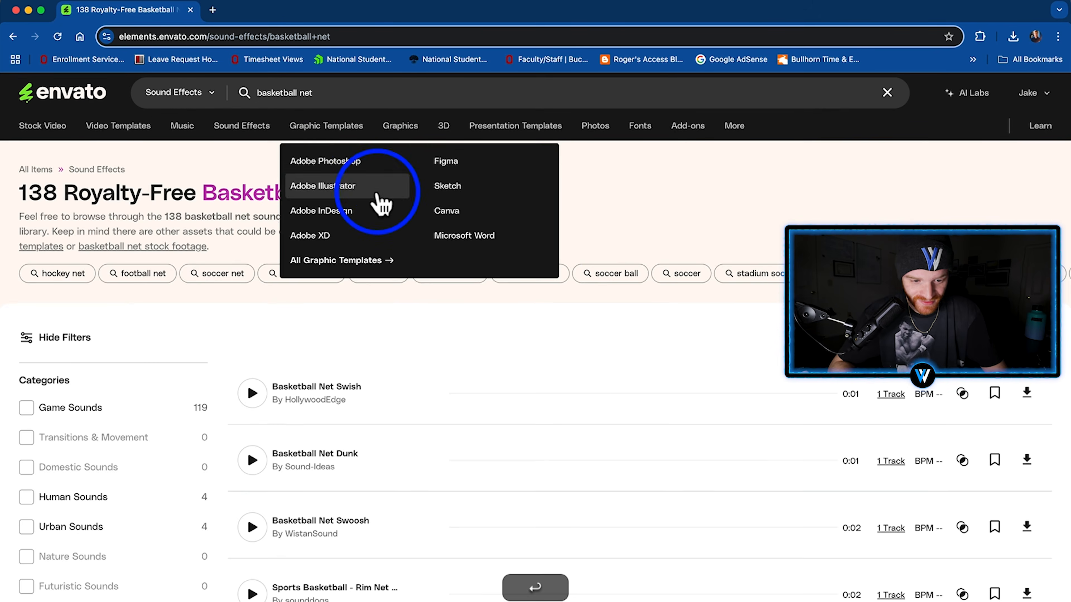
Preview several of the basketball net sounds, including Basketball Net Swish, Basketball Net Dunk and Basketball Net Swoosh.
scroll(253, 270, down, 3)
click(251, 271)
scroll(251, 270, down, 1)
click(252, 302)
click(252, 370)
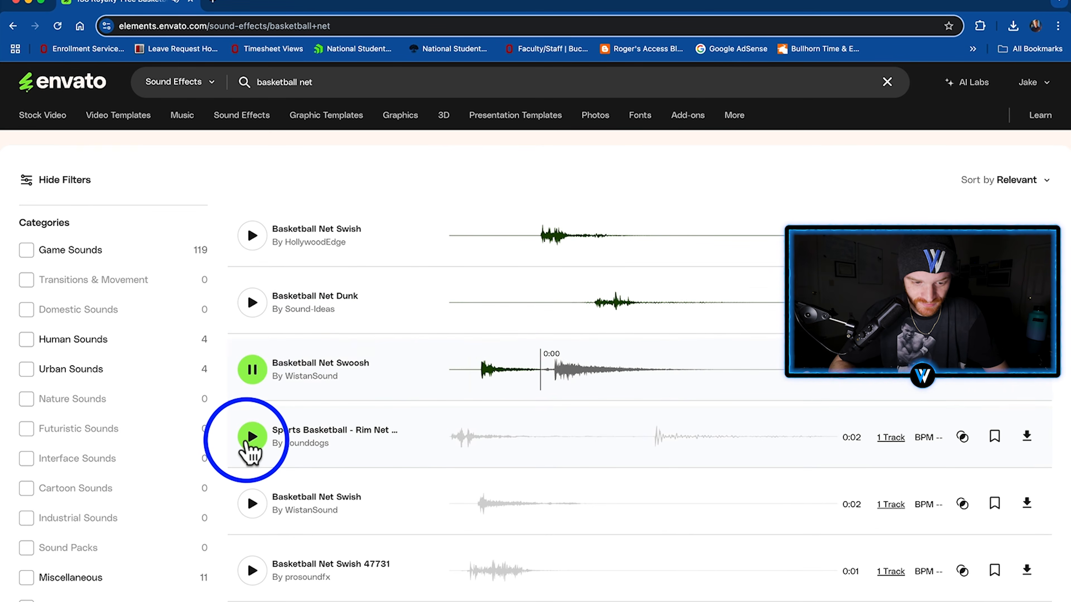
click(252, 504)
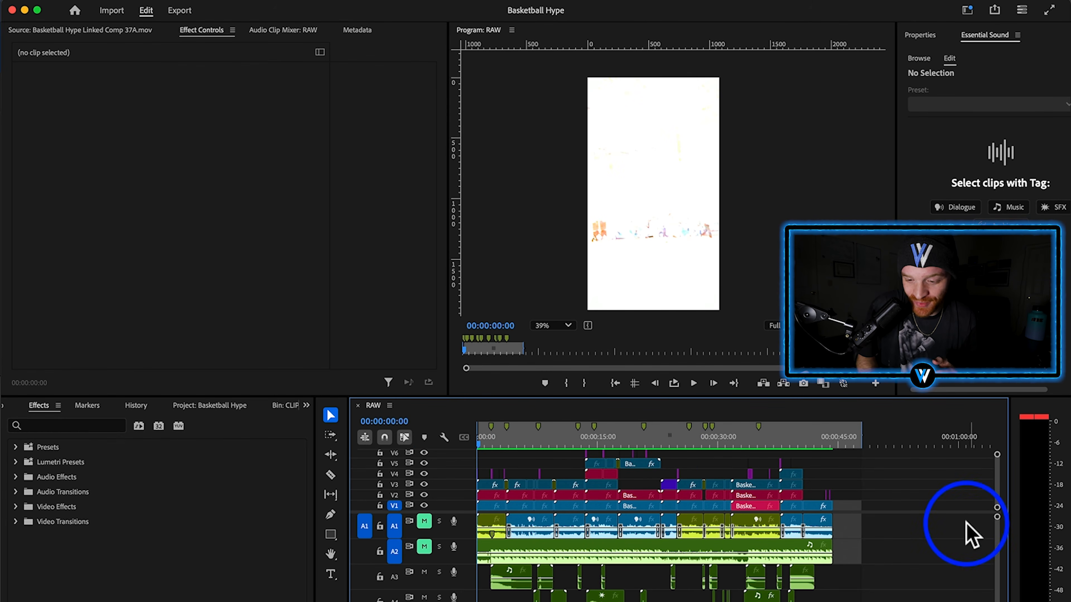
Back in Premiere Pro, compact the audio tracks, set the Distortion Boom 1.mp3 clip on A3 to -10 dB, and play it.
drag(998, 519, 992, 472)
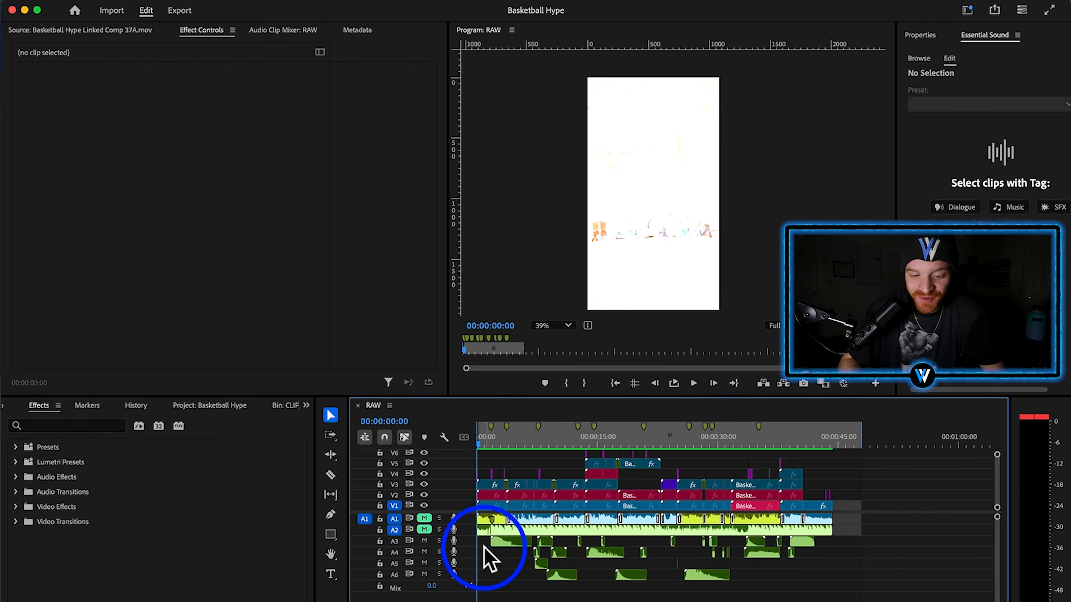
scroll(485, 546, up, 5)
scroll(519, 557, left, 1)
click(560, 544)
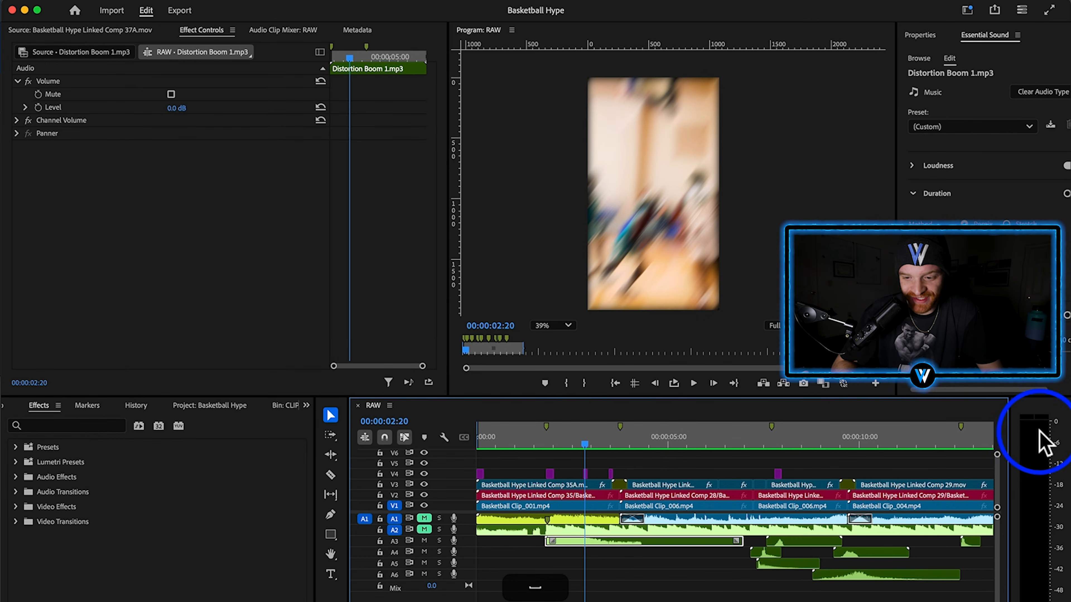
click(546, 431)
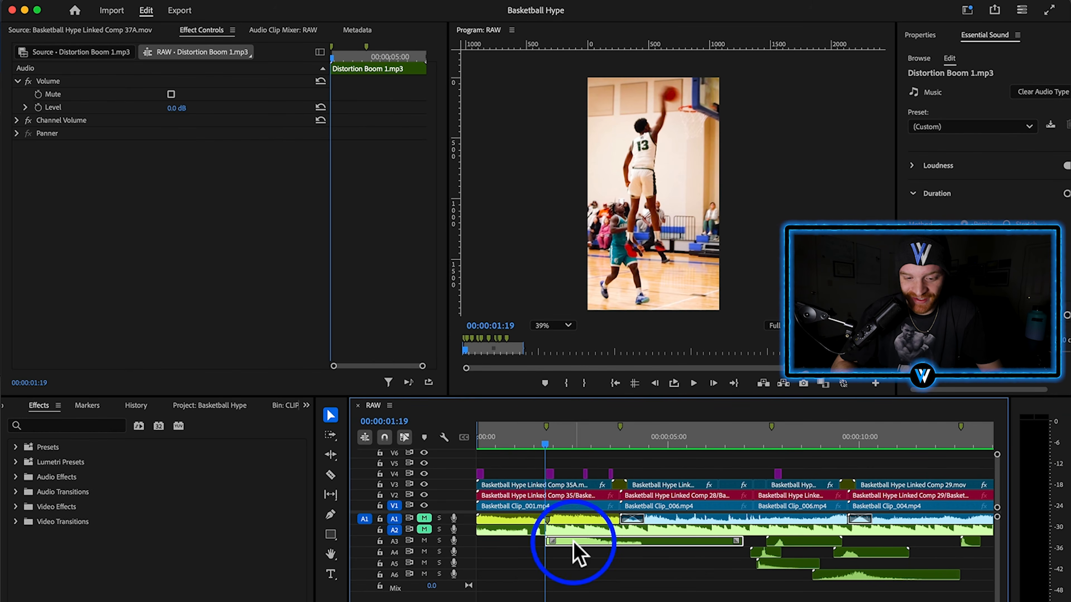
click(176, 108)
text(-1)
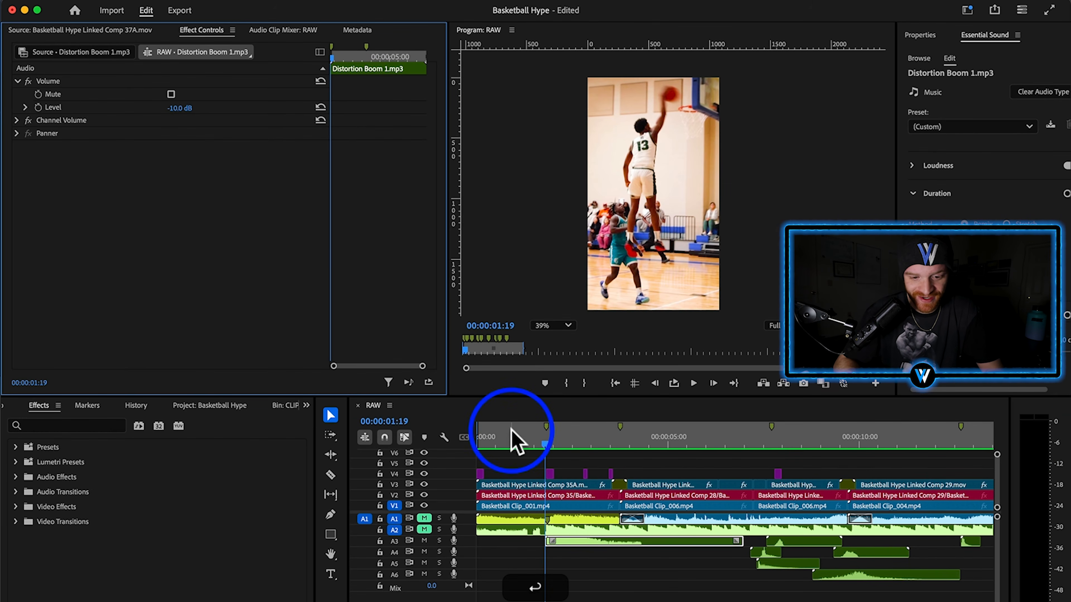
click(497, 441)
key(space)
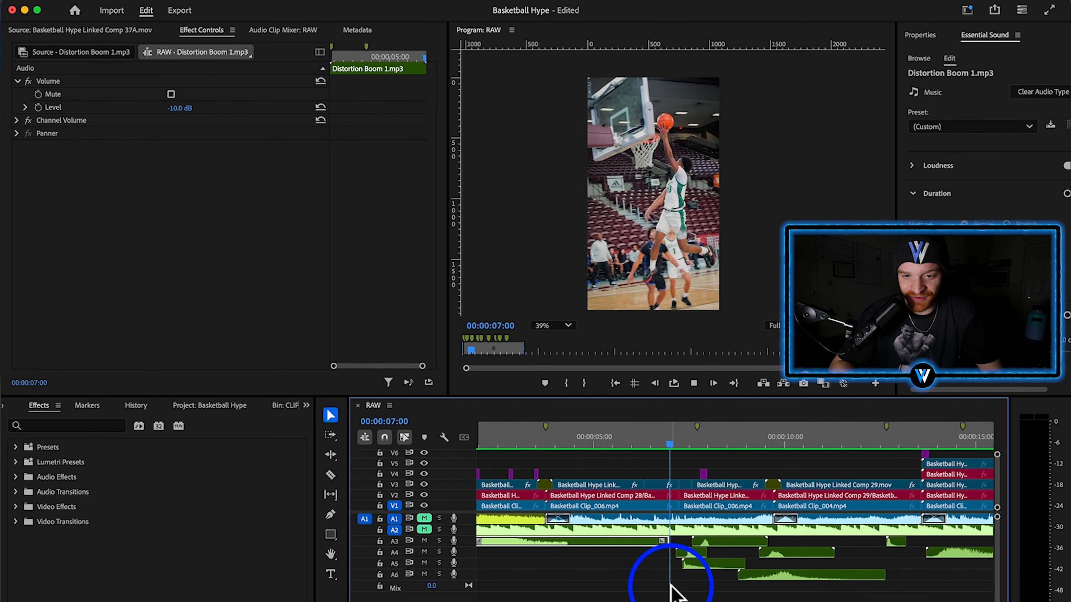
Set the basketball swish clip on A4 to -8 dB and copy its Volume setting onto the BasketballHitsRimB clip on A5.
key(space)
click(182, 108)
text(-)
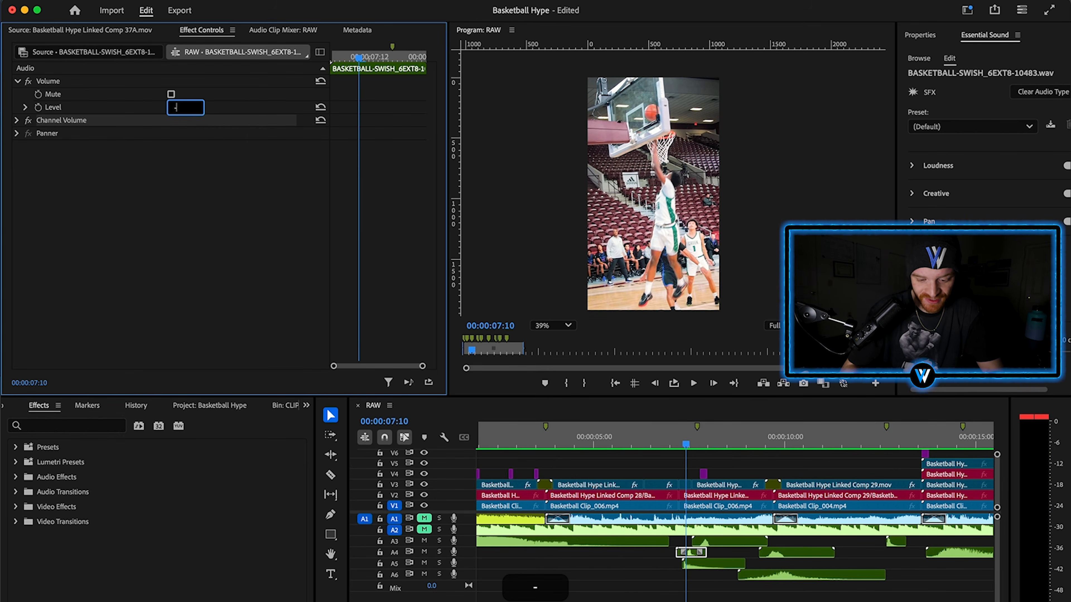
click(108, 79)
key(super+c)
click(690, 565)
key(super+v)
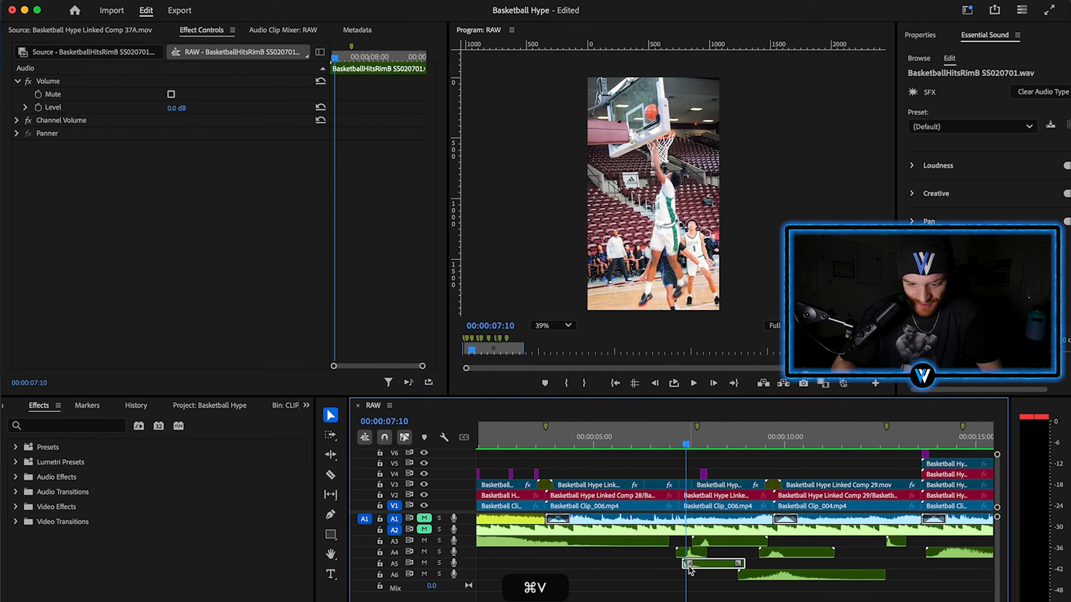
Play the sound effects around the dunk and on to 00:00:10:04 to judge their levels.
click(728, 543)
click(656, 445)
key(space)
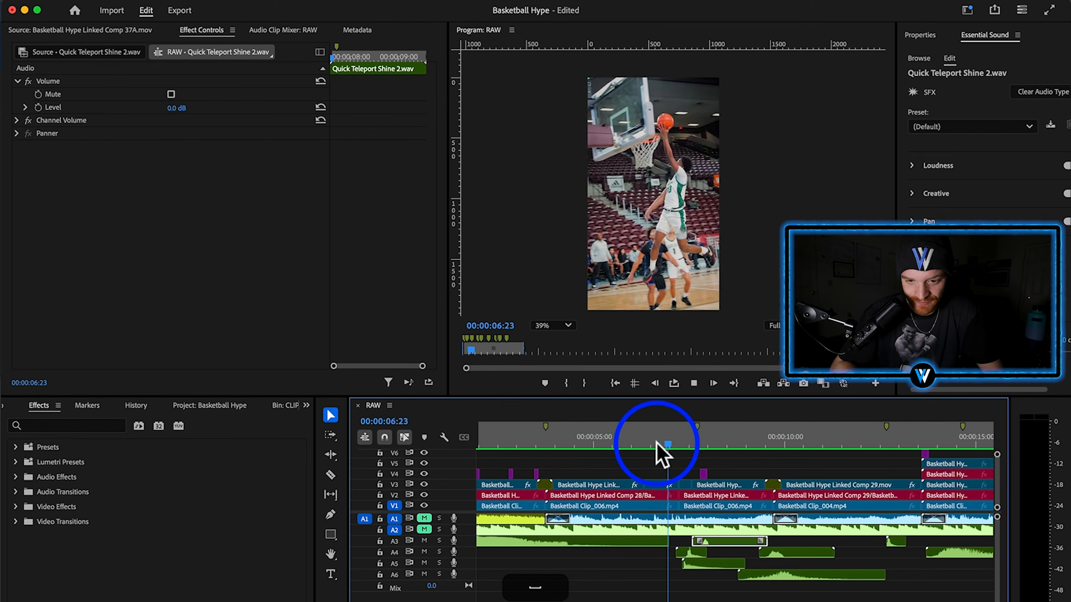
click(491, 441)
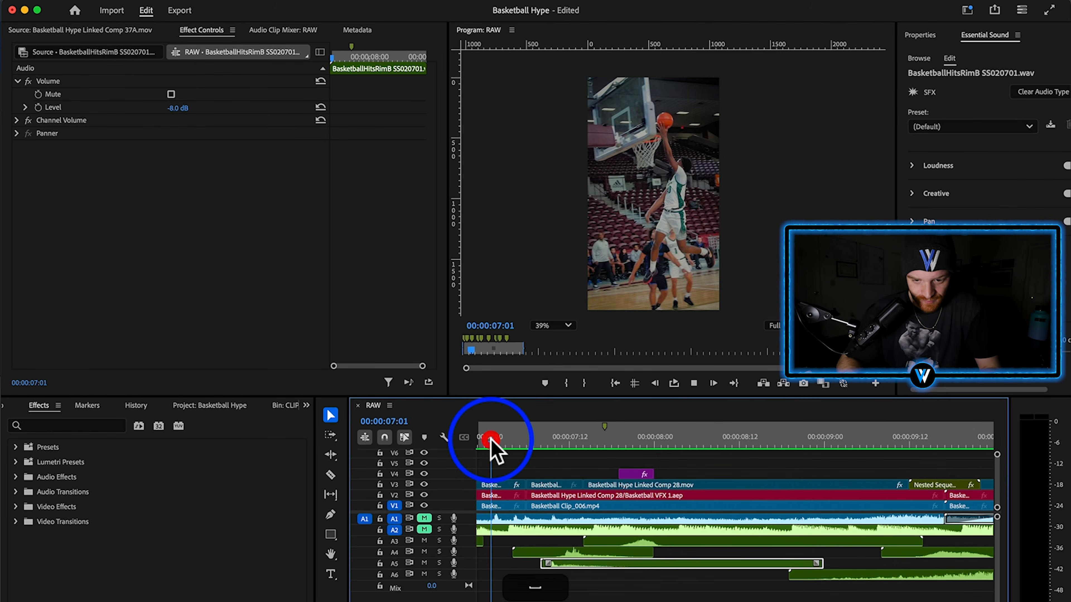
key(space)
scroll(593, 510, right, 1)
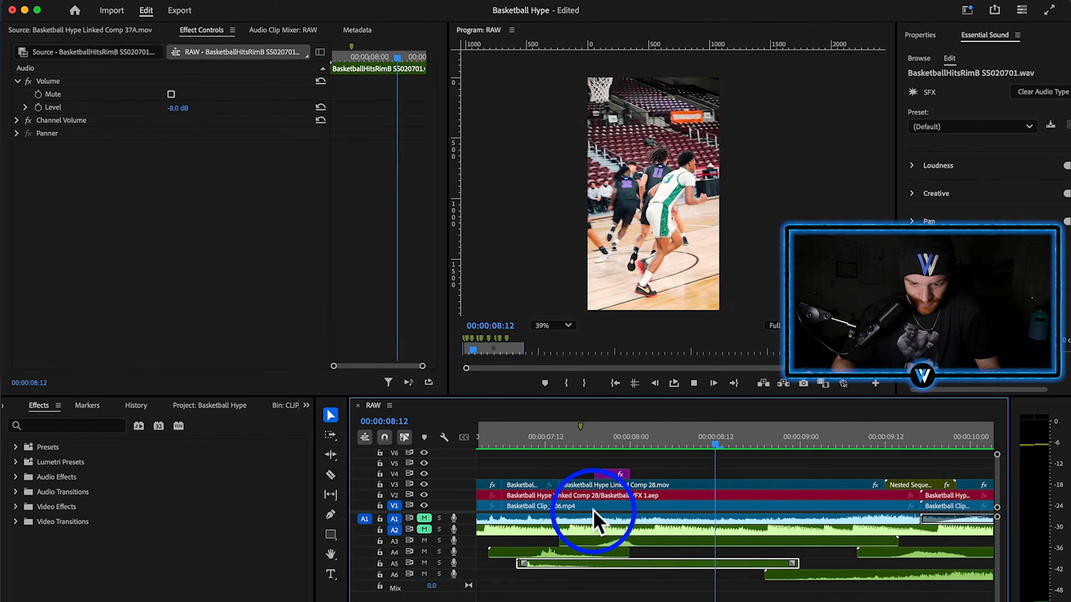
scroll(593, 510, right, 5)
key(space)
scroll(594, 511, down, 3)
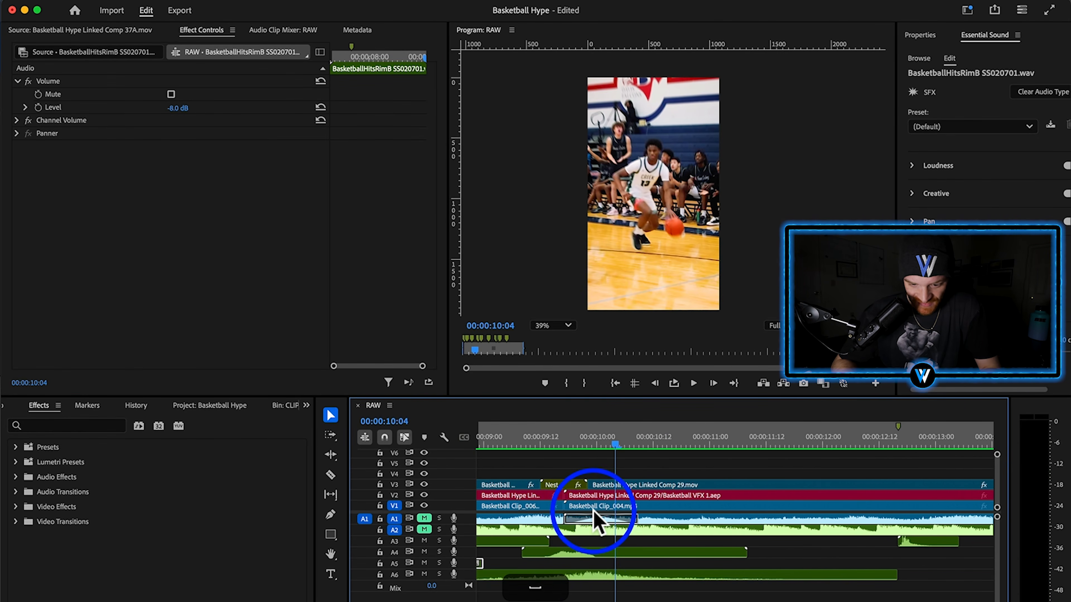
Set the level of the Quick Teleport Shine.wav clip on A4 near 00:00:10:00 to -10 dB.
click(582, 561)
click(564, 554)
click(239, 167)
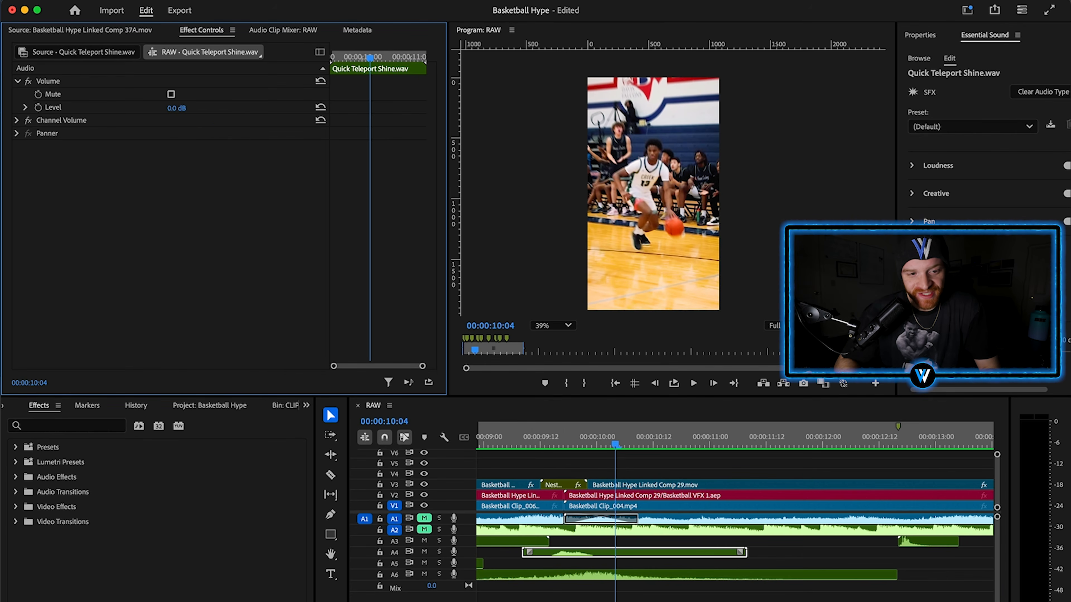
text(-1)
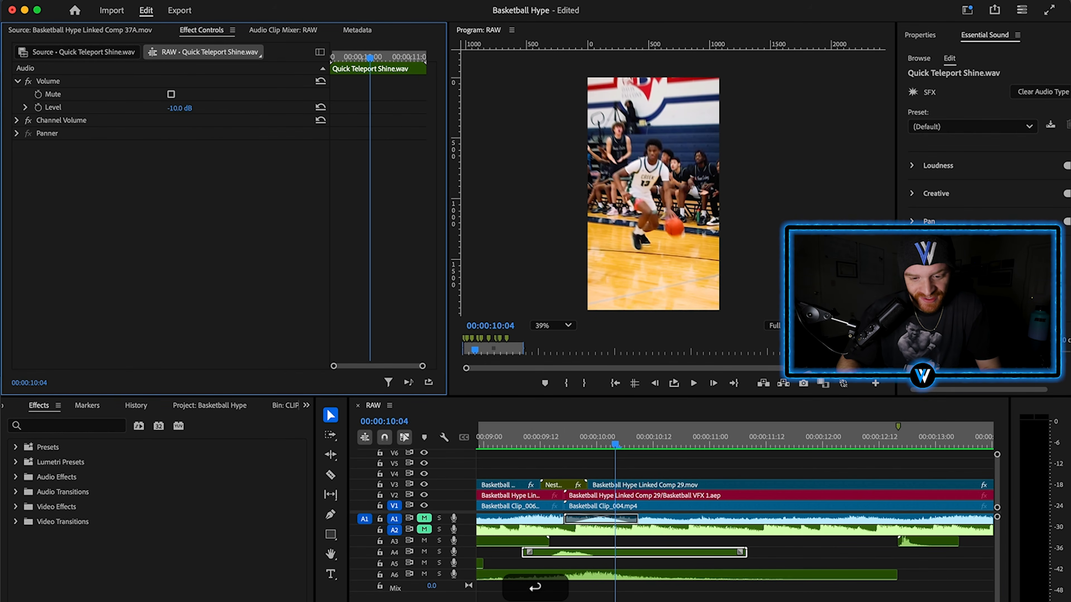
click(645, 574)
click(358, 342)
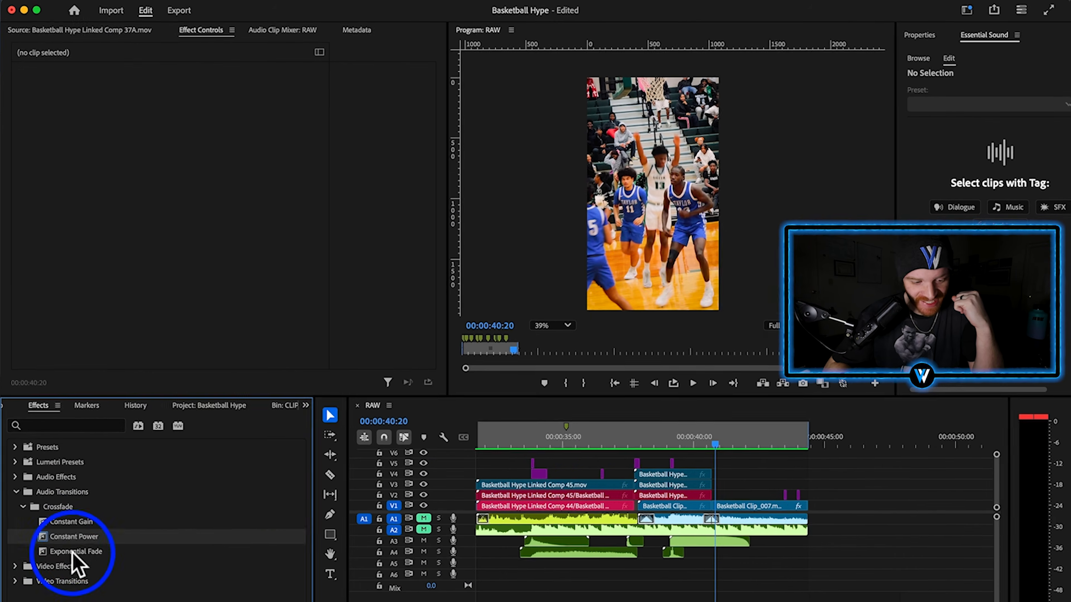
Add a 00:00:01:18 Exponential Fade to the end of the A2 music and Constant Power fades to the starts of A2 and A1.
mouse_move(72, 551)
mouse_down()
mouse_move(796, 555)
mouse_move(788, 544)
mouse_up()
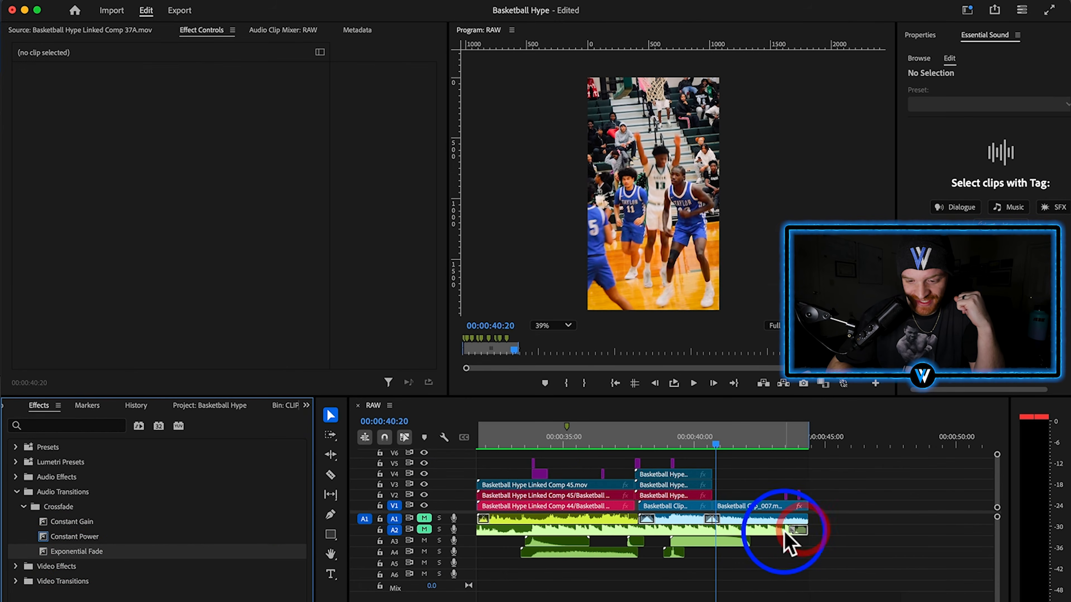
click(800, 532)
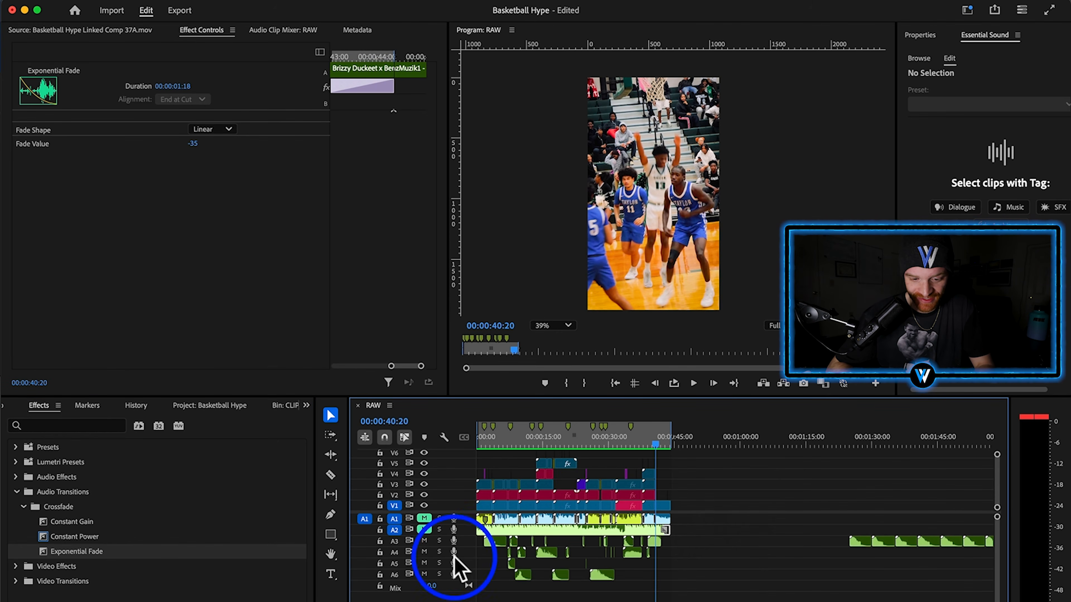
drag(84, 537, 484, 531)
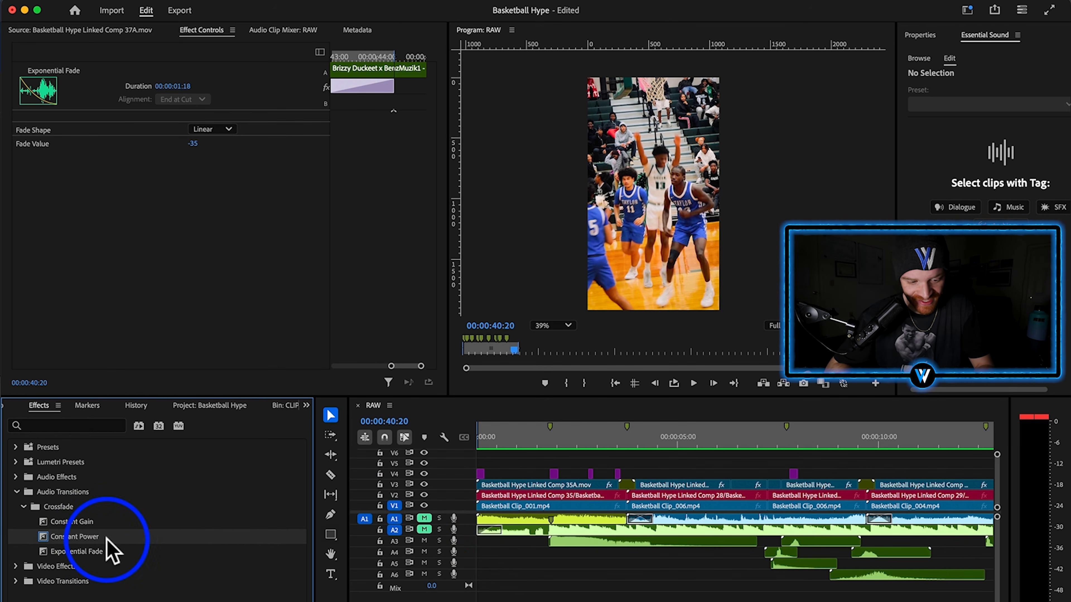
drag(481, 519, 481, 519)
Add an Exponential Fade lasting 00:00:01:19 to the end of the final A1 audio clip.
scroll(617, 544, down, 5)
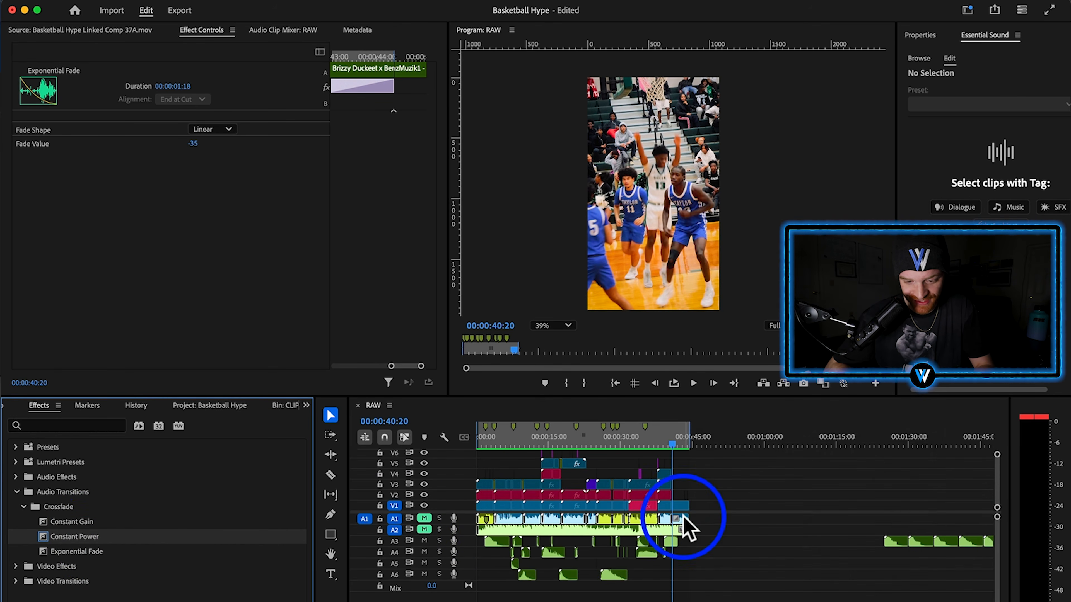
scroll(688, 529, up, 5)
drag(74, 551, 716, 517)
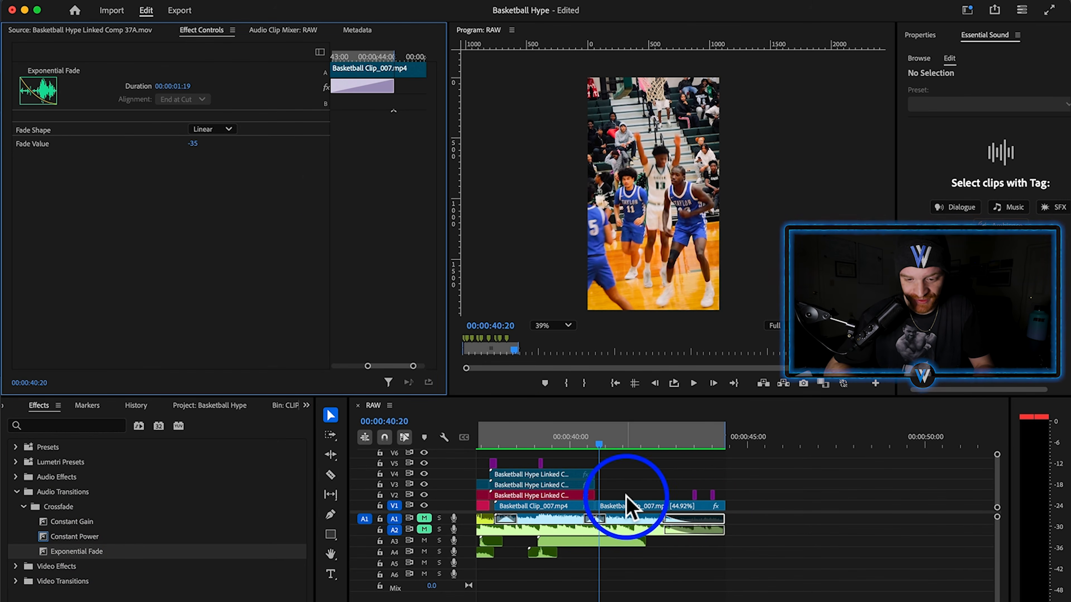